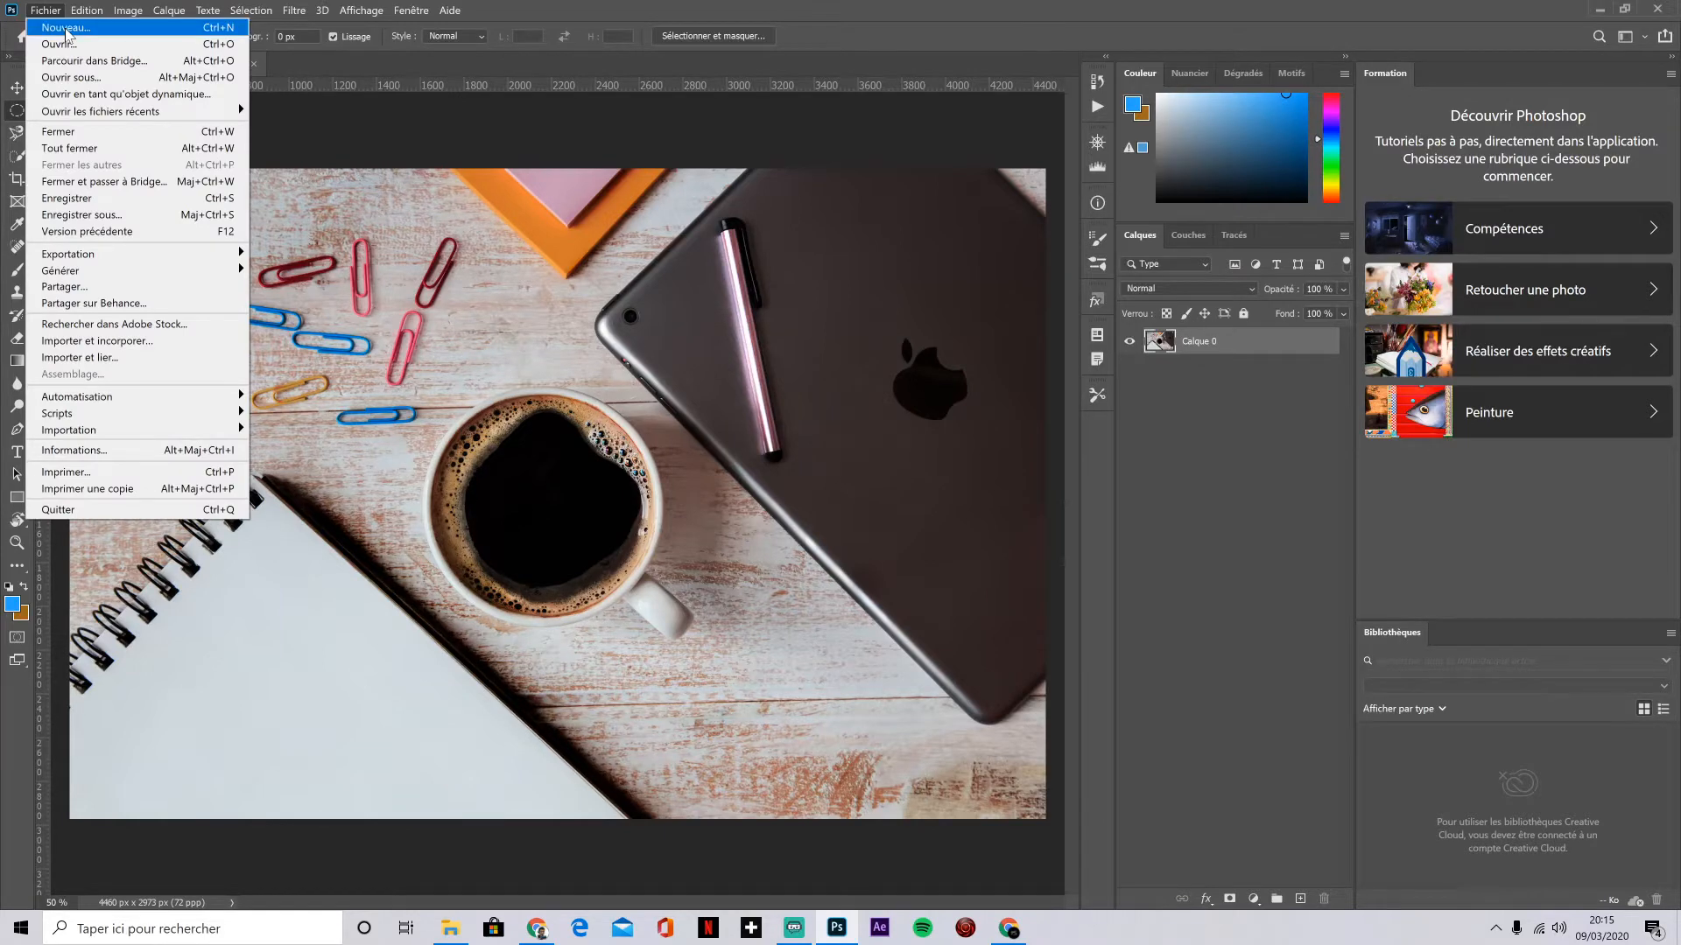
# Step: Browse the new-document presets for photo, print, illustration, web, mobile, and film and video
pyautogui.click(68, 29)
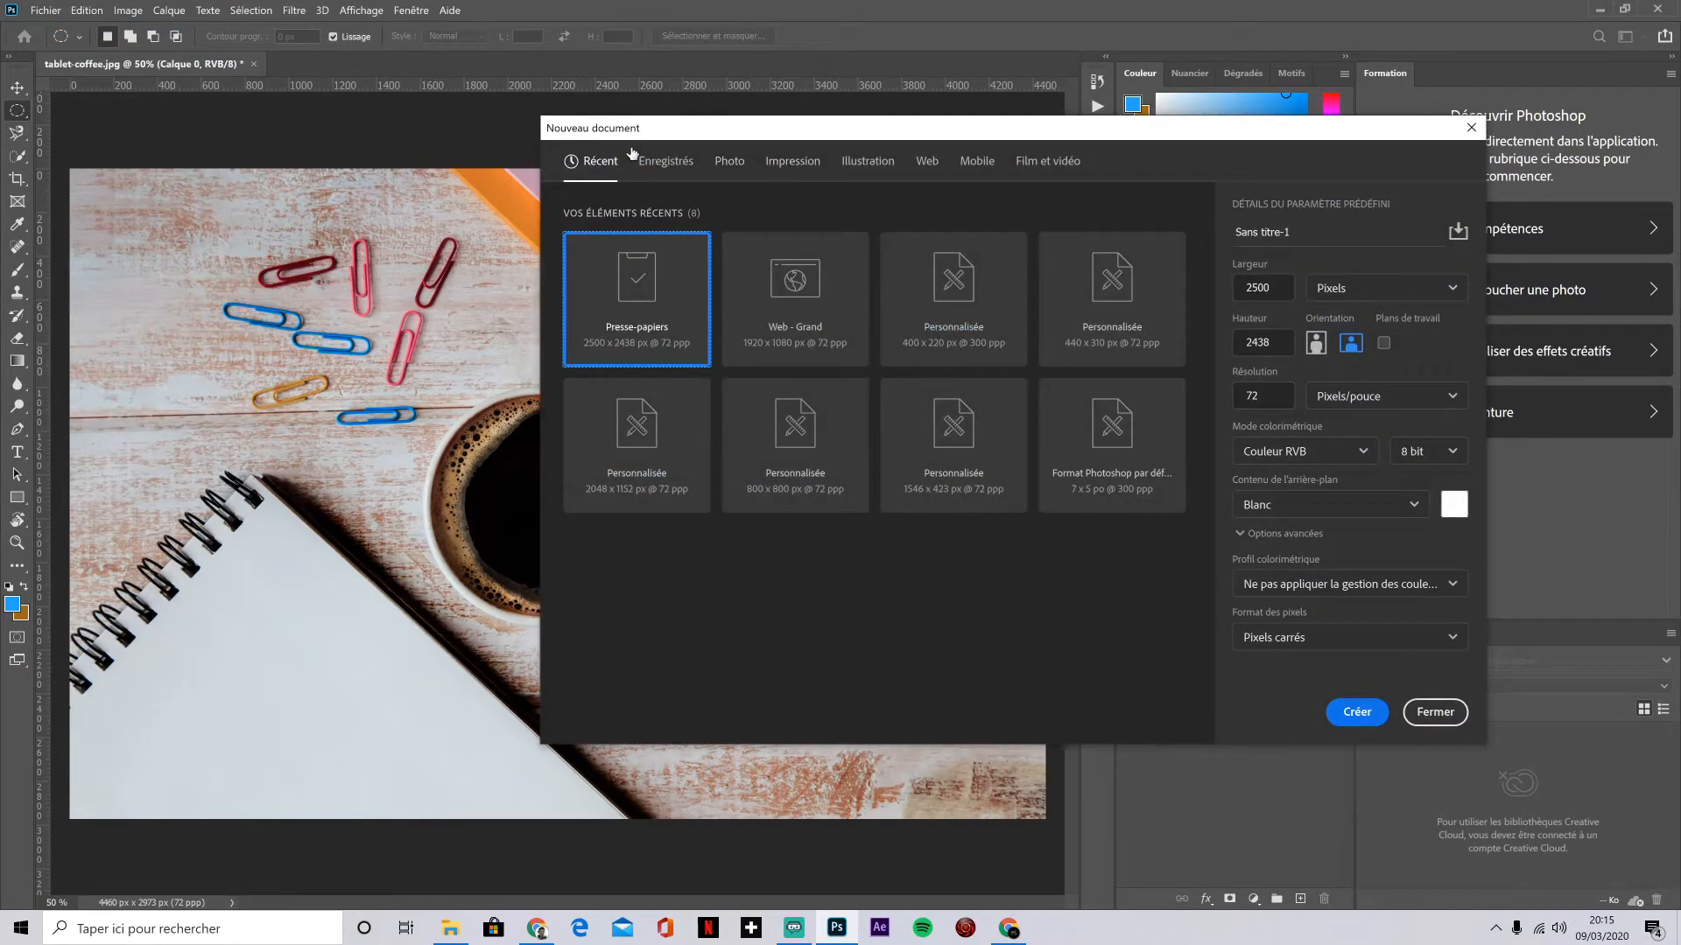
pyautogui.moveTo(794, 131); pyautogui.dragTo(540, 154)
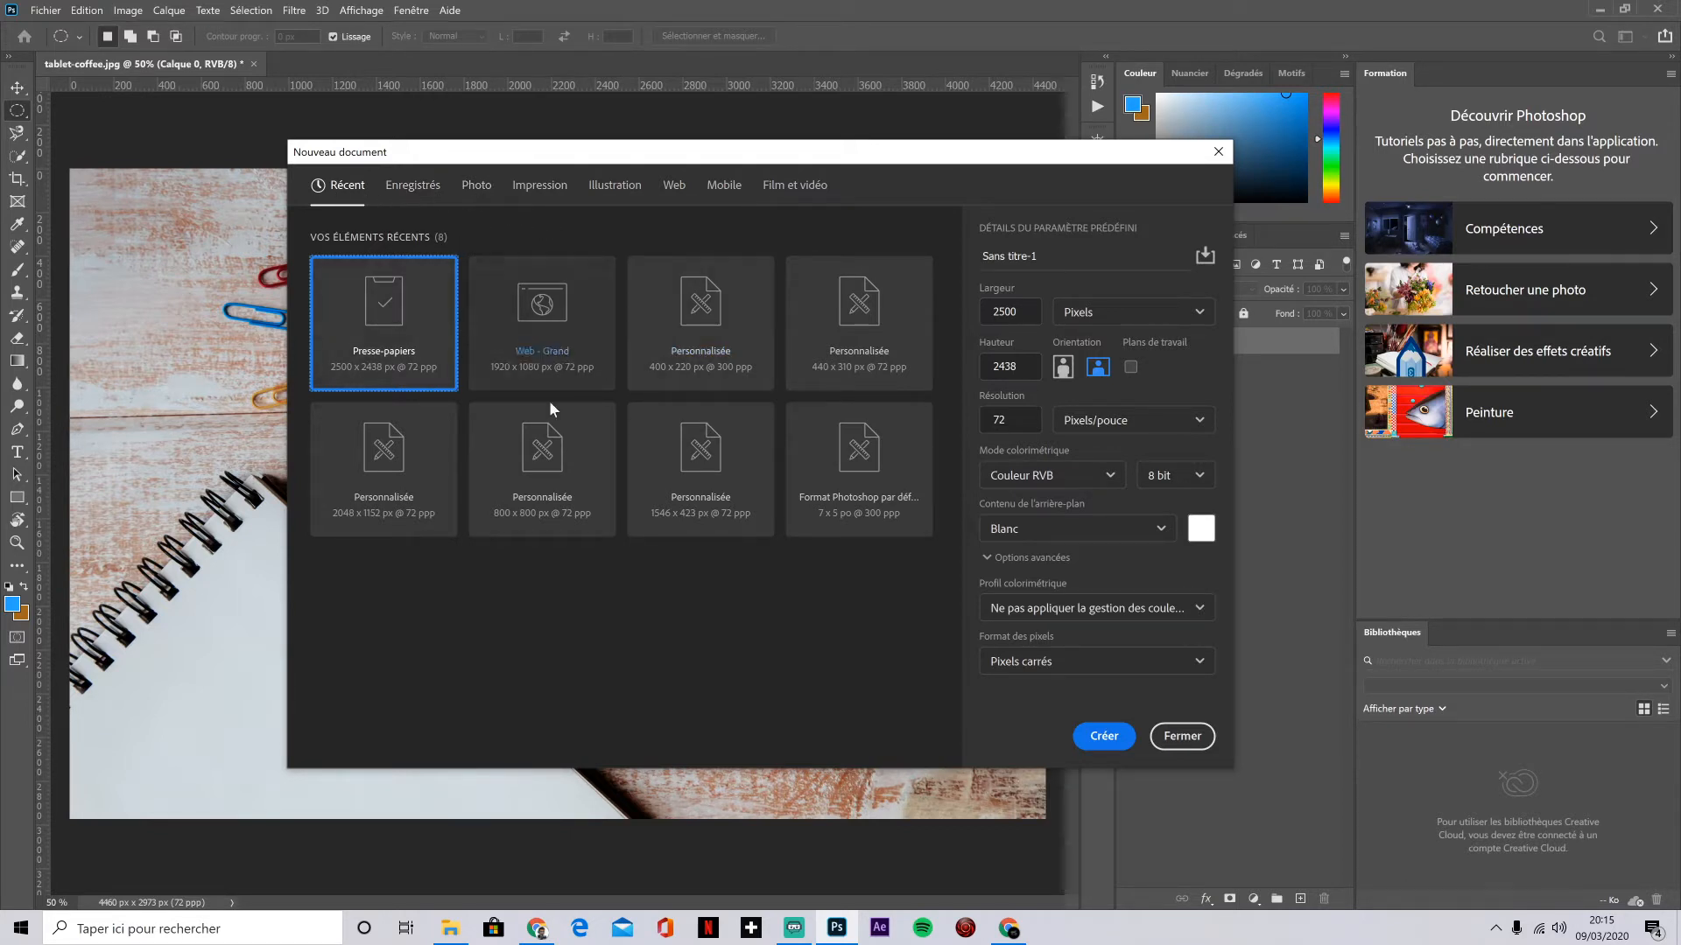
pyautogui.click(482, 188)
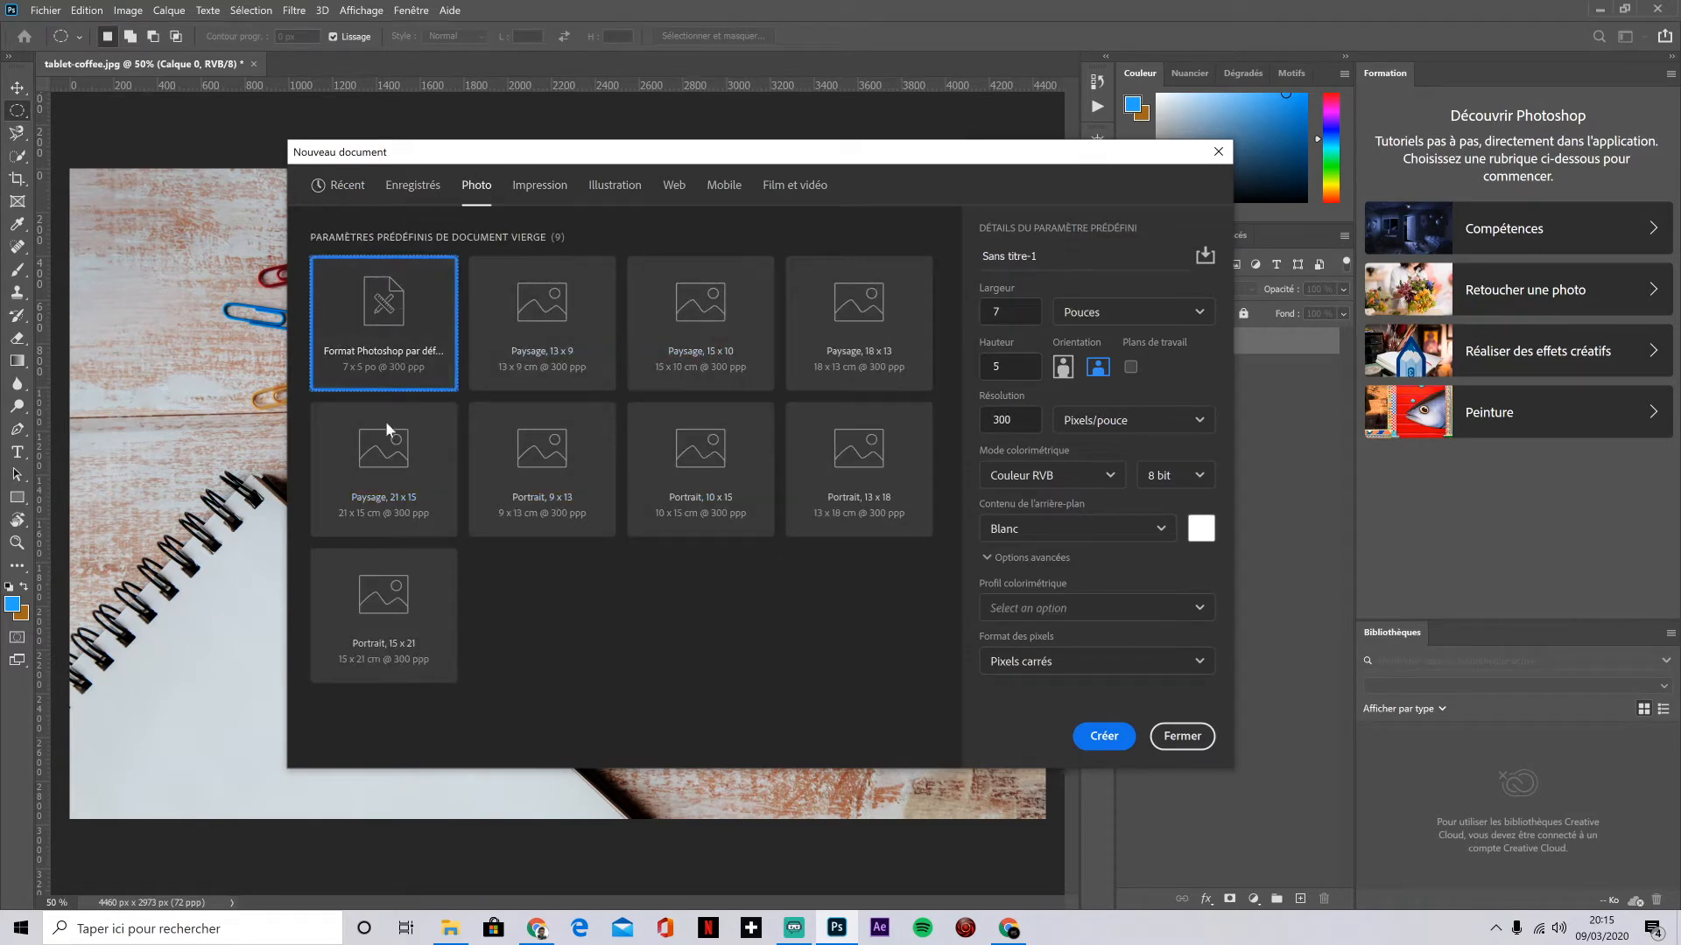
pyautogui.click(557, 187)
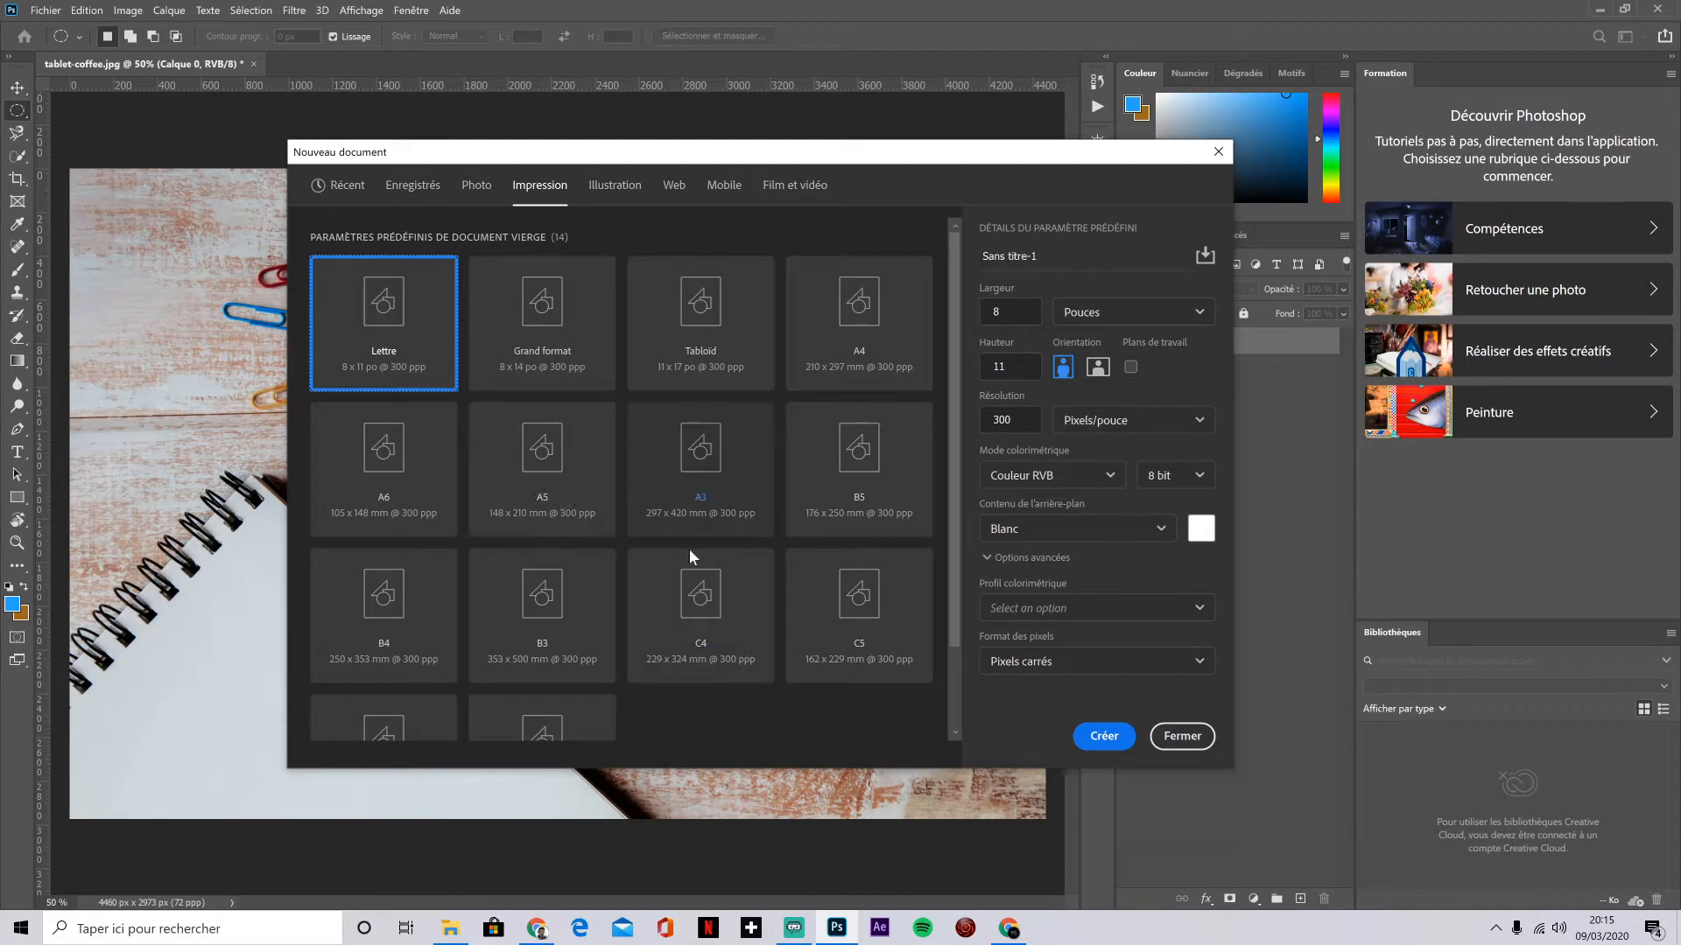
pyautogui.click(615, 186)
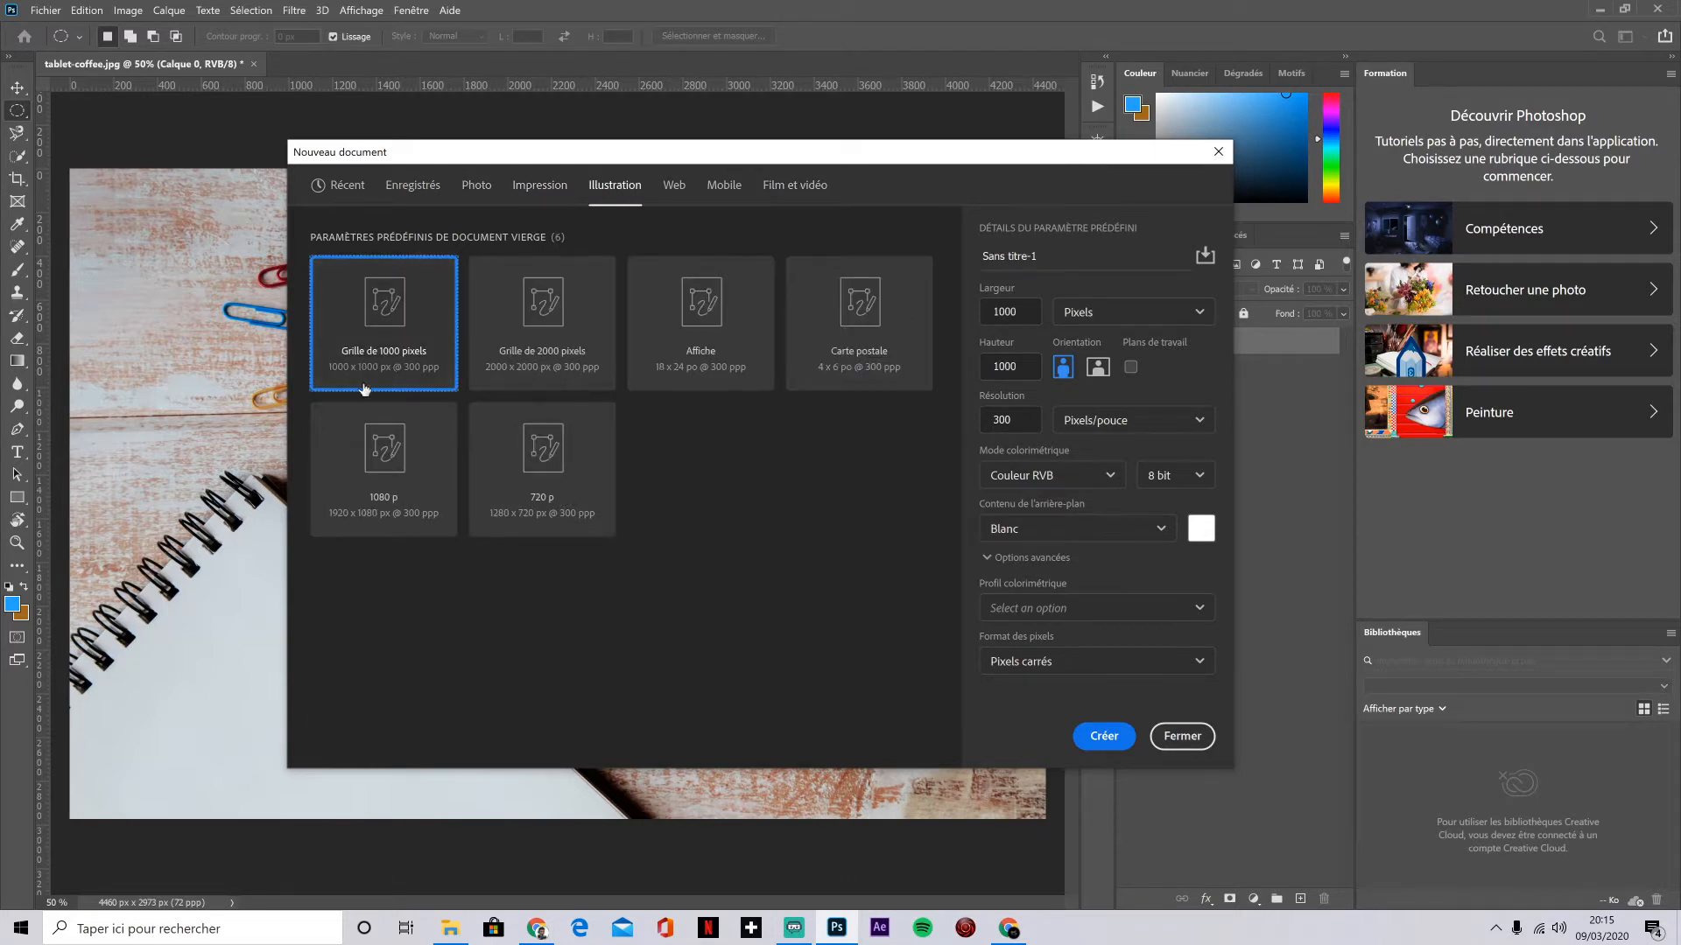
pyautogui.click(685, 193)
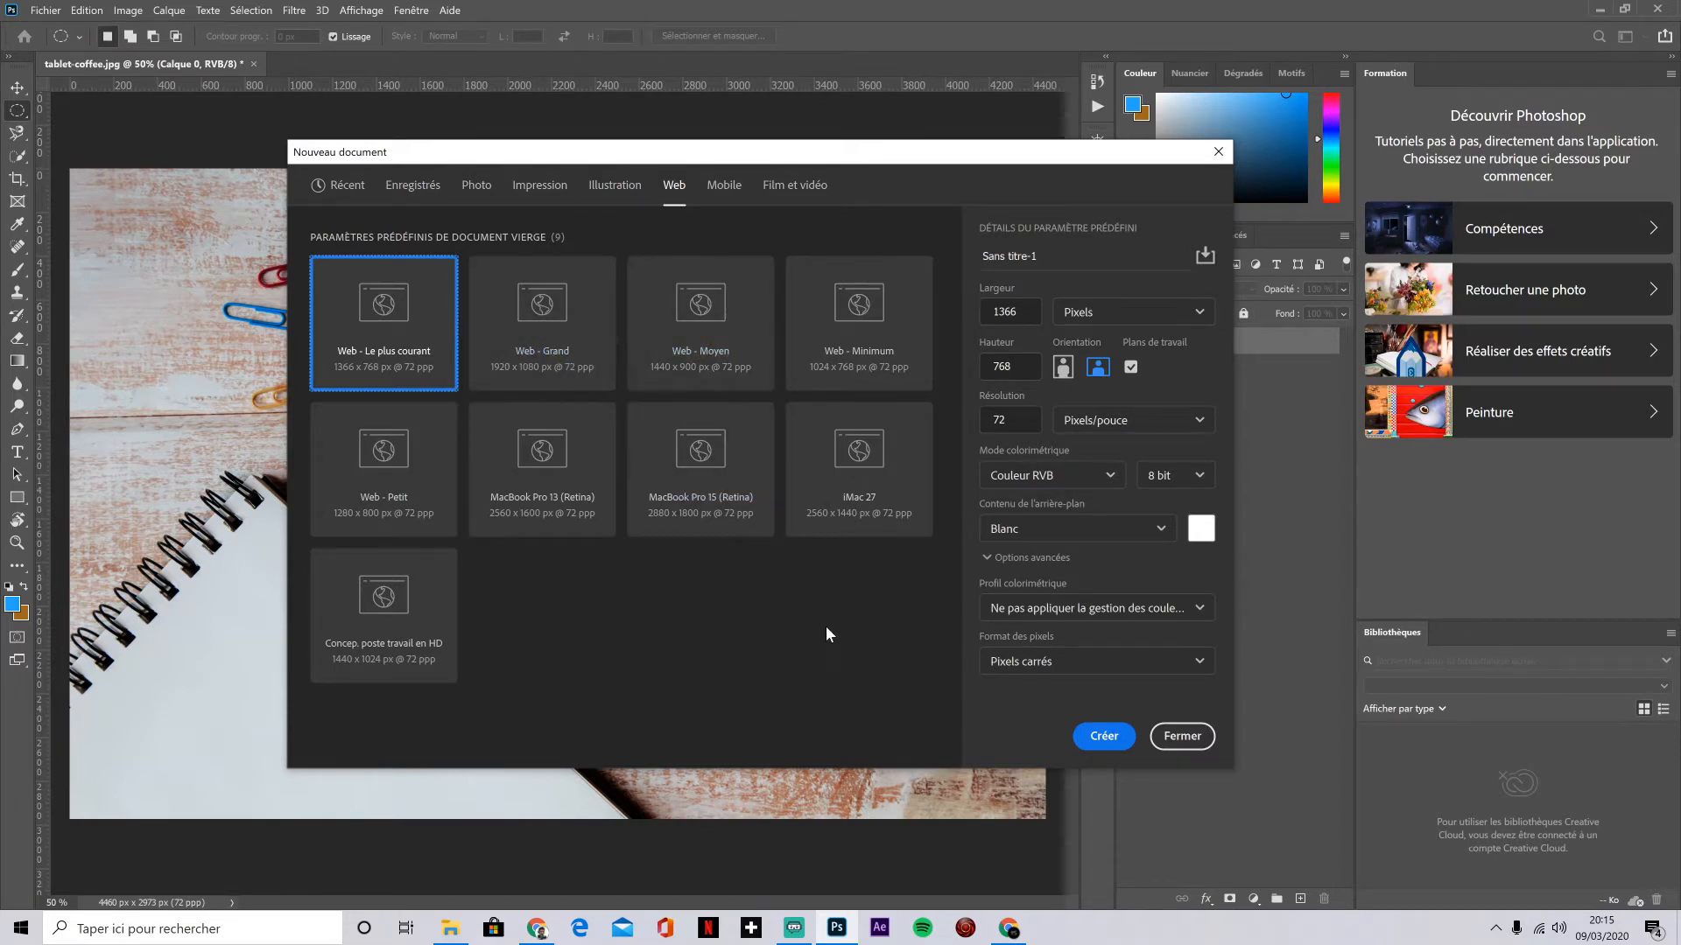
pyautogui.click(726, 190)
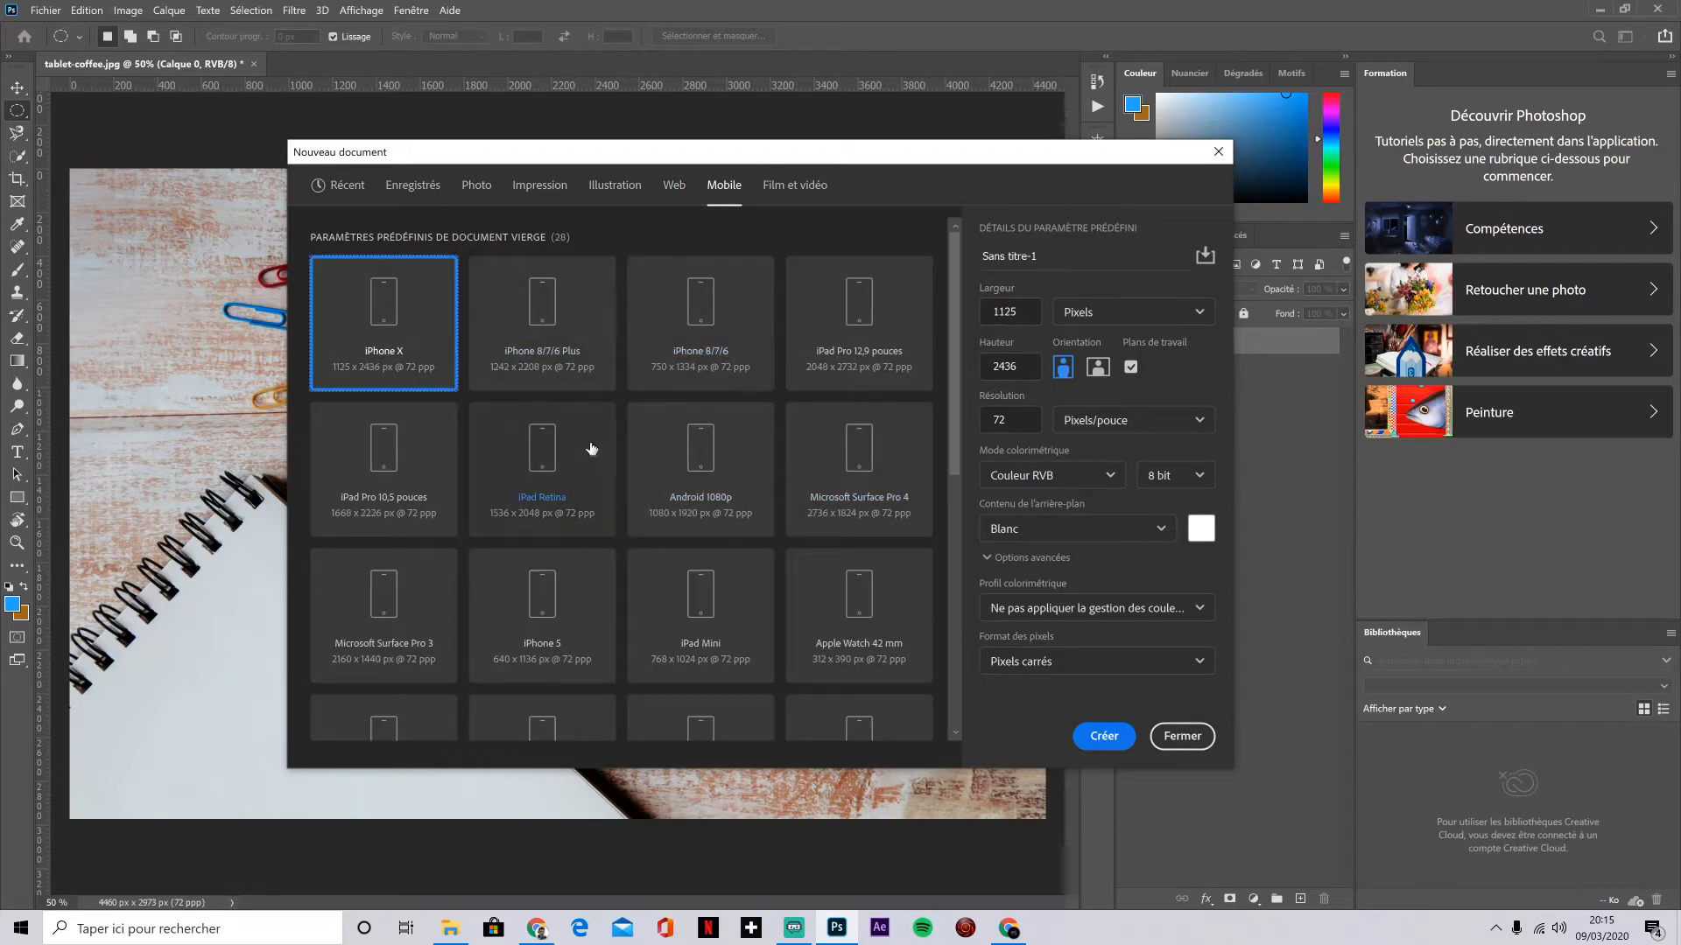
pyautogui.scroll(-2, 749, 440)
pyautogui.scroll(2, 750, 440)
pyautogui.click(784, 186)
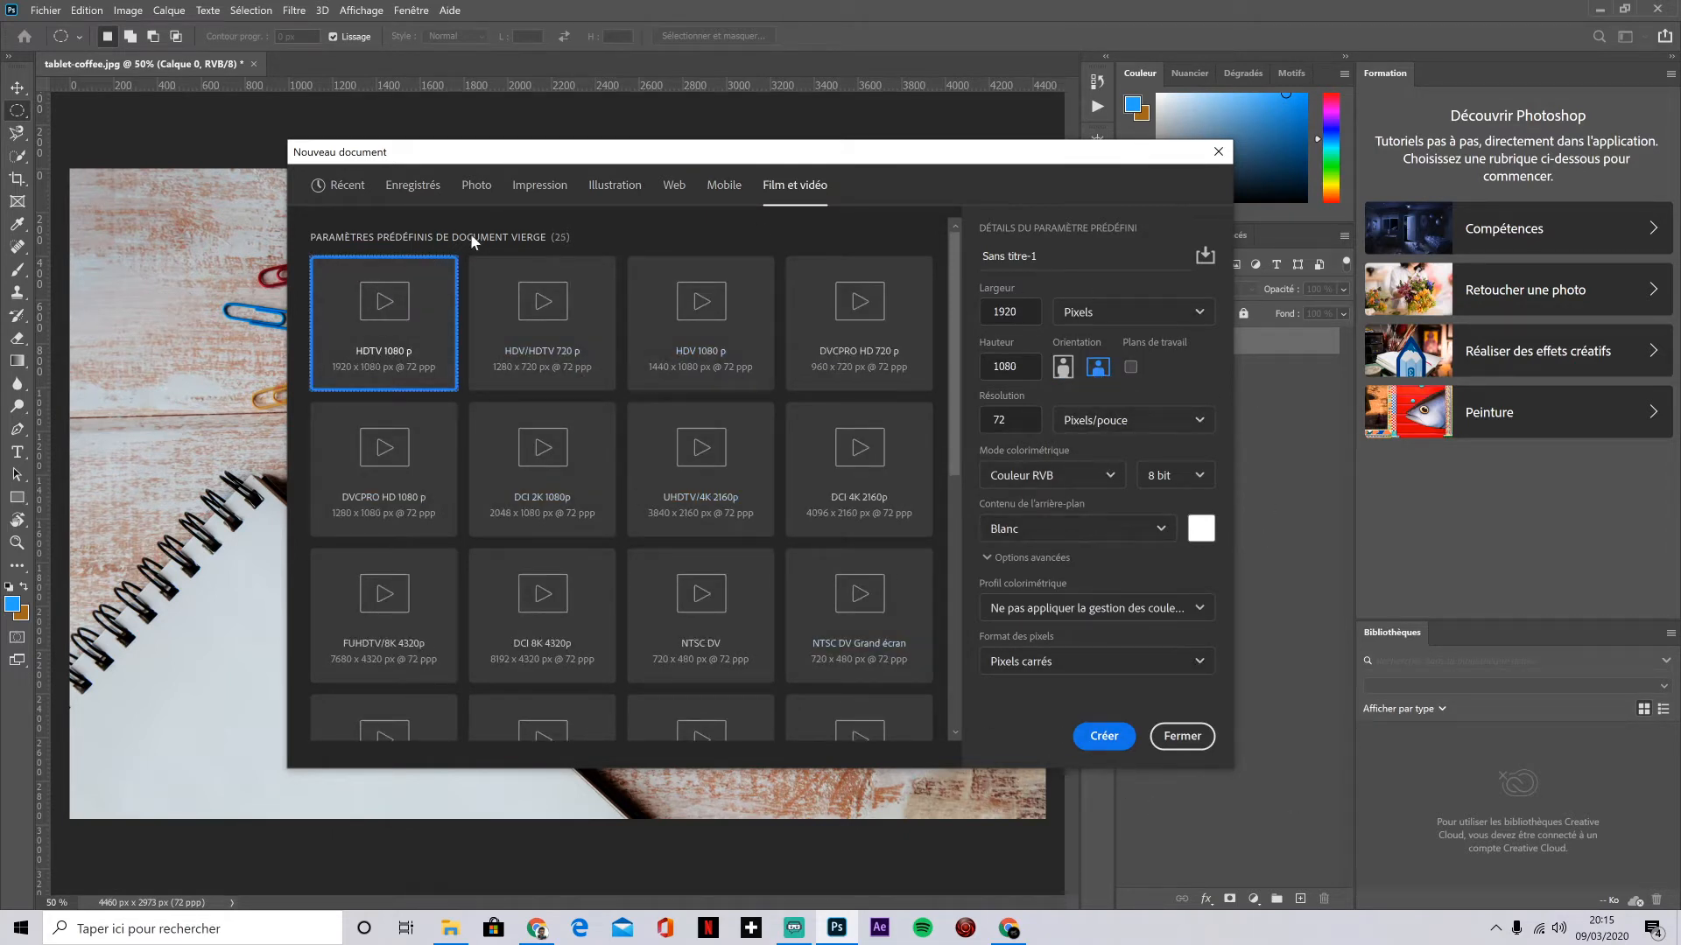
# Step: Review the width, height, resolution and background content settings of the HDTV 1080 p preset, then close the dialog without creating a document
pyautogui.click(1007, 312)
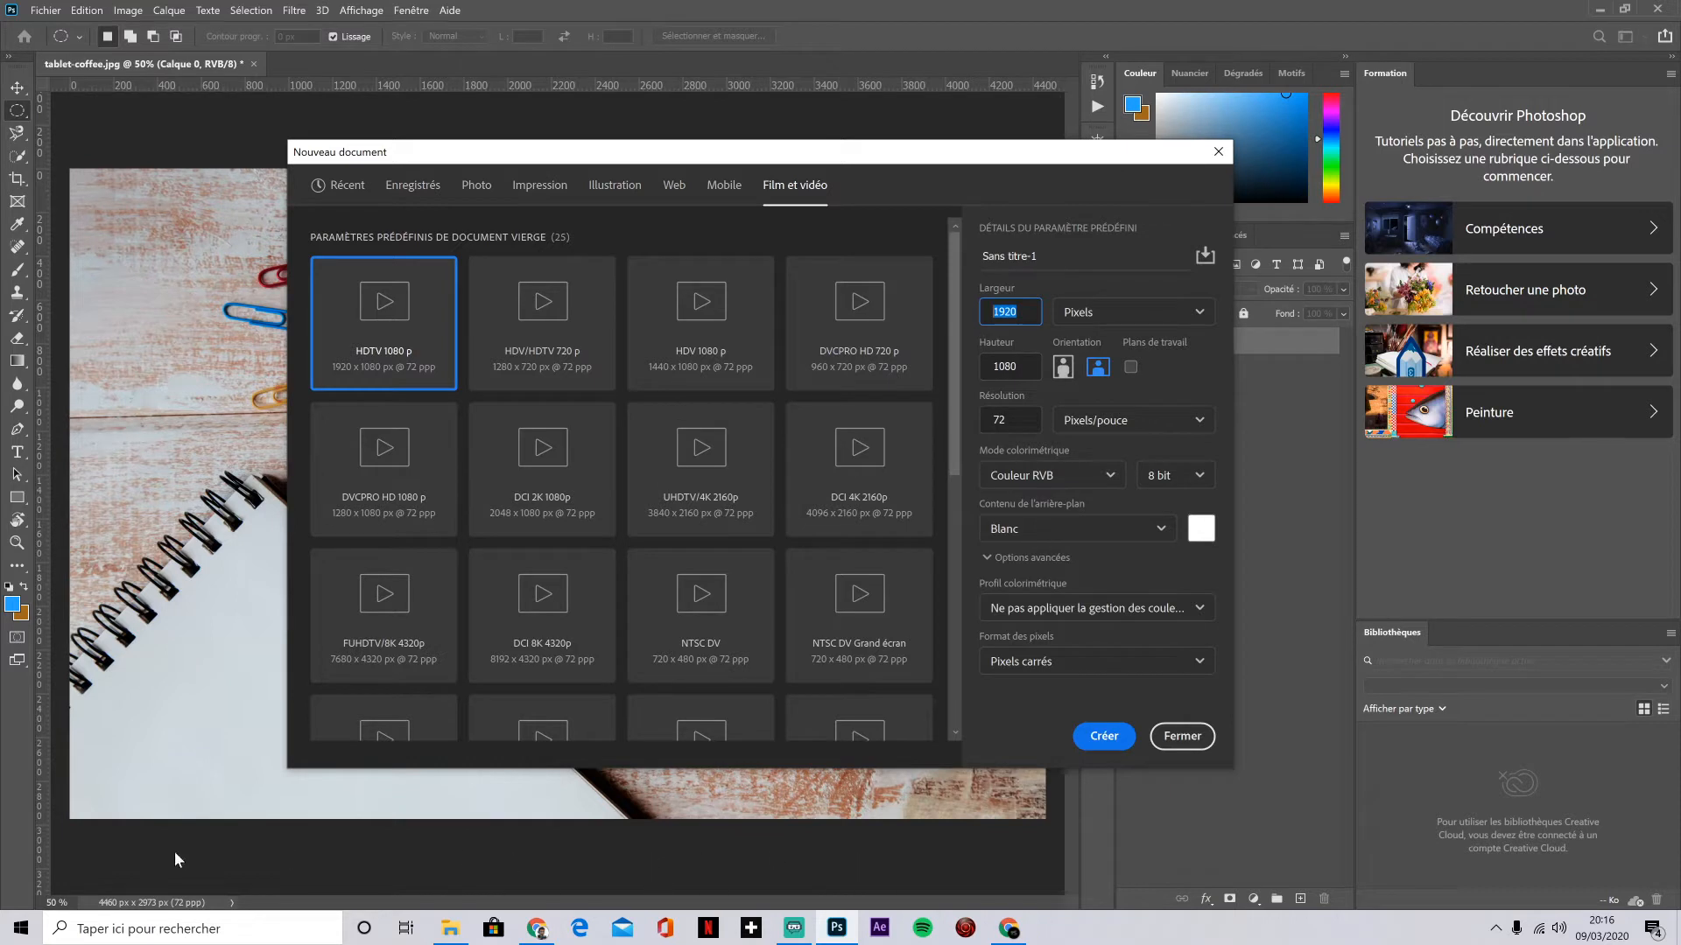
pyautogui.press('Tab')
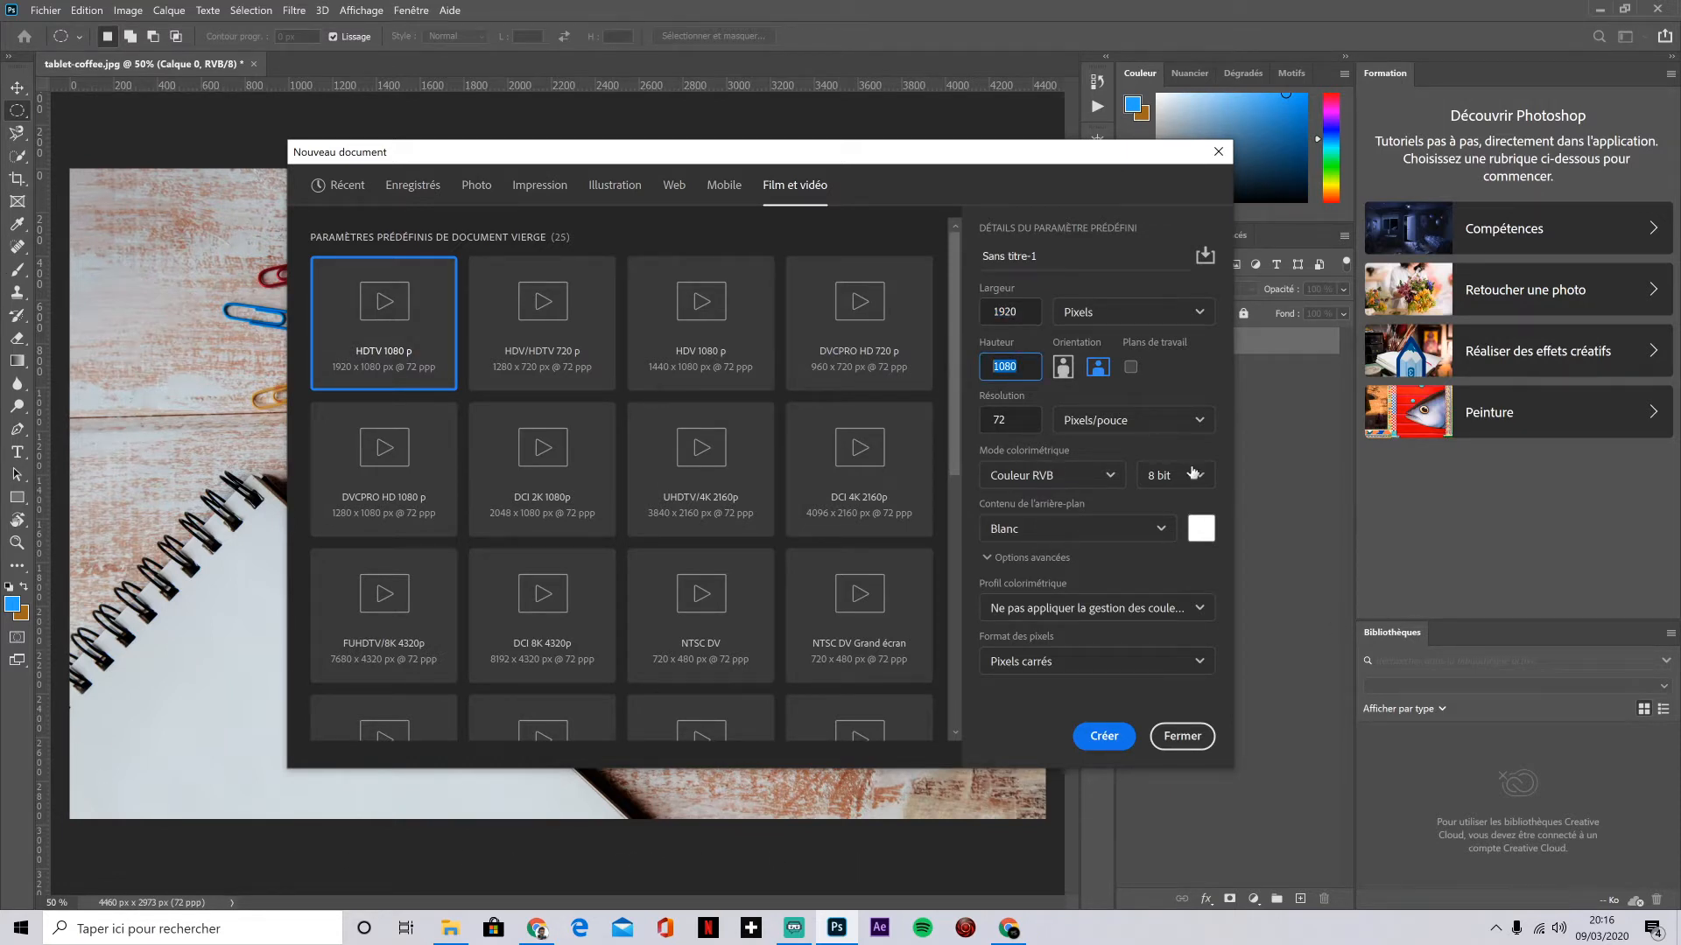
pyautogui.press('Tab')
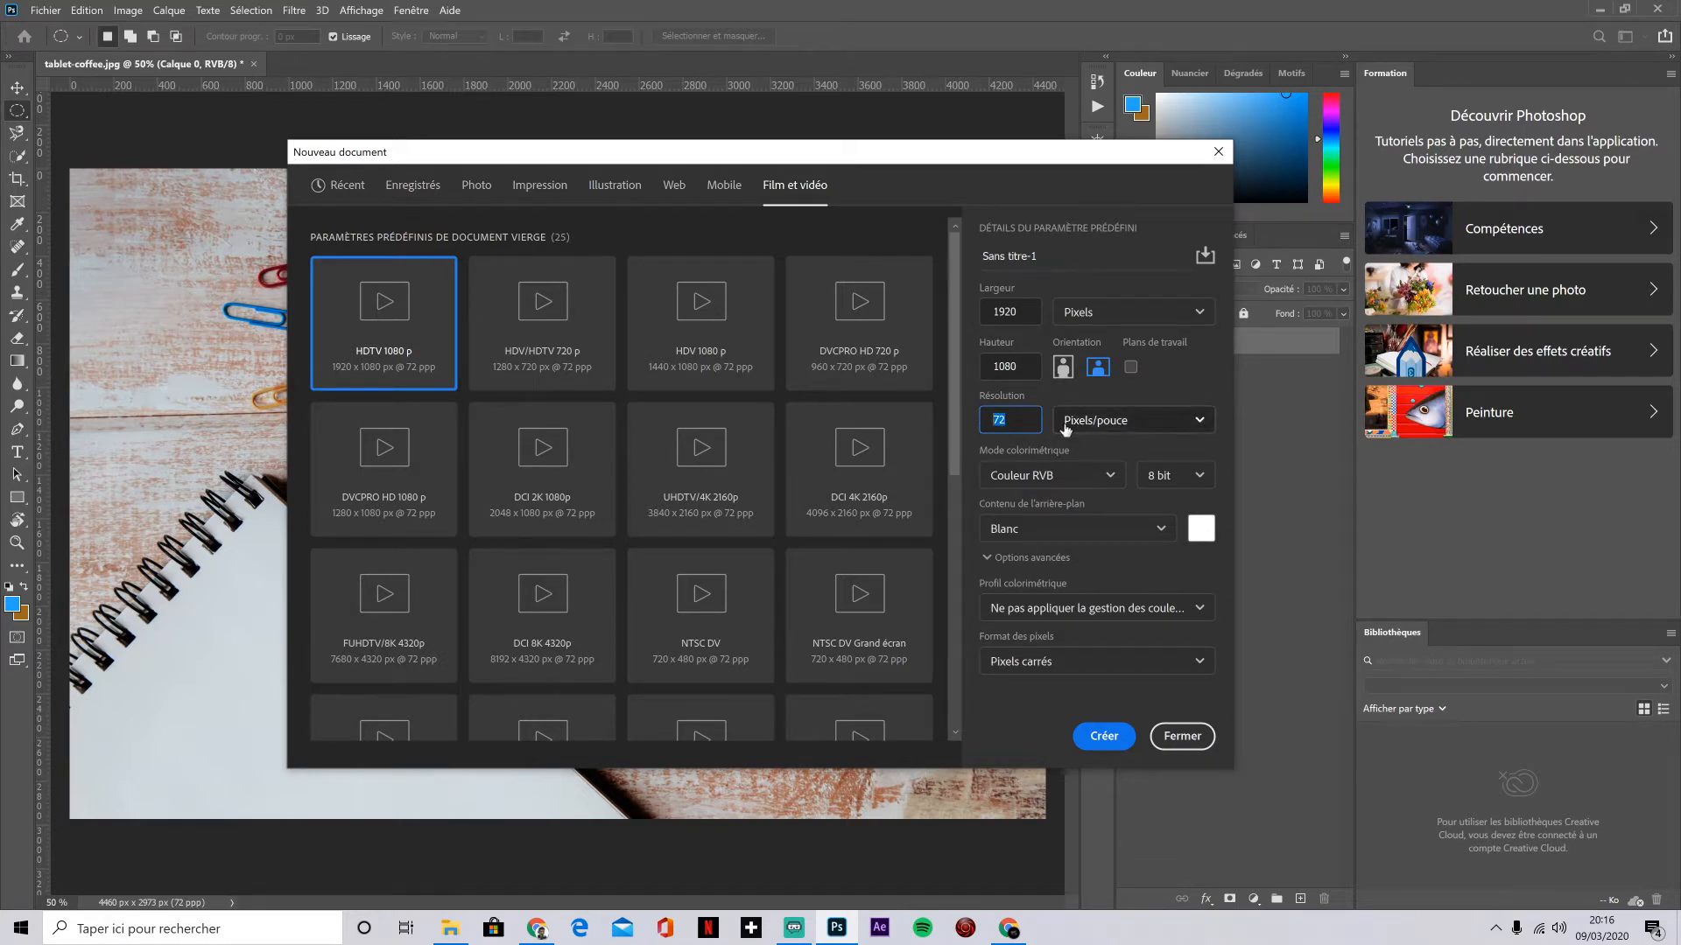
pyautogui.click(1004, 420)
pyautogui.click(1149, 532)
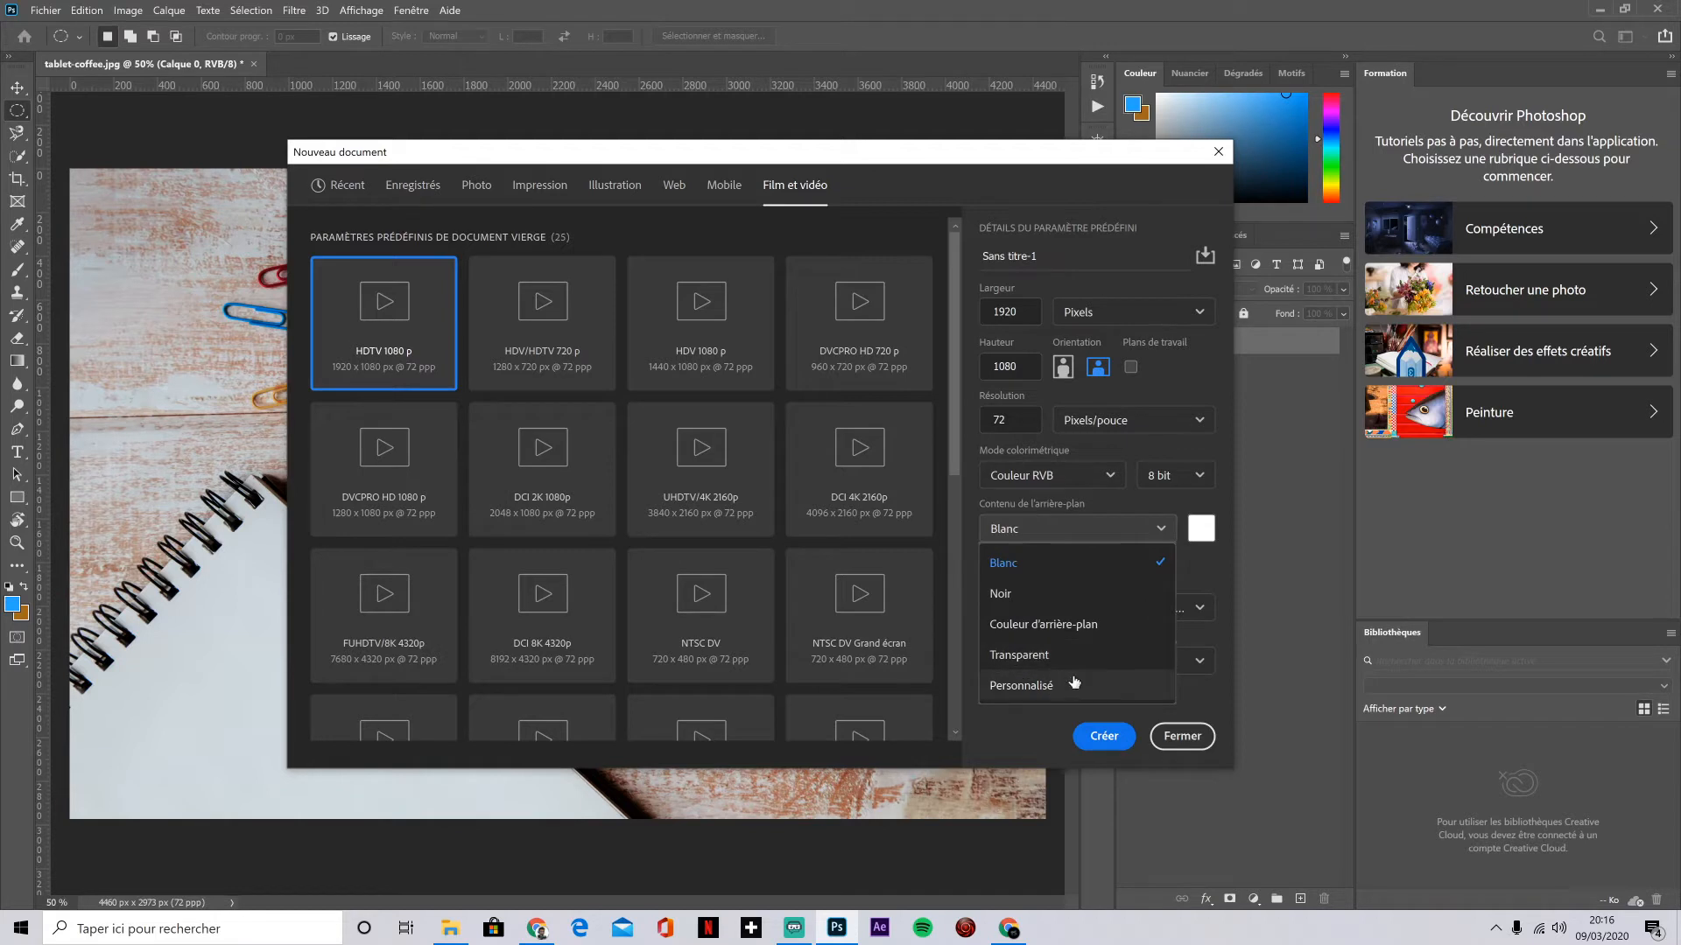
pyautogui.click(1178, 389)
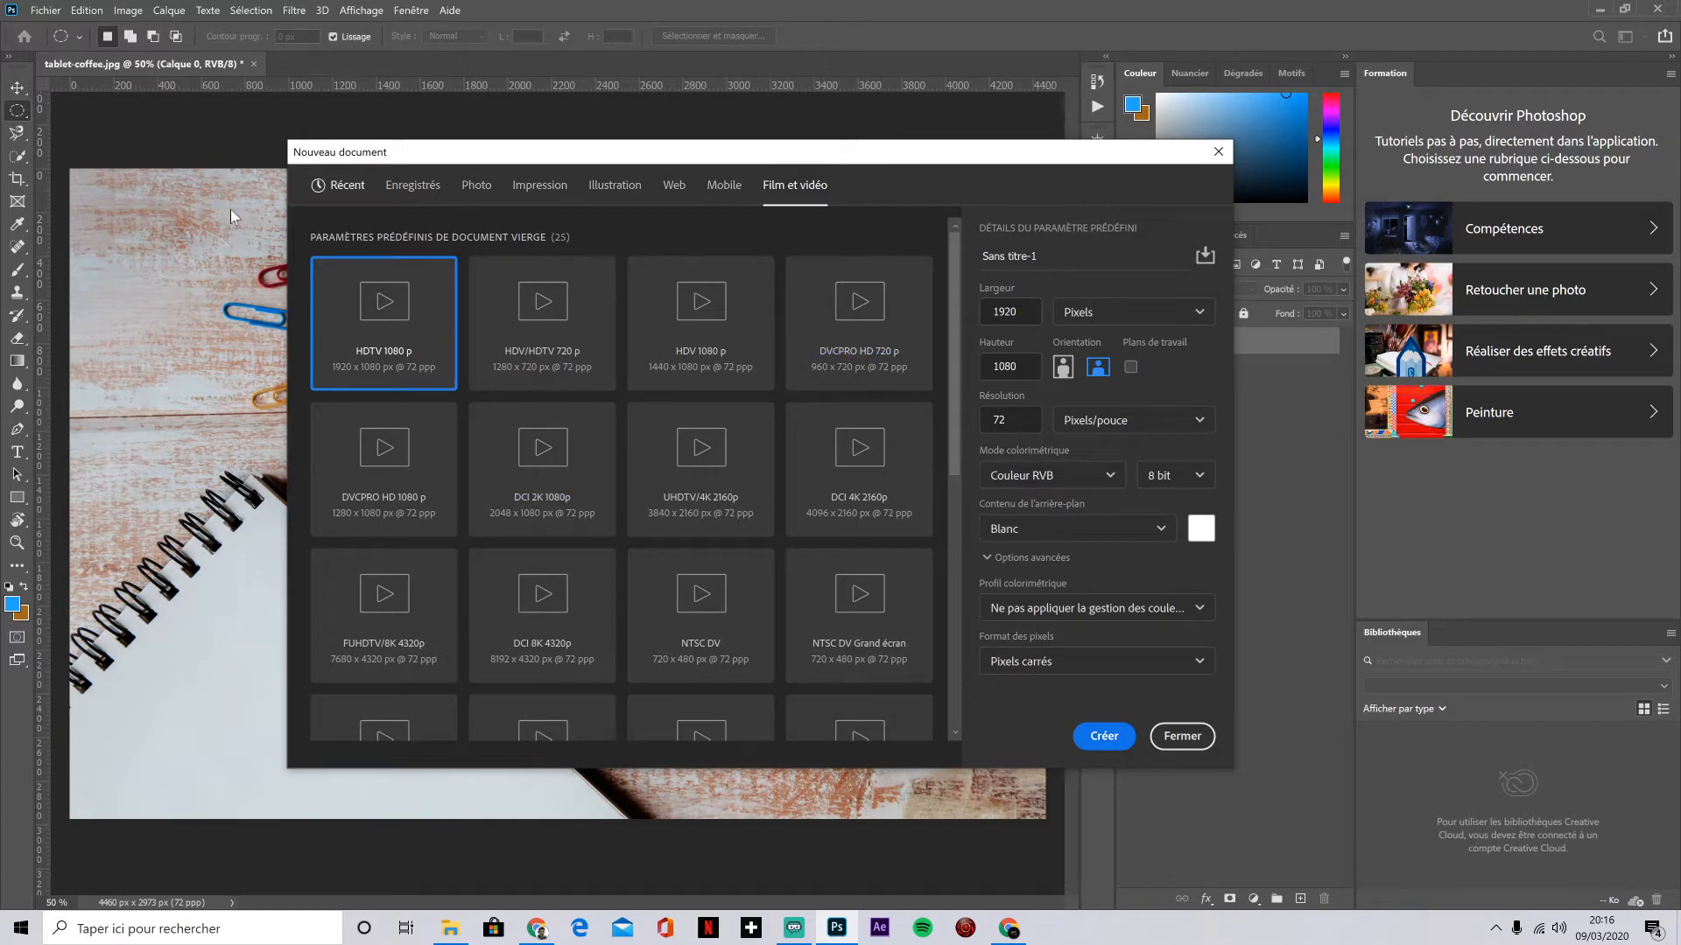
pyautogui.click(1191, 738)
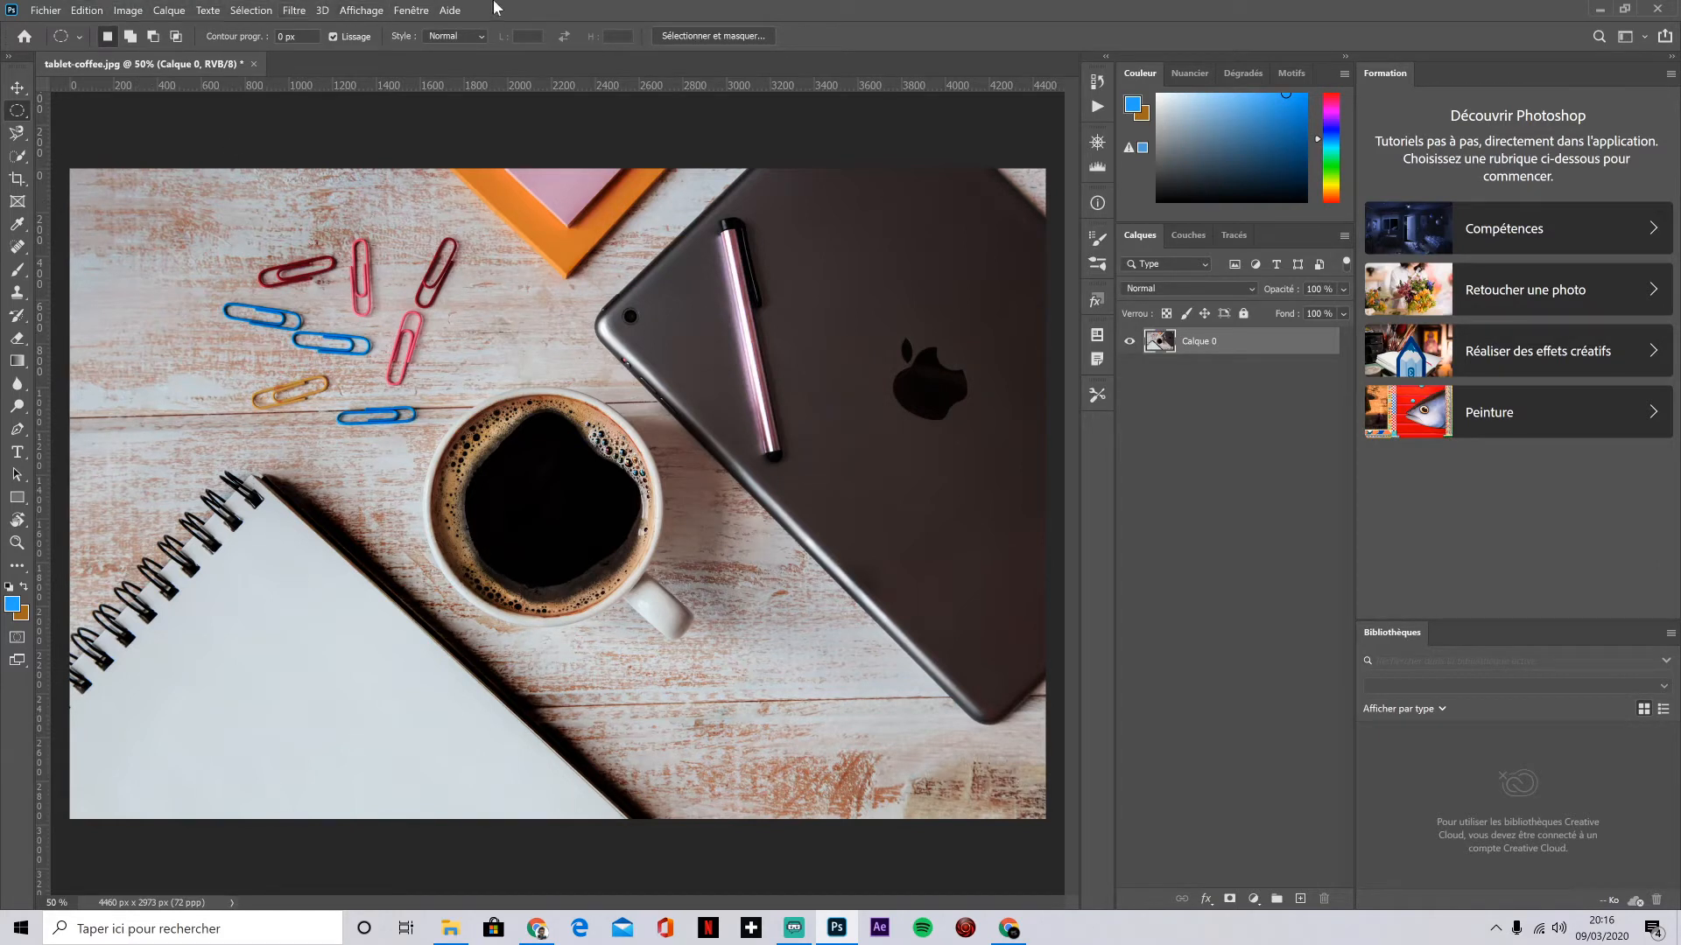
# Step: Move the photo layer slightly down and to the right on the canvas with the Move tool
pyautogui.click(19, 89)
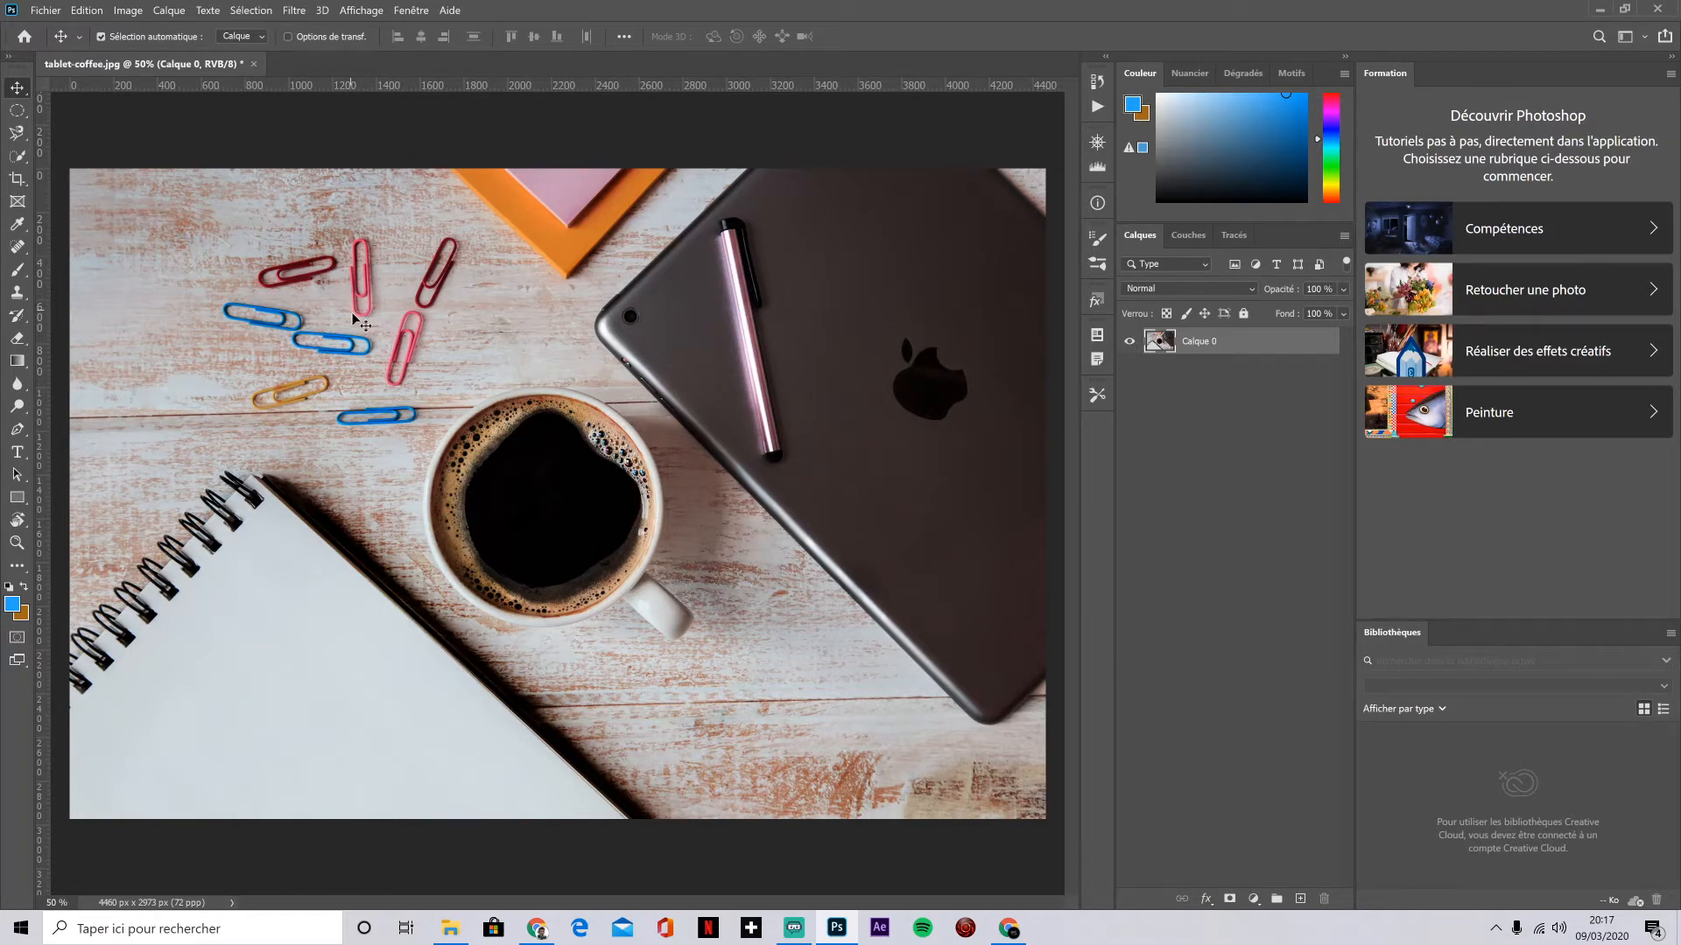
pyautogui.moveTo(517, 308); pyautogui.dragTo(543, 333)
pyautogui.moveTo(675, 348); pyautogui.dragTo(604, 362)
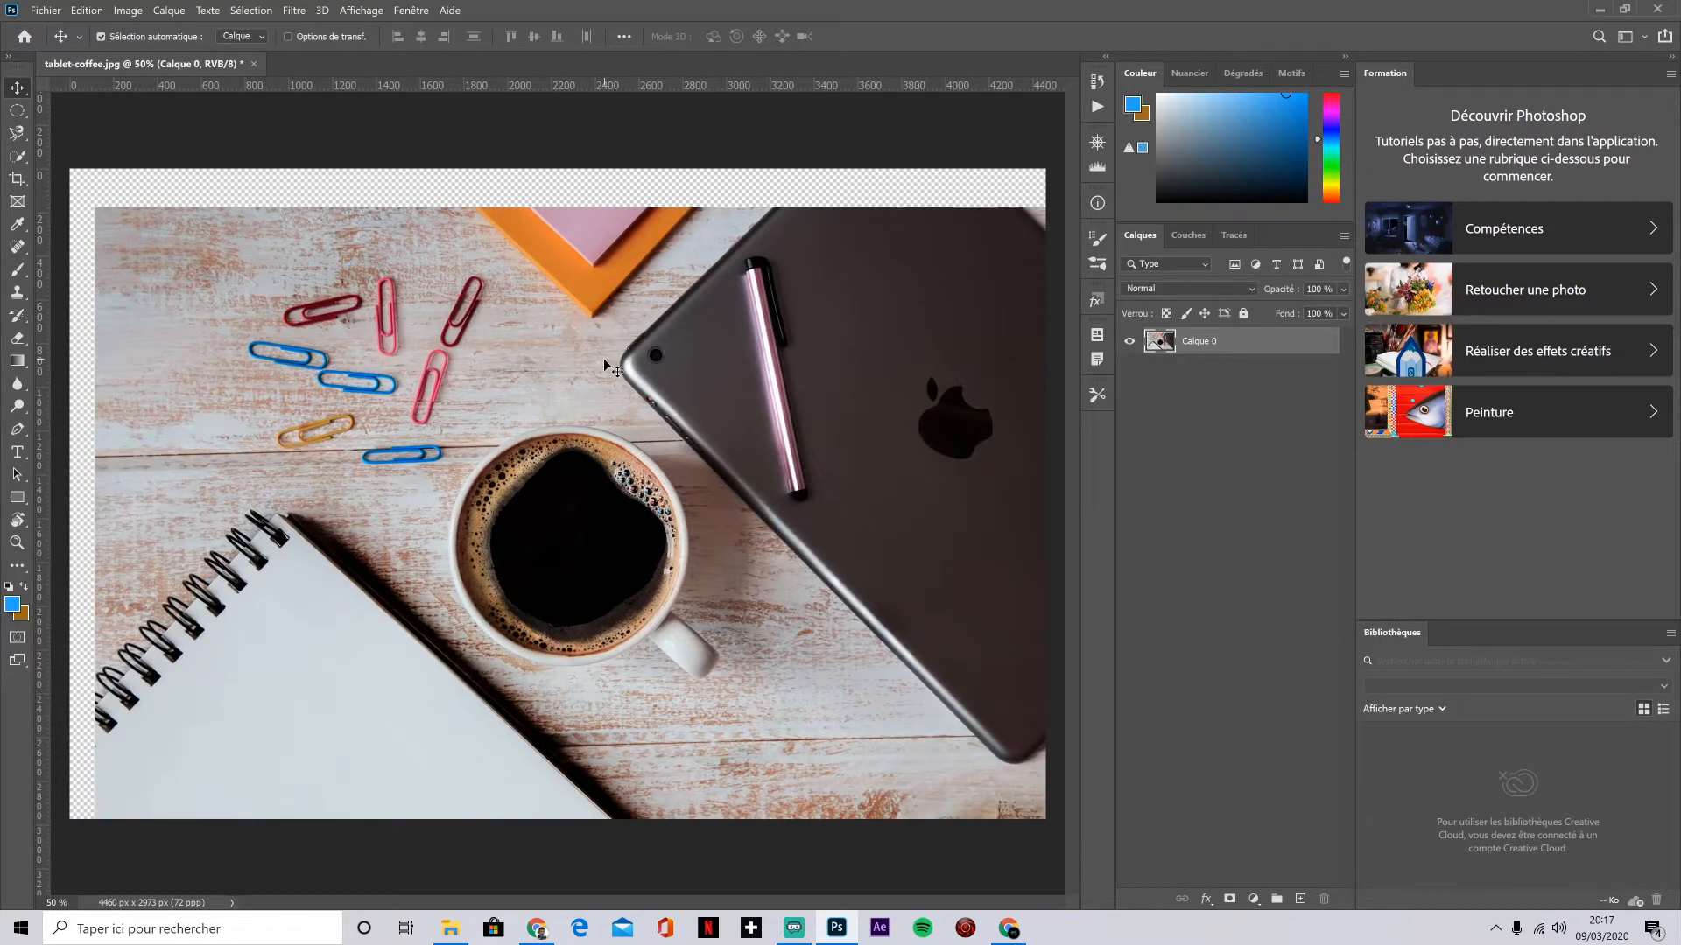
# Step: Scale the photo layer to 42.15% with Free Transform and move it toward the canvas centre
pyautogui.hotkey('ctrl', 't')
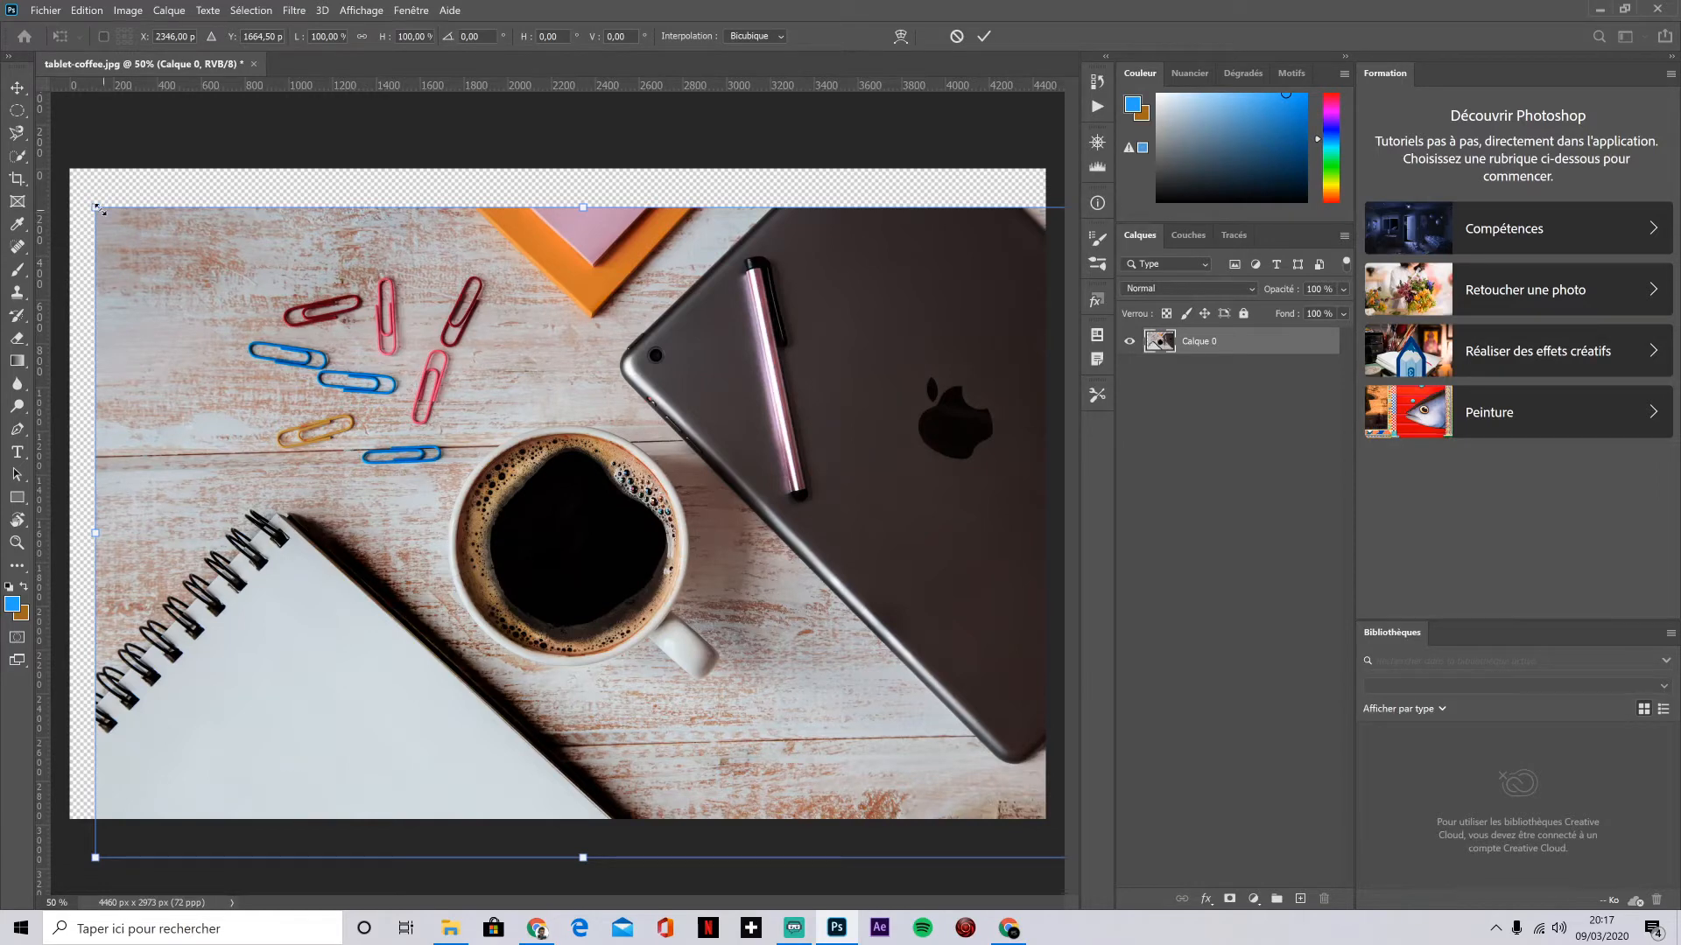
pyautogui.moveTo(112, 216); pyautogui.dragTo(688, 545)
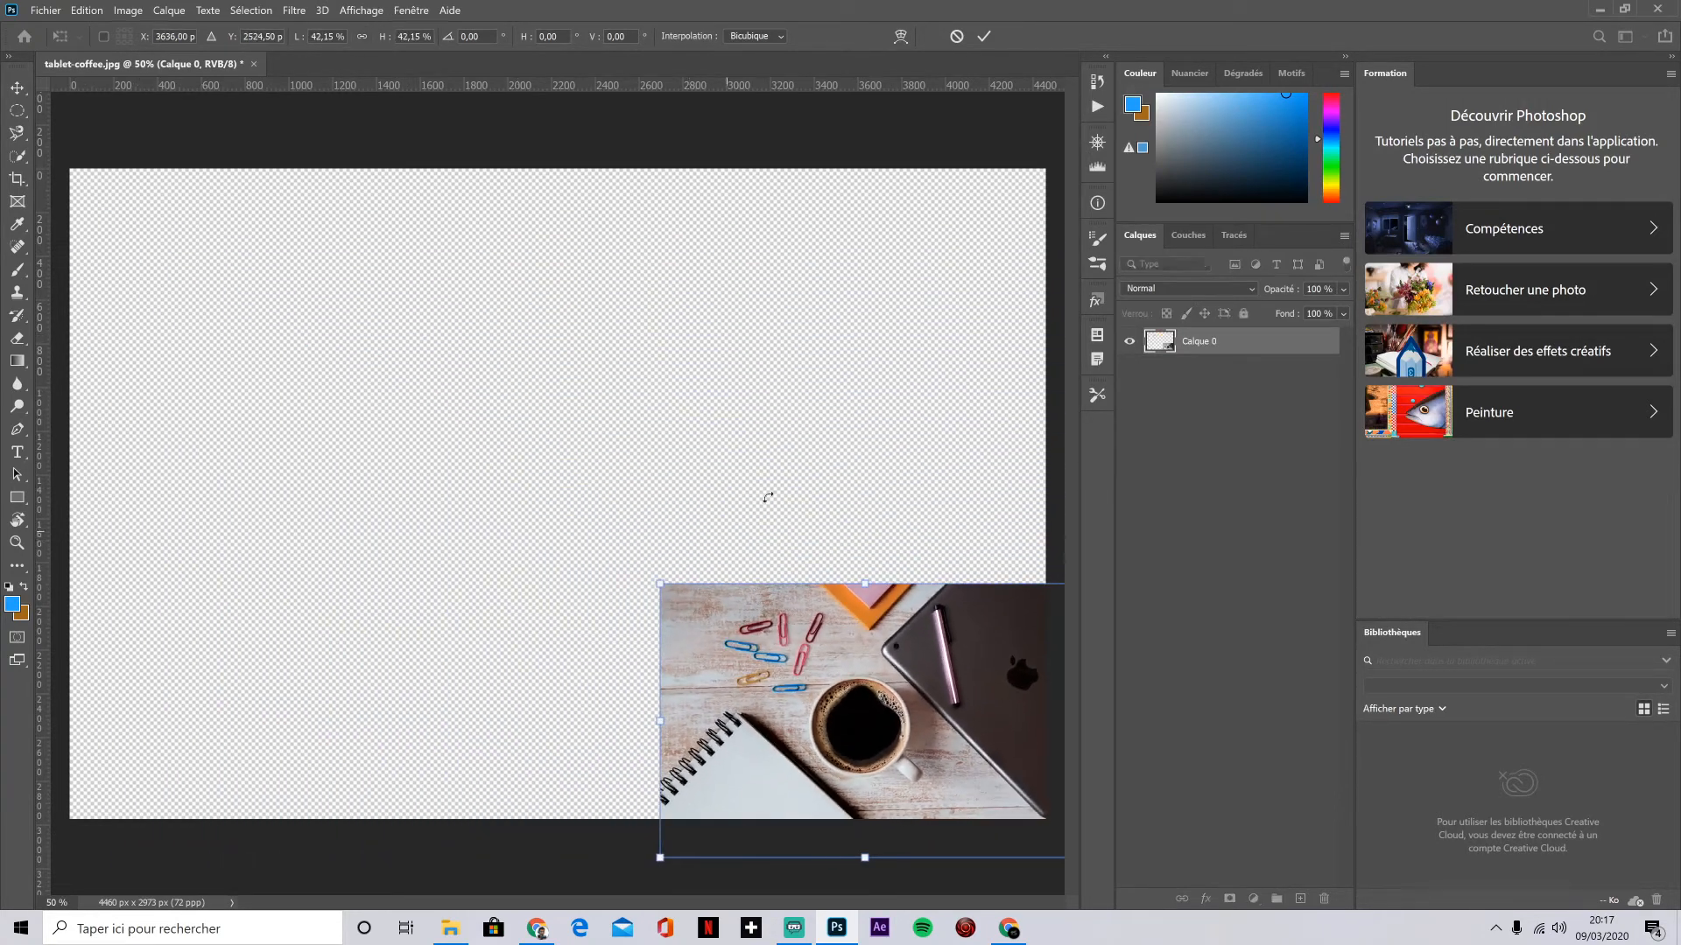
pyautogui.press('Return')
pyautogui.moveTo(875, 632); pyautogui.dragTo(628, 418)
# Step: Undo the scaling and the moves of the photo layer
pyautogui.hotkey('ctrl', 'z')
pyautogui.hotkey('ctrl', 'z')
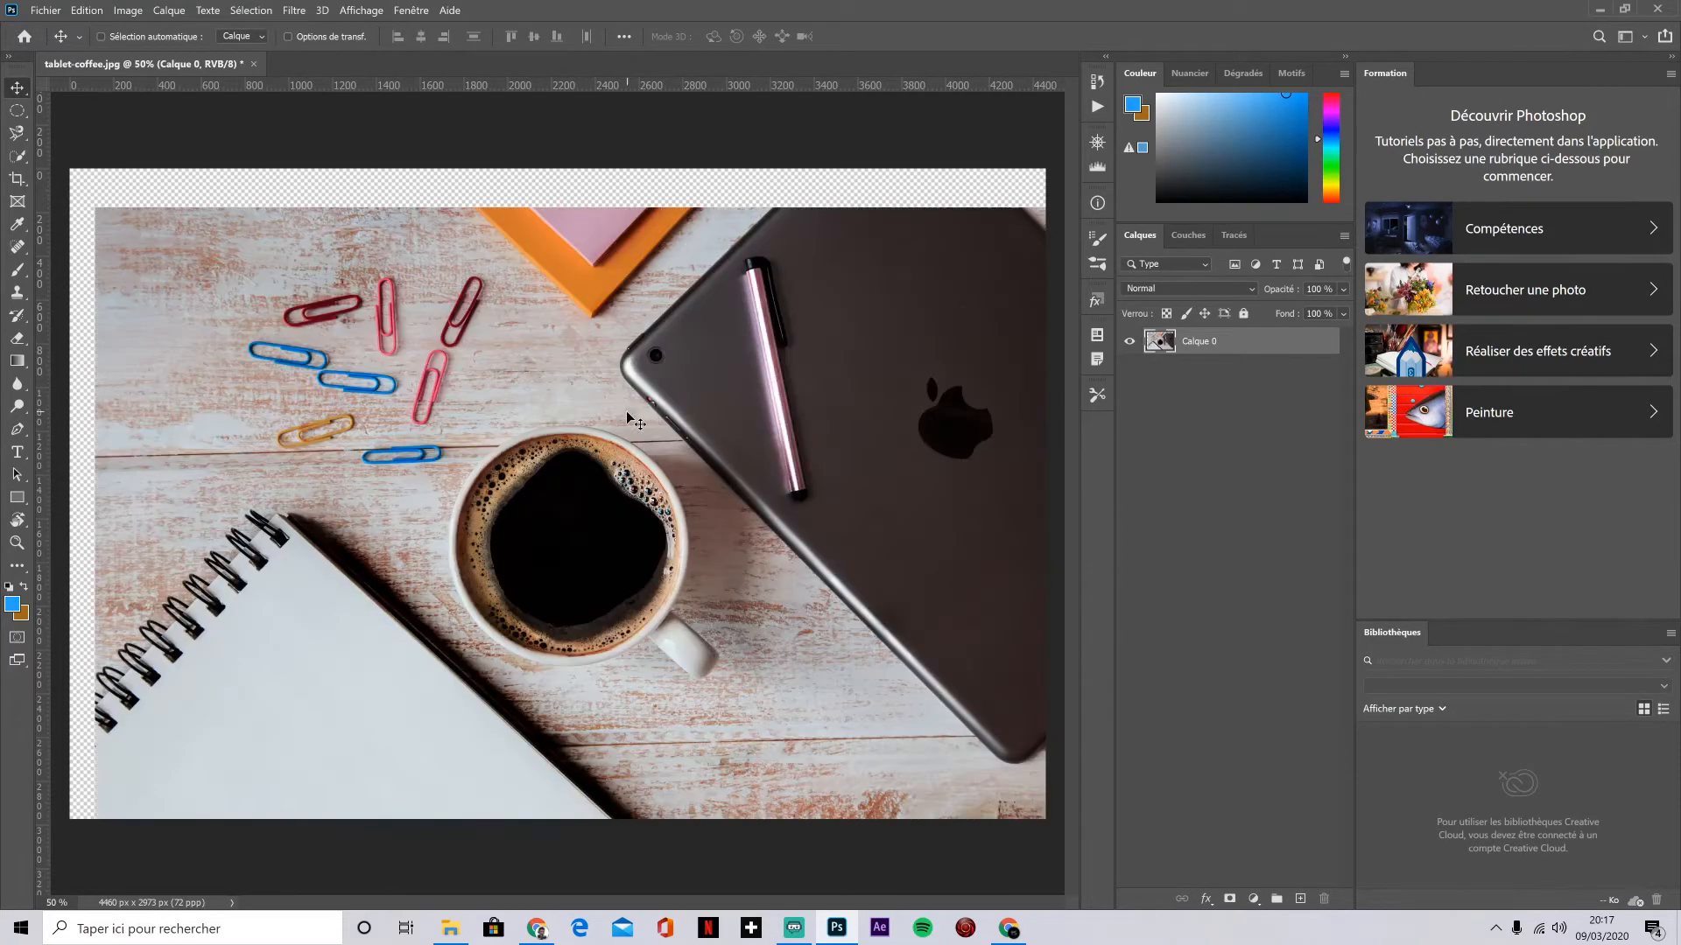
pyautogui.hotkey('ctrl', 'z')
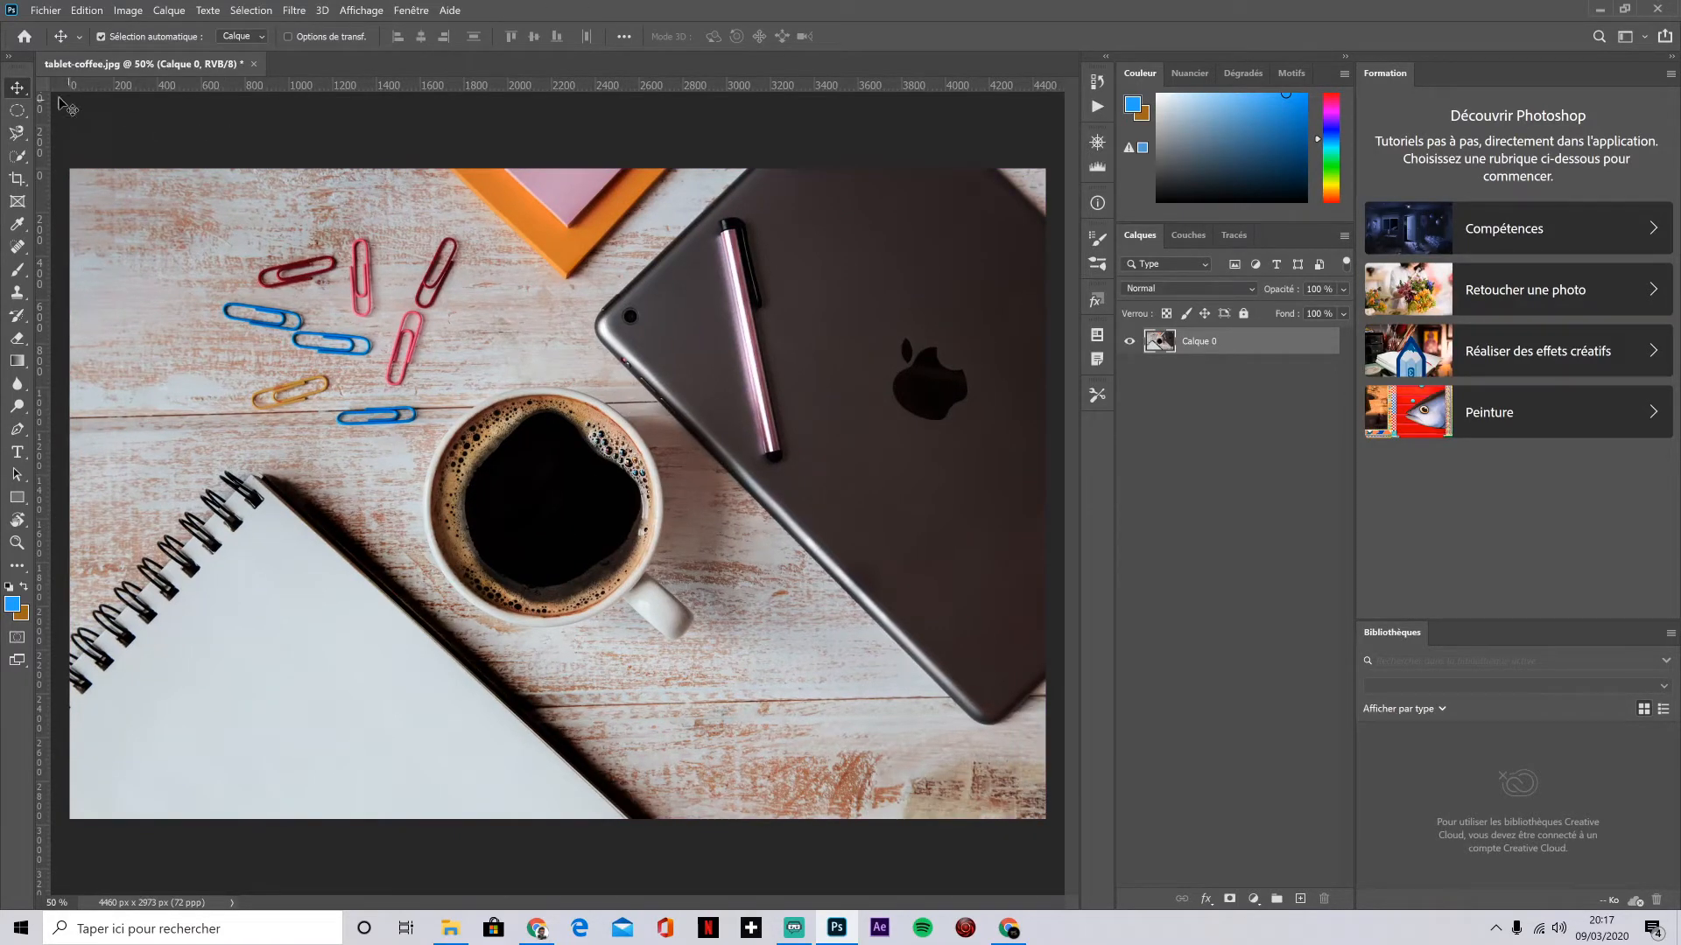
# Step: Draw a rectangular marquee selection over the upper part of the photo, shift it toward the pen, and deselect it
pyautogui.click(16, 110)
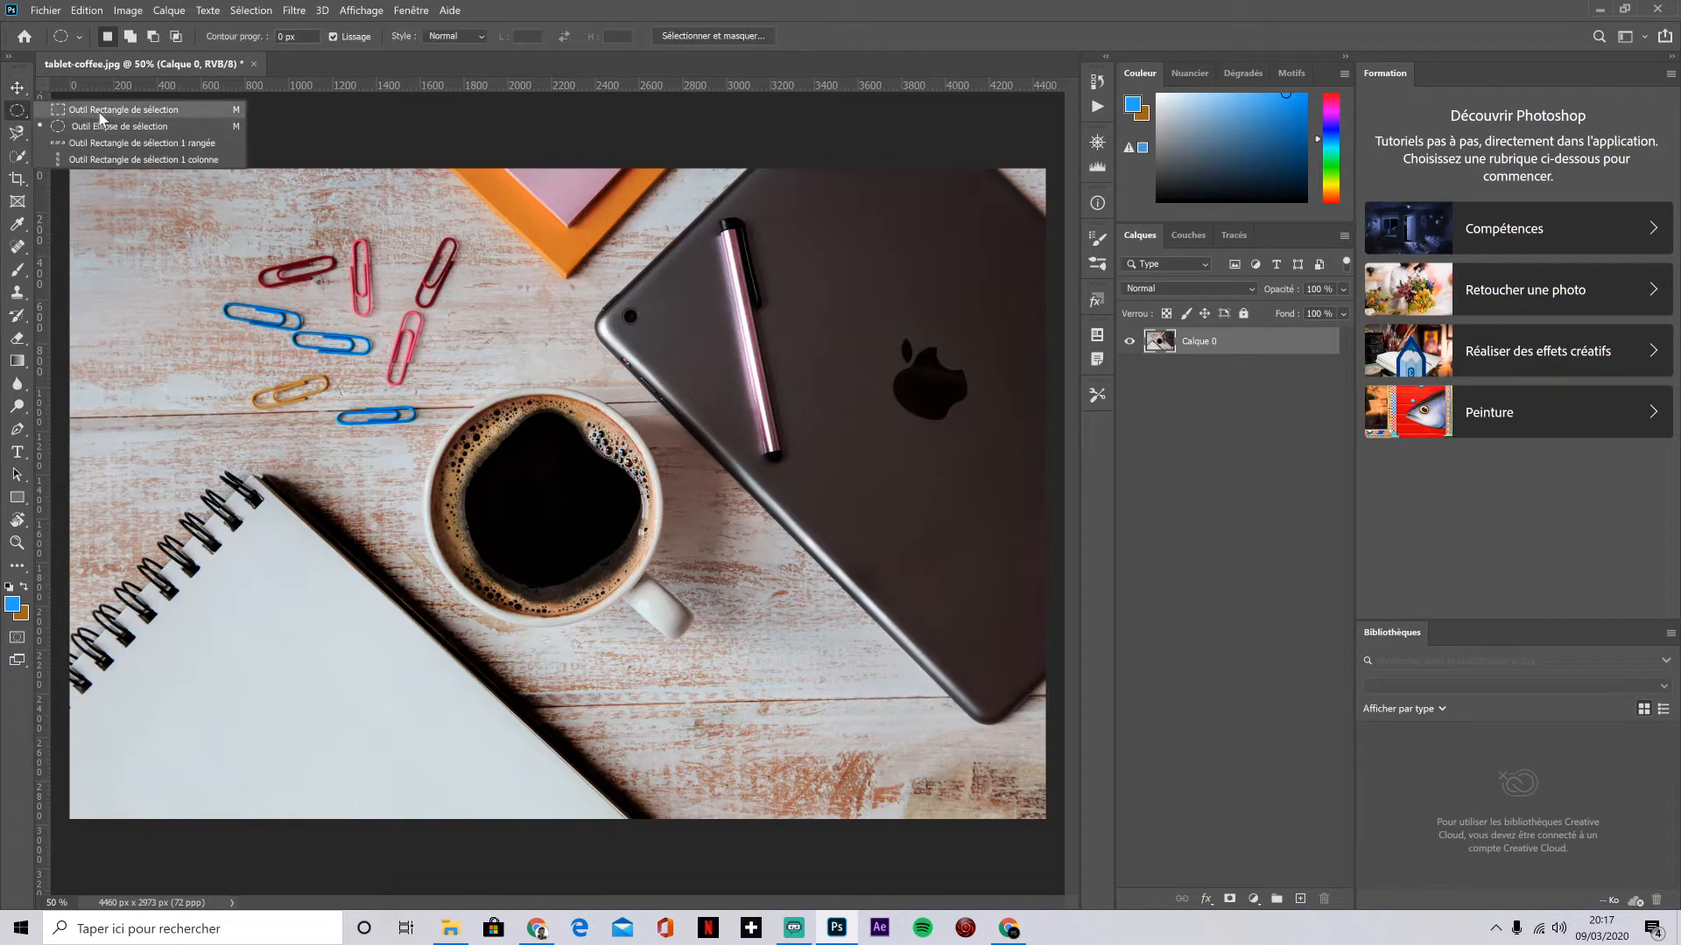
pyautogui.click(122, 109)
pyautogui.rightClick(20, 115)
pyautogui.press('Escape')
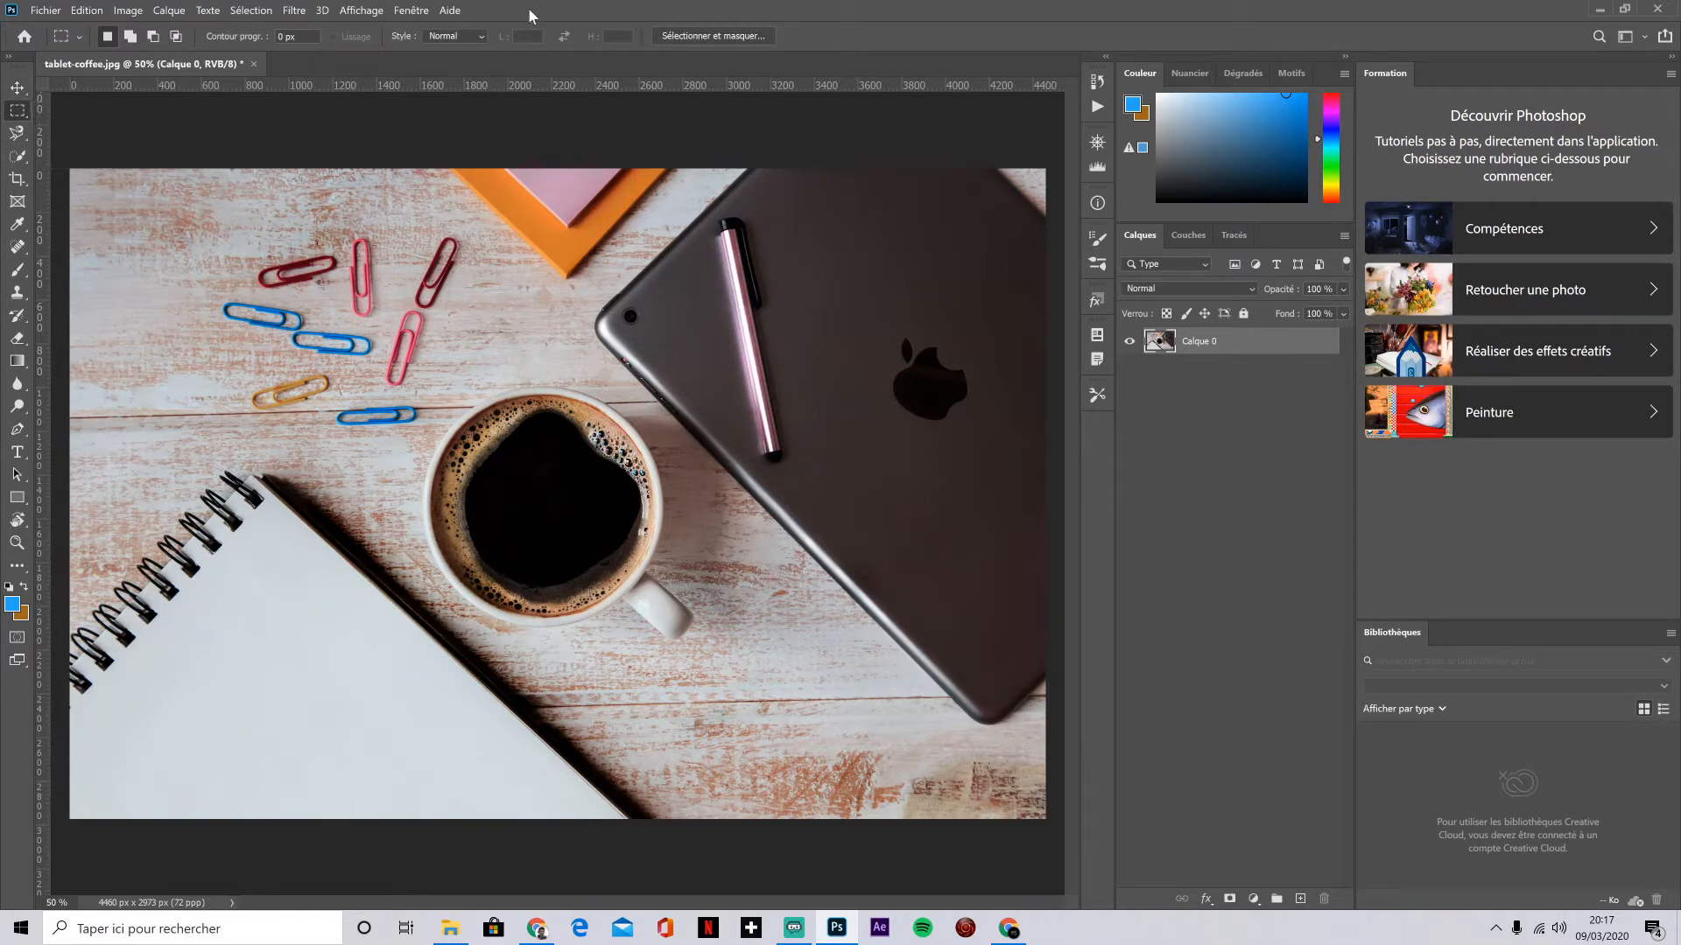
pyautogui.moveTo(158, 211); pyautogui.dragTo(463, 316)
pyautogui.moveTo(311, 246); pyautogui.dragTo(623, 279)
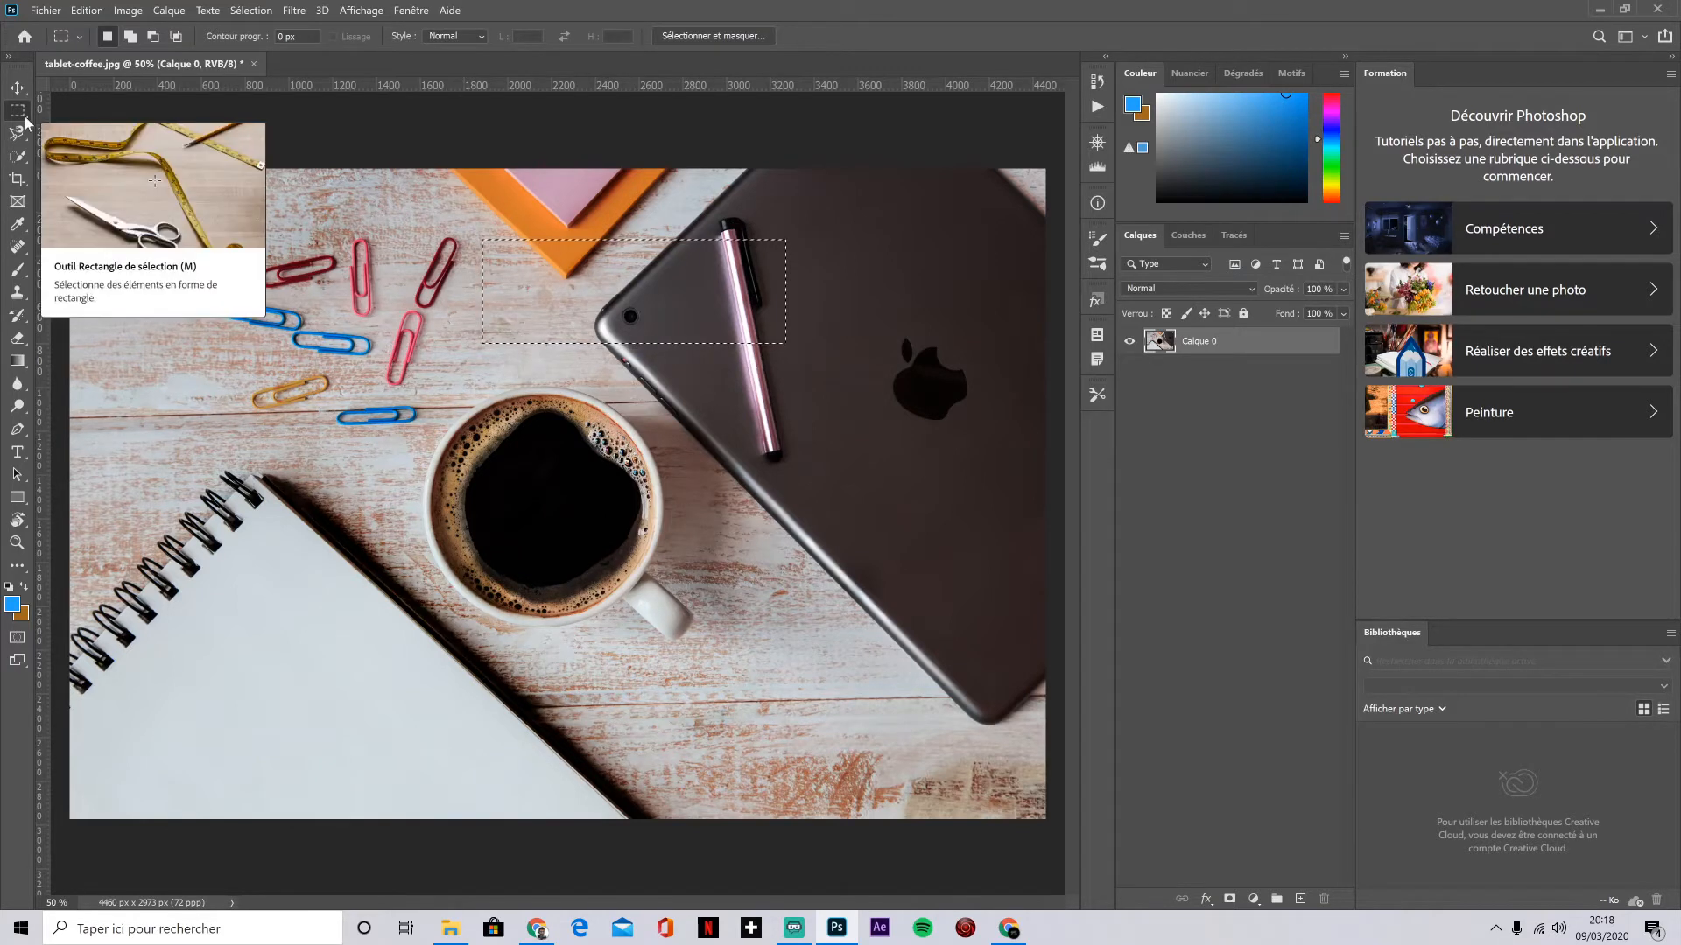
pyautogui.click(469, 168)
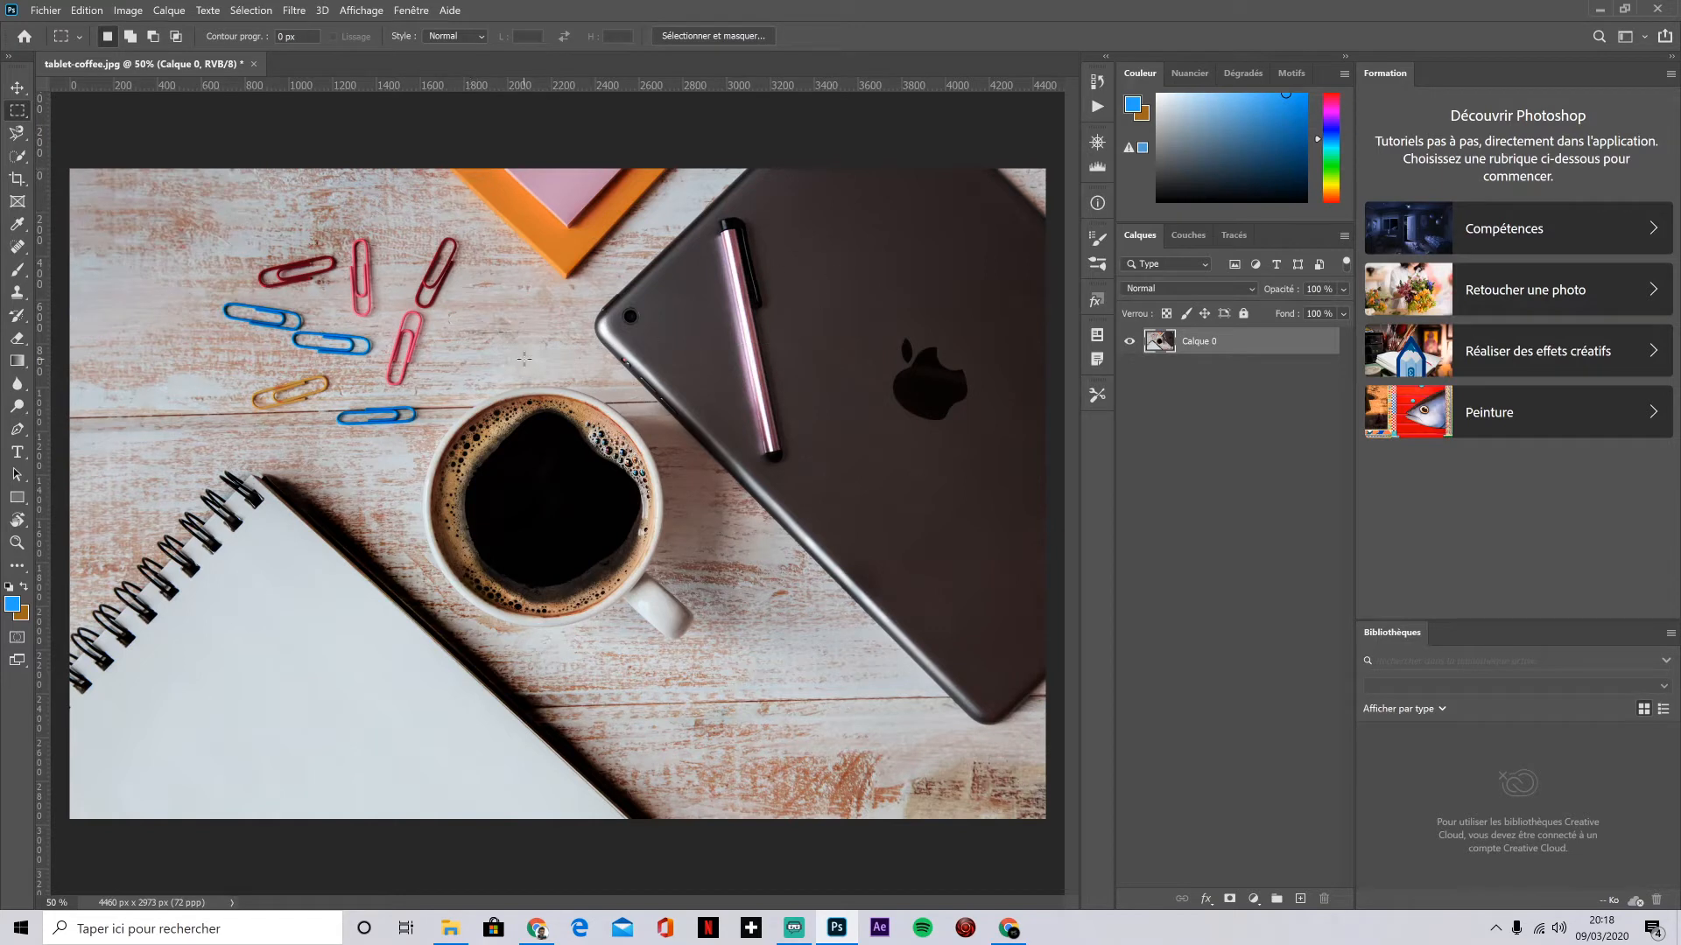
# Step: Draw several trial selections over the photo with the Elliptical Marquee tool and deselect them
pyautogui.rightClick(20, 112)
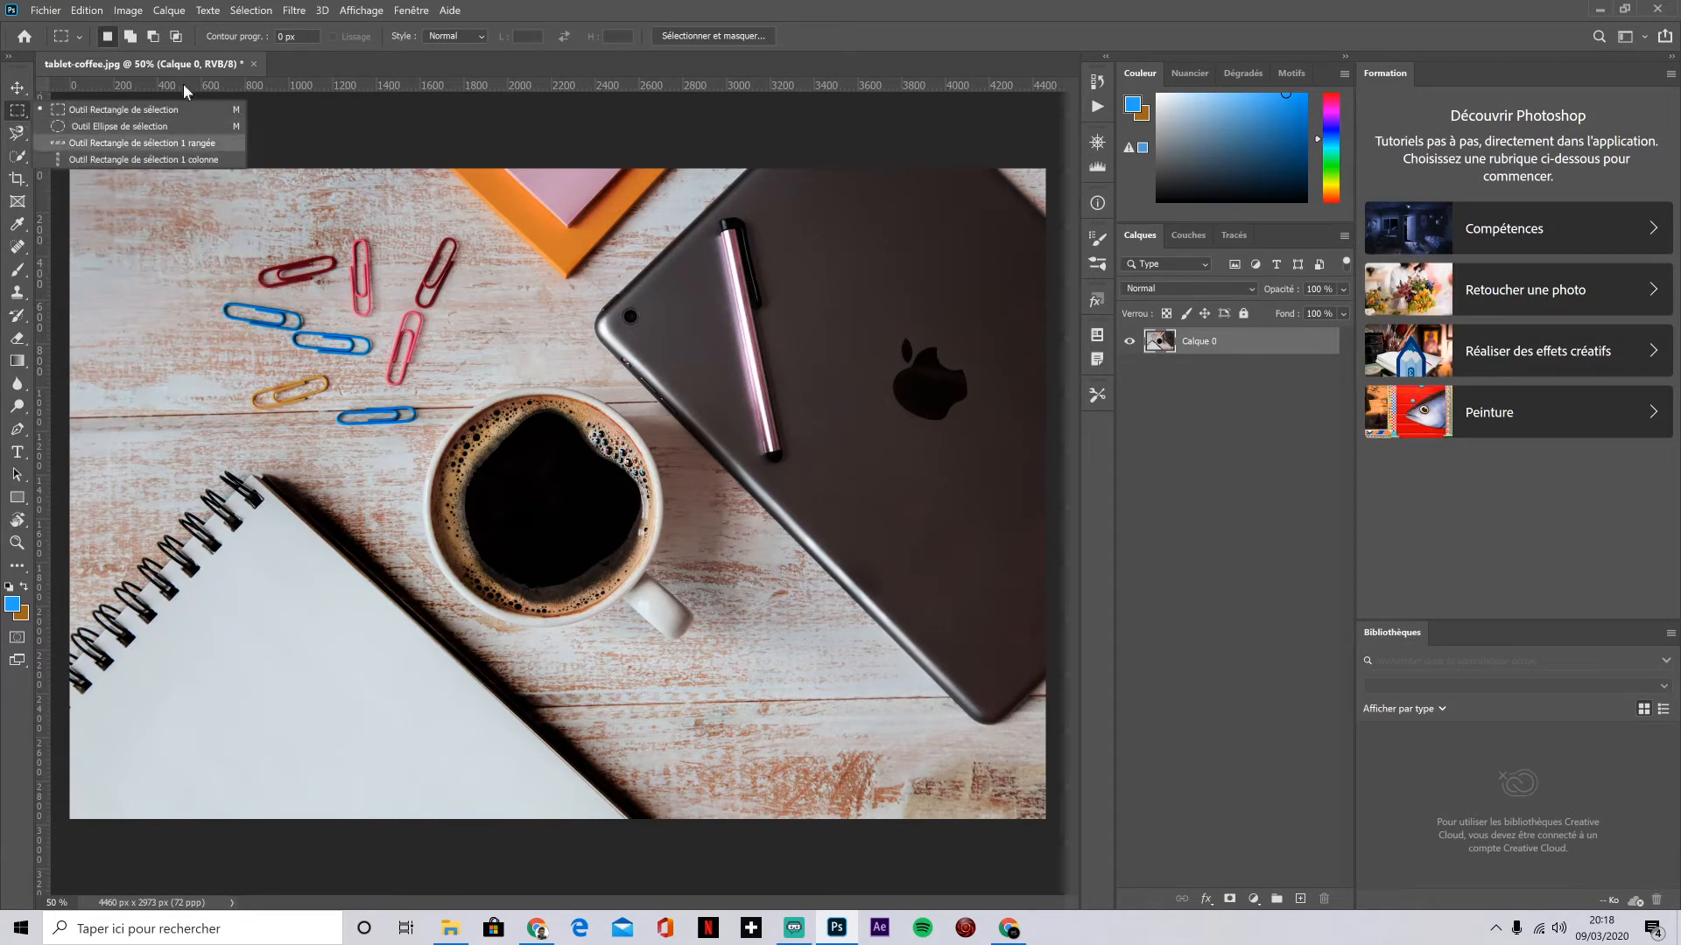
pyautogui.click(96, 125)
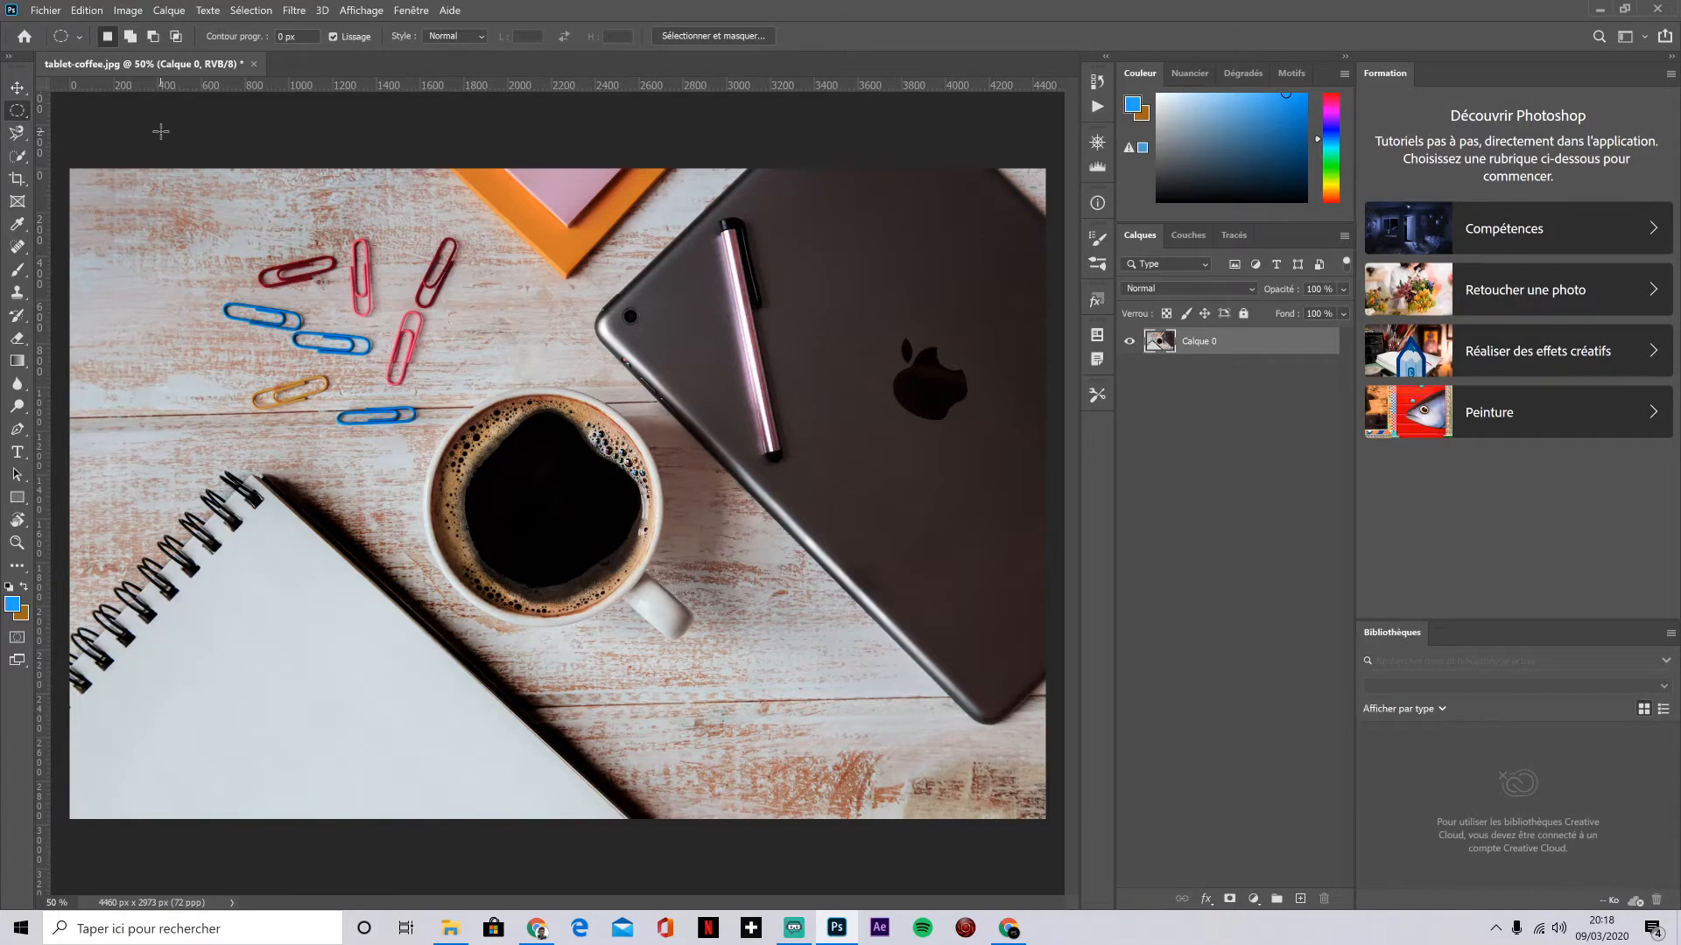
pyautogui.moveTo(283, 268); pyautogui.dragTo(778, 705)
pyautogui.moveTo(346, 265); pyautogui.dragTo(926, 487)
pyautogui.click(902, 489)
pyautogui.moveTo(511, 285); pyautogui.dragTo(889, 342)
pyautogui.click(895, 348)
pyautogui.moveTo(411, 264); pyautogui.dragTo(1007, 626)
pyautogui.moveTo(598, 333); pyautogui.dragTo(518, 340)
pyautogui.hotkey('ctrl', 'd')
# Step: Copy the coffee surface in the cup to a new layer using an elliptical selection, and hide Calque 0
pyautogui.moveTo(450, 418); pyautogui.dragTo(934, 617)
pyautogui.press('space')
pyautogui.press('space')
pyautogui.hotkey('ctrl', 'j')
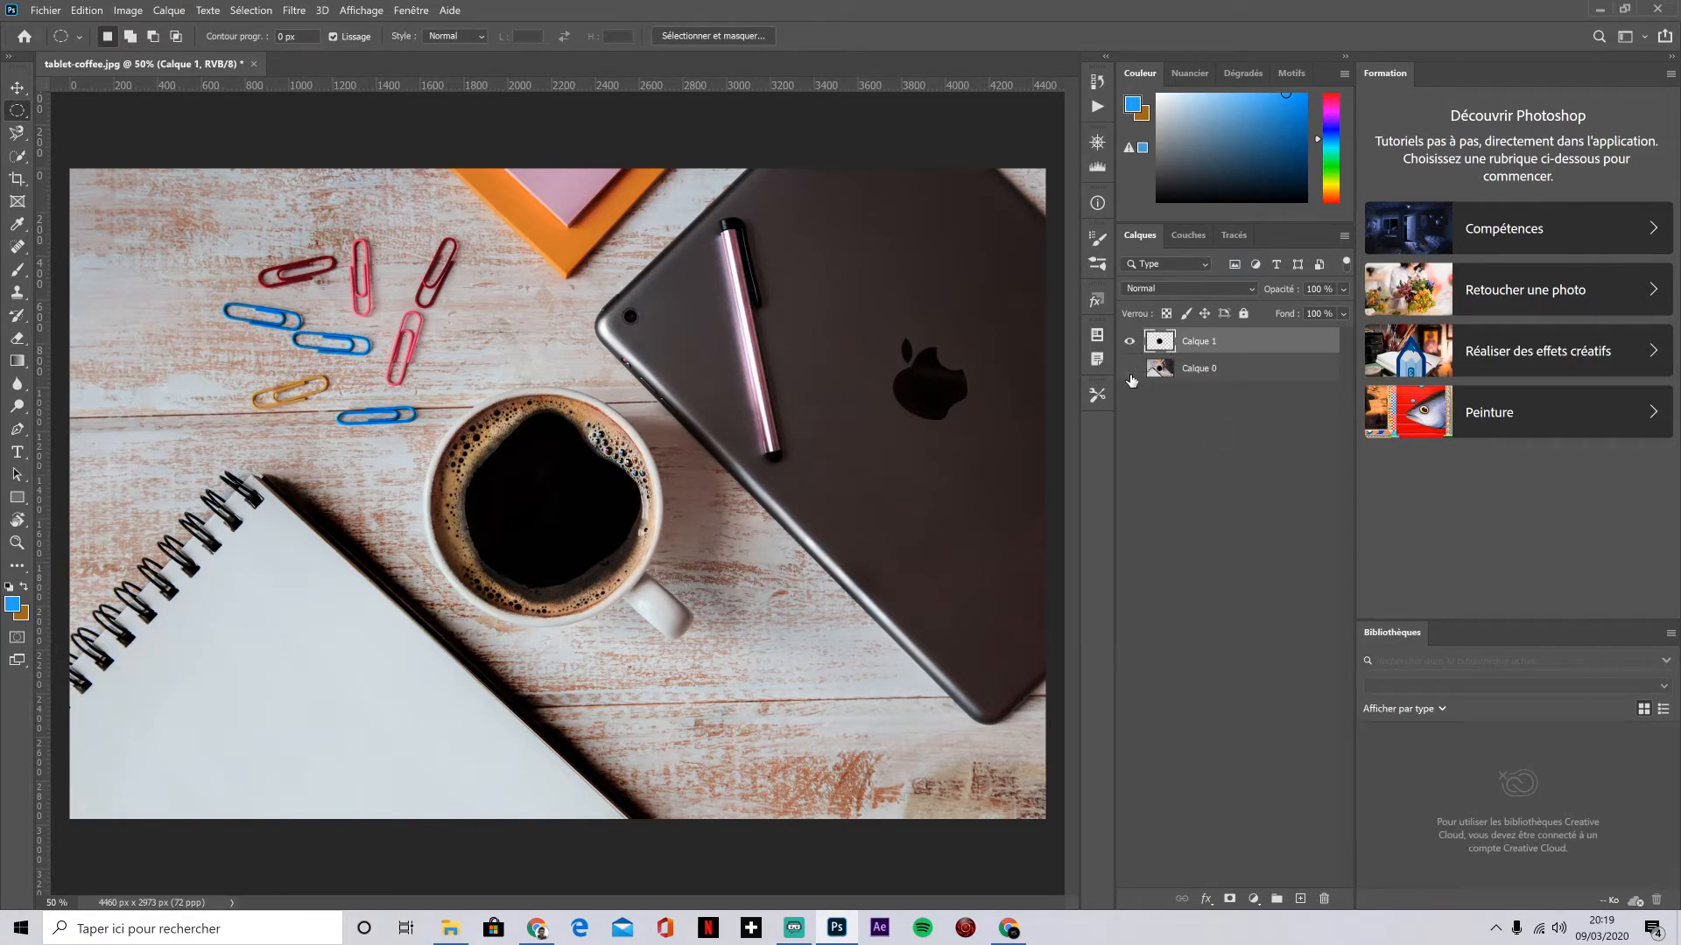
pyautogui.click(1130, 375)
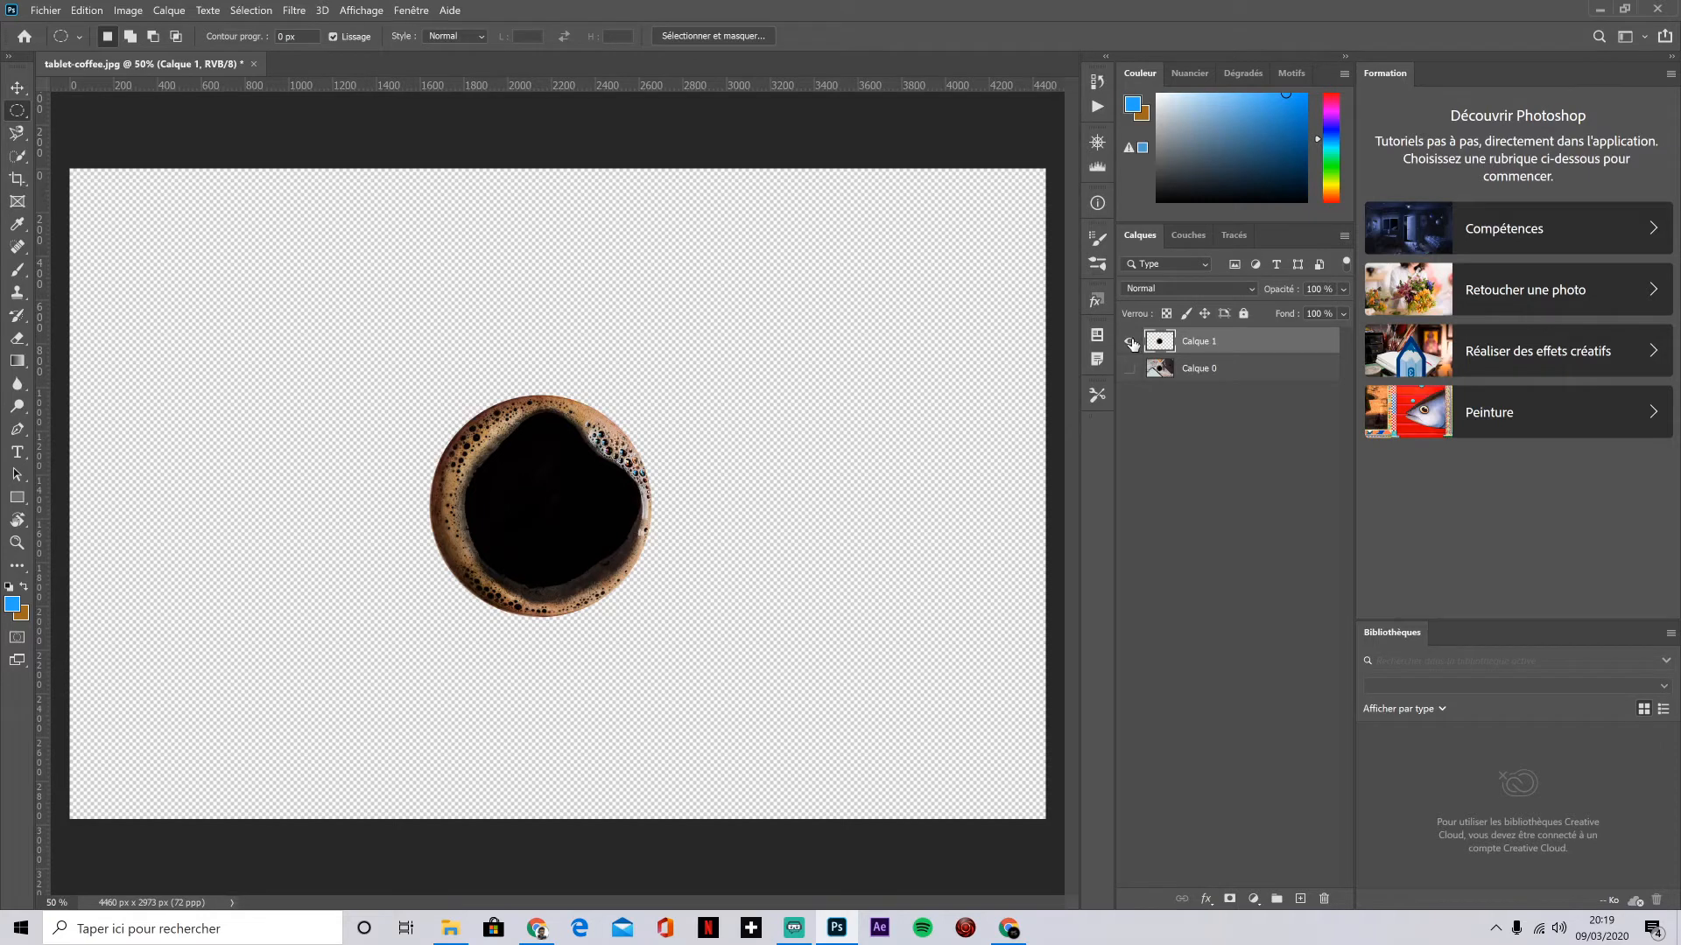
# Step: Delete the copied coffee layer Calque 1 and show Calque 0 again
pyautogui.moveTo(1244, 359); pyautogui.dragTo(1327, 899)
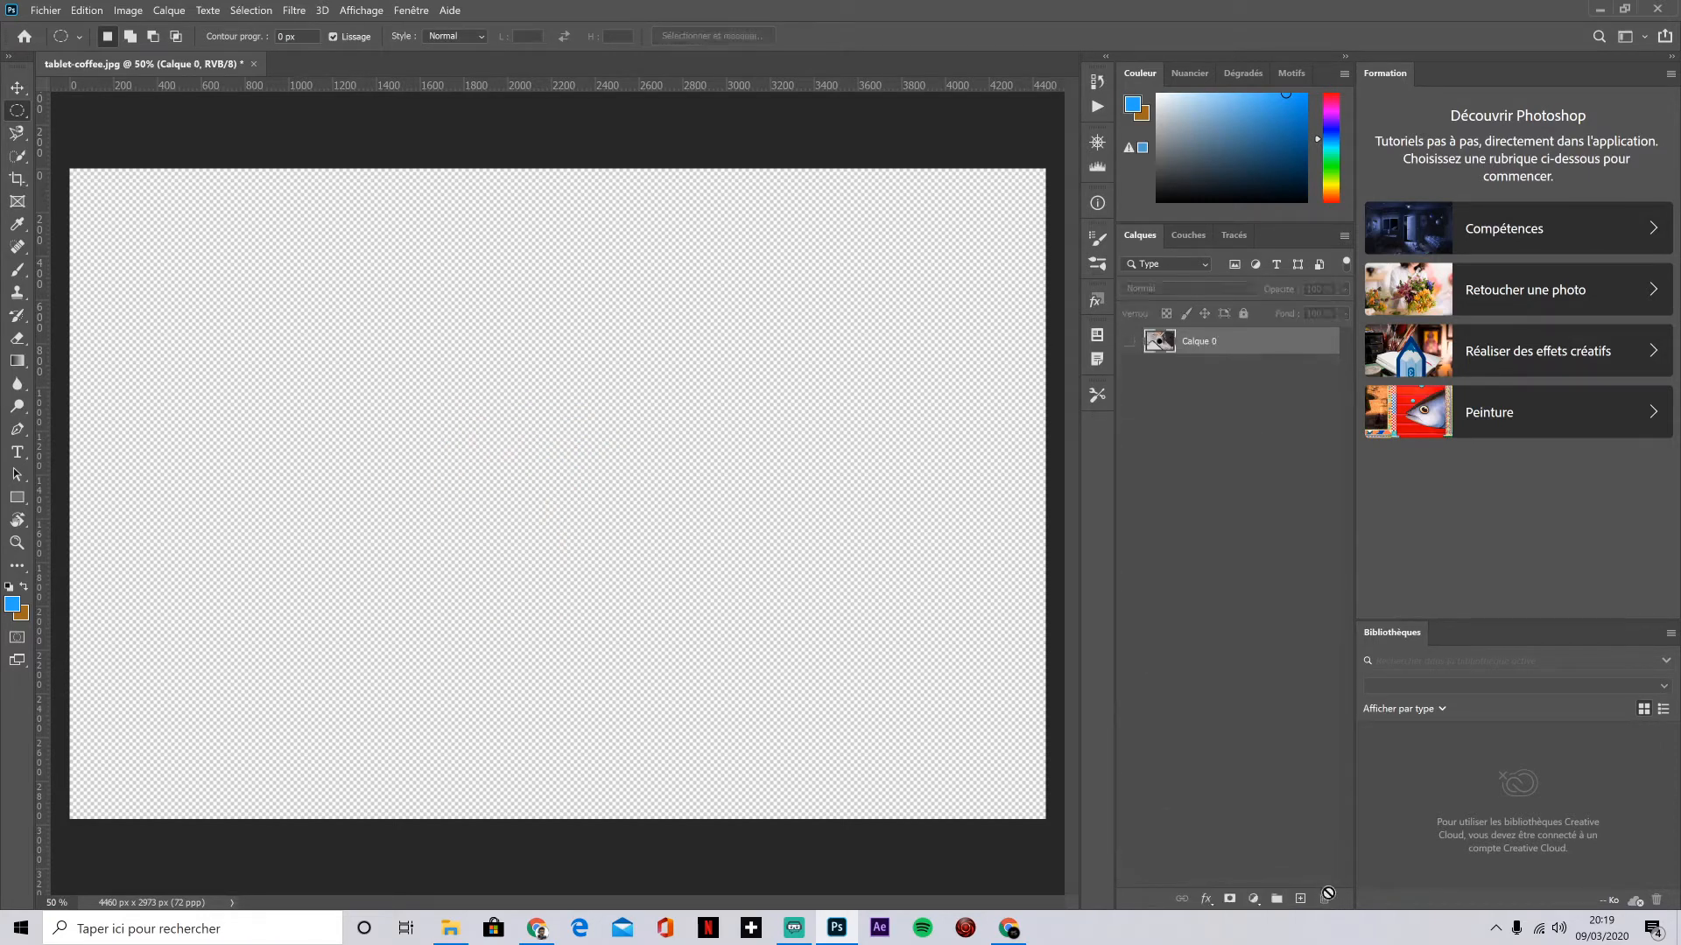
pyautogui.click(1130, 342)
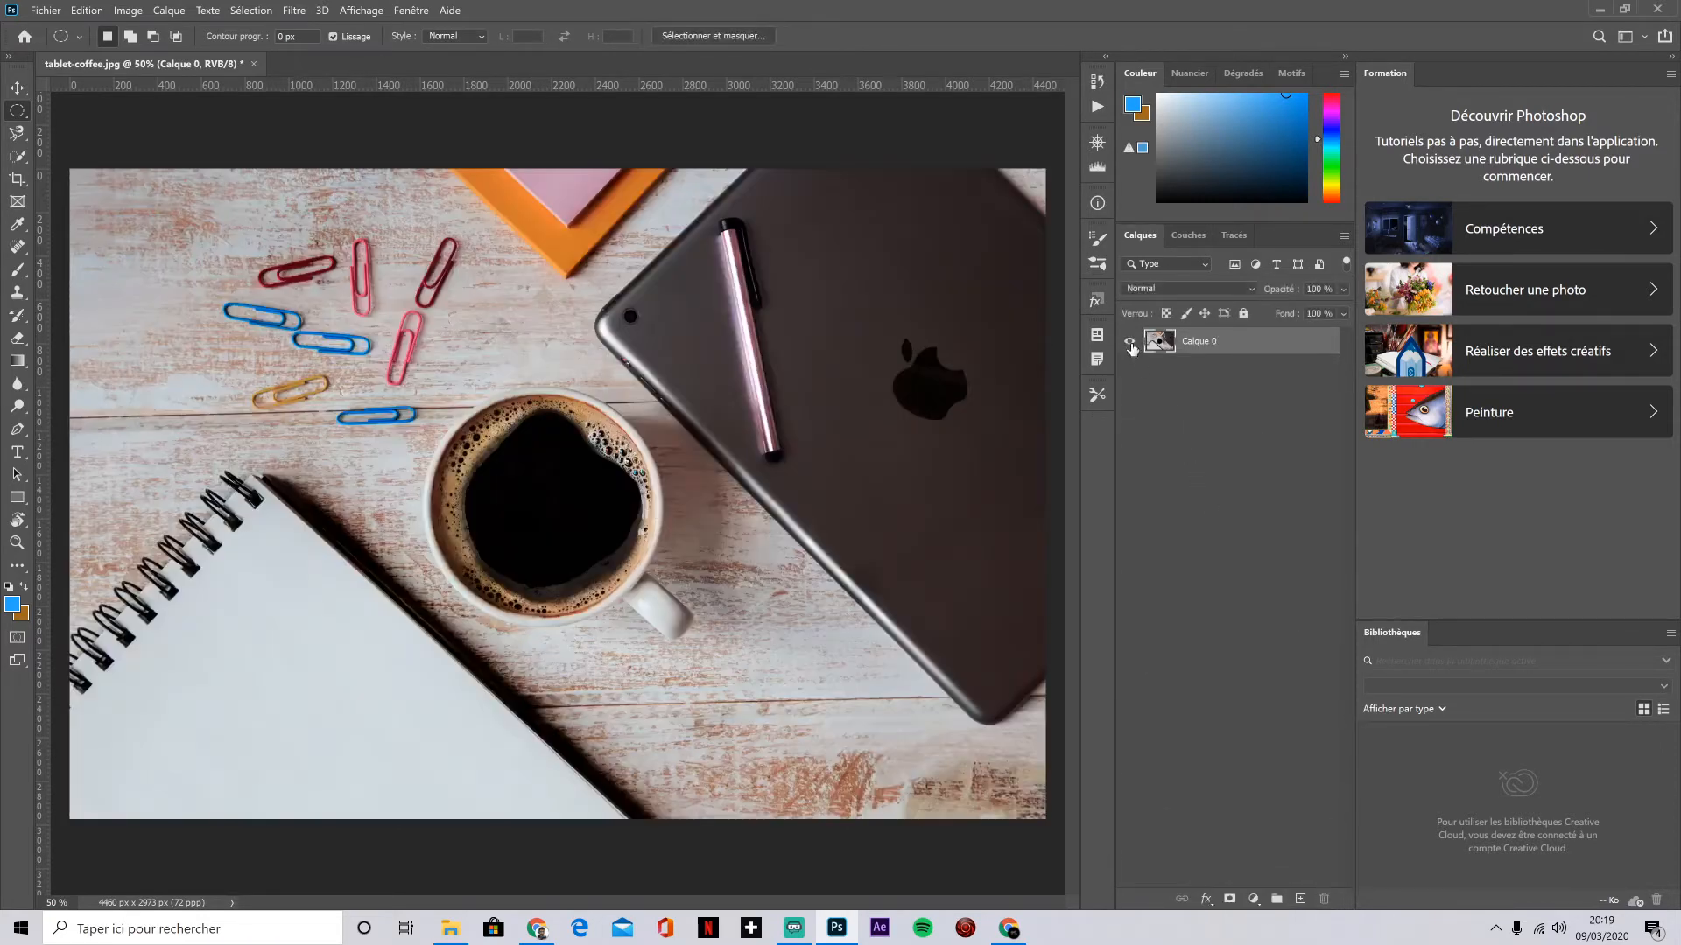
# Step: Draw a small freehand Lasso selection around the leftmost paper clips and deselect it
pyautogui.rightClick(19, 112)
pyautogui.click(21, 113)
pyautogui.click(17, 139)
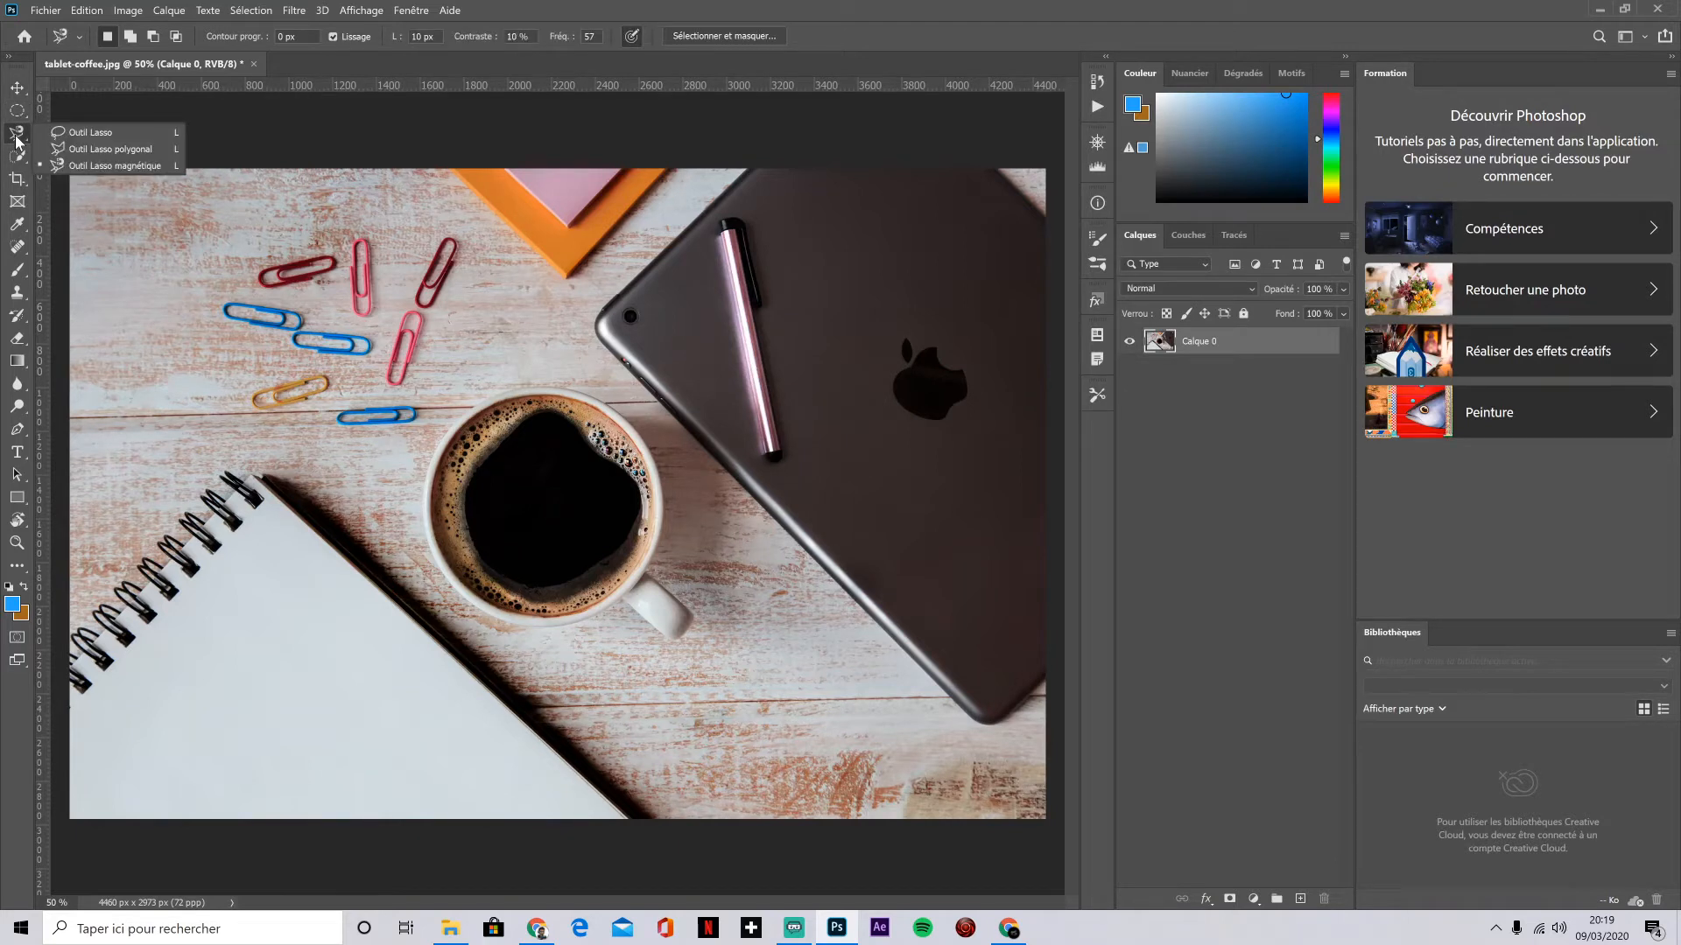
pyautogui.click(114, 132)
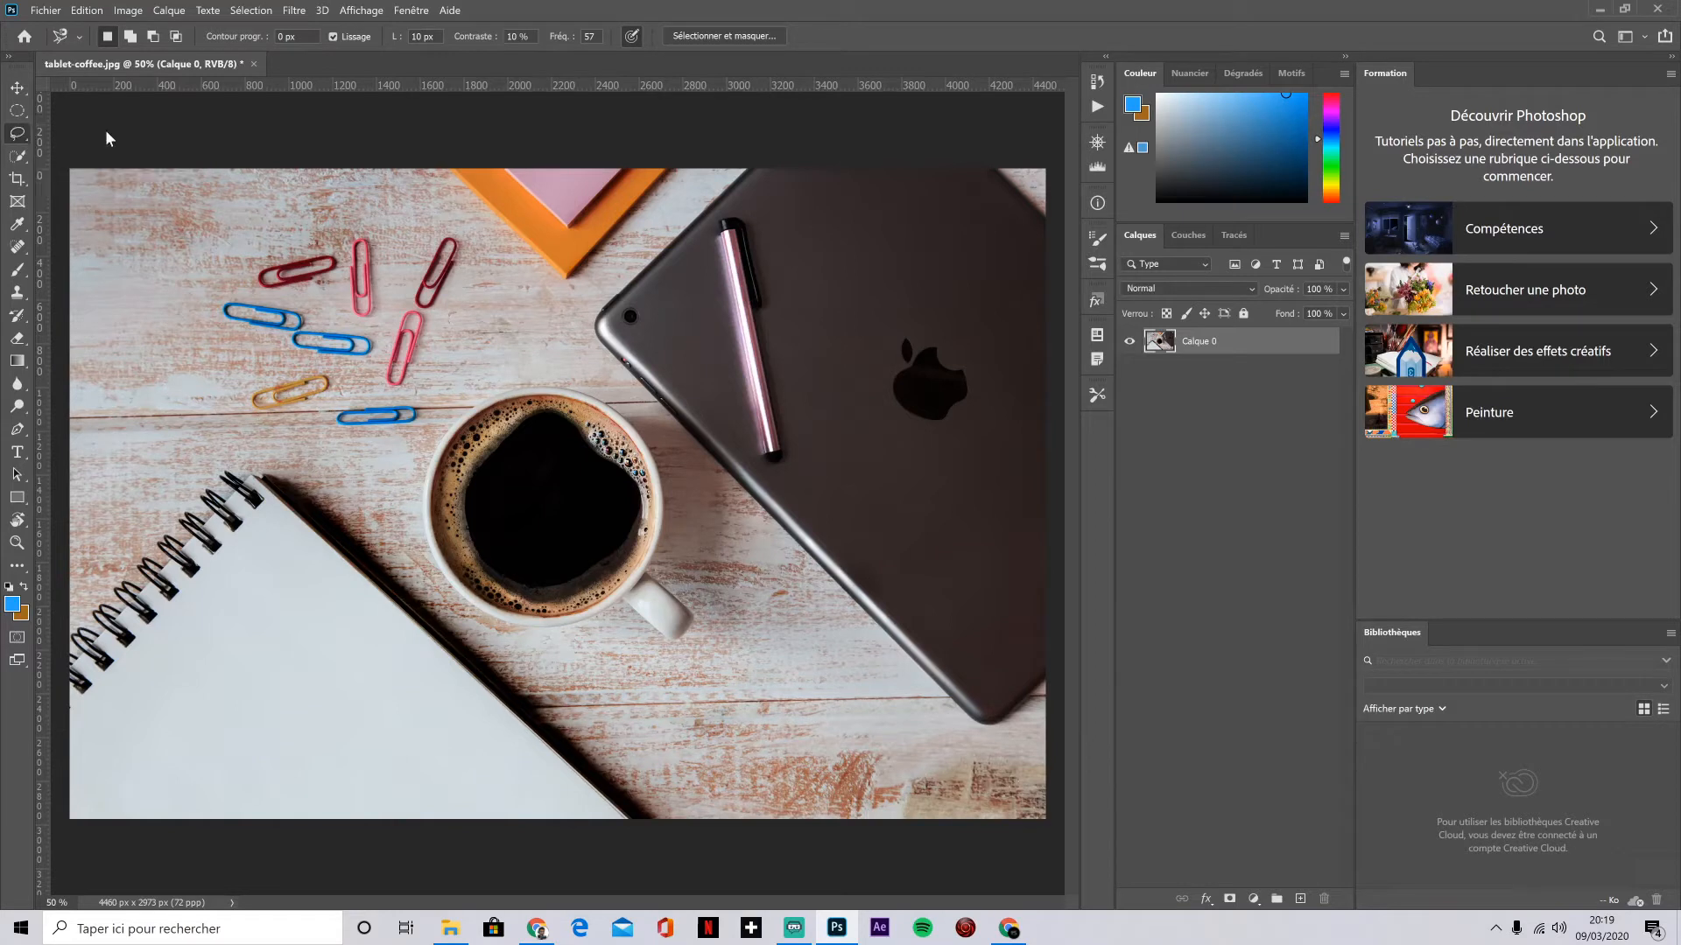
pyautogui.moveTo(211, 226)
pyautogui.mouseDown()
pyautogui.moveTo(211, 328)
pyautogui.moveTo(306, 323)
pyautogui.moveTo(226, 230)
pyautogui.mouseUp()
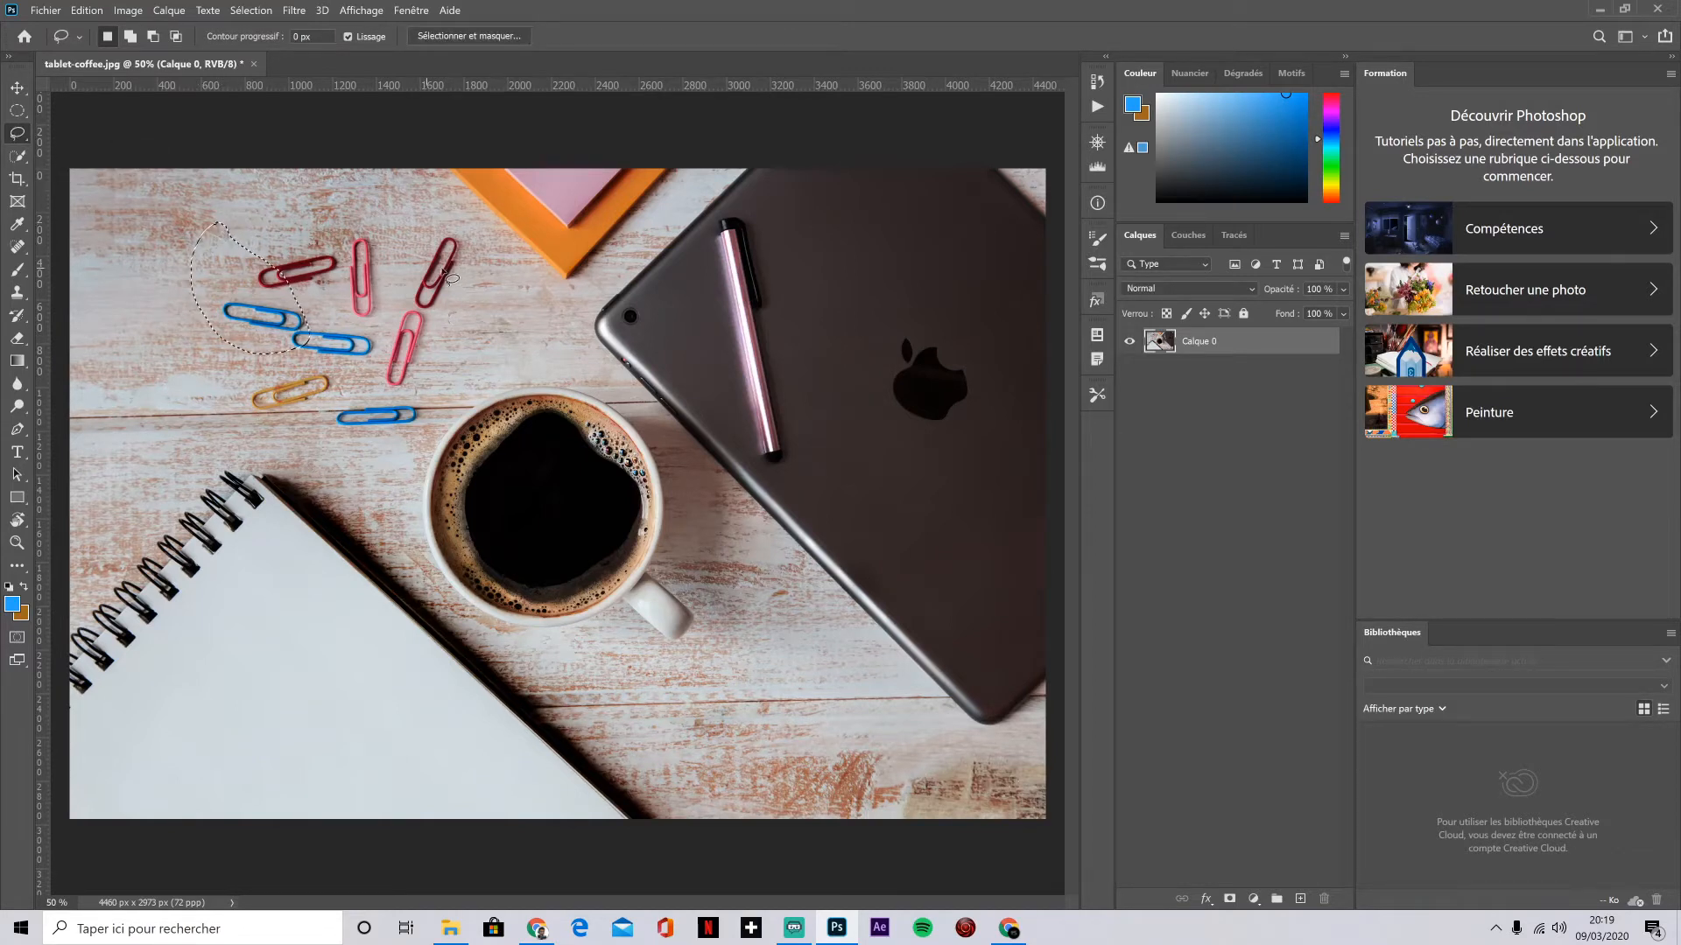
pyautogui.click(253, 291)
# Step: Draw a large freehand Lasso selection from above the paper clips down to the notebook's upper corner
pyautogui.rightClick(26, 143)
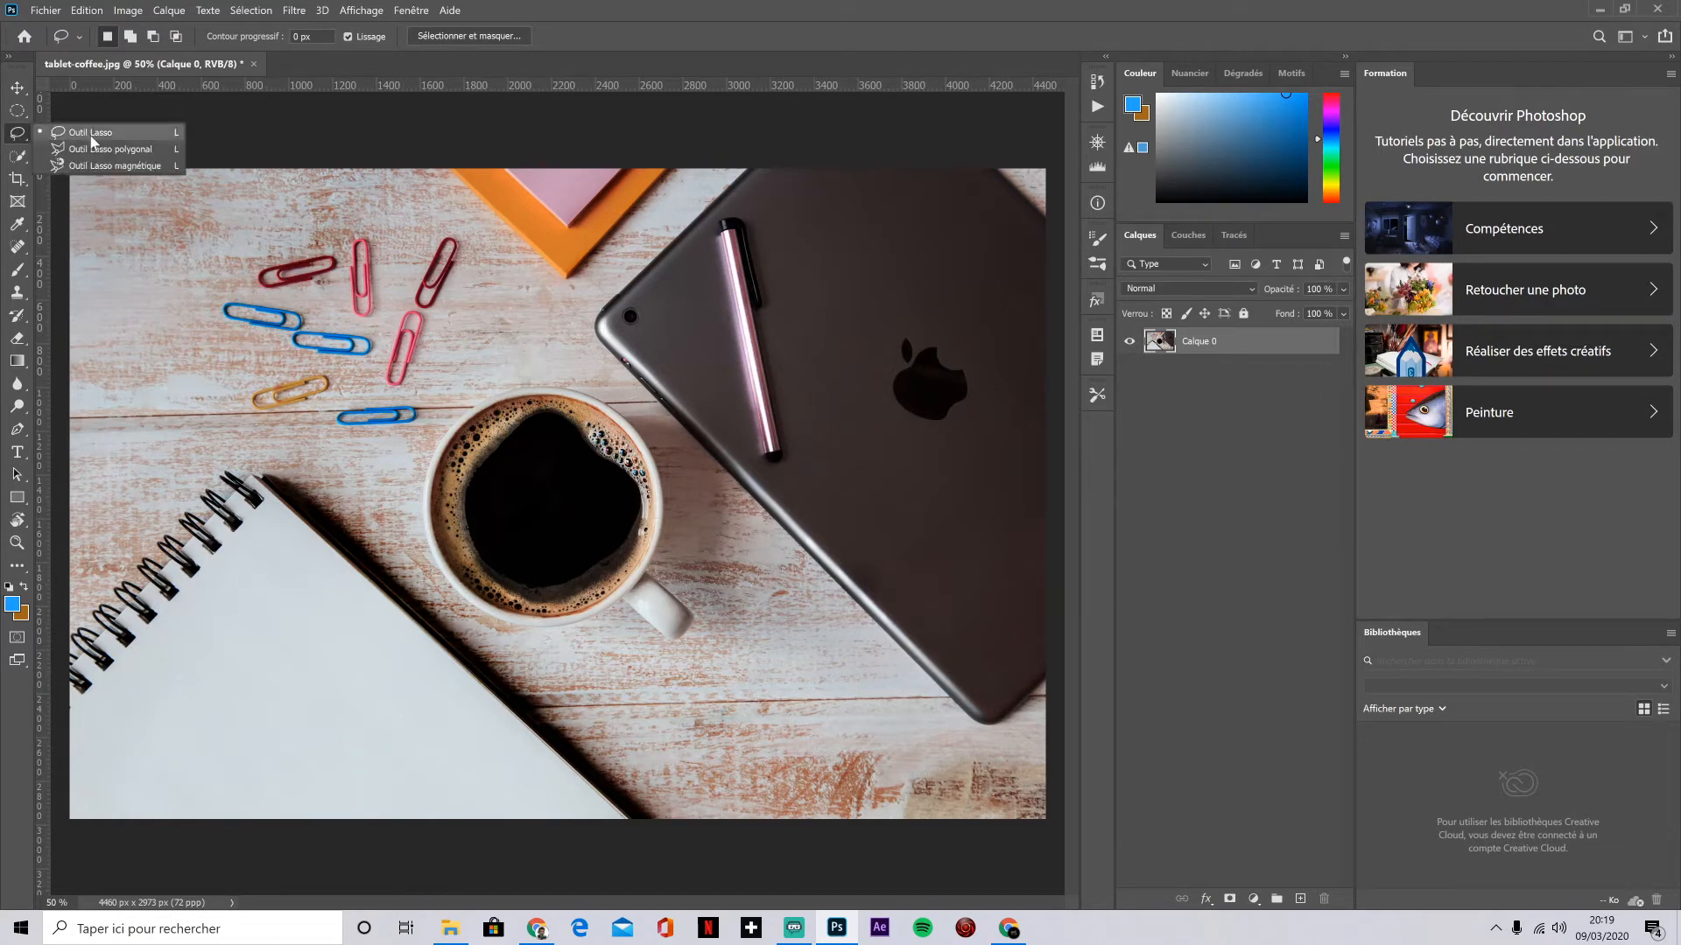
pyautogui.moveTo(210, 227)
pyautogui.mouseDown()
pyautogui.moveTo(238, 320)
pyautogui.moveTo(208, 453)
pyautogui.moveTo(242, 525)
pyautogui.moveTo(243, 602)
pyautogui.moveTo(362, 551)
pyautogui.moveTo(378, 422)
pyautogui.moveTo(325, 325)
pyautogui.moveTo(289, 188)
pyautogui.moveTo(212, 227)
pyautogui.mouseUp()
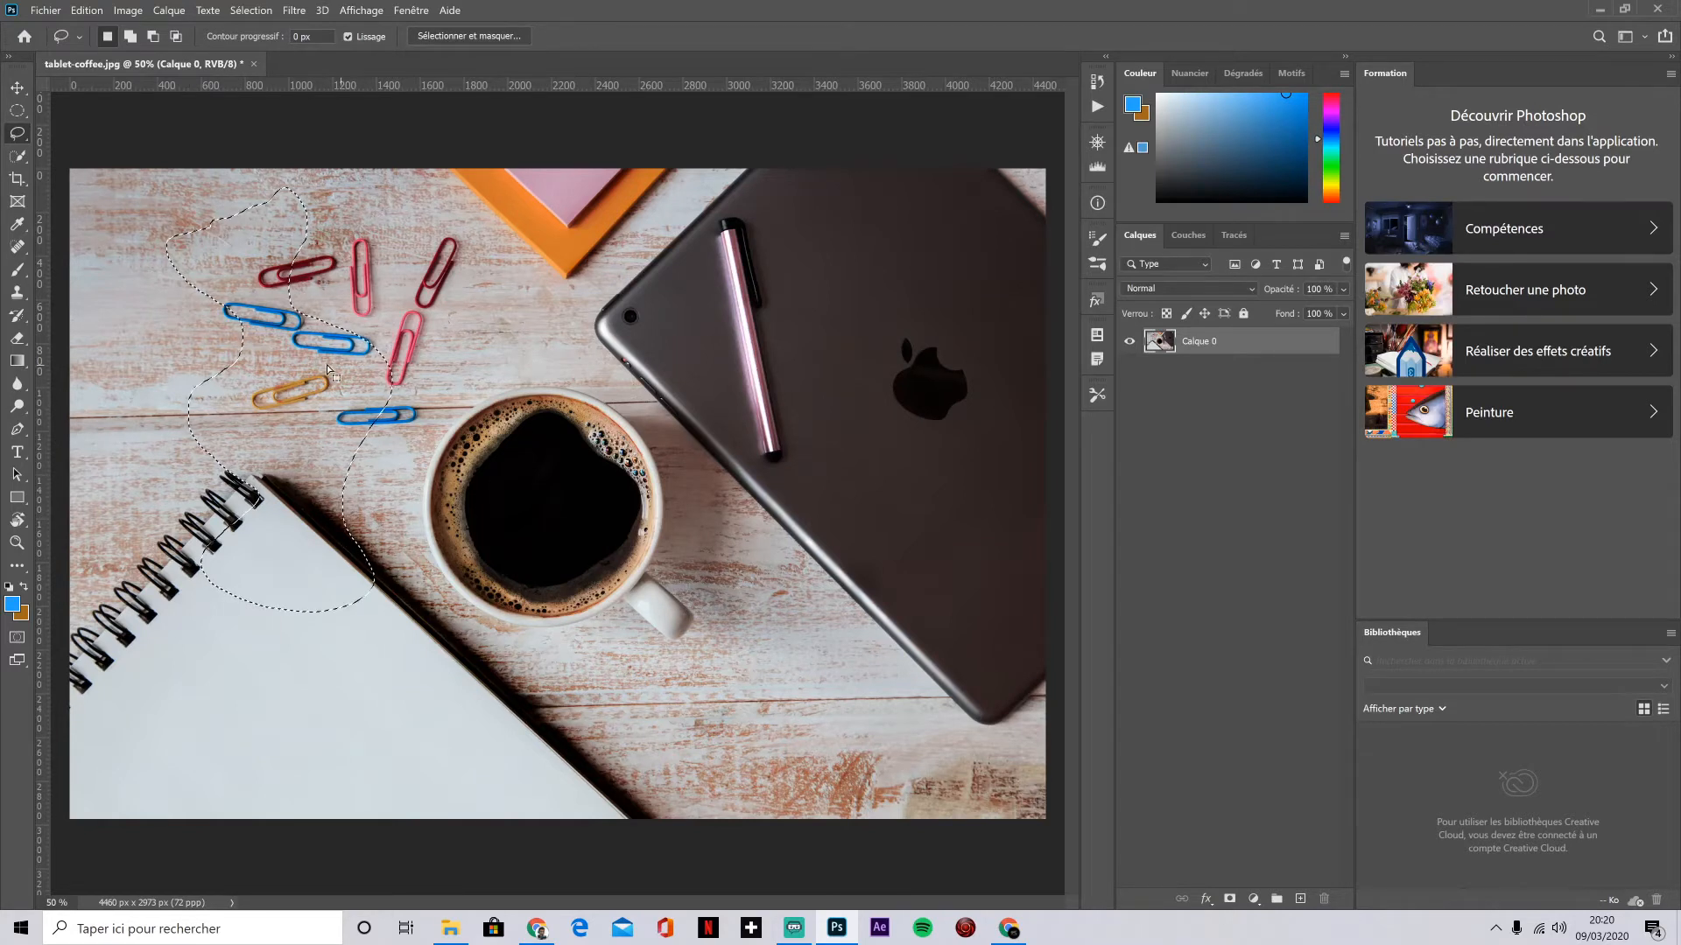
# Step: Clear the freehand selection and outline an irregular, straight-sided area around the leftmost paper clips with the Polygonal Lasso
pyautogui.hotkey('ctrl', 'd')
pyautogui.rightClick(16, 136)
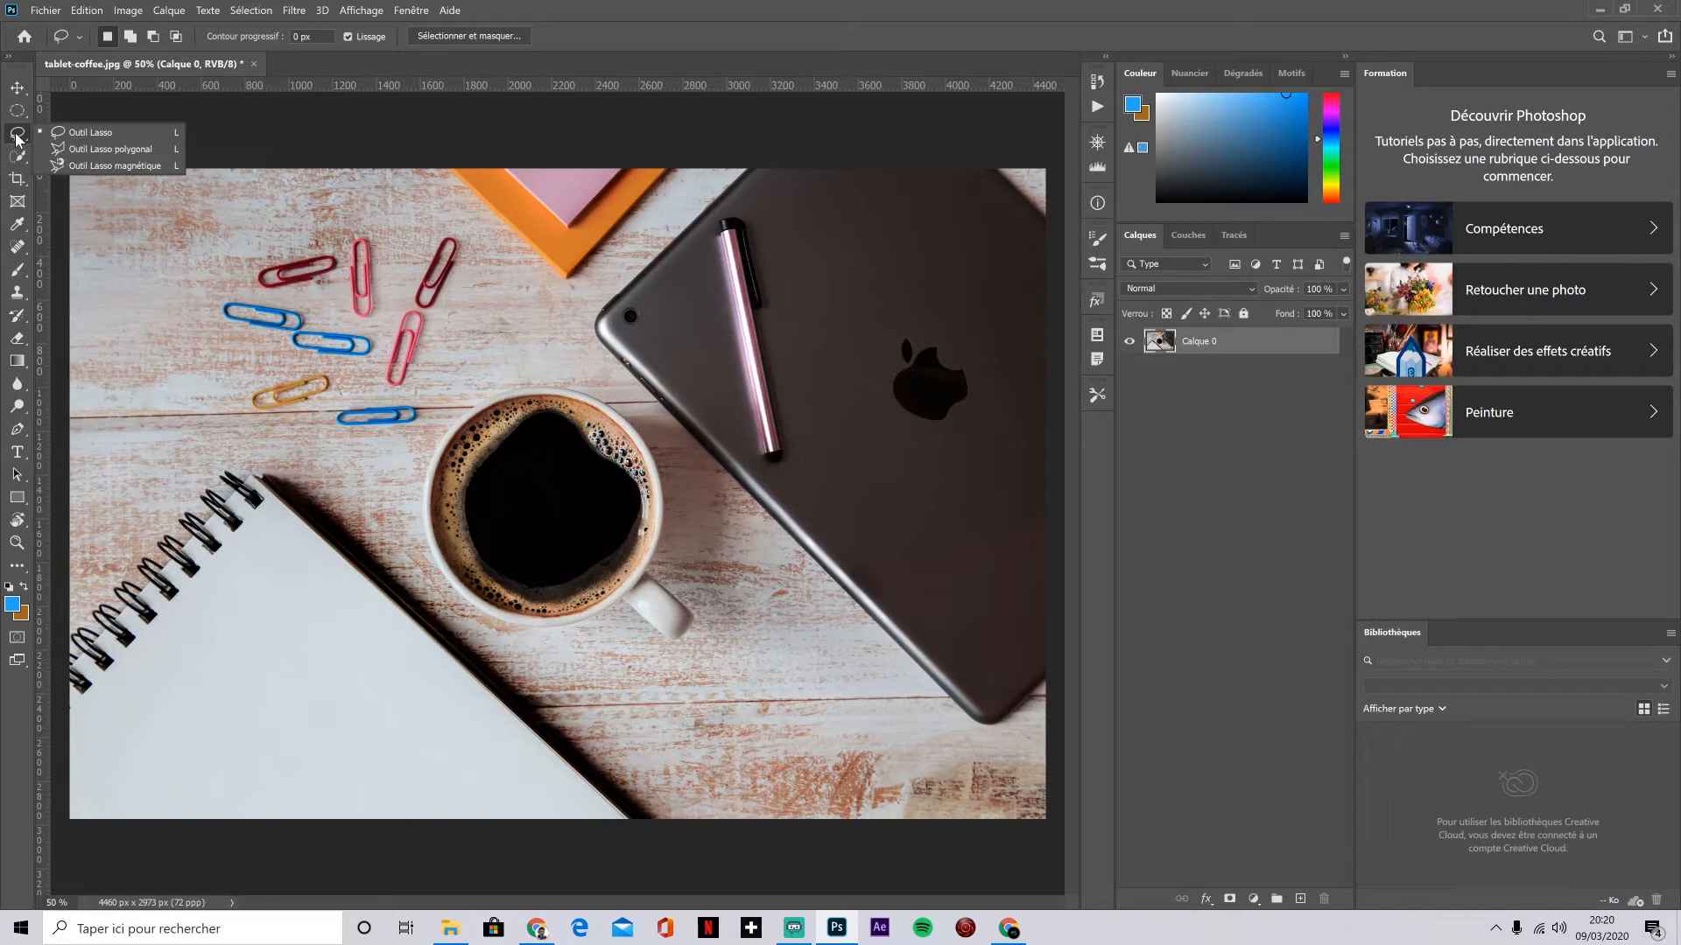
pyautogui.click(131, 151)
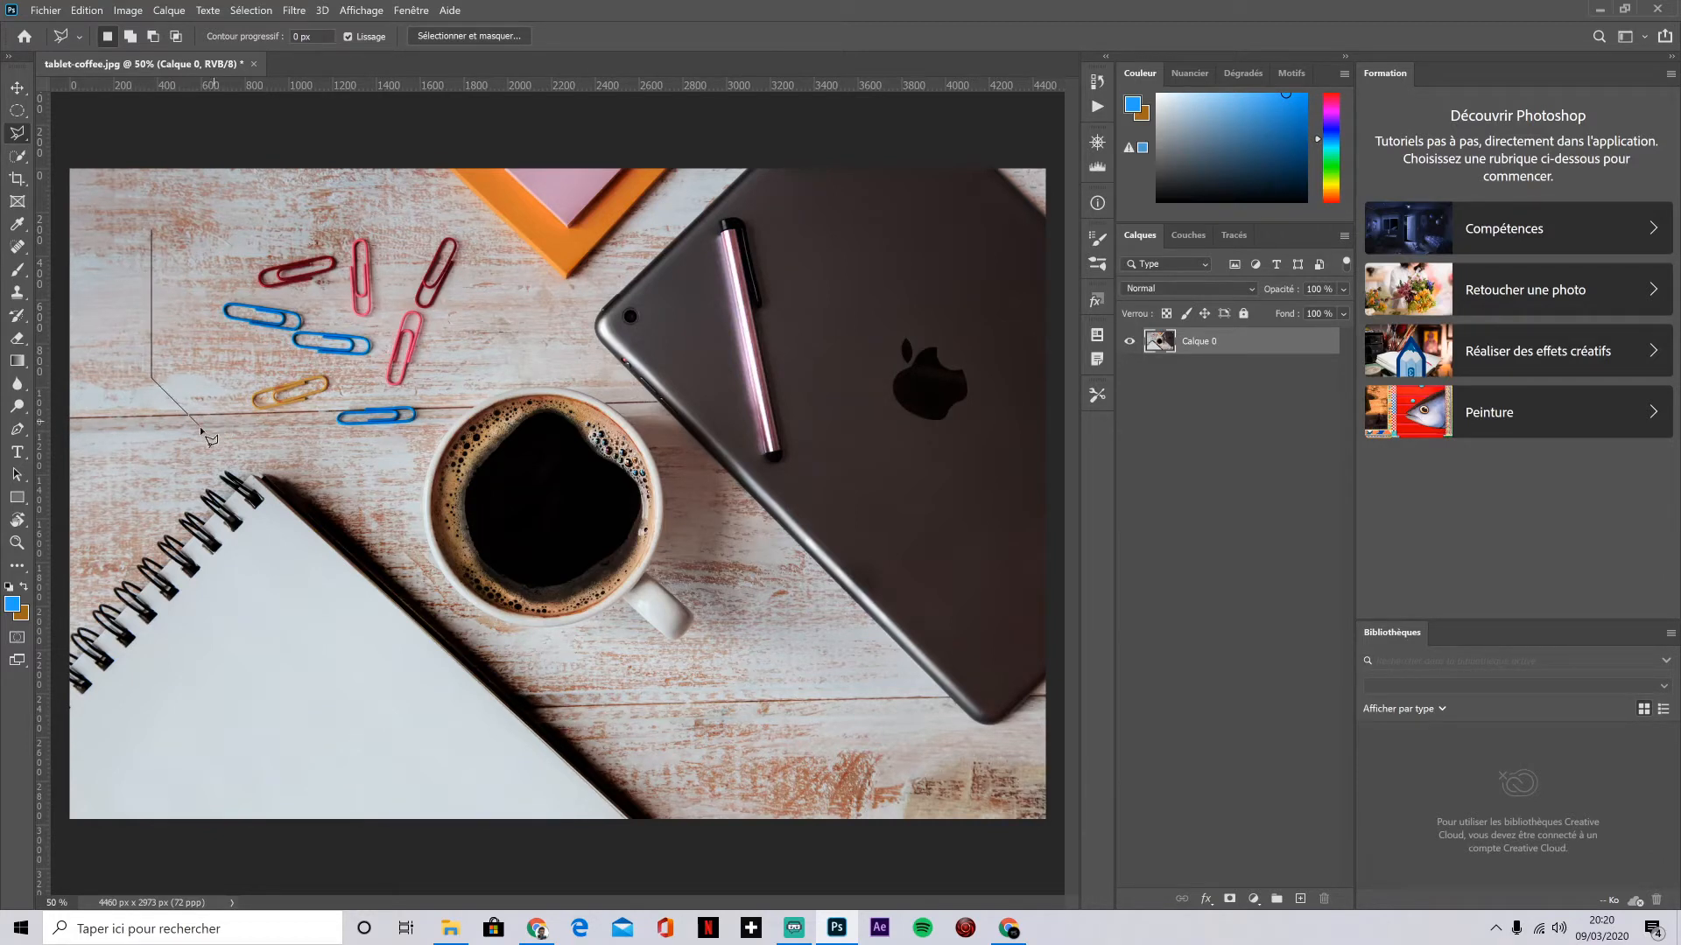
pyautogui.click(164, 442)
pyautogui.click(233, 439)
pyautogui.click(219, 381)
pyautogui.click(252, 376)
pyautogui.click(200, 333)
pyautogui.click(232, 259)
pyautogui.click(154, 234)
pyautogui.click(255, 357)
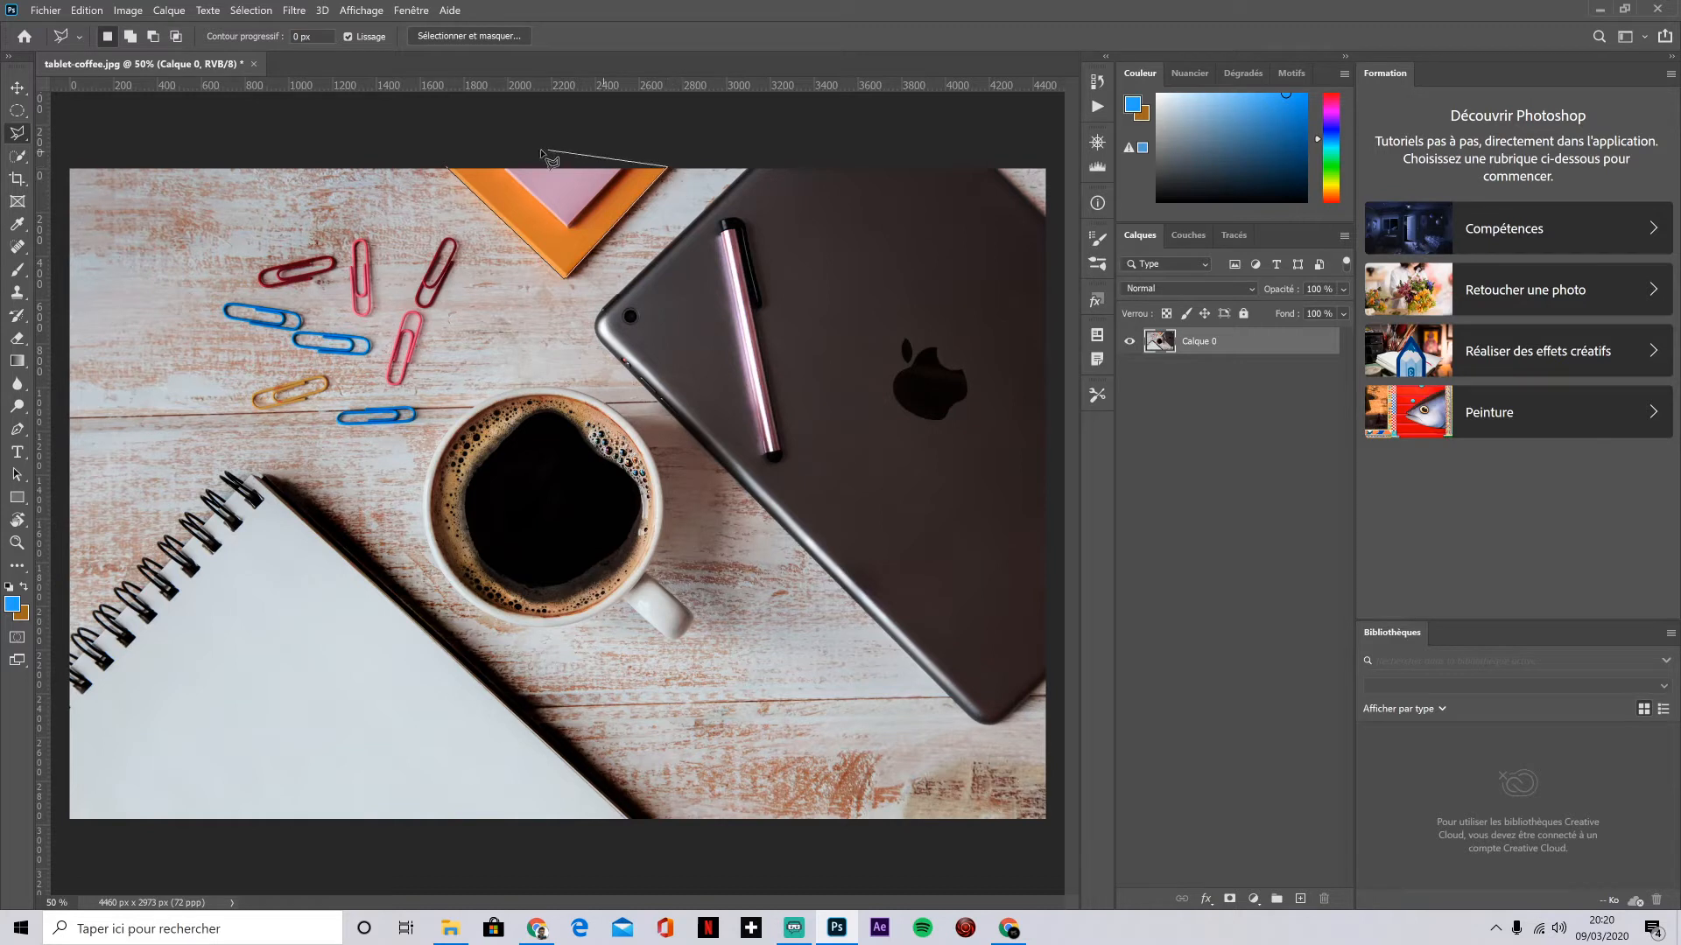
# Step: Copy the orange and pink notes to a new layer using a Polygonal Lasso selection, and hide Calque 0
pyautogui.click(448, 168)
pyautogui.hotkey('ctrl', 'j')
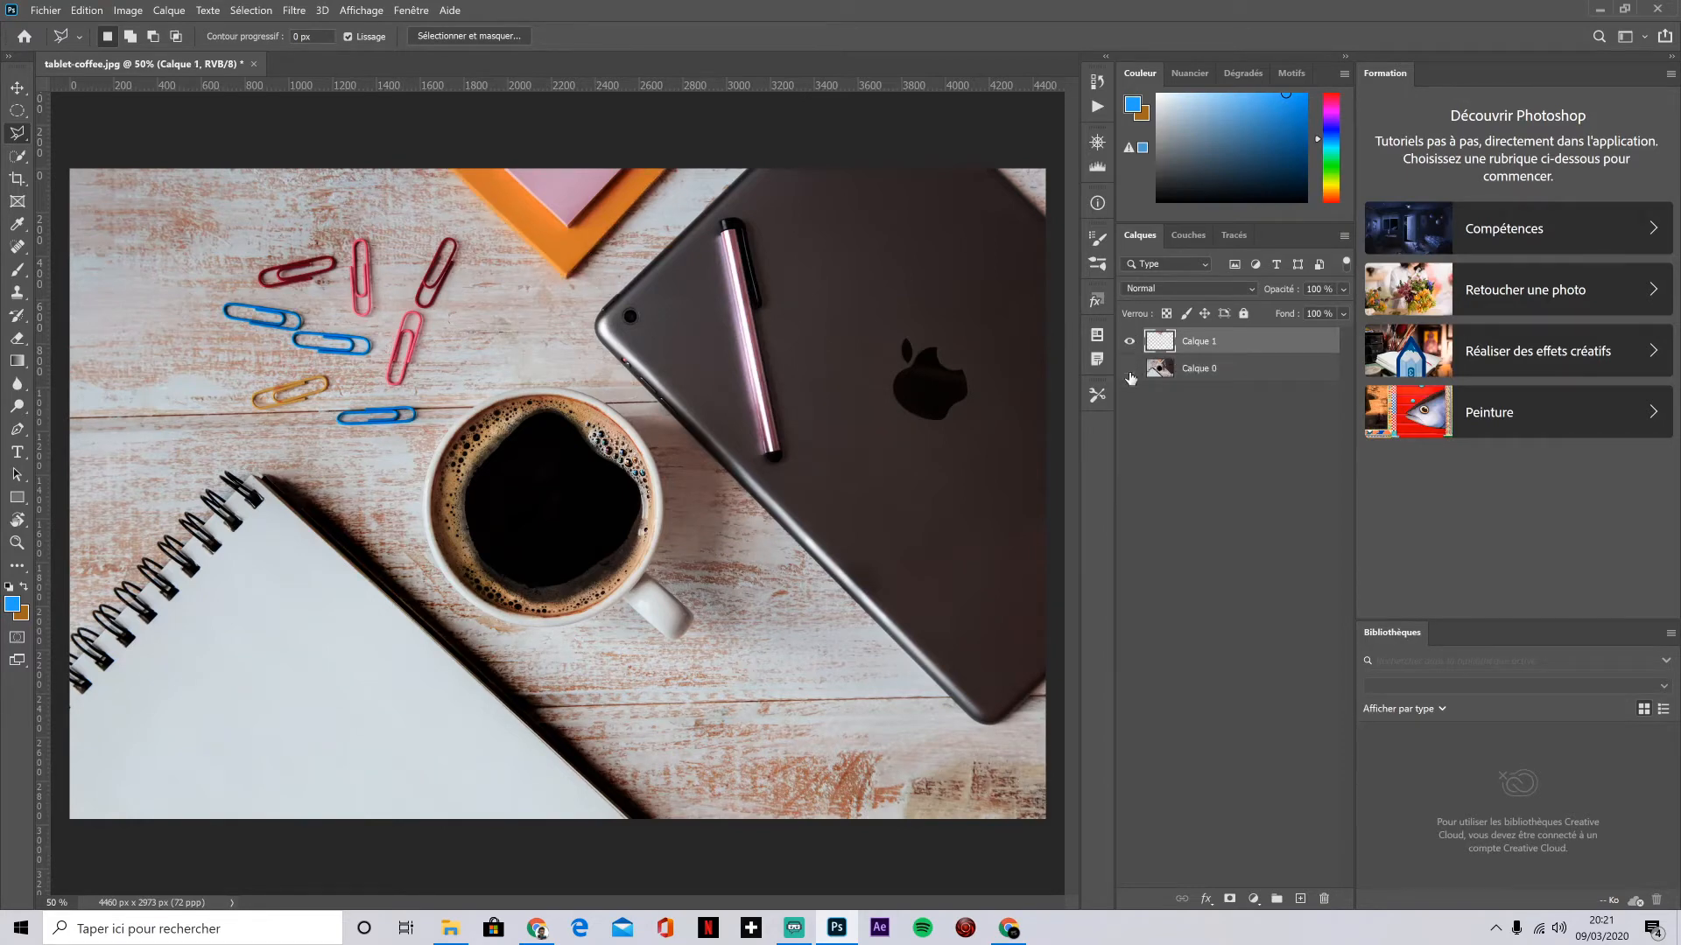
pyautogui.click(1129, 371)
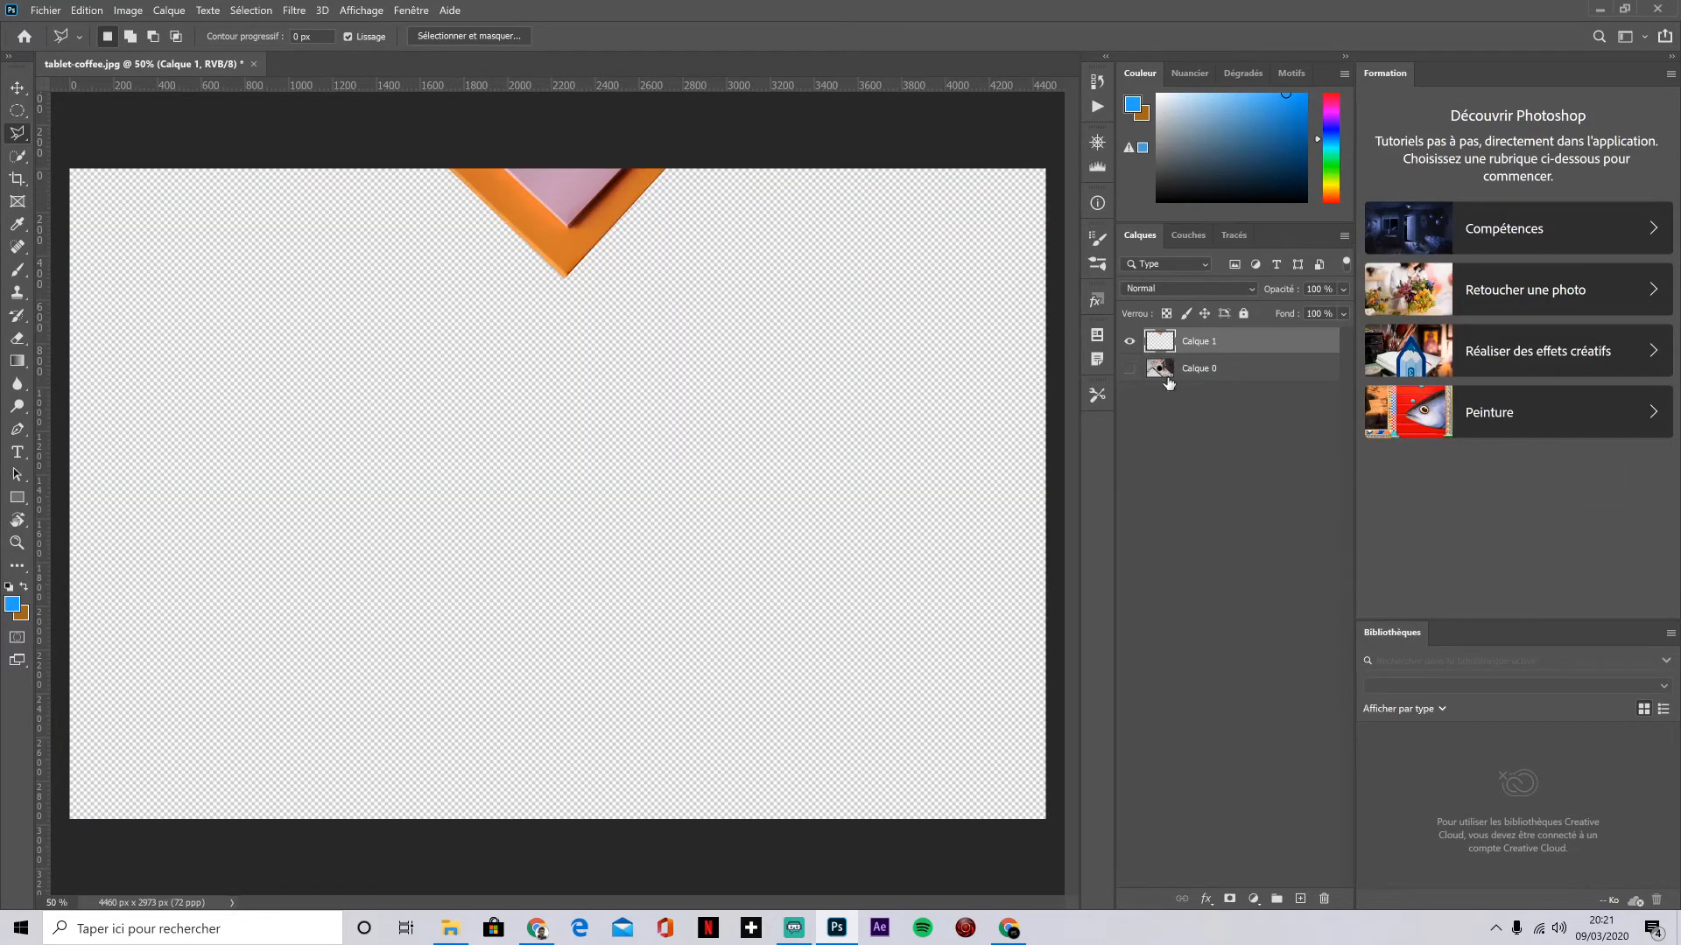
# Step: Show Calque 0 again and delete the copied notes layer Calque 1
pyautogui.click(1129, 367)
pyautogui.click(1129, 341)
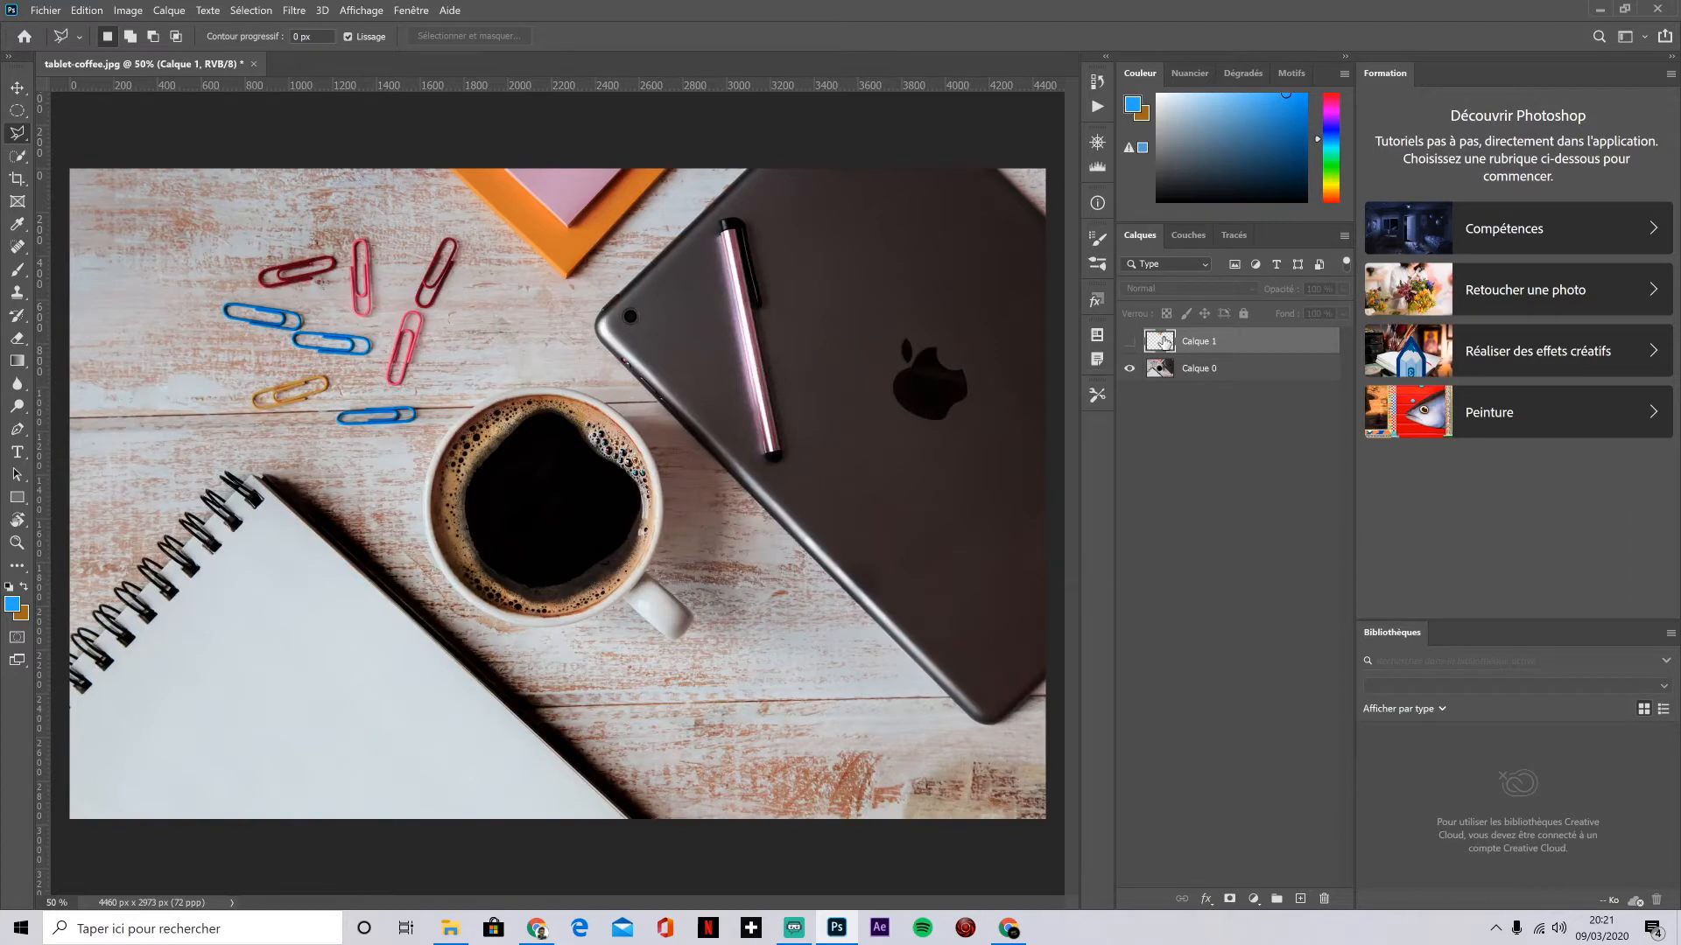
pyautogui.moveTo(1165, 341); pyautogui.dragTo(1323, 898)
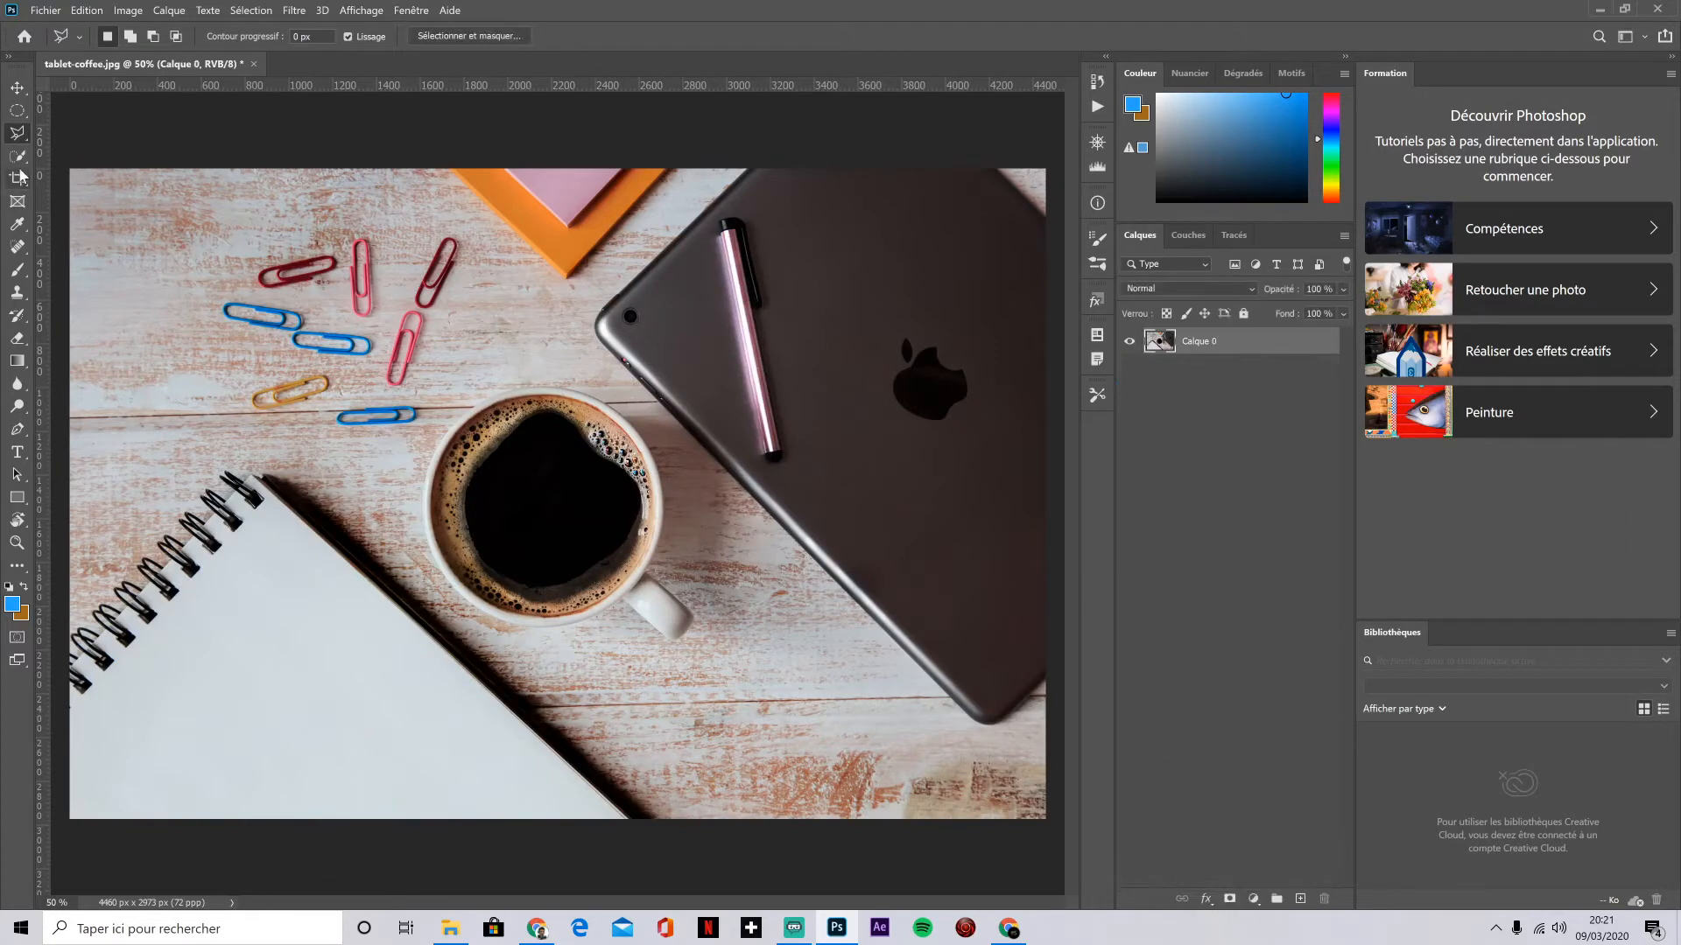
# Step: Trace the tablet's edge around its corner near the cup with the Magnetic Lasso, close the outline and deselect it
pyautogui.rightClick(26, 141)
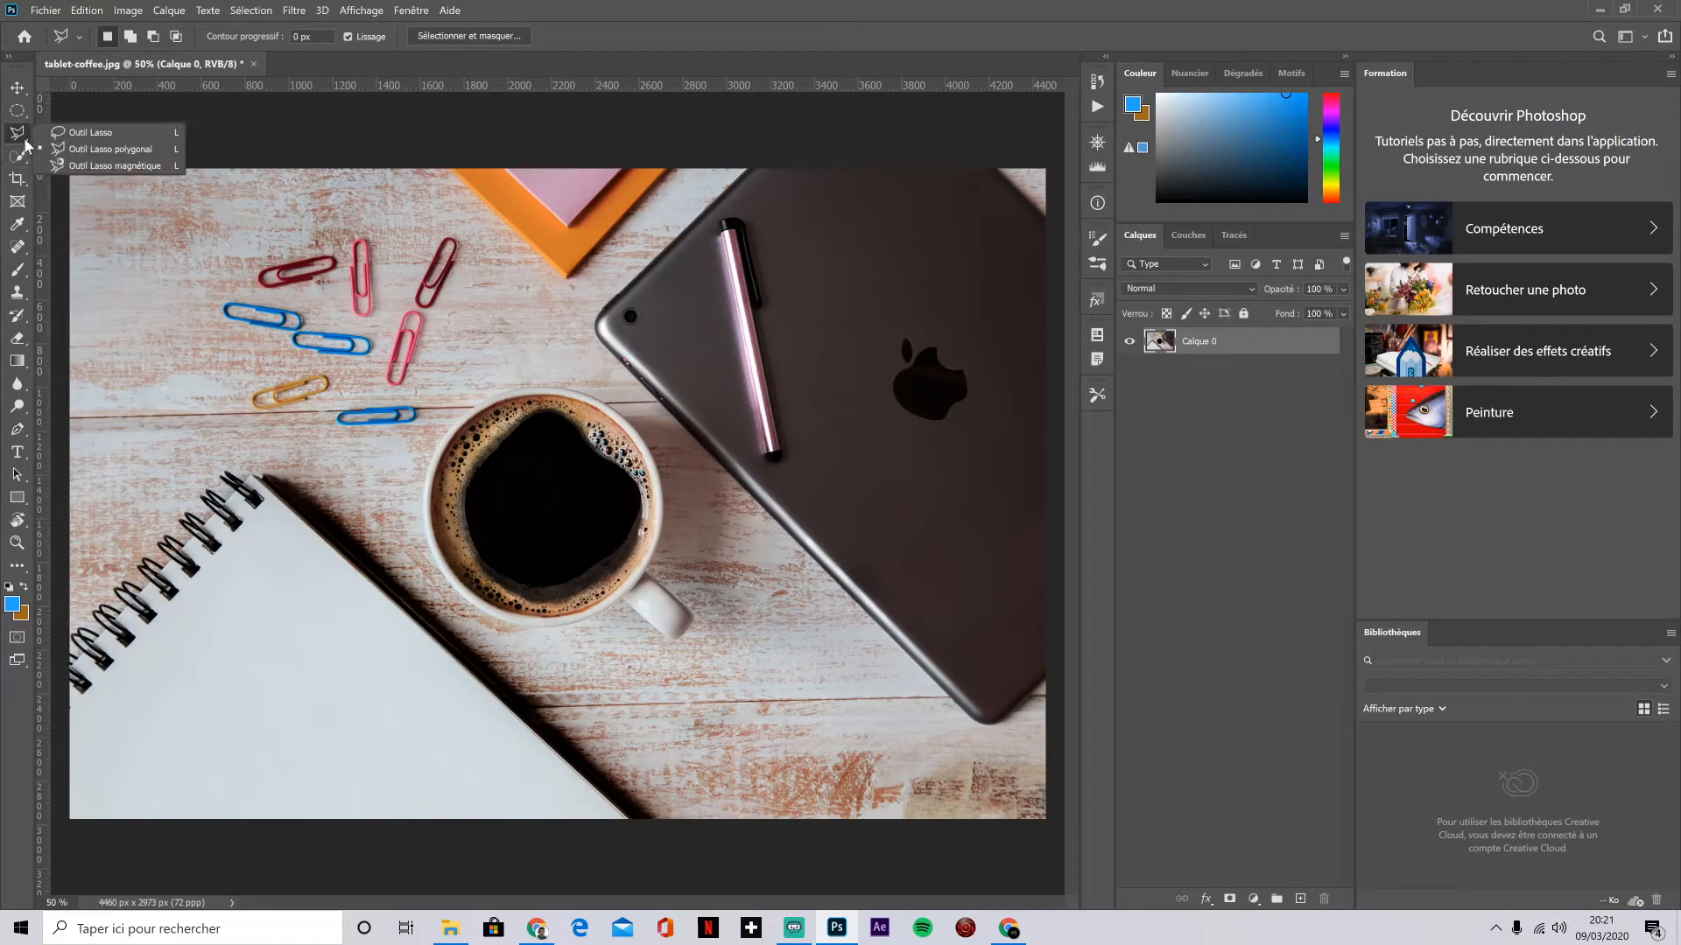
pyautogui.click(126, 165)
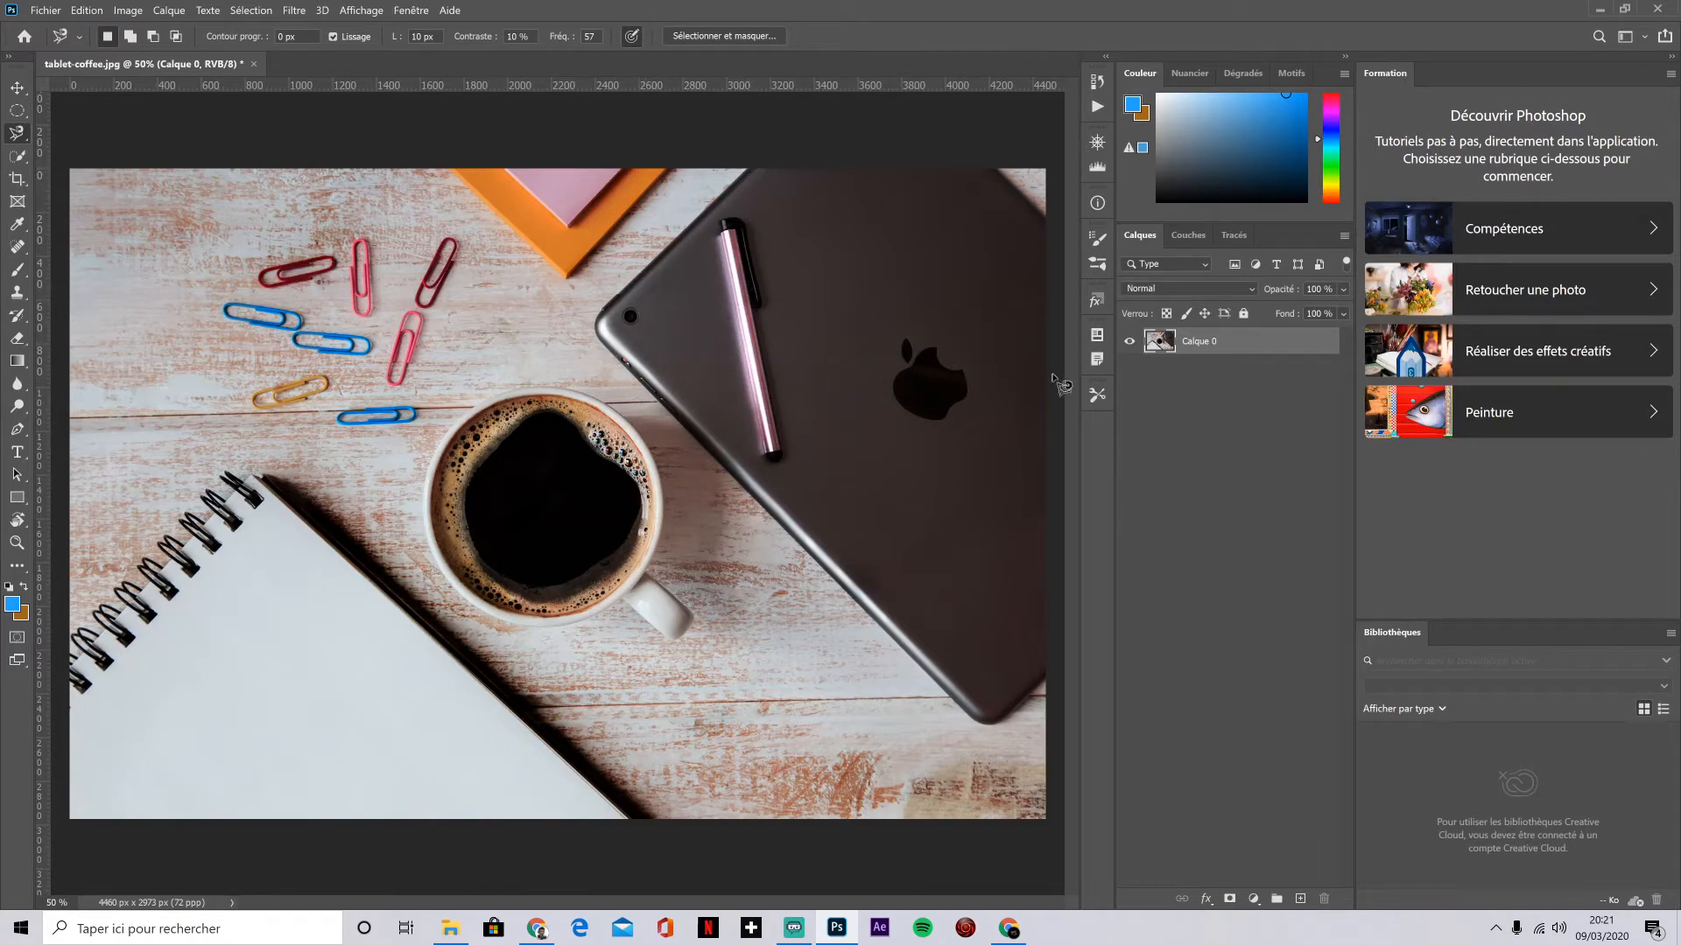
pyautogui.click(756, 167)
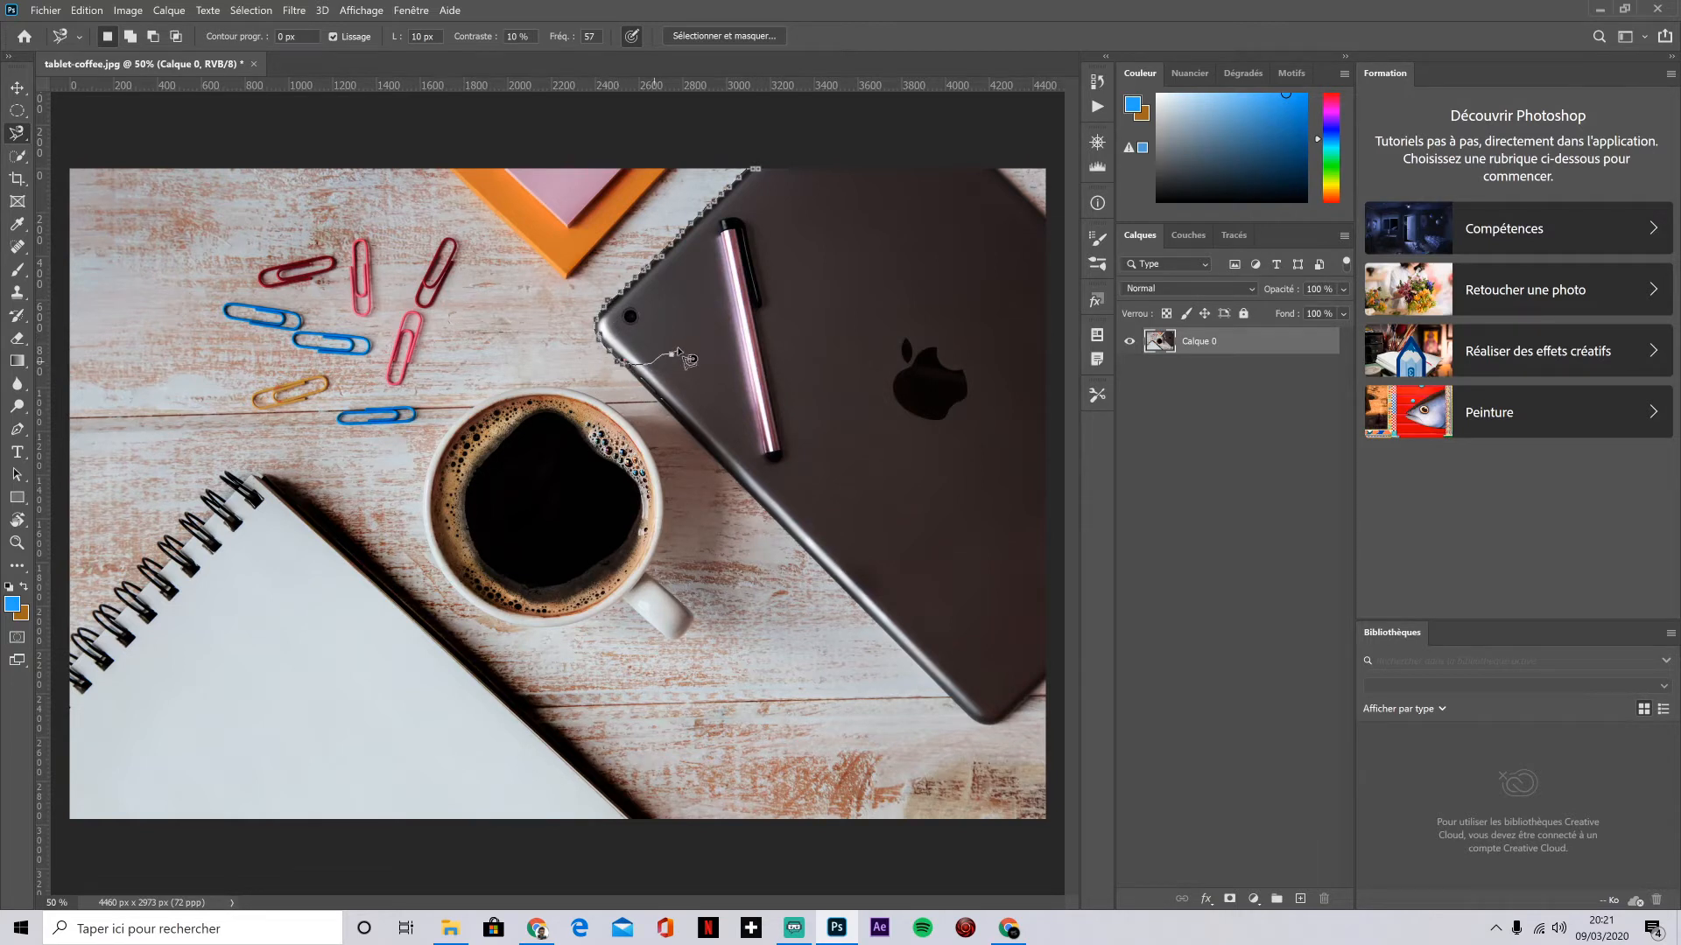
pyautogui.click(756, 170)
pyautogui.hotkey('ctrl', 'd')
# Step: Start a Magnetic Lasso outline along the orange note's edges and remove its last four anchor points
pyautogui.click(672, 168)
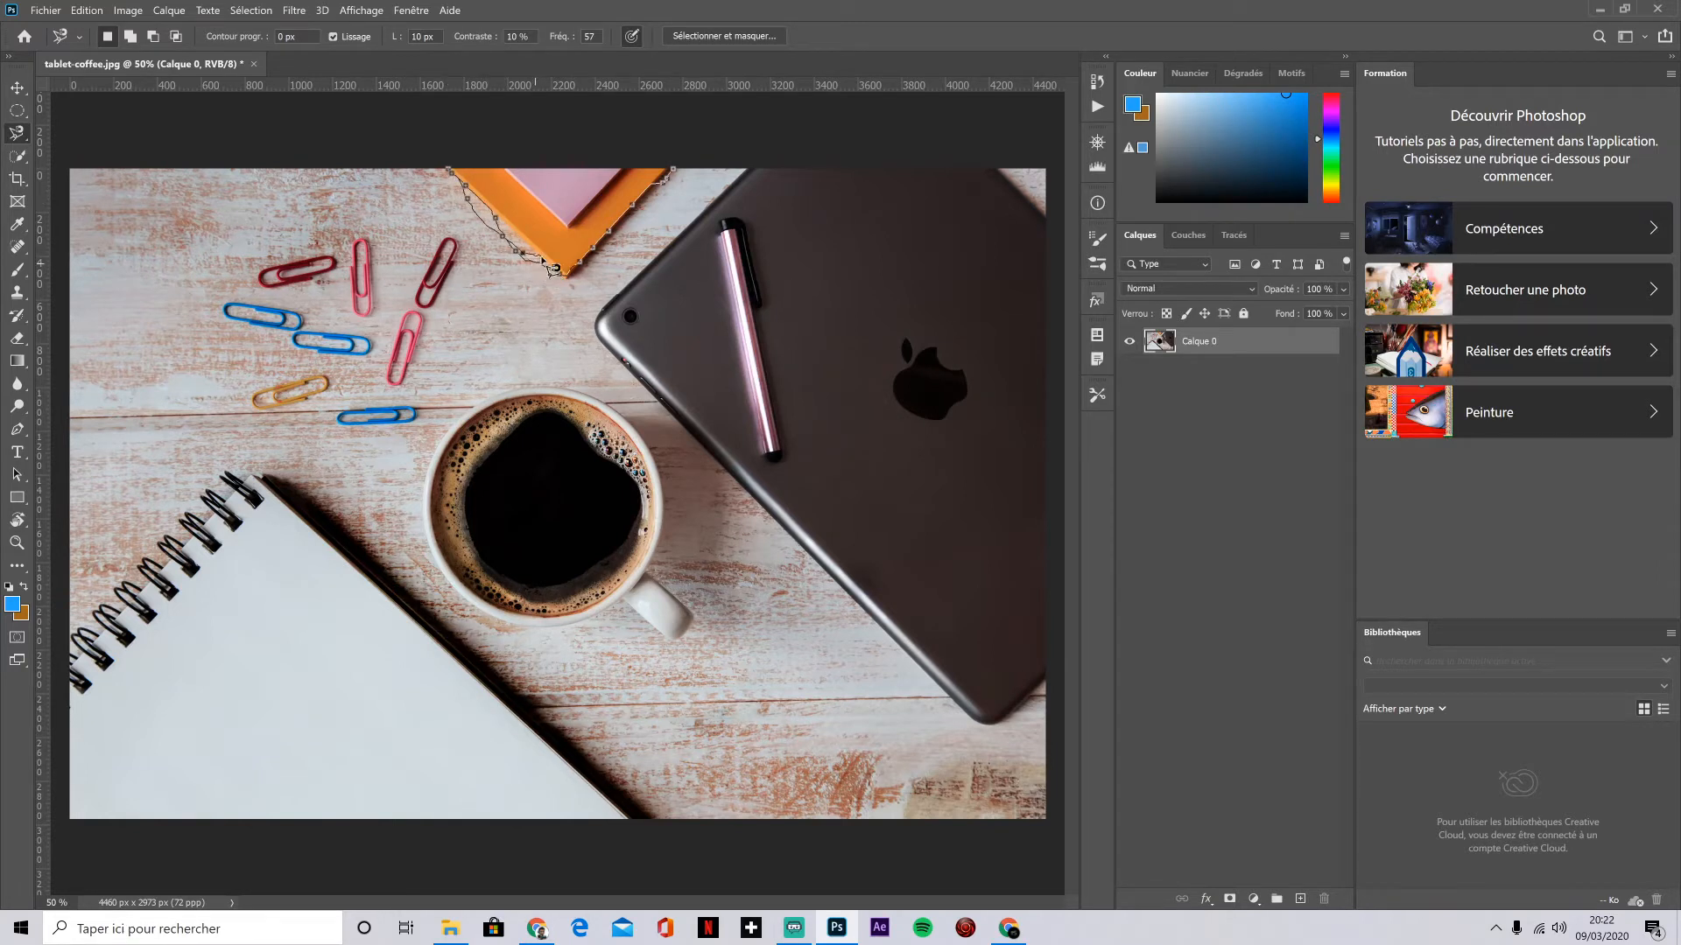
pyautogui.press('Delete')
pyautogui.press('Delete')
pyautogui.press('Delete')
pyautogui.press('Delete')
# Step: Activate the Quick Selection tool and set its brush size to 442 px
pyautogui.click(15, 163)
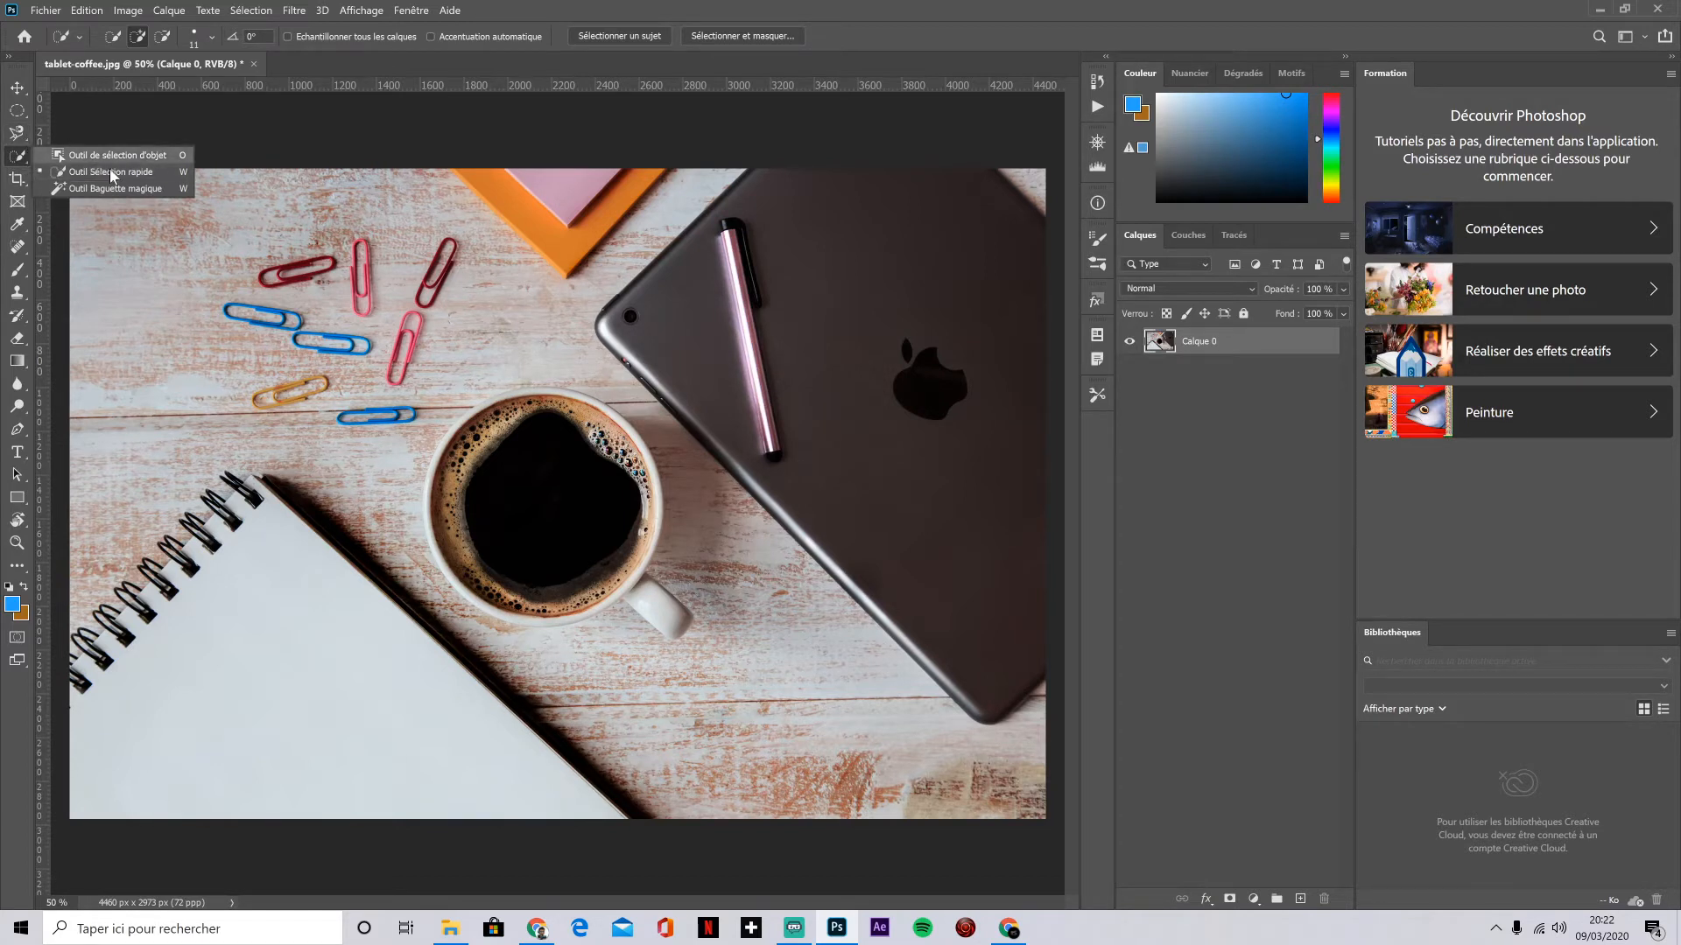
pyautogui.click(136, 174)
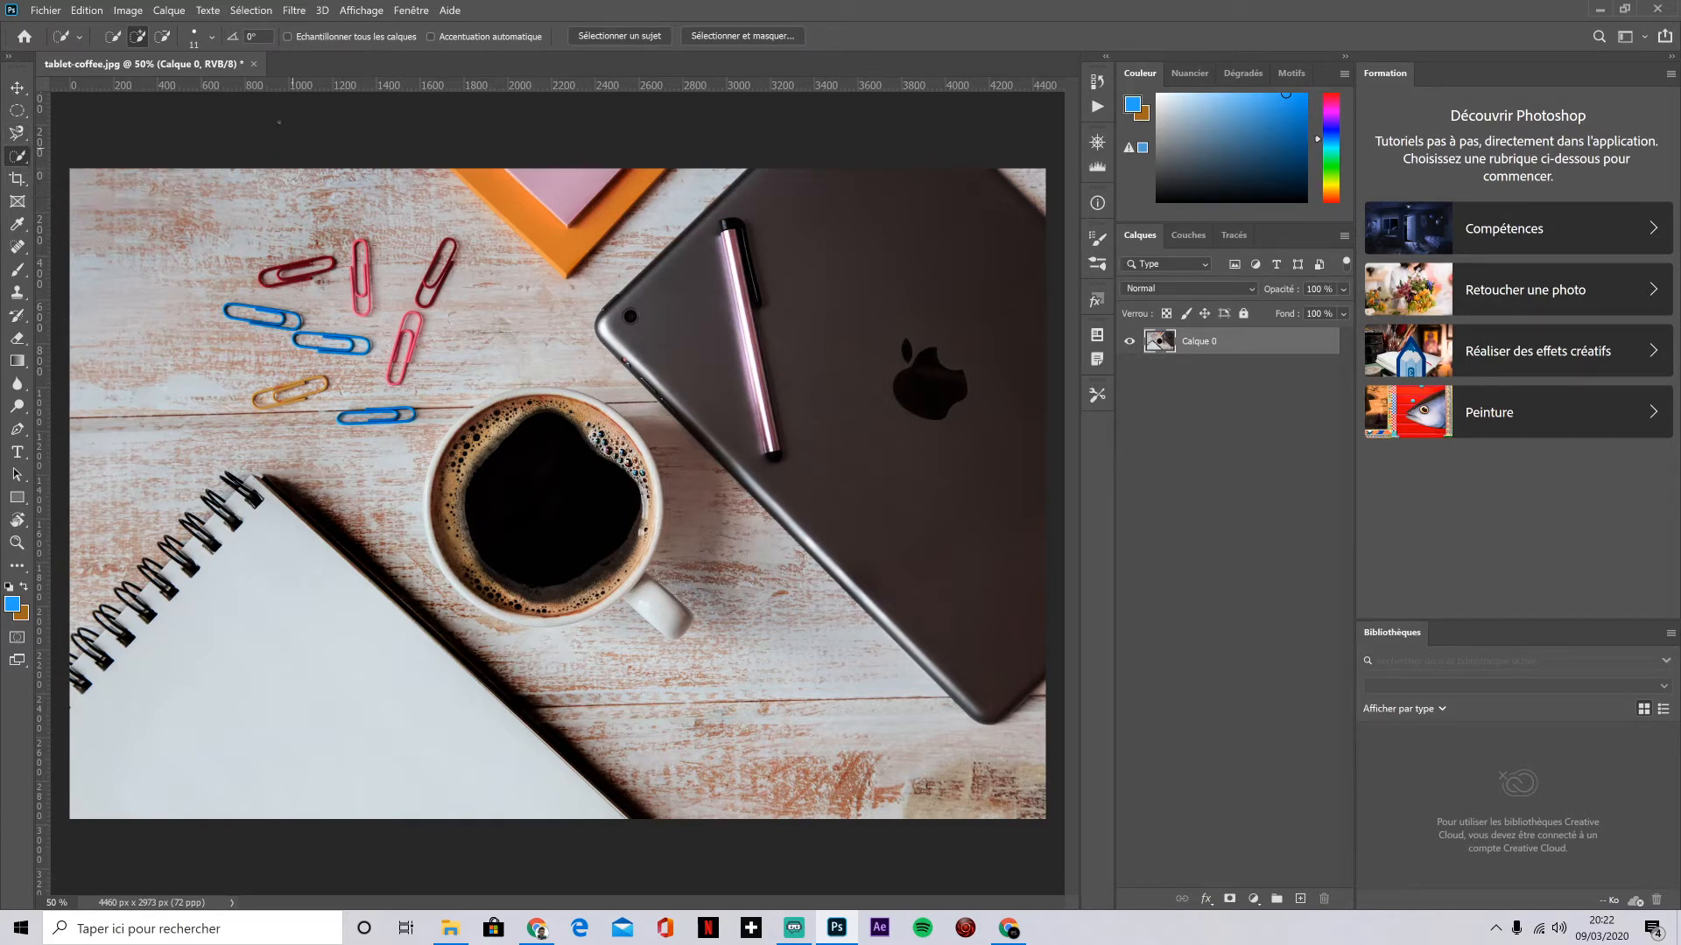
pyautogui.click(212, 36)
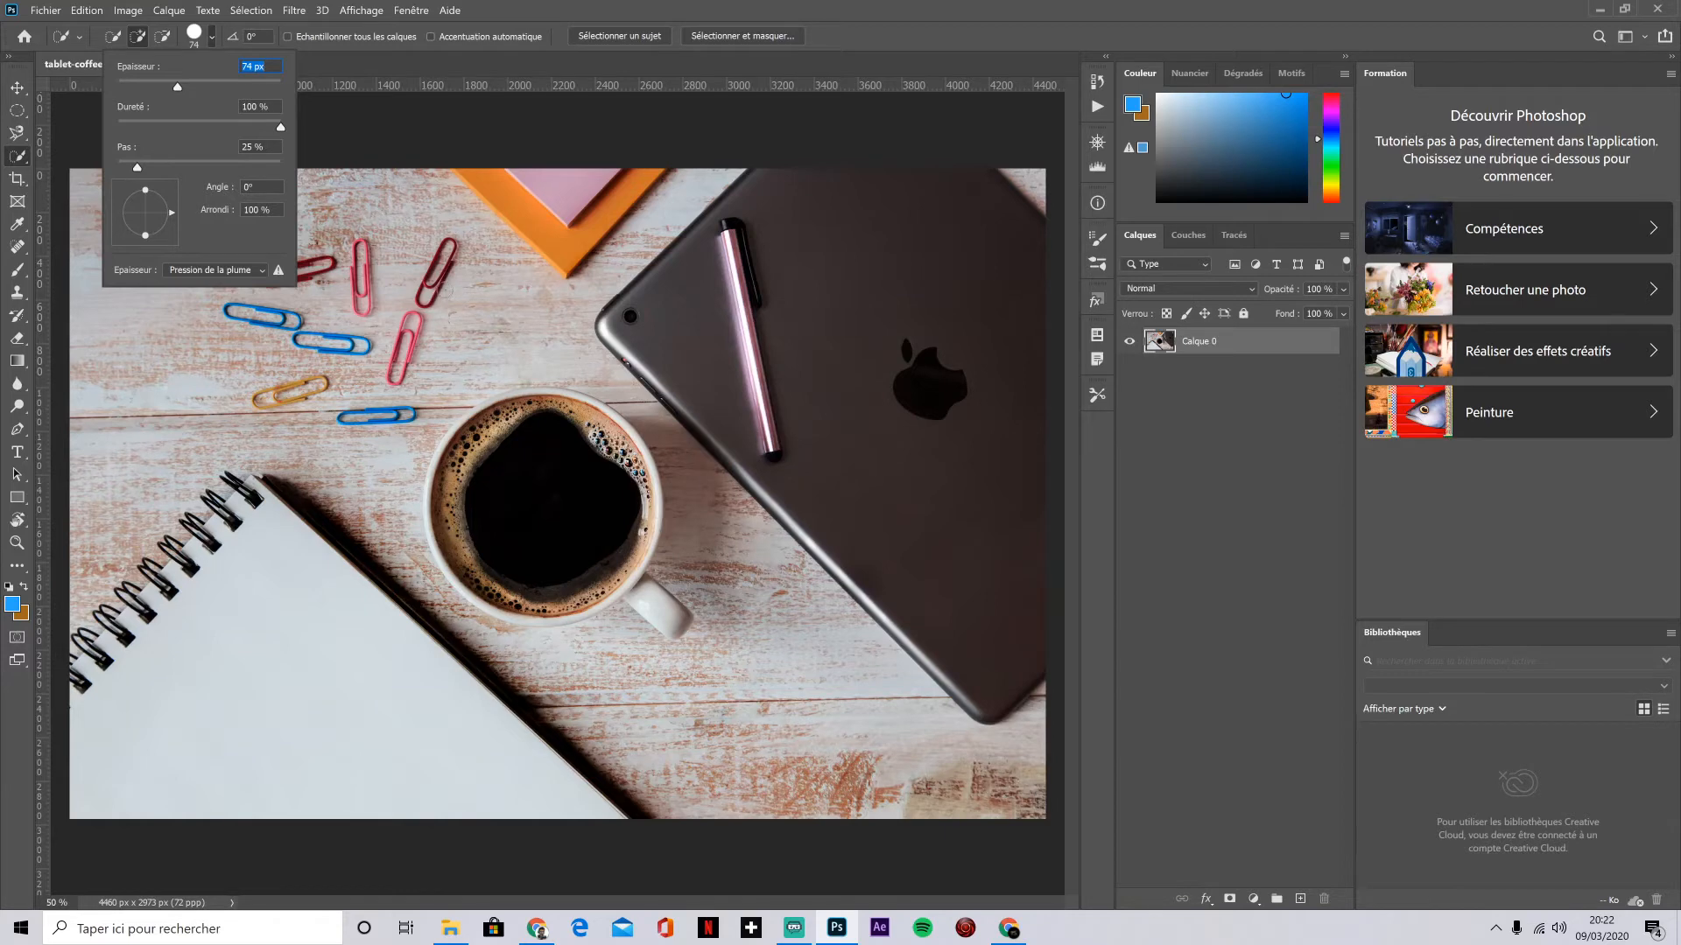
pyautogui.rightClick(445, 290)
pyautogui.press('Escape')
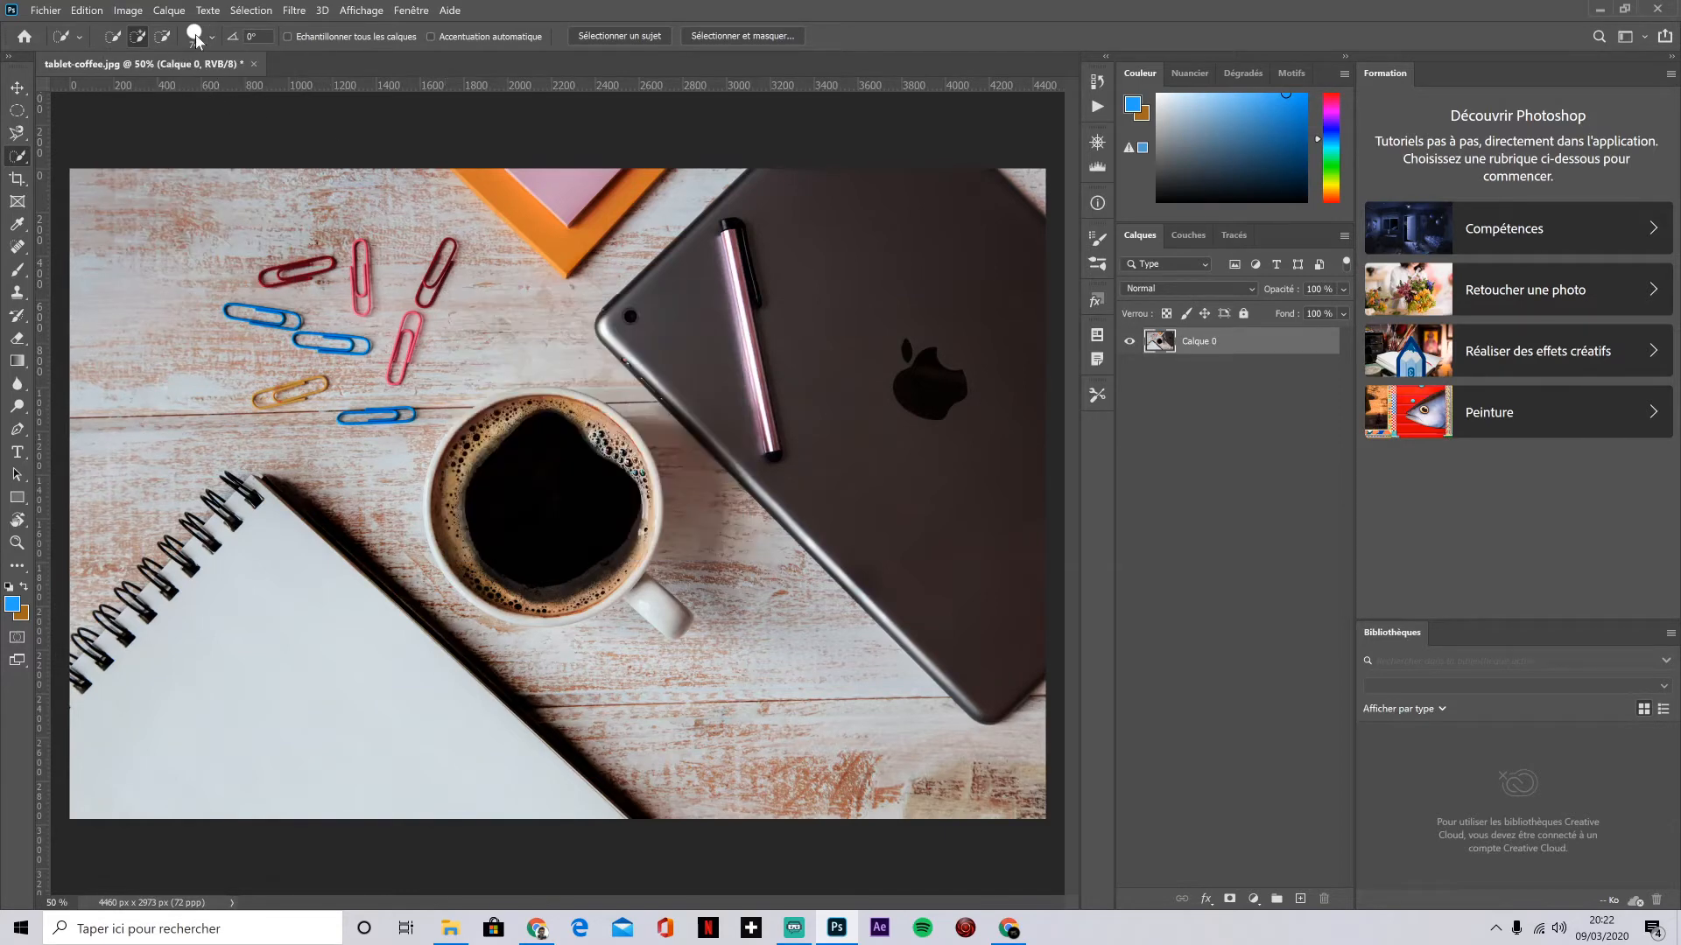
pyautogui.click(212, 36)
pyautogui.moveTo(246, 92); pyautogui.dragTo(260, 88)
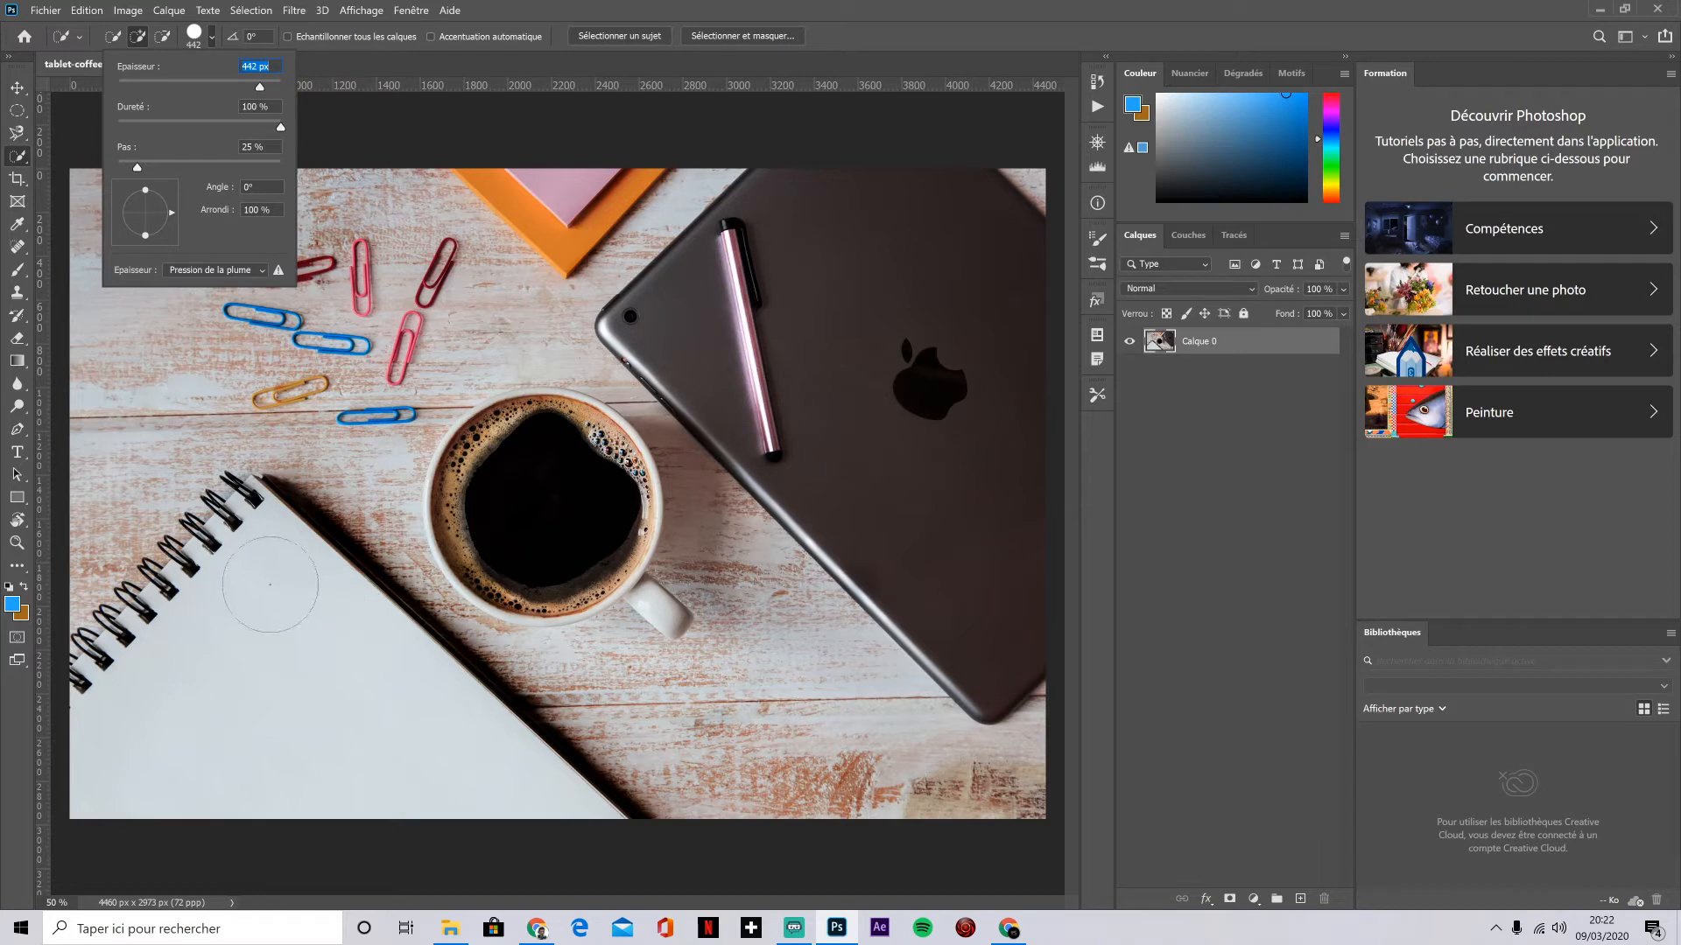
# Step: Quick-select from the notebook across the table to the tablet, and separately the notebook page alone, clearing each selection
pyautogui.click(270, 584)
pyautogui.moveTo(270, 584)
pyautogui.mouseDown()
pyautogui.moveTo(223, 525)
pyautogui.moveTo(175, 569)
pyautogui.moveTo(269, 530)
pyautogui.moveTo(219, 525)
pyautogui.moveTo(263, 394)
pyautogui.moveTo(394, 525)
pyautogui.moveTo(437, 495)
pyautogui.moveTo(554, 507)
pyautogui.moveTo(727, 473)
pyautogui.moveTo(801, 507)
pyautogui.moveTo(788, 385)
pyautogui.moveTo(714, 205)
pyautogui.moveTo(832, 394)
pyautogui.moveTo(743, 405)
pyautogui.mouseUp()
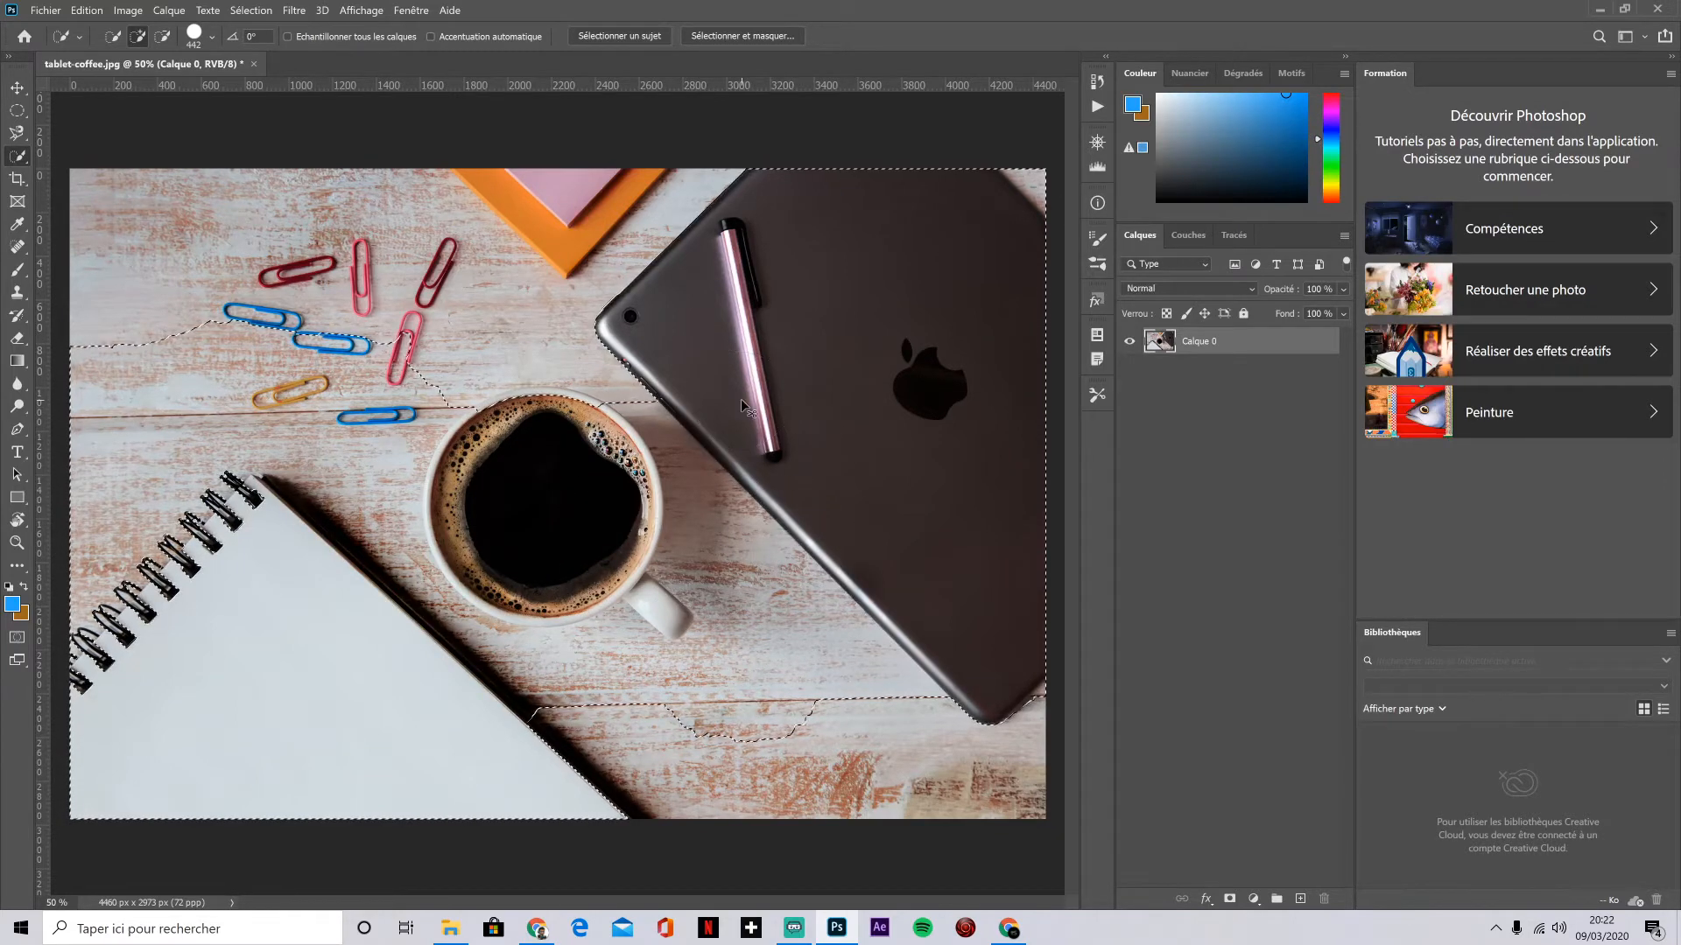
pyautogui.hotkey('ctrl', 'd')
pyautogui.moveTo(254, 679); pyautogui.dragTo(259, 690)
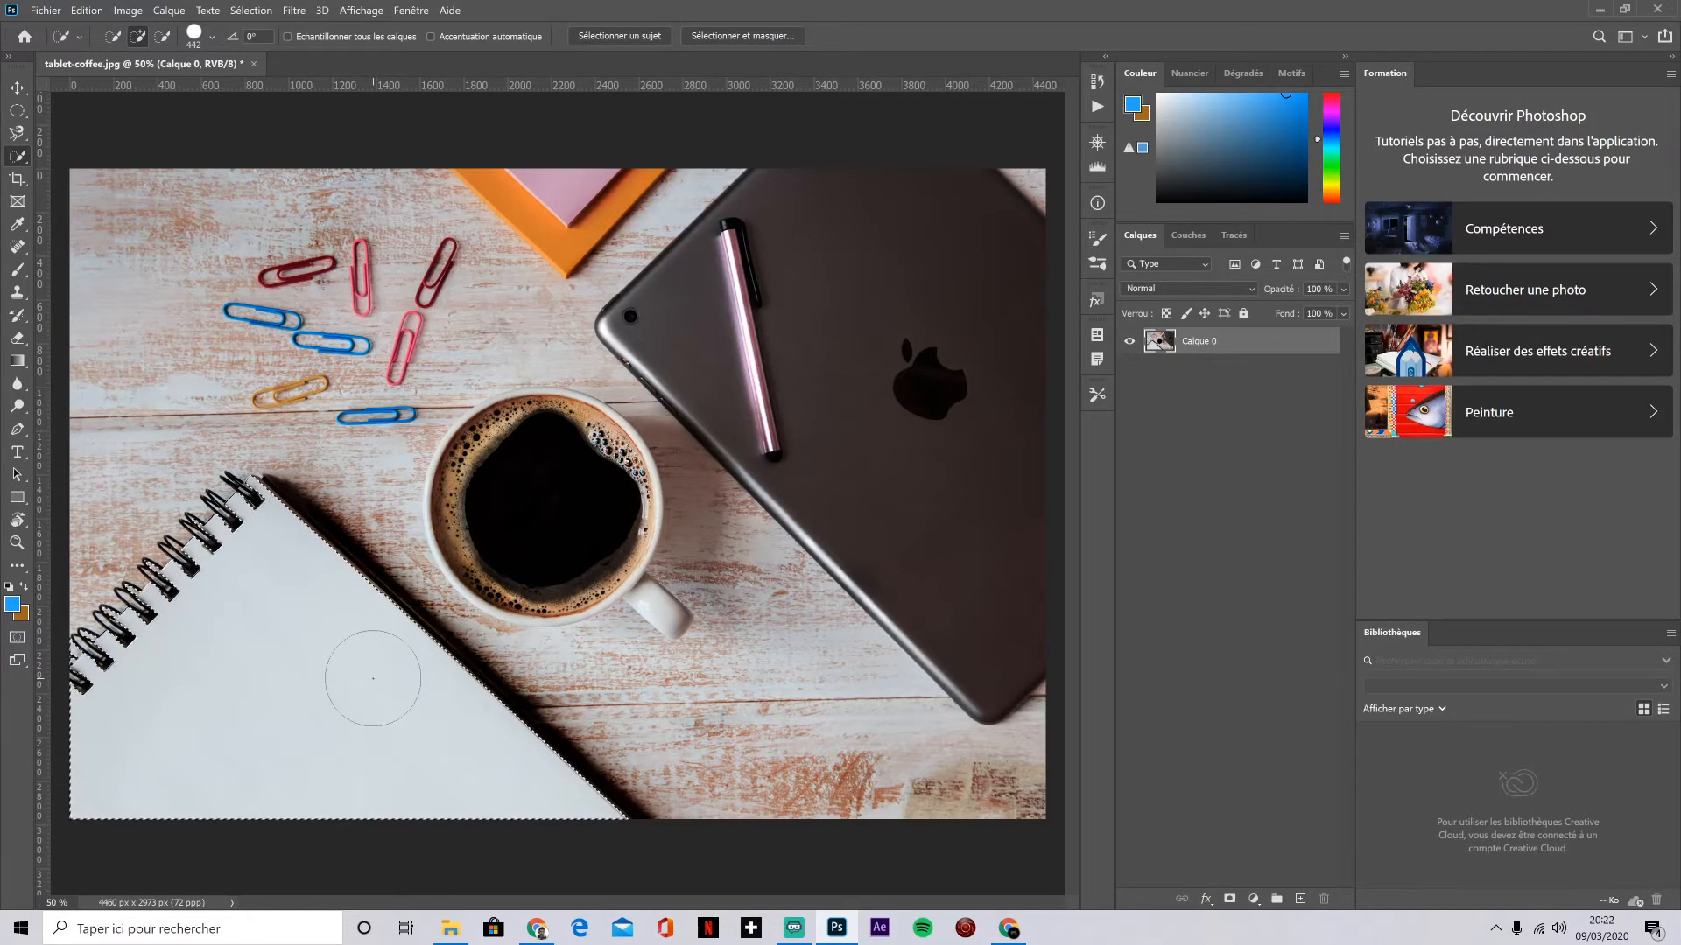
pyautogui.hotkey('ctrl', 'd')
# Step: Quick-select the coffee inside the cup and reduce the selection brush size to 67 px
pyautogui.click(541, 506)
pyautogui.click(212, 36)
pyautogui.moveTo(156, 84); pyautogui.dragTo(171, 86)
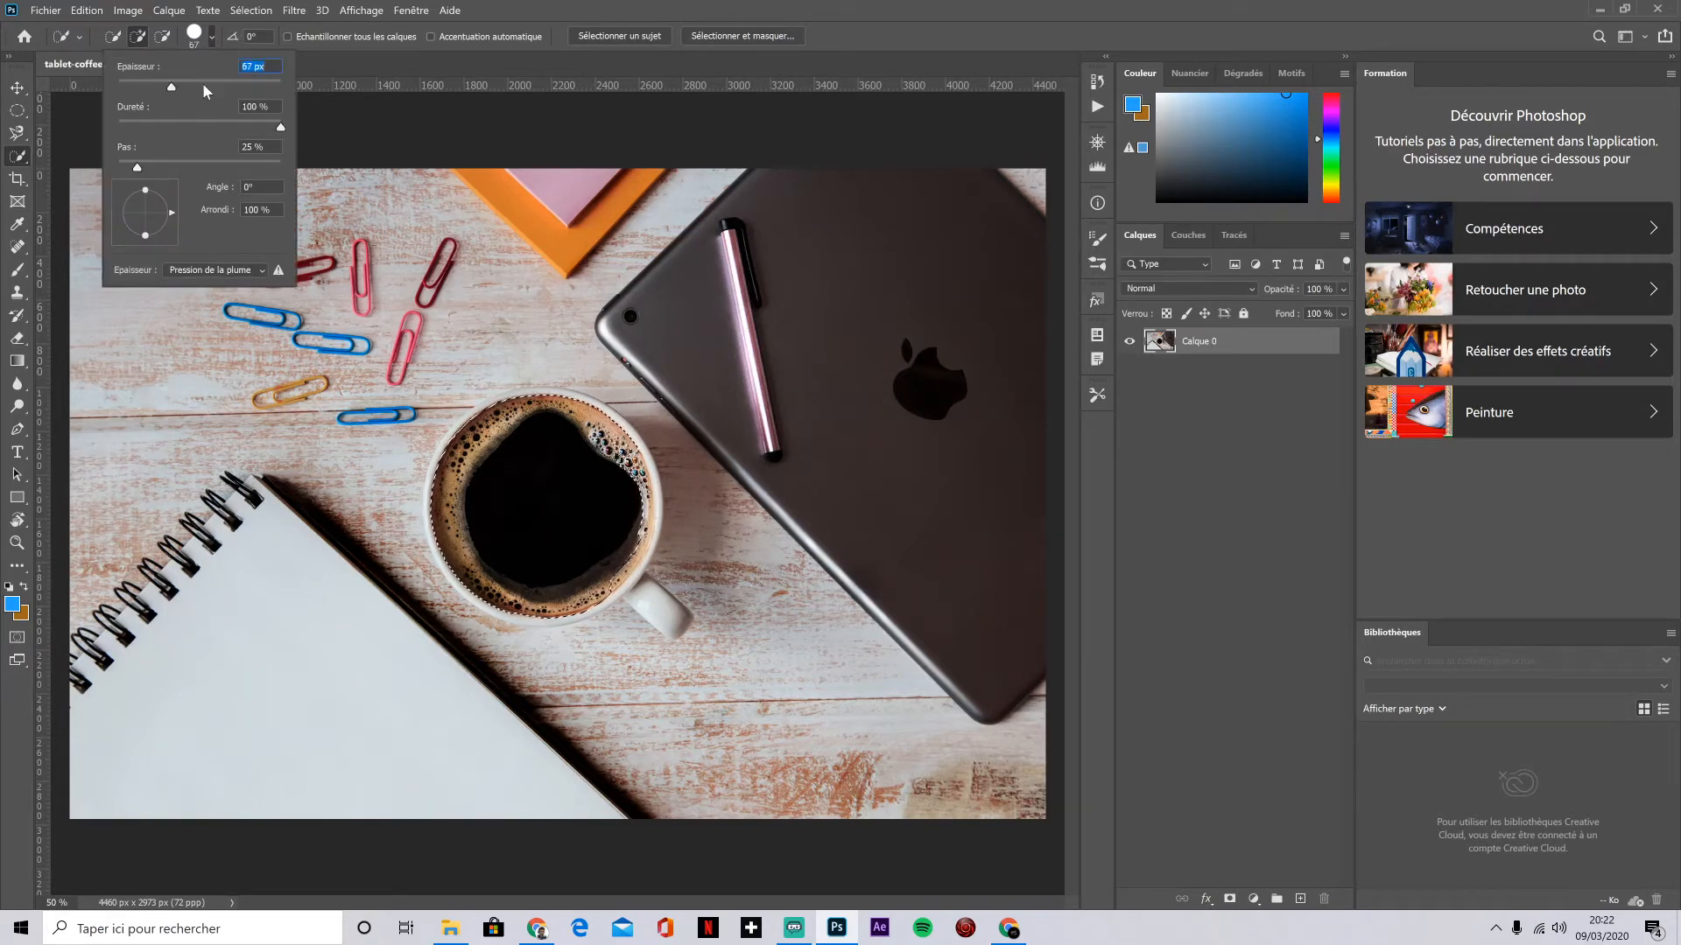
pyautogui.press('Return')
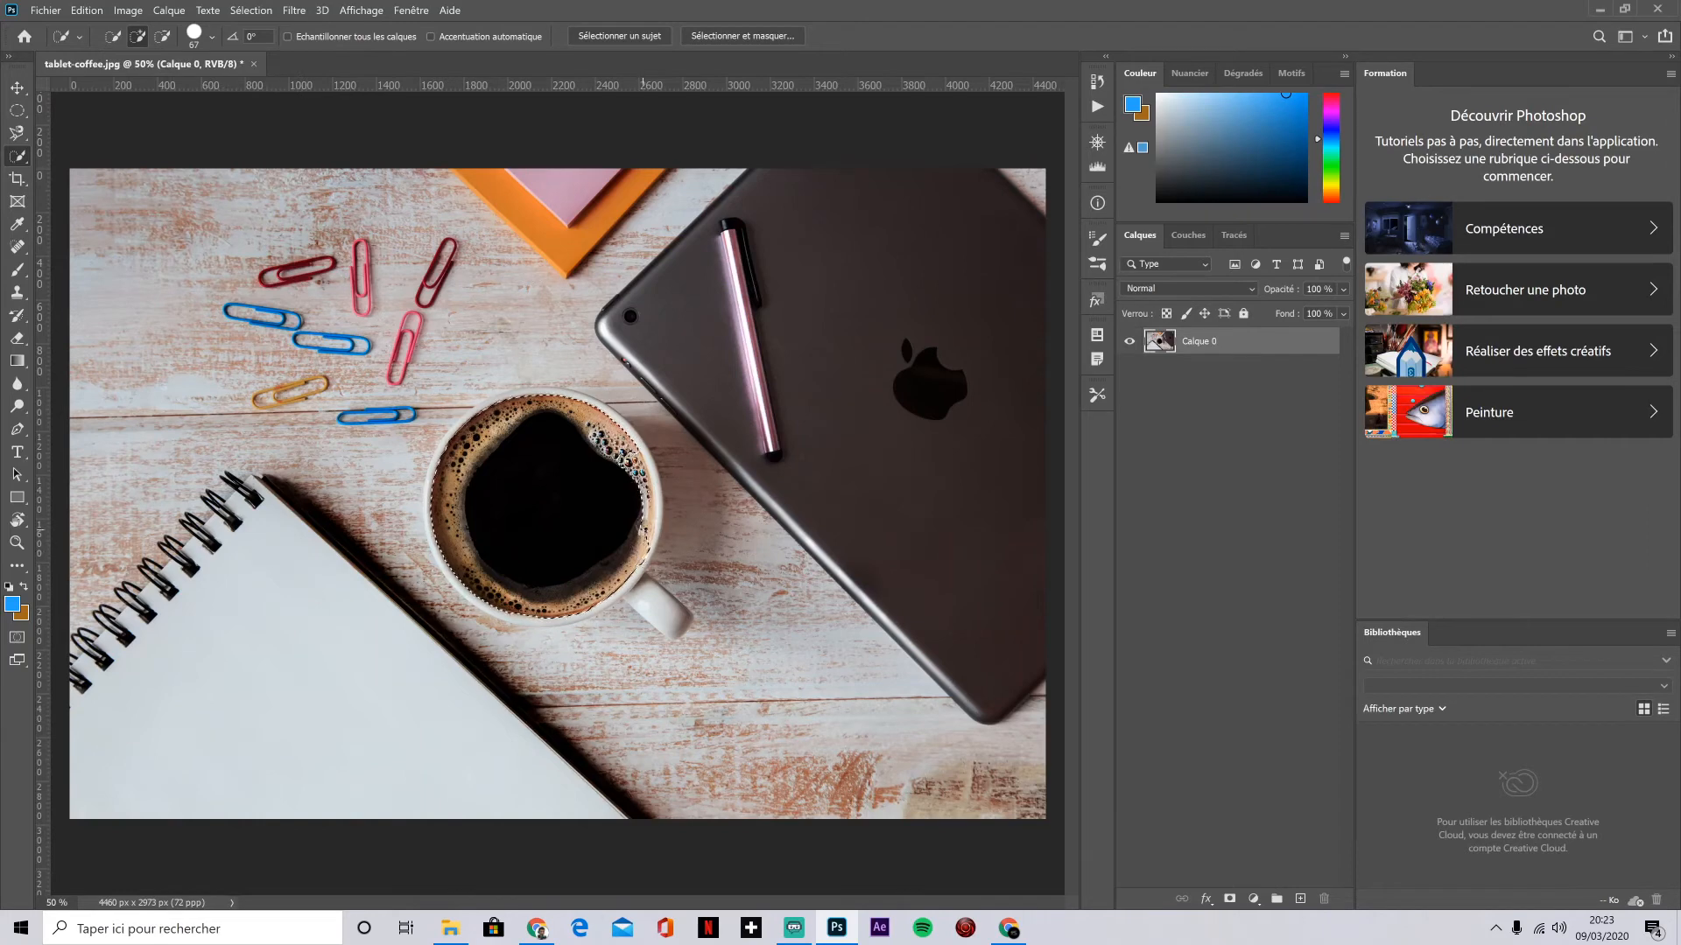
# Step: Refine the coffee selection along the cup's right rim by adding and subtracting areas, and deselect it
pyautogui.moveTo(643, 464); pyautogui.dragTo(652, 543)
pyautogui.press('alt')
pyautogui.press('alt')
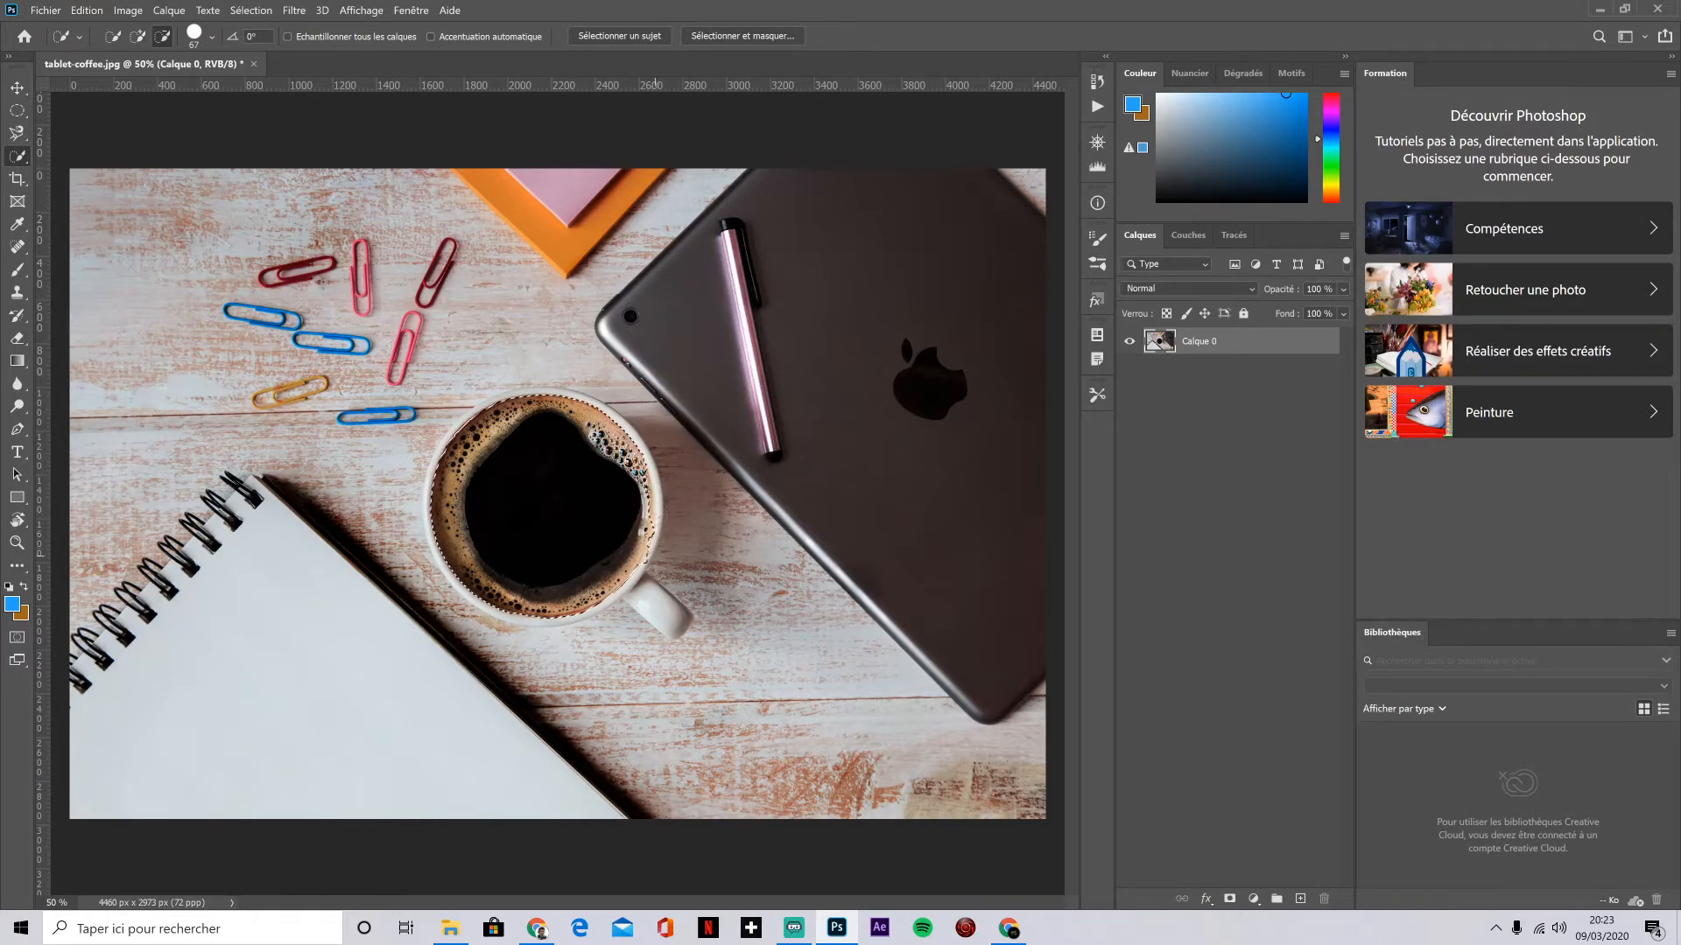
pyautogui.press('alt')
pyautogui.hotkey('ctrl', 'd')
# Step: Set the Quick Selection brush size to 29 px
pyautogui.rightClick(19, 154)
pyautogui.click(202, 33)
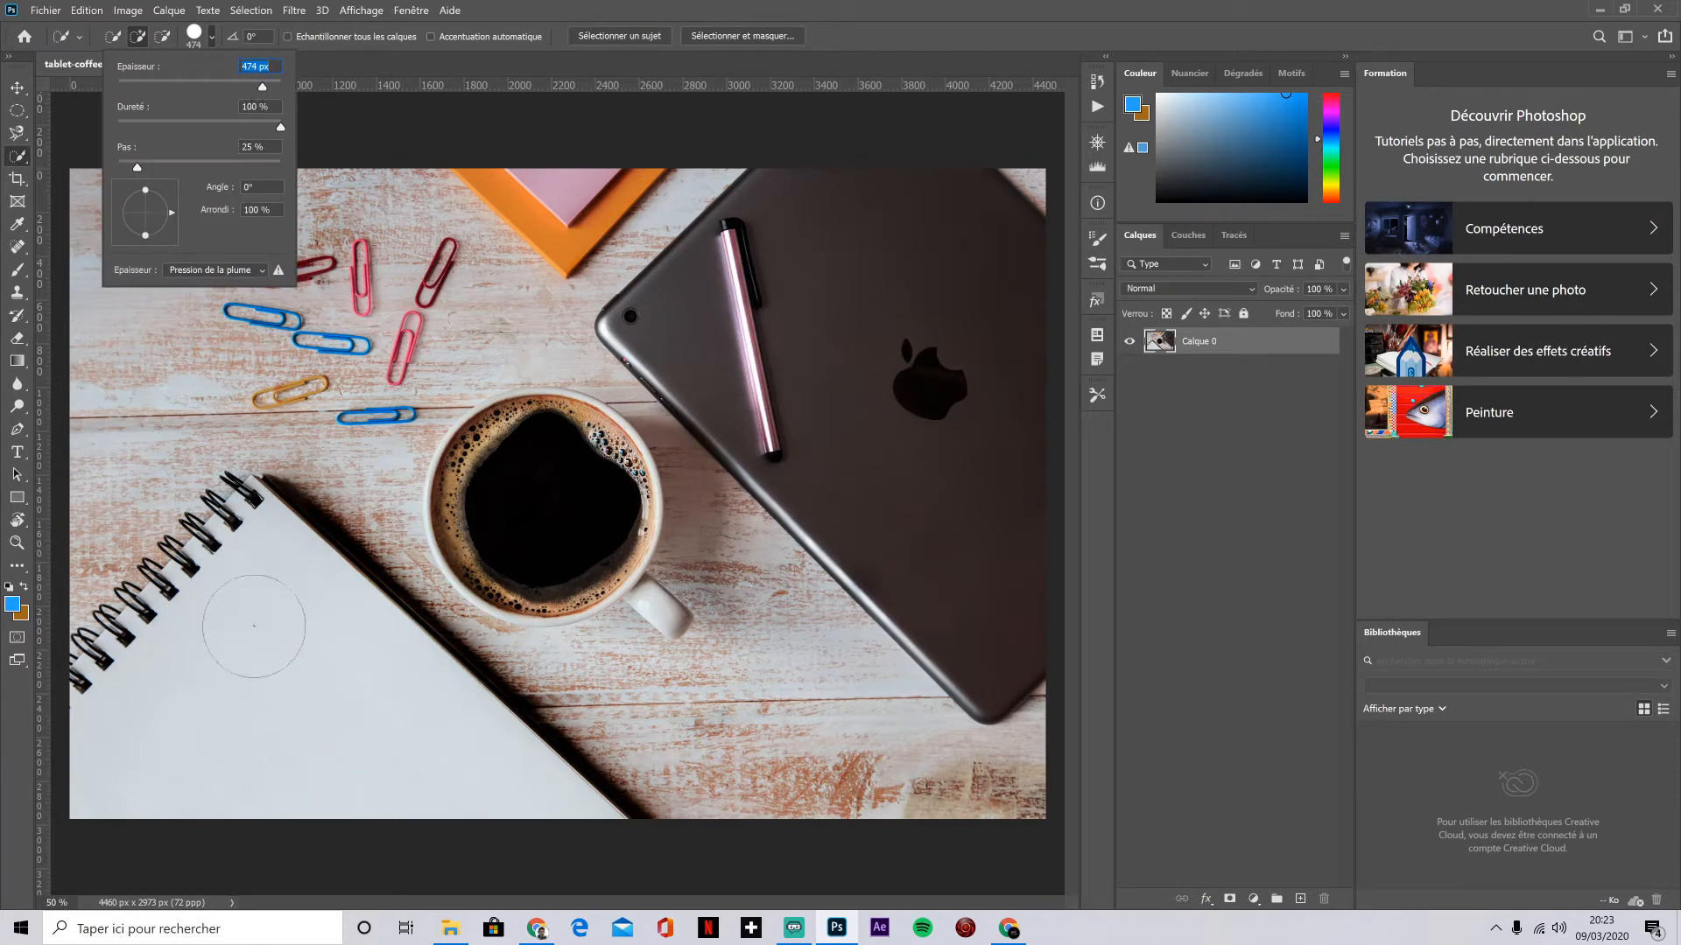
pyautogui.moveTo(149, 84); pyautogui.dragTo(140, 85)
pyautogui.press('Return')
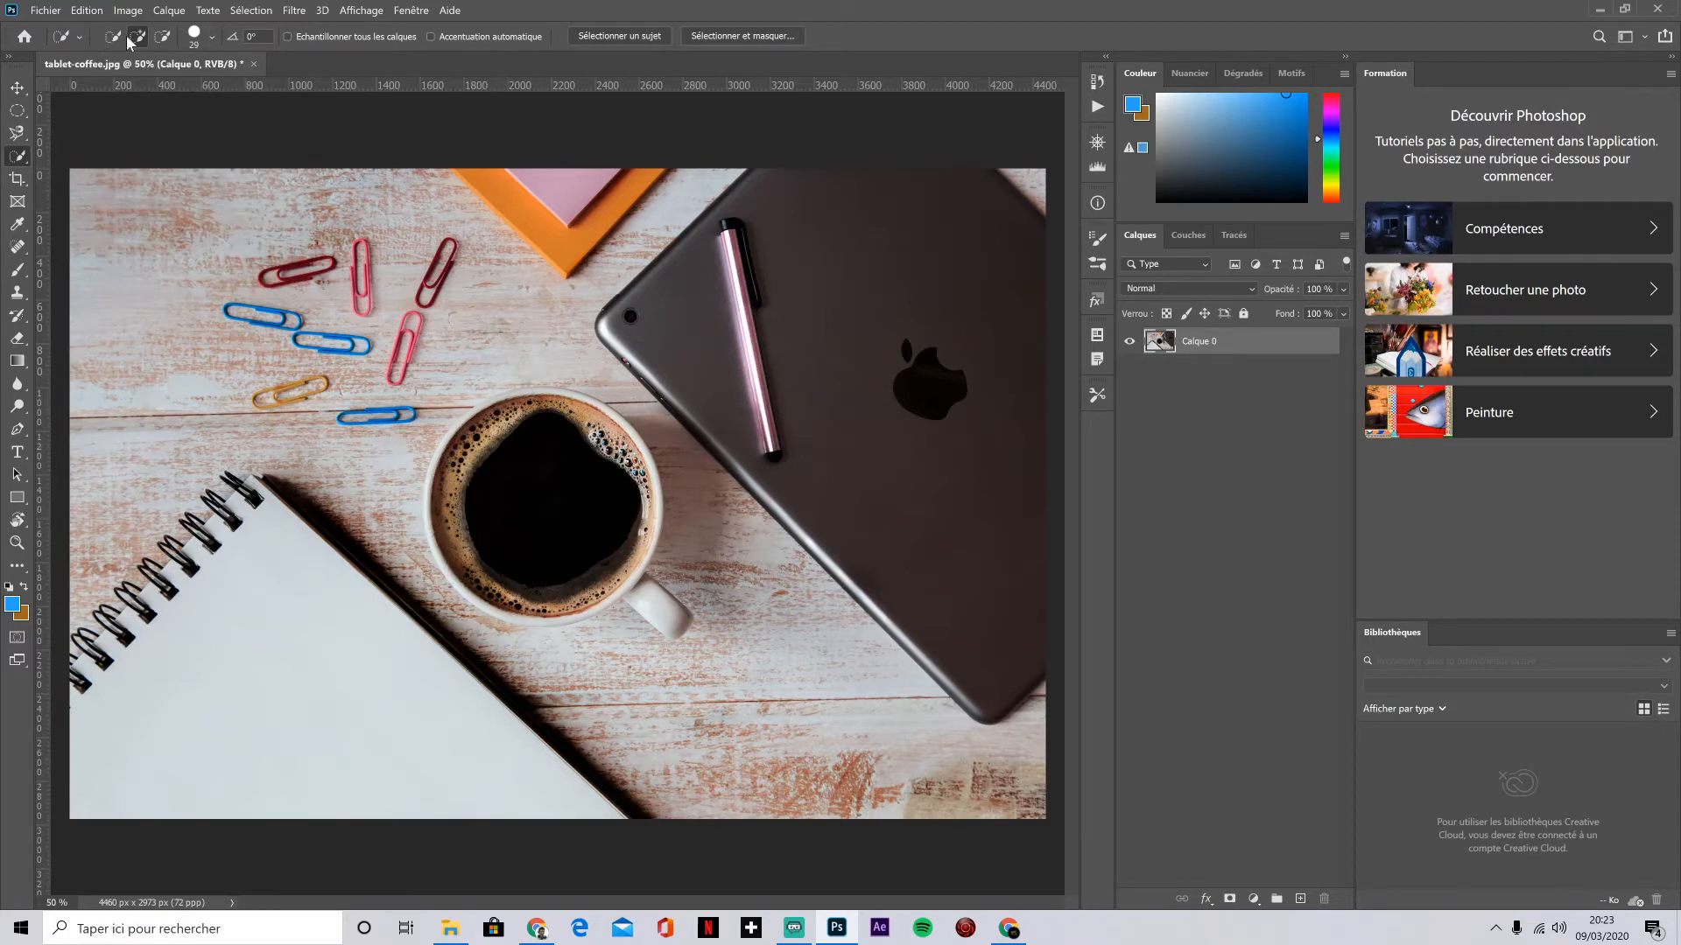
# Step: Select the white notebook page with the Magic Wand at tolerance 10
pyautogui.rightClick(18, 158)
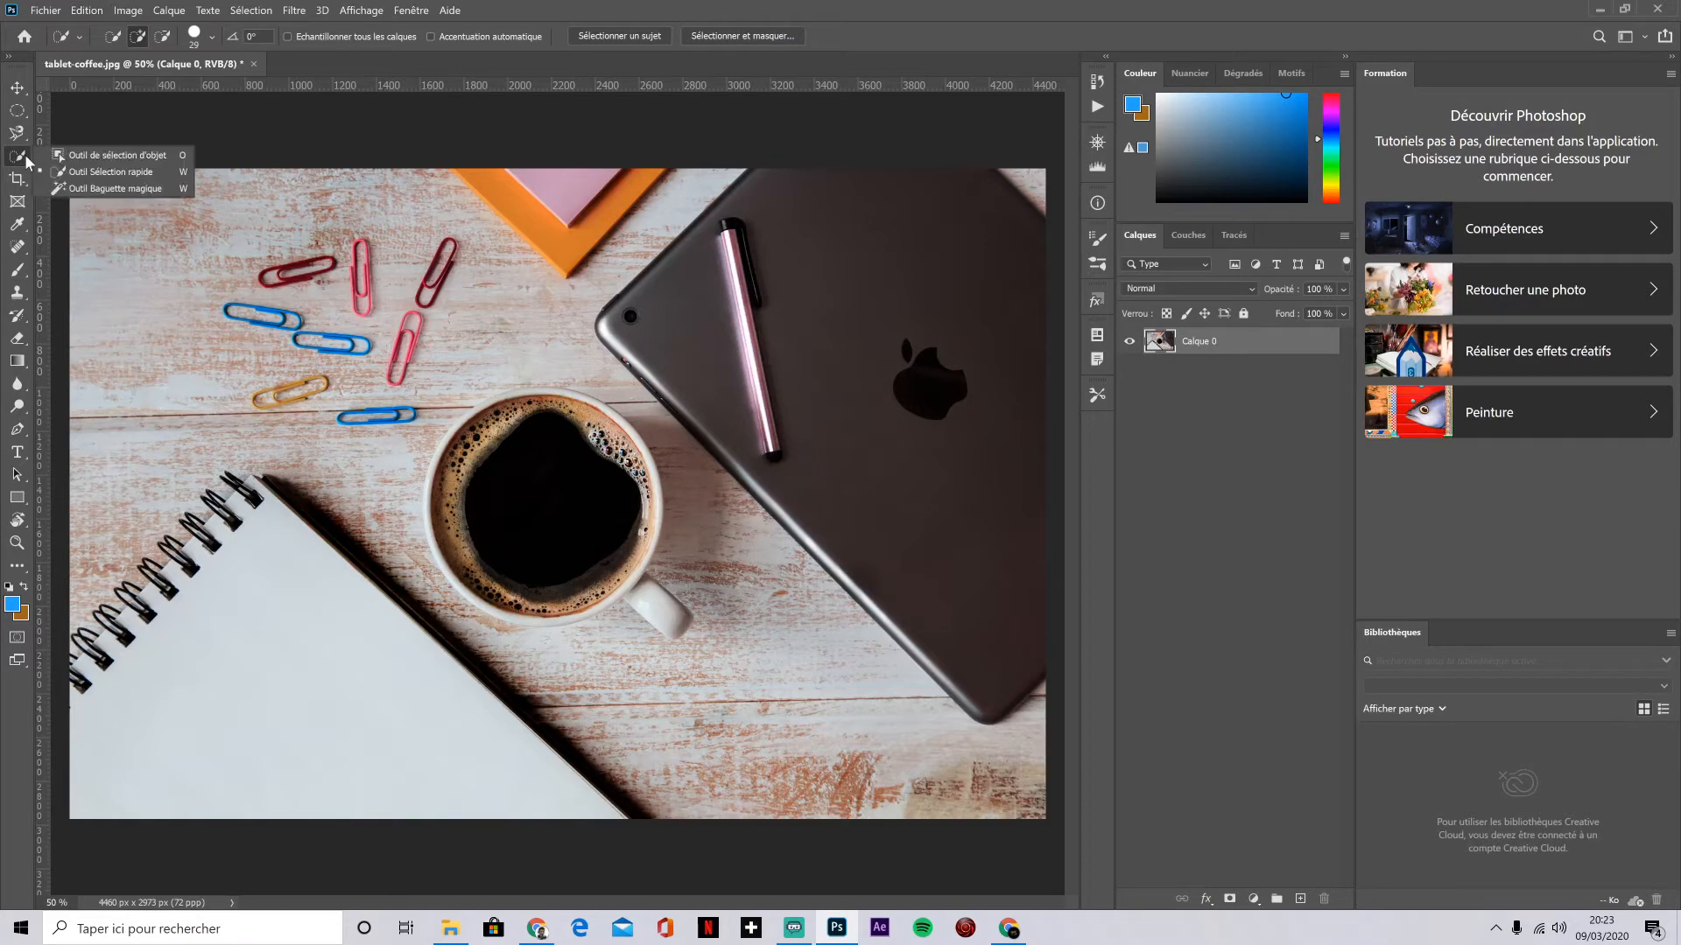
pyautogui.click(132, 191)
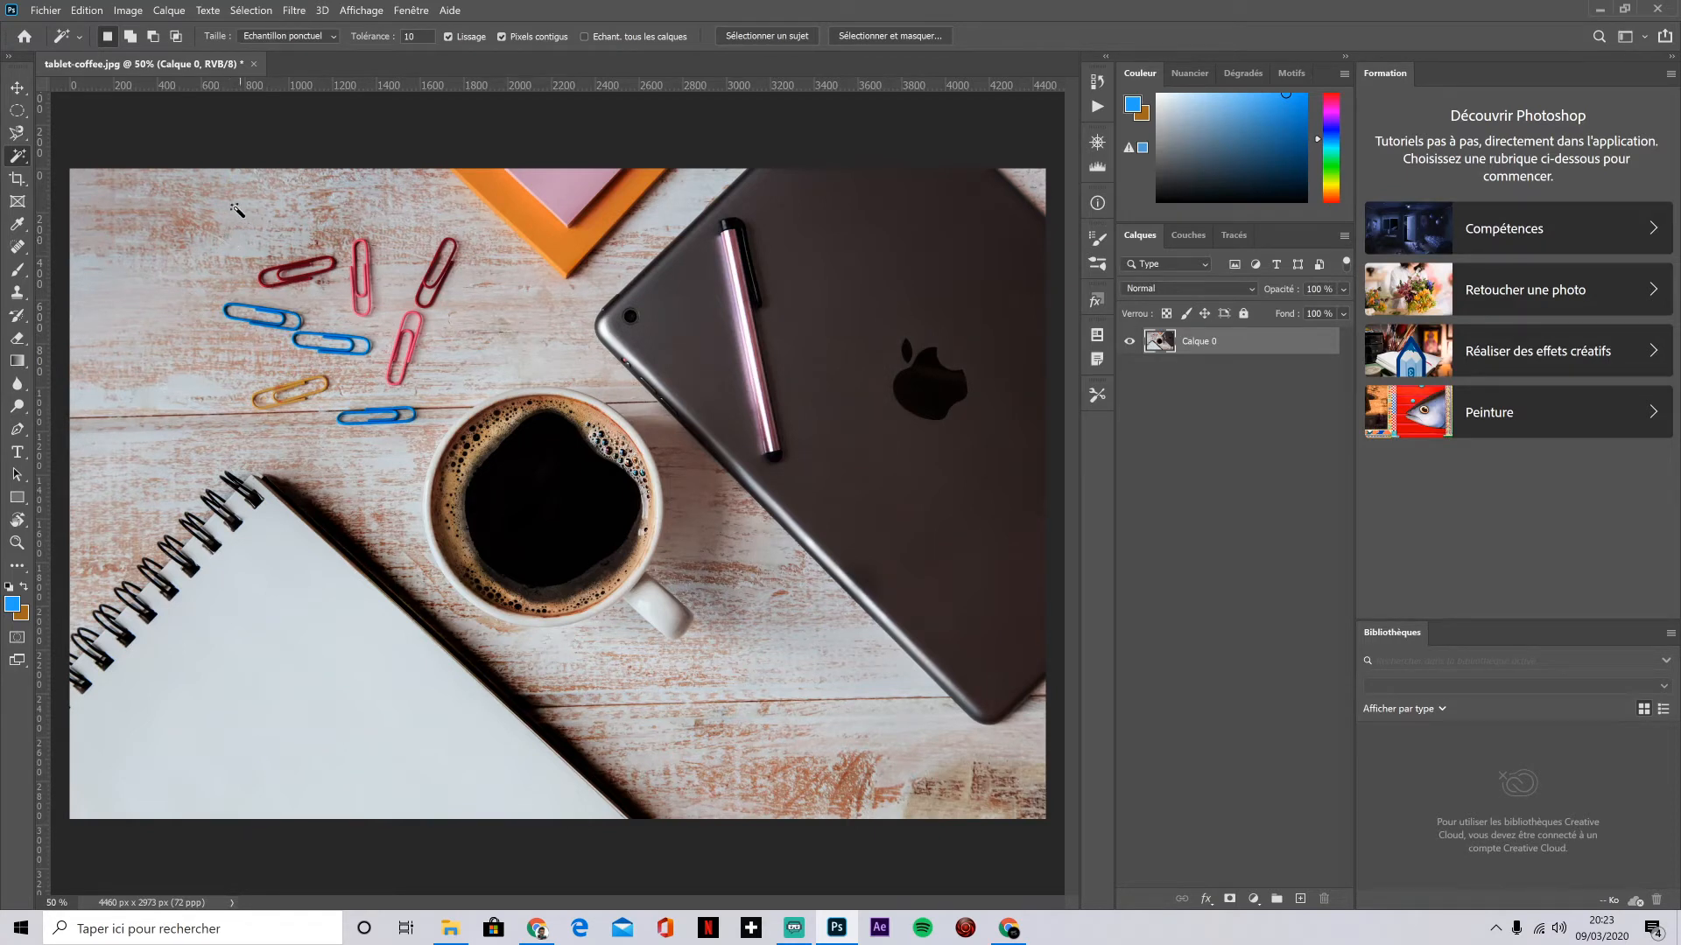
pyautogui.click(285, 612)
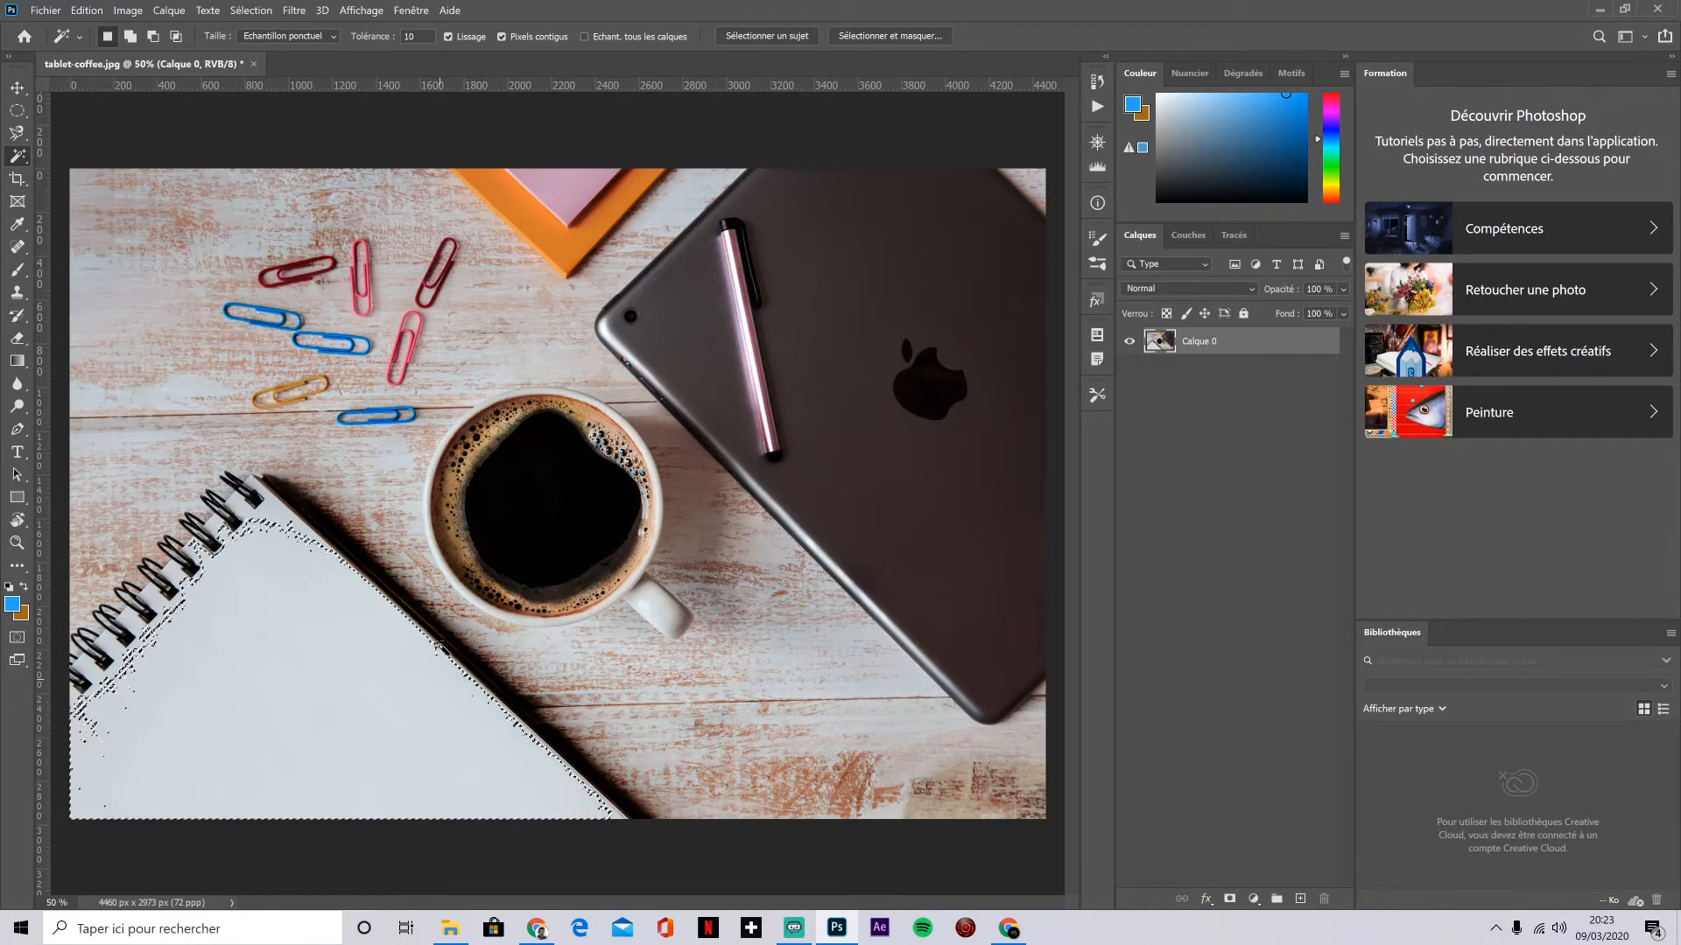
# Step: Set the Magic Wand tolerance to 15 and select the notebook page again
pyautogui.click(417, 36)
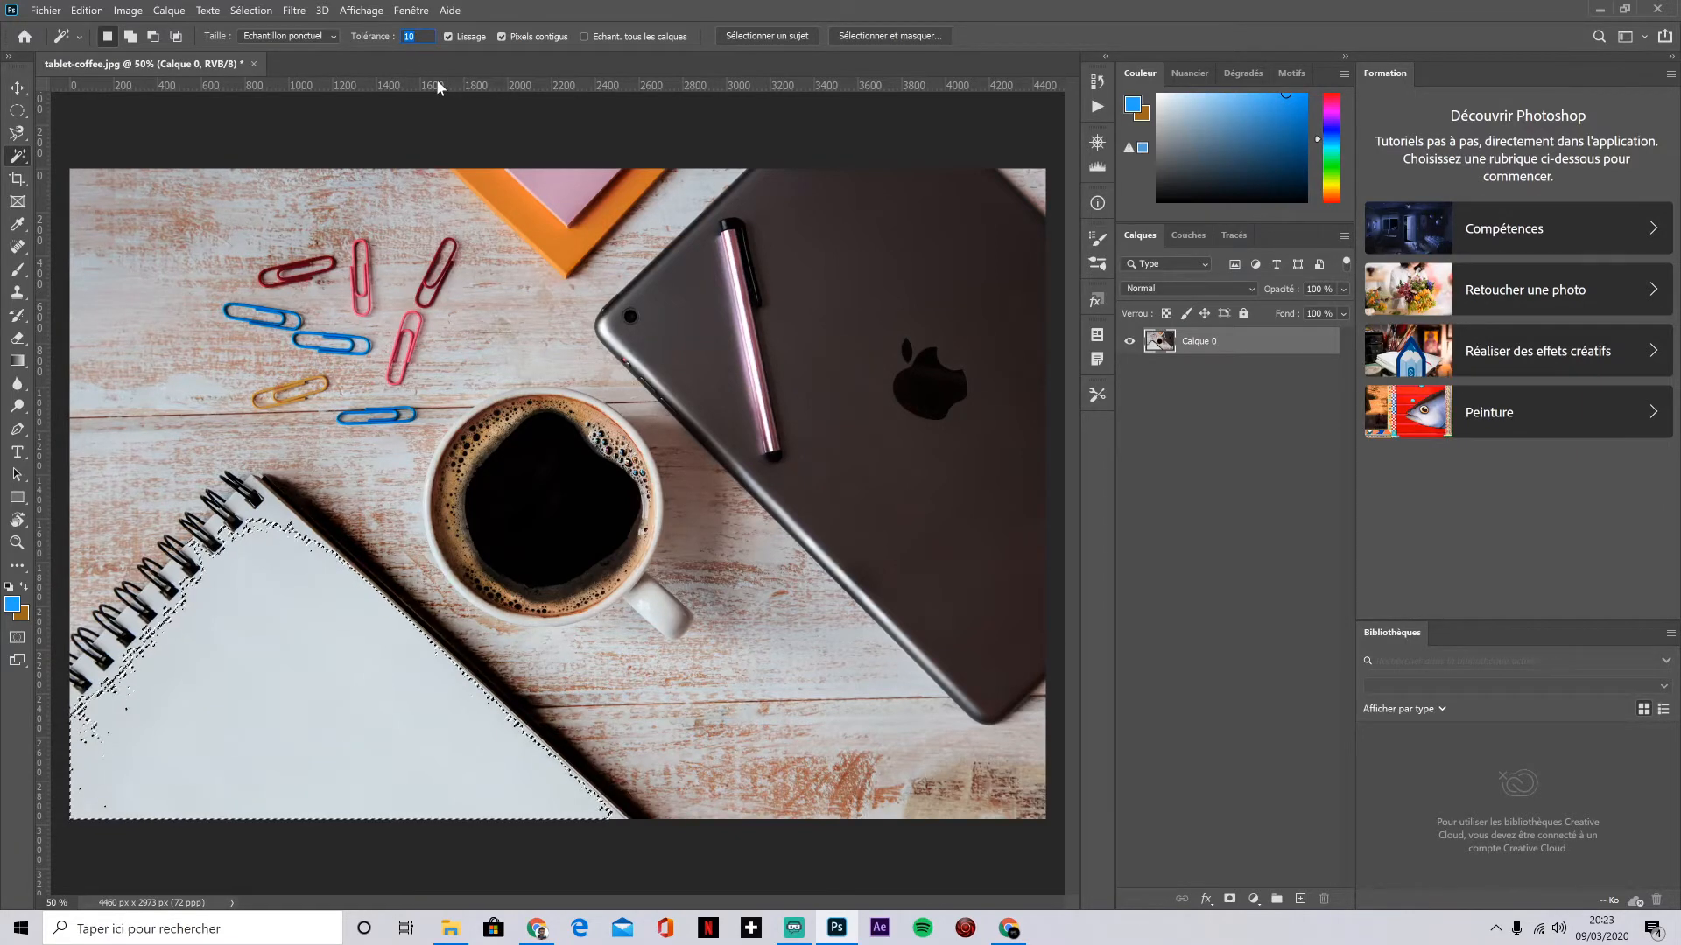
pyautogui.write('15')
pyautogui.press('Return')
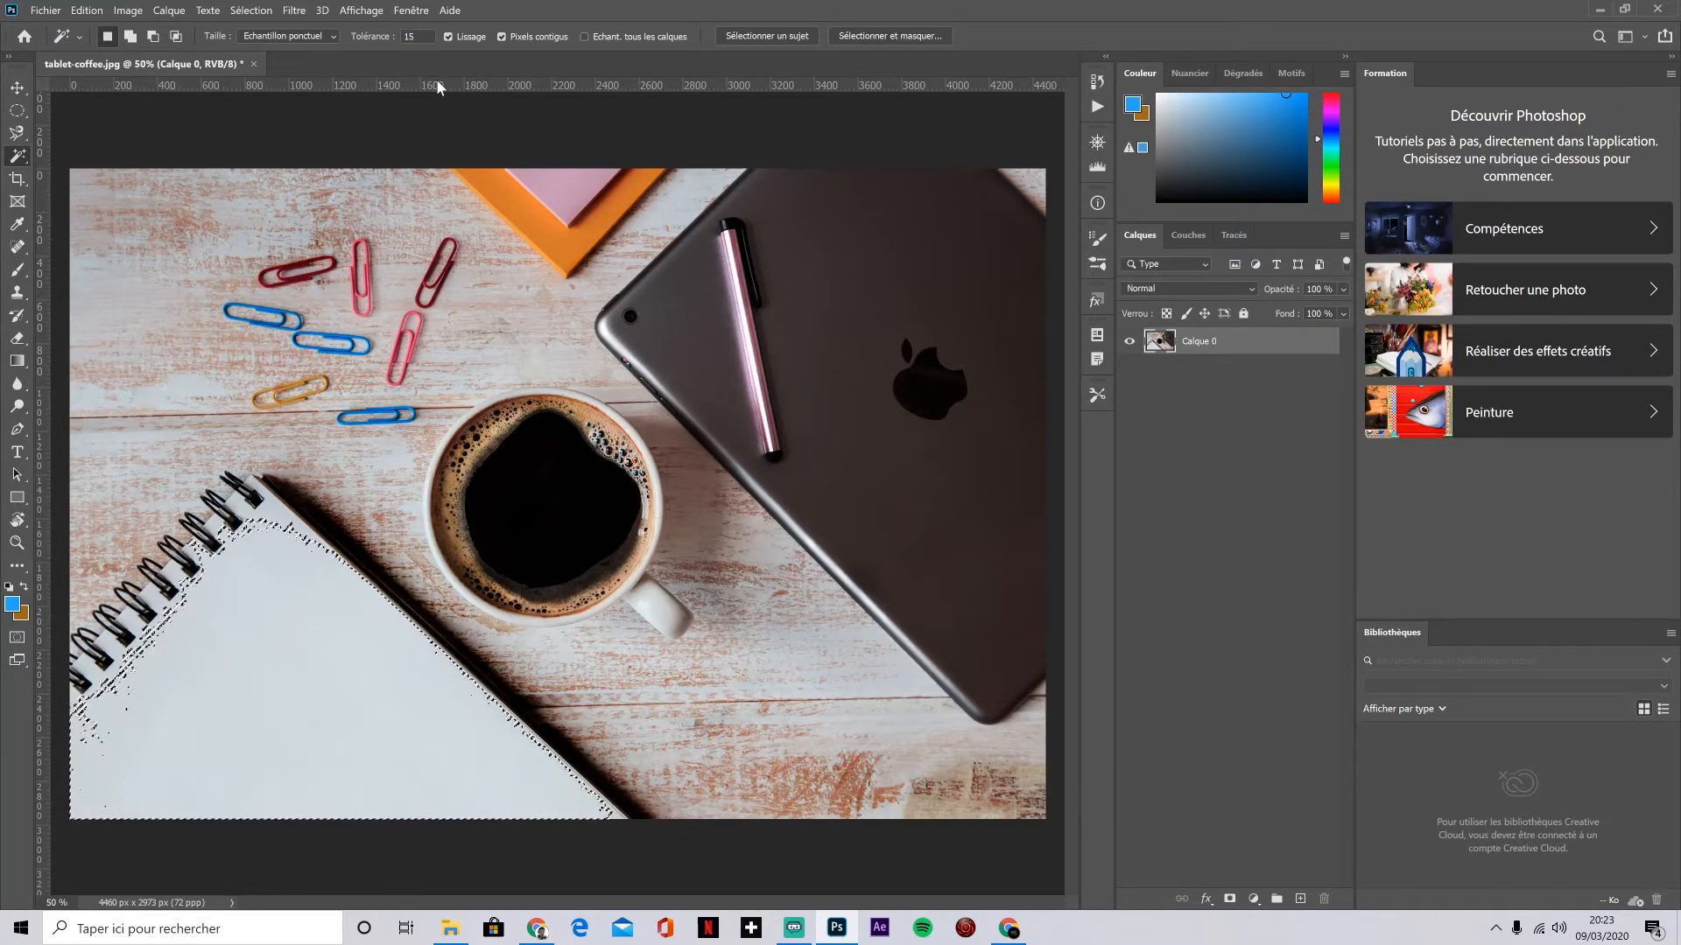
pyautogui.click(338, 555)
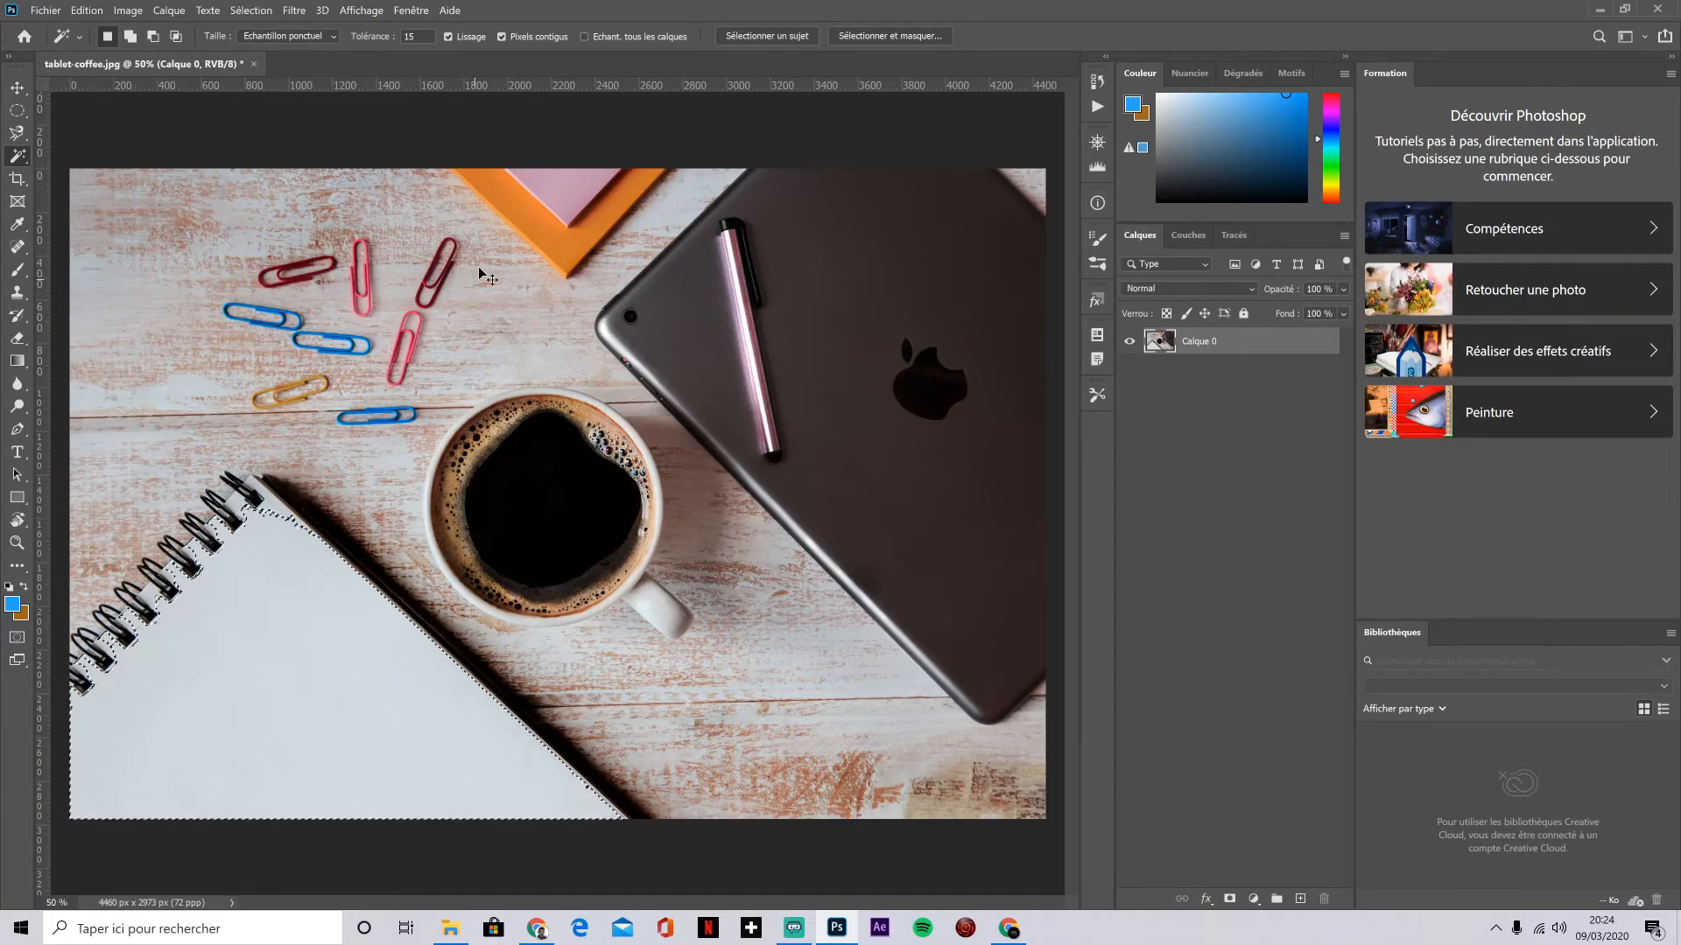
# Step: Set the Magic Wand tolerance to 20 and select the notebook page and the black coffee separately, clearing each selection
pyautogui.hotkey('ctrl', 'd')
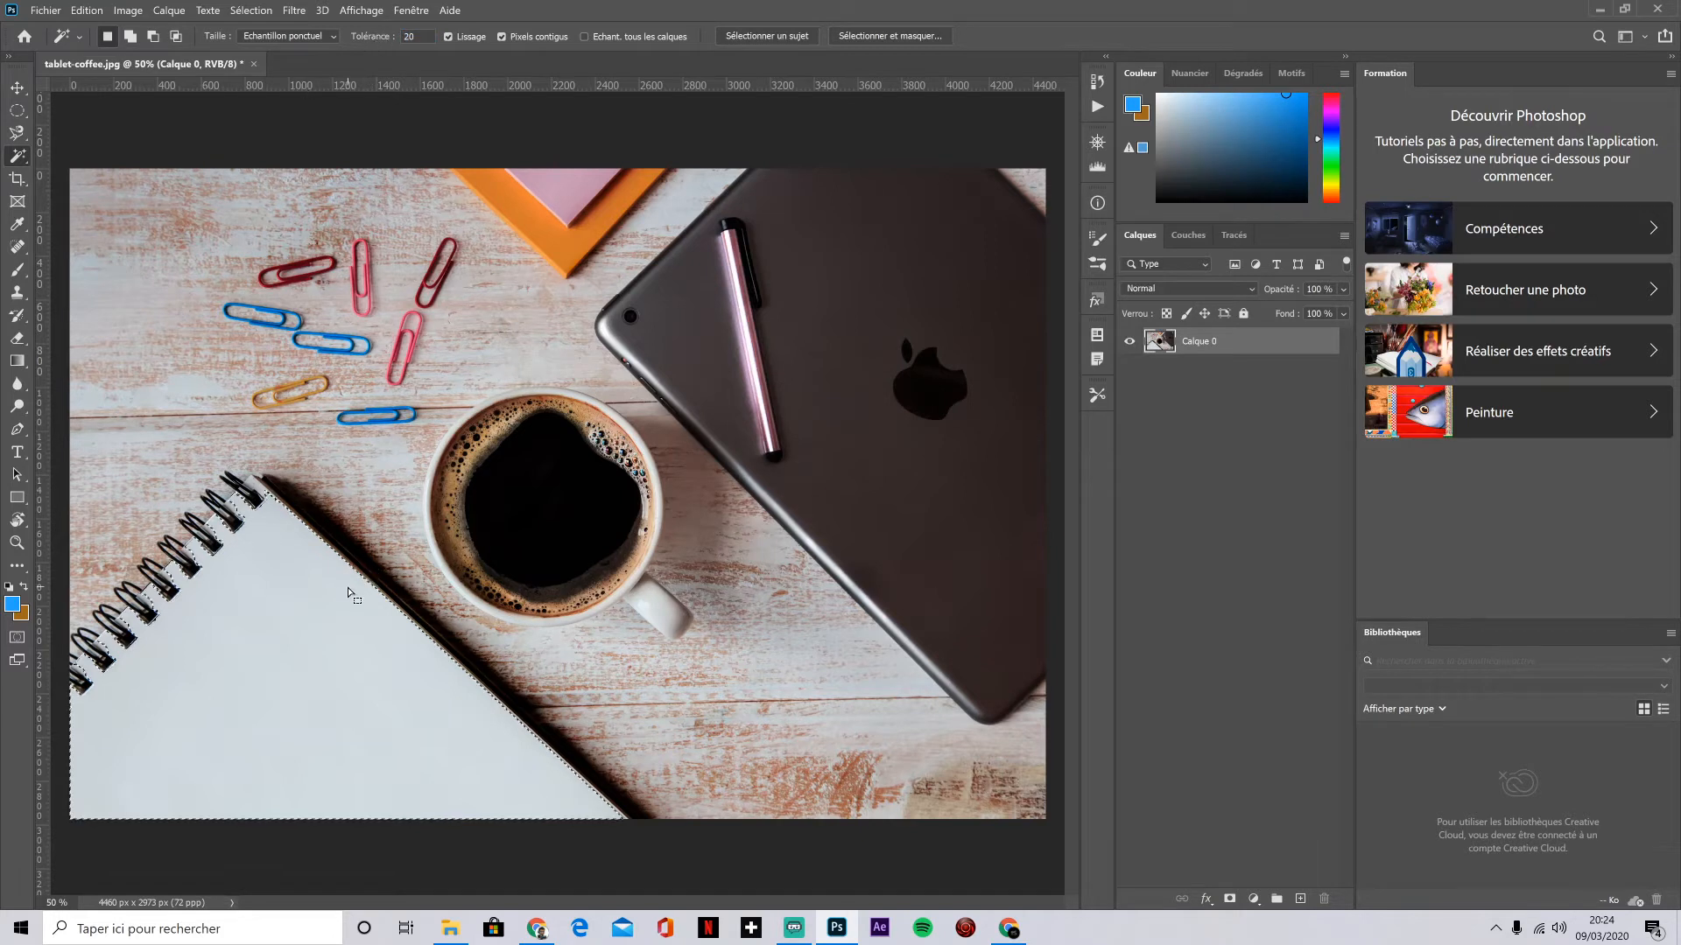
pyautogui.click(141, 628)
pyautogui.hotkey('ctrl', 'd')
pyautogui.click(535, 474)
pyautogui.hotkey('ctrl', 'd')
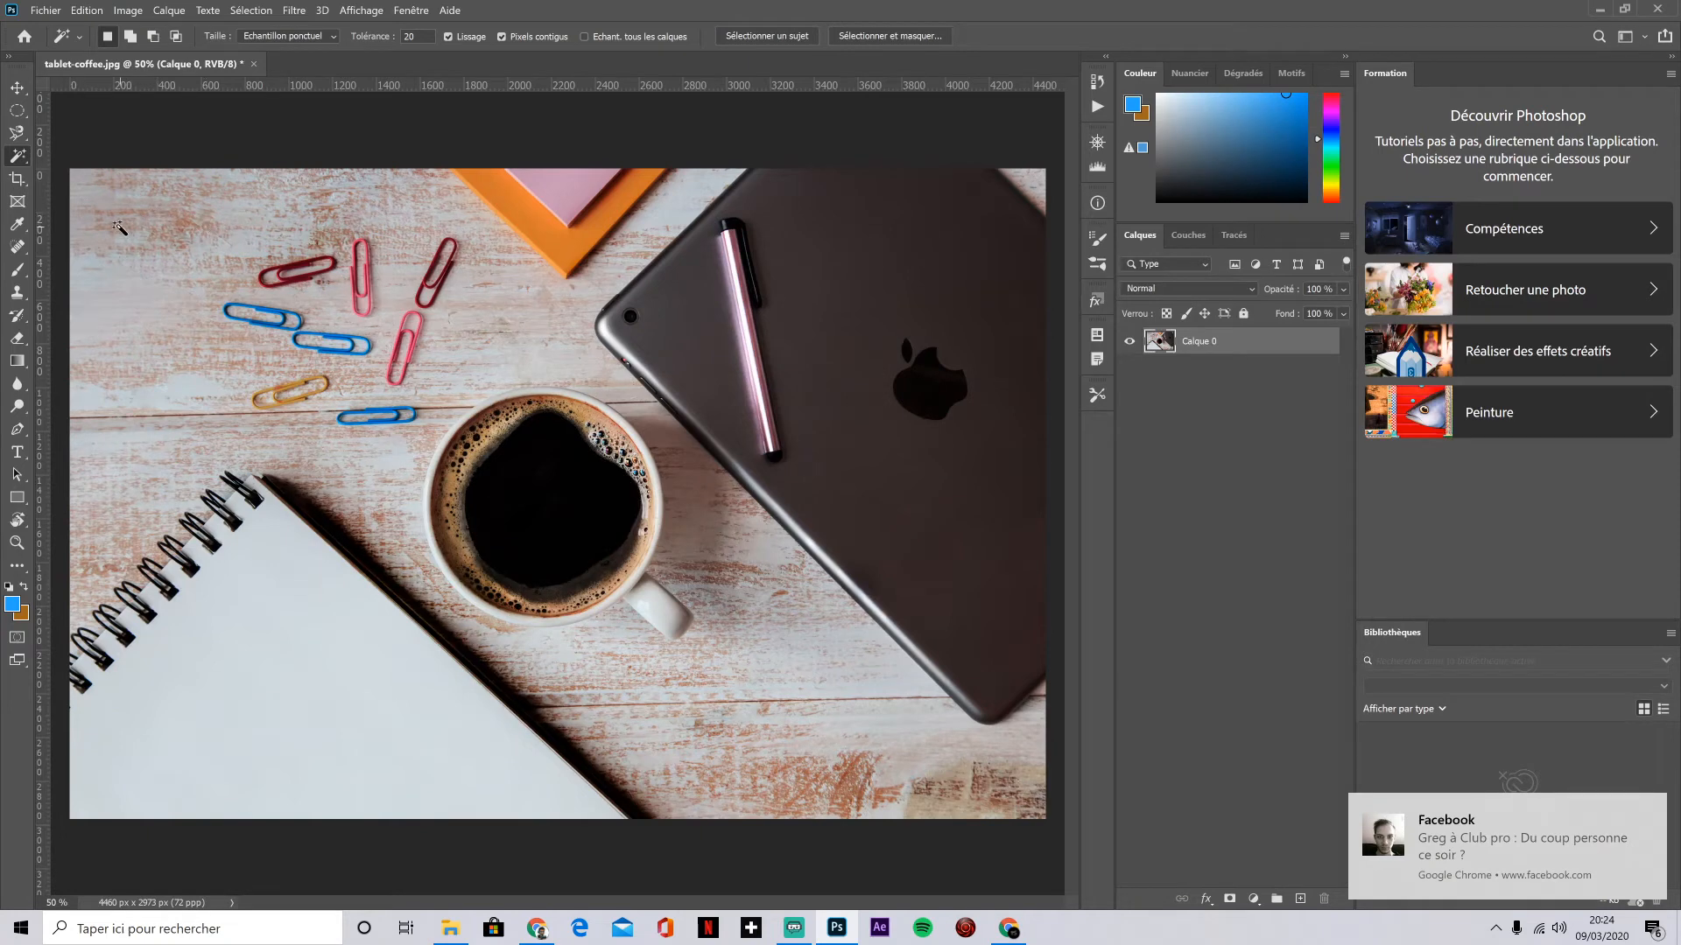
# Step: Crop off the photo's left part up to the middle of the coffee cup, and undo the crop
pyautogui.click(17, 181)
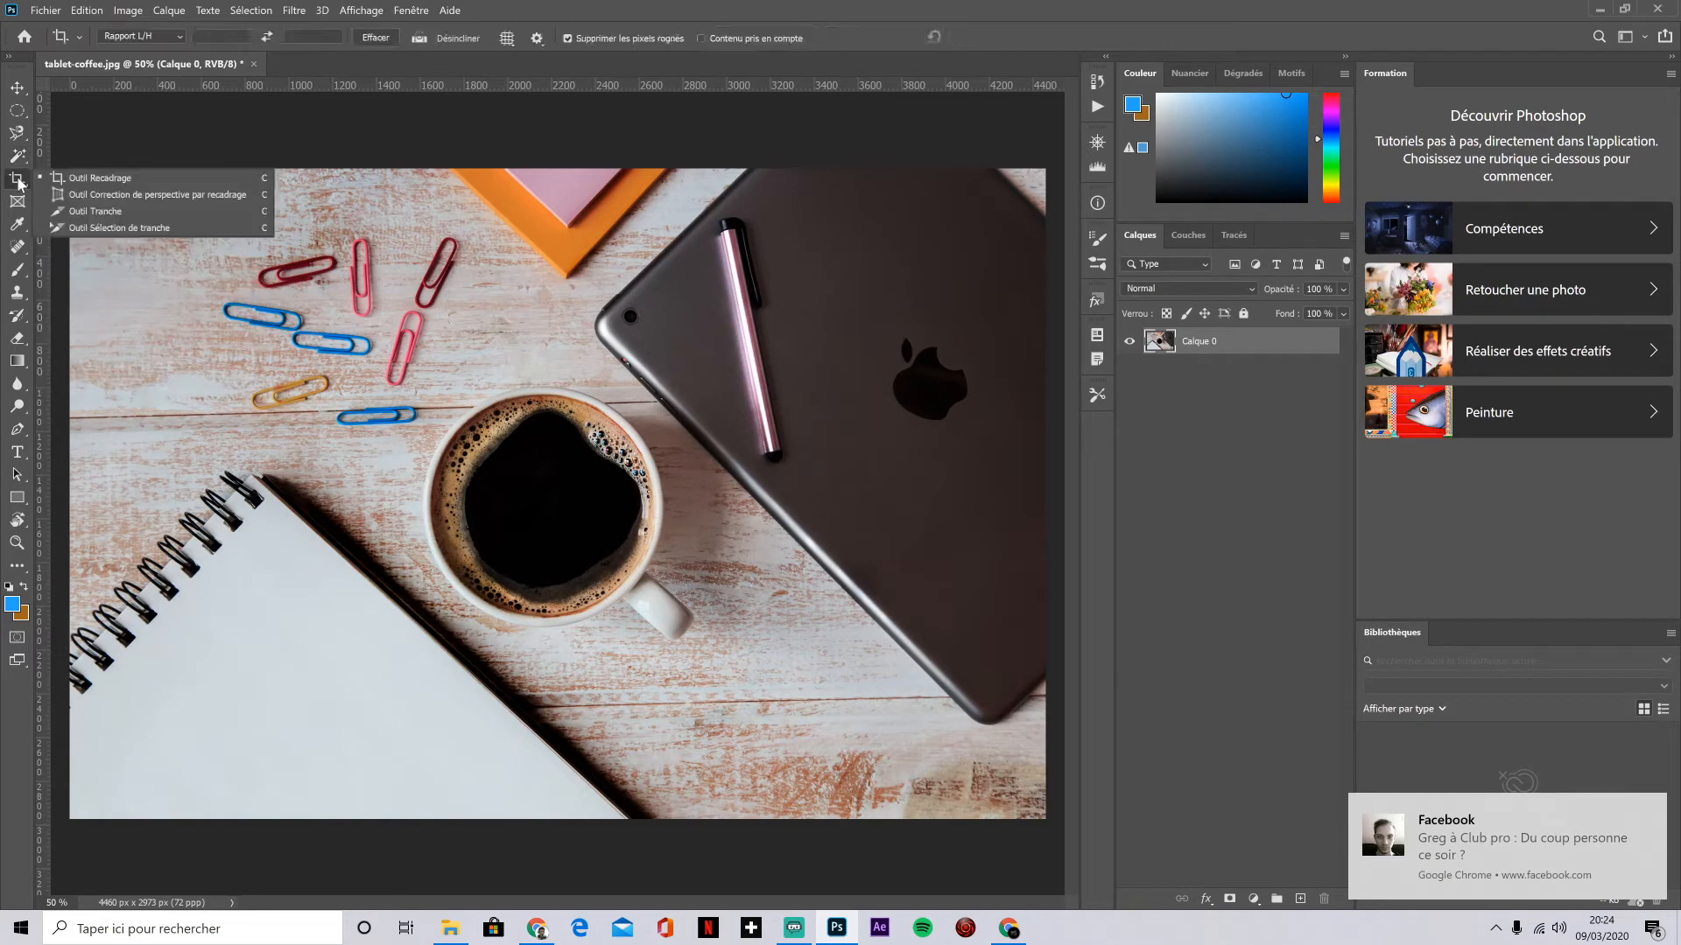
pyautogui.click(115, 177)
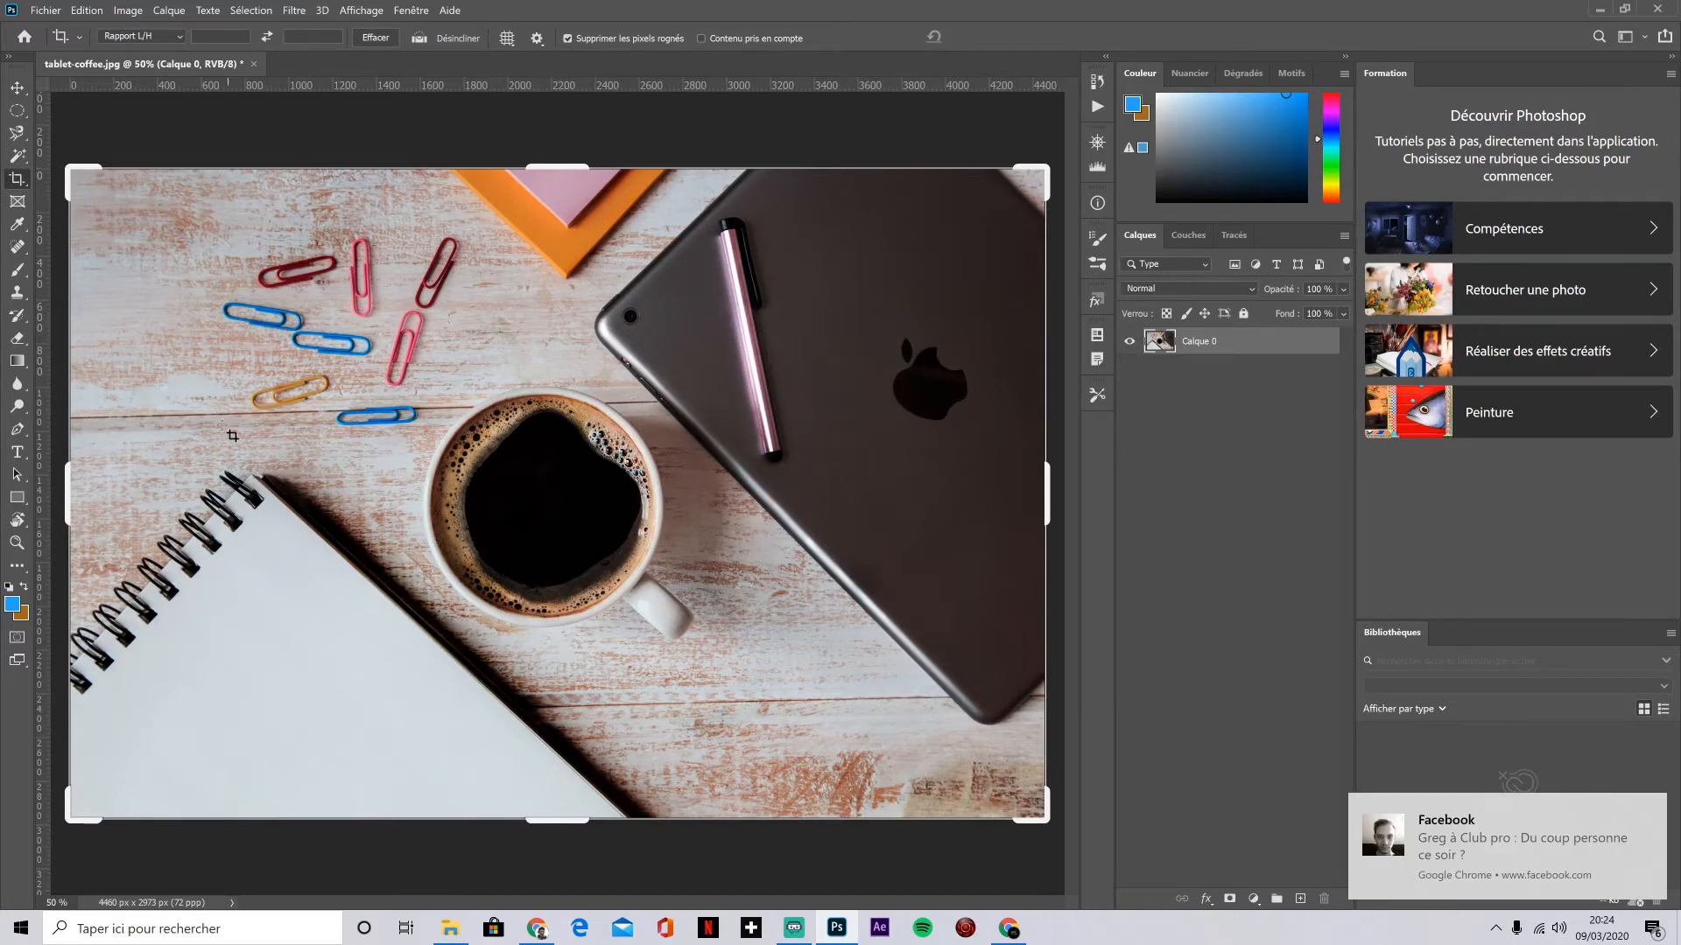
pyautogui.moveTo(67, 475); pyautogui.dragTo(300, 476)
pyautogui.press('Return')
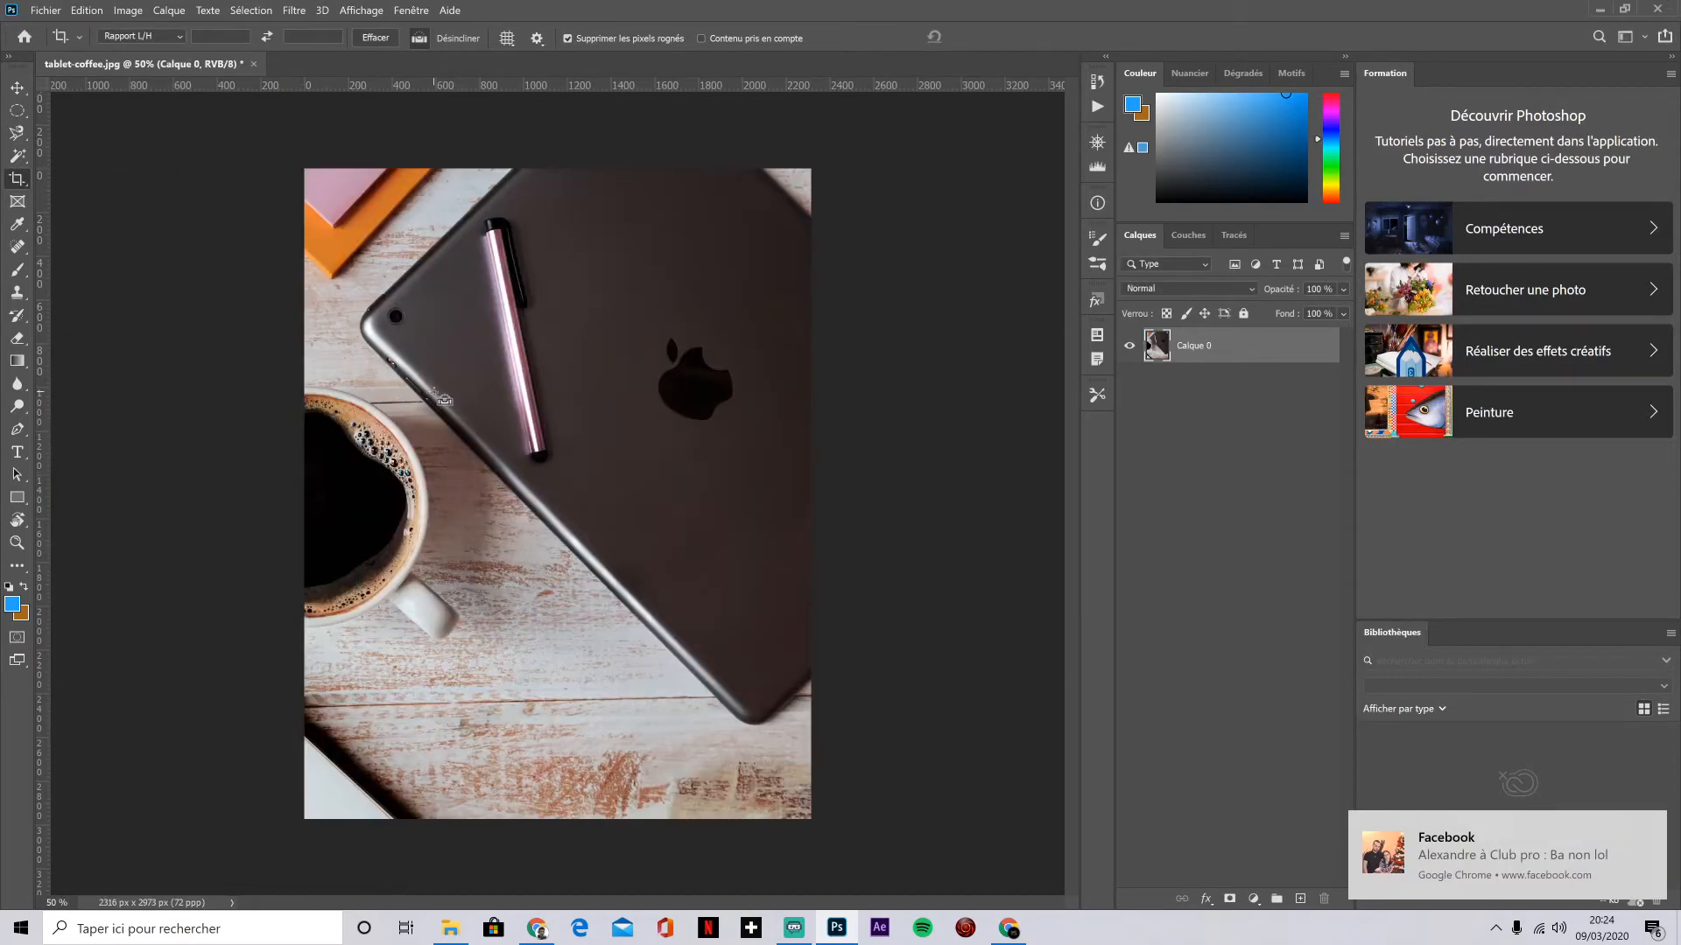
pyautogui.hotkey('ctrl', 'z')
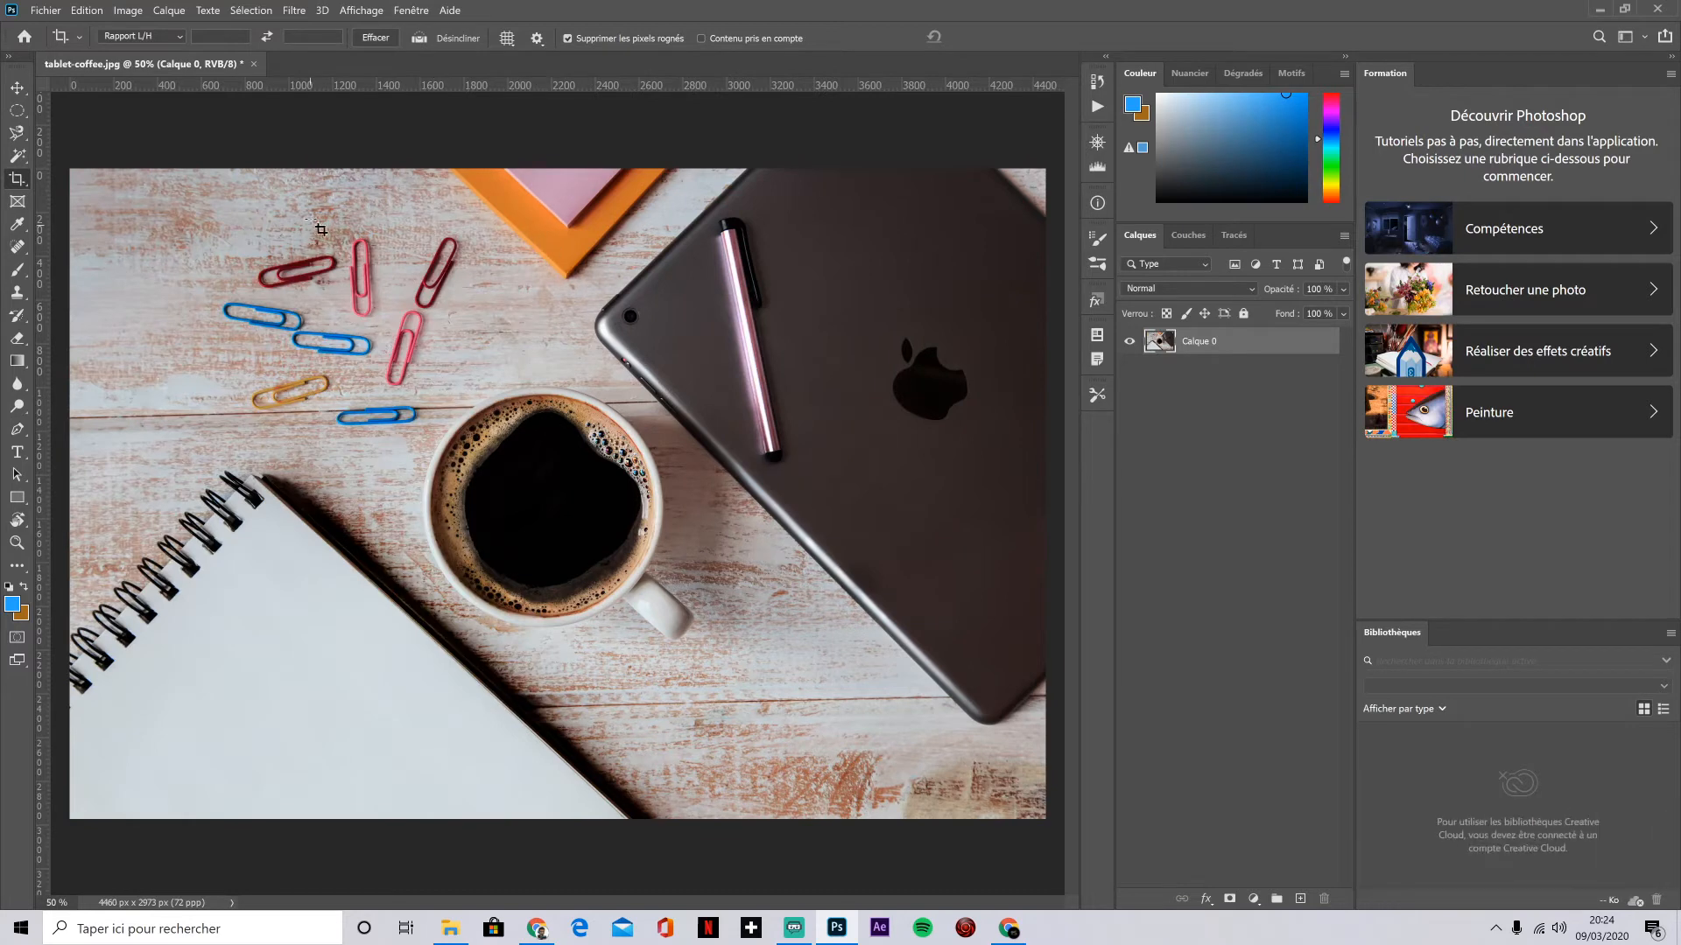
# Step: Crop the photo to a small area at the upper red paper clips, and undo the crop
pyautogui.moveTo(286, 202); pyautogui.dragTo(428, 288)
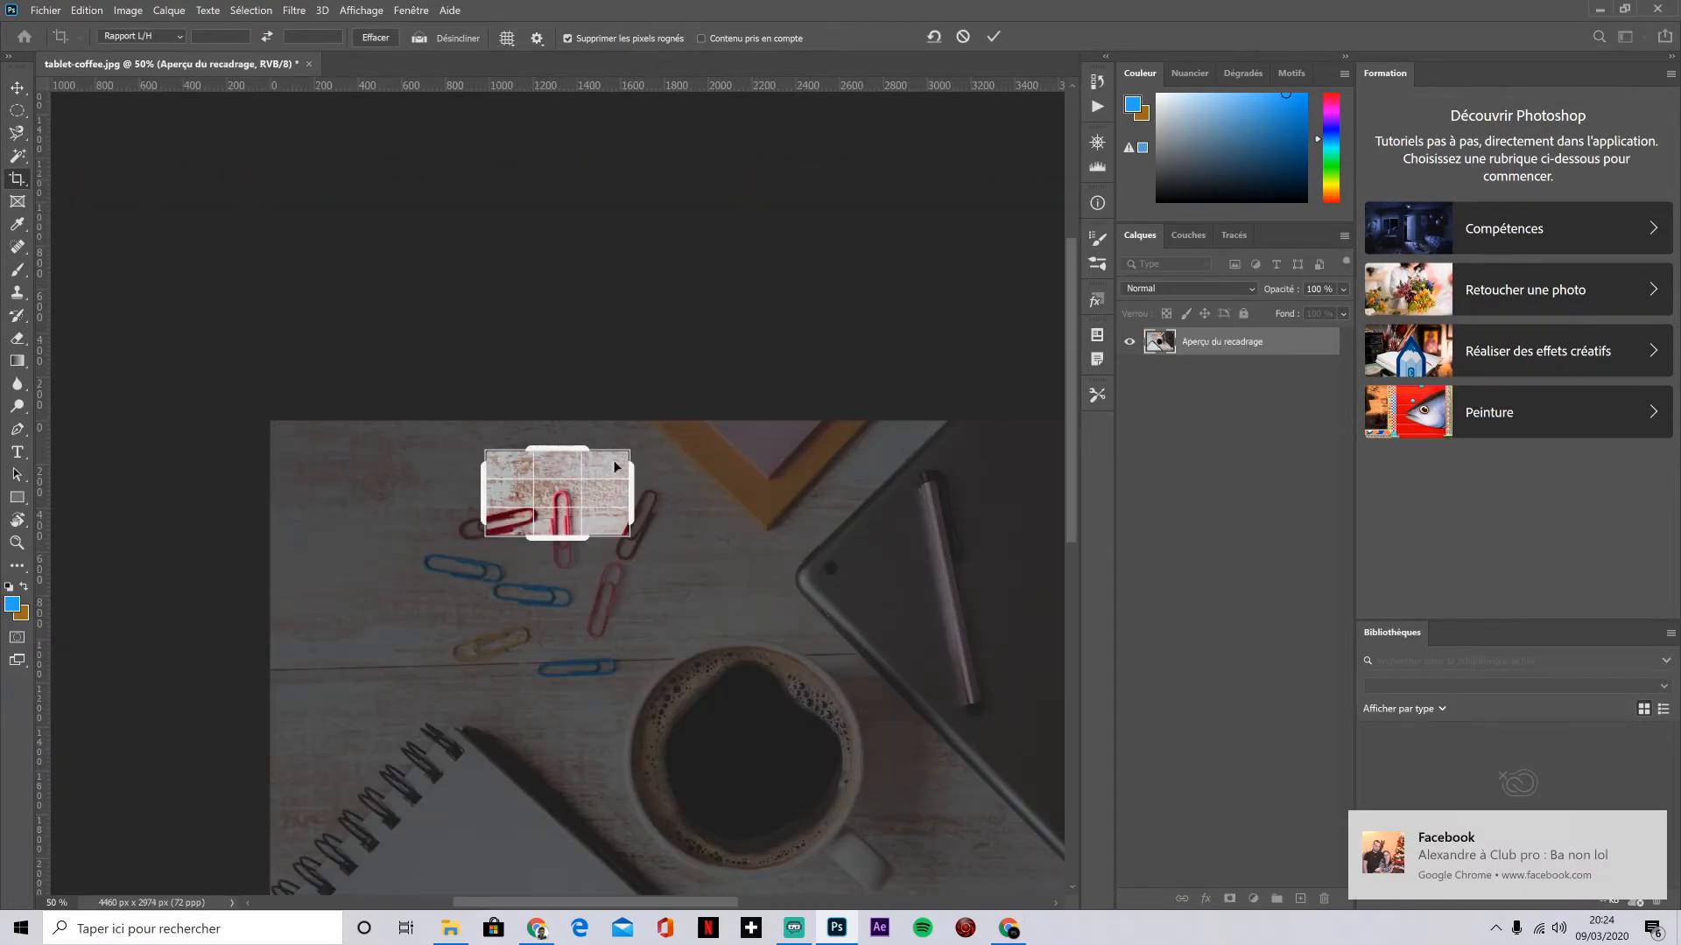
pyautogui.press('Return')
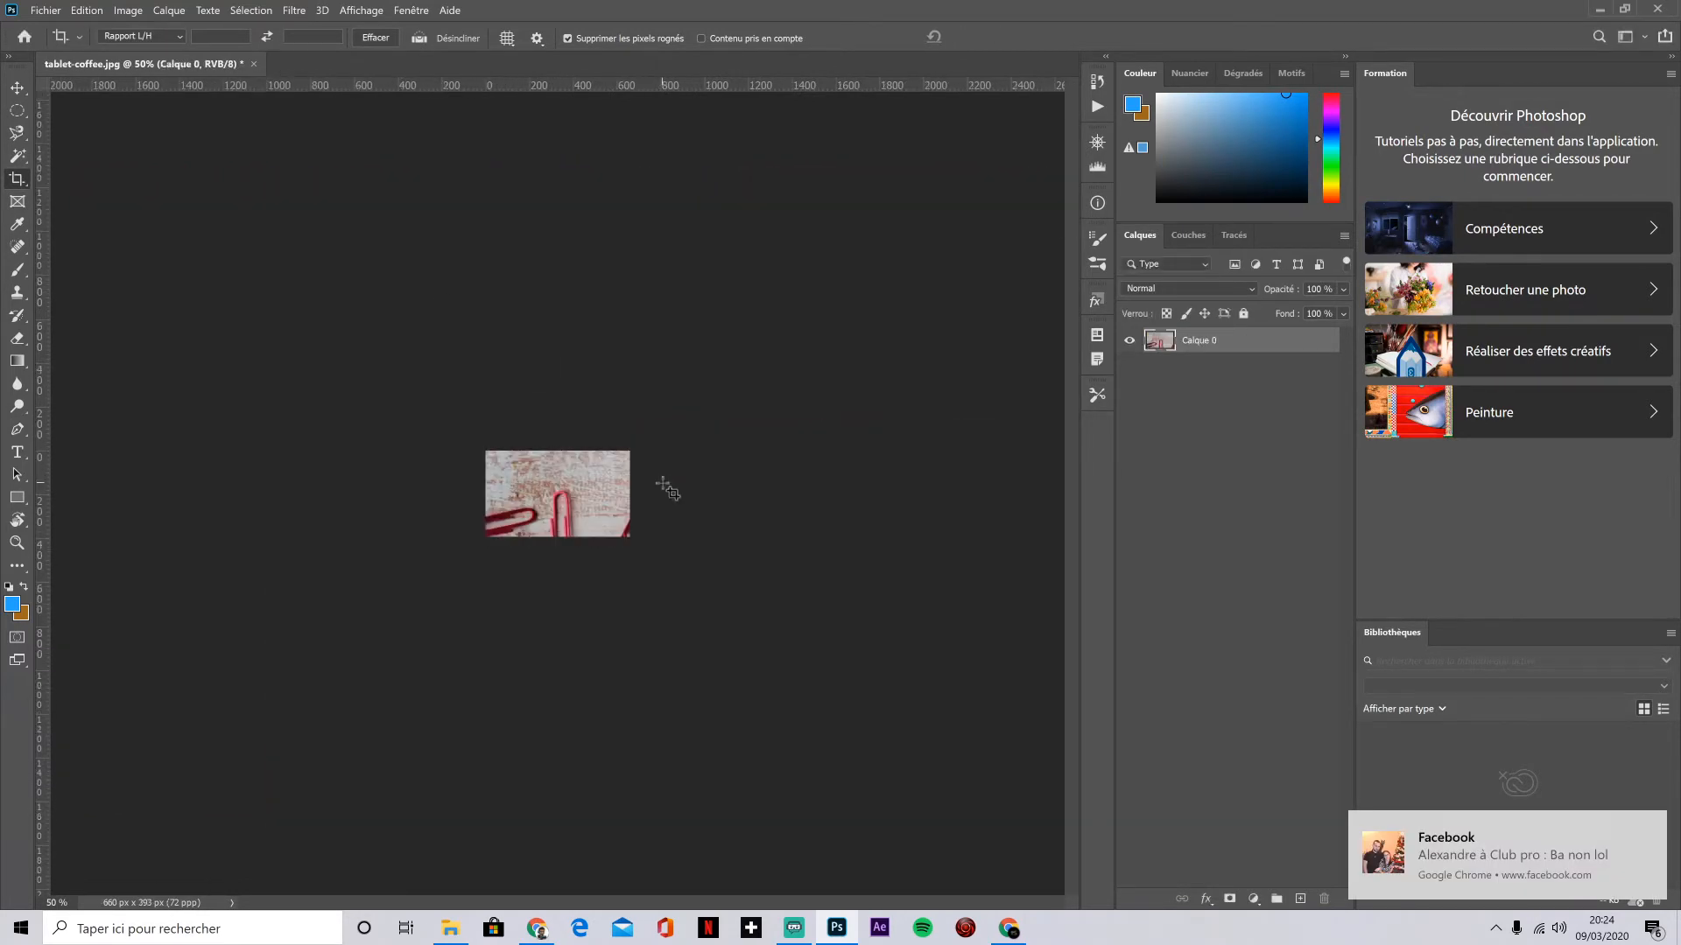
pyautogui.press('ctrl')
pyautogui.hotkey('ctrl', 'z')
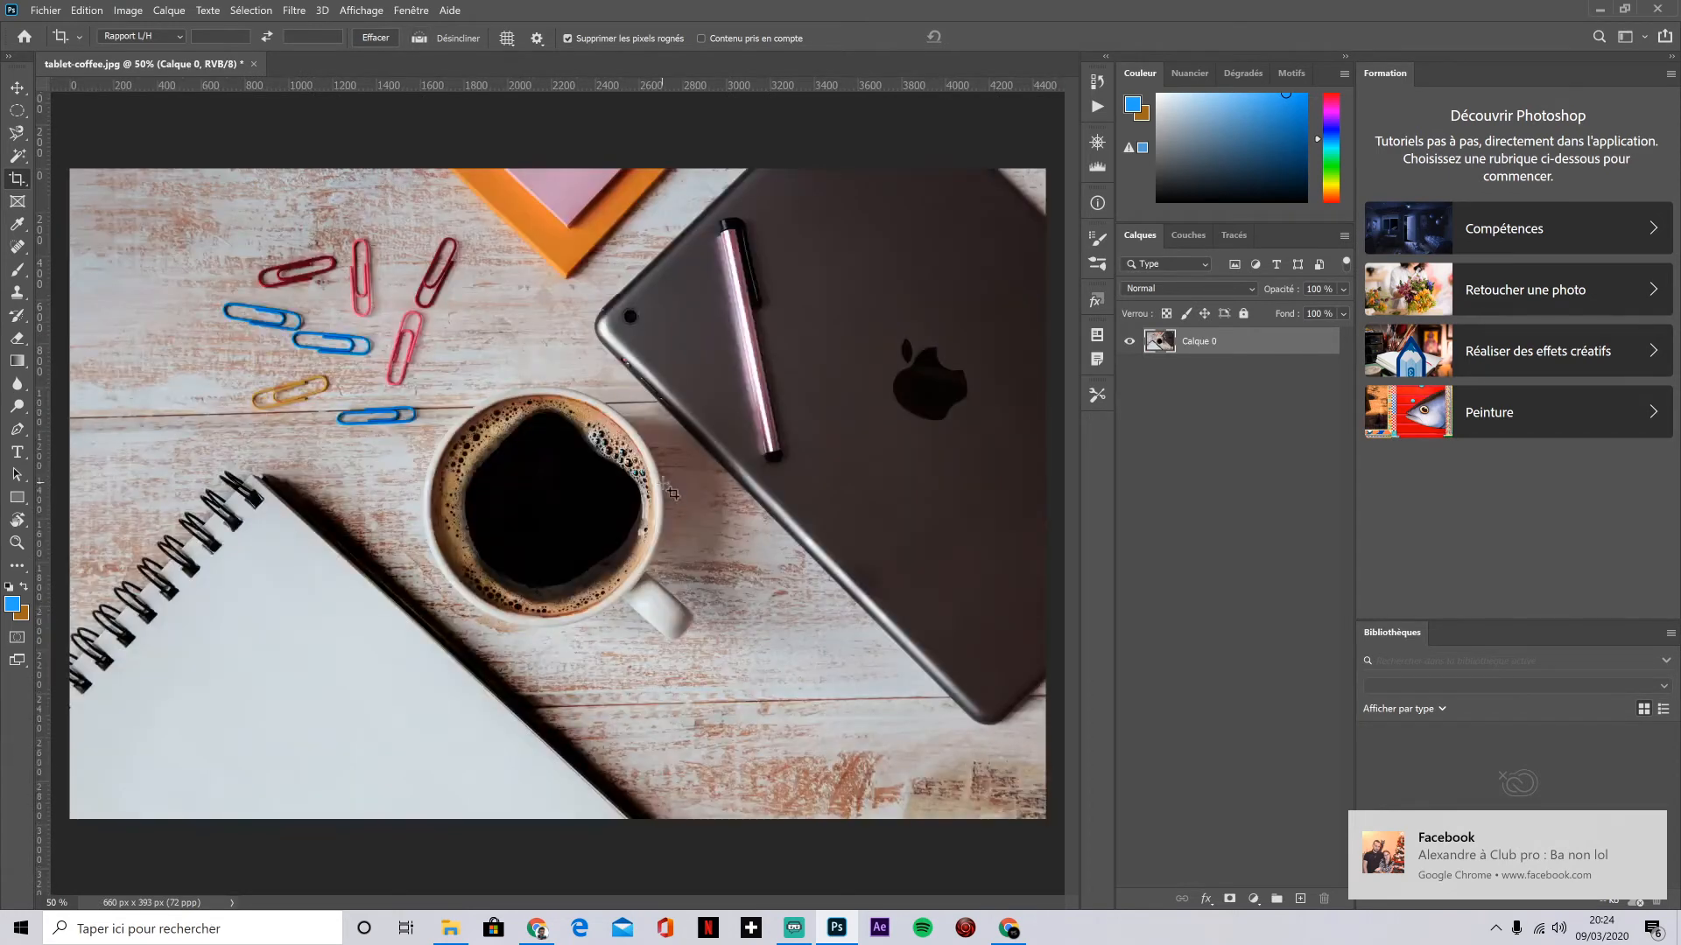
pyautogui.rightClick(18, 178)
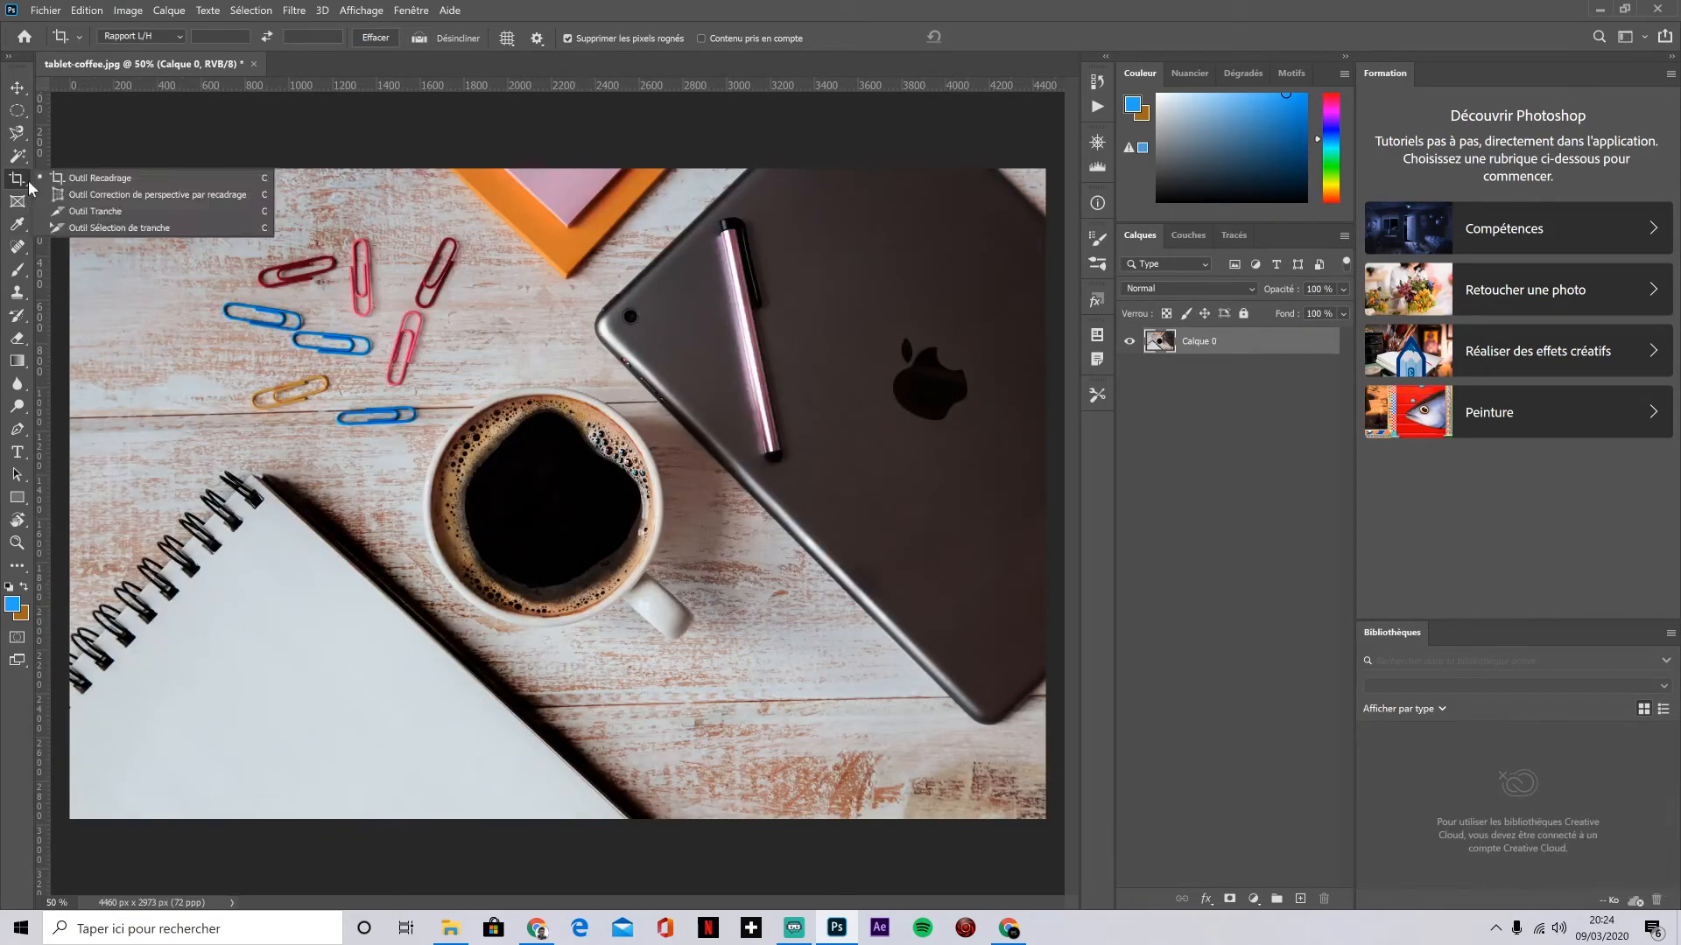
# Step: Sample the white notebook page as the foreground colour with the Eyedropper and check its hex code in the colour picker
pyautogui.click(19, 202)
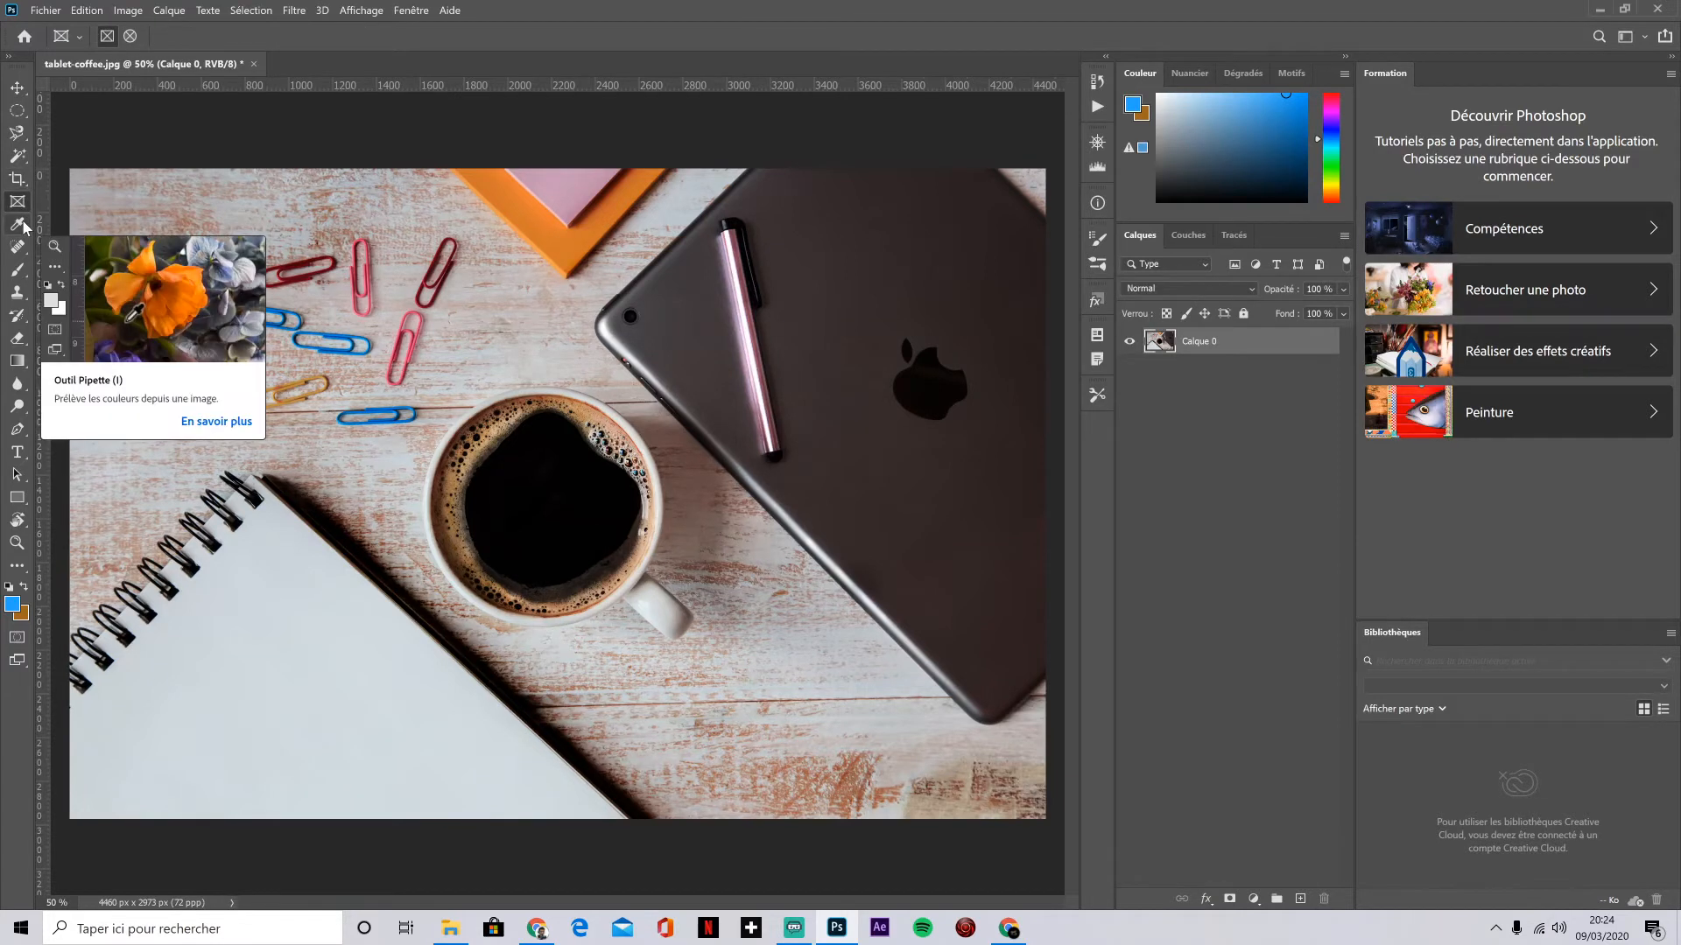
pyautogui.click(23, 226)
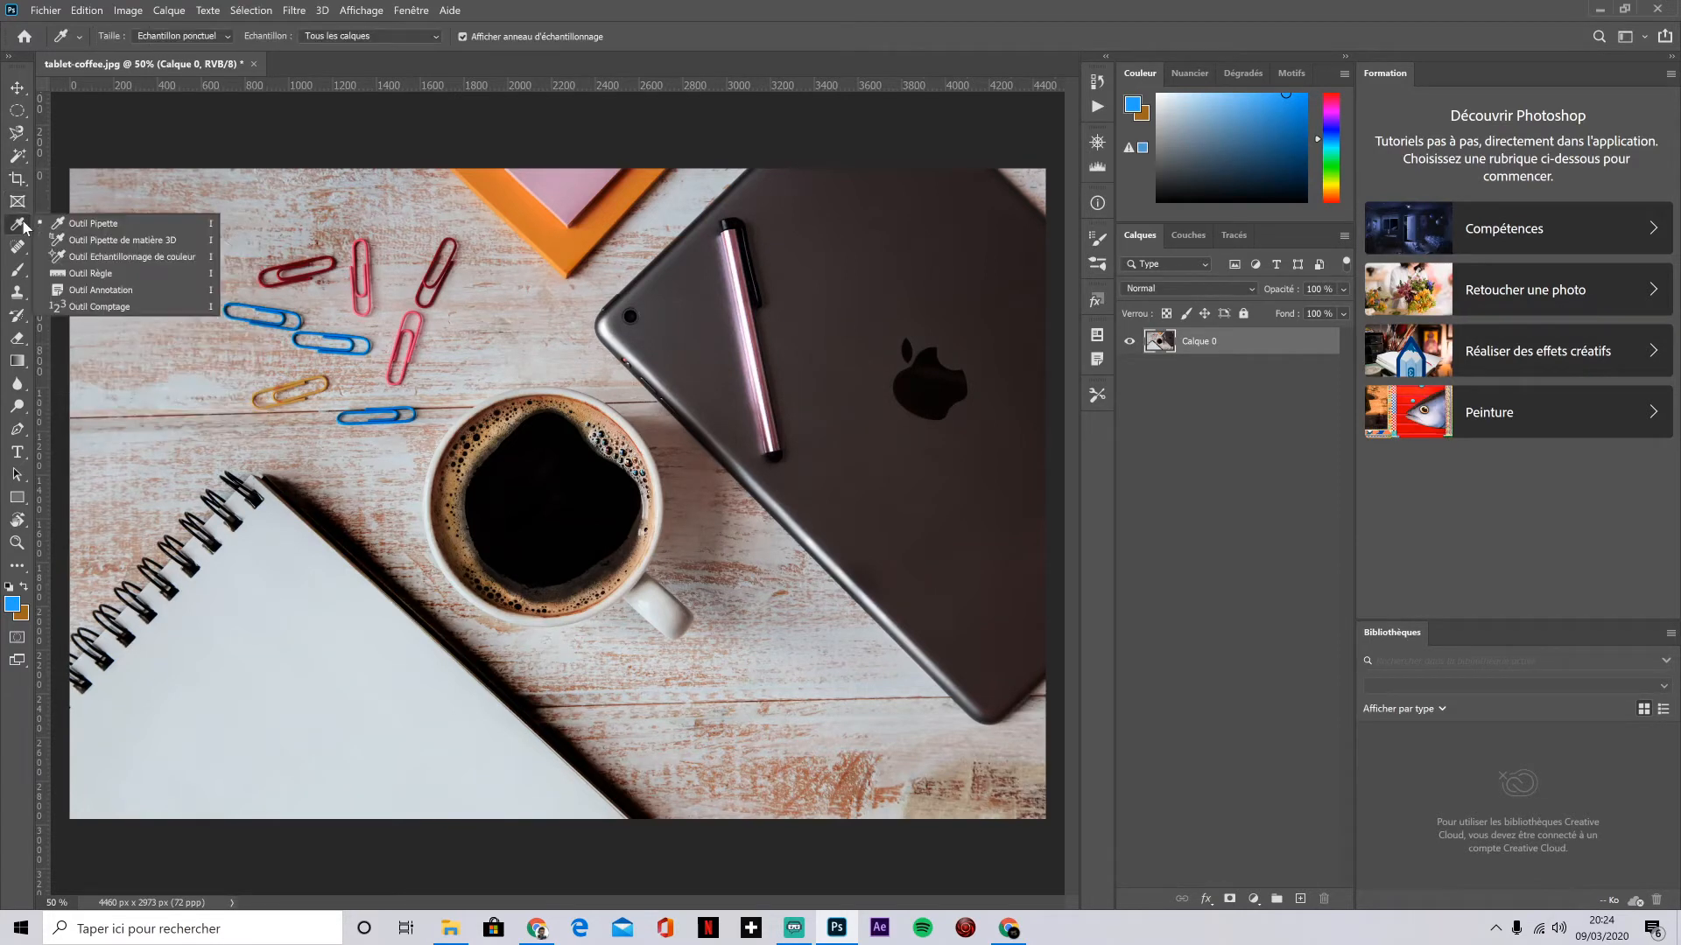
pyautogui.click(129, 223)
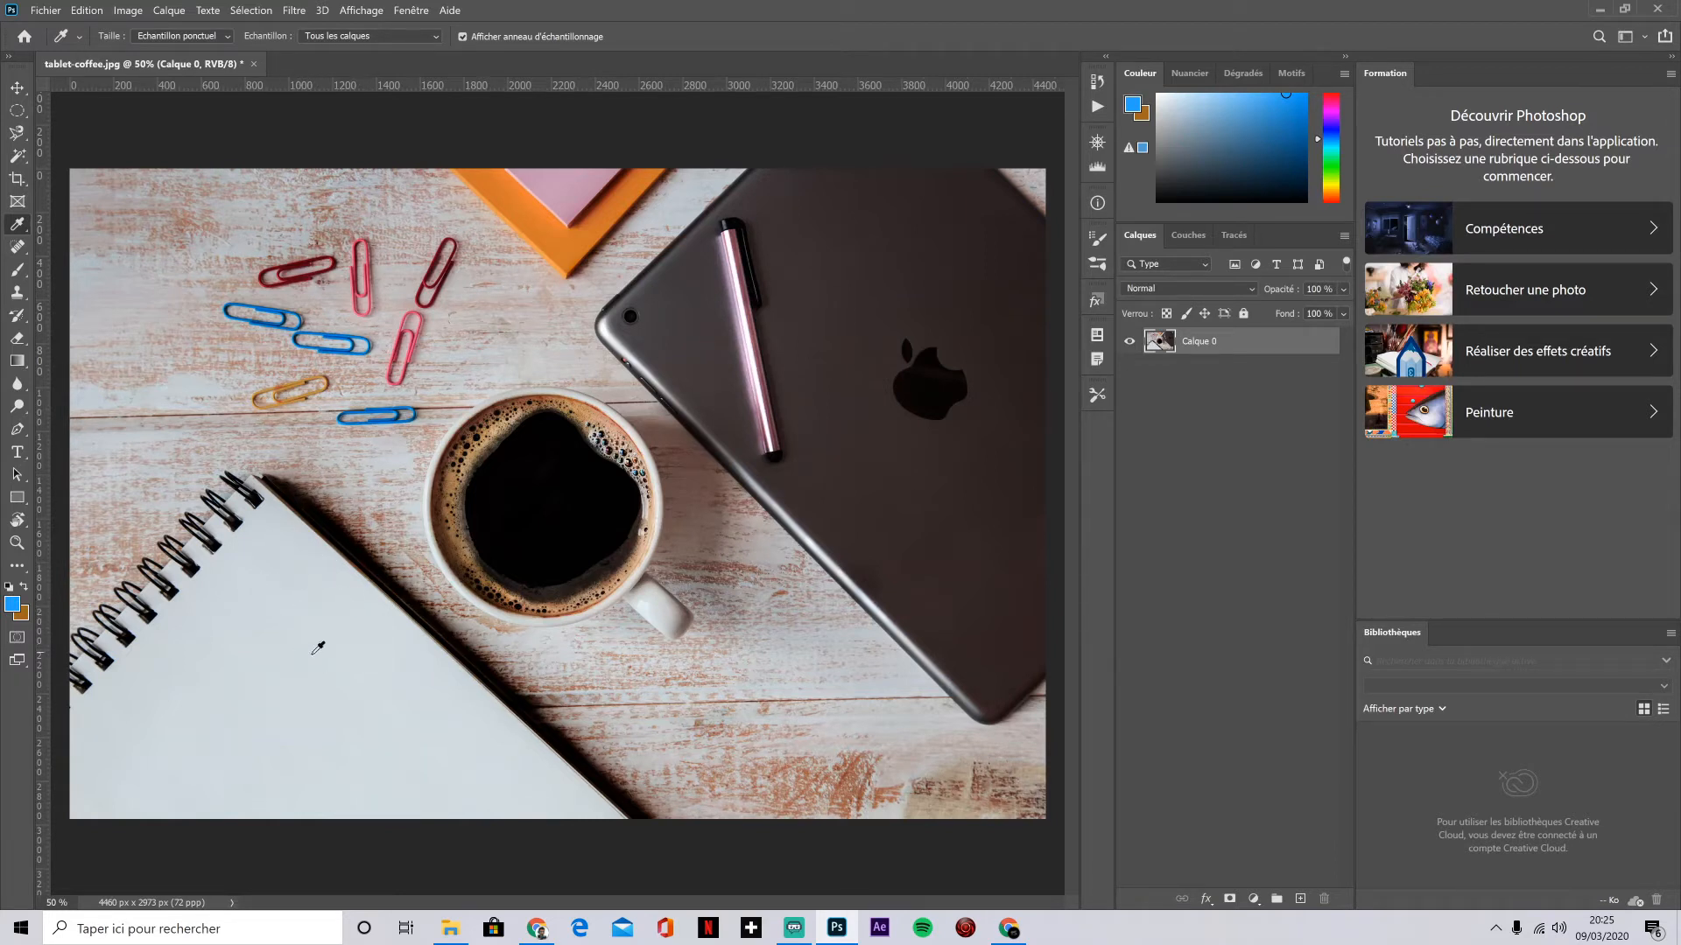
pyautogui.click(281, 579)
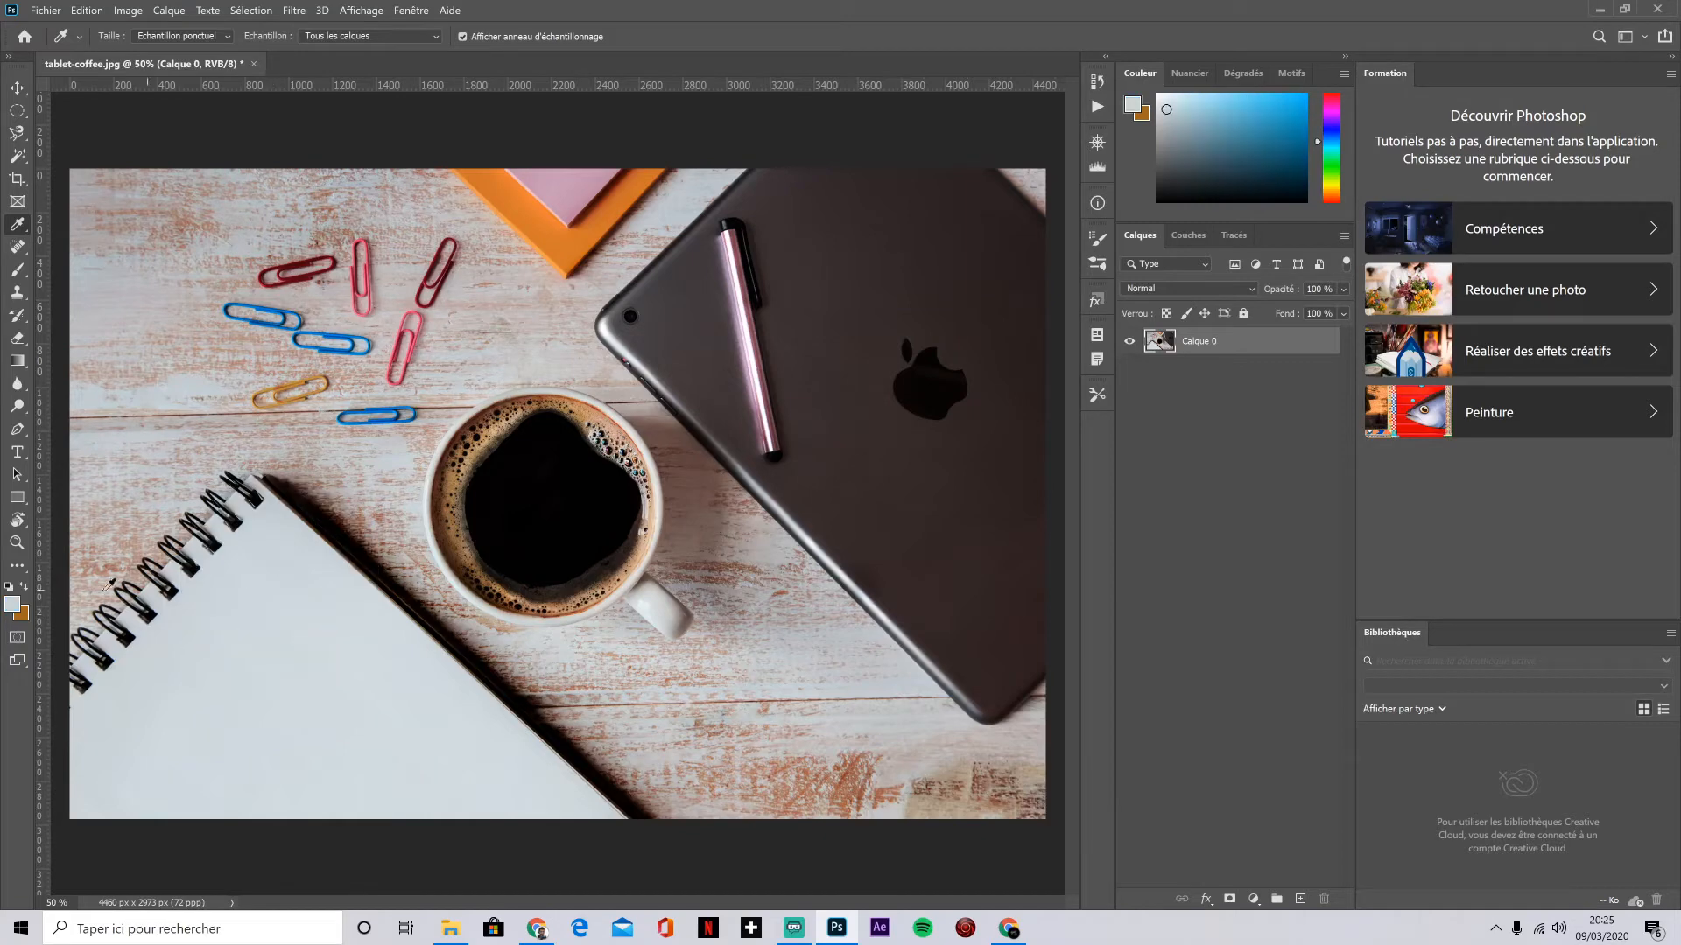
pyautogui.click(12, 604)
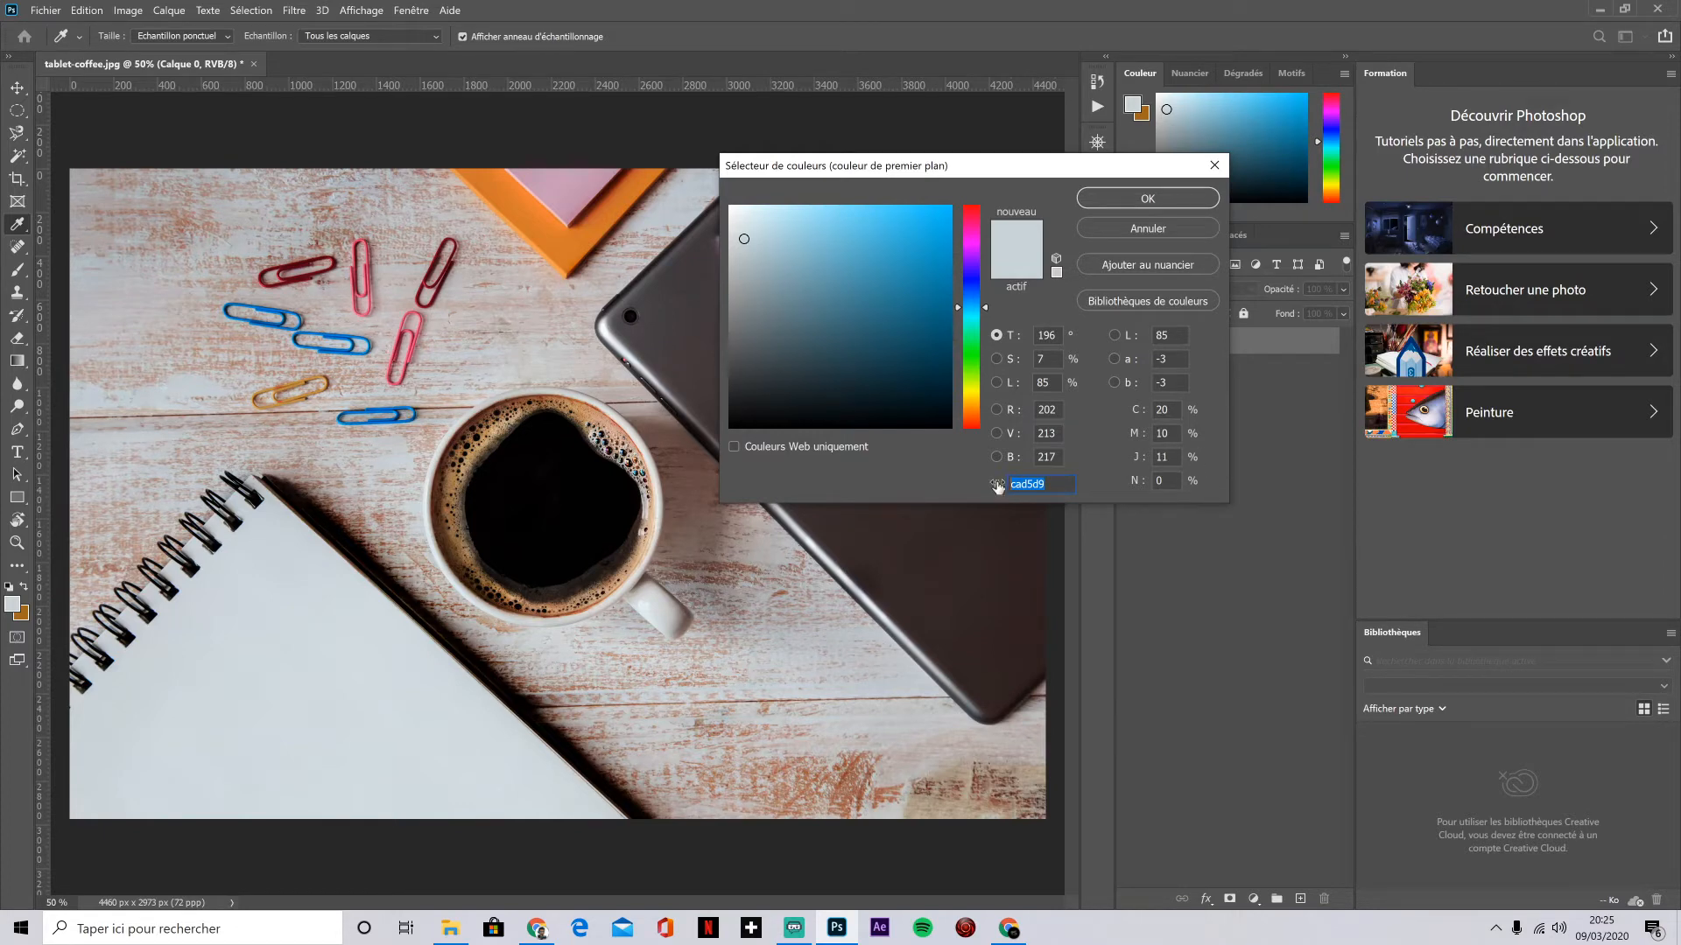
pyautogui.click(1183, 226)
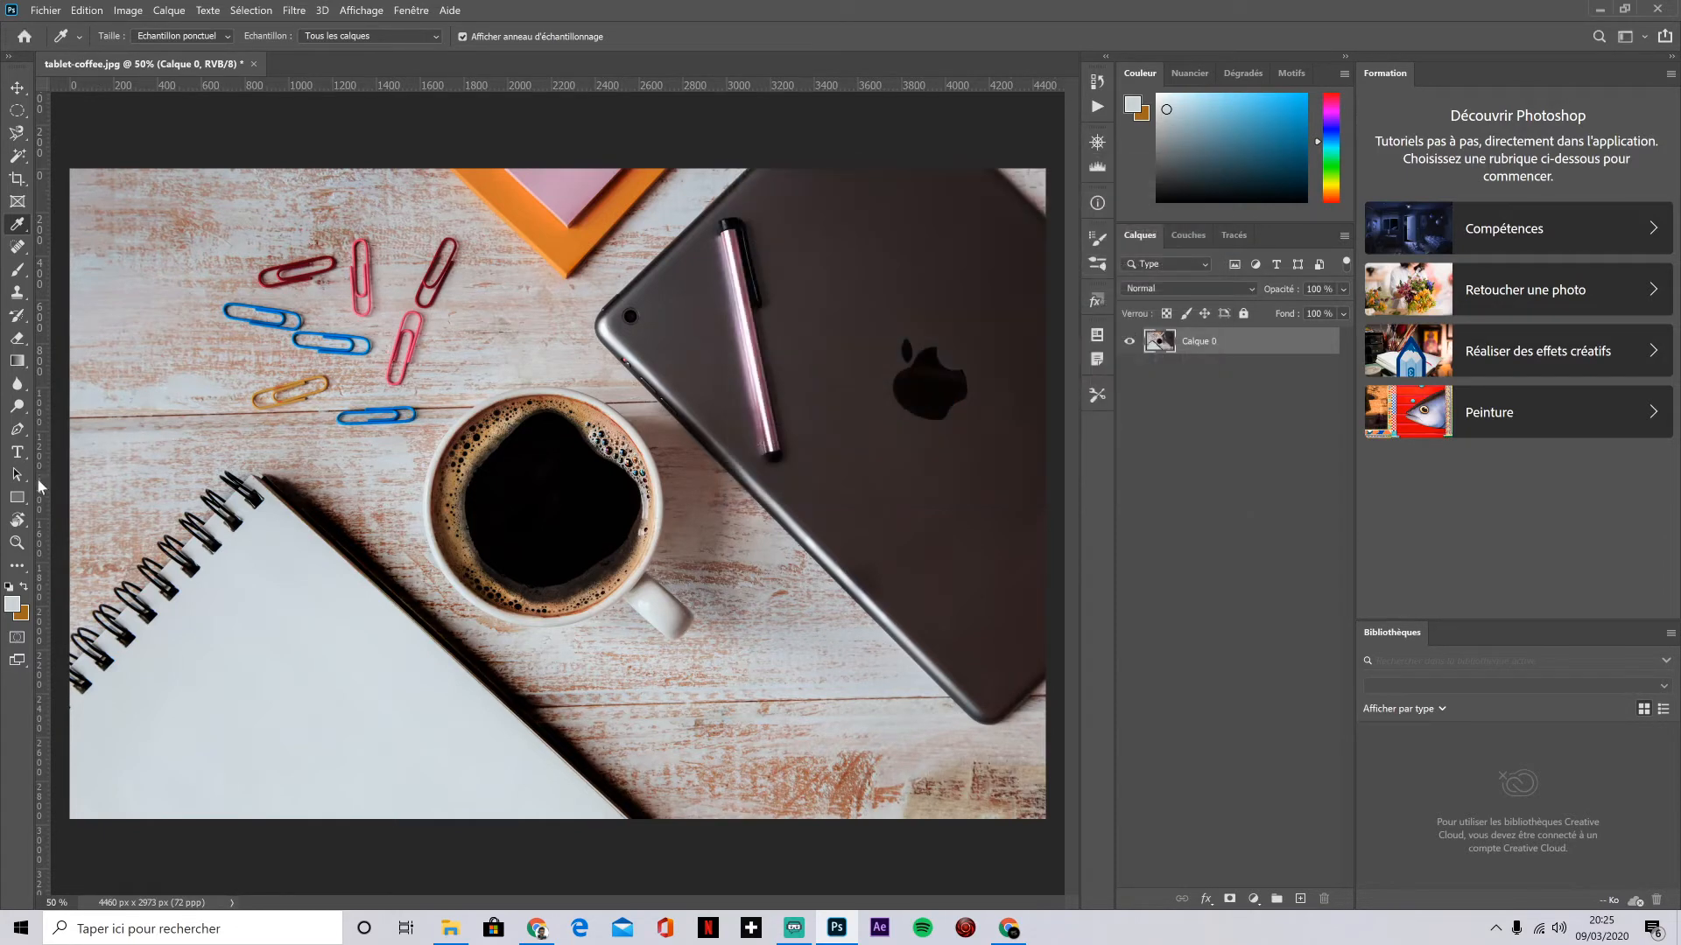
# Step: Sample the pink paper as the foreground colour and view its code in the colour picker
pyautogui.rightClick(32, 228)
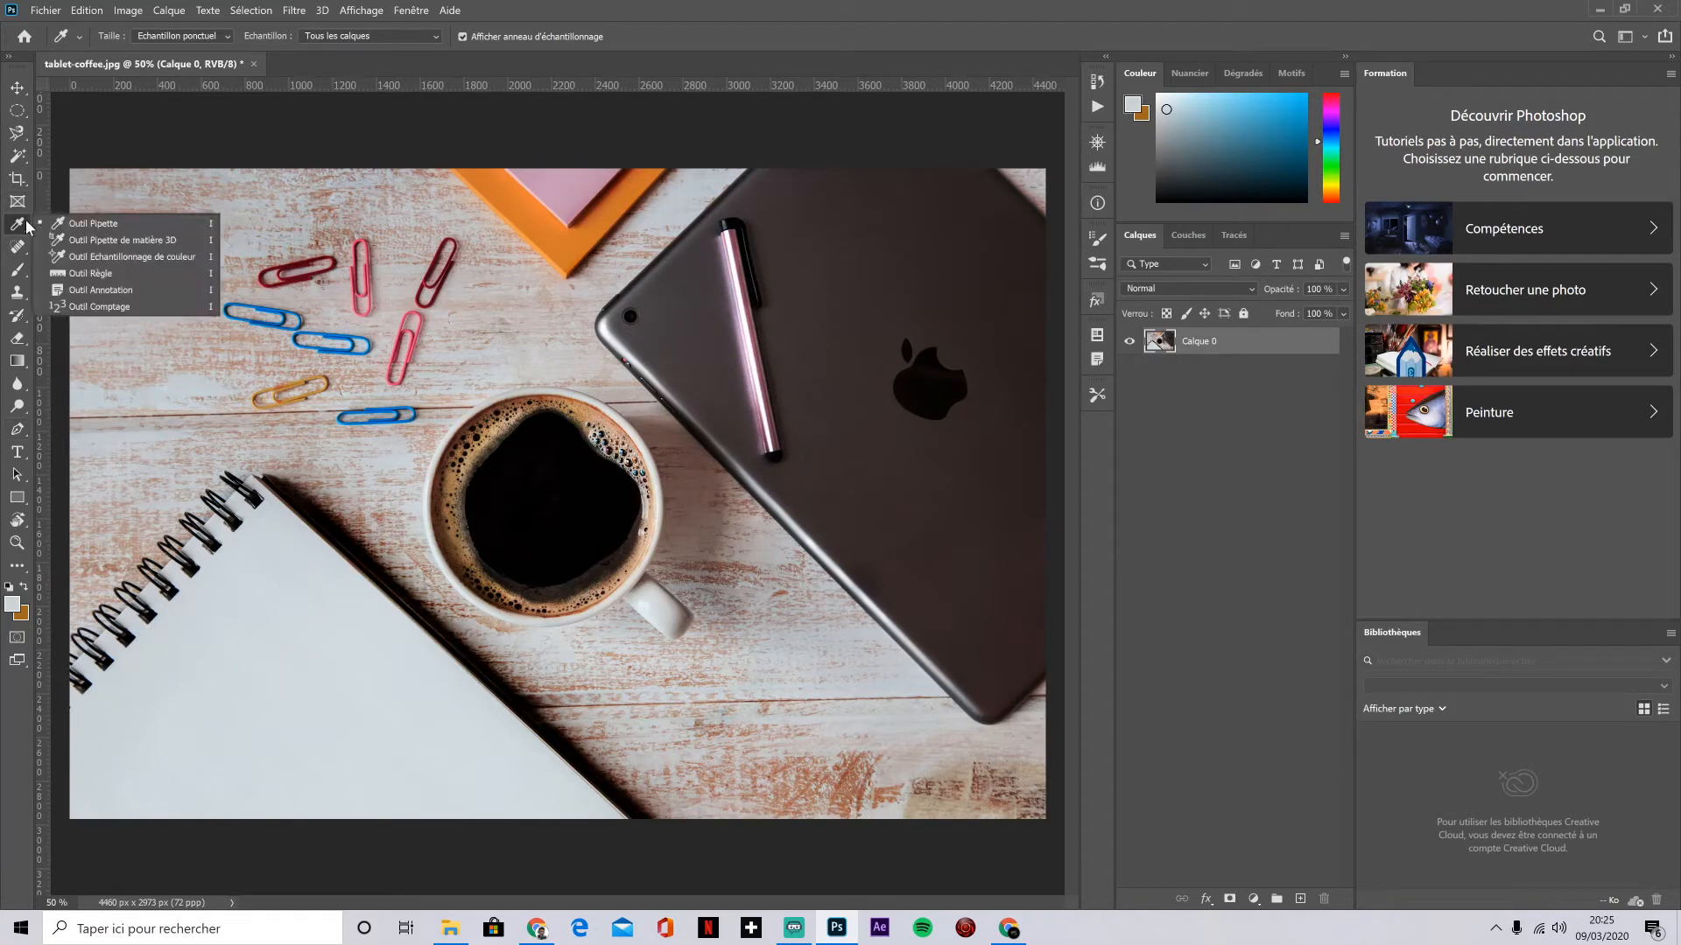
pyautogui.click(708, 7)
pyautogui.click(579, 188)
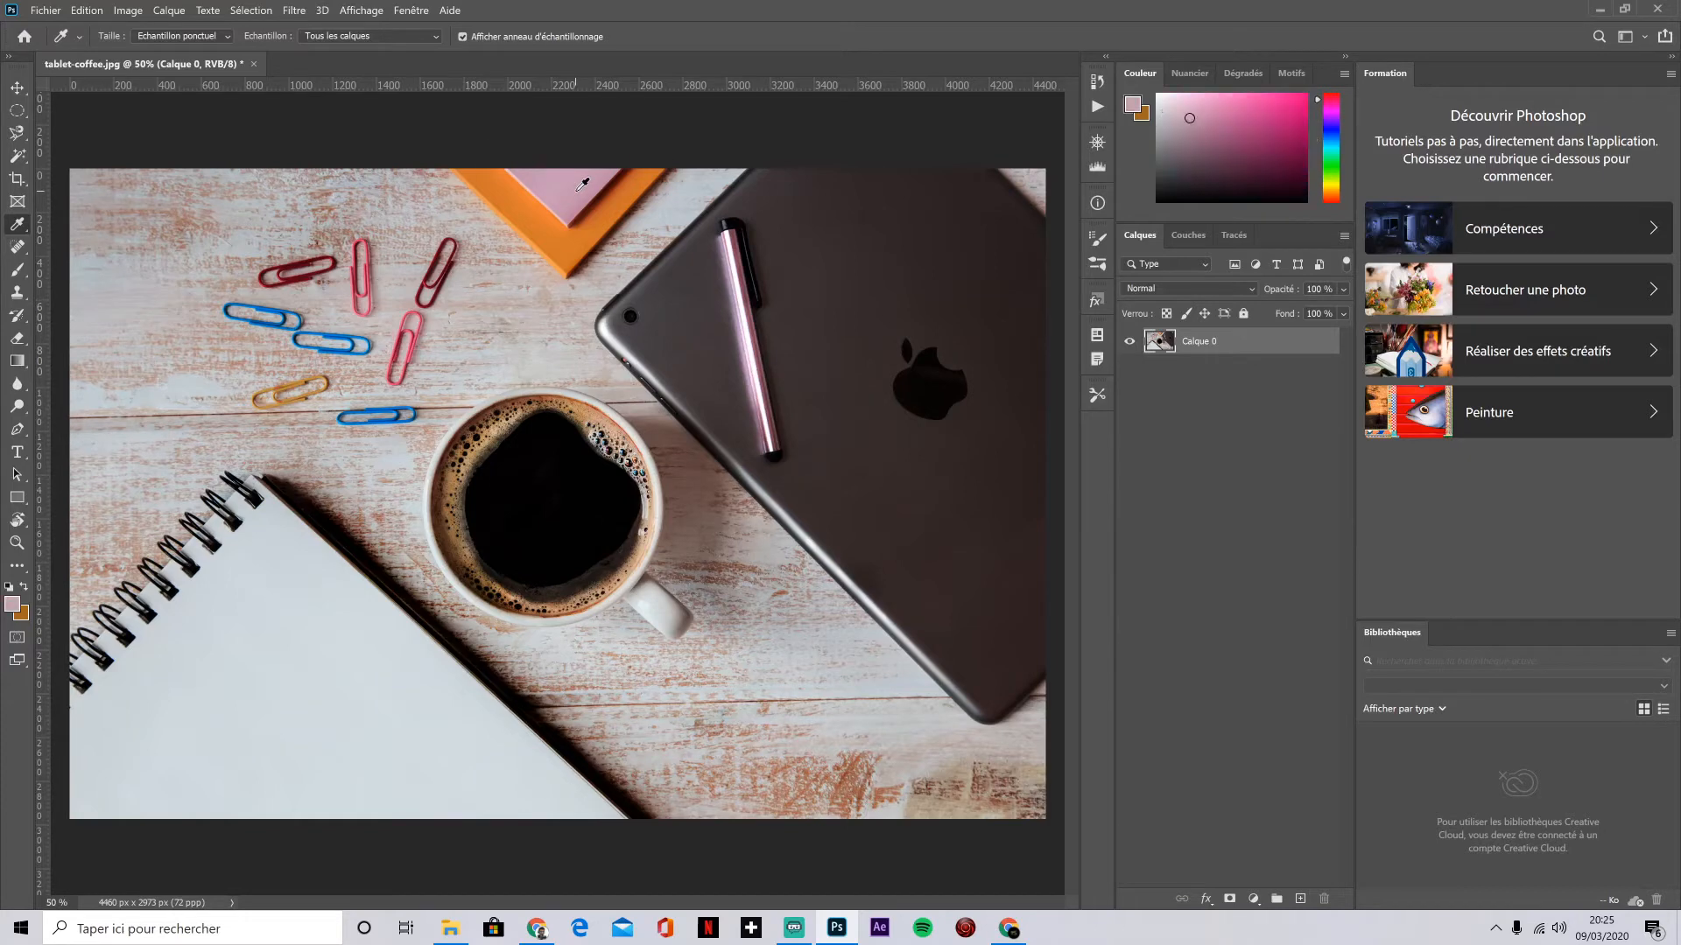
pyautogui.click(13, 606)
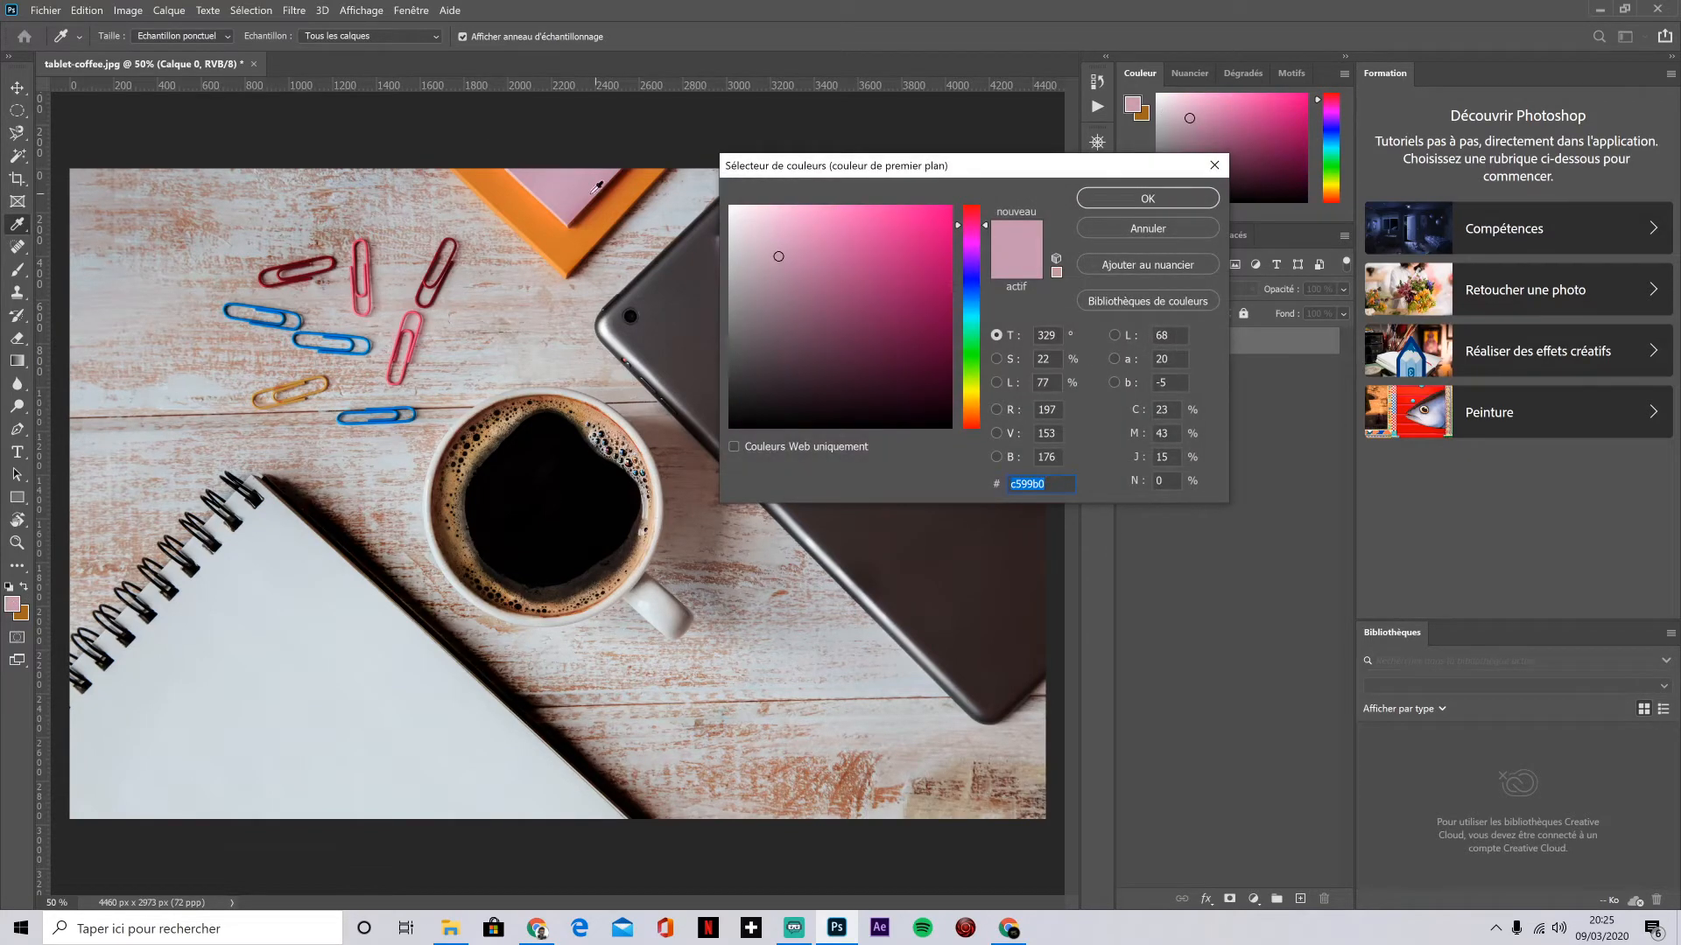
pyautogui.click(1110, 225)
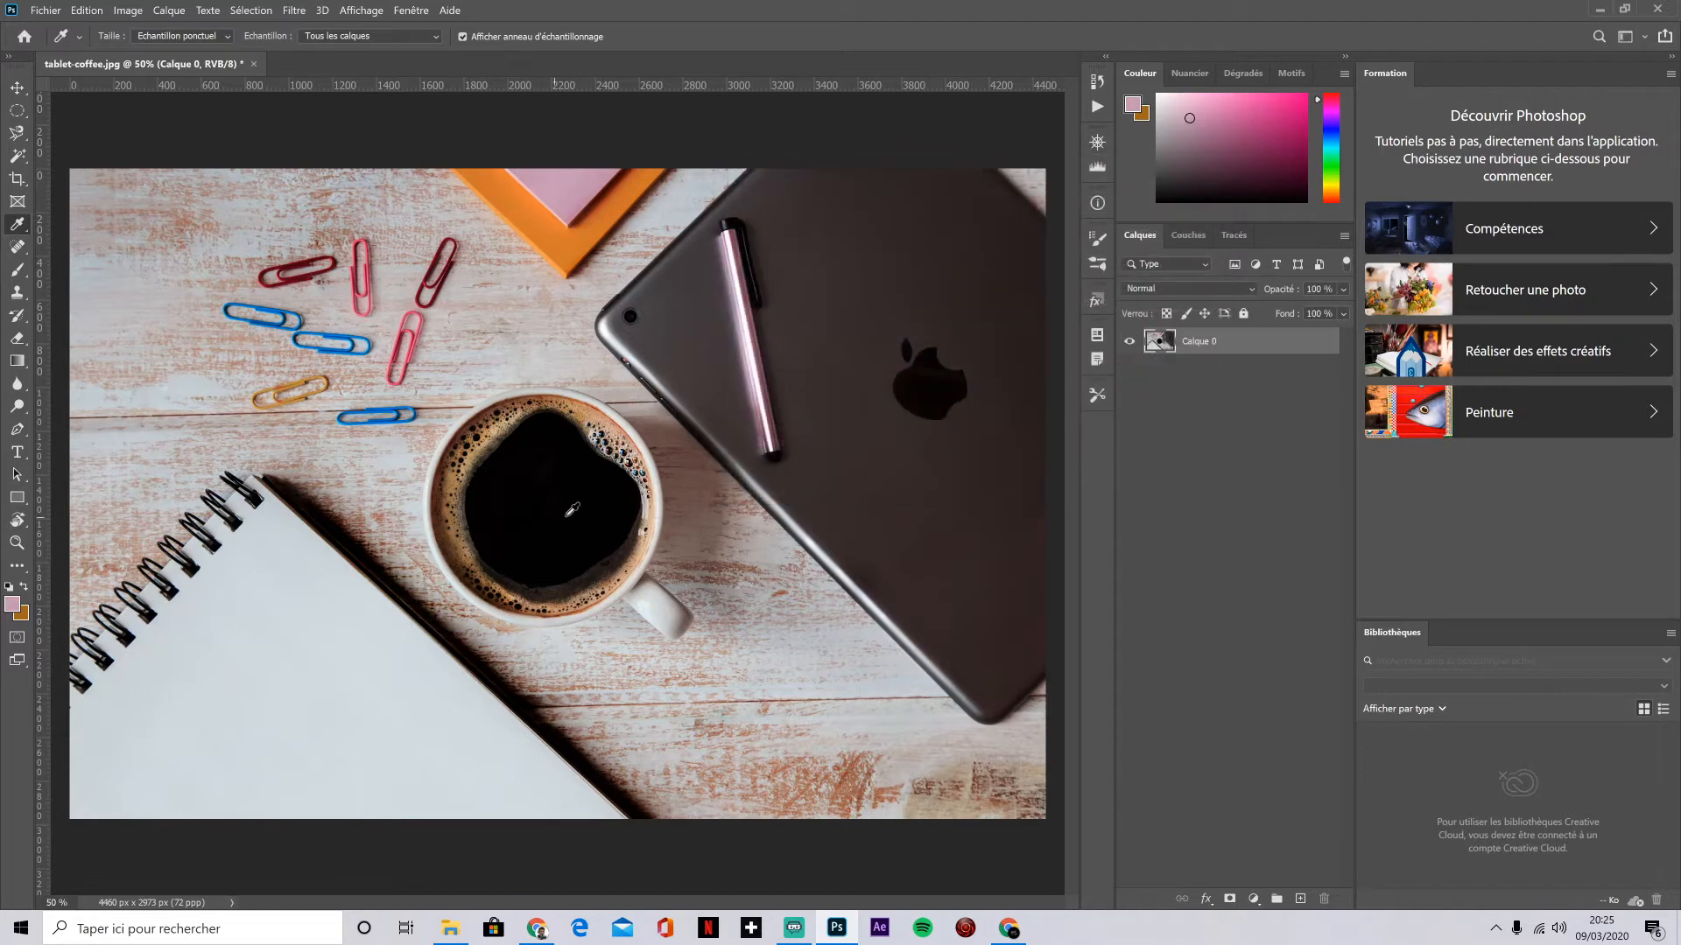
# Step: Sample the black coffee as the foreground colour and view its values in the colour picker
pyautogui.click(538, 491)
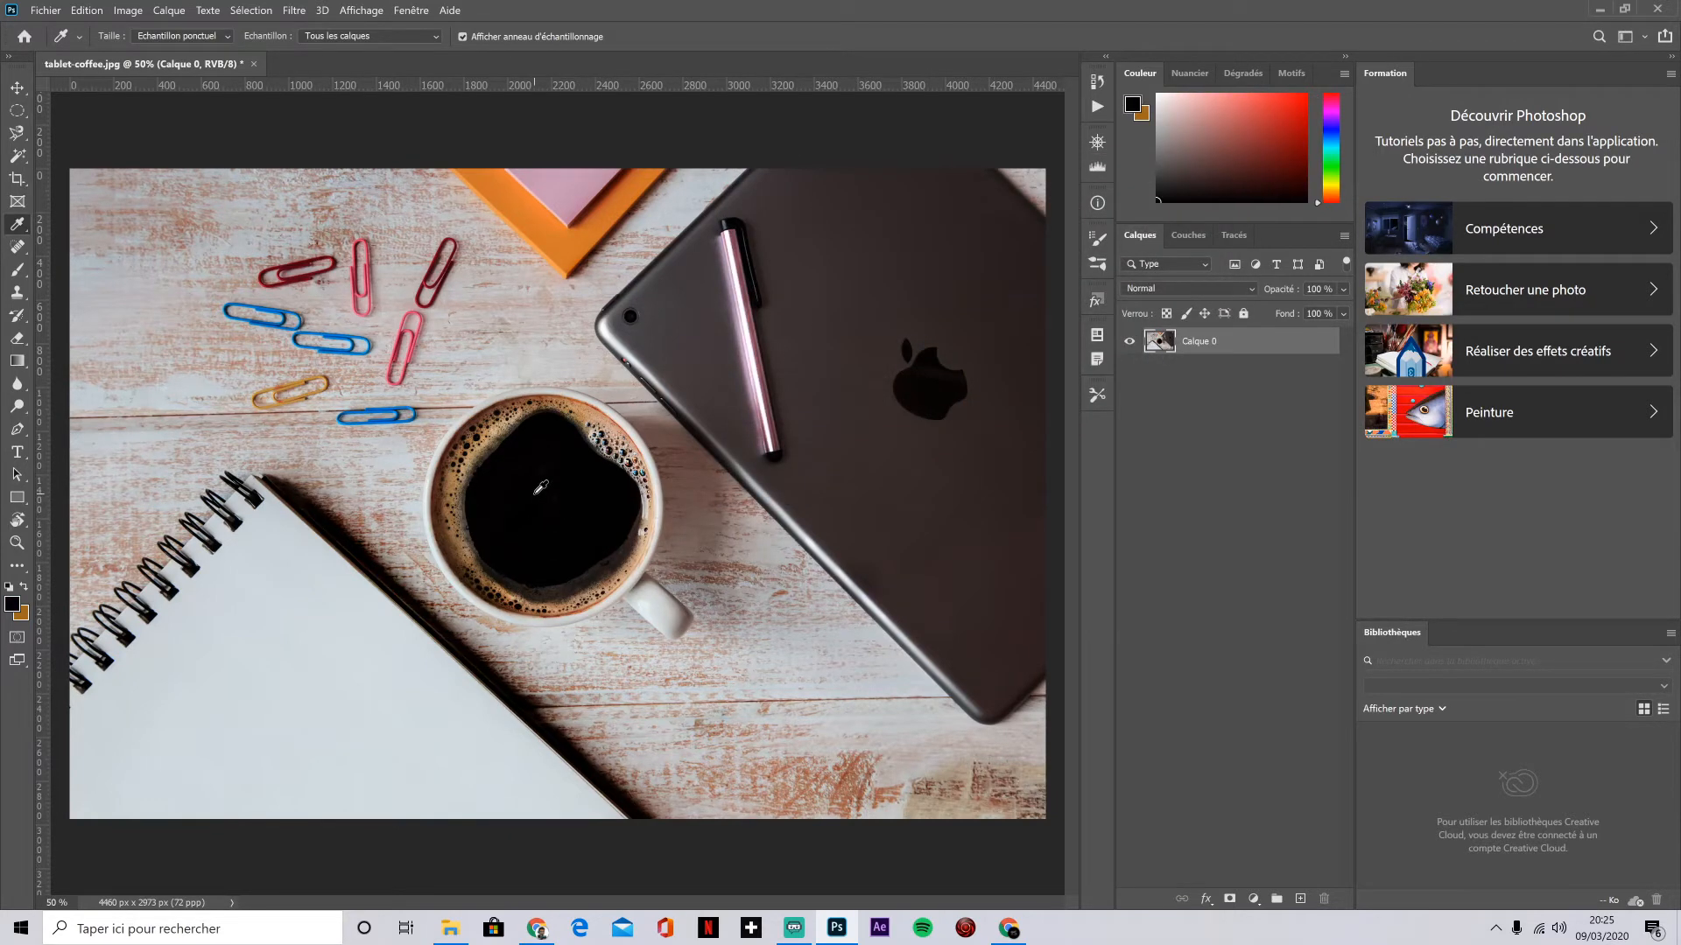
pyautogui.click(12, 604)
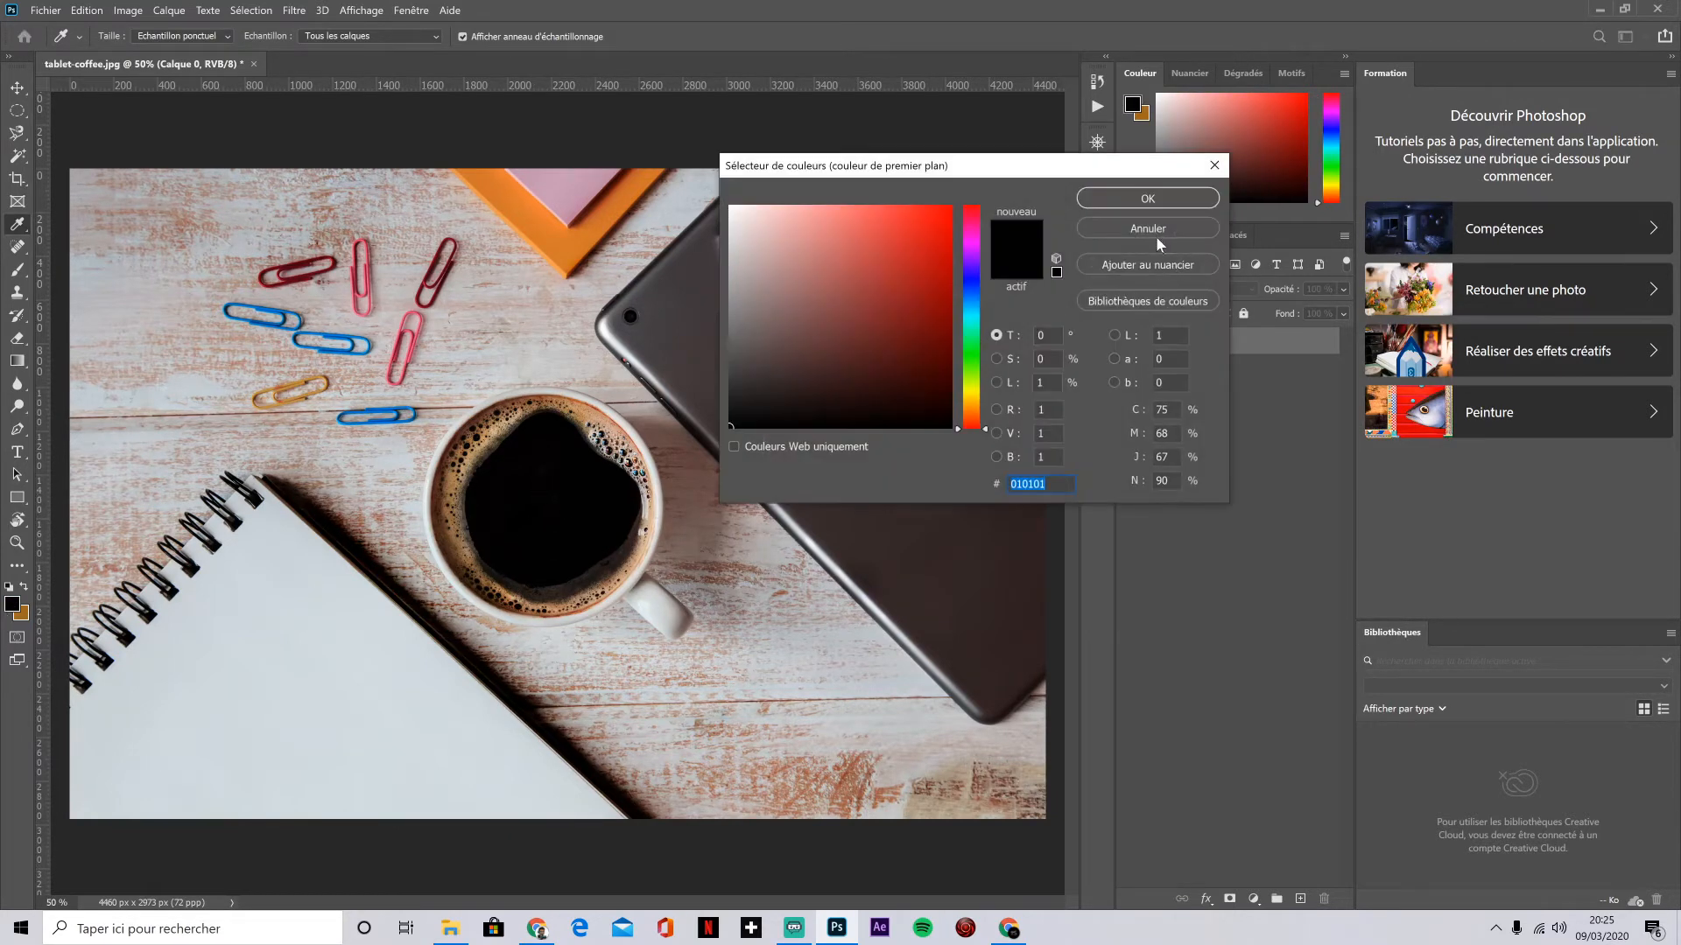
pyautogui.click(1148, 227)
# Step: Sample the light brown coffee foam at the cup's edge as the foreground colour, a37d56, and accept it in the colour picker
pyautogui.click(451, 479)
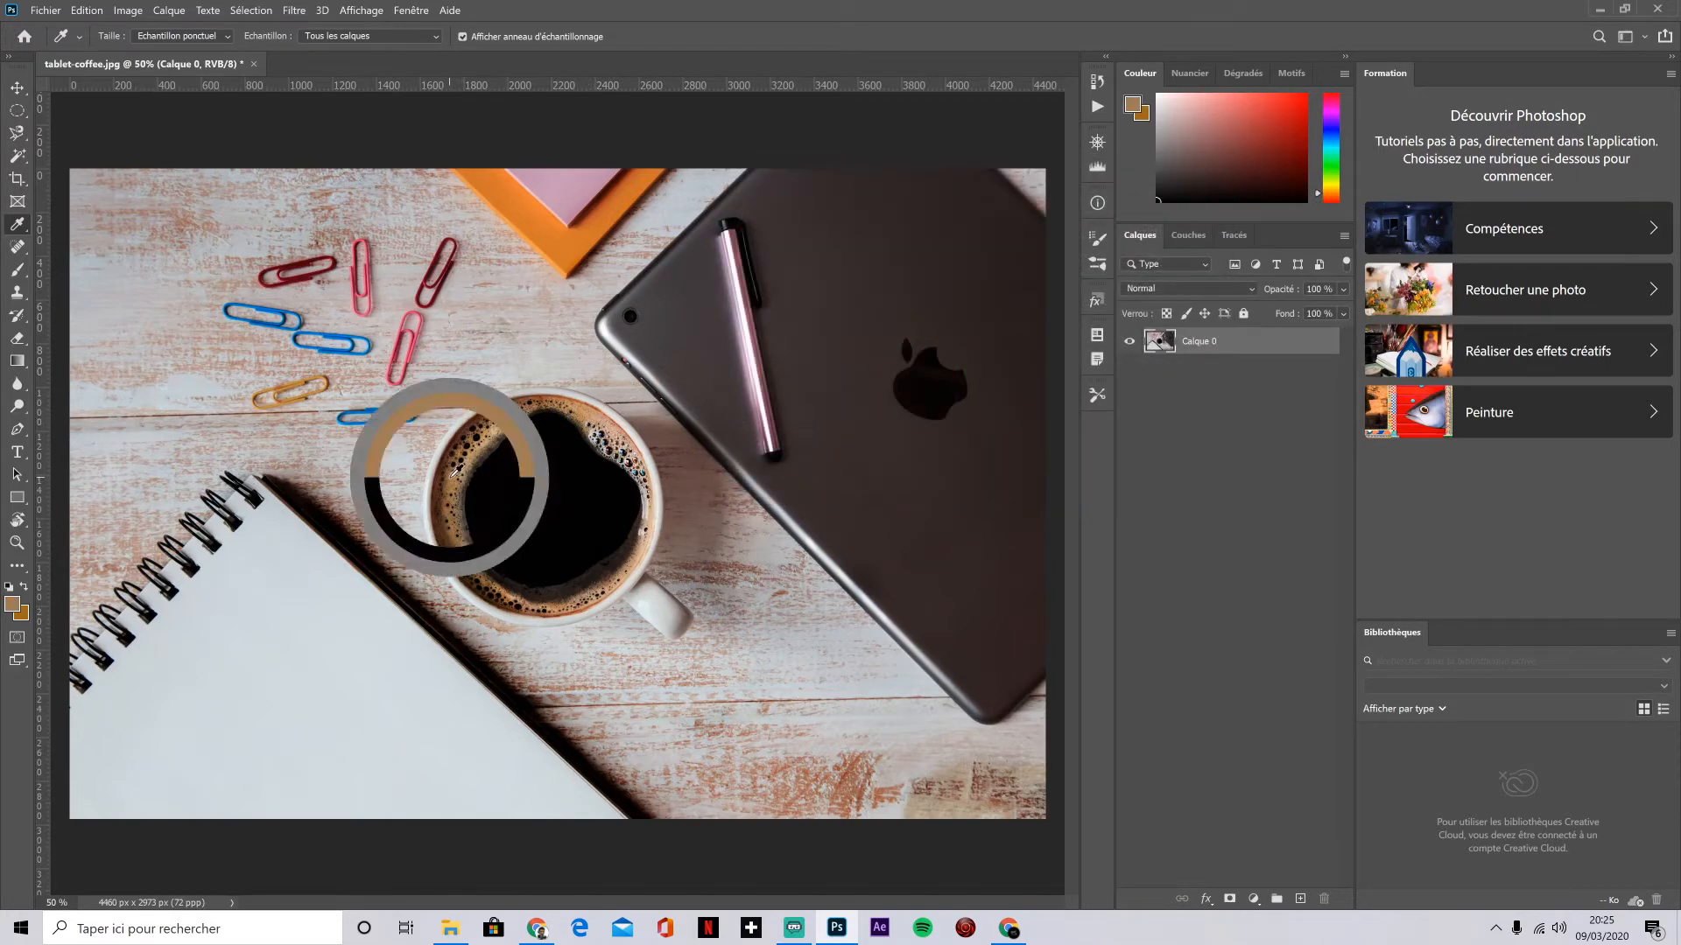
pyautogui.click(14, 603)
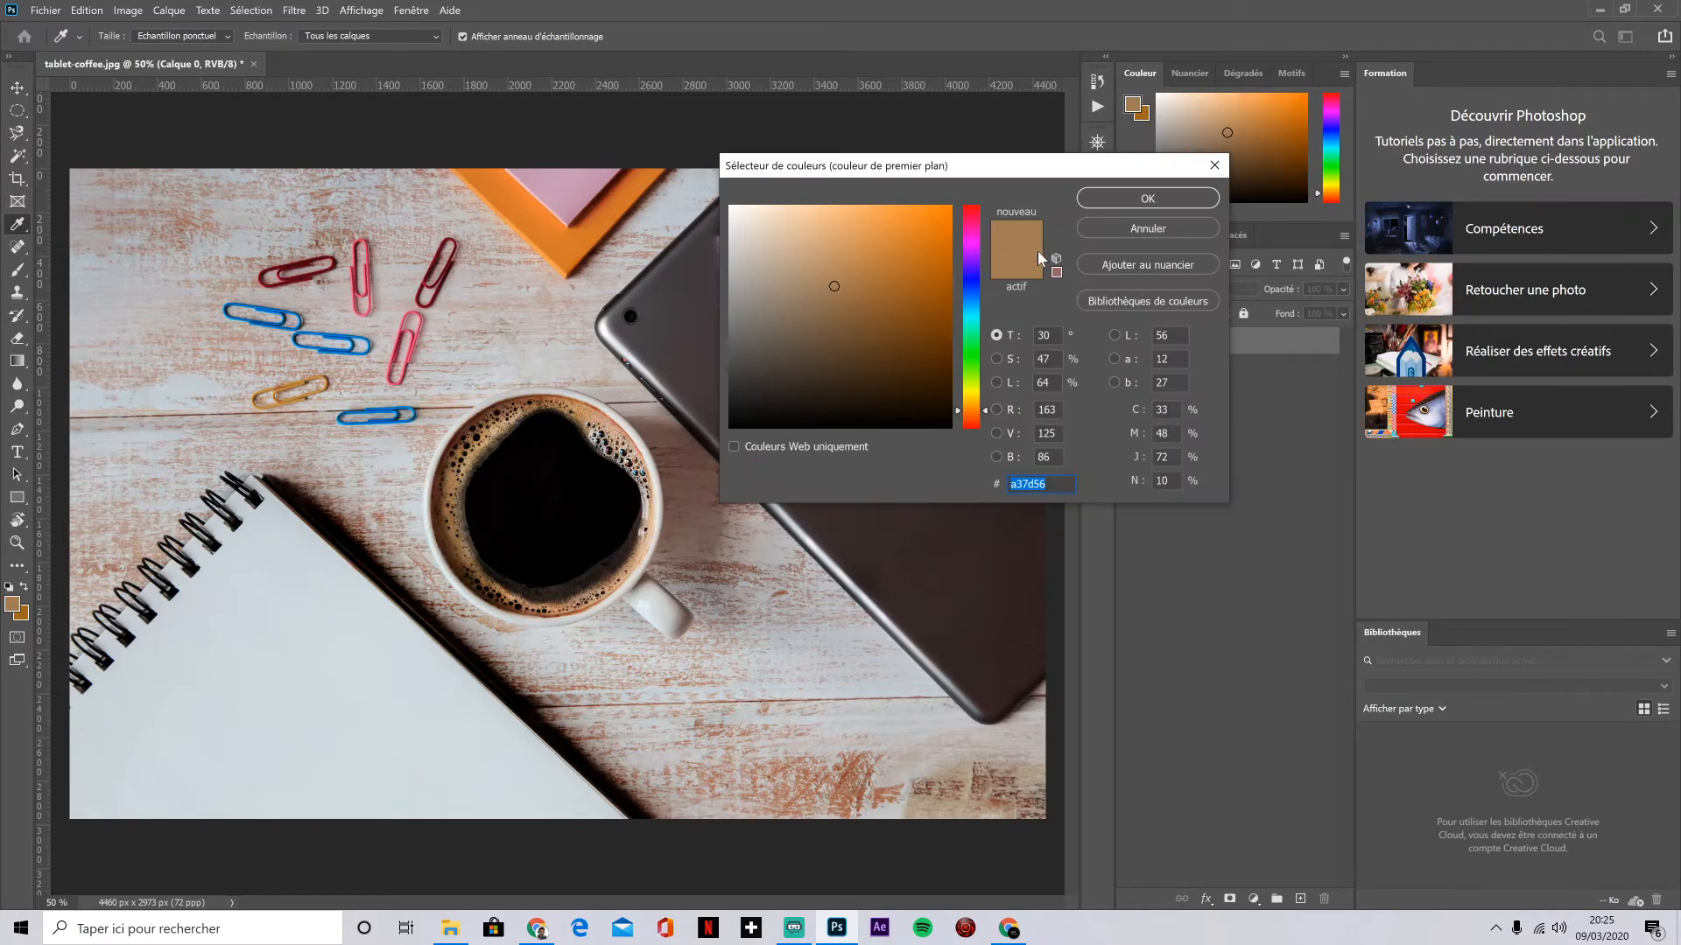
pyautogui.click(1147, 199)
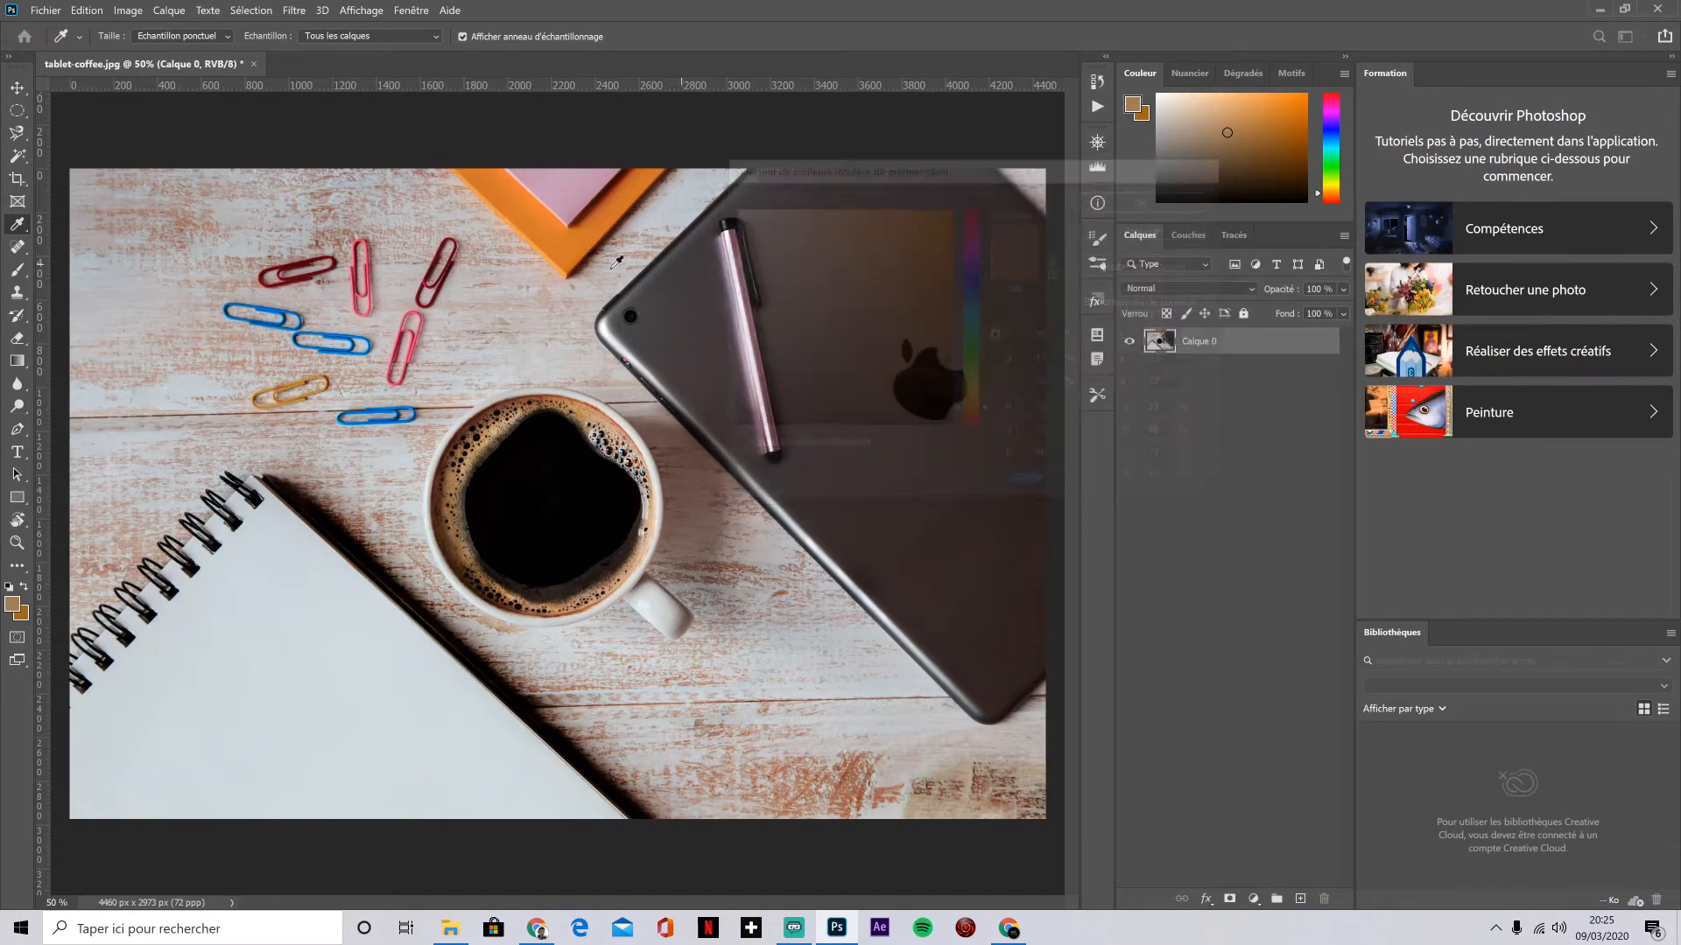
# Step: Look over the healing tools and switch to the Brush tool
pyautogui.click(19, 248)
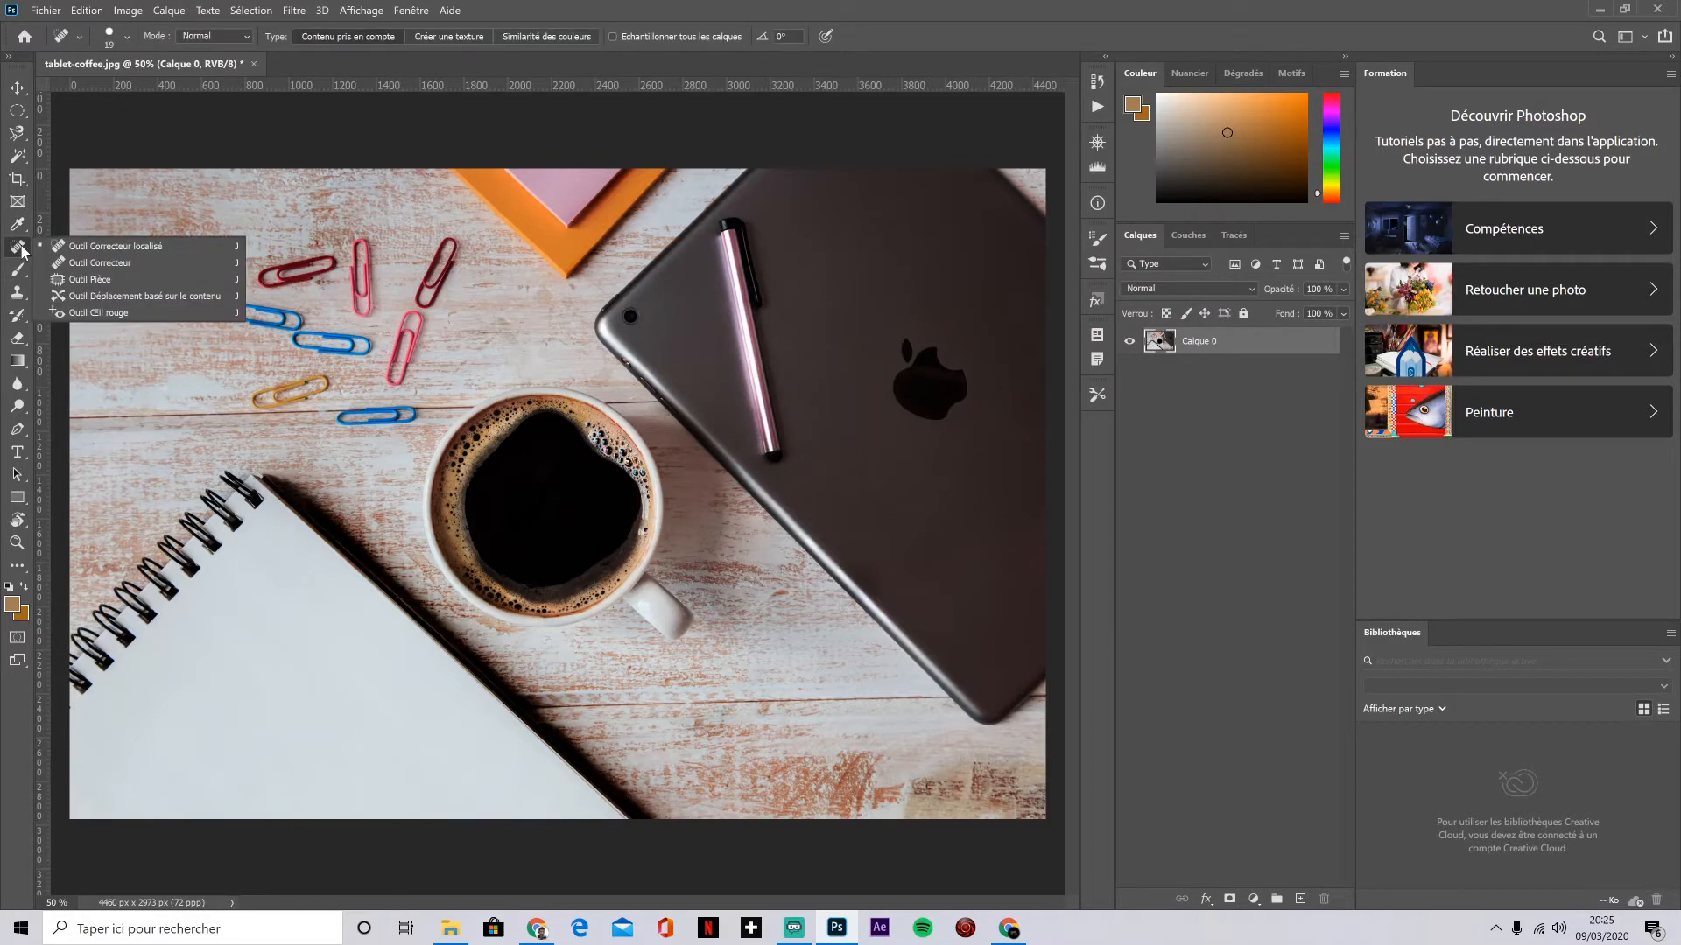
pyautogui.click(21, 250)
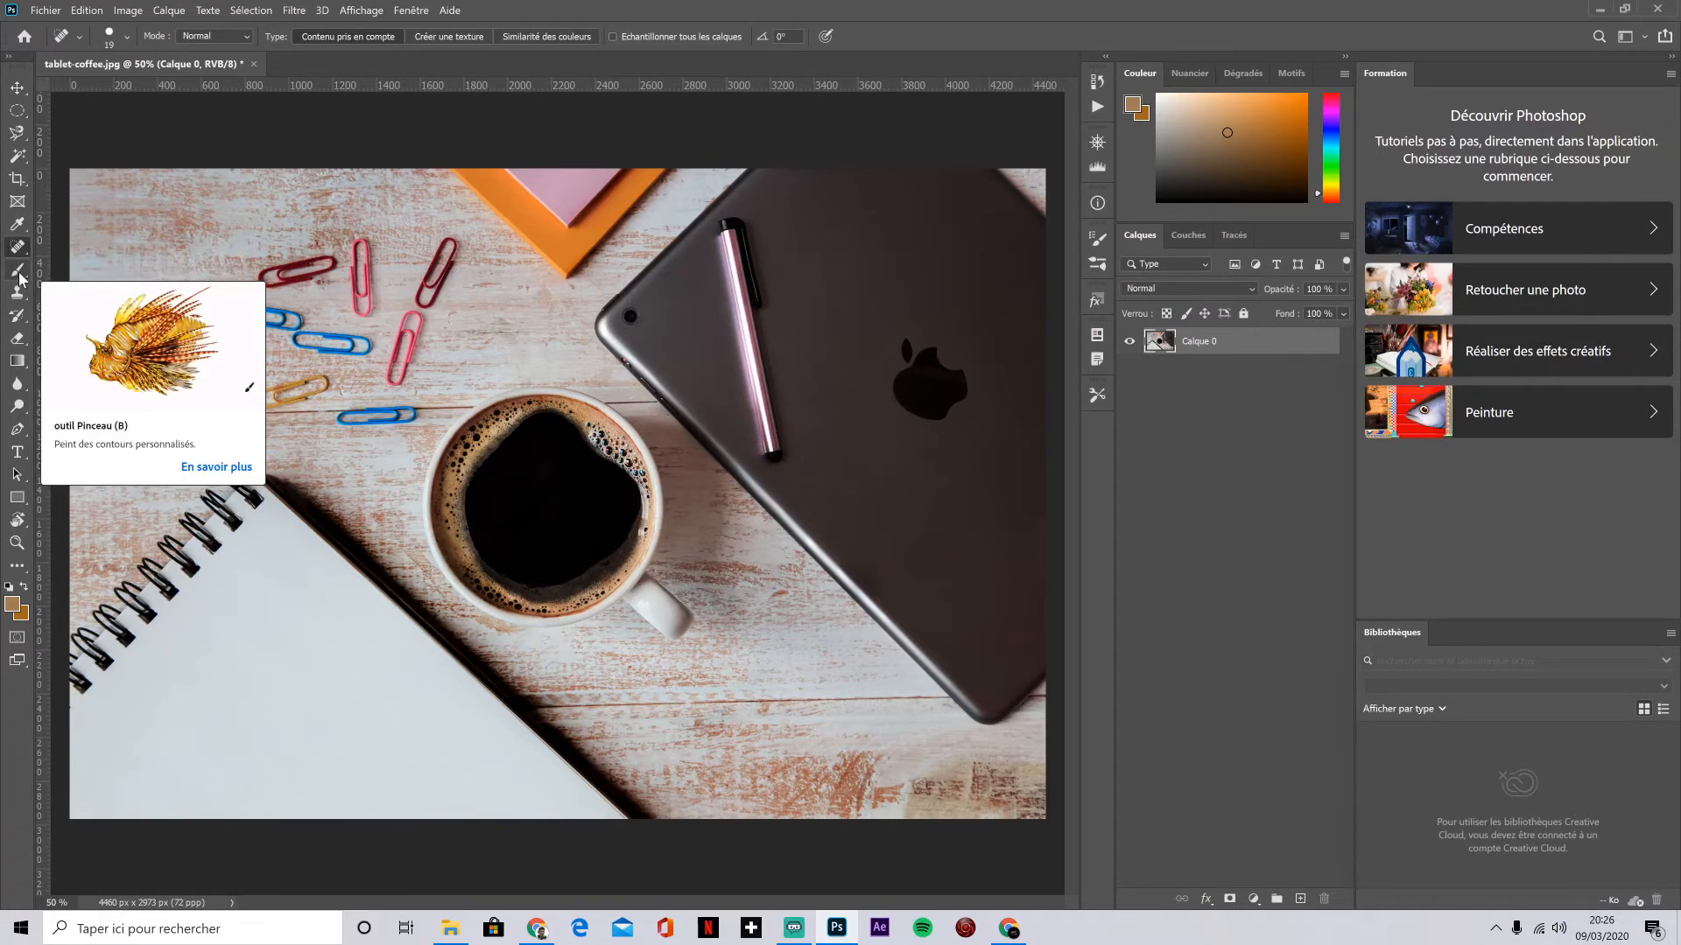
pyautogui.click(19, 276)
pyautogui.click(70, 265)
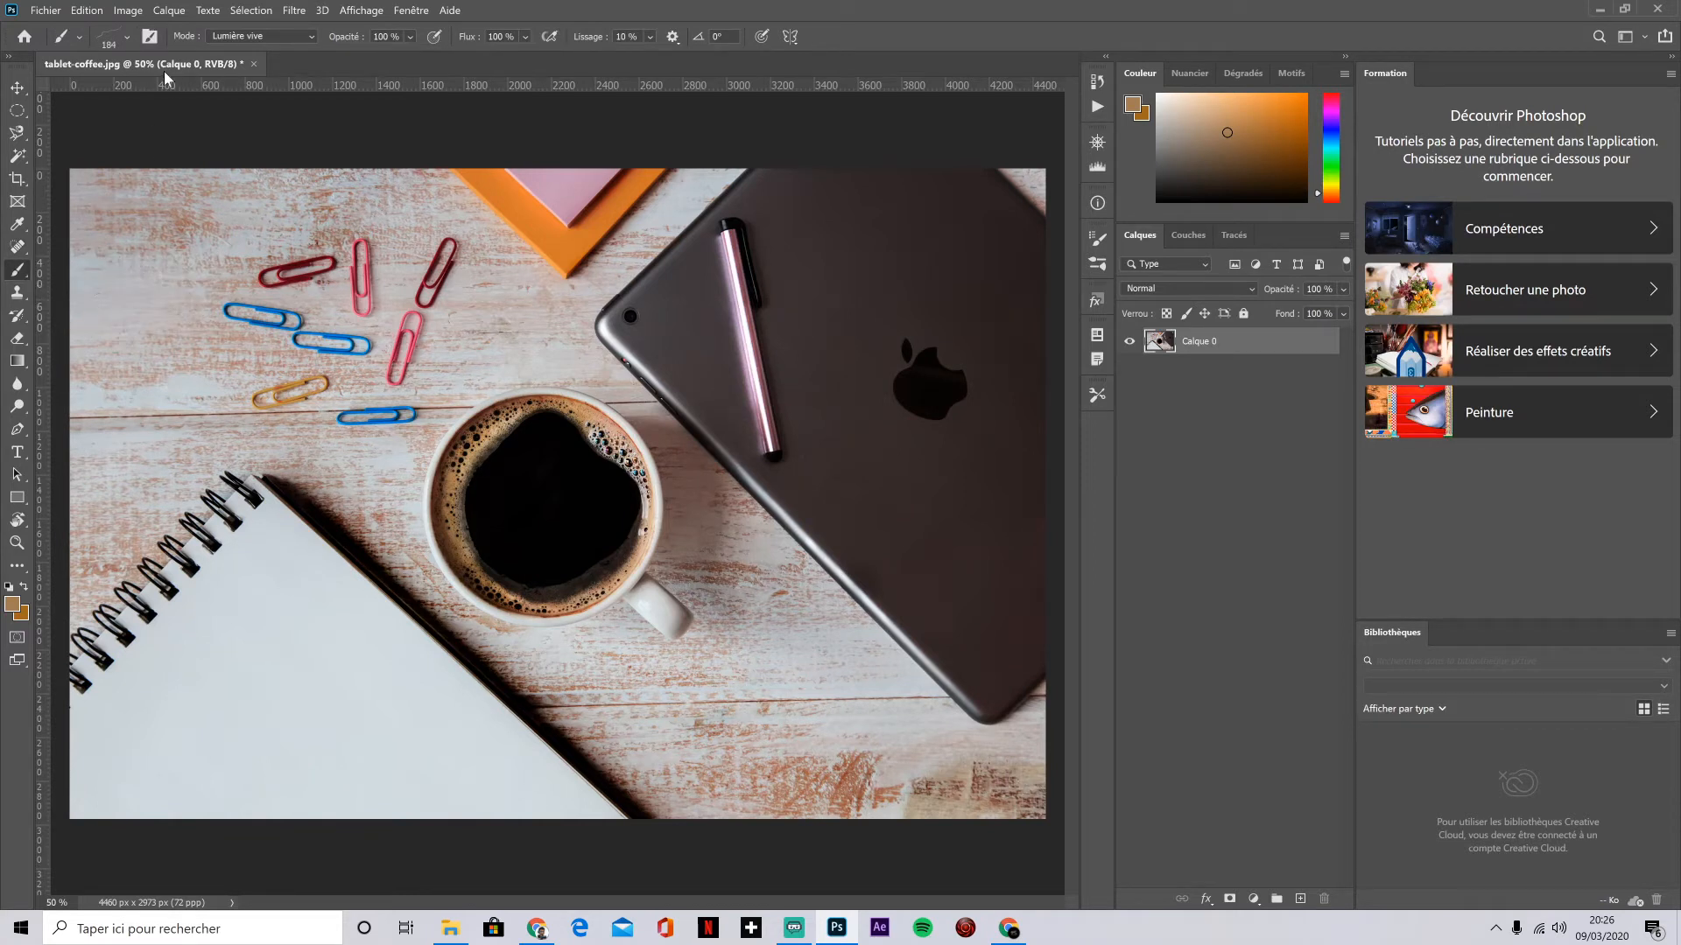
# Step: Try the Arrondi flou pression taille tip from the Pinceaux généraux presets, and settle on the hard Arrondi net tip
pyautogui.click(127, 38)
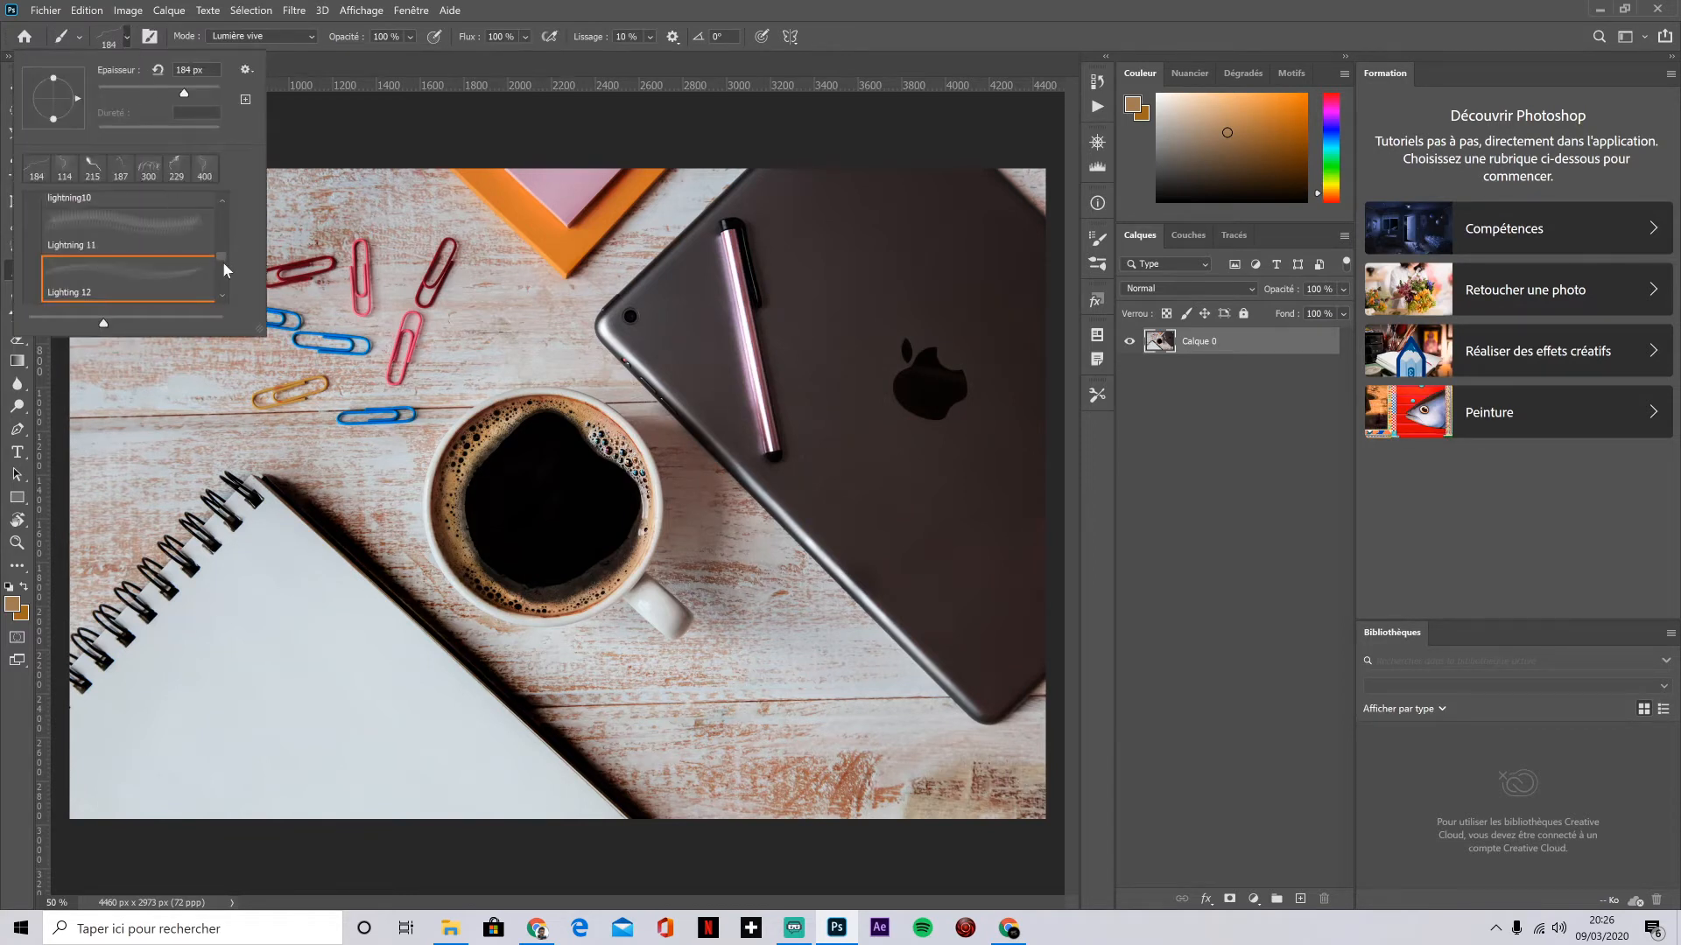
pyautogui.moveTo(222, 260); pyautogui.dragTo(221, 201)
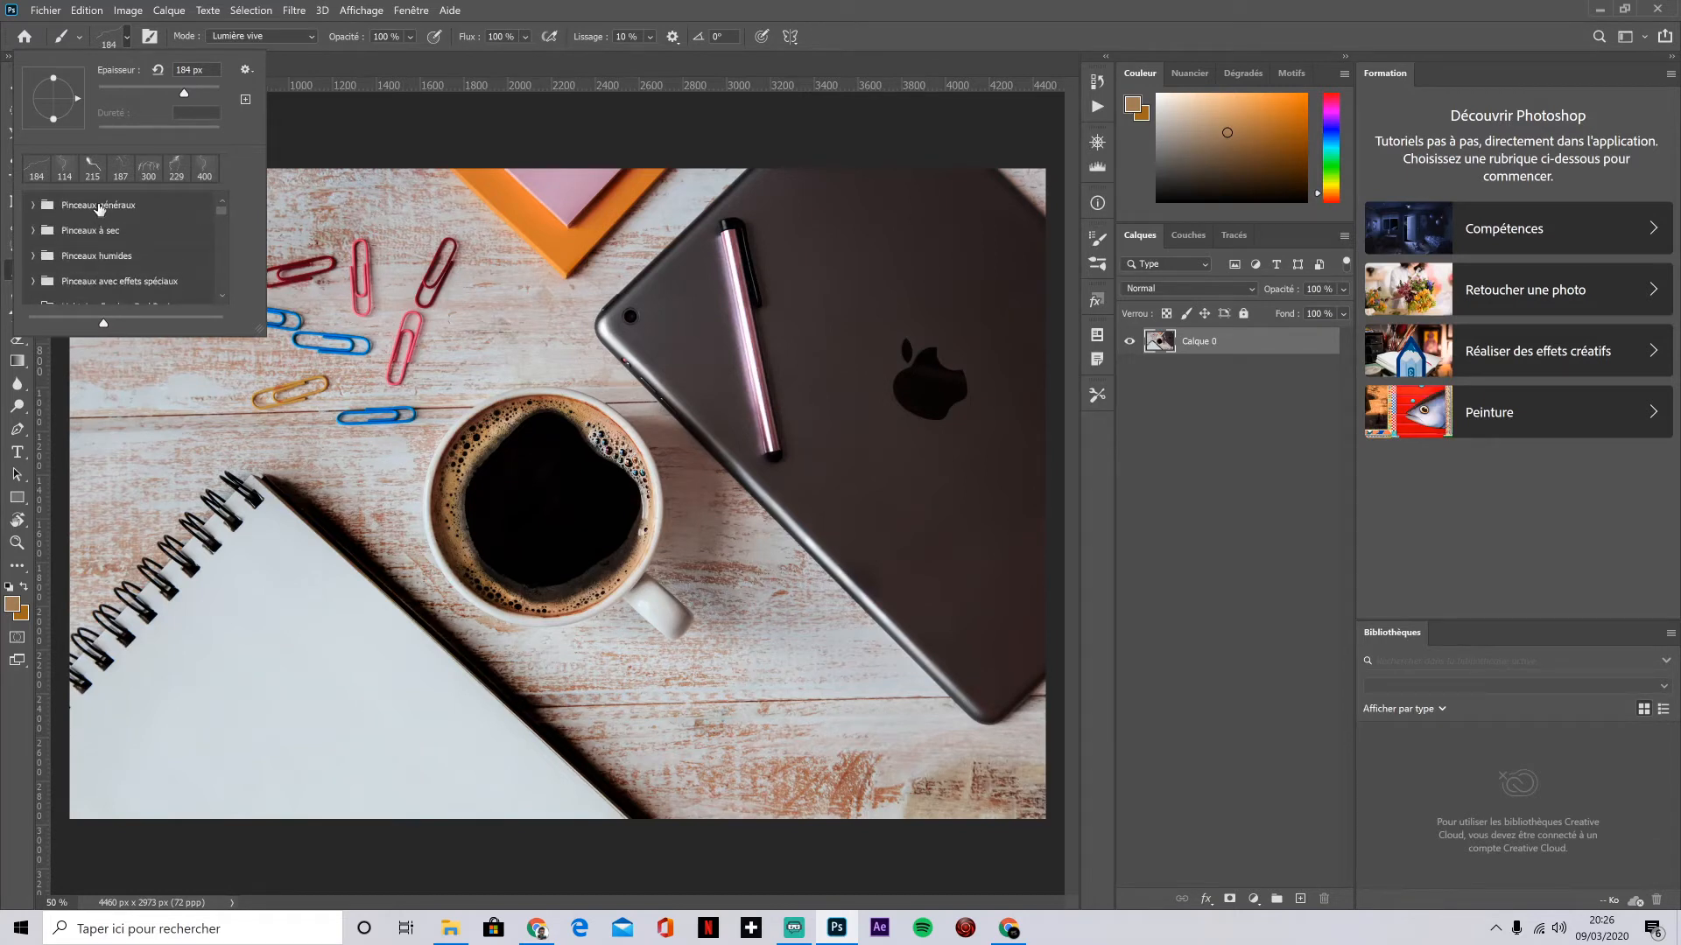
pyautogui.click(33, 207)
pyautogui.scroll(-1, 124, 248)
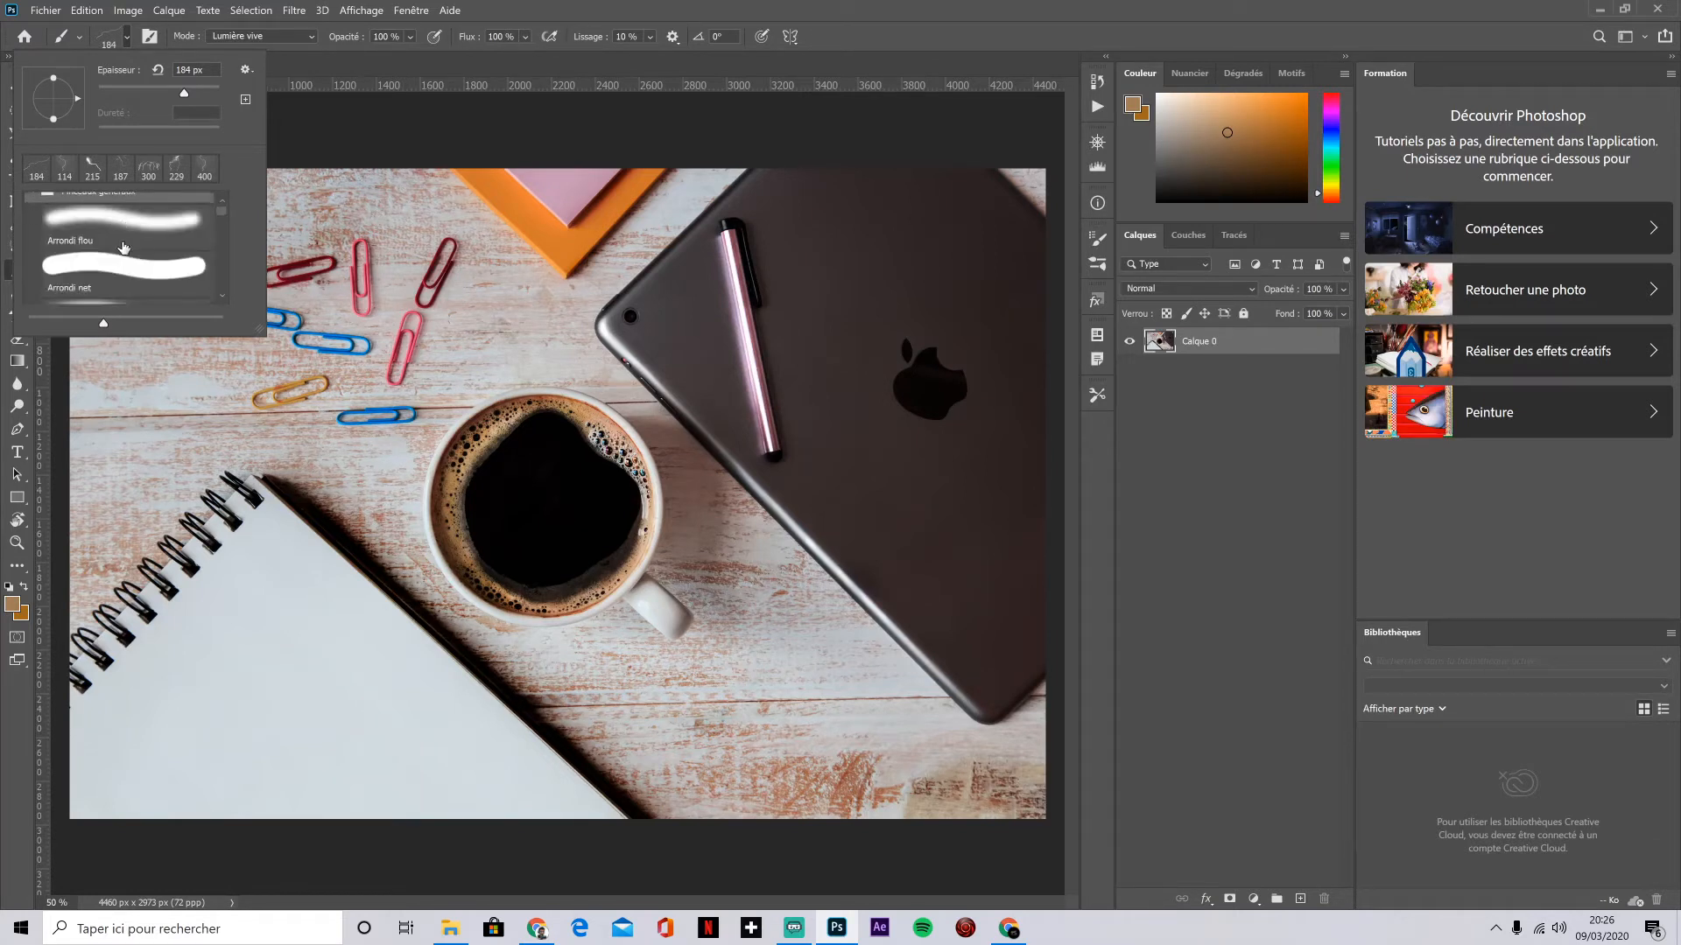
pyautogui.scroll(-2, 123, 254)
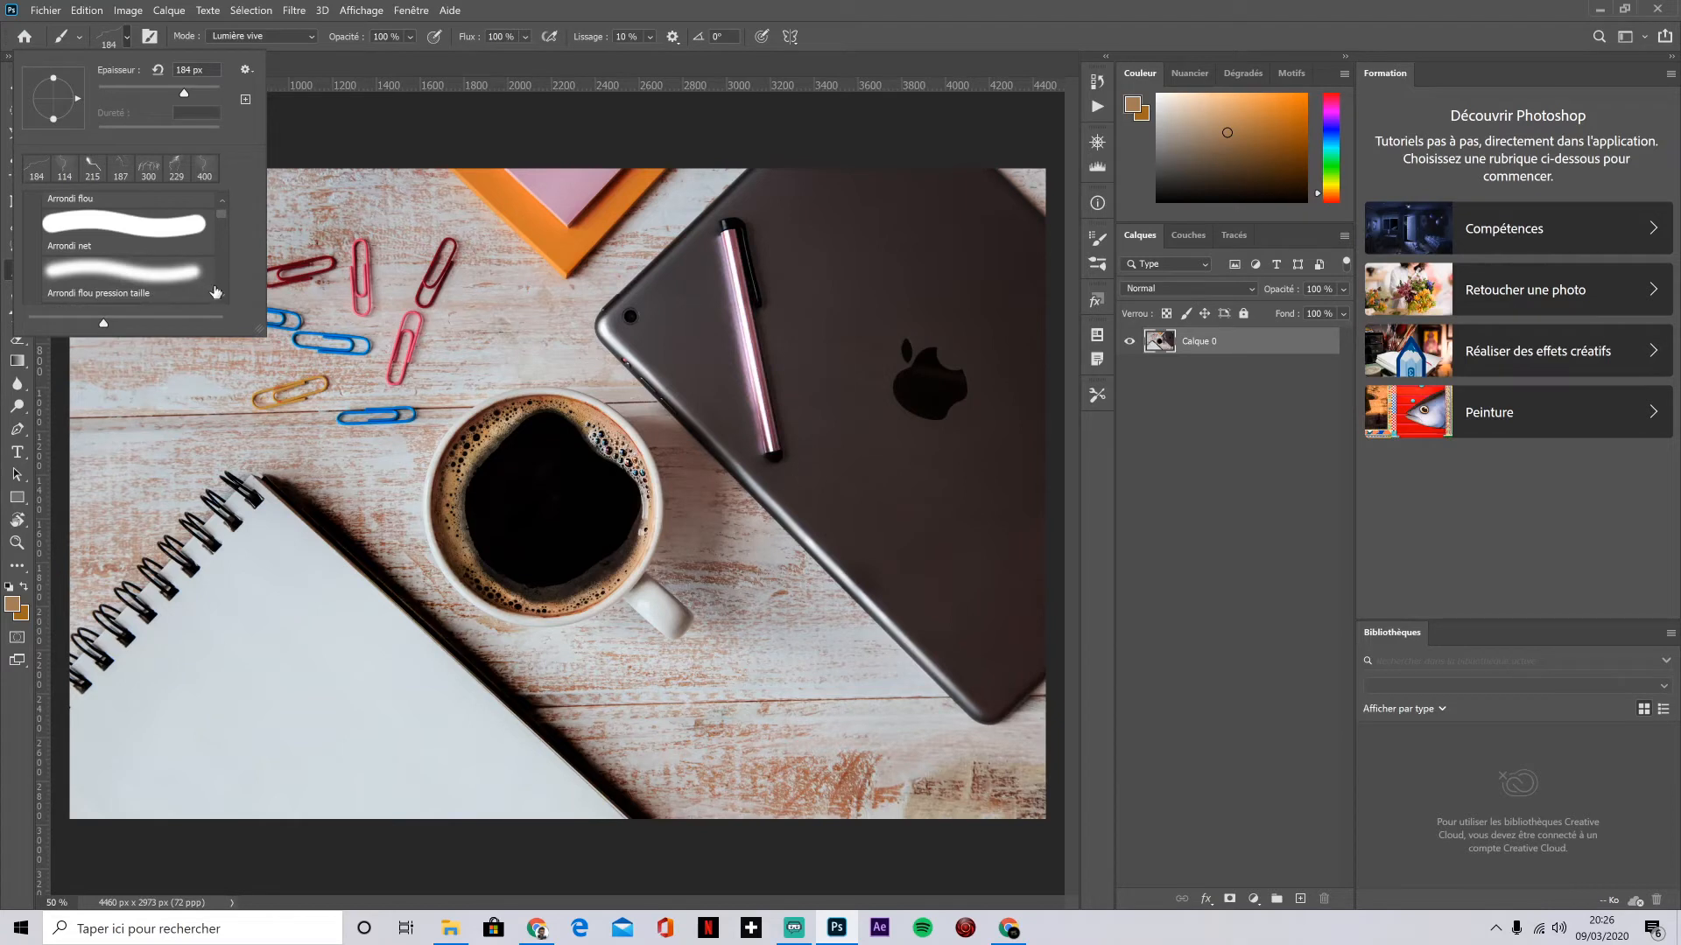
pyautogui.click(127, 280)
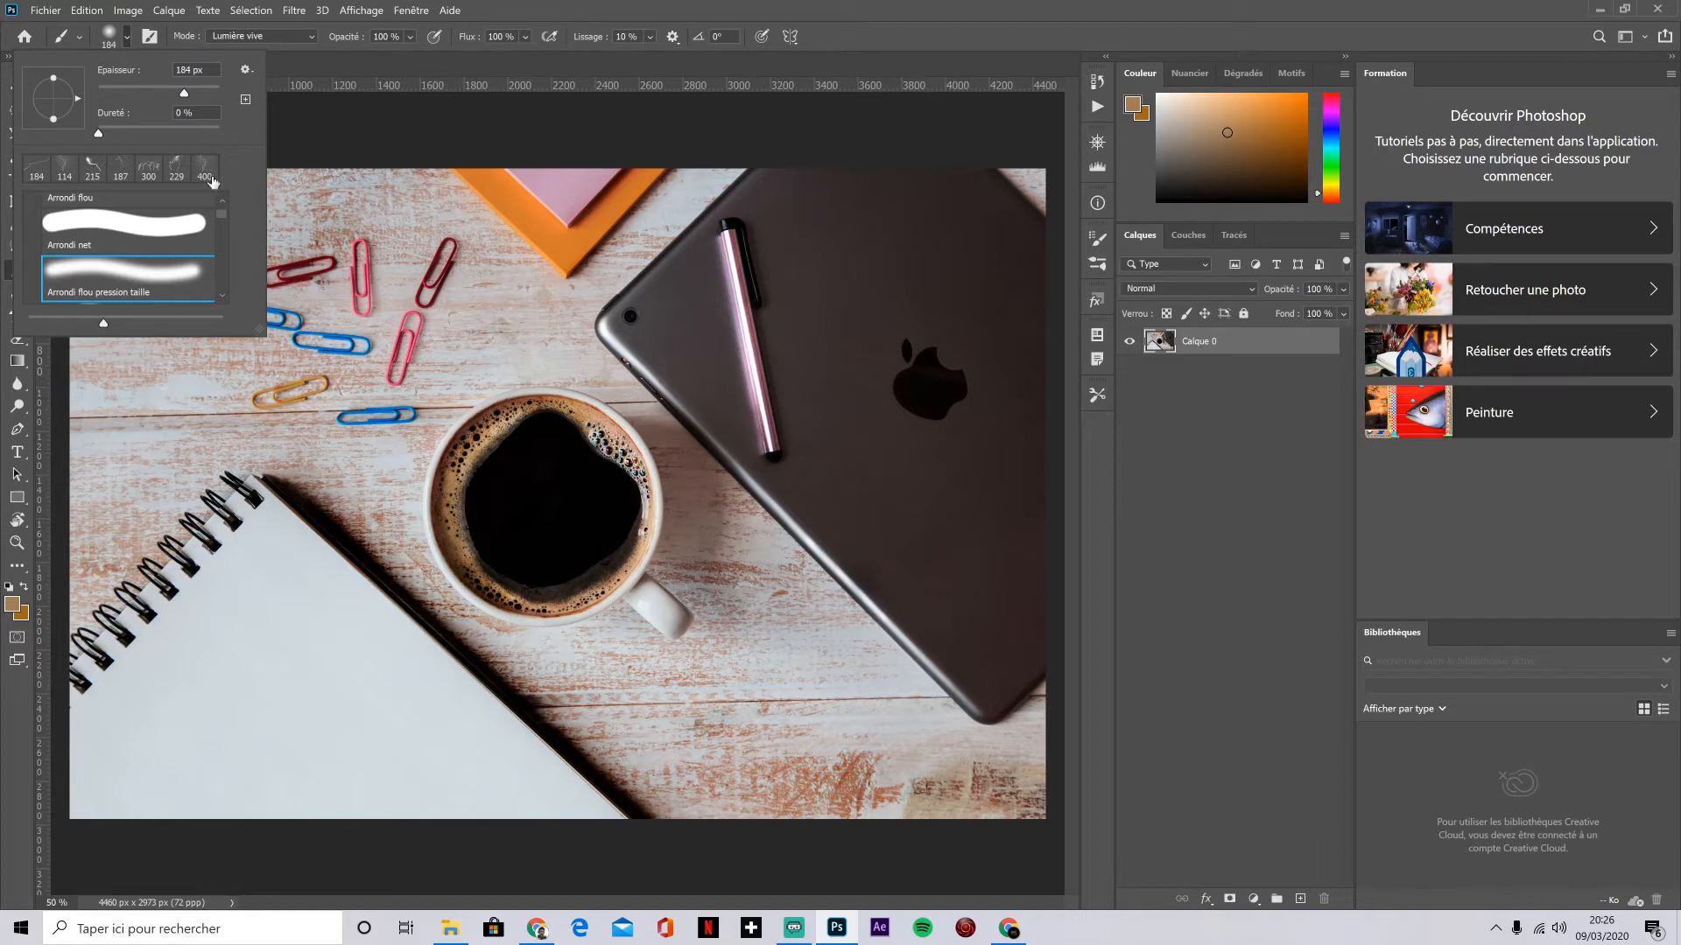
pyautogui.moveTo(217, 208)
pyautogui.mouseDown()
pyautogui.moveTo(224, 285)
pyautogui.moveTo(226, 196)
pyautogui.mouseUp()
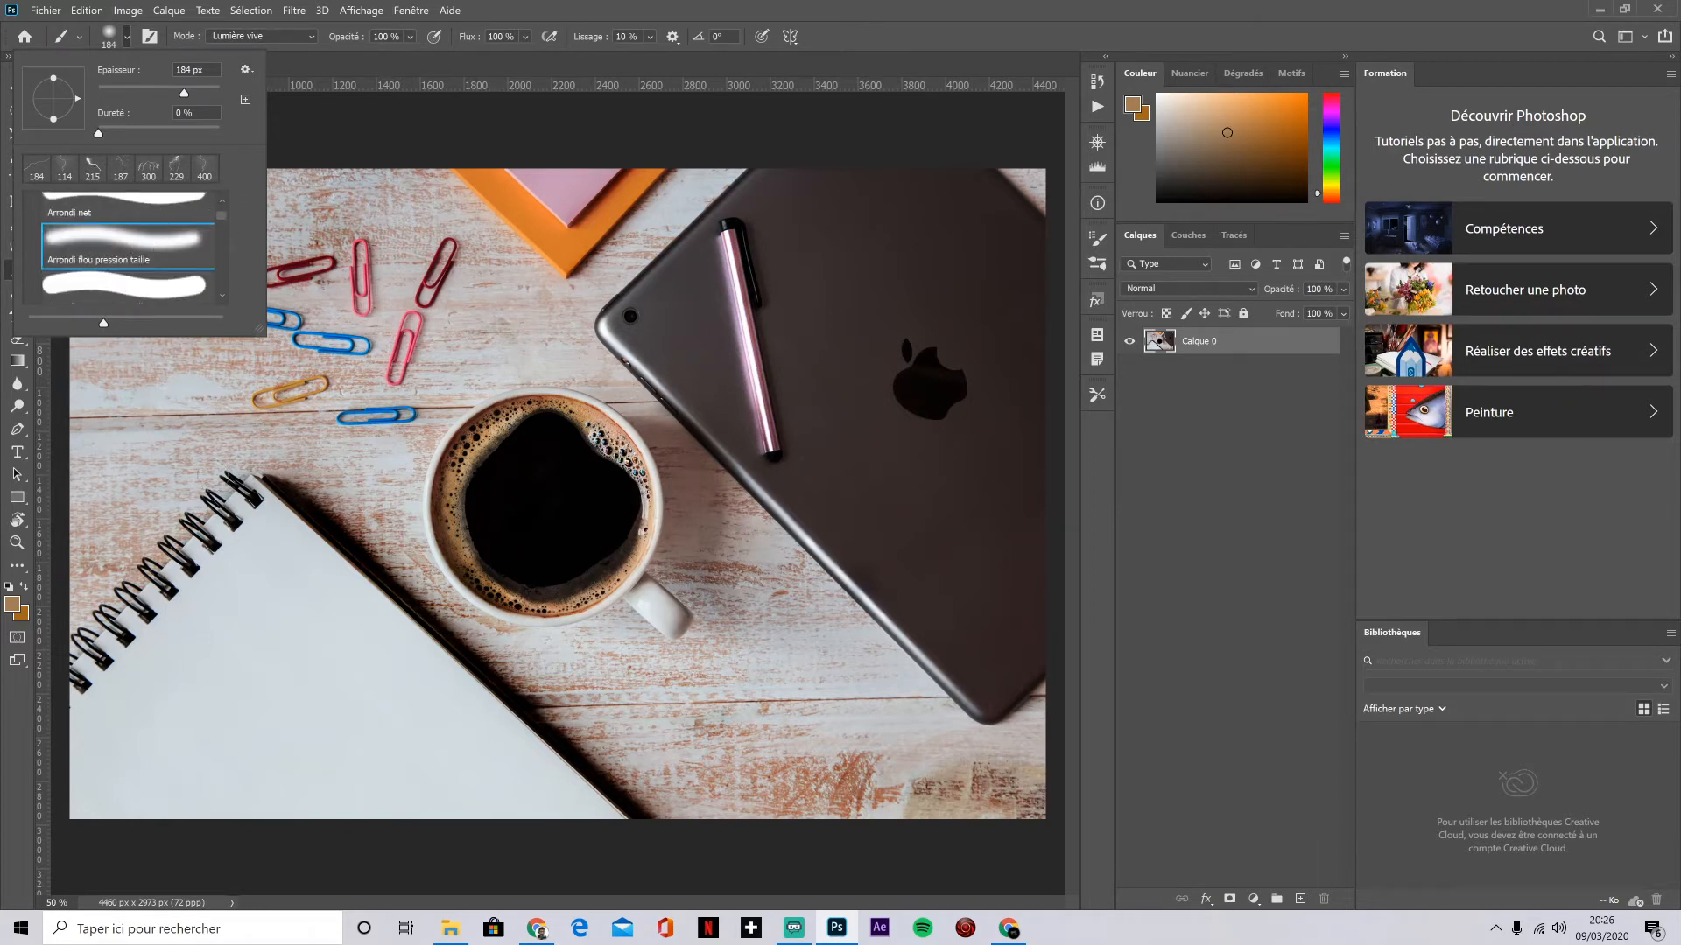
pyautogui.click(116, 214)
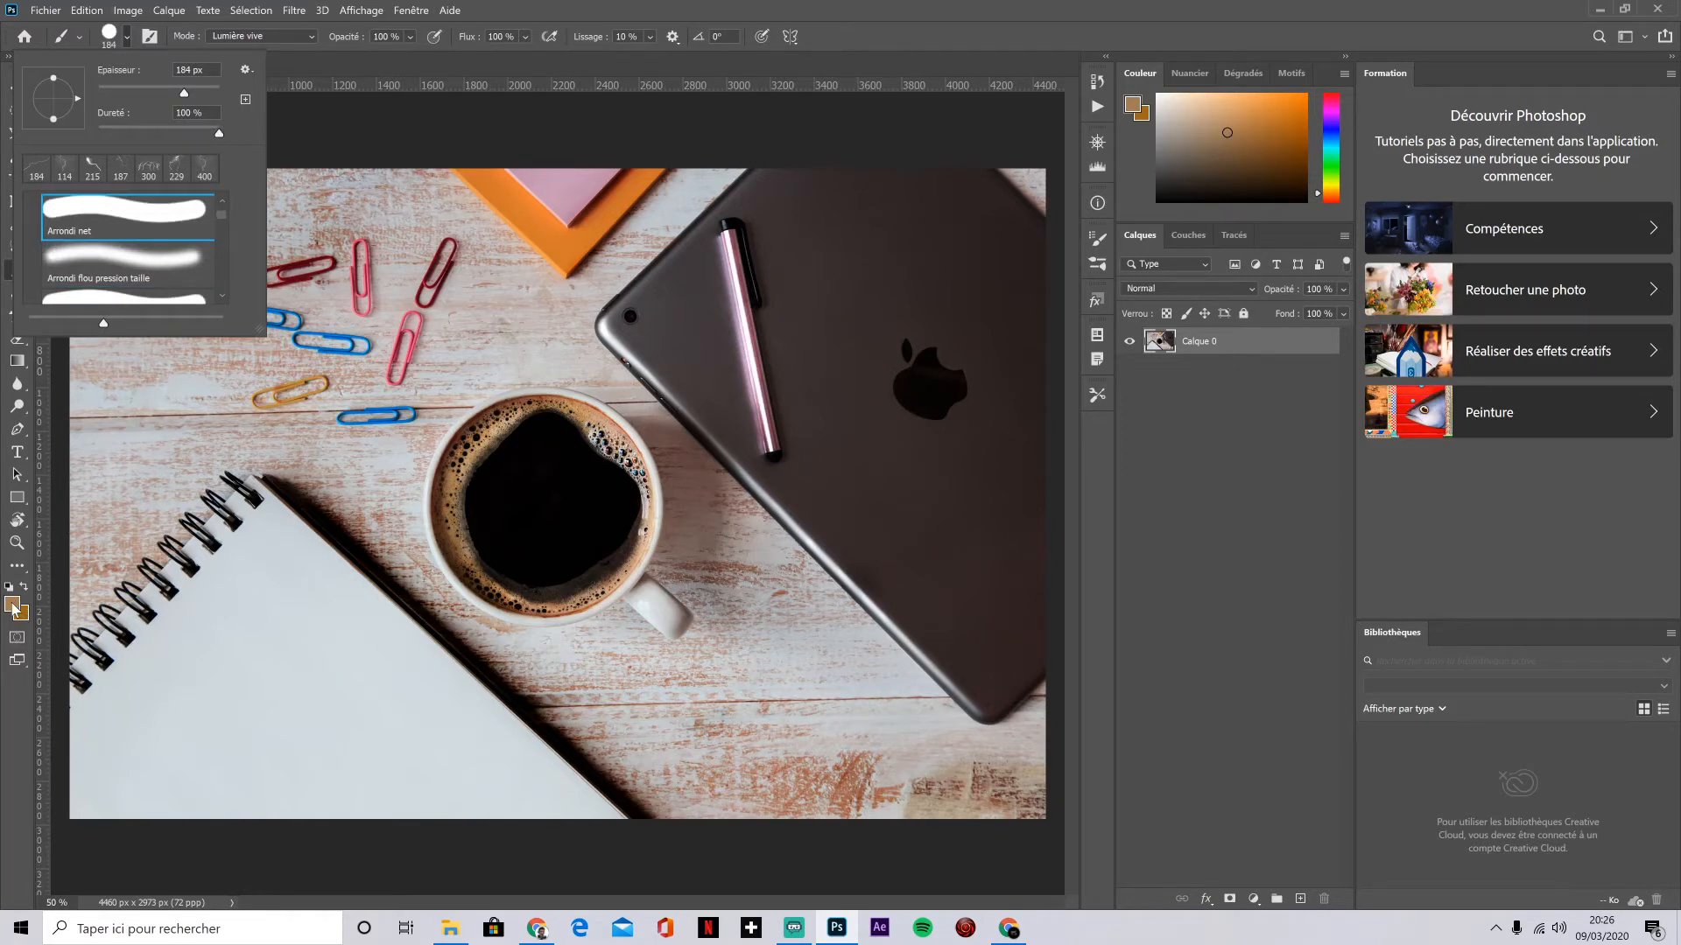
# Step: Paint several wavy test strokes on the notebook page with the brush in Lumière vive mode
pyautogui.click(264, 661)
pyautogui.moveTo(267, 657)
pyautogui.mouseDown()
pyautogui.moveTo(271, 704)
pyautogui.moveTo(351, 711)
pyautogui.moveTo(406, 767)
pyautogui.moveTo(473, 777)
pyautogui.mouseUp()
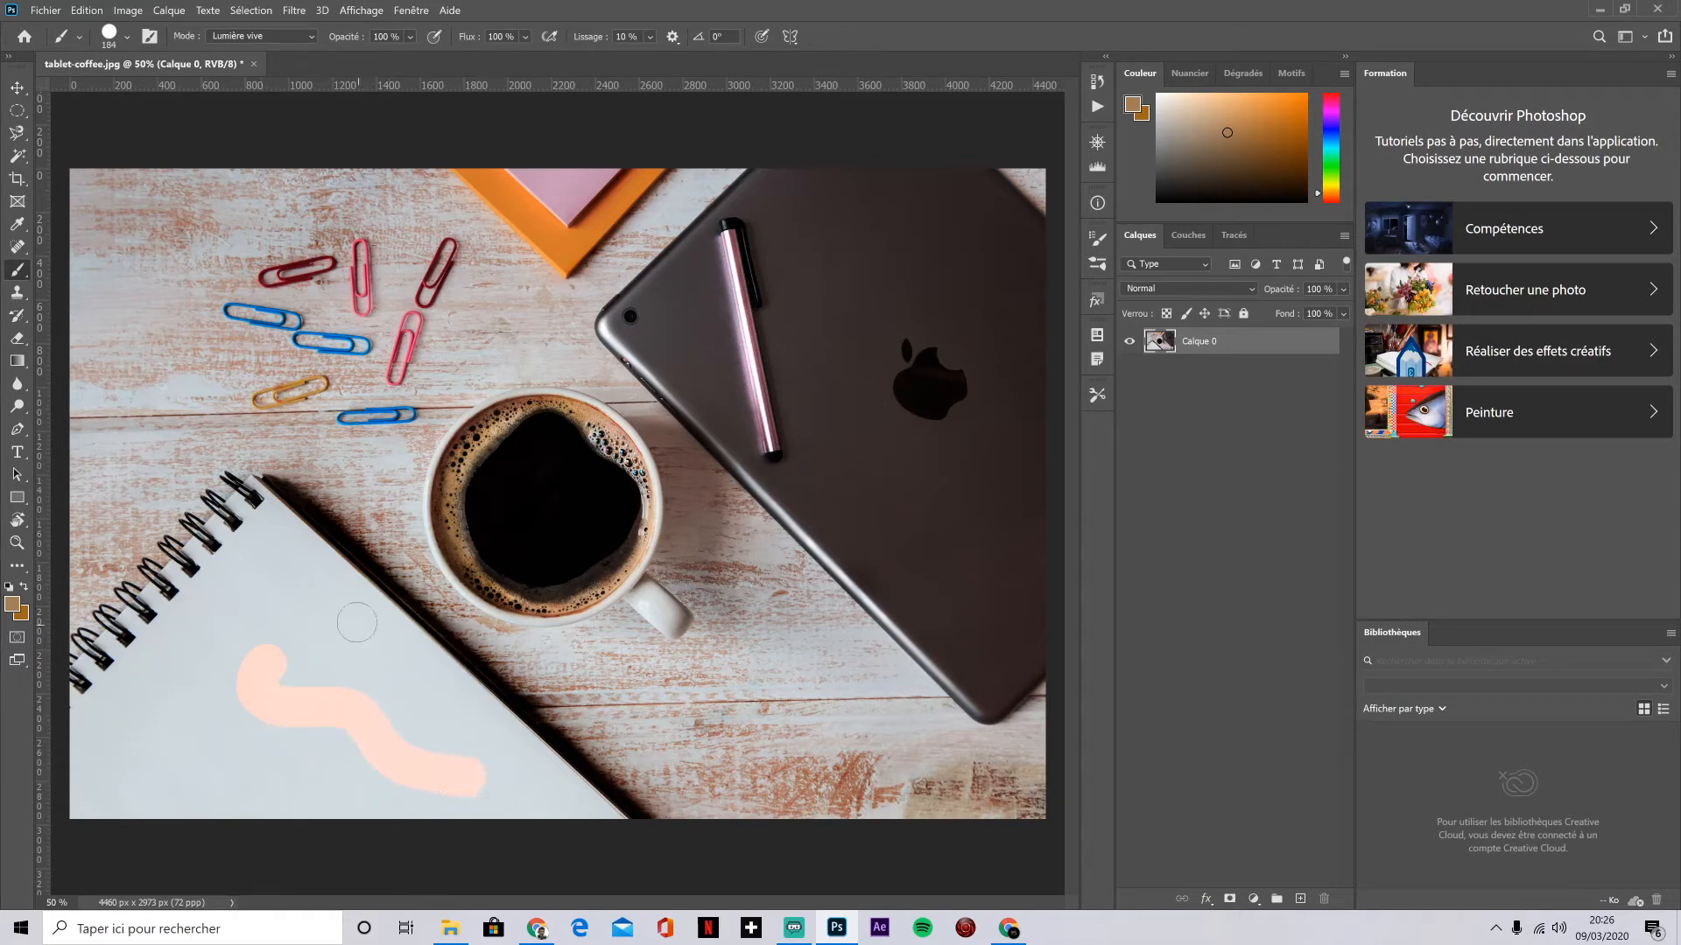
pyautogui.moveTo(356, 622)
pyautogui.mouseDown()
pyautogui.moveTo(212, 648)
pyautogui.moveTo(284, 630)
pyautogui.moveTo(245, 617)
pyautogui.moveTo(305, 692)
pyautogui.moveTo(392, 705)
pyautogui.moveTo(368, 625)
pyautogui.mouseUp()
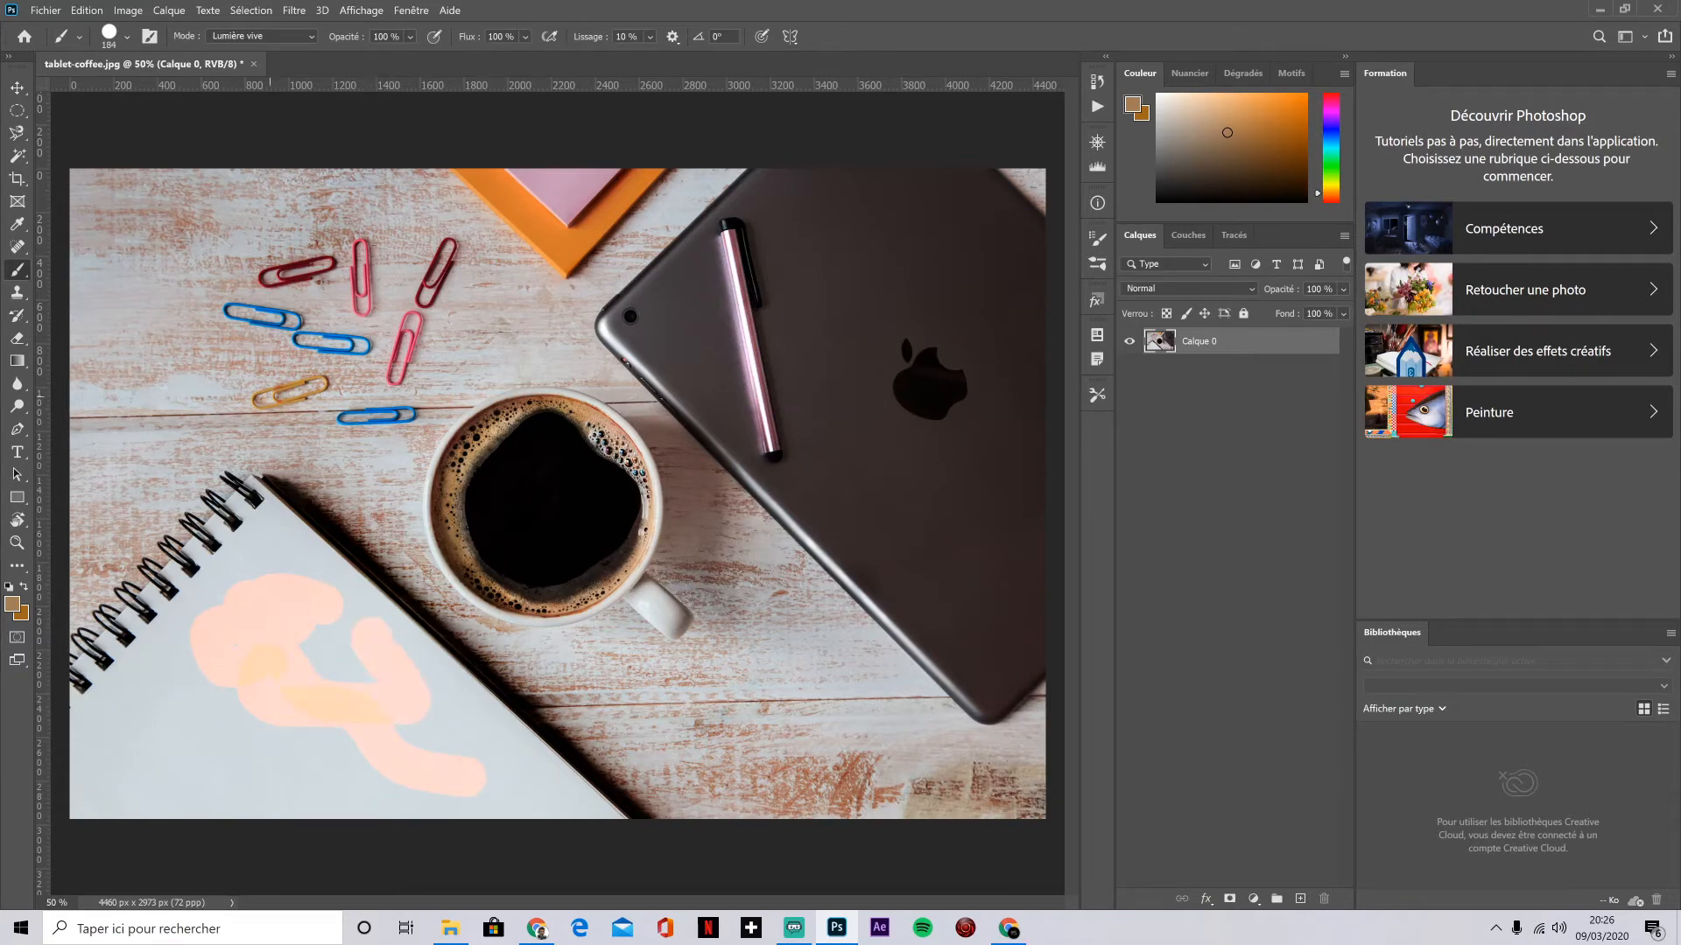
# Step: Set the brush blending mode to Normal and paint a short brown stroke on the lower part of the notebook page
pyautogui.click(291, 35)
pyautogui.click(255, 54)
pyautogui.moveTo(166, 723); pyautogui.dragTo(226, 769)
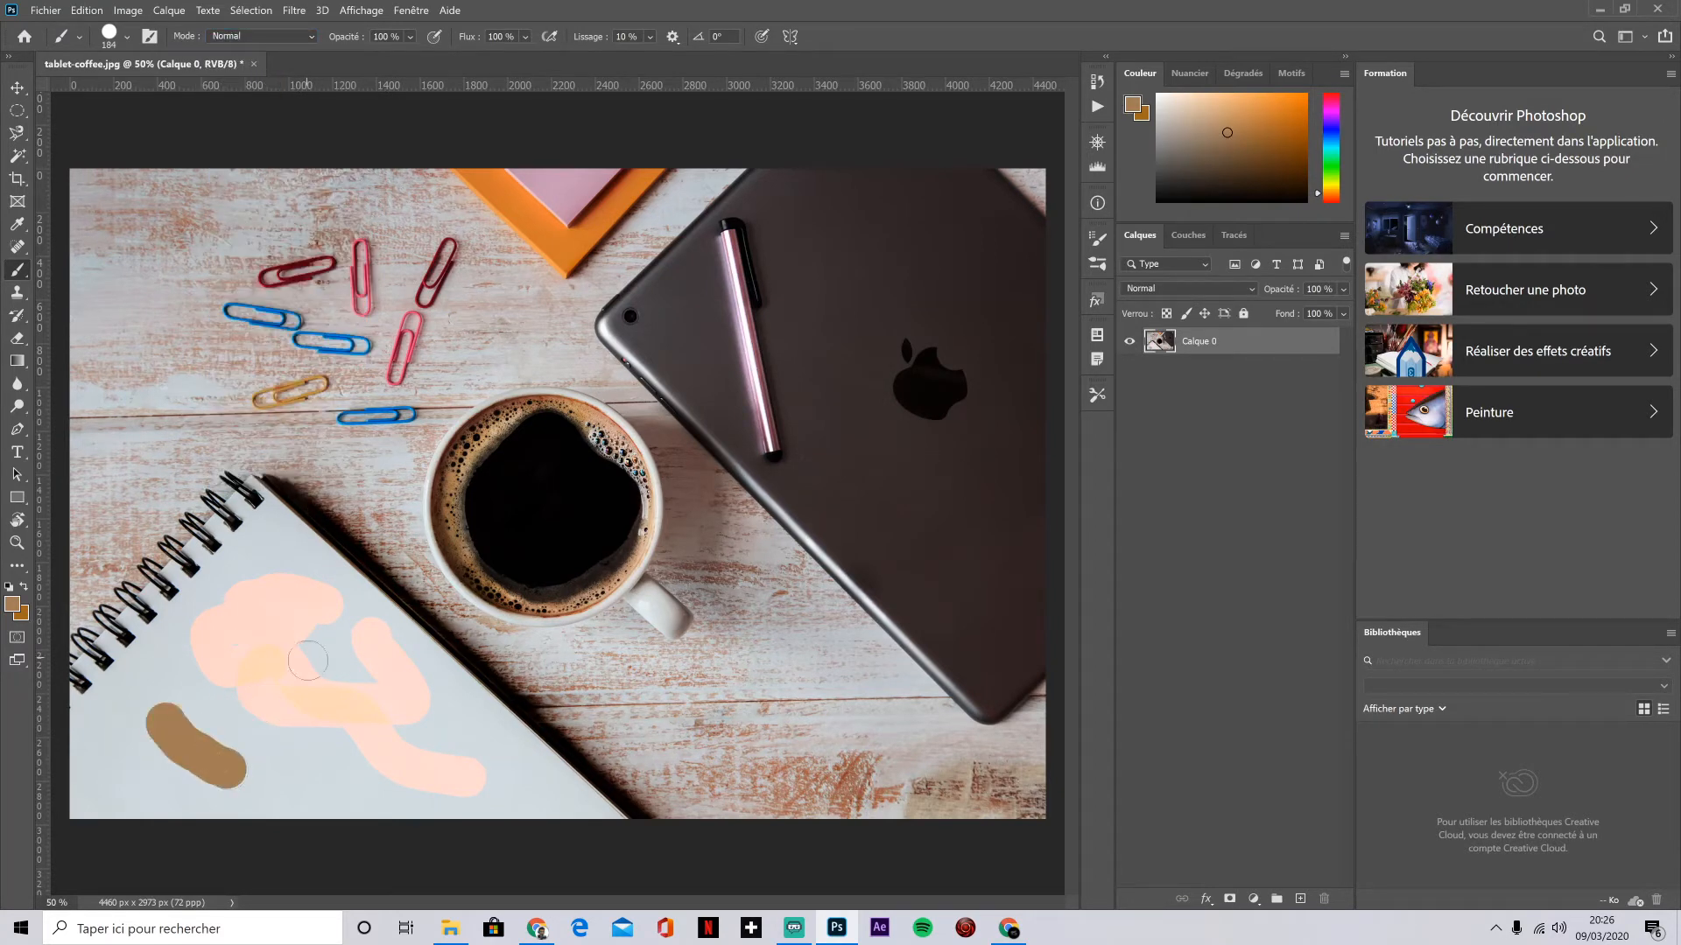
# Step: Undo the test strokes on the notebook and paint one wavy brown stroke across the page at 100% opacity
pyautogui.hotkey('ctrl', 'z')
pyautogui.hotkey('ctrl', 'z')
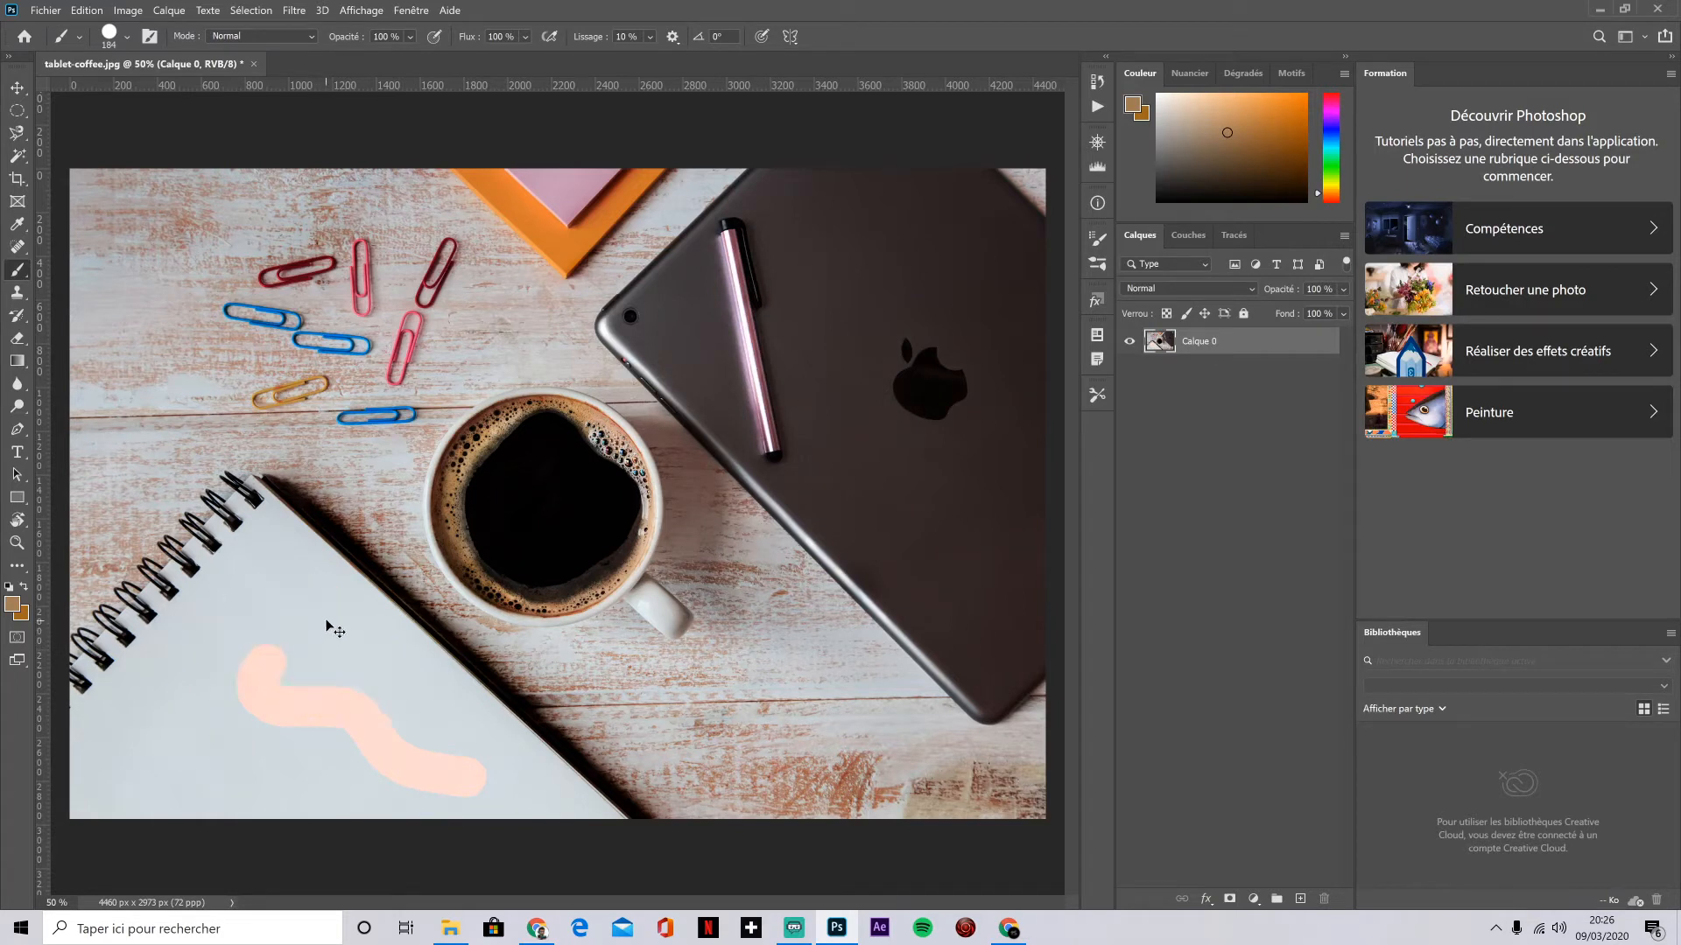
pyautogui.hotkey('ctrl', 'z')
pyautogui.moveTo(271, 631)
pyautogui.mouseDown()
pyautogui.moveTo(296, 666)
pyautogui.moveTo(309, 713)
pyautogui.moveTo(394, 752)
pyautogui.mouseUp()
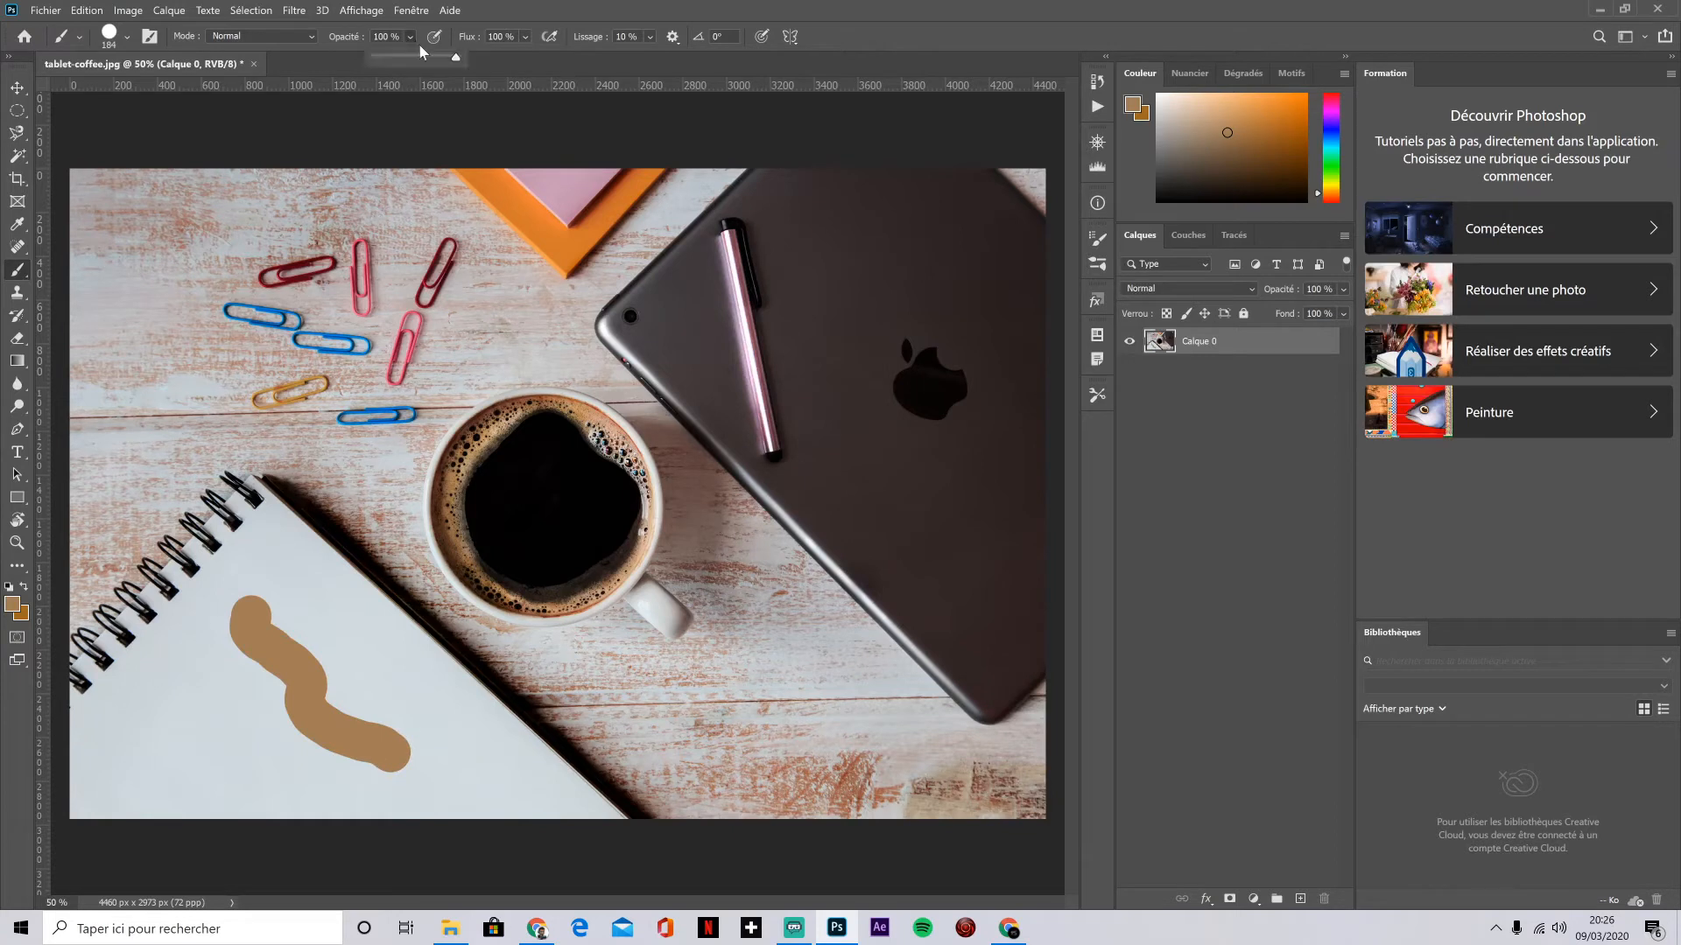
# Step: Lower the brush opacity to 28% and paint a second wavy stroke beside the opaque brown one
pyautogui.click(398, 56)
pyautogui.moveTo(182, 647); pyautogui.dragTo(234, 785)
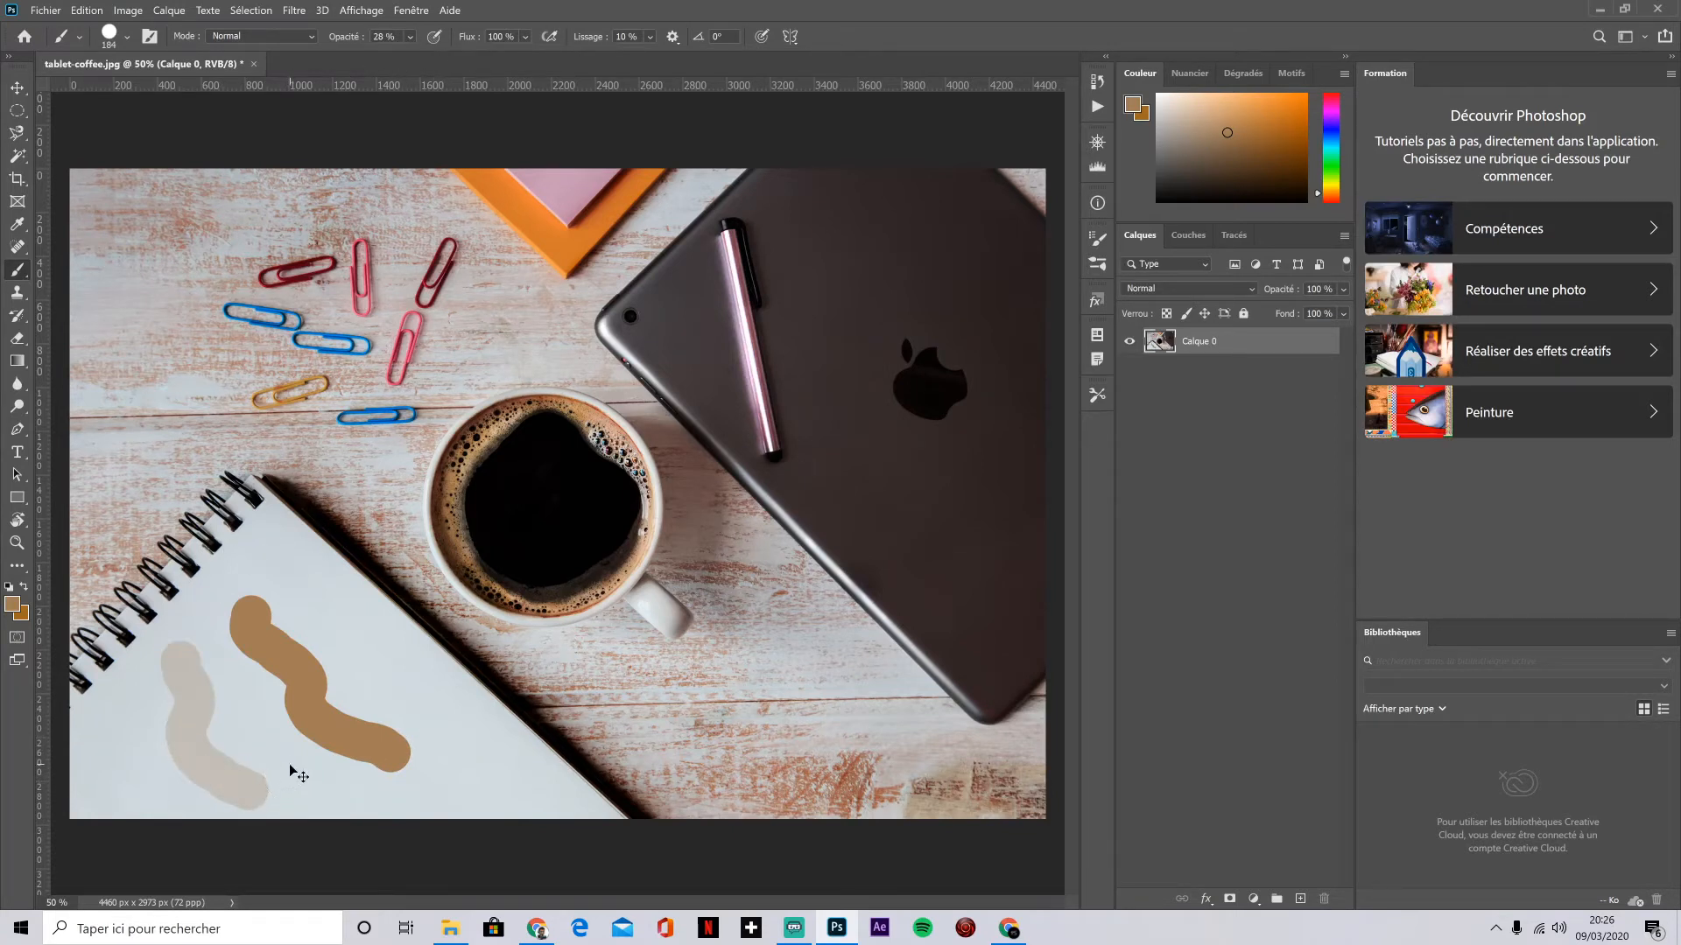
# Step: Undo the opaque and the semi-transparent wavy brush strokes on the notebook page
pyautogui.hotkey('ctrl', 'z')
pyautogui.hotkey('ctrl', 'z')
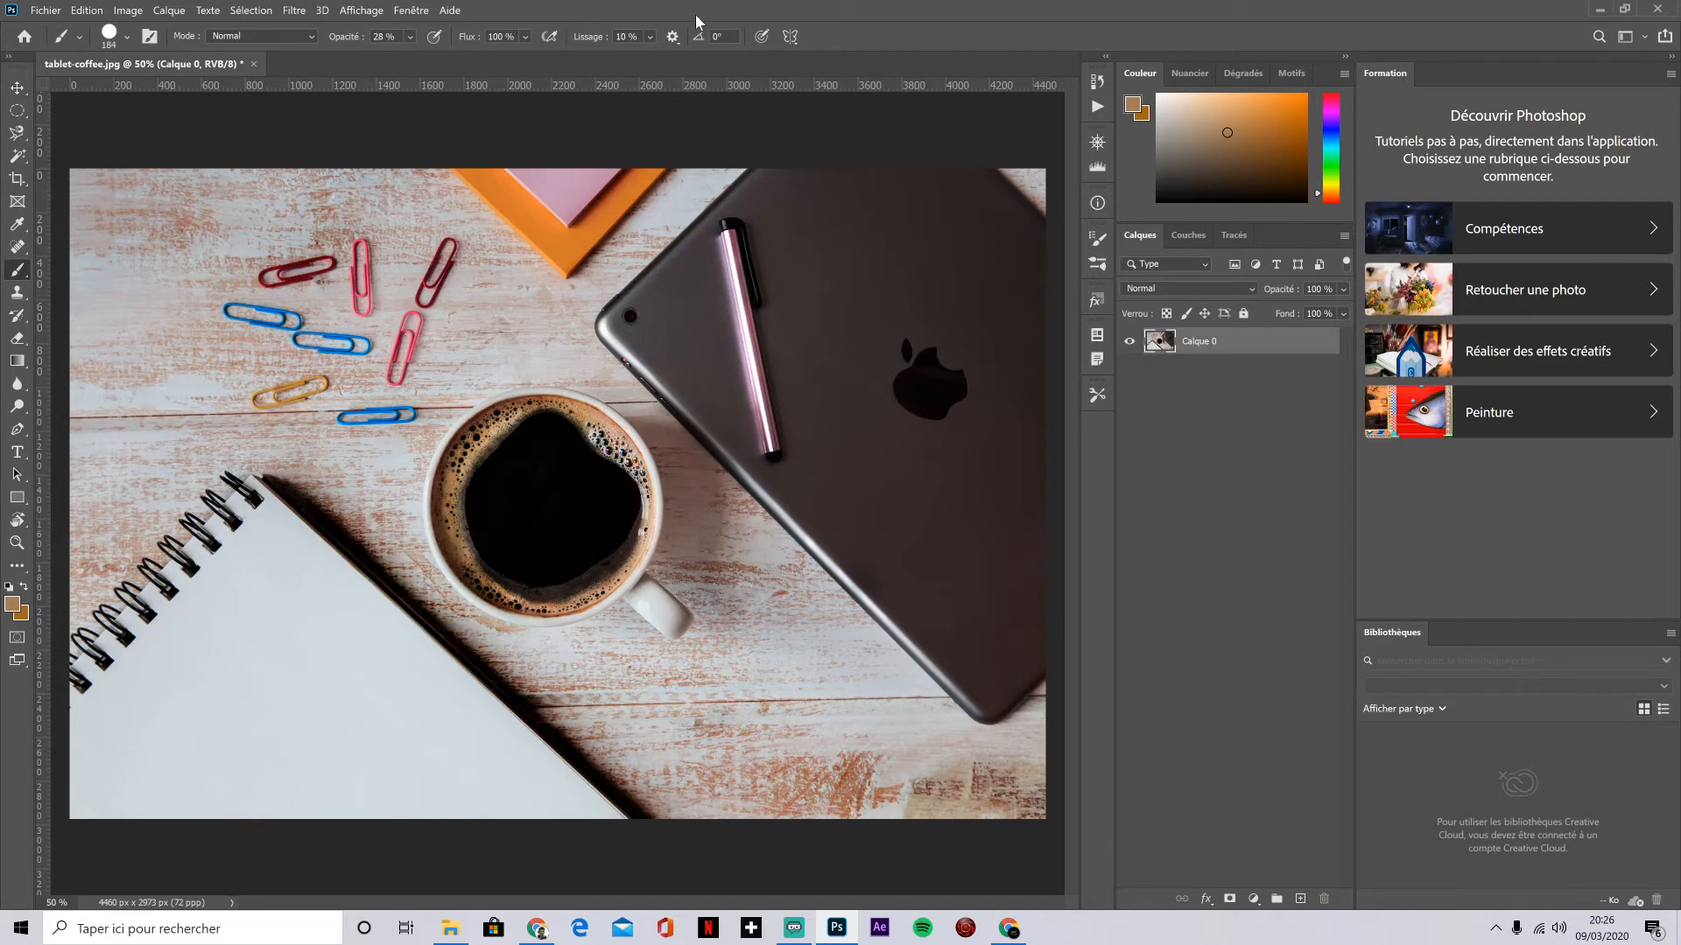
pyautogui.click(650, 37)
pyautogui.click(653, 53)
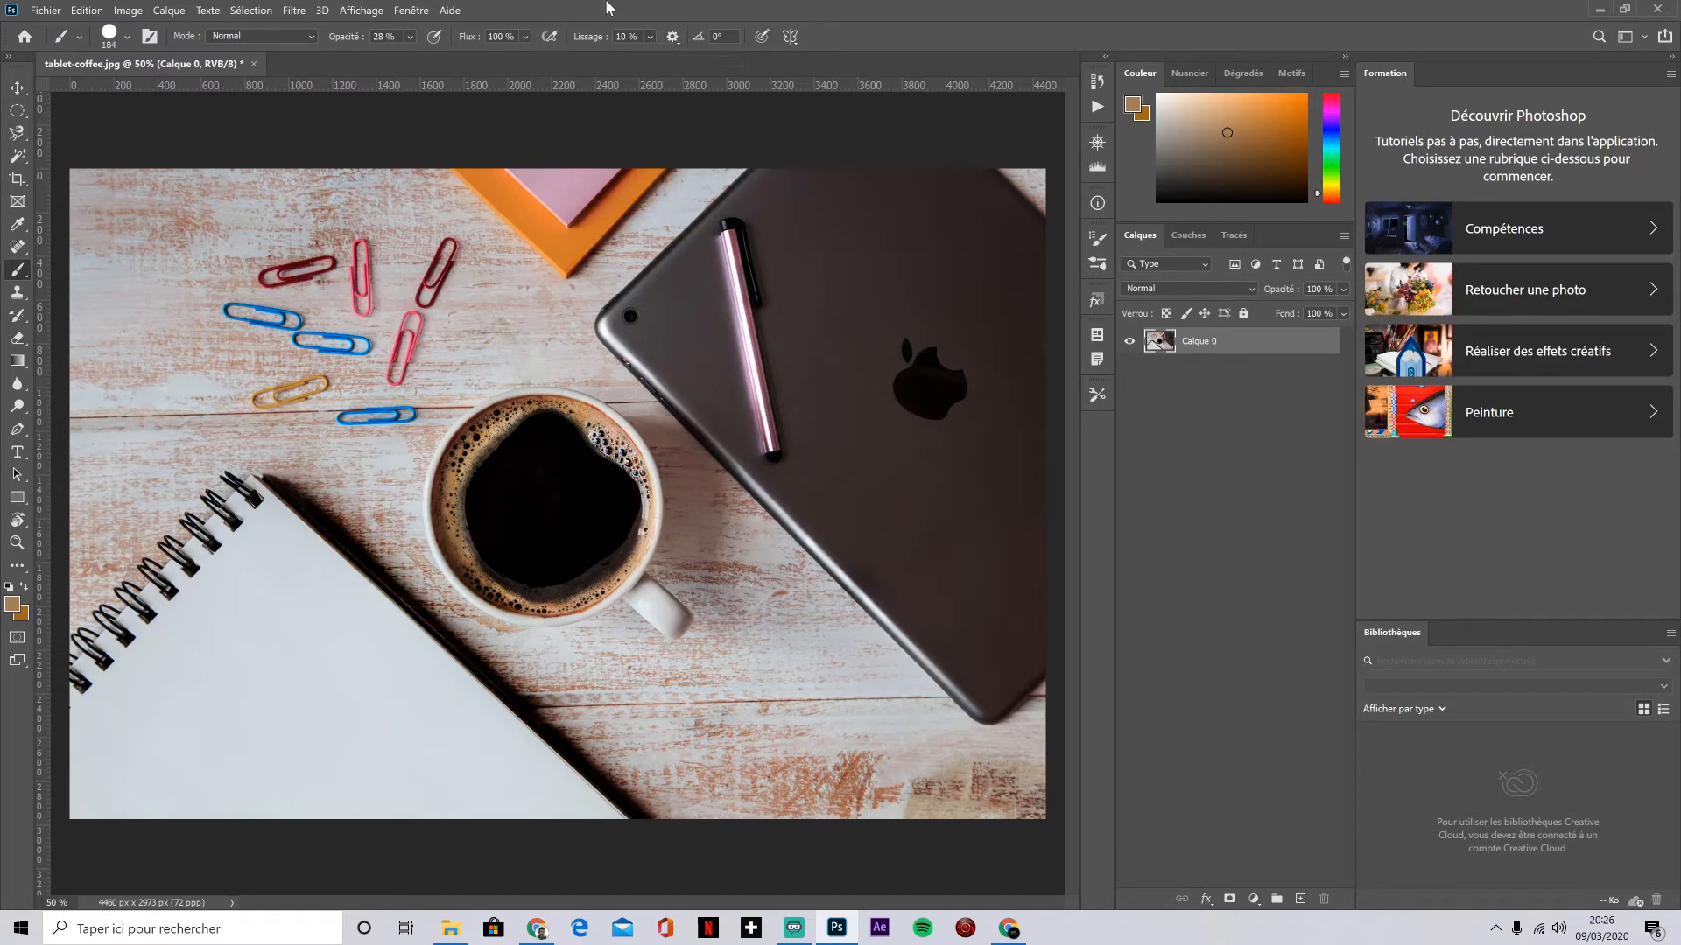
# Step: Try a thin S-shaped stroke on the notebook page with the brush size set to 13 px
pyautogui.click(113, 42)
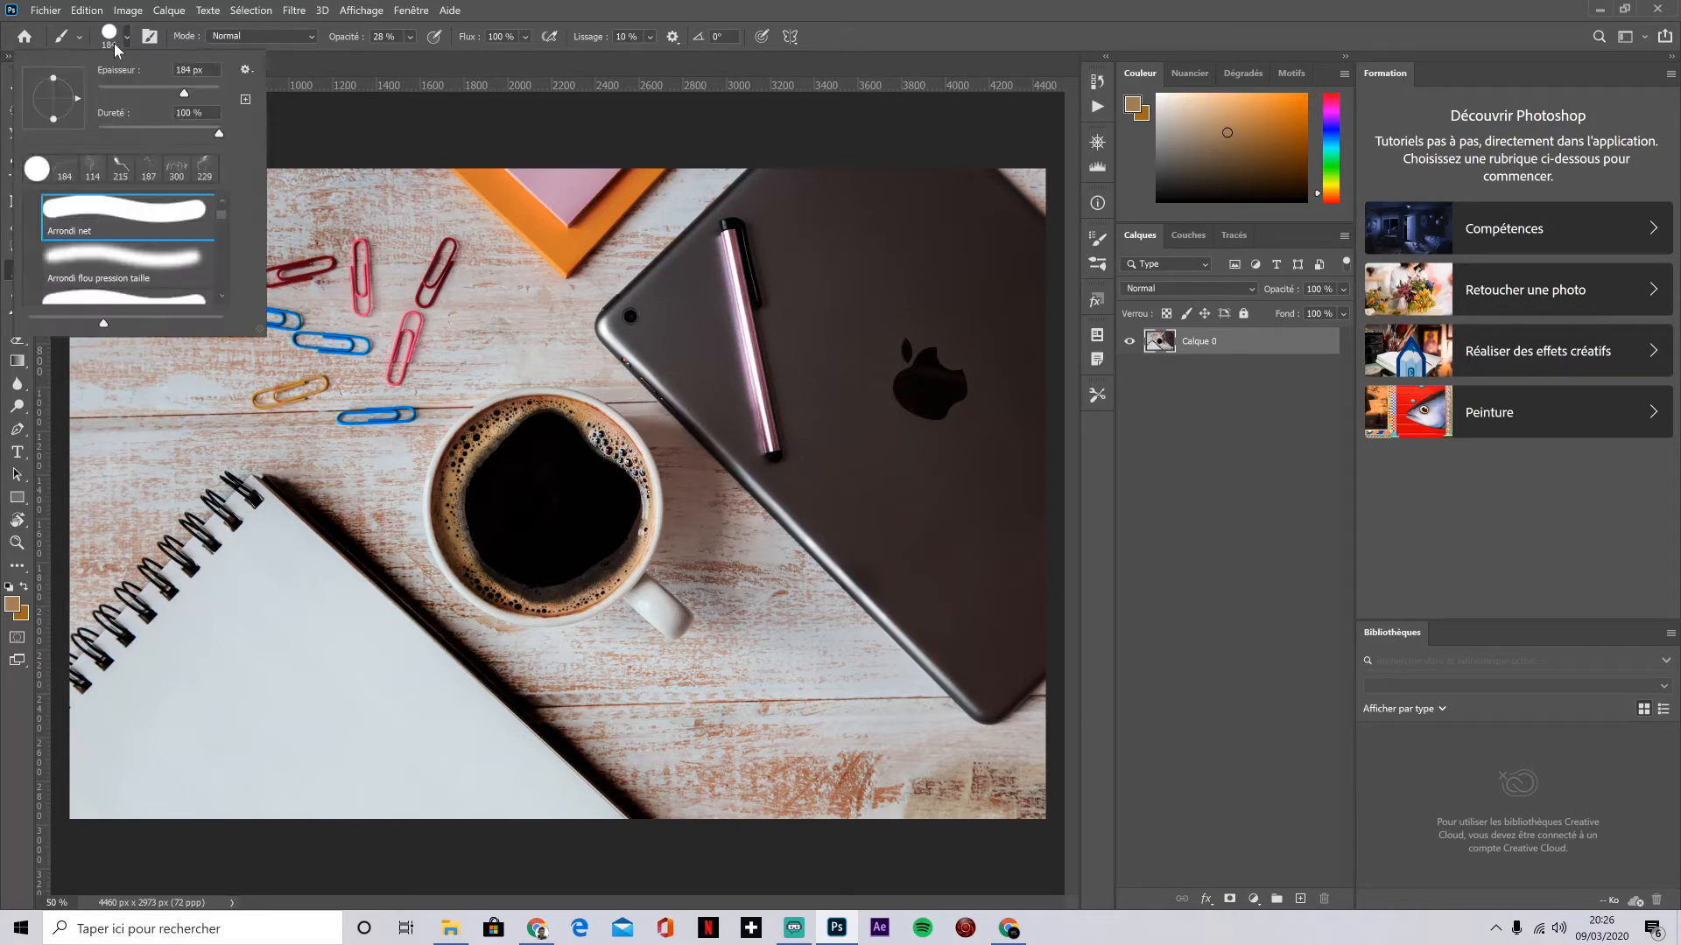
pyautogui.moveTo(184, 93); pyautogui.dragTo(106, 89)
pyautogui.click(280, 624)
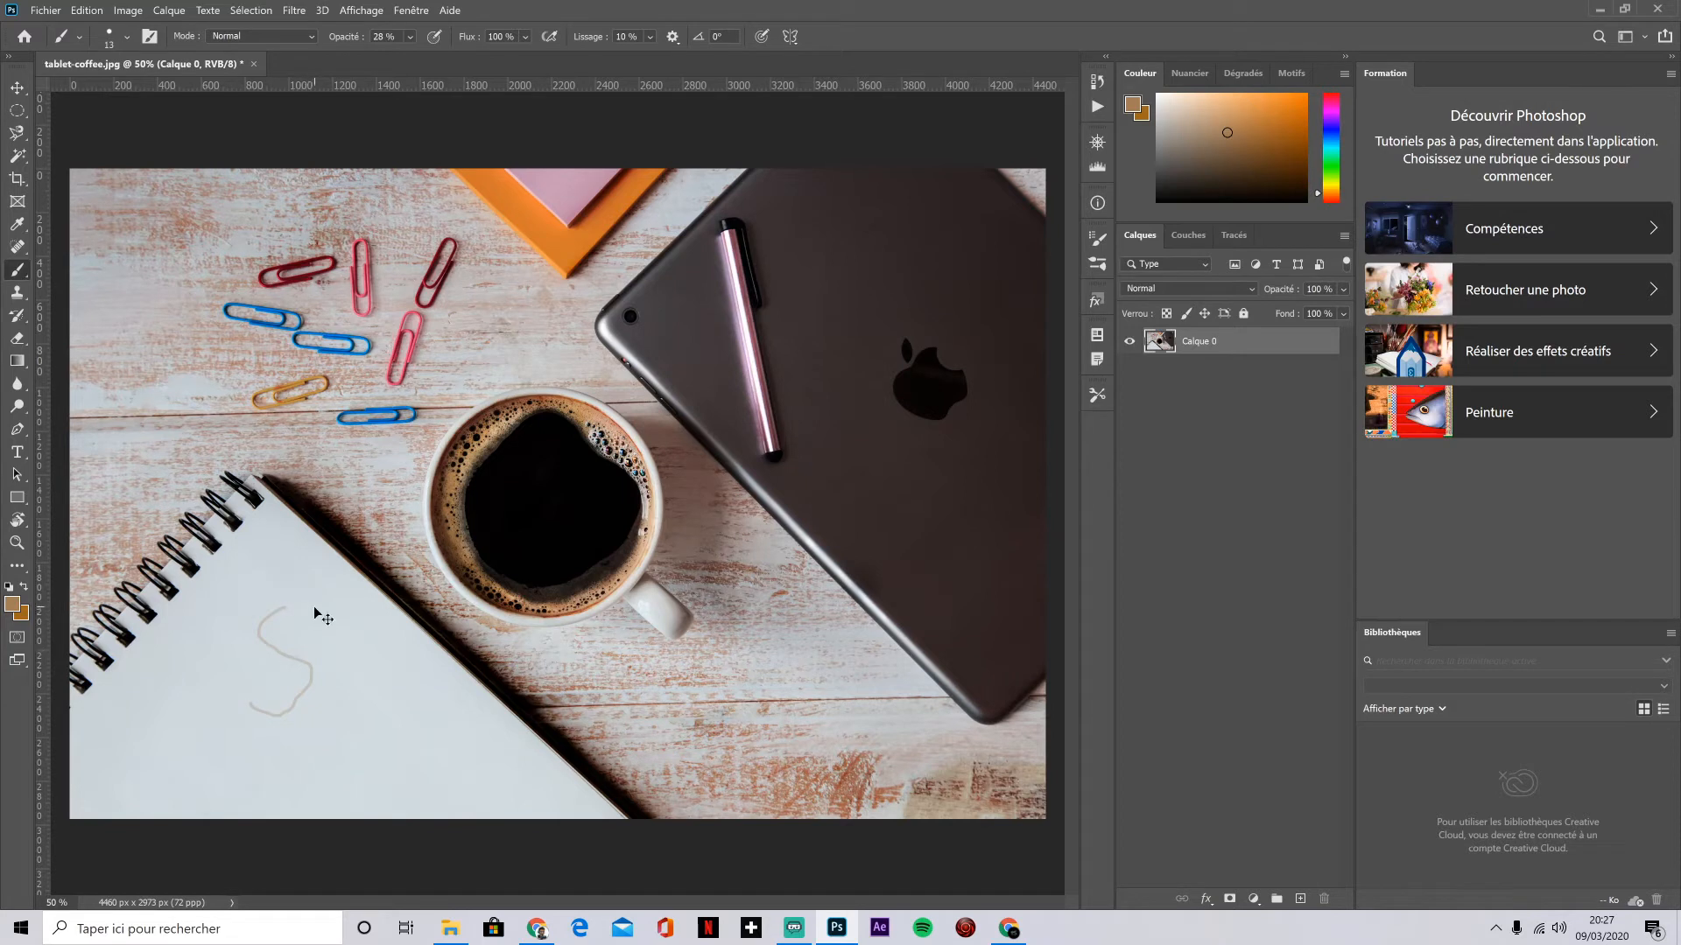
pyautogui.hotkey('ctrl', 'z')
# Step: Set the brush size to 46 px and write the letters PS with small end curls on the notebook page
pyautogui.click(126, 37)
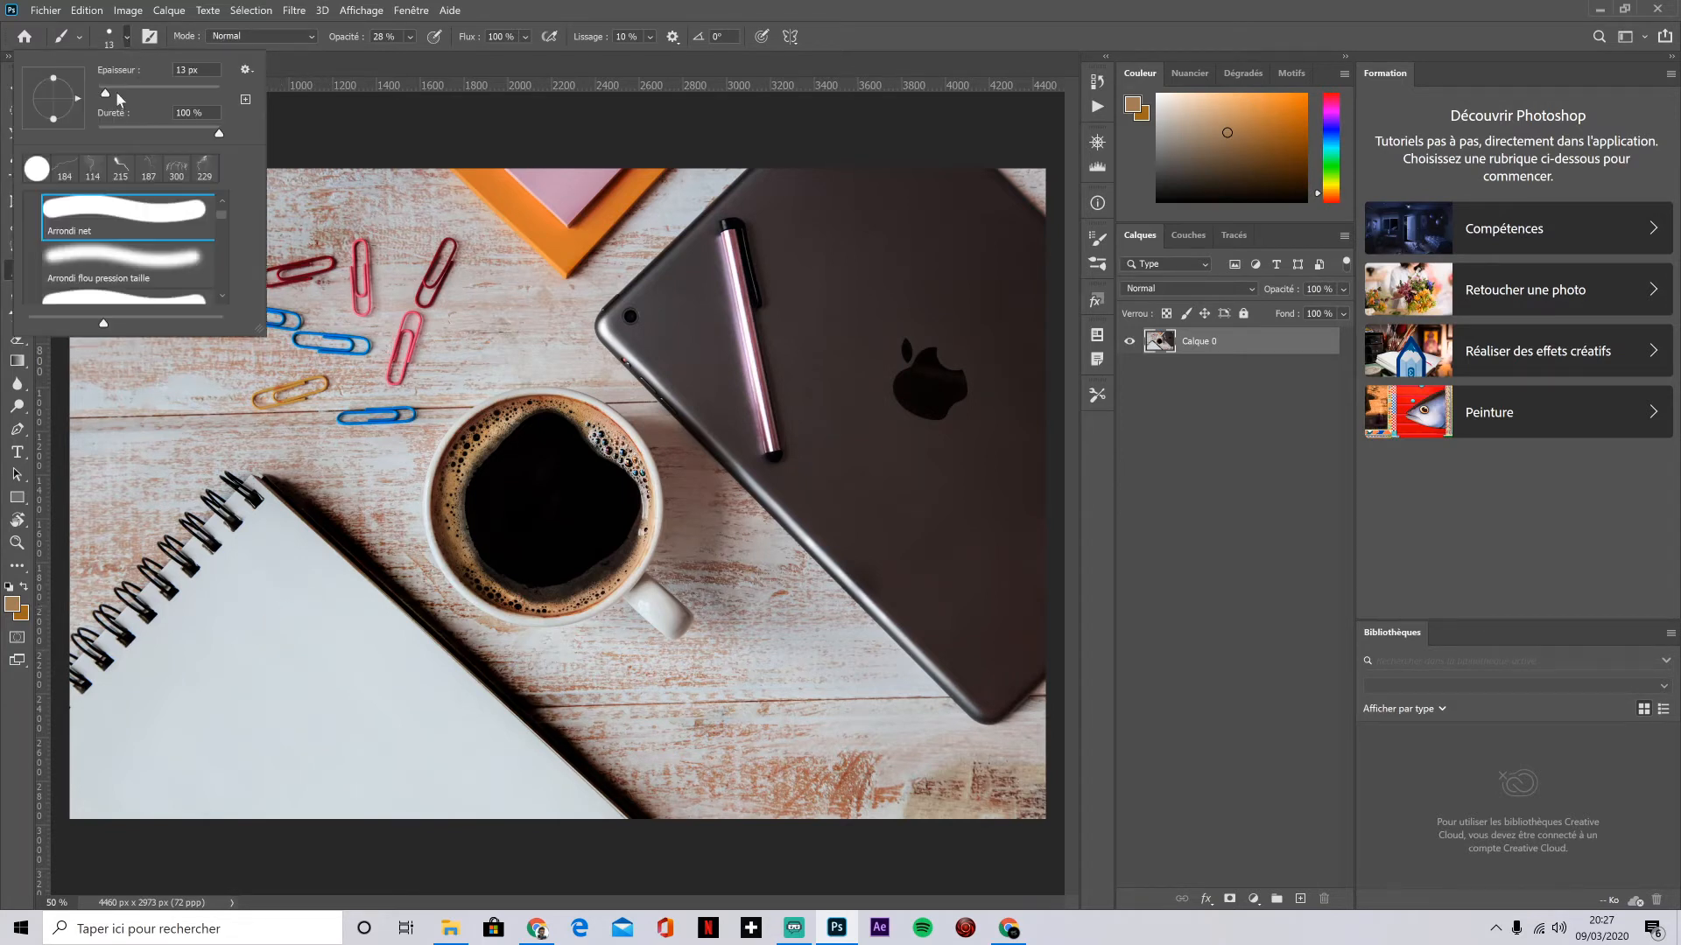
pyautogui.moveTo(115, 91); pyautogui.dragTo(124, 92)
pyautogui.click(223, 635)
pyautogui.moveTo(217, 632); pyautogui.dragTo(198, 762)
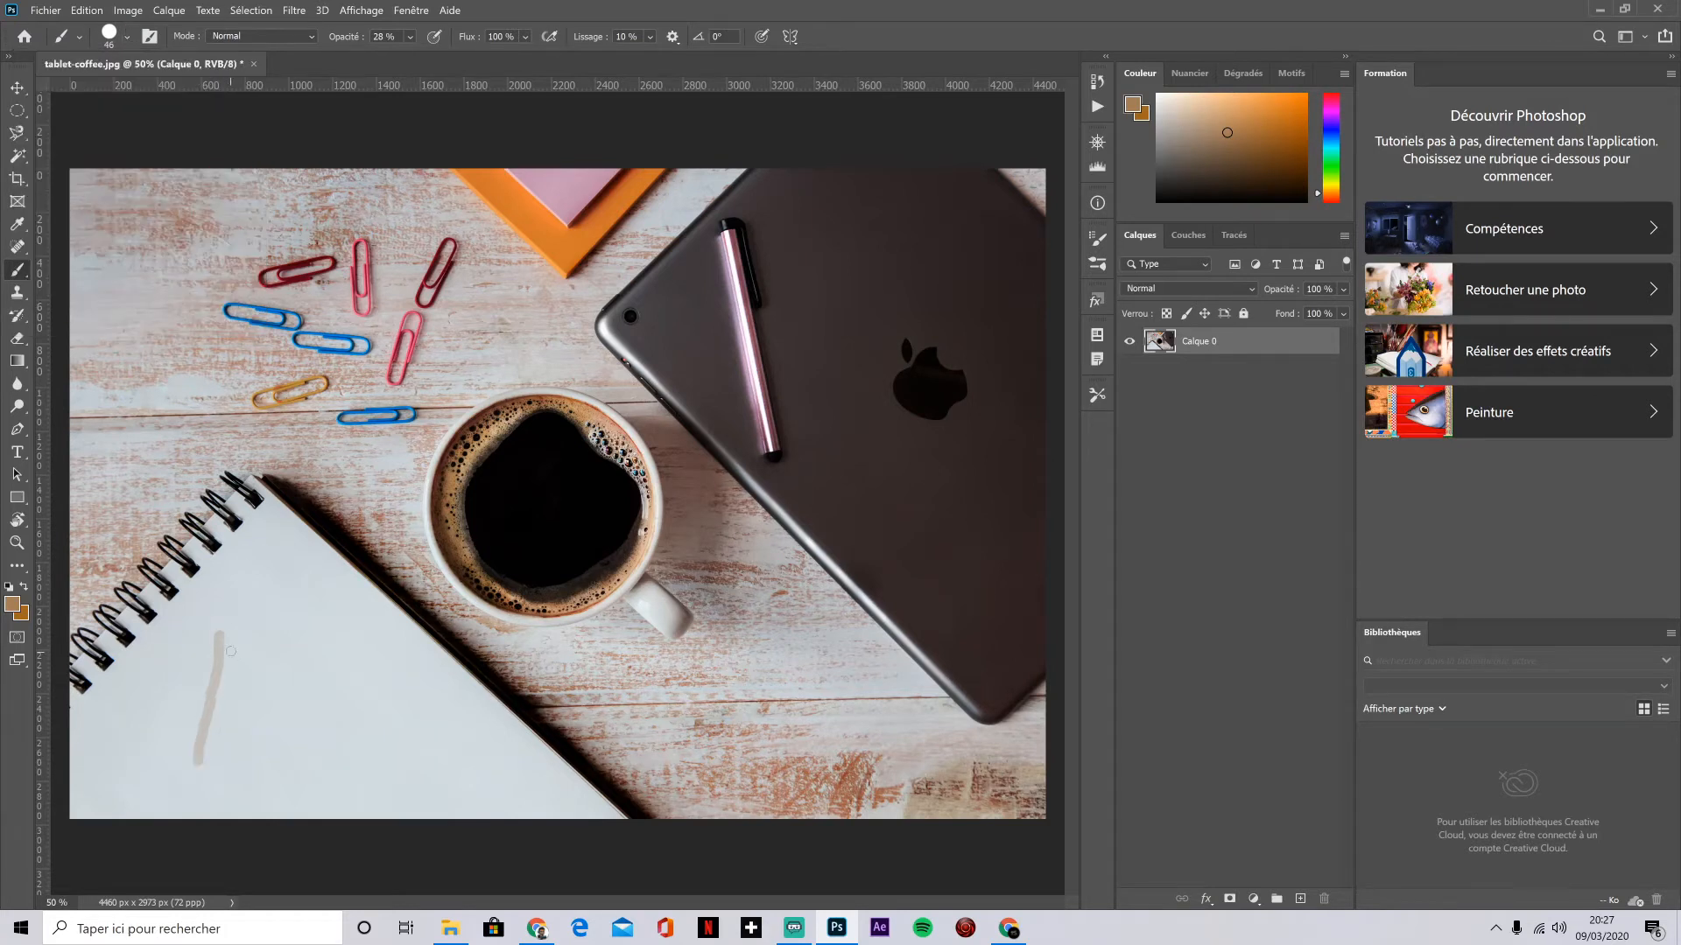
pyautogui.moveTo(219, 634)
pyautogui.mouseDown()
pyautogui.moveTo(283, 652)
pyautogui.moveTo(290, 698)
pyautogui.moveTo(219, 699)
pyautogui.mouseUp()
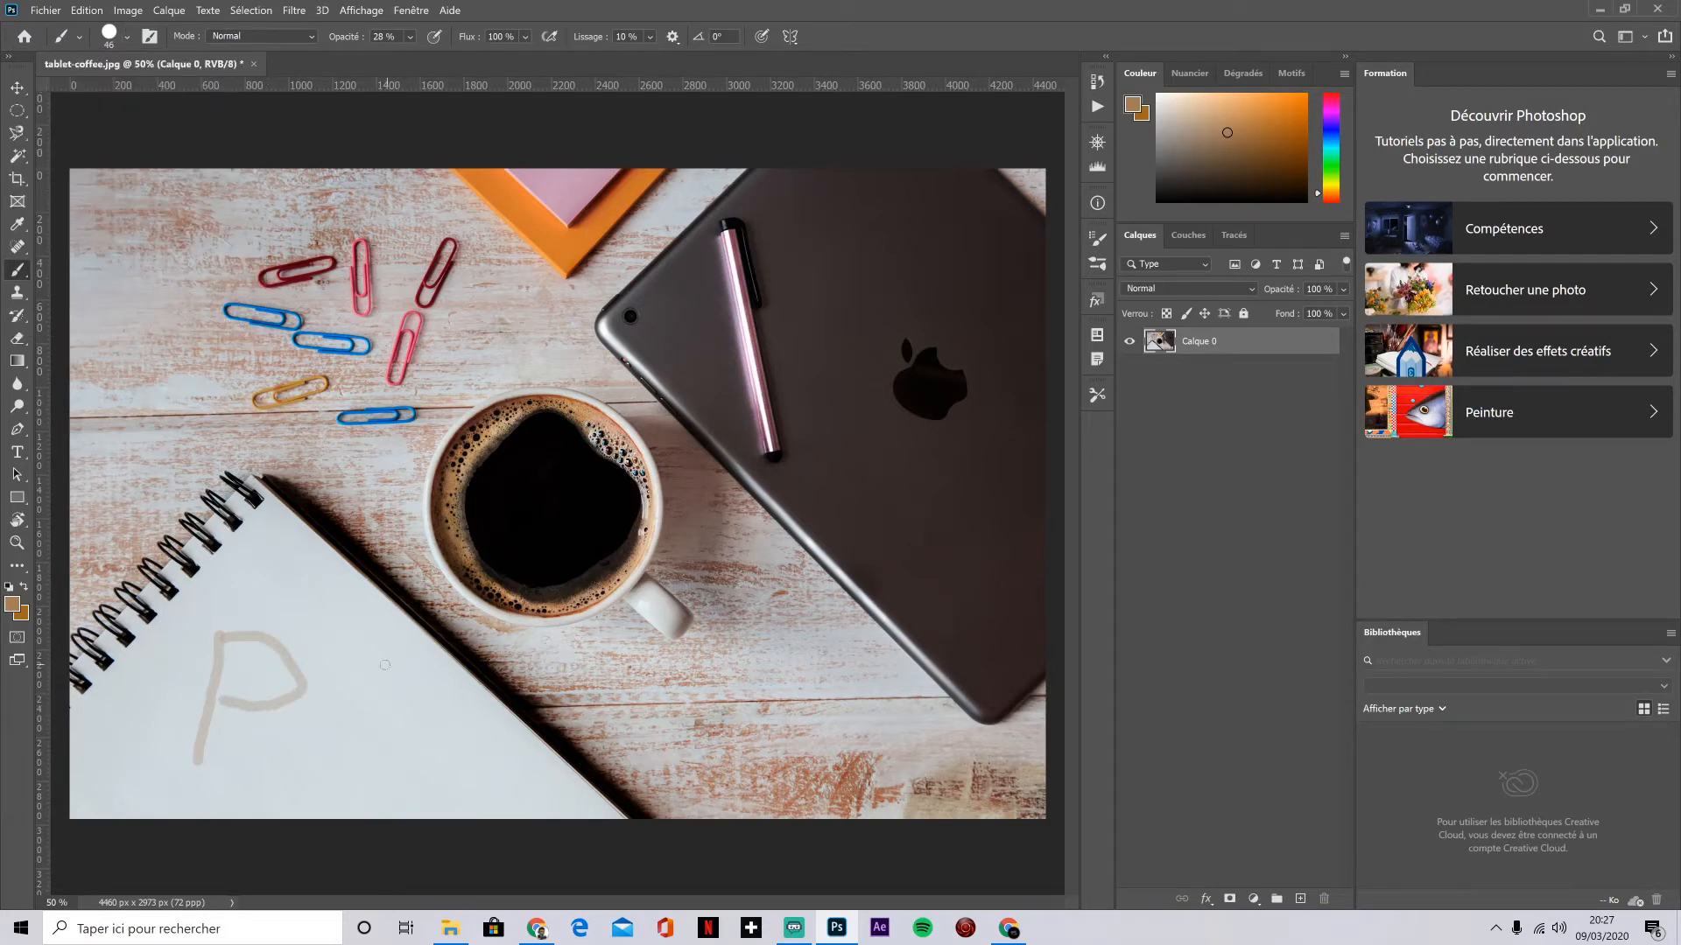
pyautogui.moveTo(384, 665)
pyautogui.mouseDown()
pyautogui.moveTo(350, 691)
pyautogui.moveTo(395, 751)
pyautogui.moveTo(393, 790)
pyautogui.moveTo(340, 791)
pyautogui.moveTo(315, 768)
pyautogui.moveTo(348, 764)
pyautogui.mouseUp()
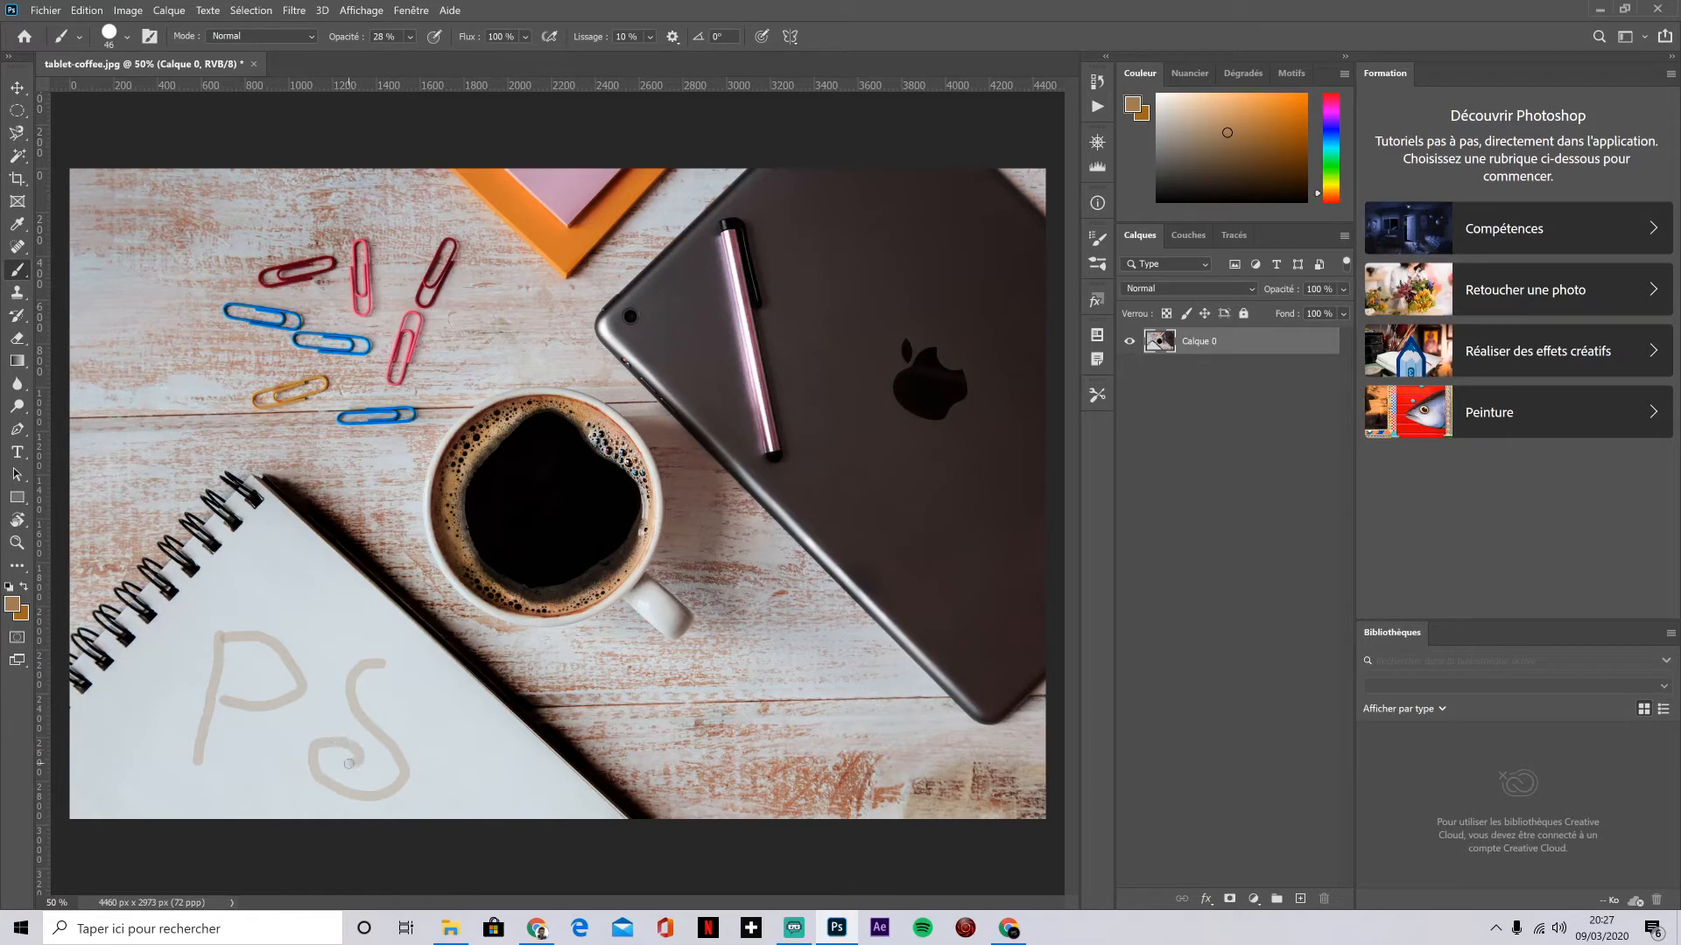
pyautogui.moveTo(390, 664)
pyautogui.mouseDown()
pyautogui.moveTo(410, 690)
pyautogui.moveTo(396, 698)
pyautogui.mouseUp()
pyautogui.moveTo(217, 741)
pyautogui.mouseDown()
pyautogui.moveTo(210, 763)
pyautogui.moveTo(229, 731)
pyautogui.moveTo(223, 744)
pyautogui.mouseUp()
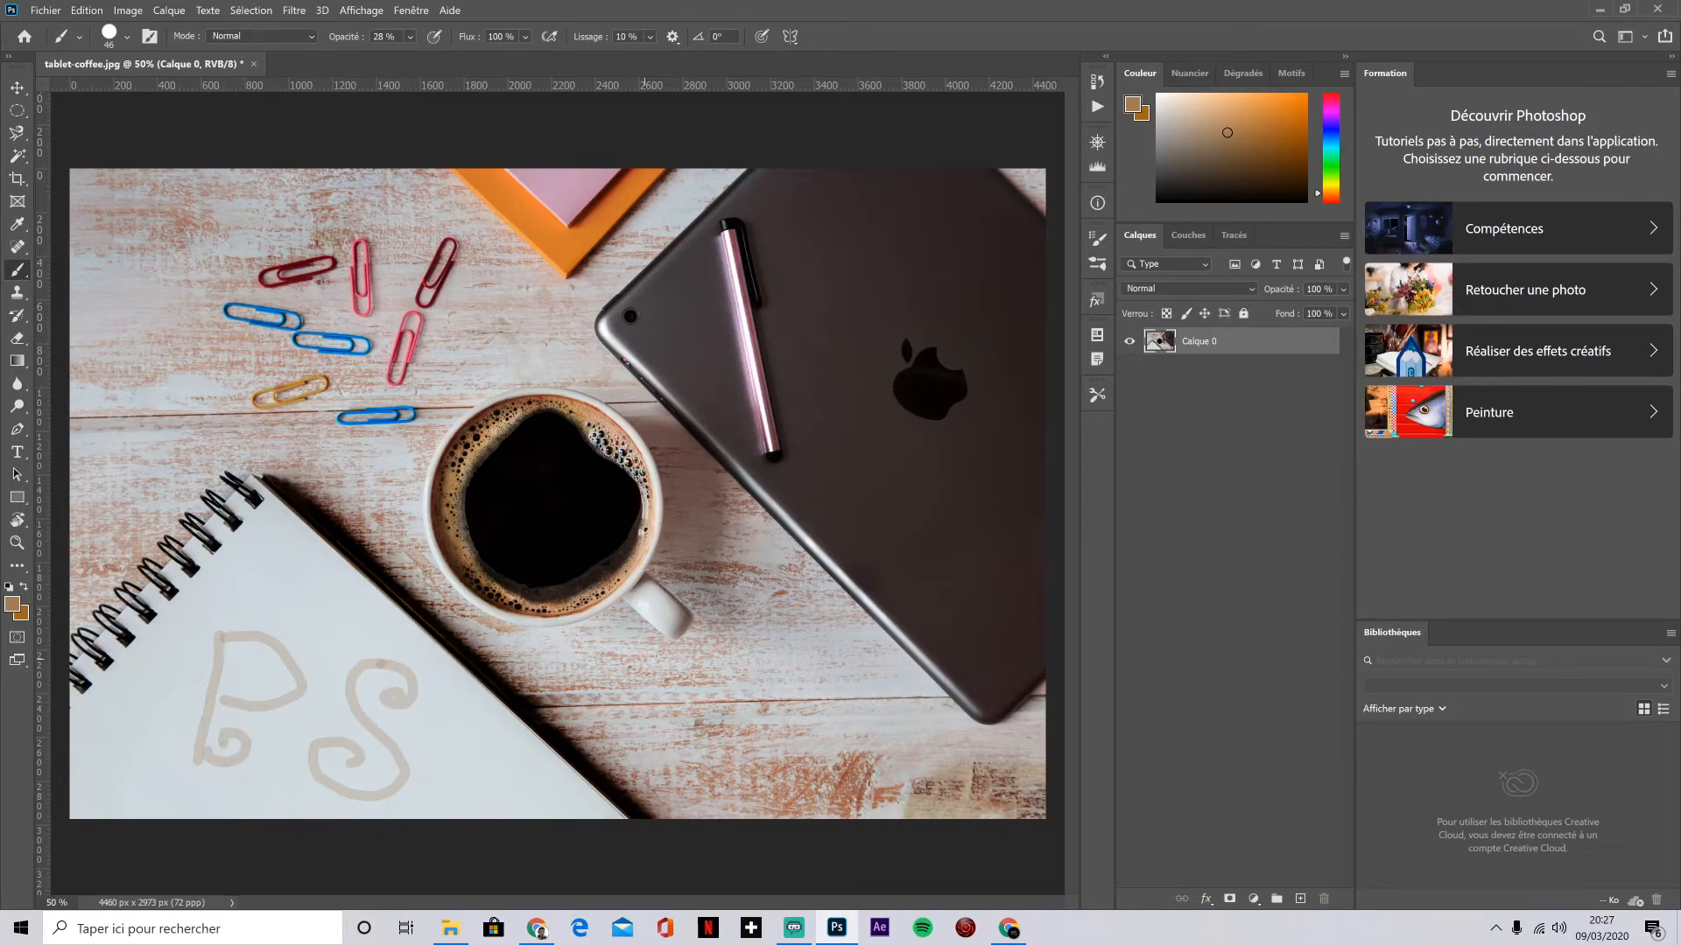
# Step: Undo the hand-painted PS lettering on the notebook page
pyautogui.hotkey('ctrl', 'z')
pyautogui.hotkey('ctrl', 'z')
pyautogui.hotkey('ctrl', 'z')
pyautogui.hotkey('ctrl', 'z')
pyautogui.hotkey('ctrl', 'z')
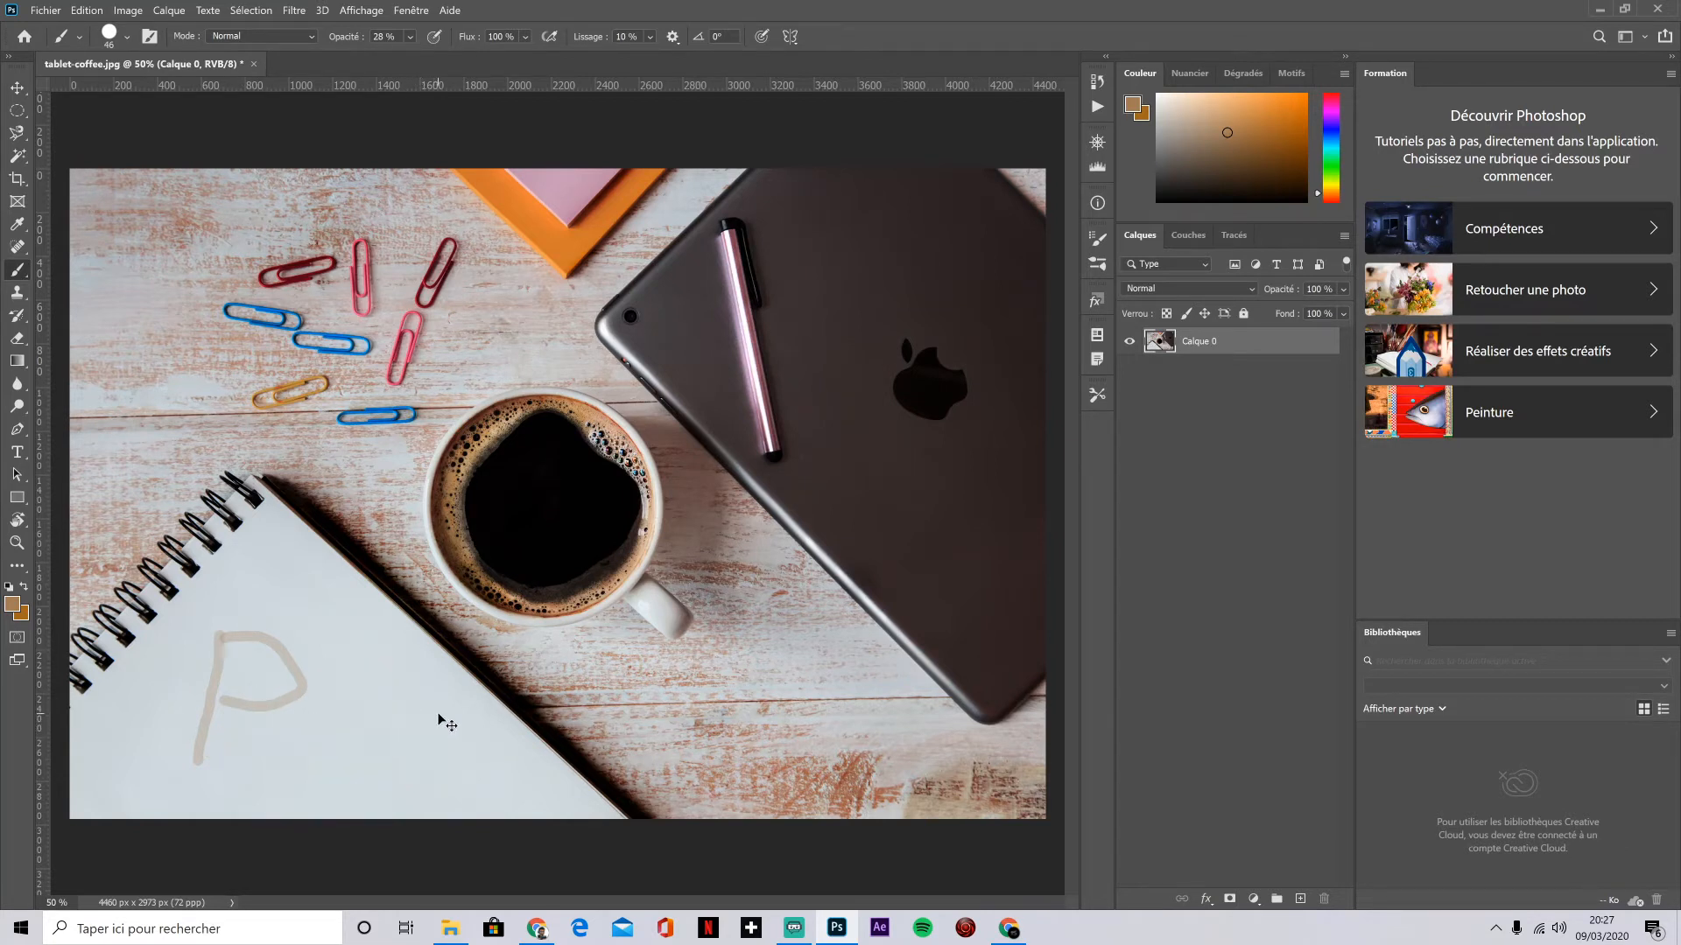
# Step: Sample the tablet's Apple logo with the Clone Stamp tool and paint a copy between the logo and the pen
pyautogui.click(16, 291)
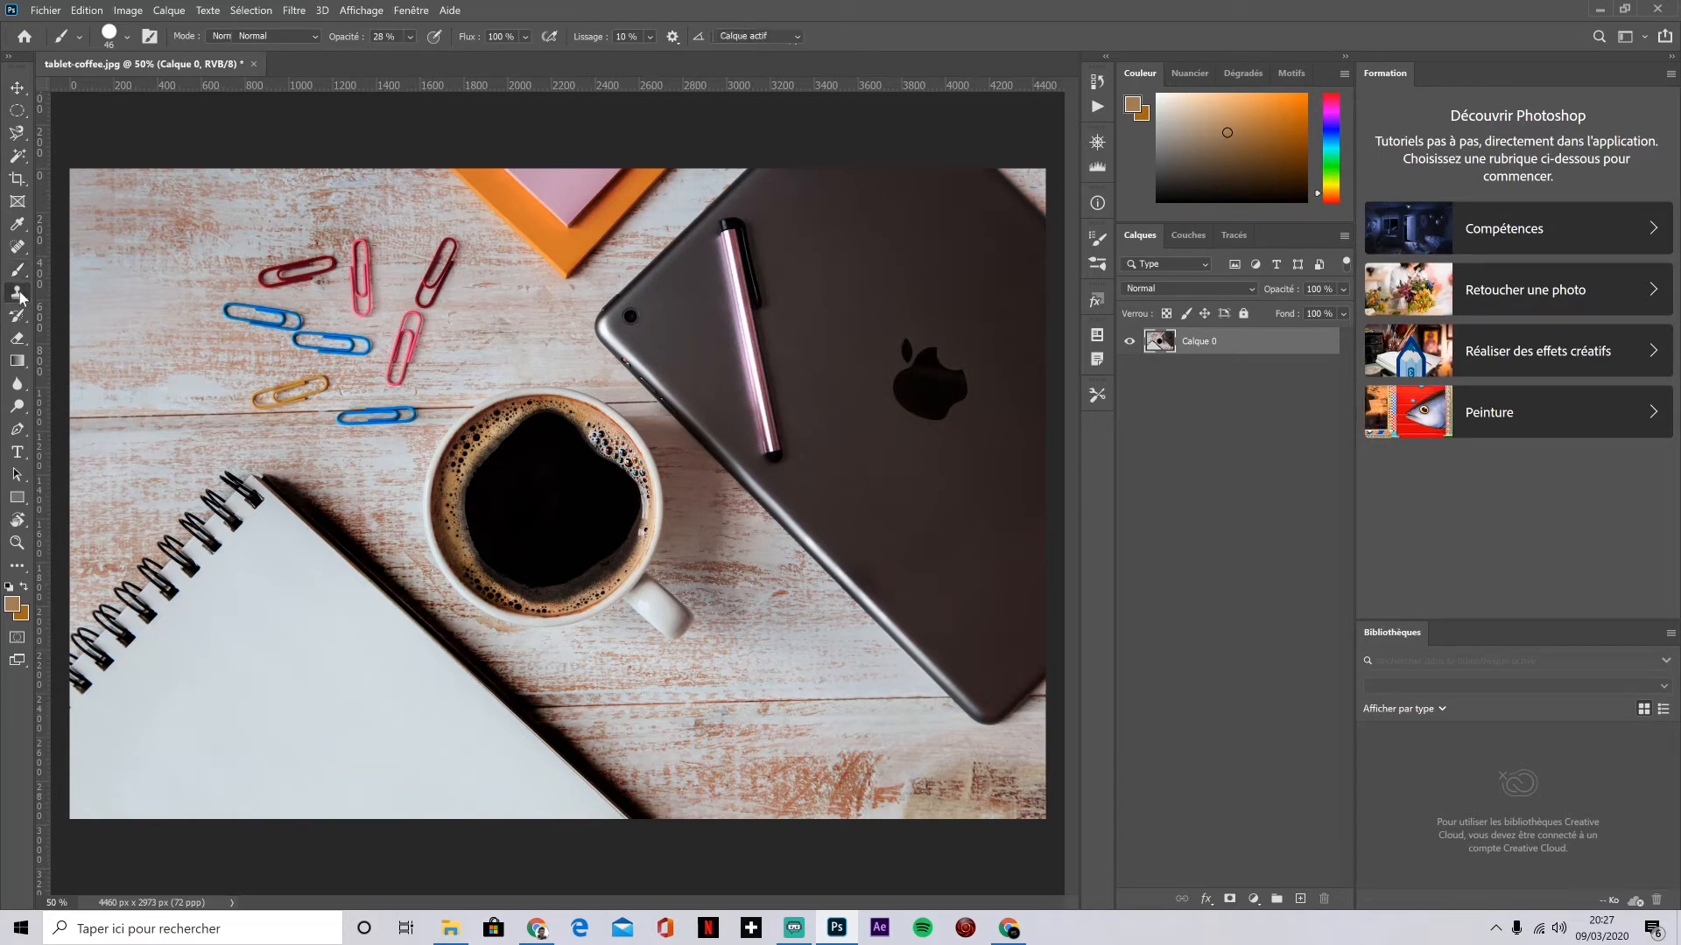
pyautogui.rightClick(17, 291)
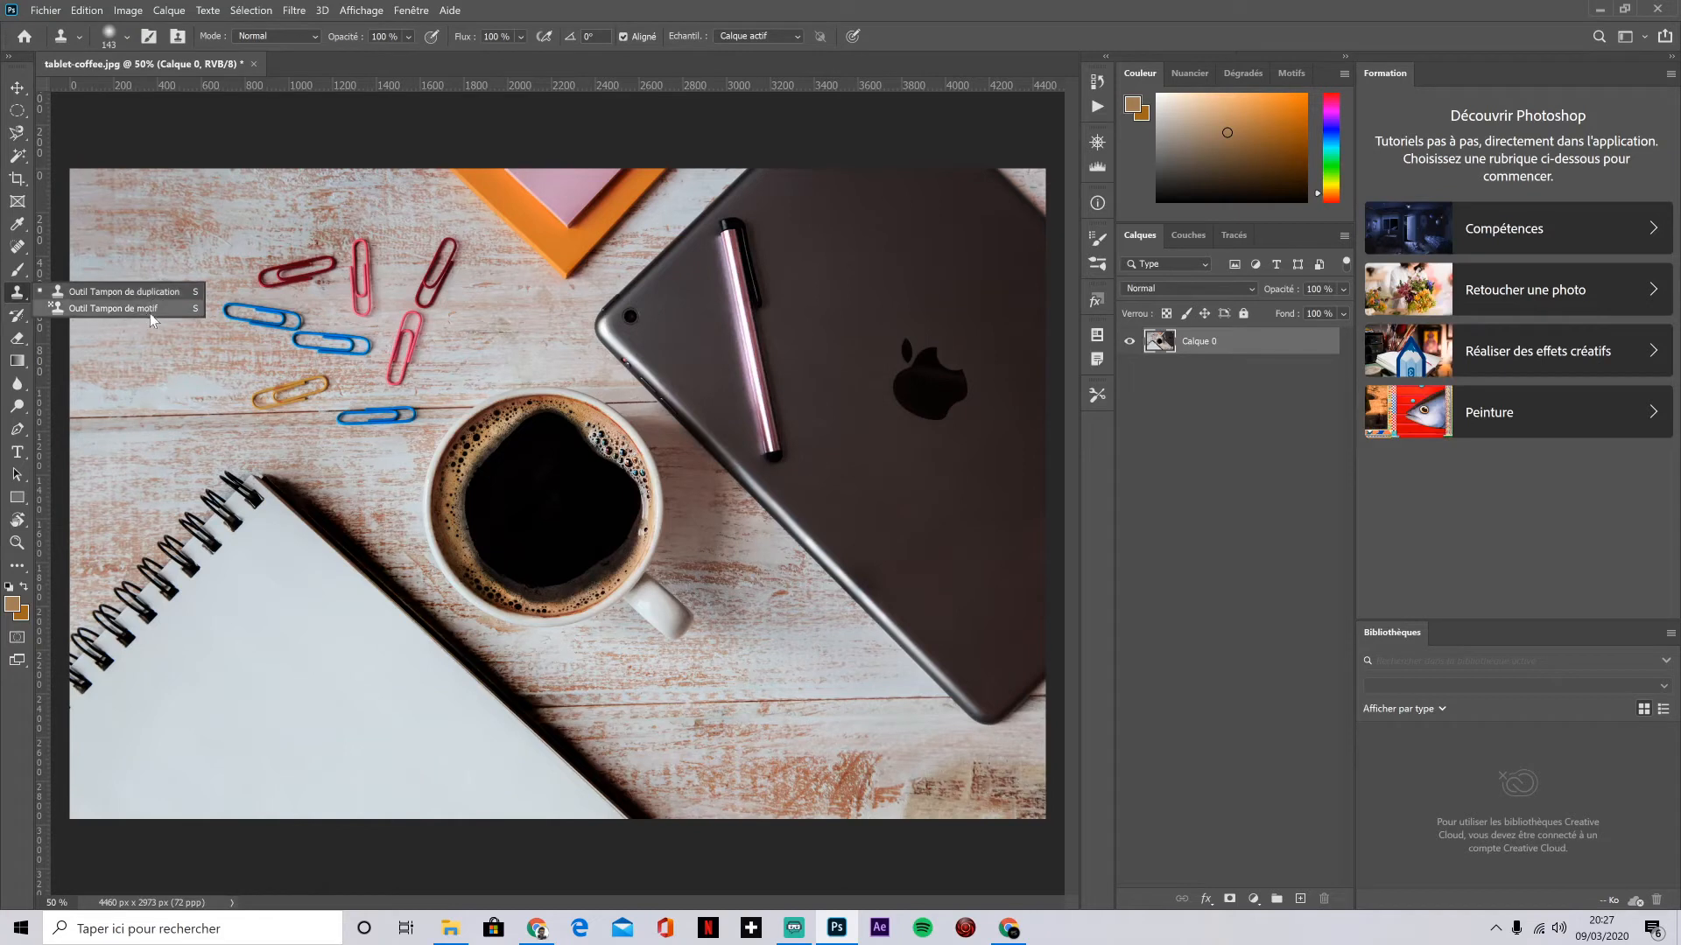
pyautogui.click(140, 292)
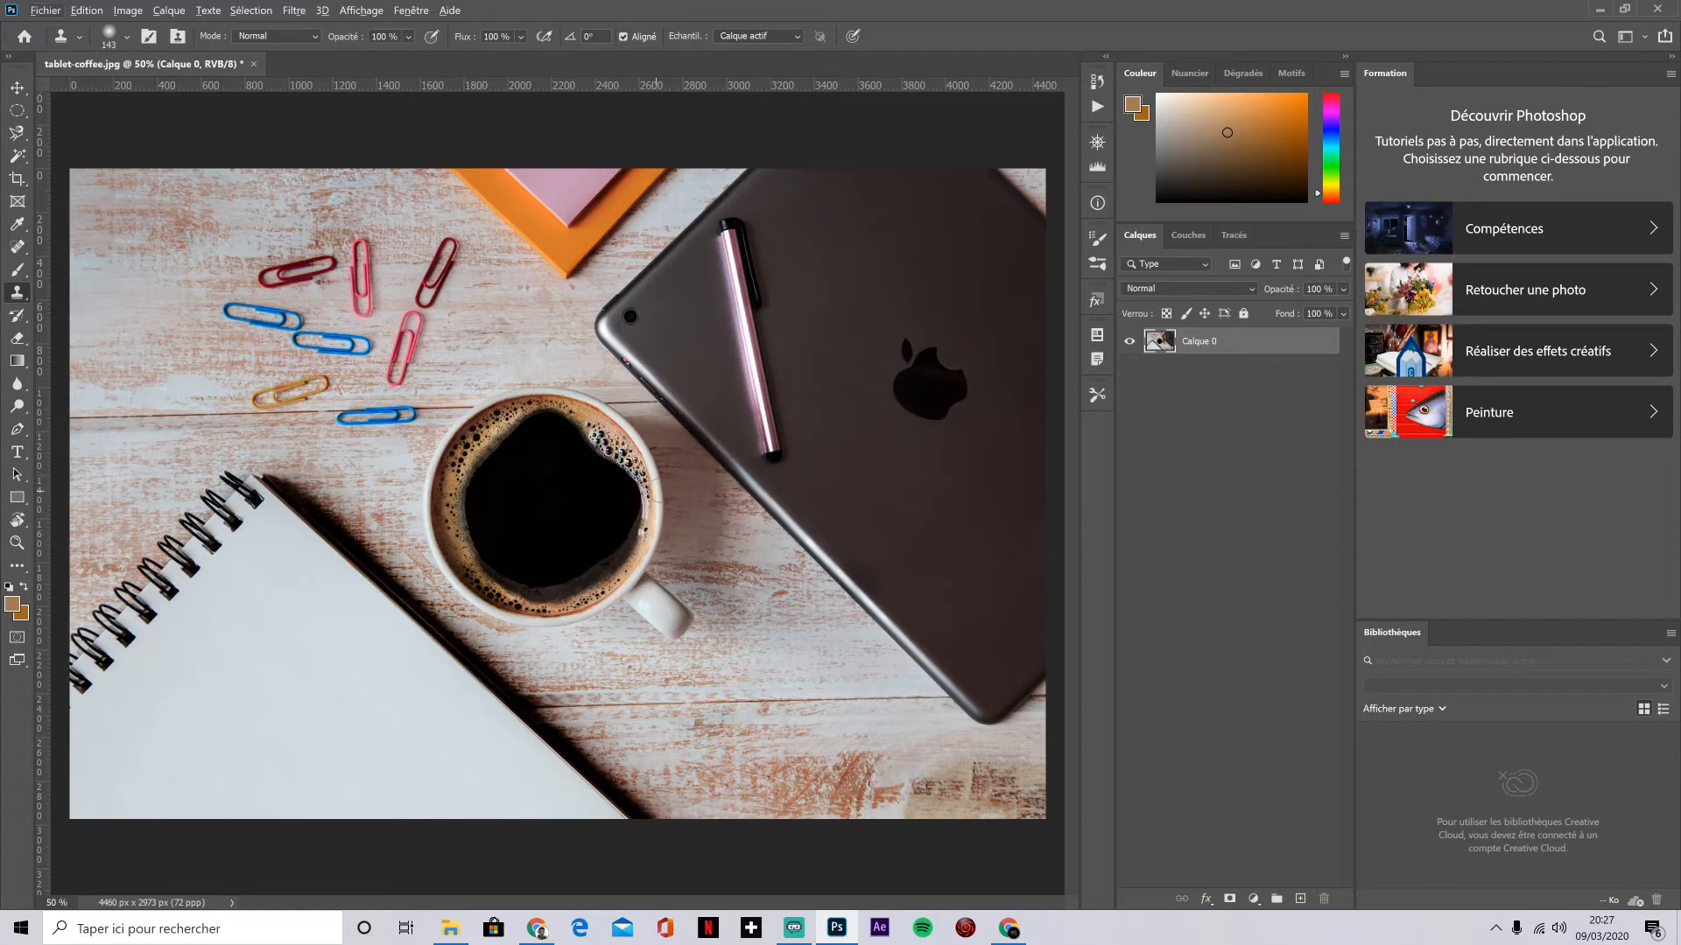
pyautogui.keyDown('alt'); pyautogui.click(918, 385); pyautogui.keyUp('alt')
pyautogui.moveTo(841, 304)
pyautogui.mouseDown()
pyautogui.moveTo(852, 337)
pyautogui.moveTo(866, 314)
pyautogui.moveTo(856, 290)
pyautogui.moveTo(838, 364)
pyautogui.moveTo(861, 323)
pyautogui.mouseUp()
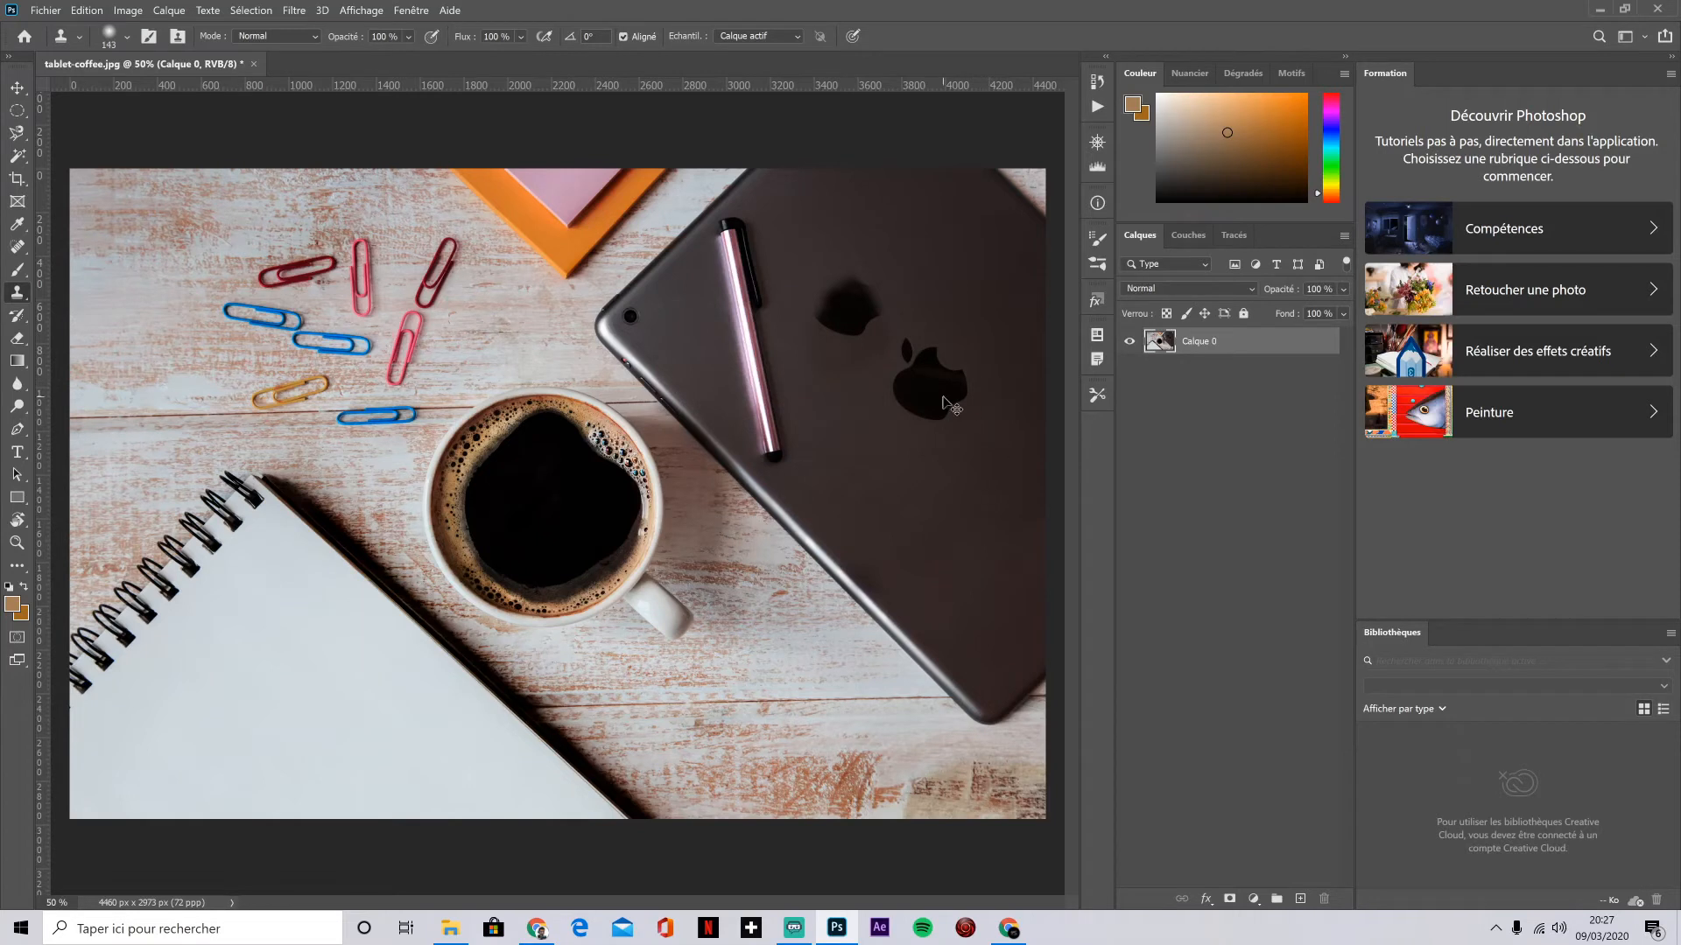
# Step: Undo the cloned logo and set the Clone Stamp size to 439 px
pyautogui.hotkey('ctrl', 'z')
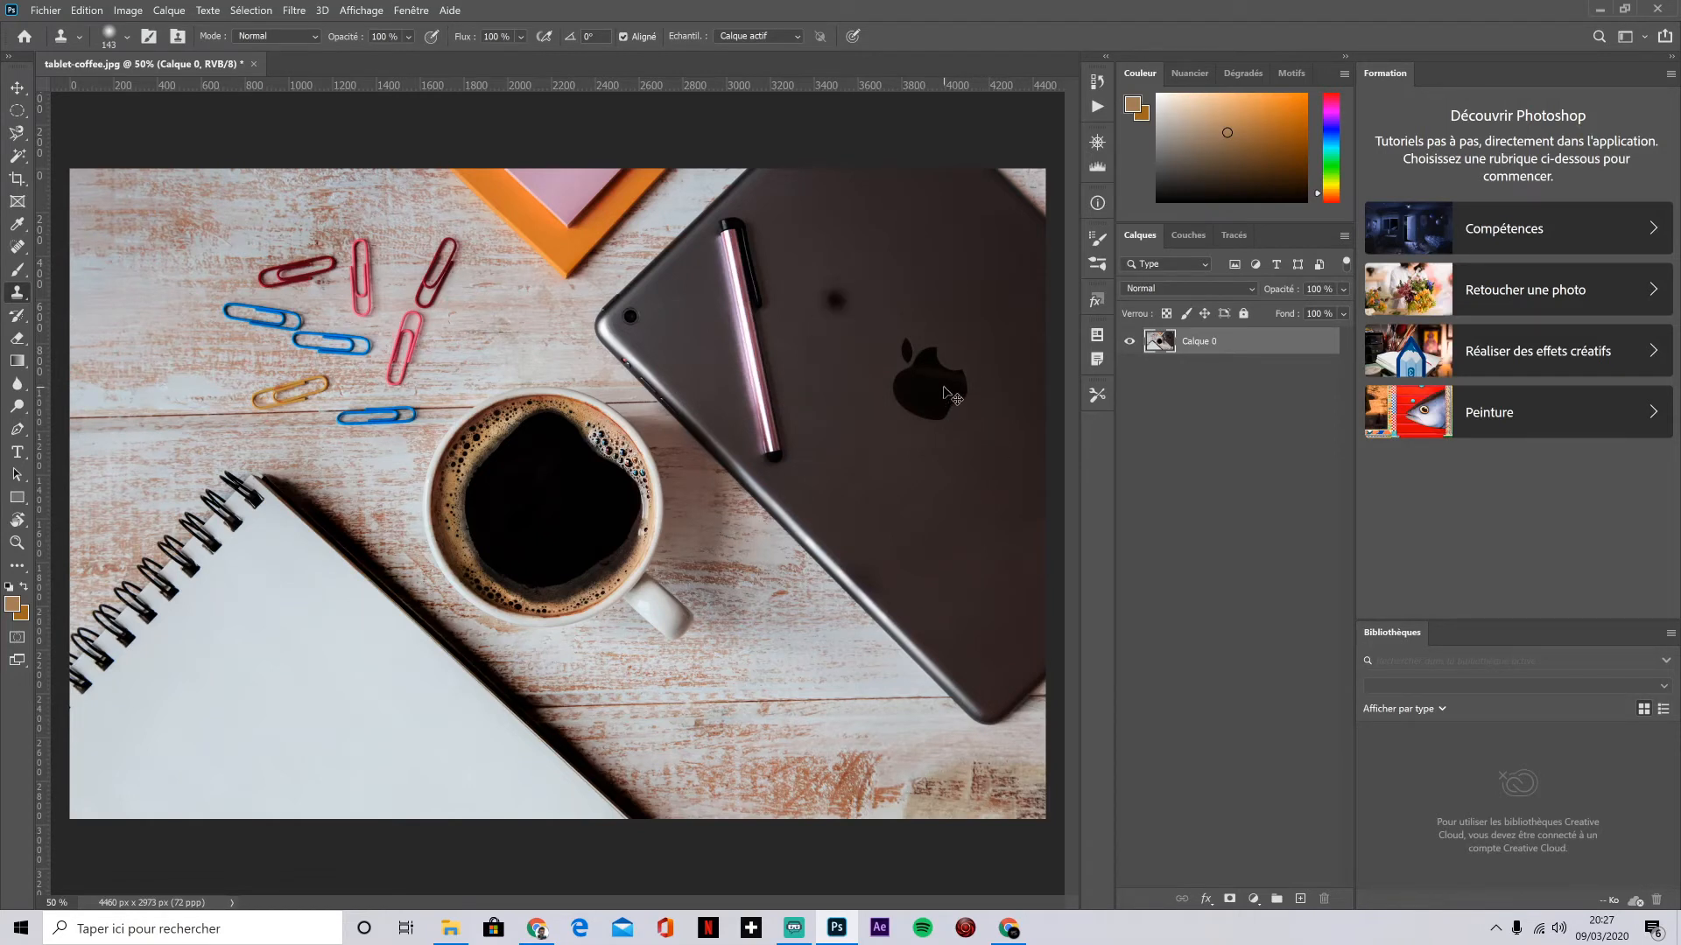
pyautogui.hotkey('ctrl', 'z')
pyautogui.click(126, 38)
pyautogui.moveTo(173, 93); pyautogui.dragTo(185, 95)
pyautogui.click(441, 41)
pyautogui.click(127, 36)
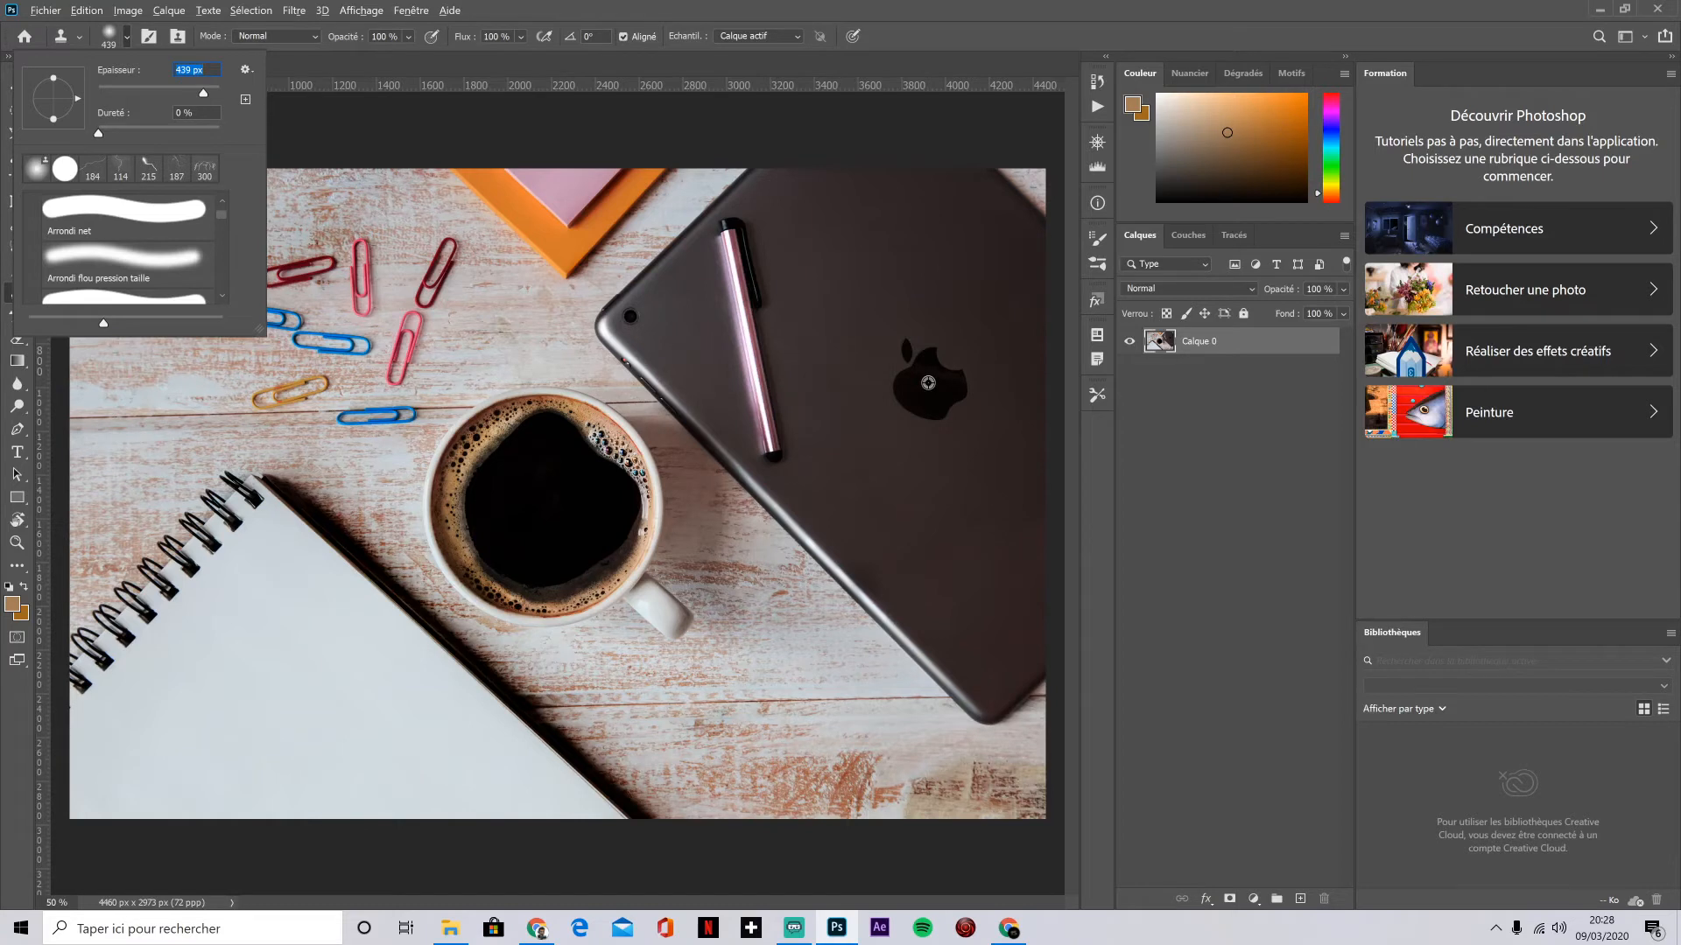
# Step: Clone the Apple logo above the original on the tablet, and try a second clone stroke below it before undoing that one
pyautogui.keyDown('alt'); pyautogui.click(927, 383); pyautogui.keyUp('alt')
pyautogui.moveTo(910, 229); pyautogui.dragTo(972, 270)
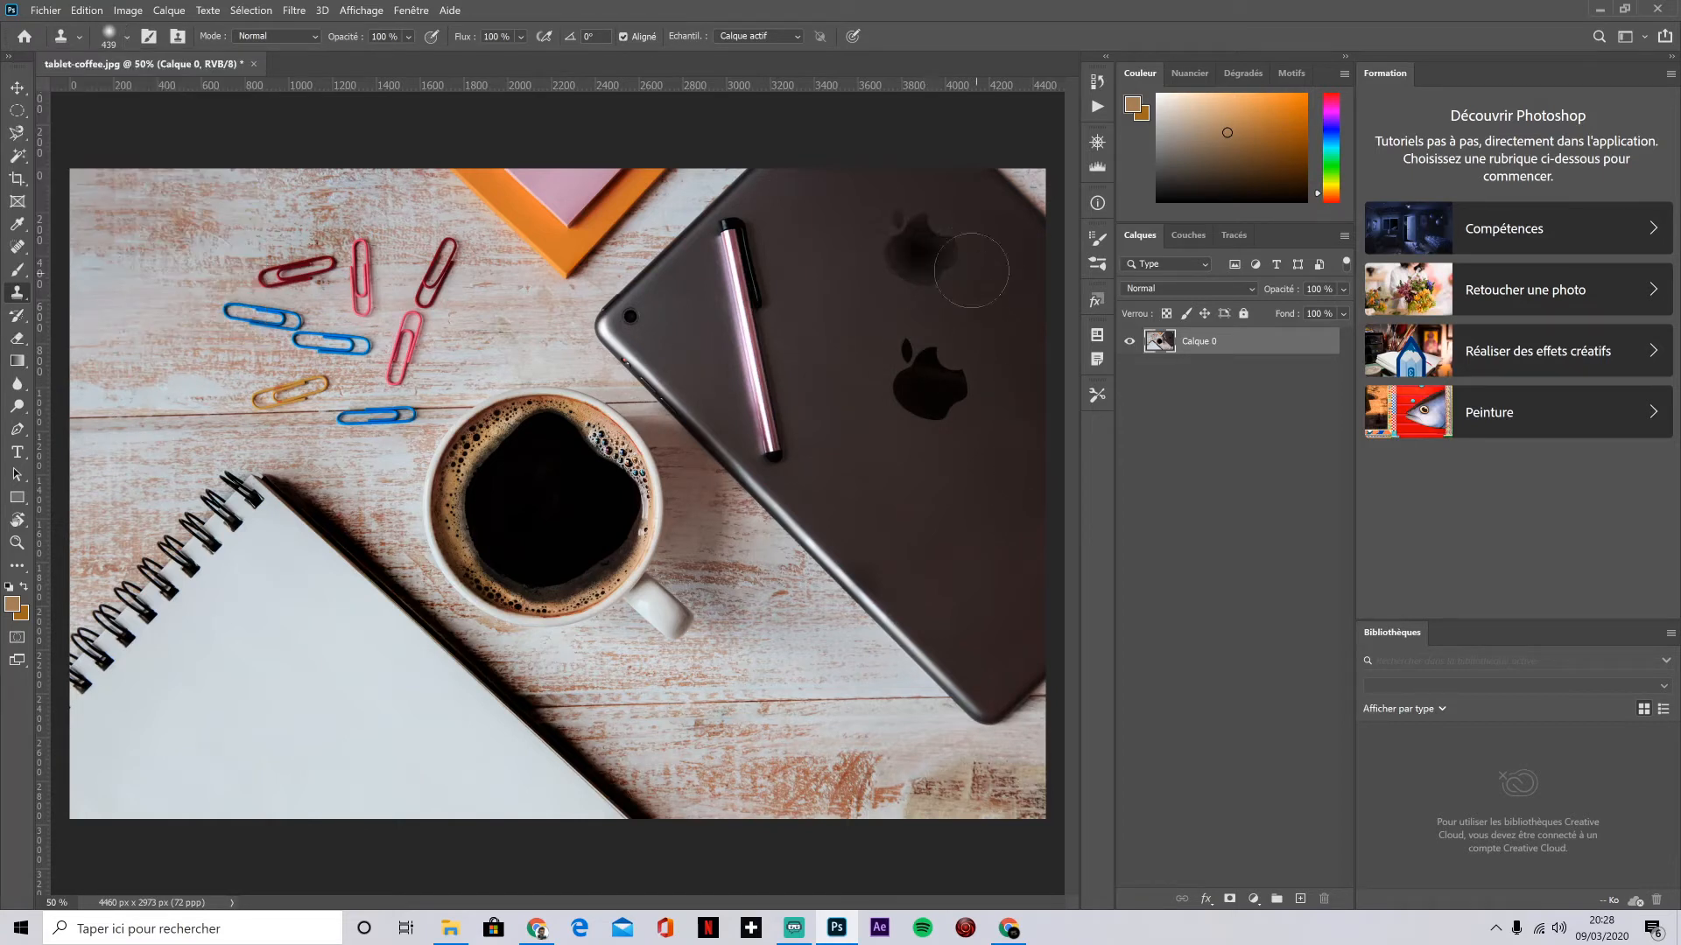
pyautogui.moveTo(915, 578)
pyautogui.mouseDown()
pyautogui.moveTo(881, 525)
pyautogui.moveTo(895, 459)
pyautogui.mouseUp()
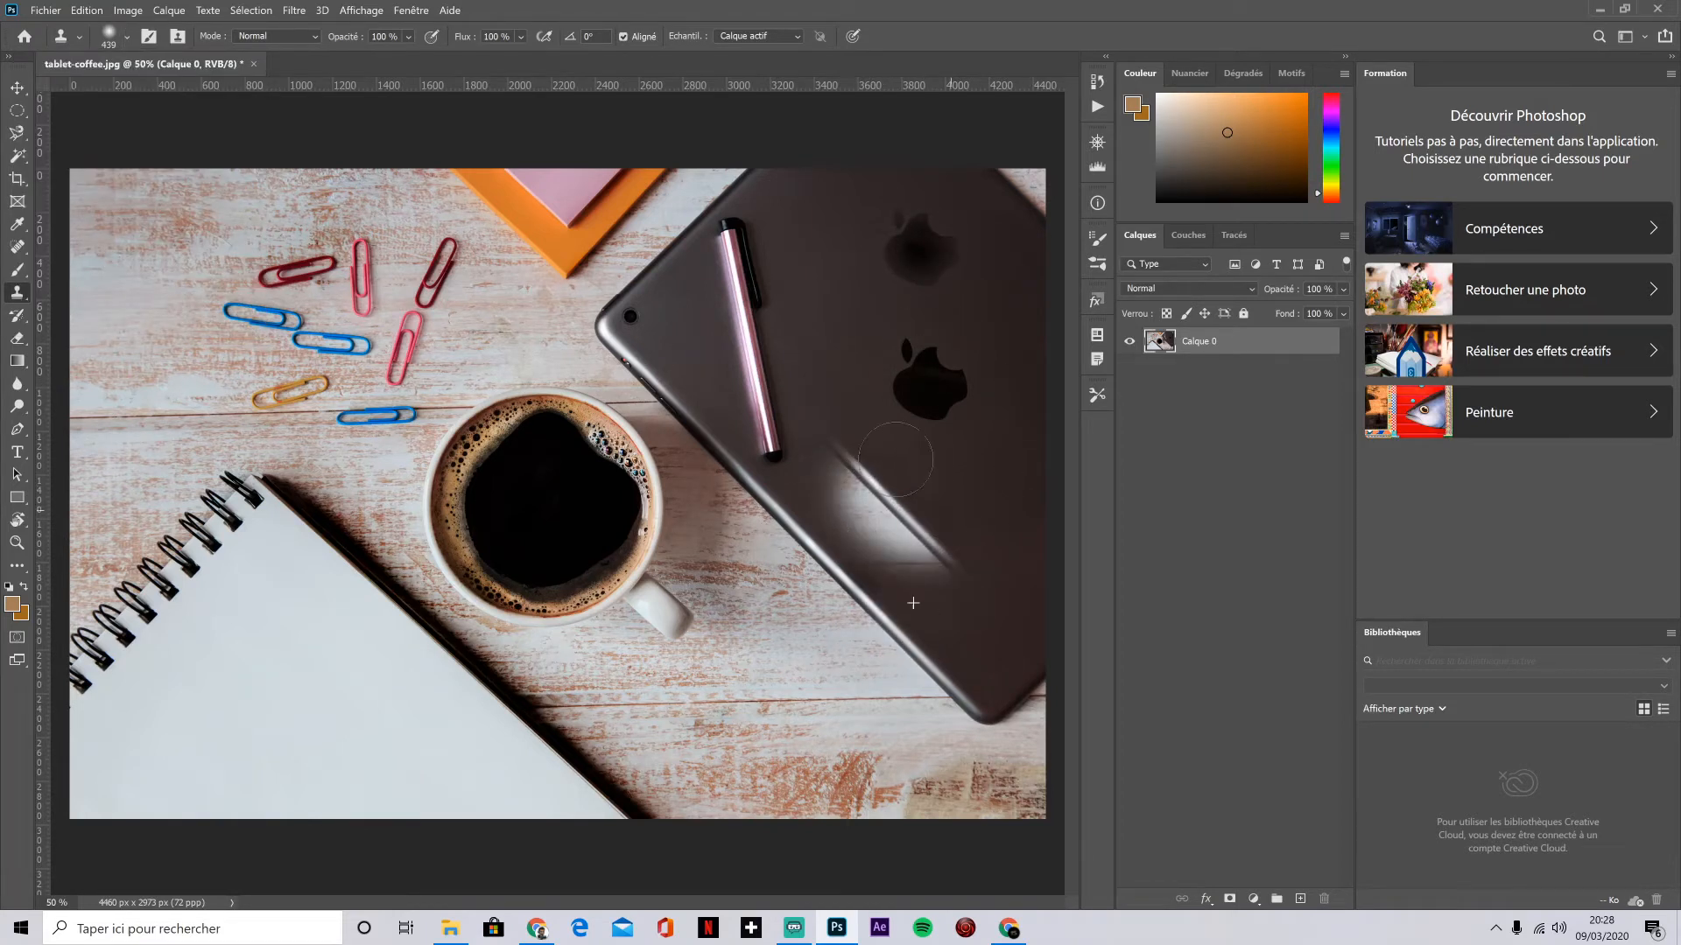
pyautogui.hotkey('ctrl', 'z')
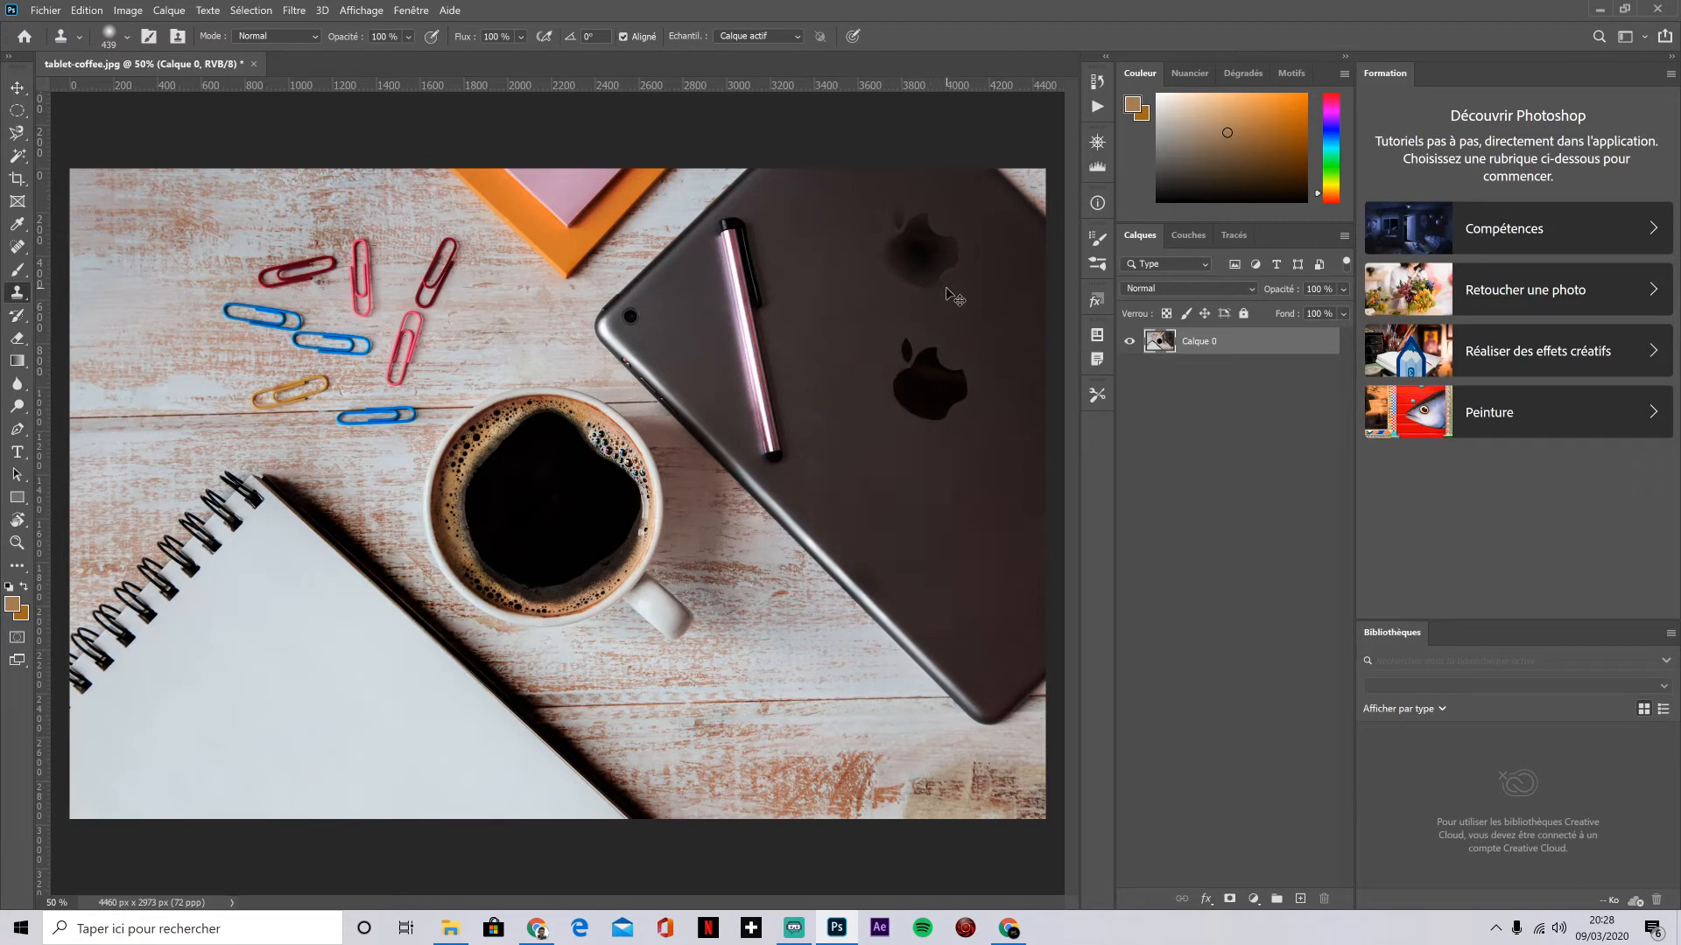
# Step: Resample the original Apple logo and stamp three more copies around it on the tablet
pyautogui.keyDown('alt'); pyautogui.click(929, 388); pyautogui.keyUp('alt')
pyautogui.click(845, 278)
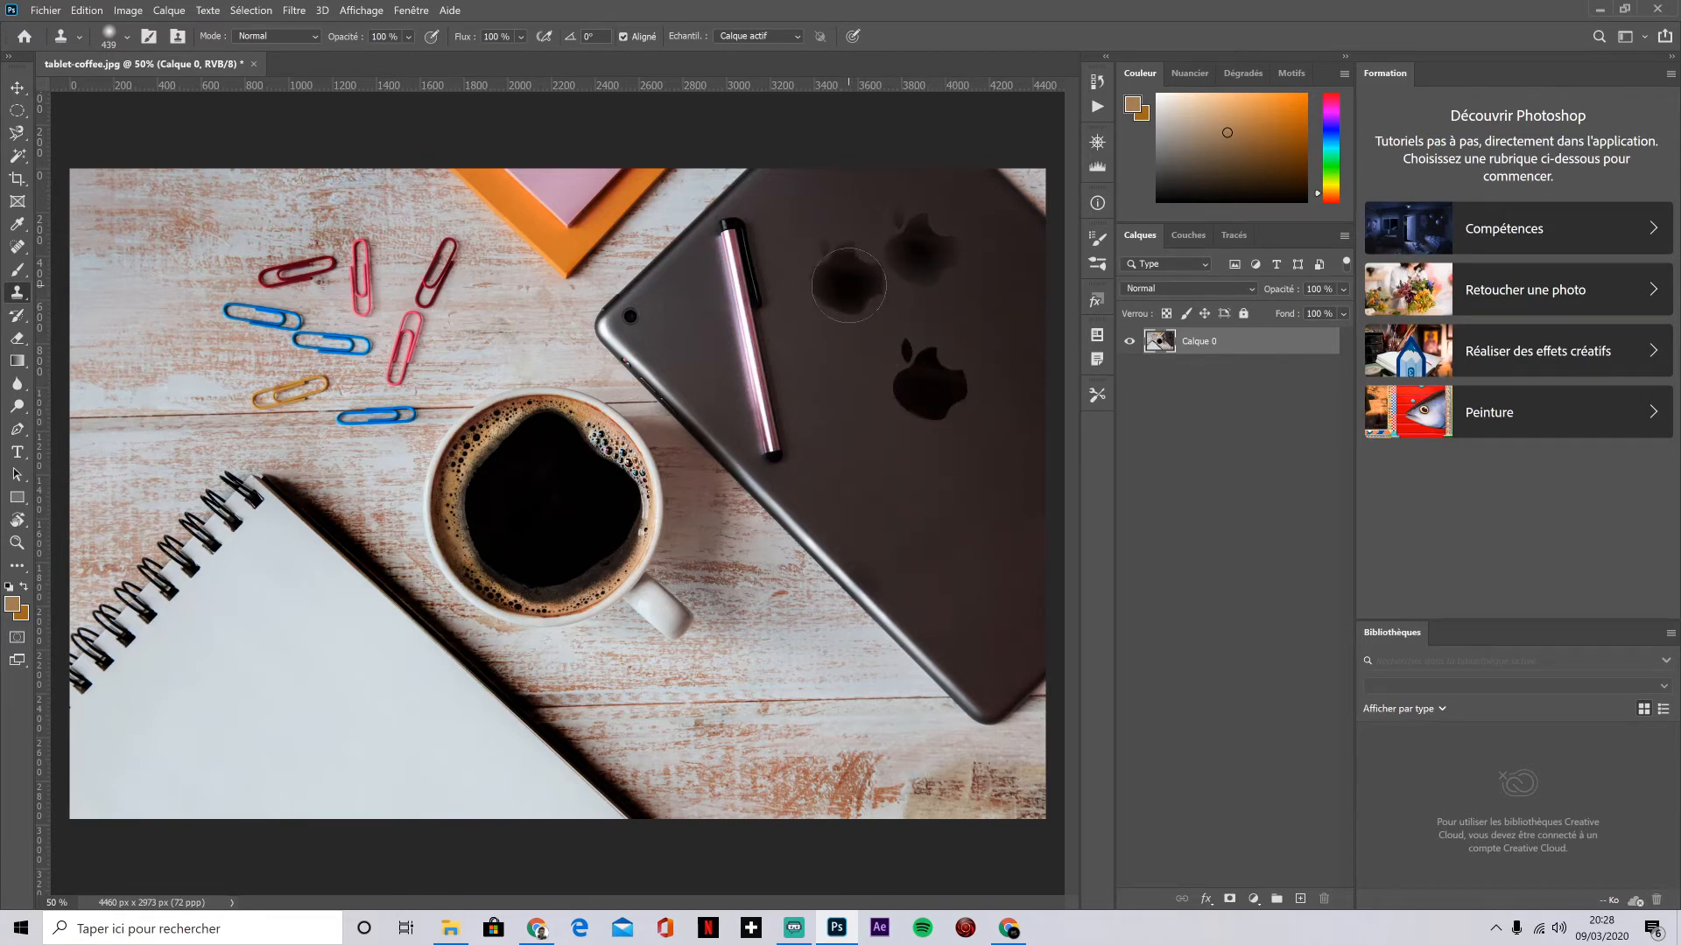
pyautogui.click(968, 303)
pyautogui.click(846, 372)
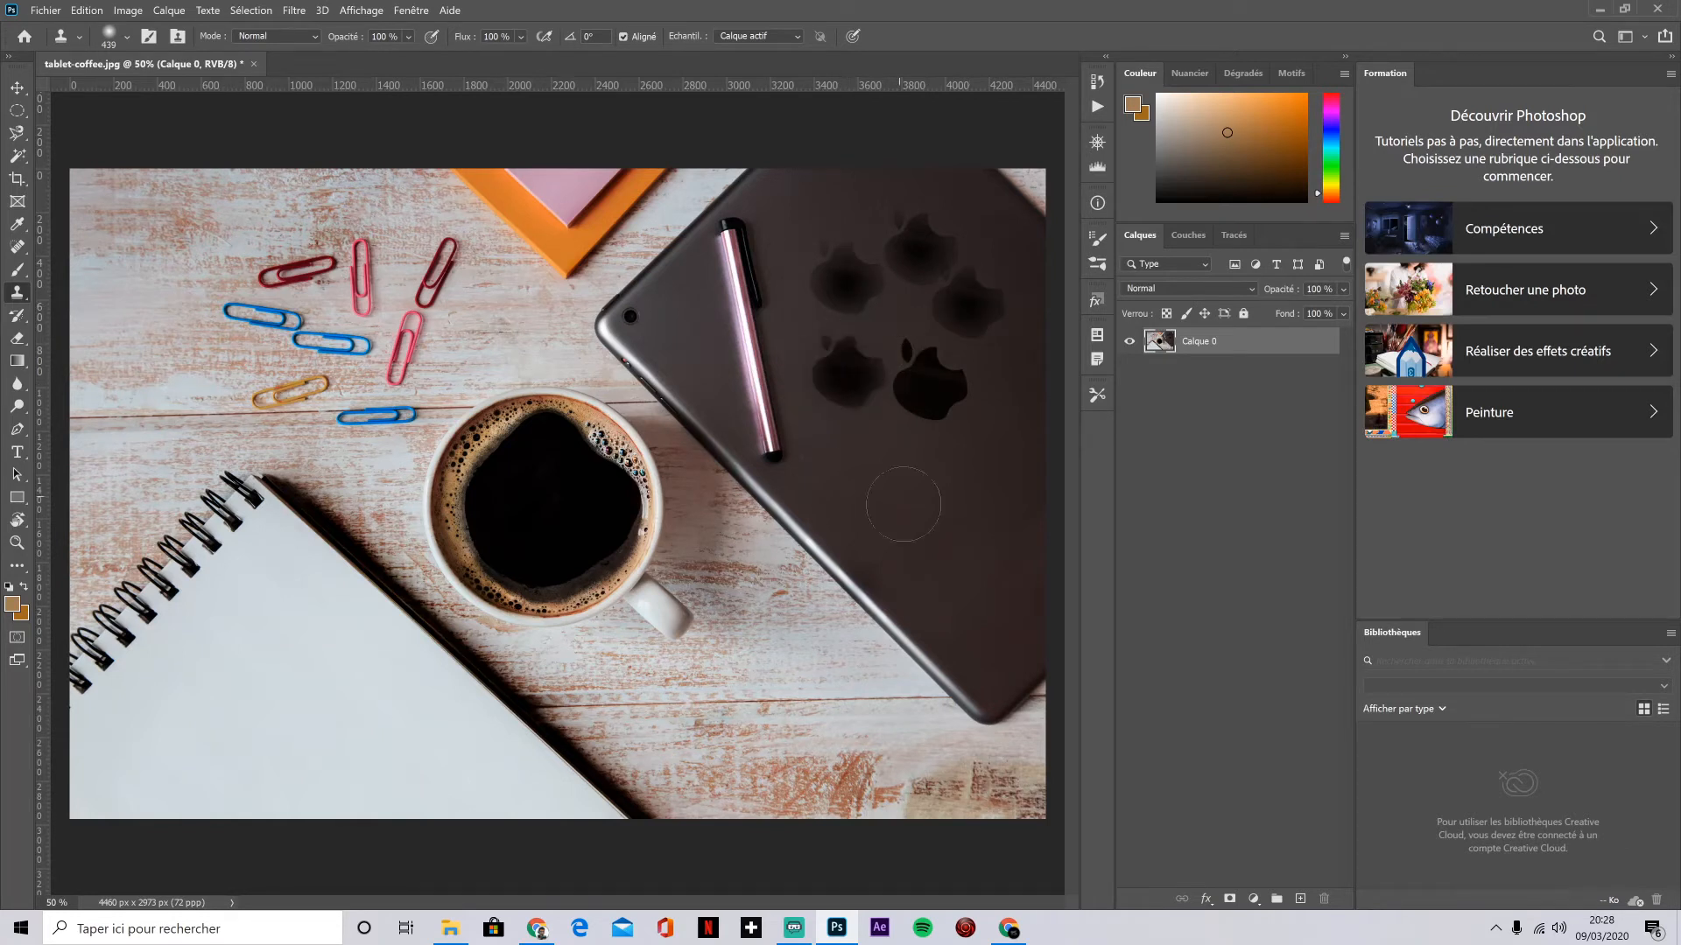
# Step: Resample the original Apple logo and stamp another copy below it on the tablet
pyautogui.click(930, 389)
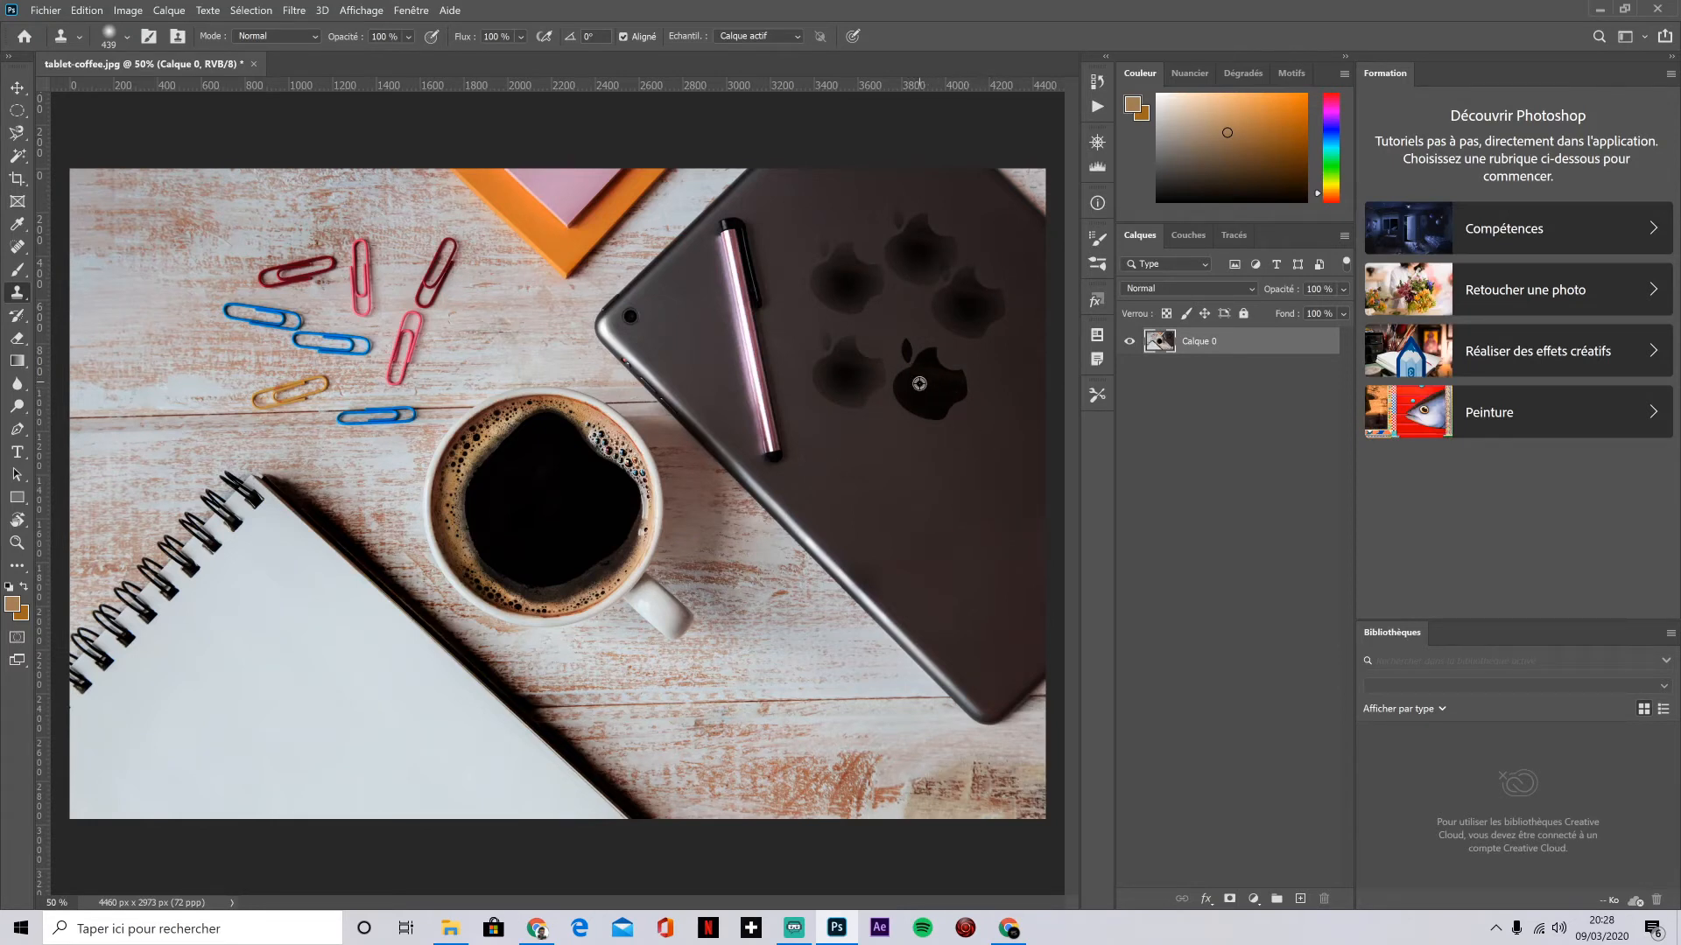
pyautogui.click(115, 40)
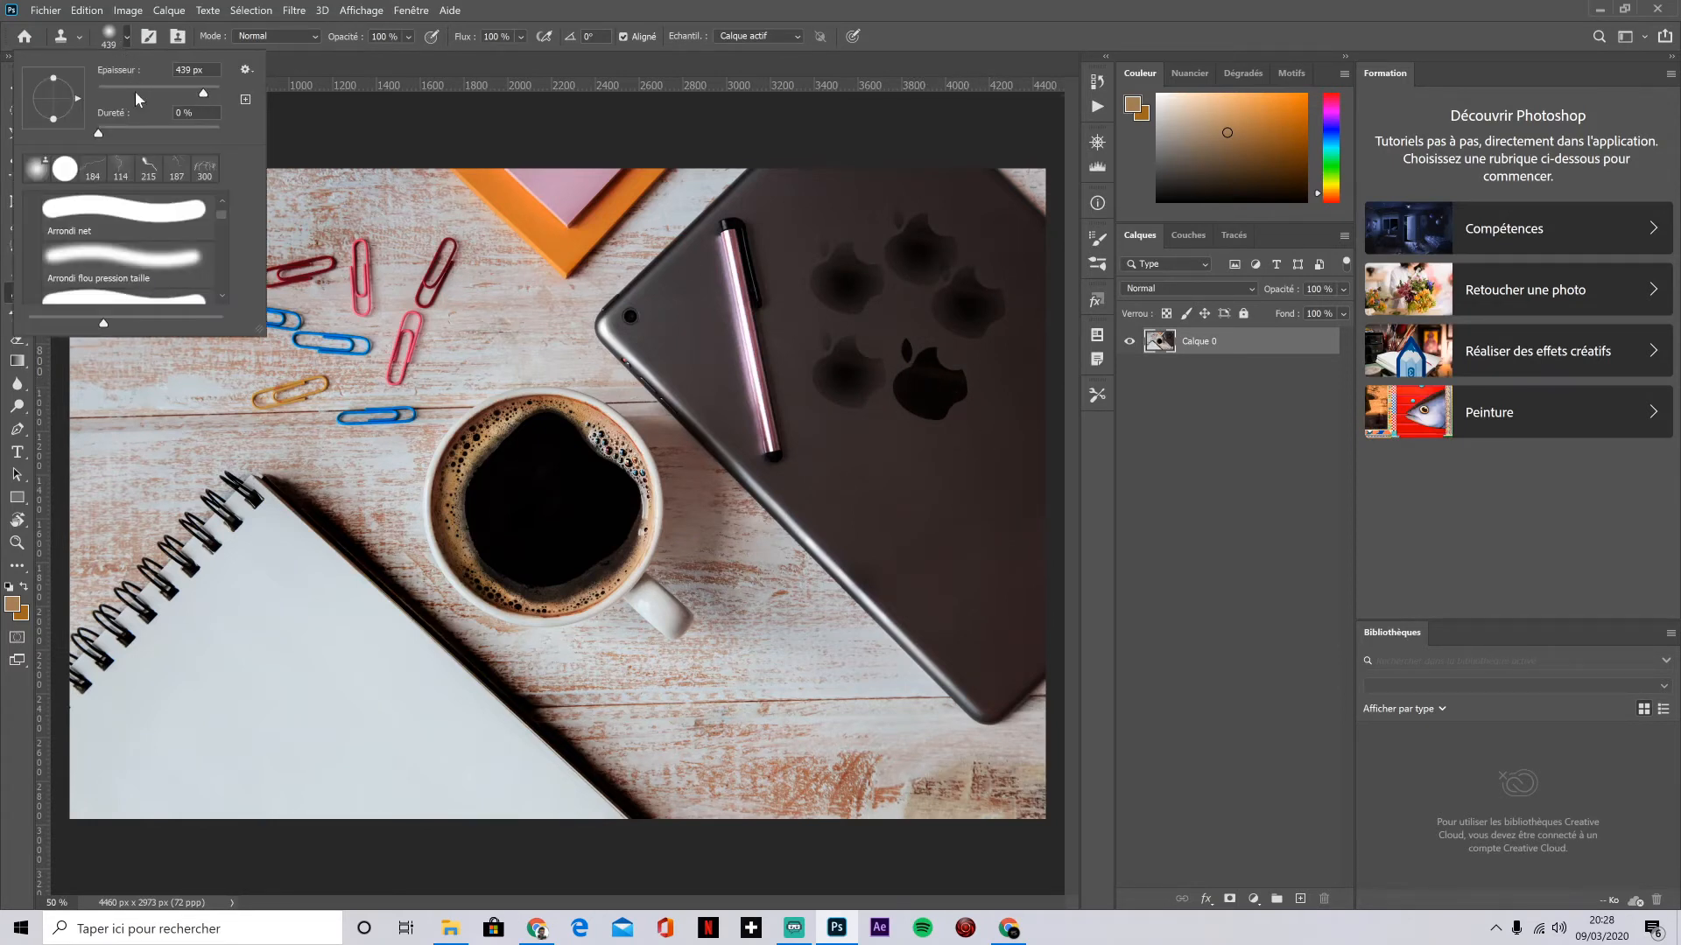
pyautogui.click(620, 9)
pyautogui.click(909, 500)
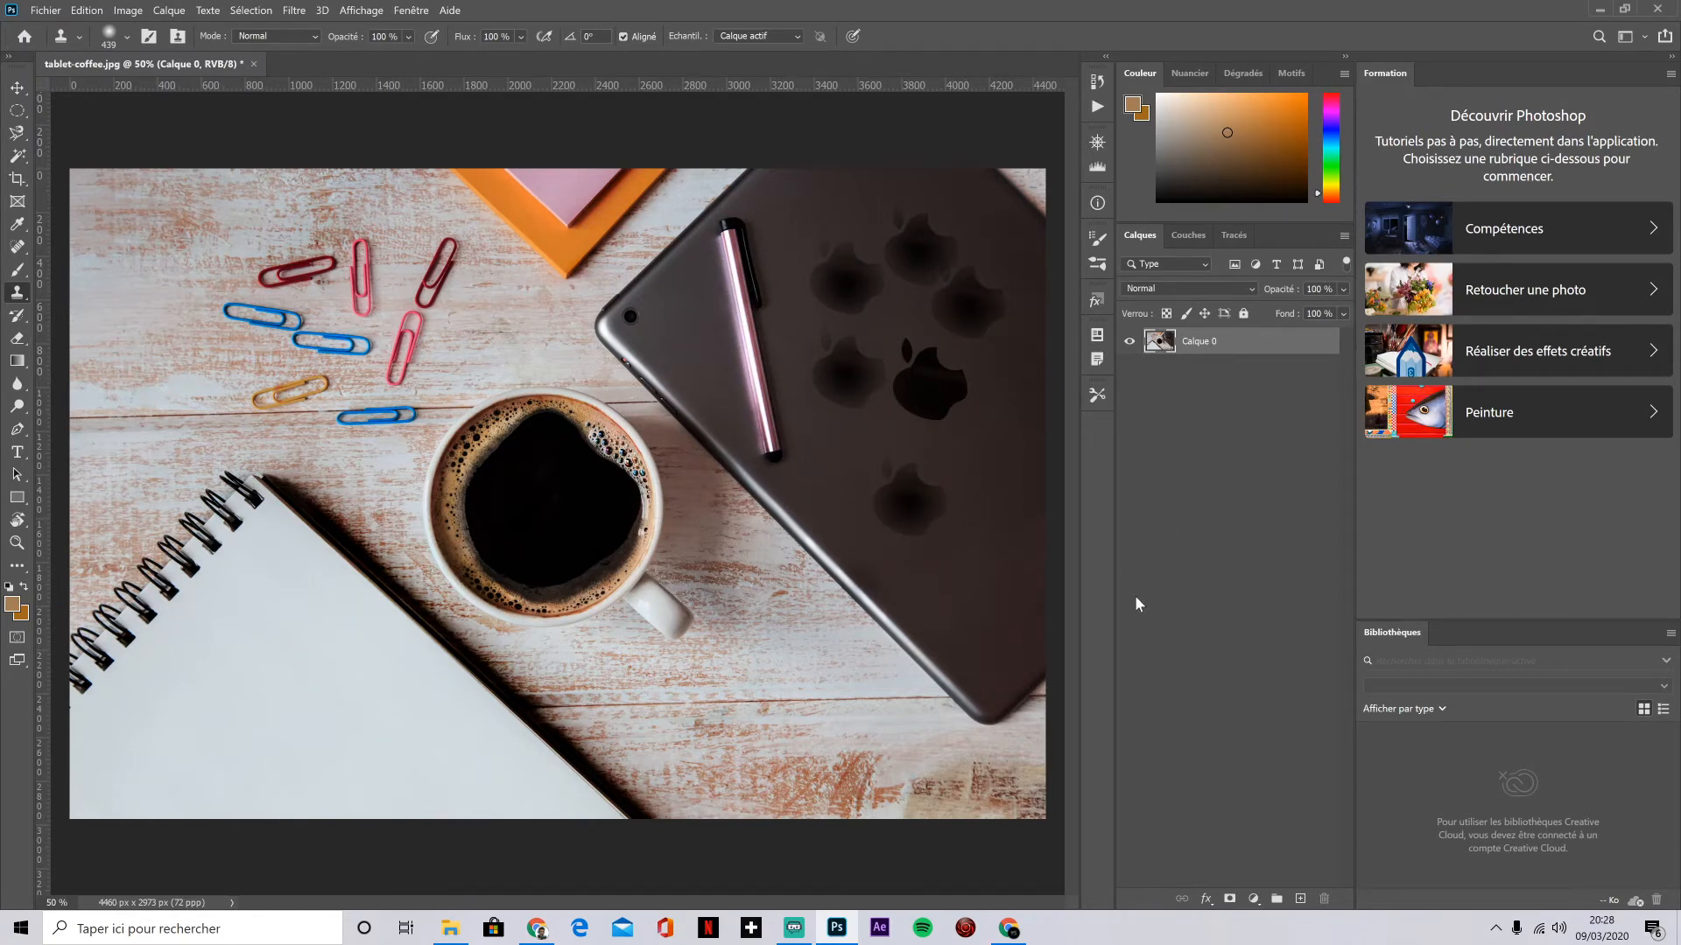
# Step: Undo all the cloned logos on the tablet
pyautogui.hotkey('ctrl', 'z')
pyautogui.hotkey('ctrl', 'z')
pyautogui.hotkey('ctrl', 'z')
pyautogui.hotkey('ctrl', 'z')
pyautogui.hotkey('ctrl', 'z')
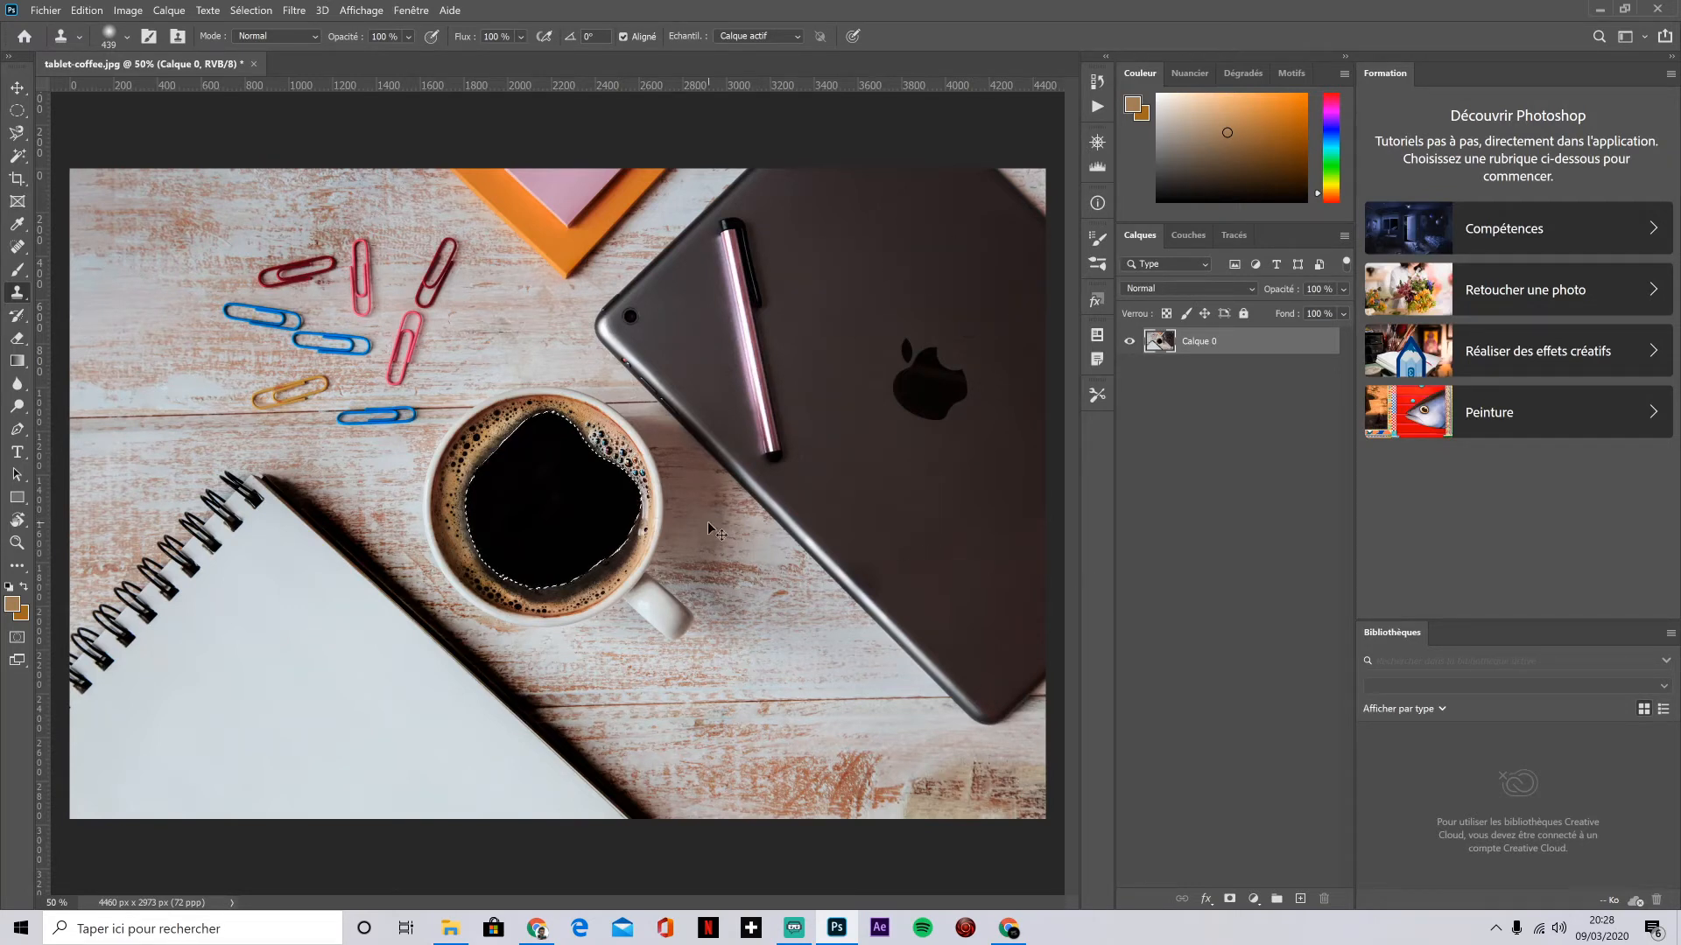
pyautogui.click(528, 487)
pyautogui.hotkey('ctrl', 'z')
# Step: Try the Eraser tool with freehand scribbles across the paper clips and the coffee cup, undoing each one
pyautogui.click(17, 315)
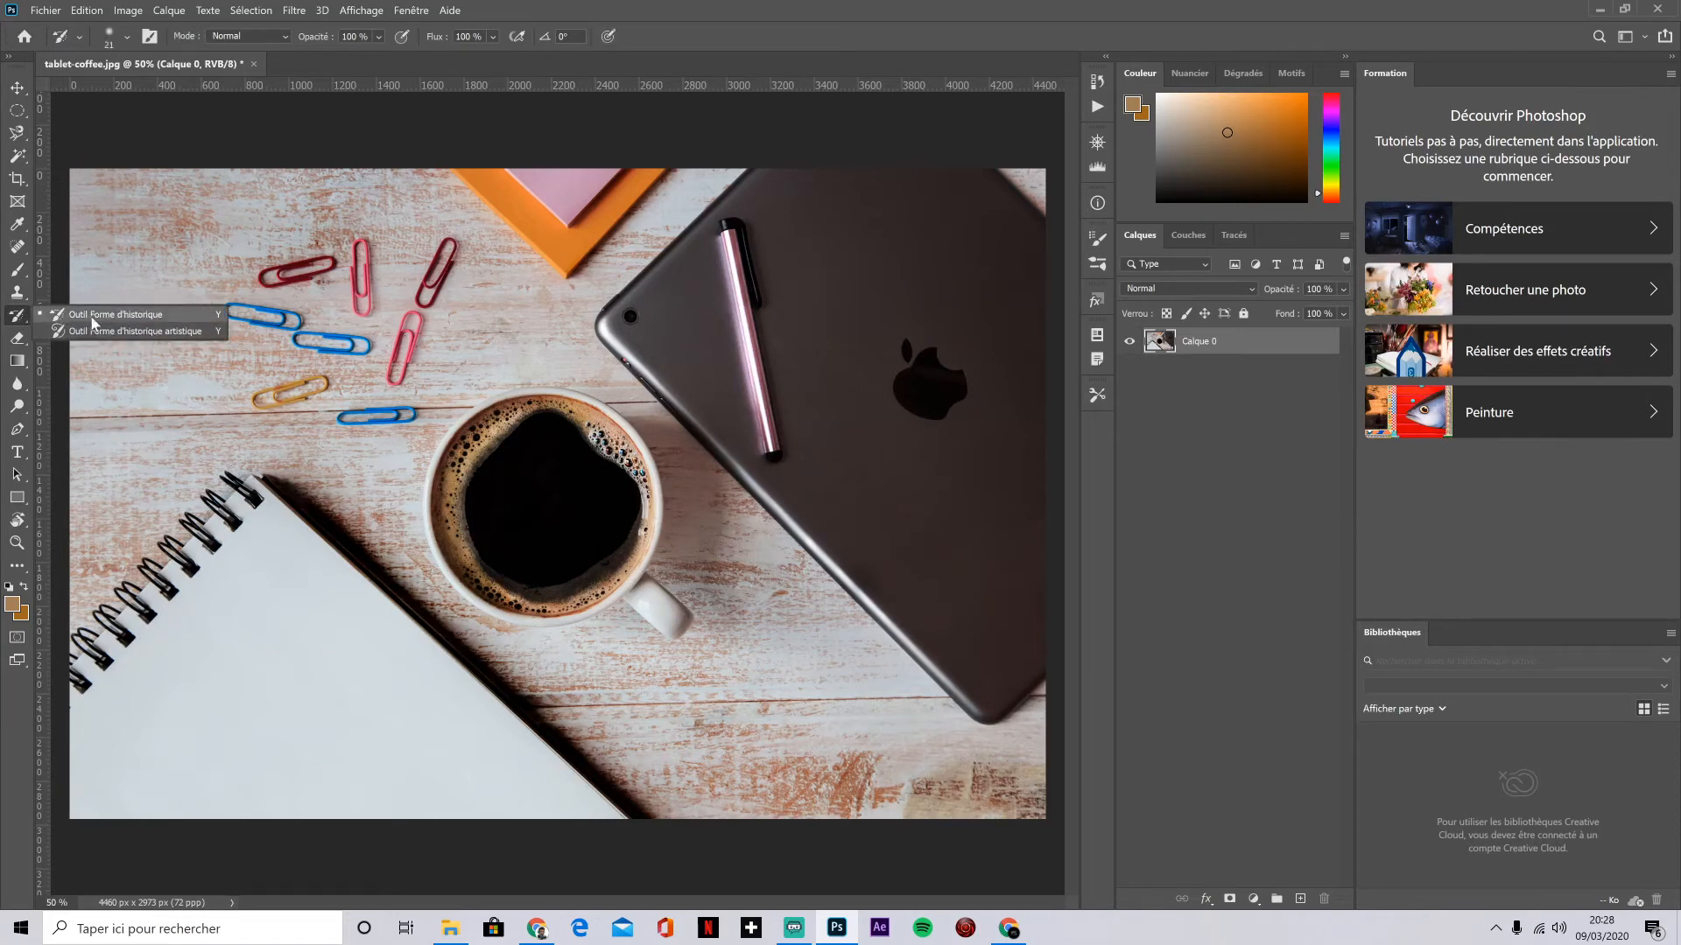
pyautogui.click(18, 338)
pyautogui.click(60, 347)
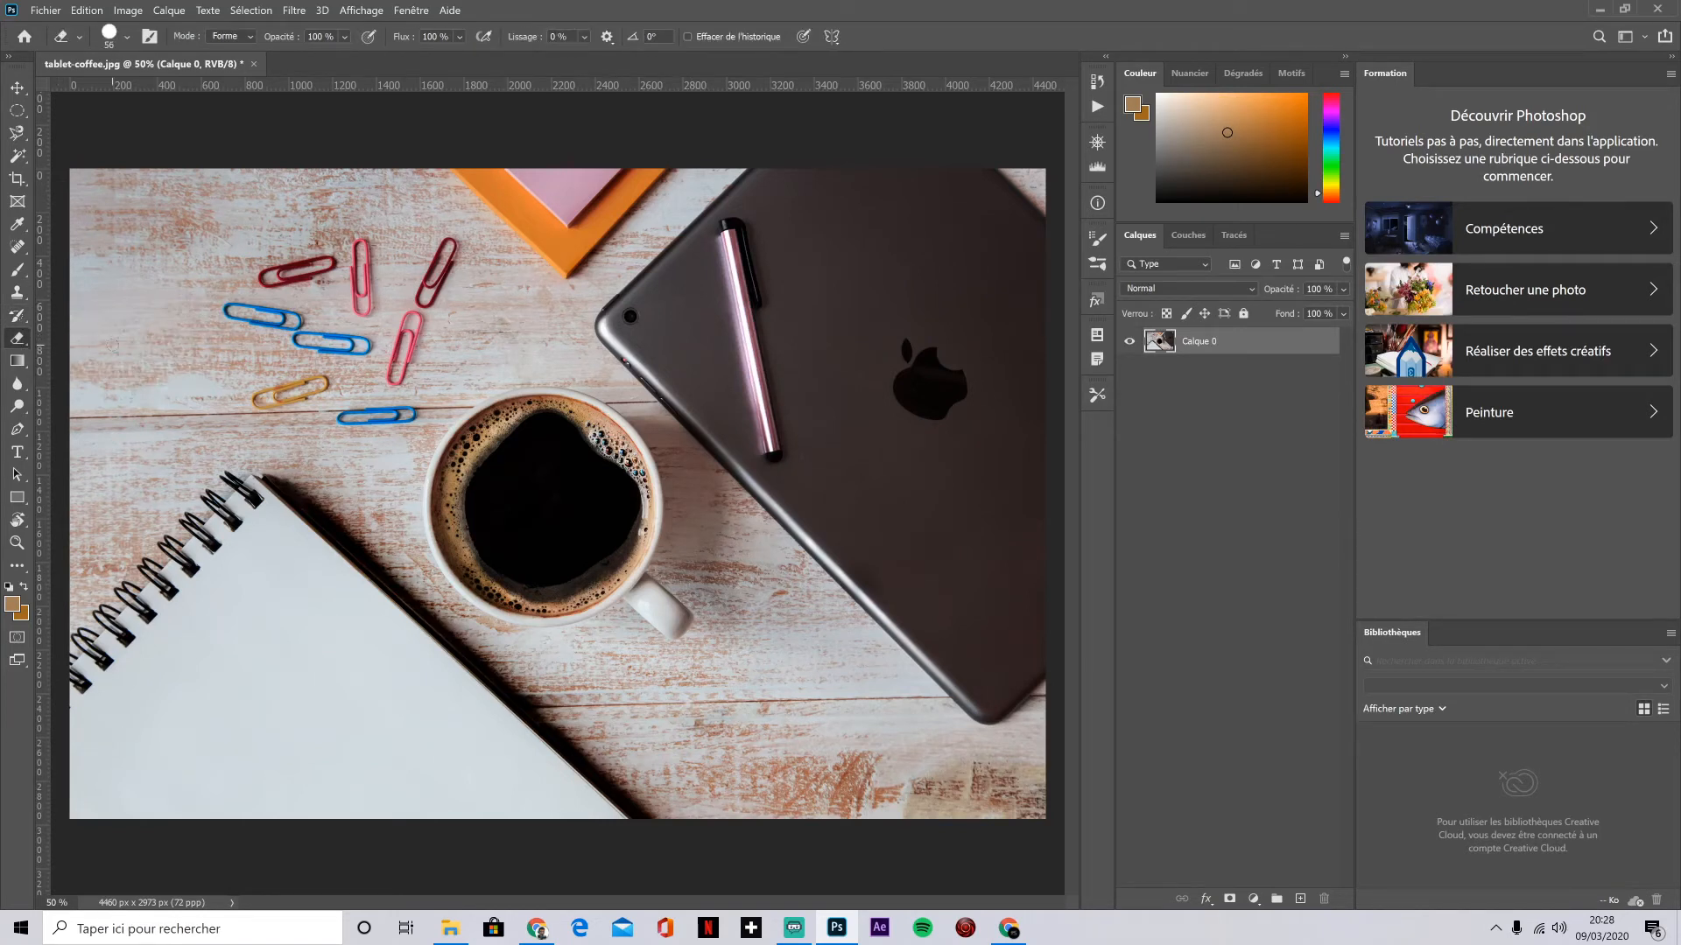
pyautogui.moveTo(176, 264)
pyautogui.mouseDown()
pyautogui.moveTo(306, 448)
pyautogui.moveTo(168, 492)
pyautogui.moveTo(410, 387)
pyautogui.moveTo(236, 309)
pyautogui.moveTo(564, 393)
pyautogui.moveTo(630, 515)
pyautogui.moveTo(523, 455)
pyautogui.moveTo(473, 483)
pyautogui.moveTo(604, 496)
pyautogui.moveTo(546, 494)
pyautogui.mouseUp()
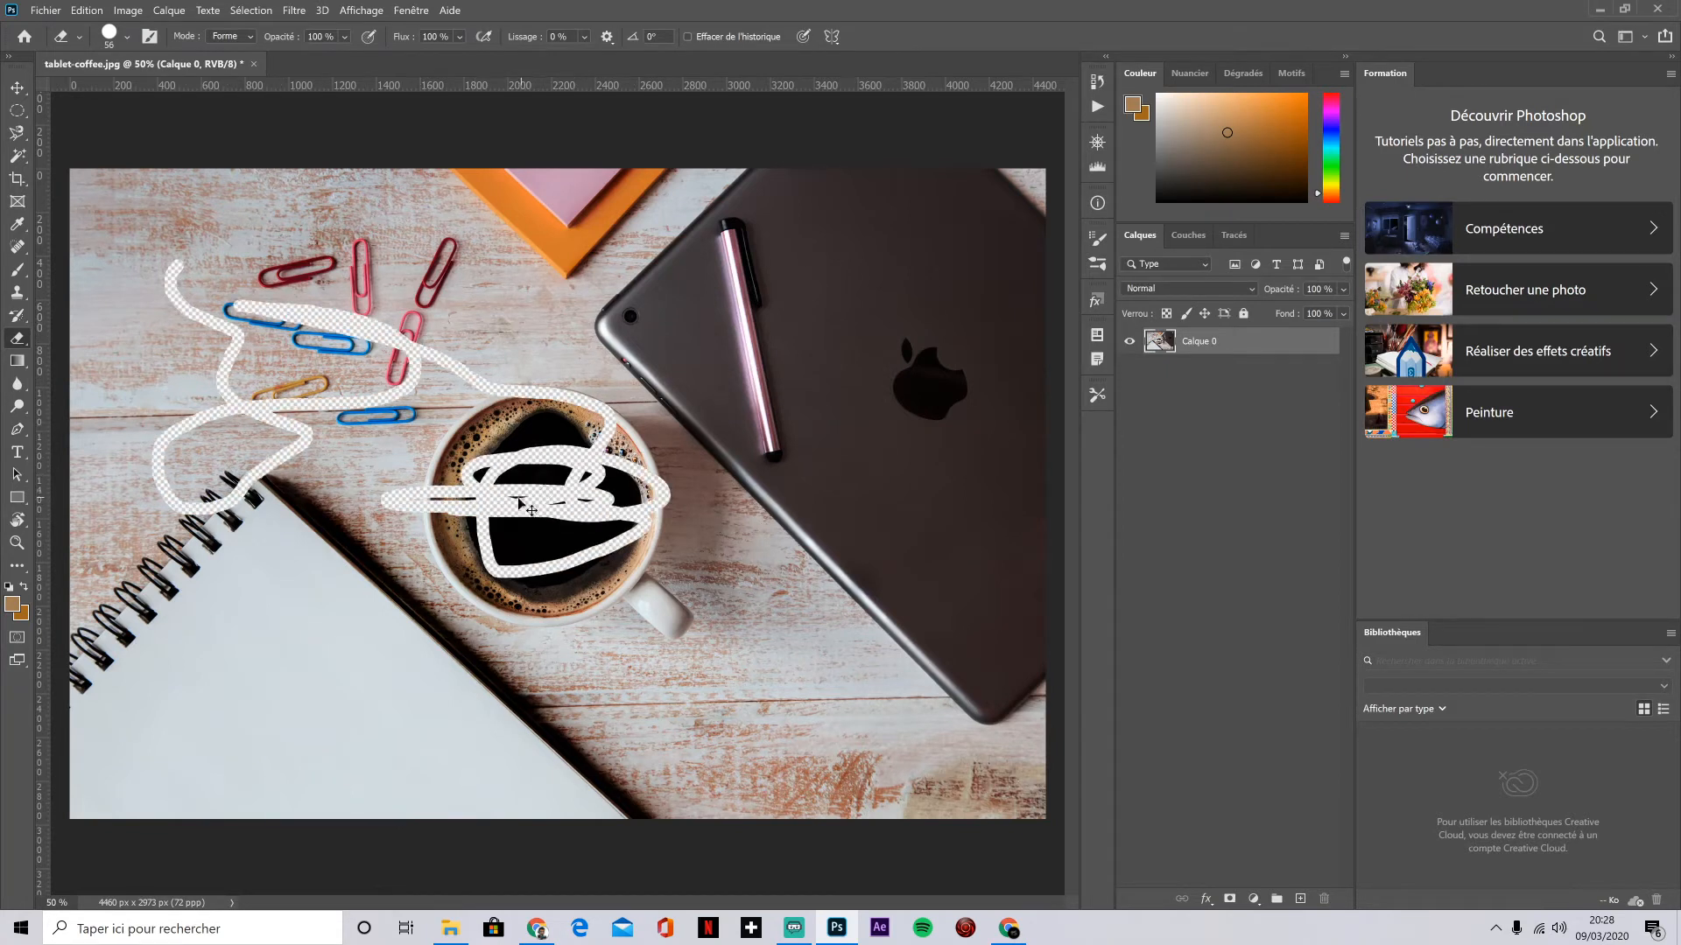
pyautogui.hotkey('ctrl', 'z')
pyautogui.hotkey('ctrl', 'z')
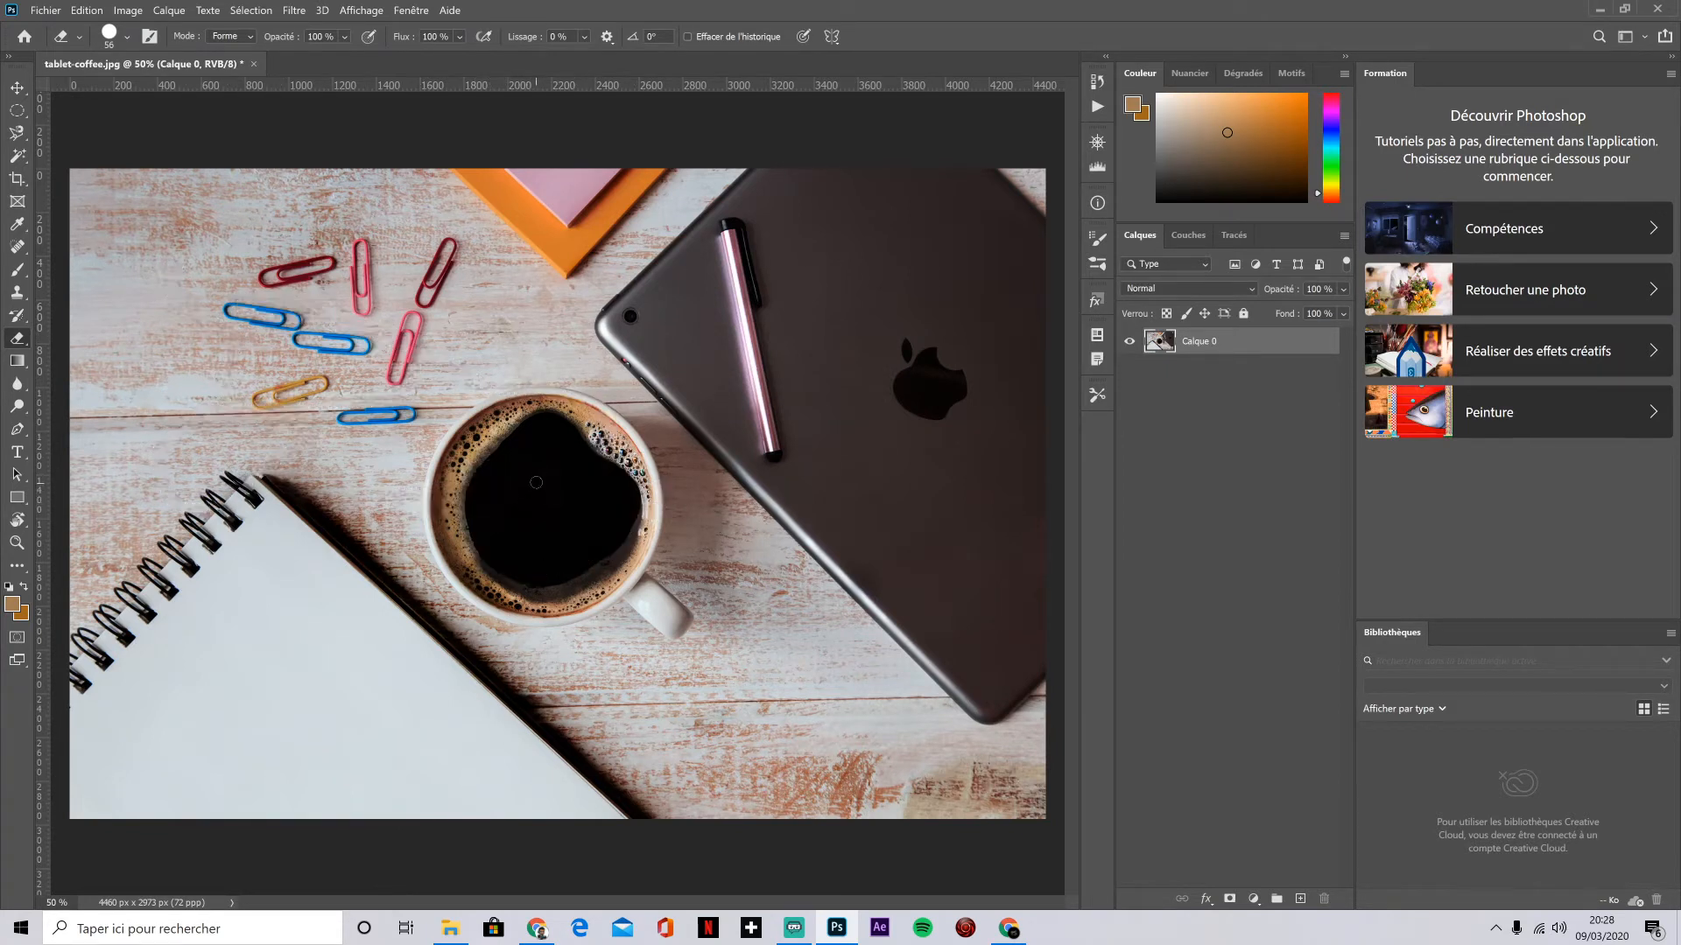
pyautogui.moveTo(536, 483)
pyautogui.mouseDown()
pyautogui.moveTo(523, 483)
pyautogui.moveTo(543, 508)
pyautogui.moveTo(490, 499)
pyautogui.moveTo(526, 560)
pyautogui.moveTo(630, 482)
pyautogui.moveTo(429, 525)
pyautogui.moveTo(537, 514)
pyautogui.mouseUp()
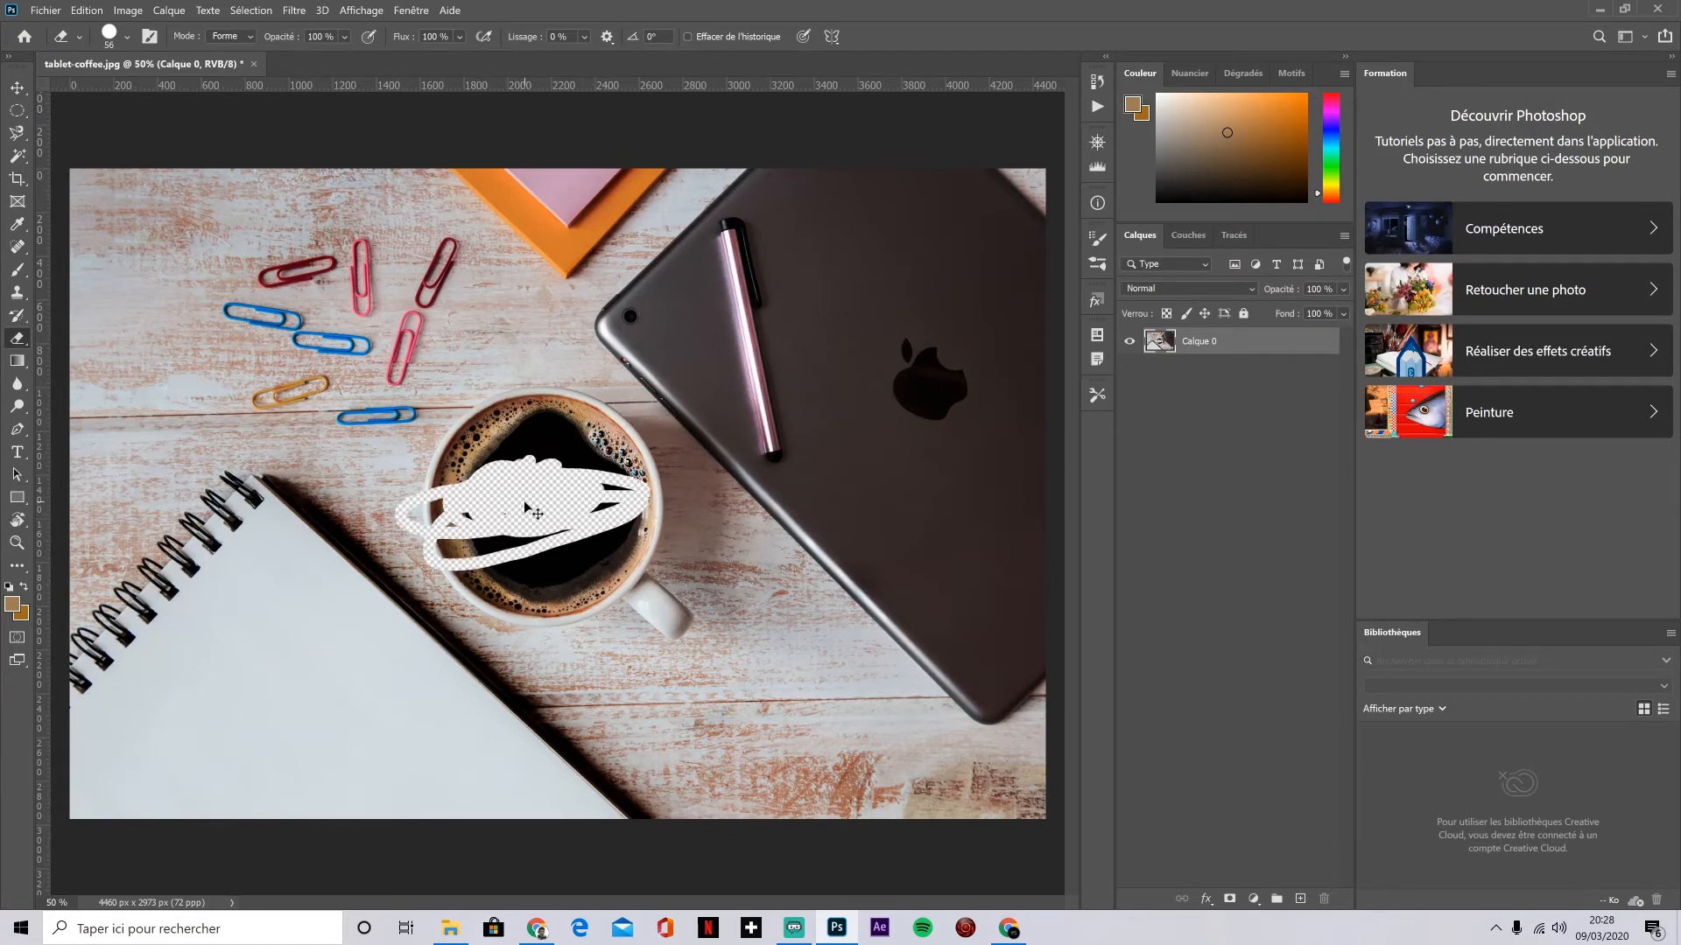
pyautogui.hotkey('ctrl', 'z')
# Step: Activate the Gradient tool and create a new empty layer above the photo layer
pyautogui.click(18, 362)
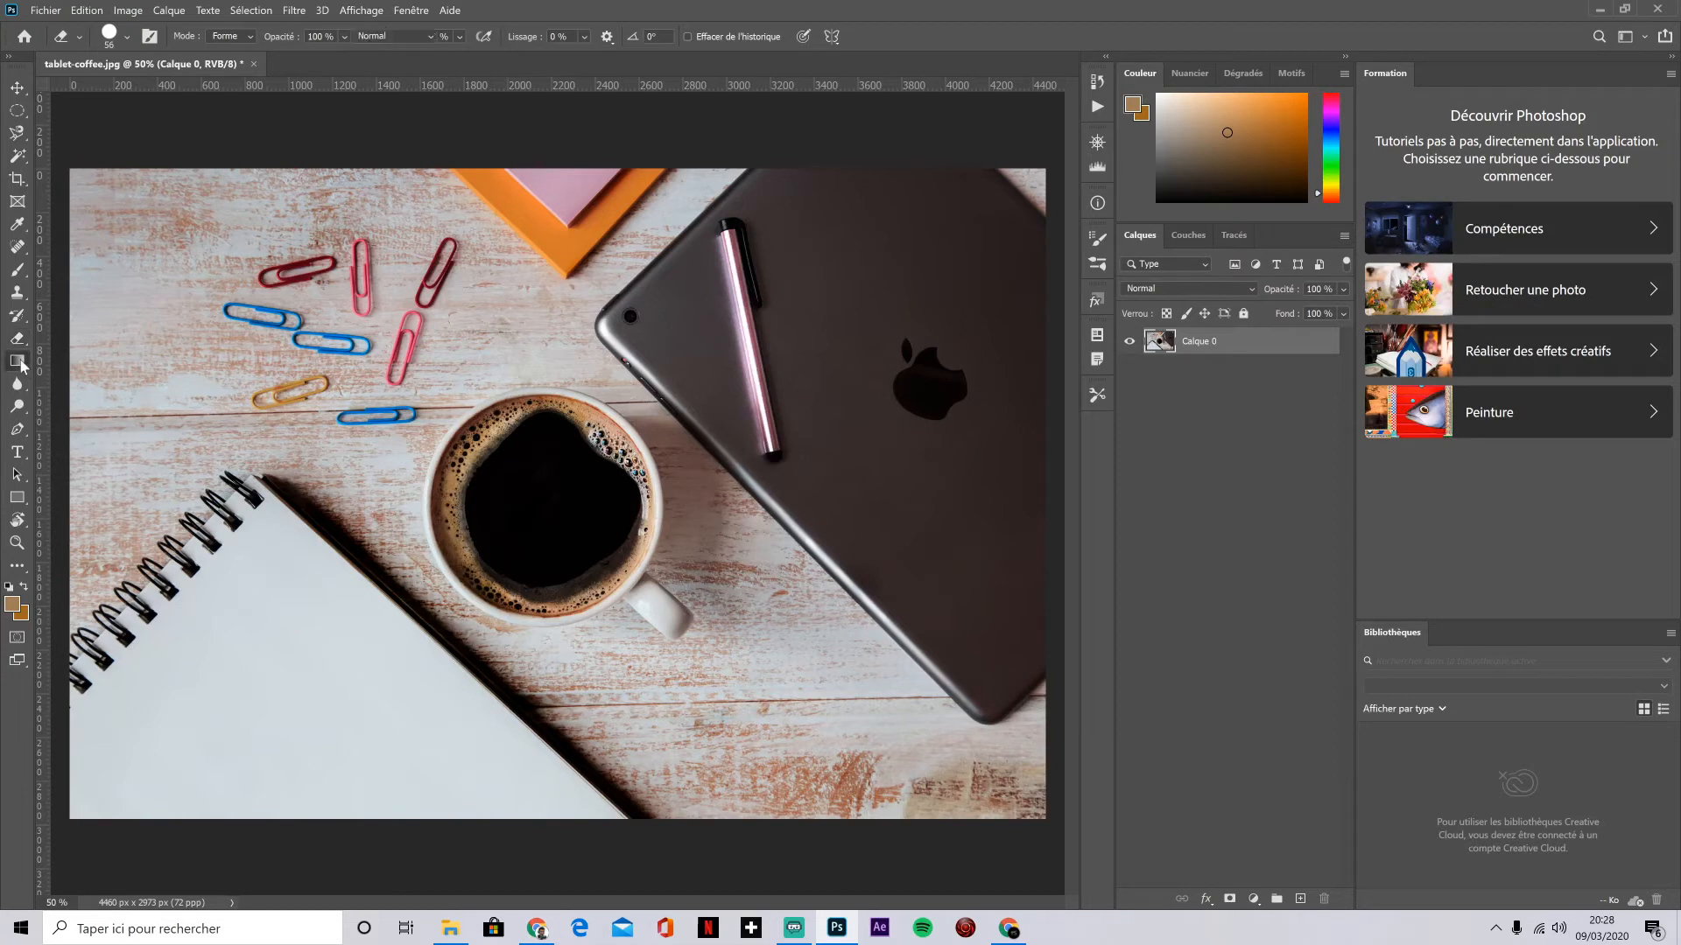
pyautogui.rightClick(20, 363)
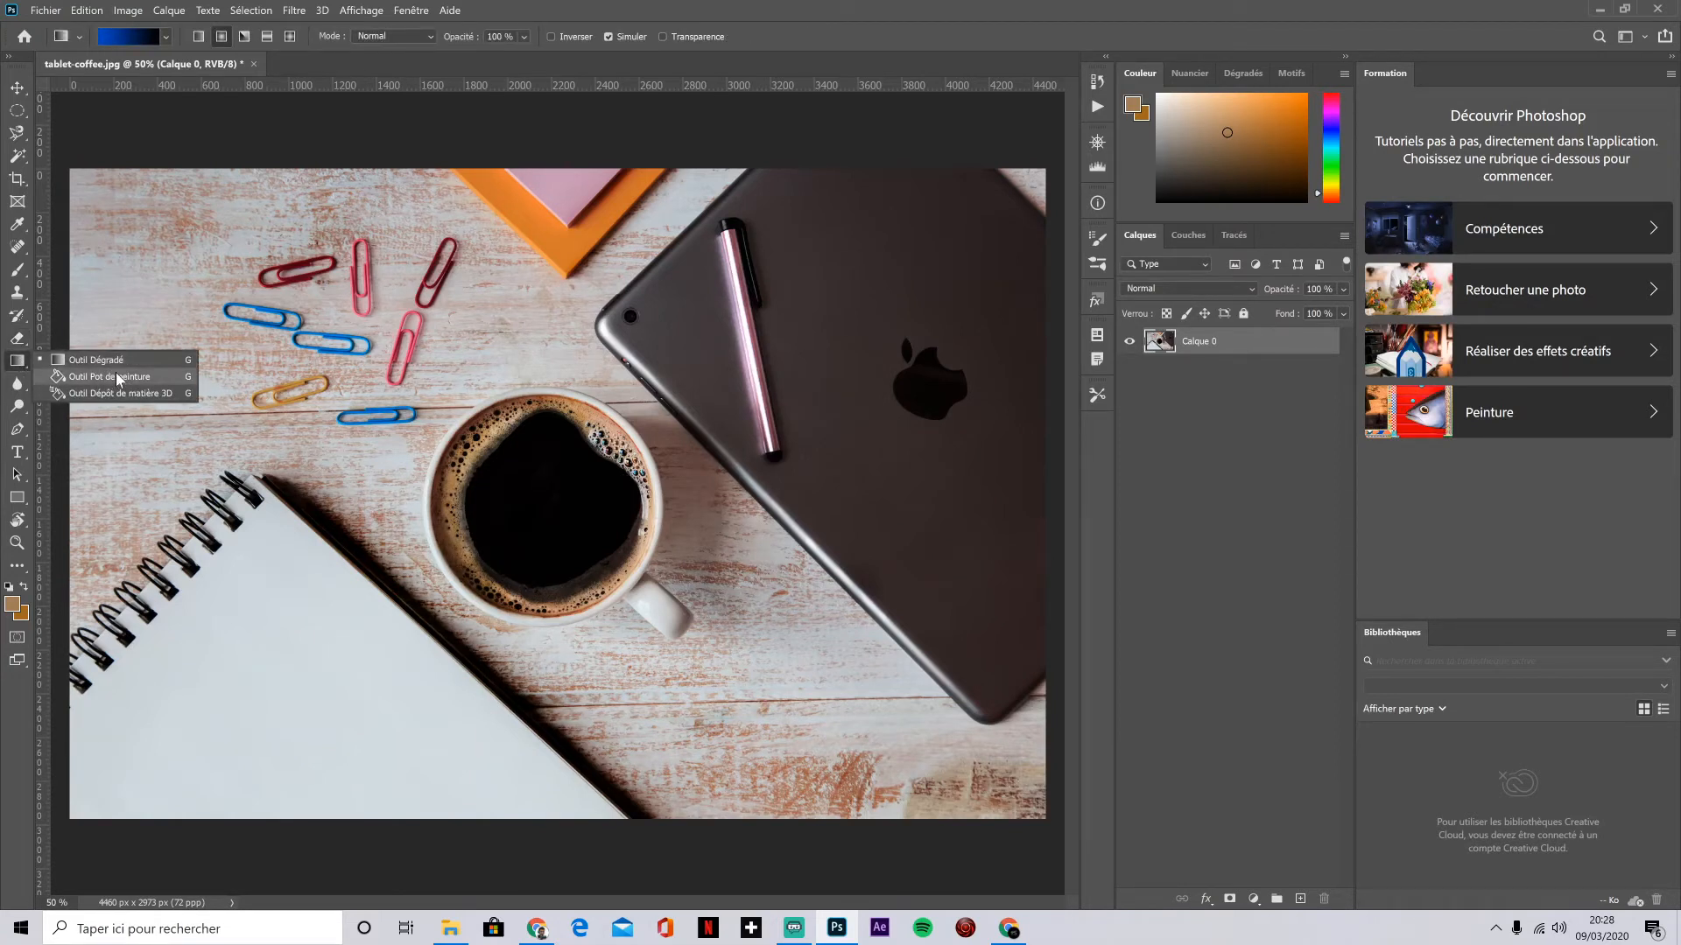
pyautogui.click(1157, 419)
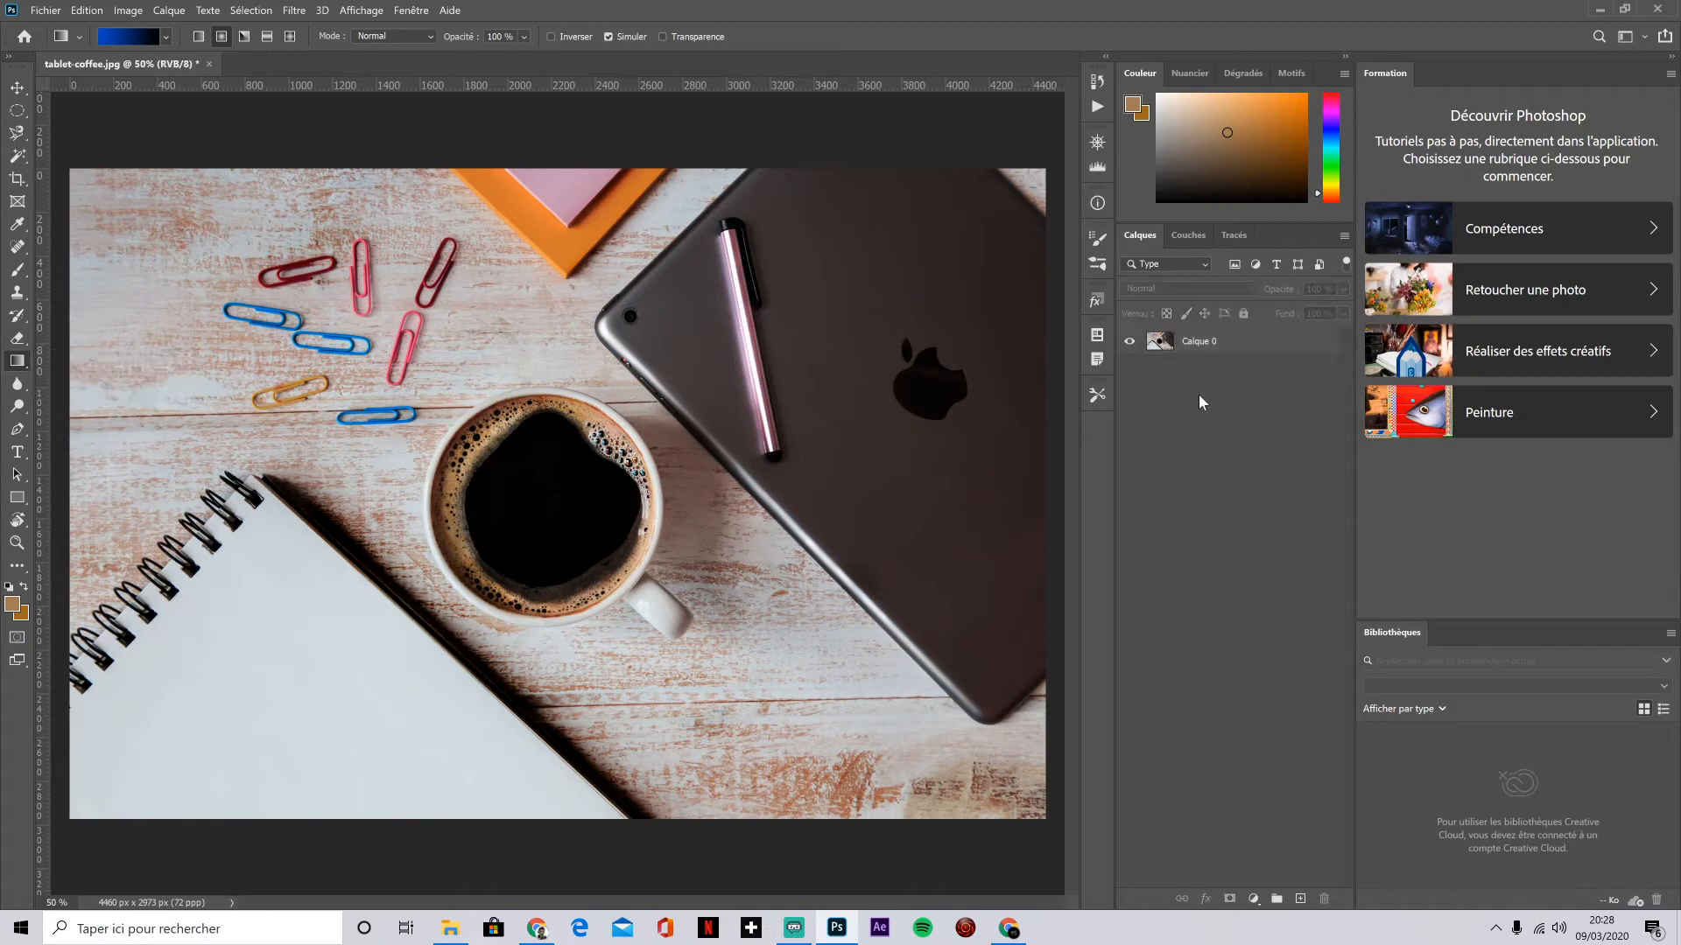
pyautogui.click(1208, 346)
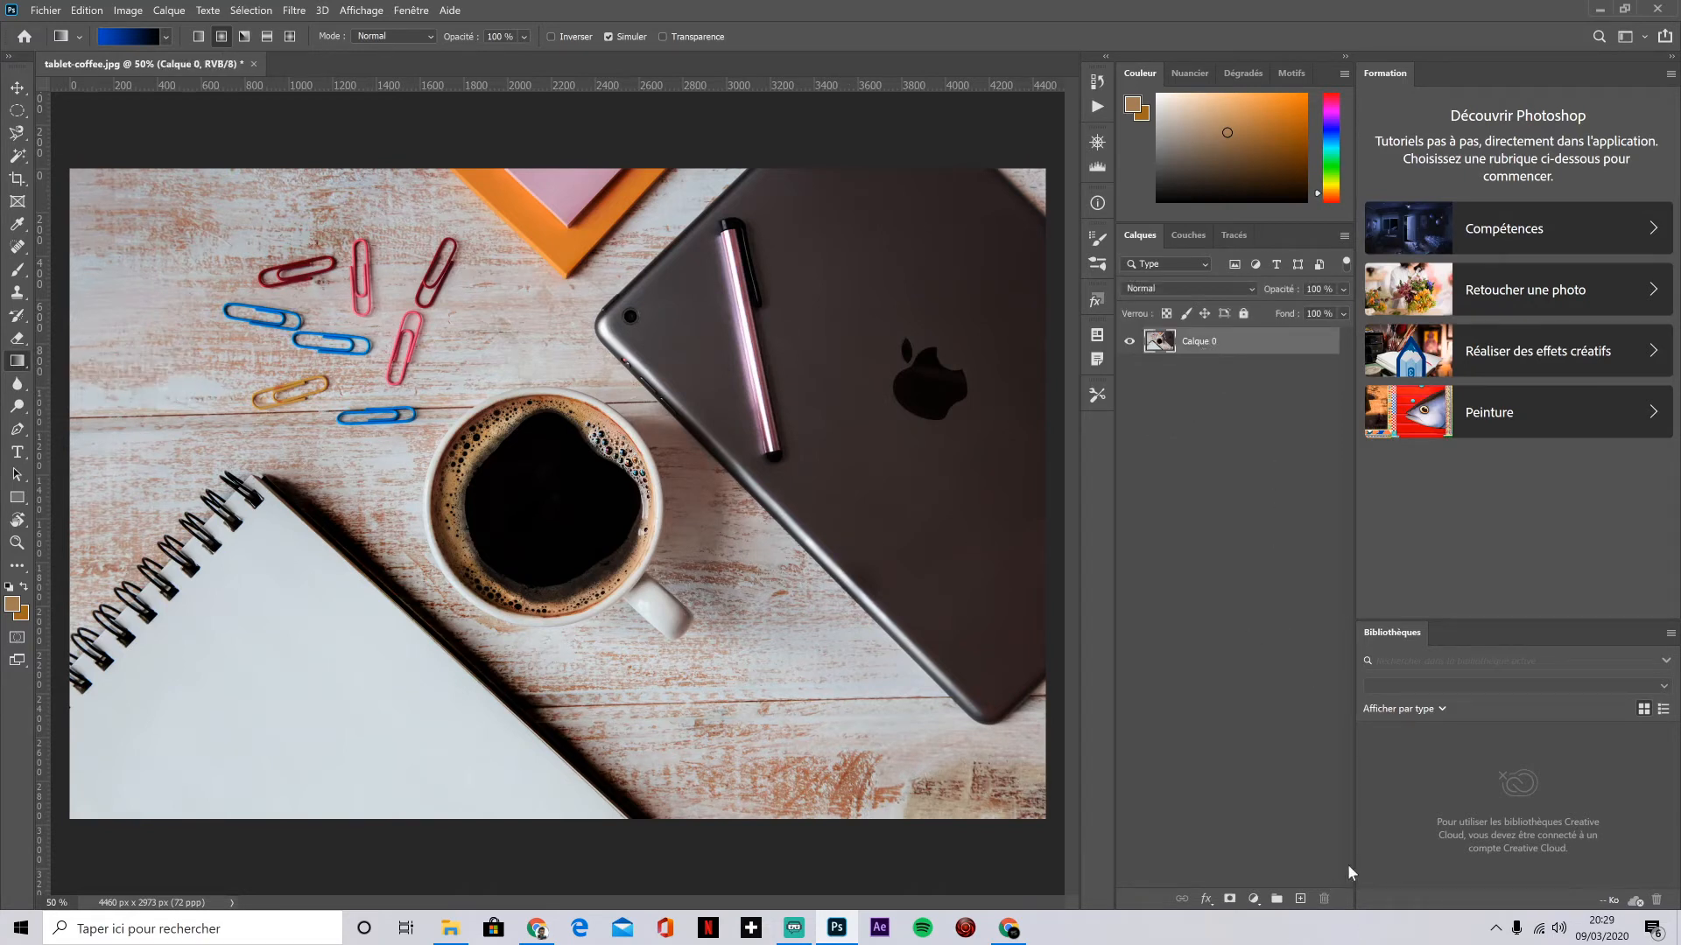
pyautogui.click(1300, 900)
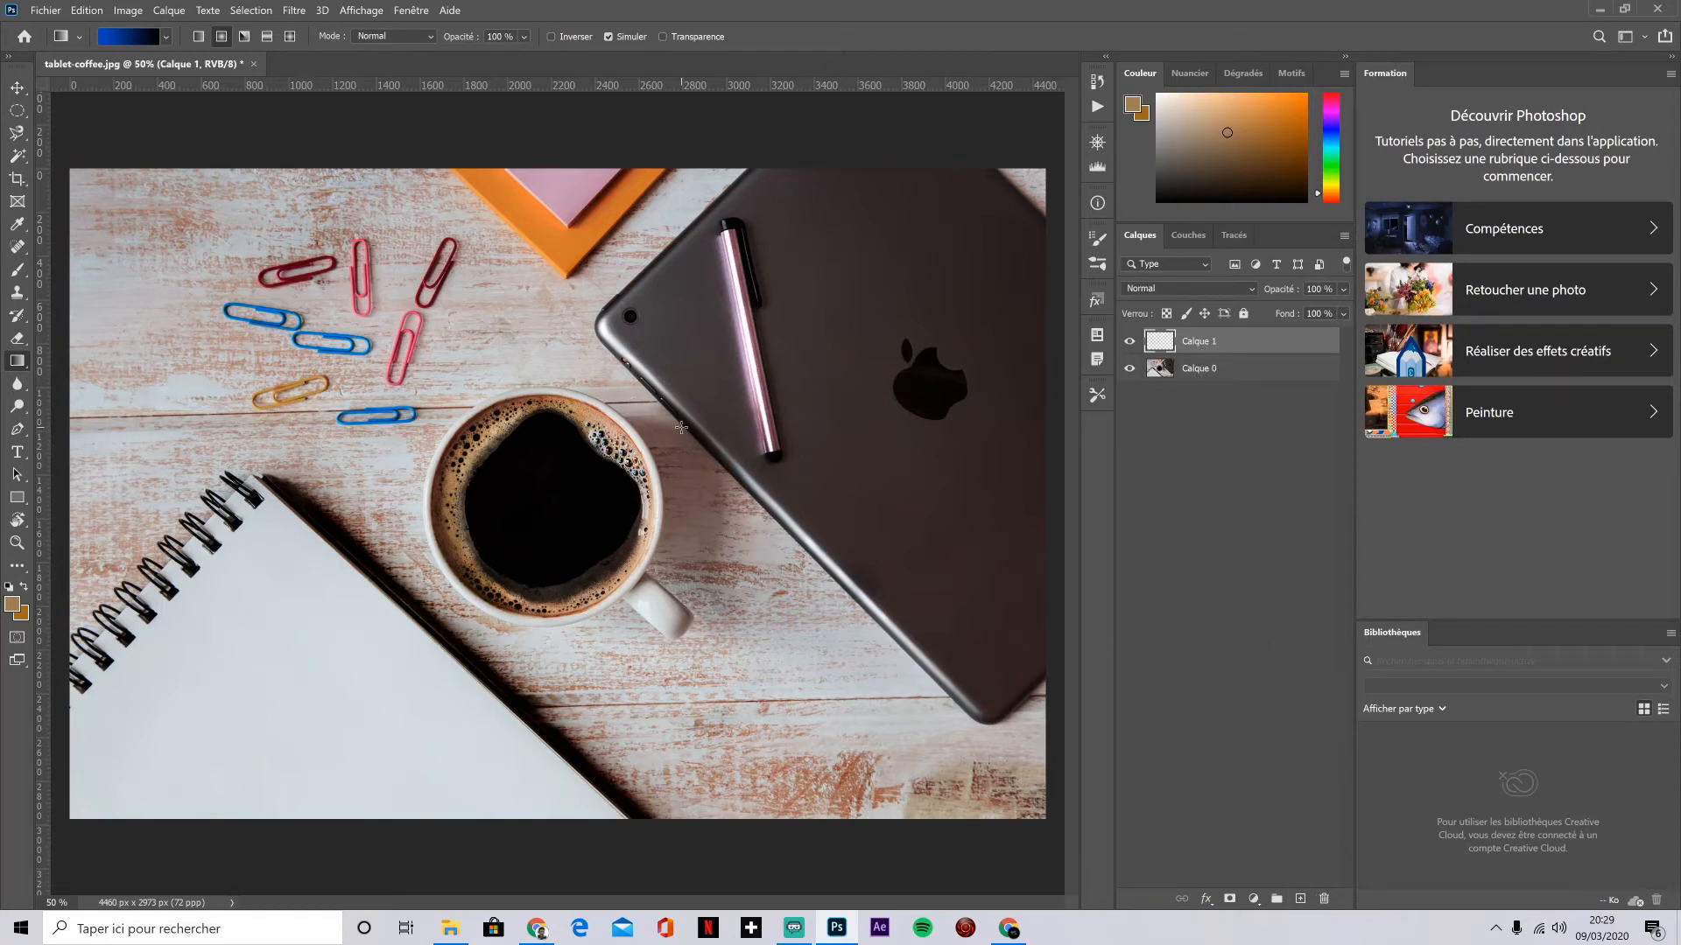
# Step: Change the gradient's starting colour stop from blue to dark red and fill the empty layer with it as a diagonal linear gradient
pyautogui.click(140, 37)
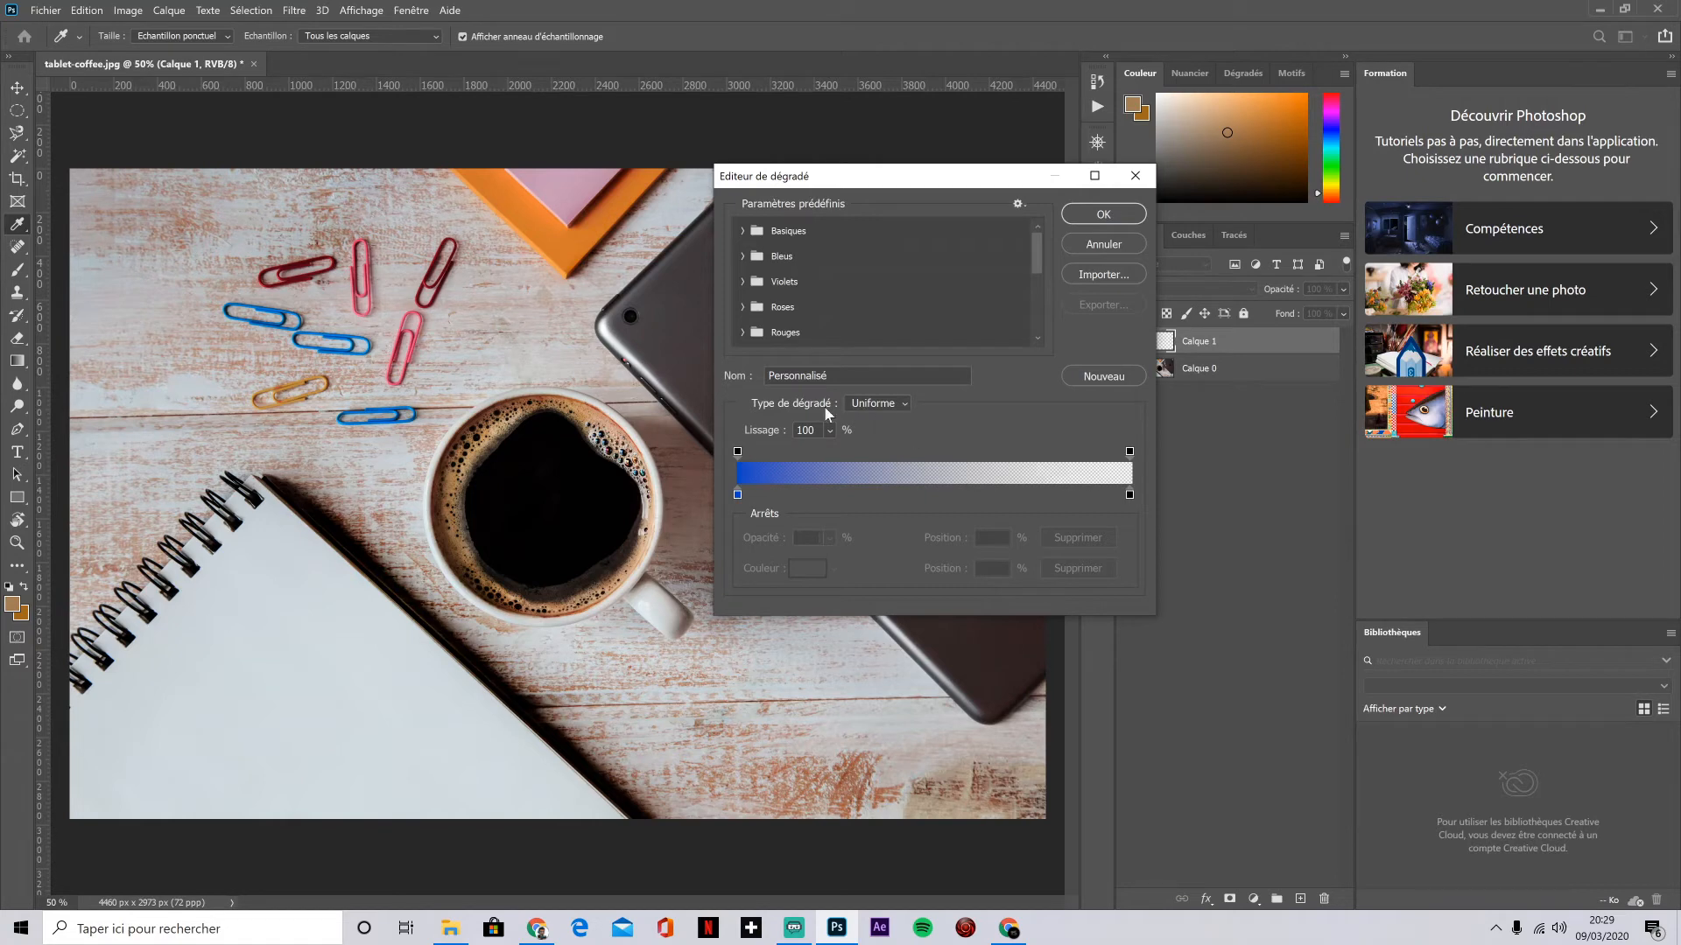
pyautogui.click(738, 496)
pyautogui.click(809, 570)
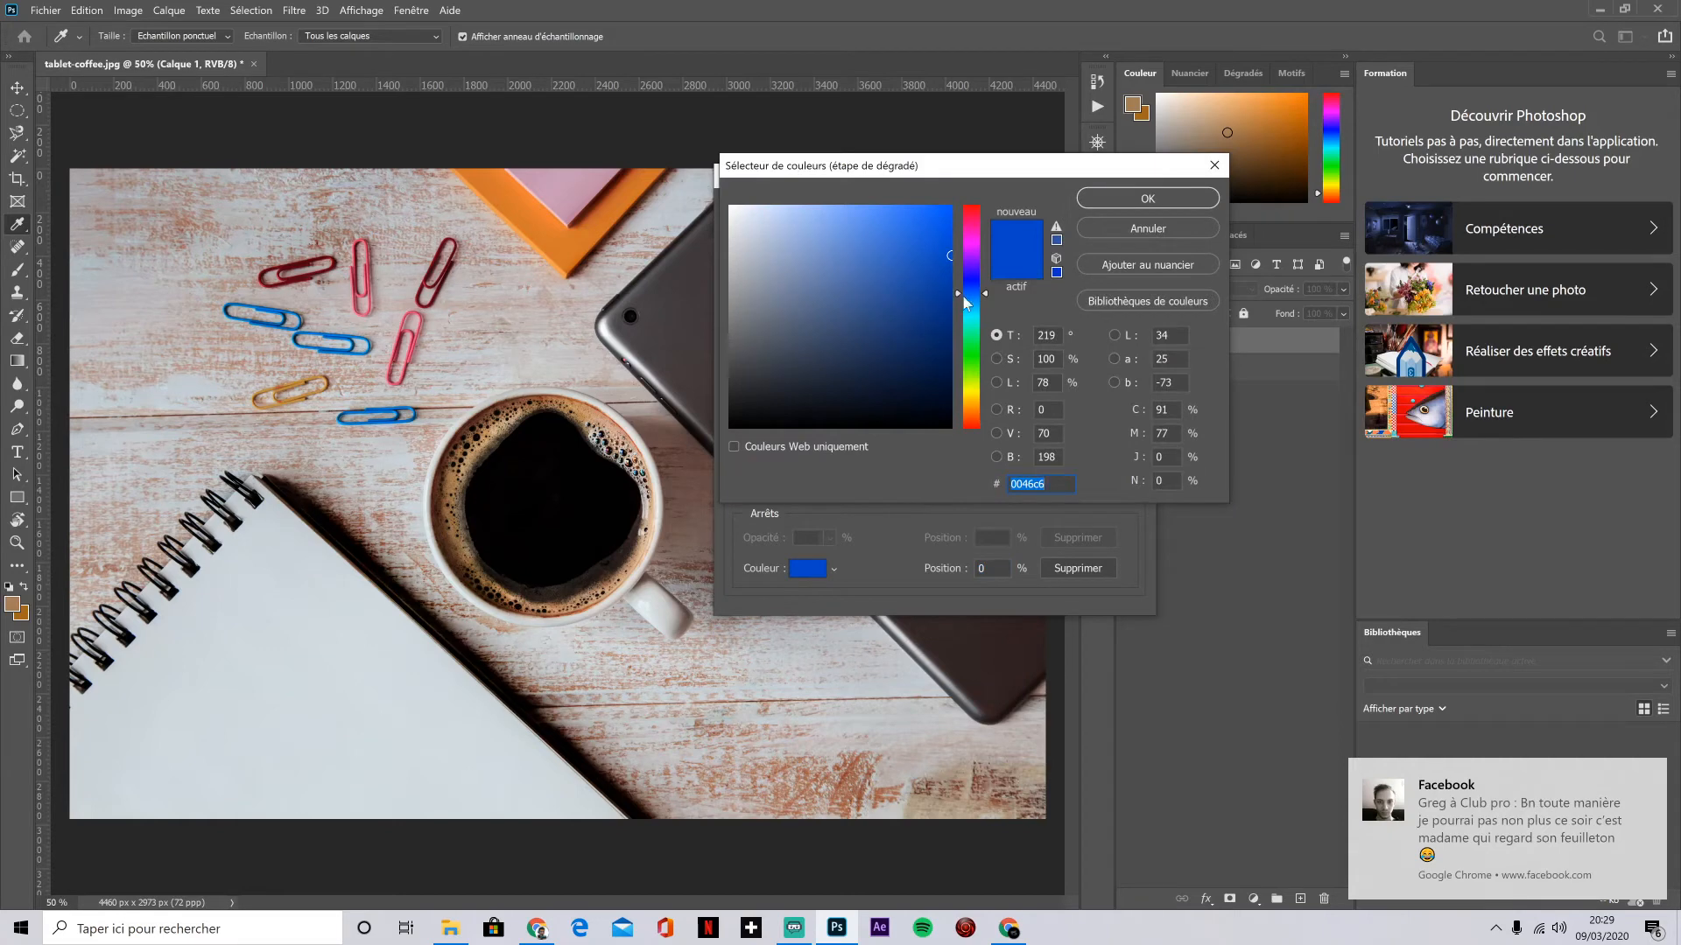
pyautogui.click(972, 211)
pyautogui.moveTo(947, 237); pyautogui.dragTo(942, 302)
pyautogui.click(1135, 201)
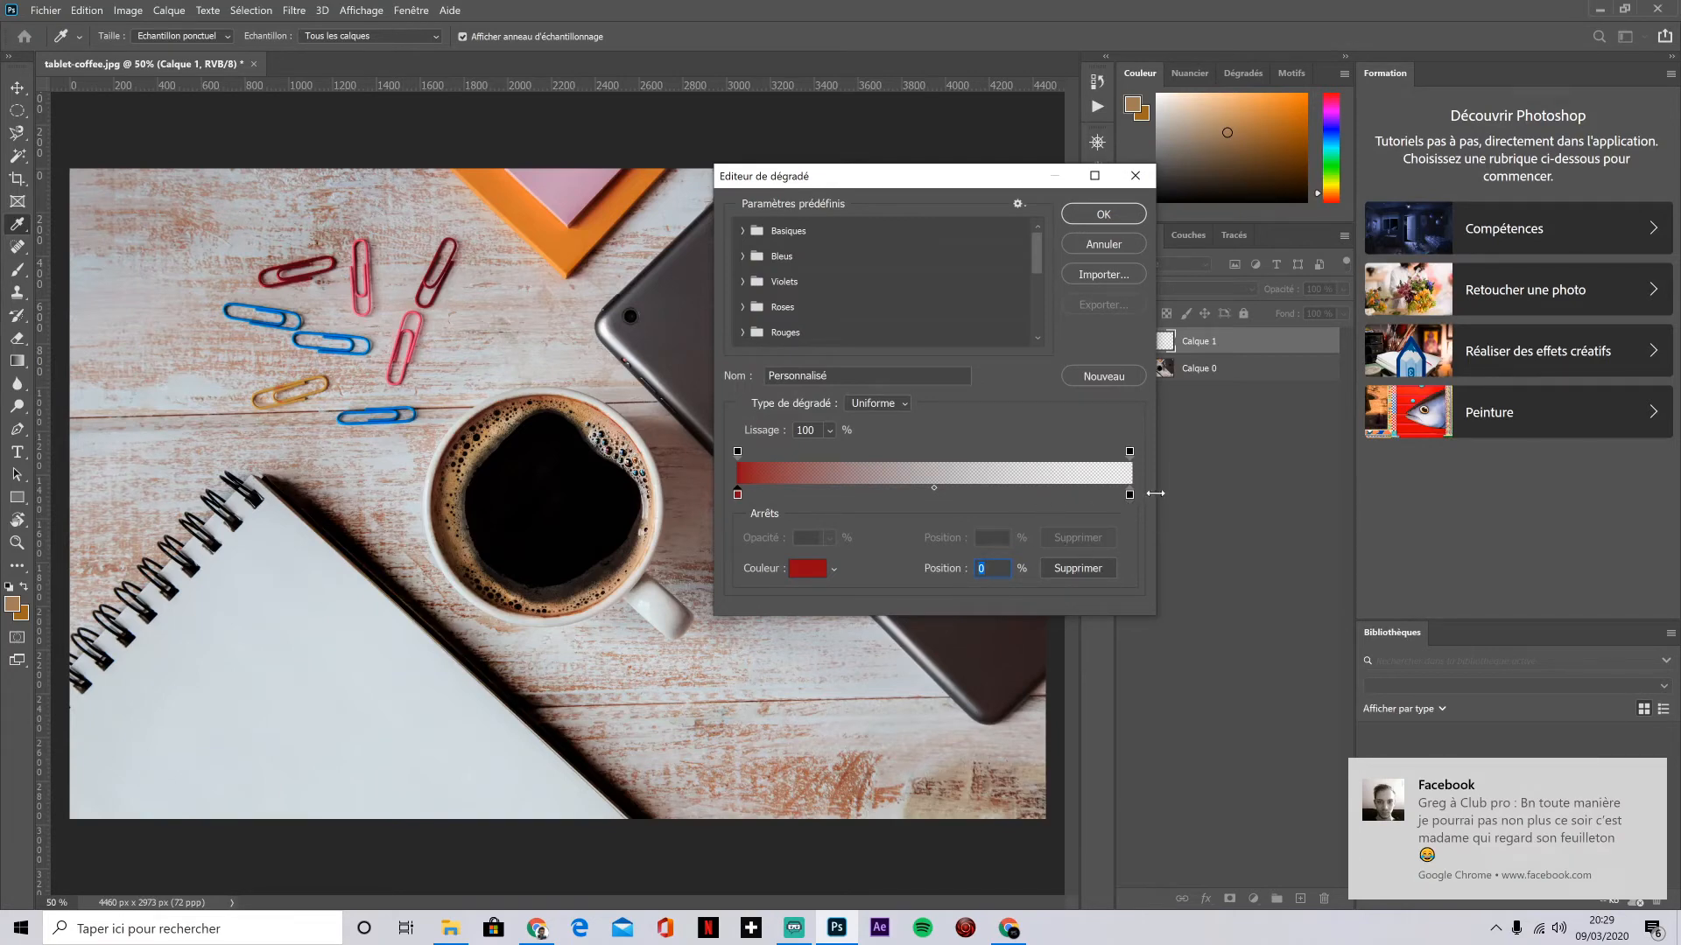
pyautogui.click(1094, 219)
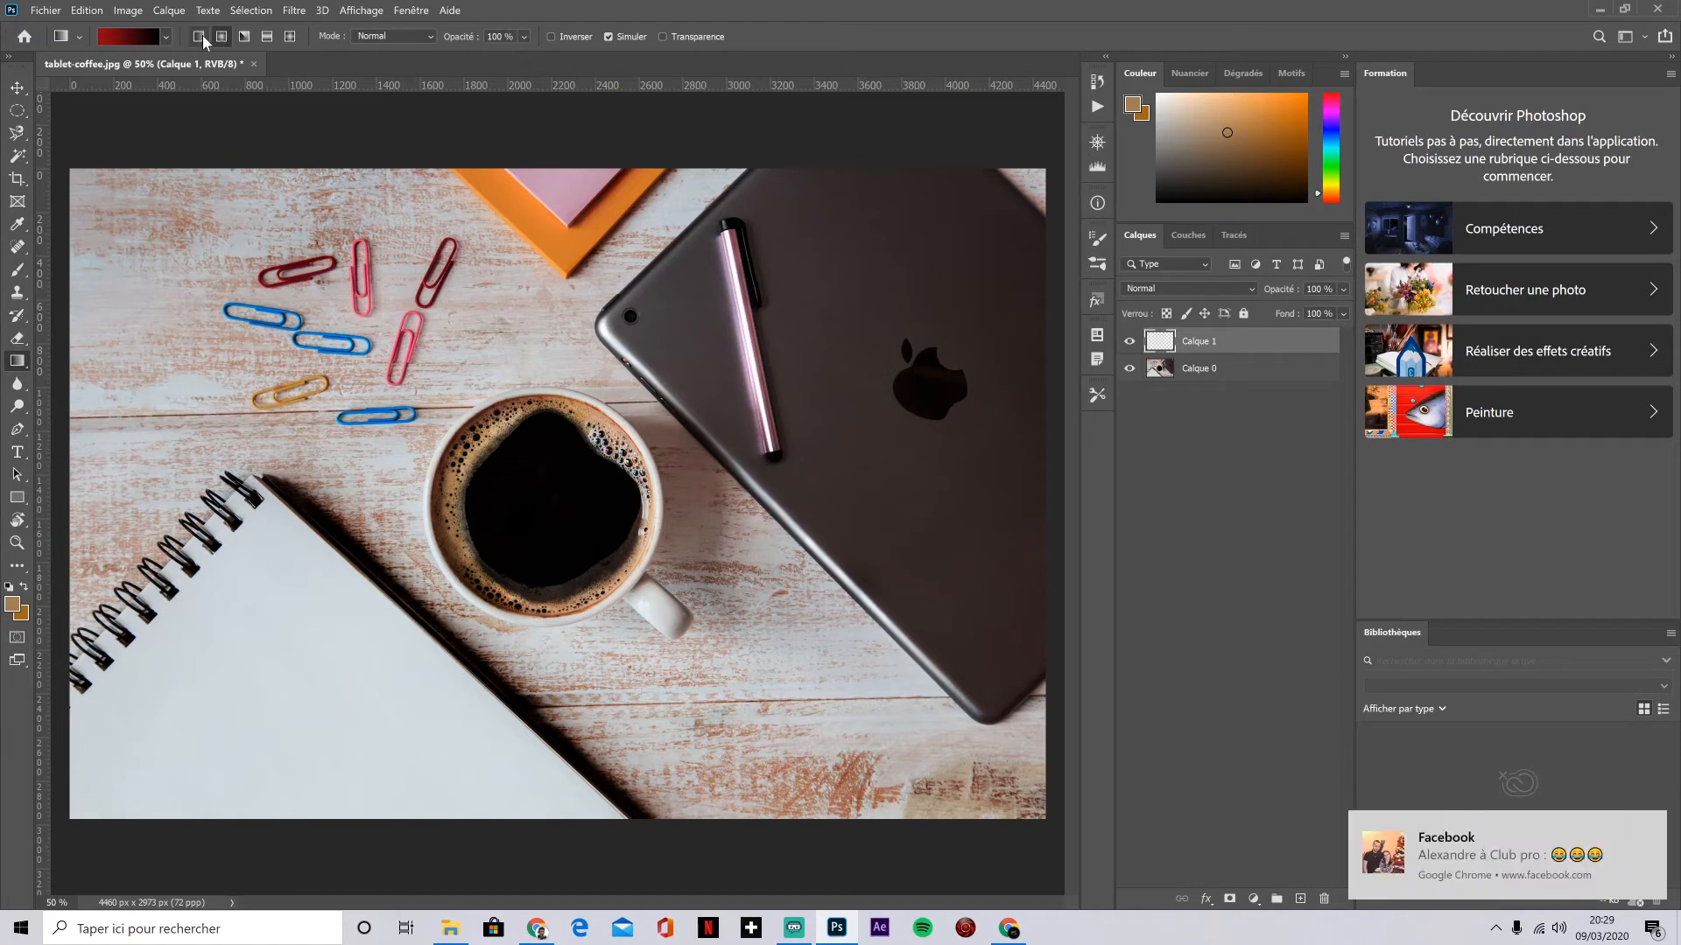
pyautogui.moveTo(95, 185); pyautogui.dragTo(1002, 706)
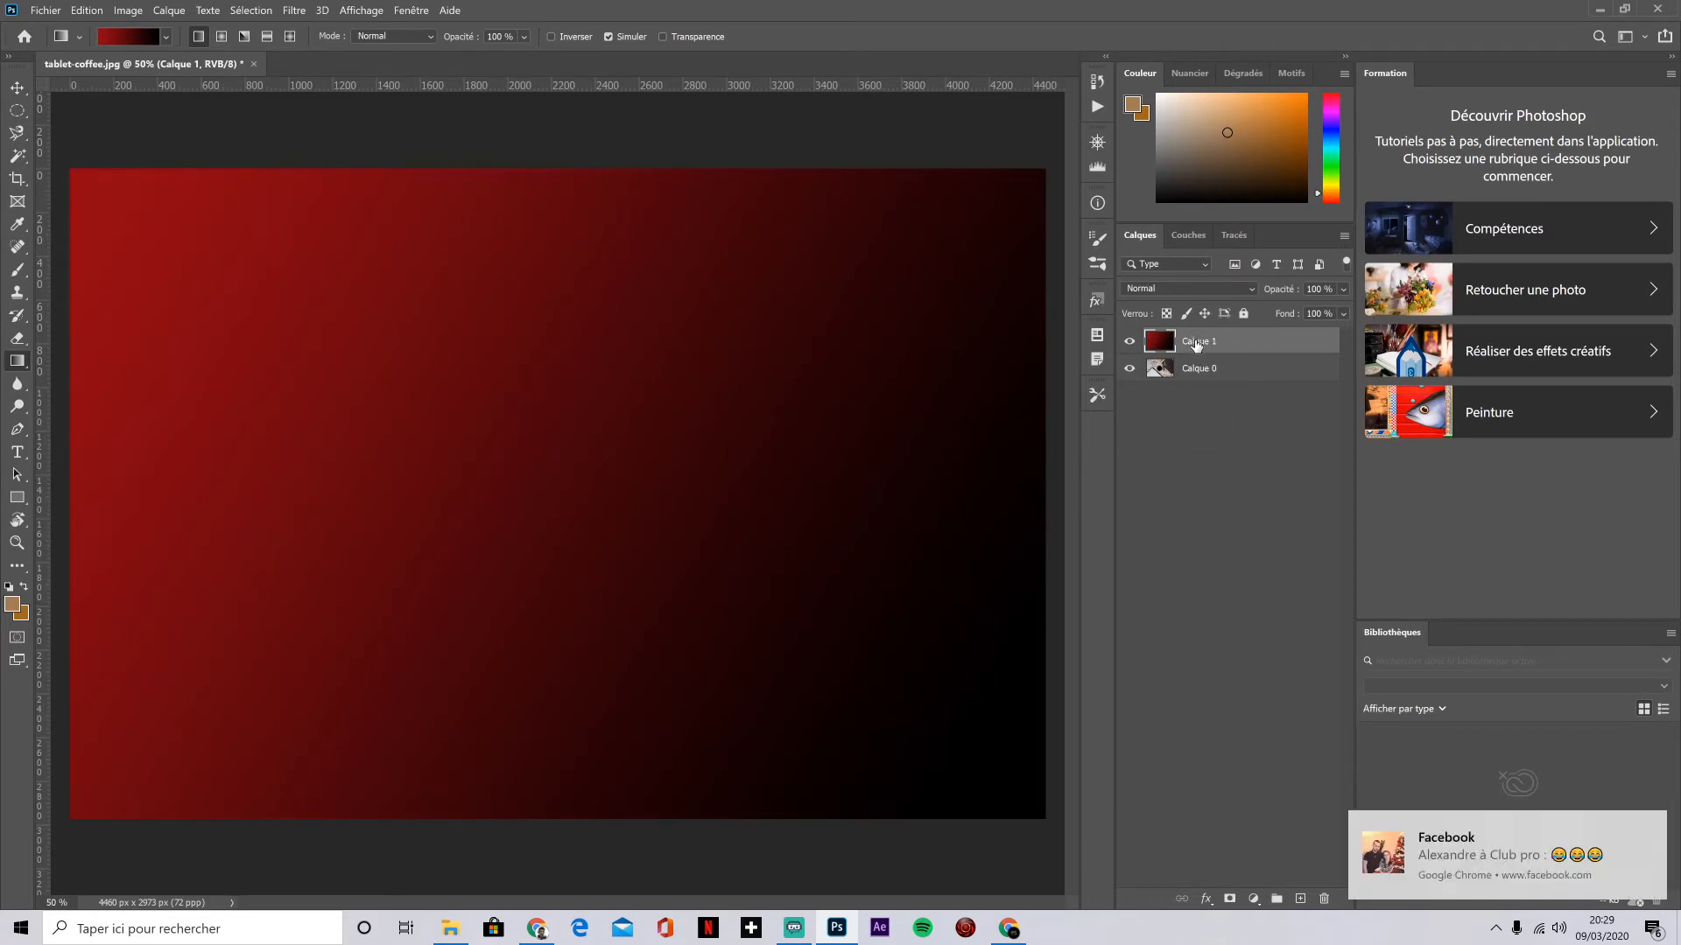
# Step: Scale the gradient layer down to about 39.55% and position it over the paper clips and the edge of the coffee cup
pyautogui.hotkey('ctrl', 't')
pyautogui.moveTo(84, 178); pyautogui.dragTo(539, 482)
pyautogui.moveTo(626, 558); pyautogui.dragTo(307, 424)
pyautogui.moveTo(139, 304); pyautogui.dragTo(255, 378)
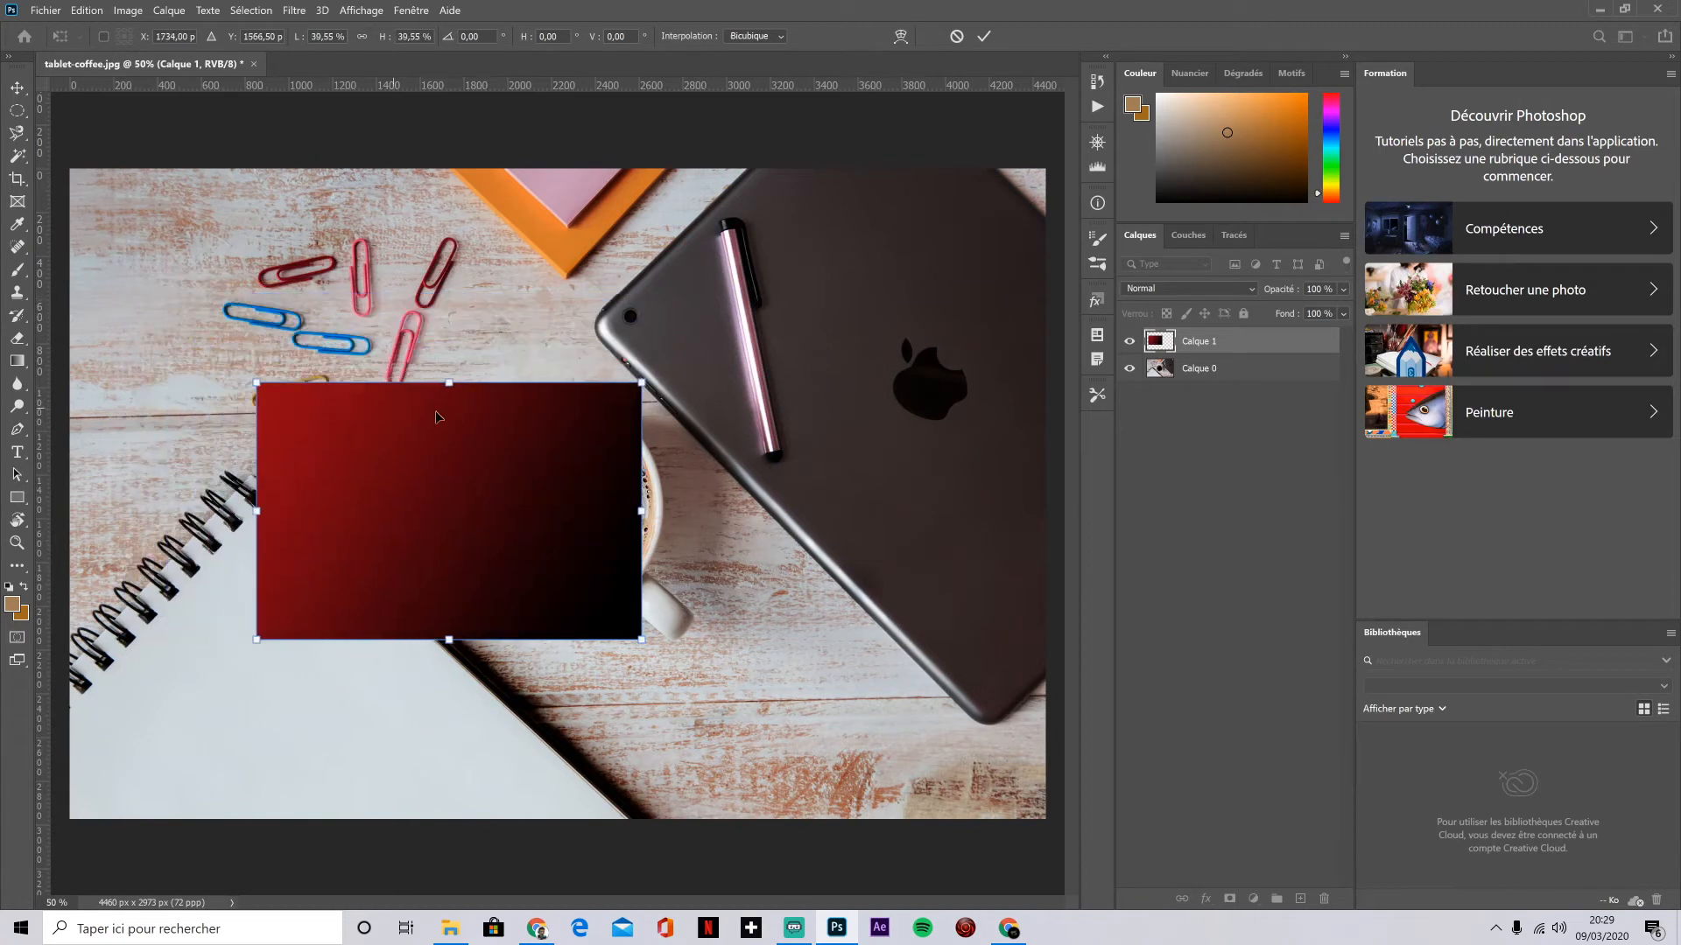
pyautogui.moveTo(473, 490); pyautogui.dragTo(358, 377)
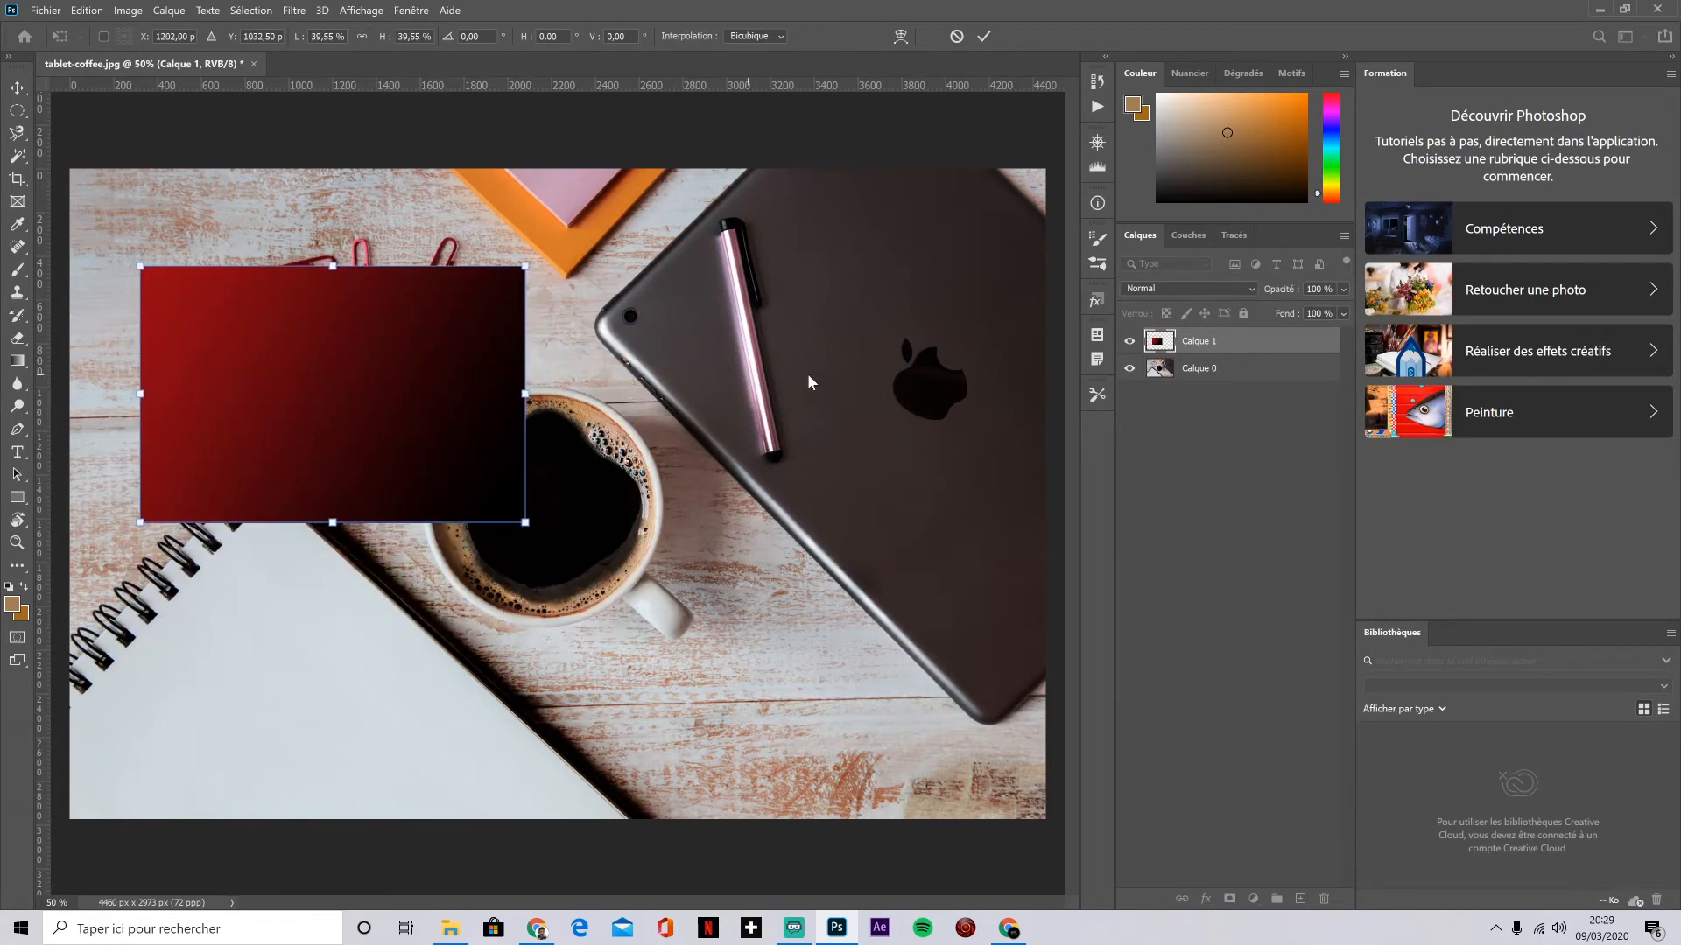
# Step: Move the photo layer above the gradient layer, and bring the gradient layer back on top
pyautogui.click(1212, 367)
pyautogui.moveTo(1215, 368); pyautogui.dragTo(1199, 343)
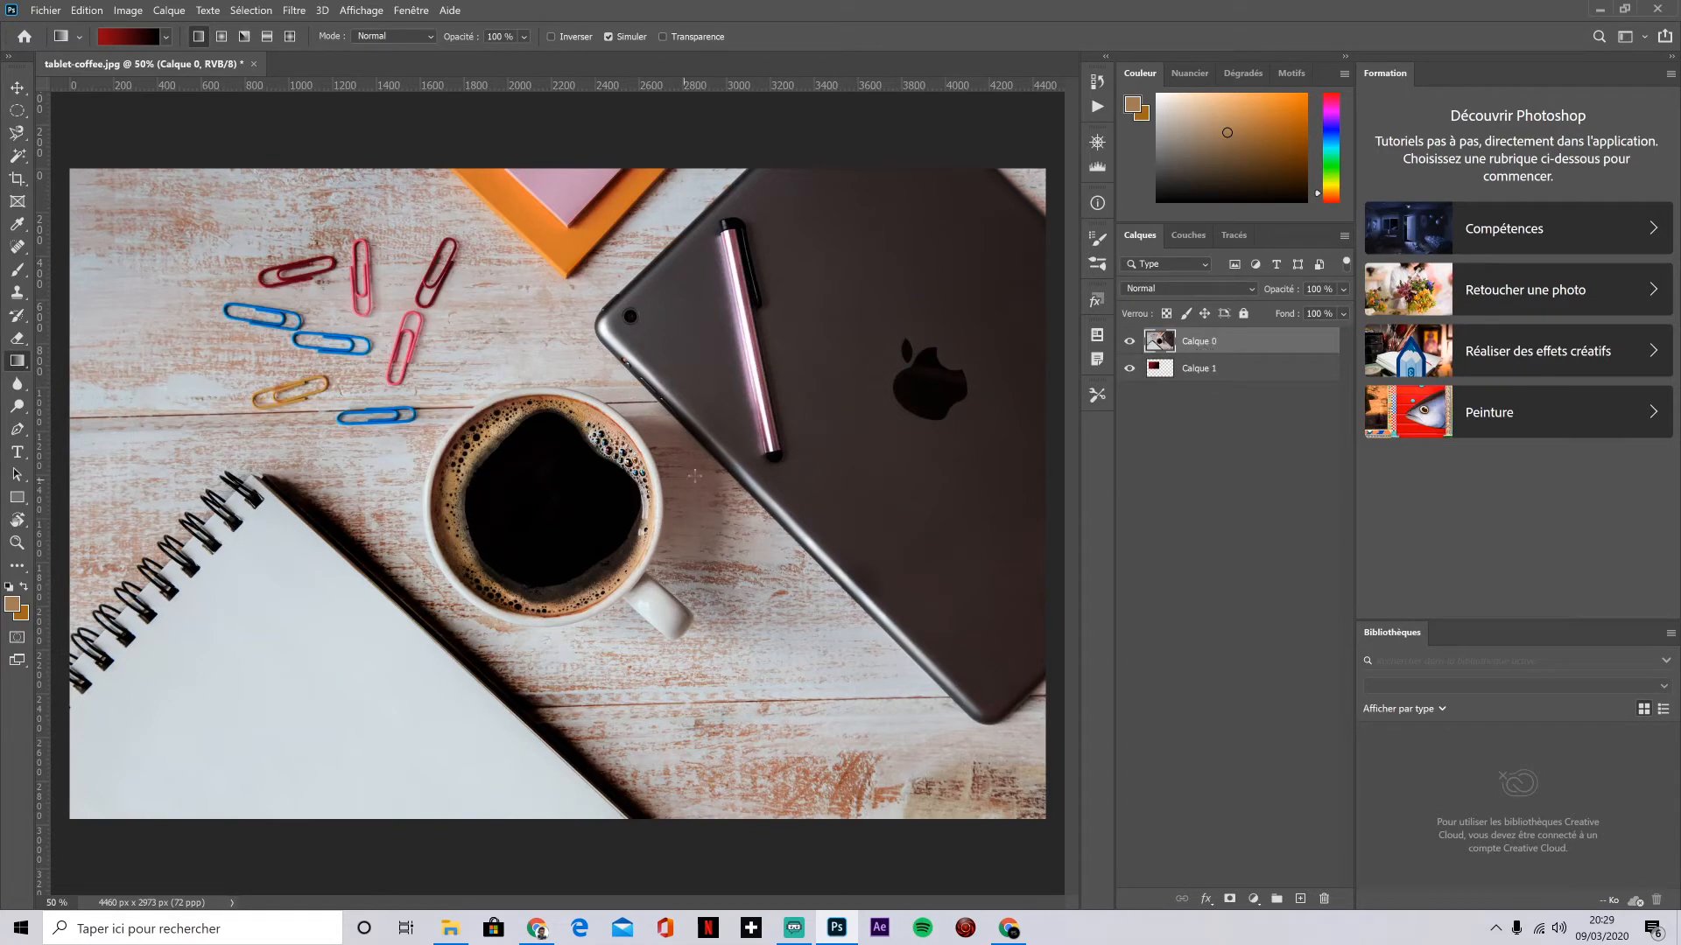
pyautogui.click(1203, 369)
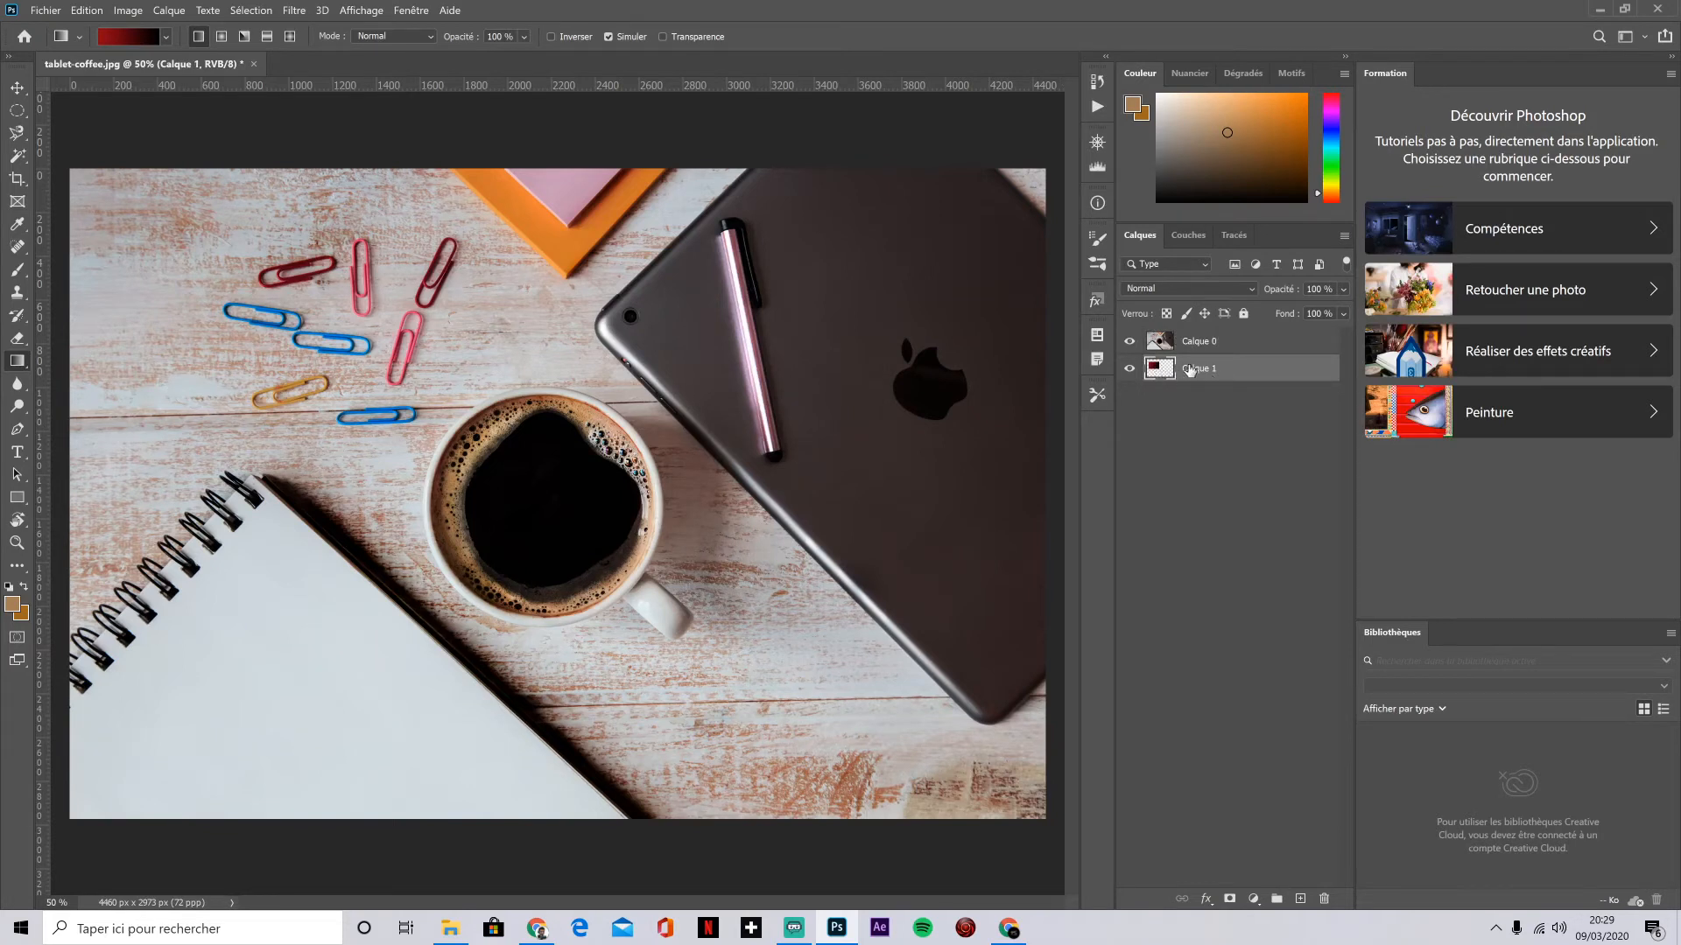
pyautogui.moveTo(1248, 377); pyautogui.dragTo(1230, 331)
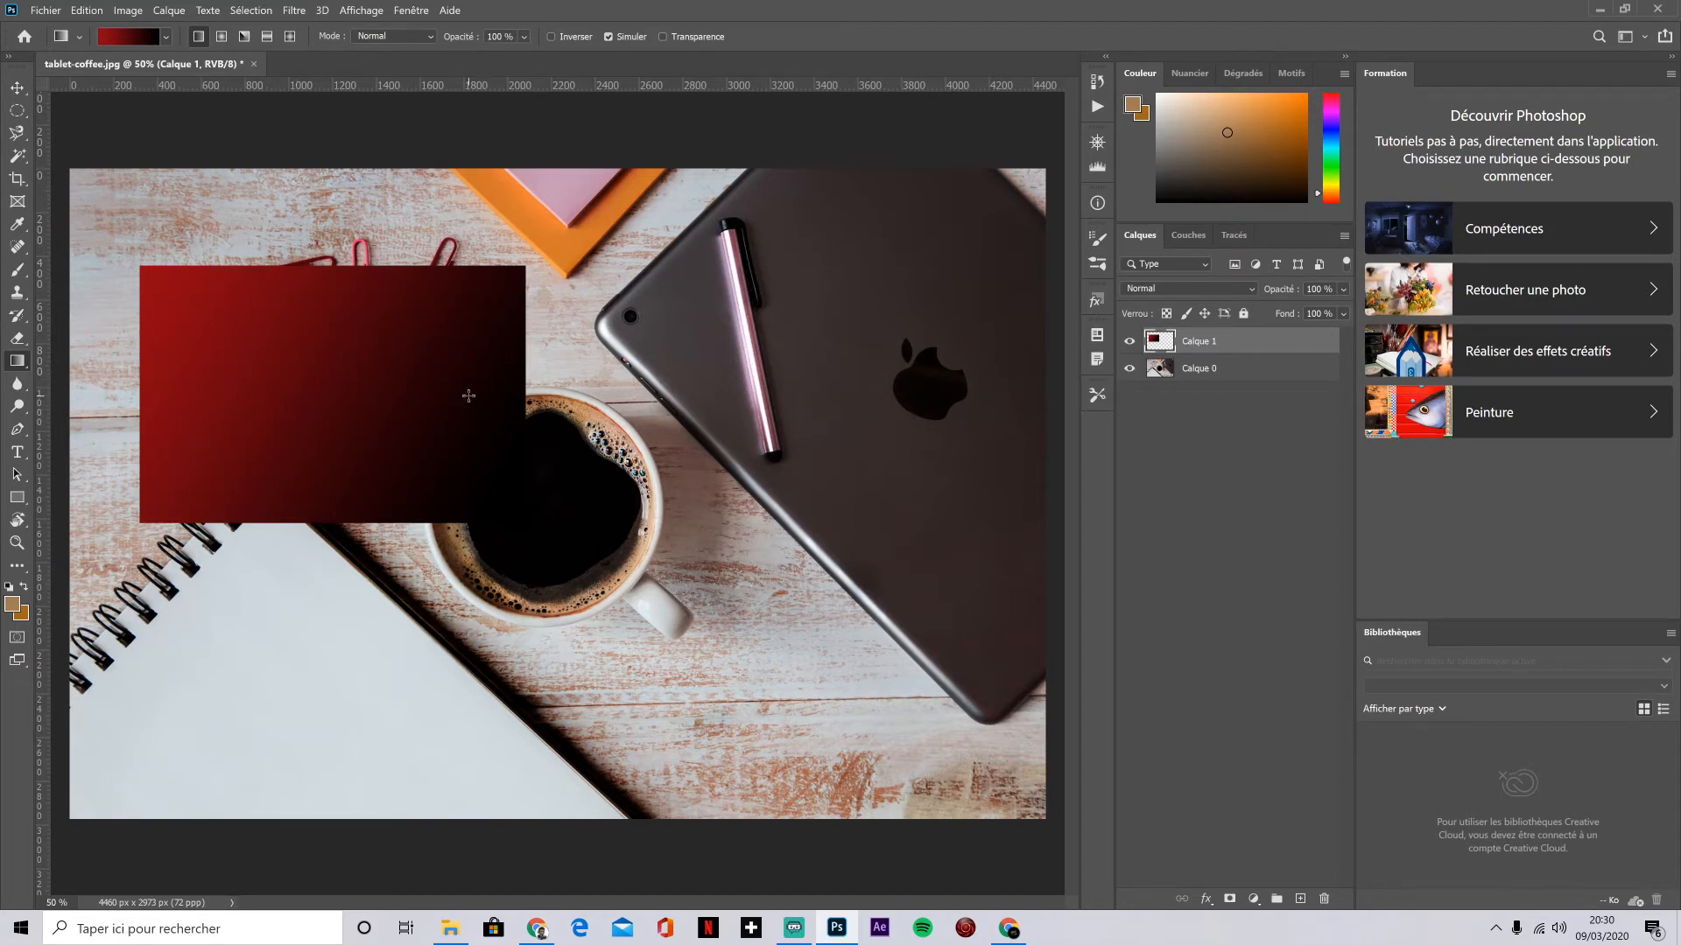
pyautogui.rightClick(17, 366)
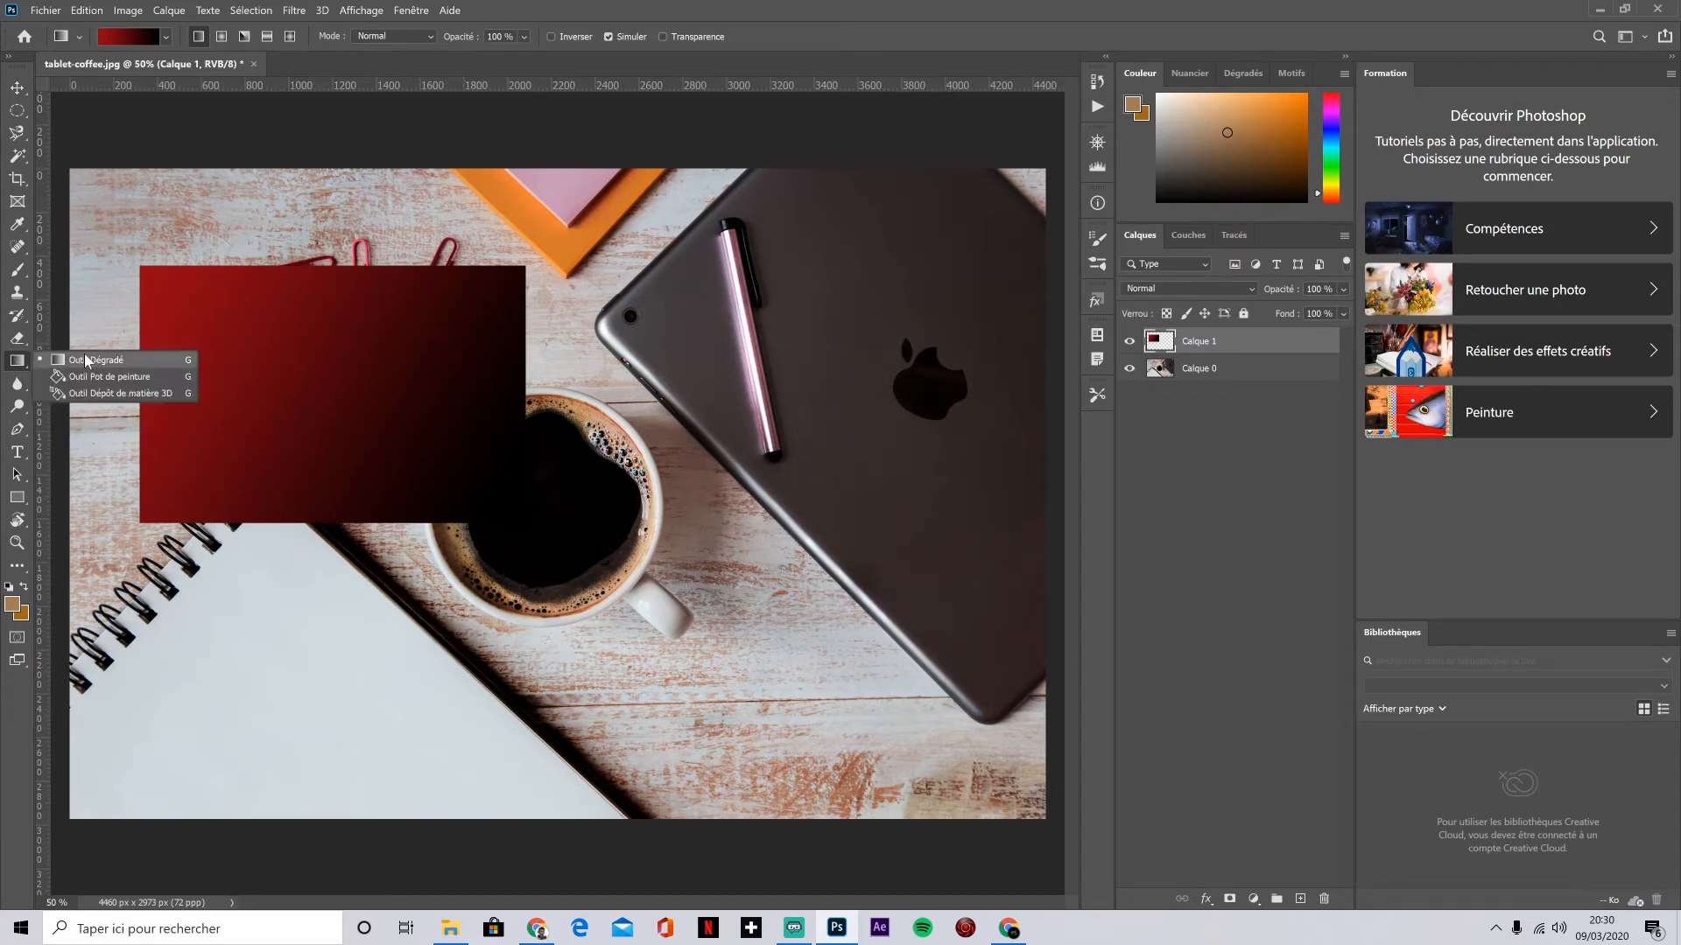
pyautogui.click(190, 408)
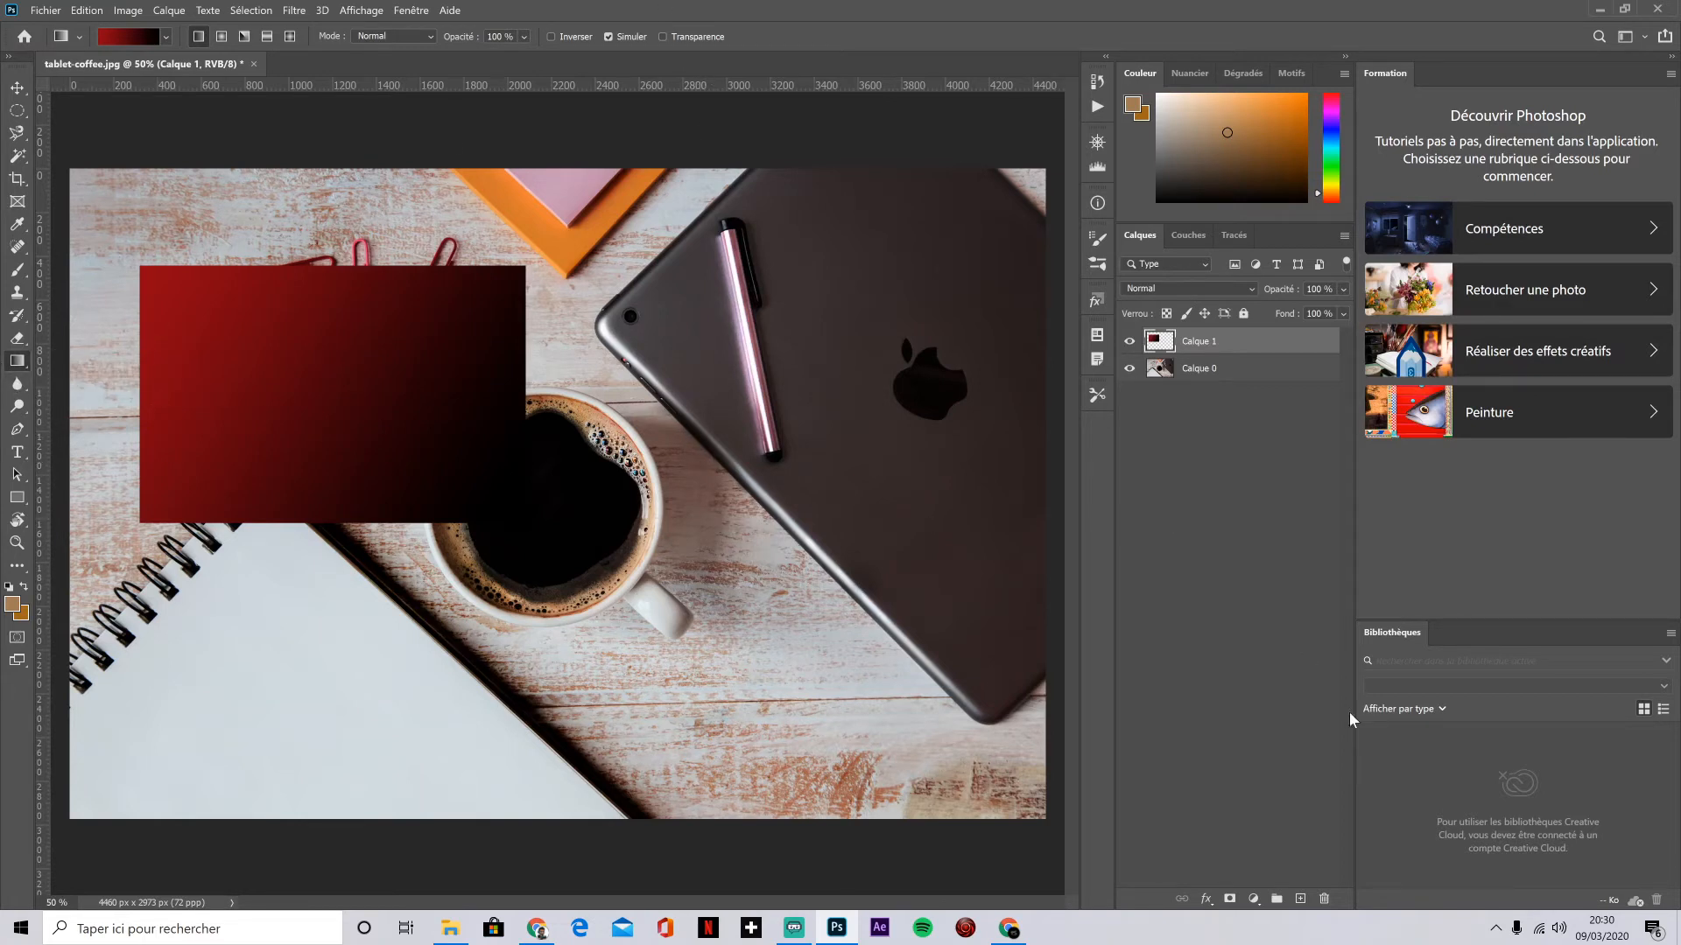
# Step: Add a new empty layer above the gradient layer and activate the Paint Bucket tool
pyautogui.click(1299, 899)
pyautogui.rightClick(18, 361)
pyautogui.click(120, 378)
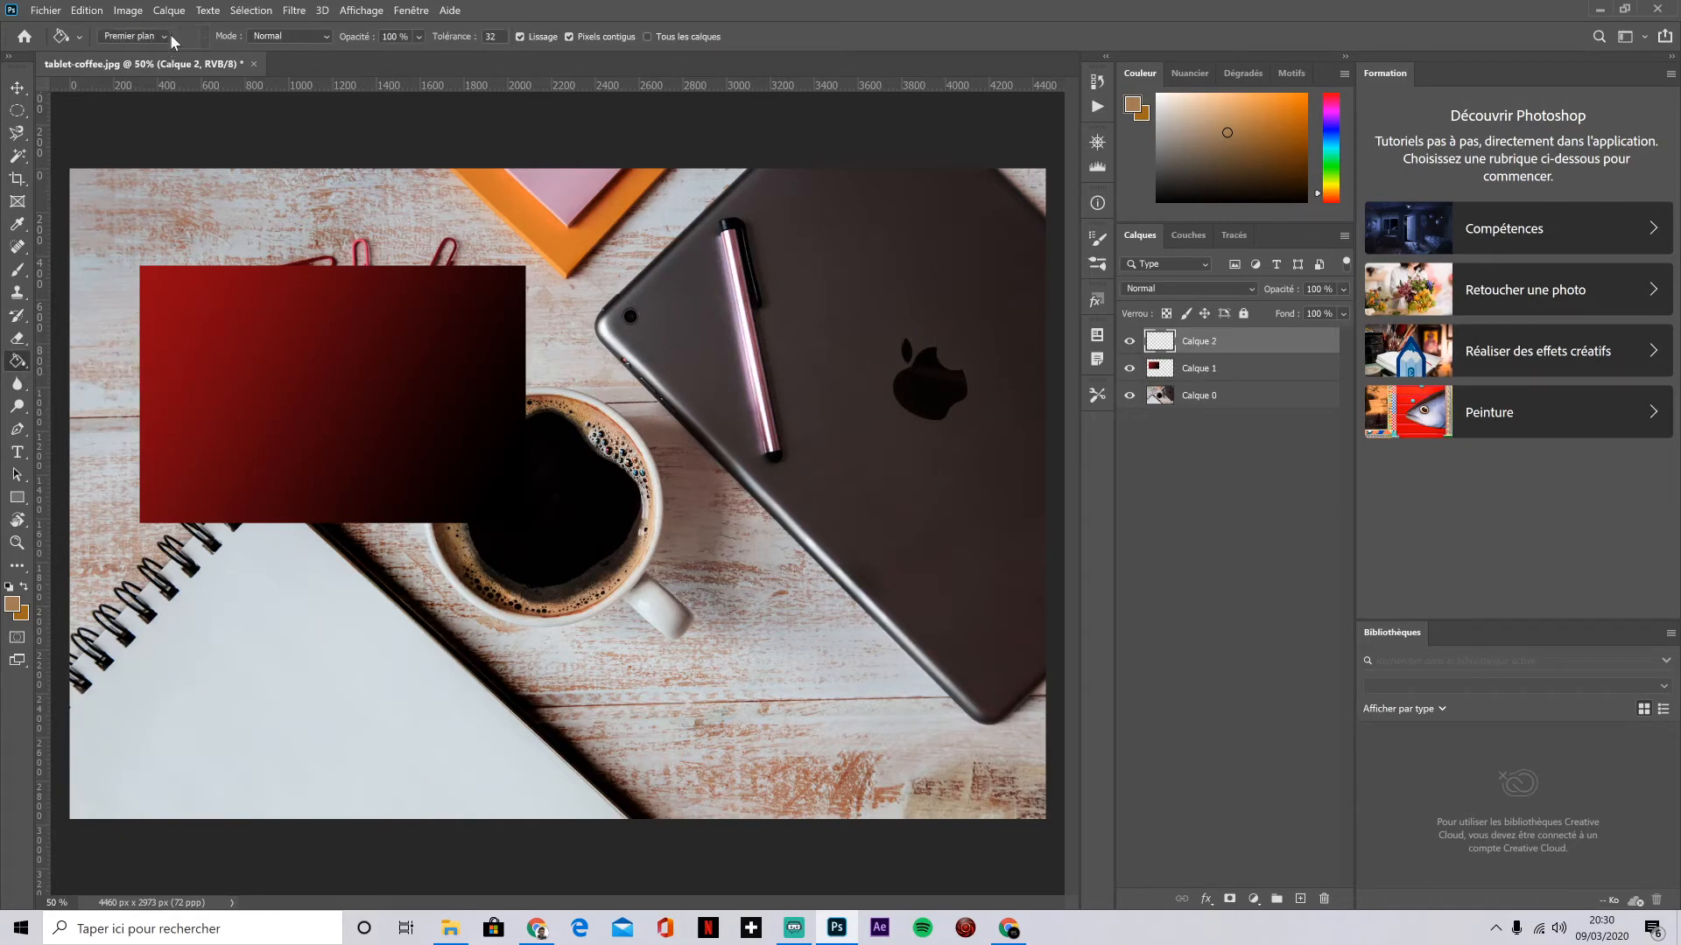
# Step: Set the foreground colour to dark green 317b00 and fill the new empty layer with it
pyautogui.click(12, 603)
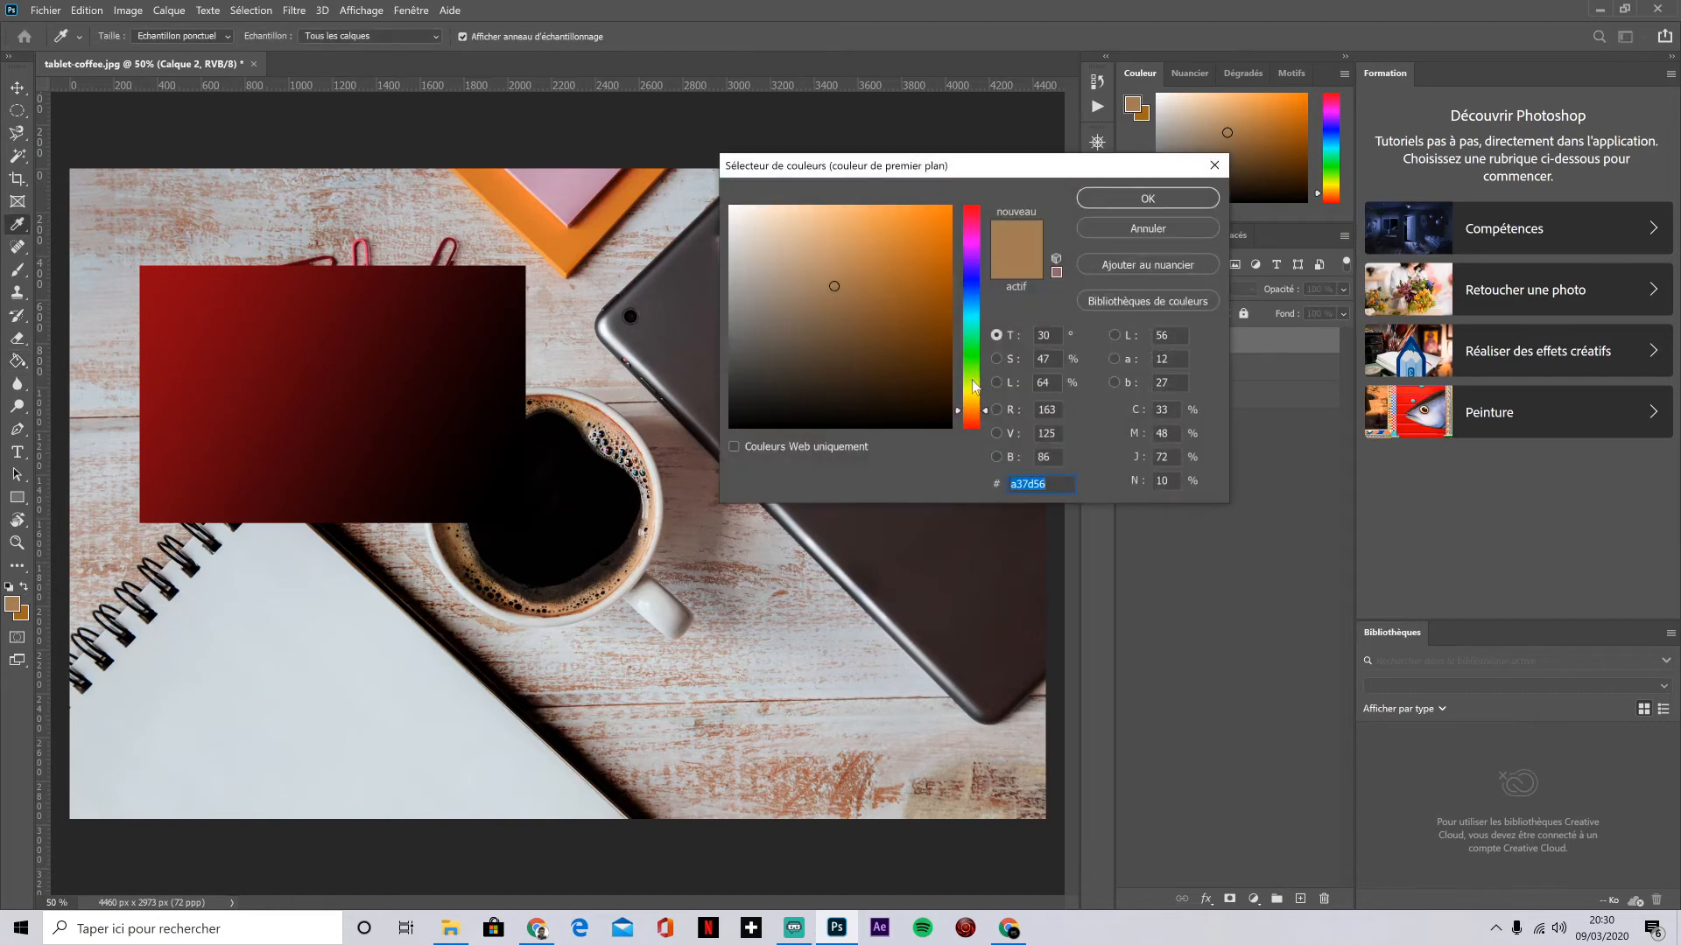
pyautogui.moveTo(981, 399); pyautogui.dragTo(982, 375)
pyautogui.click(959, 321)
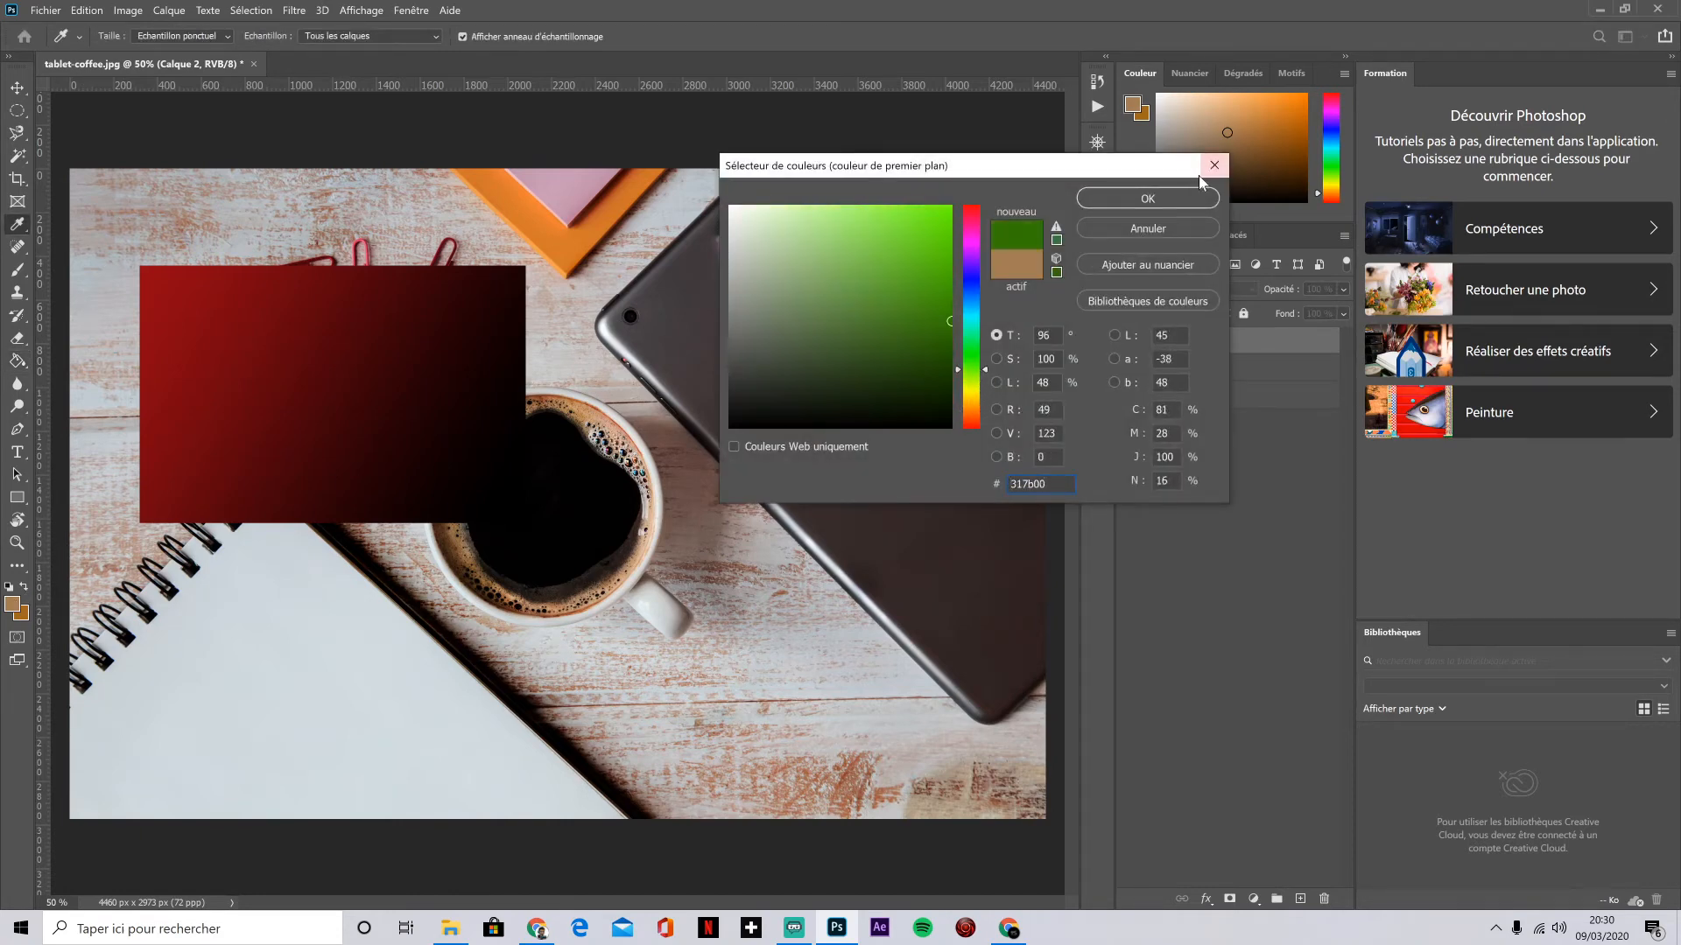
pyautogui.click(1125, 204)
pyautogui.press('g')
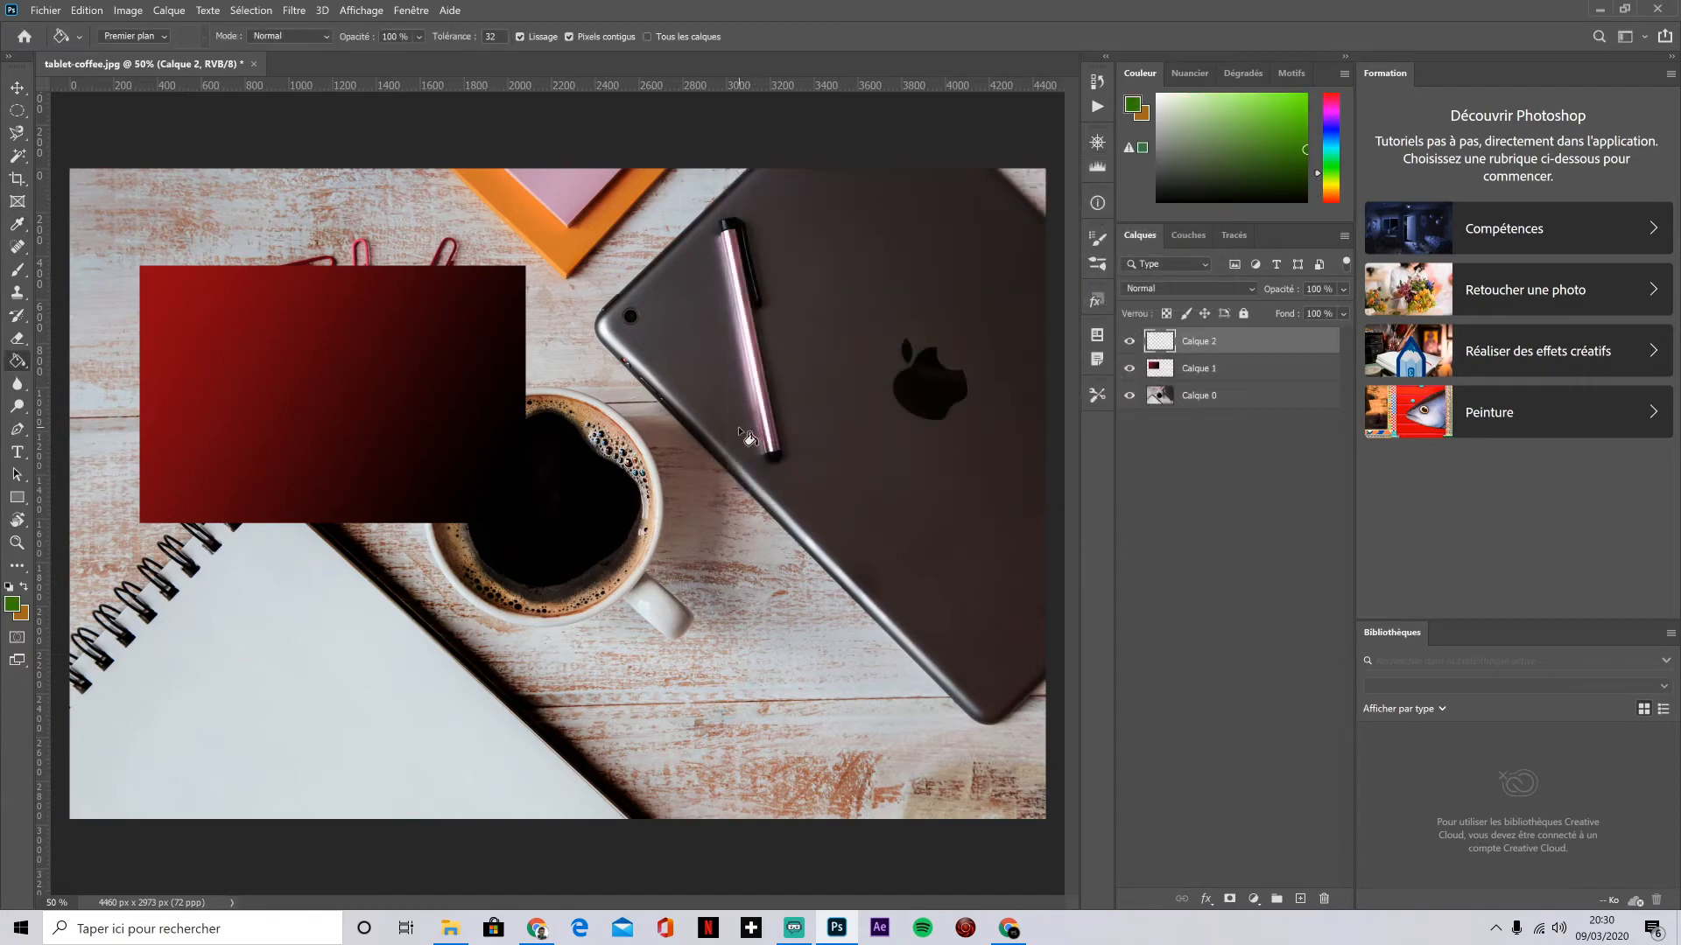
pyautogui.click(708, 379)
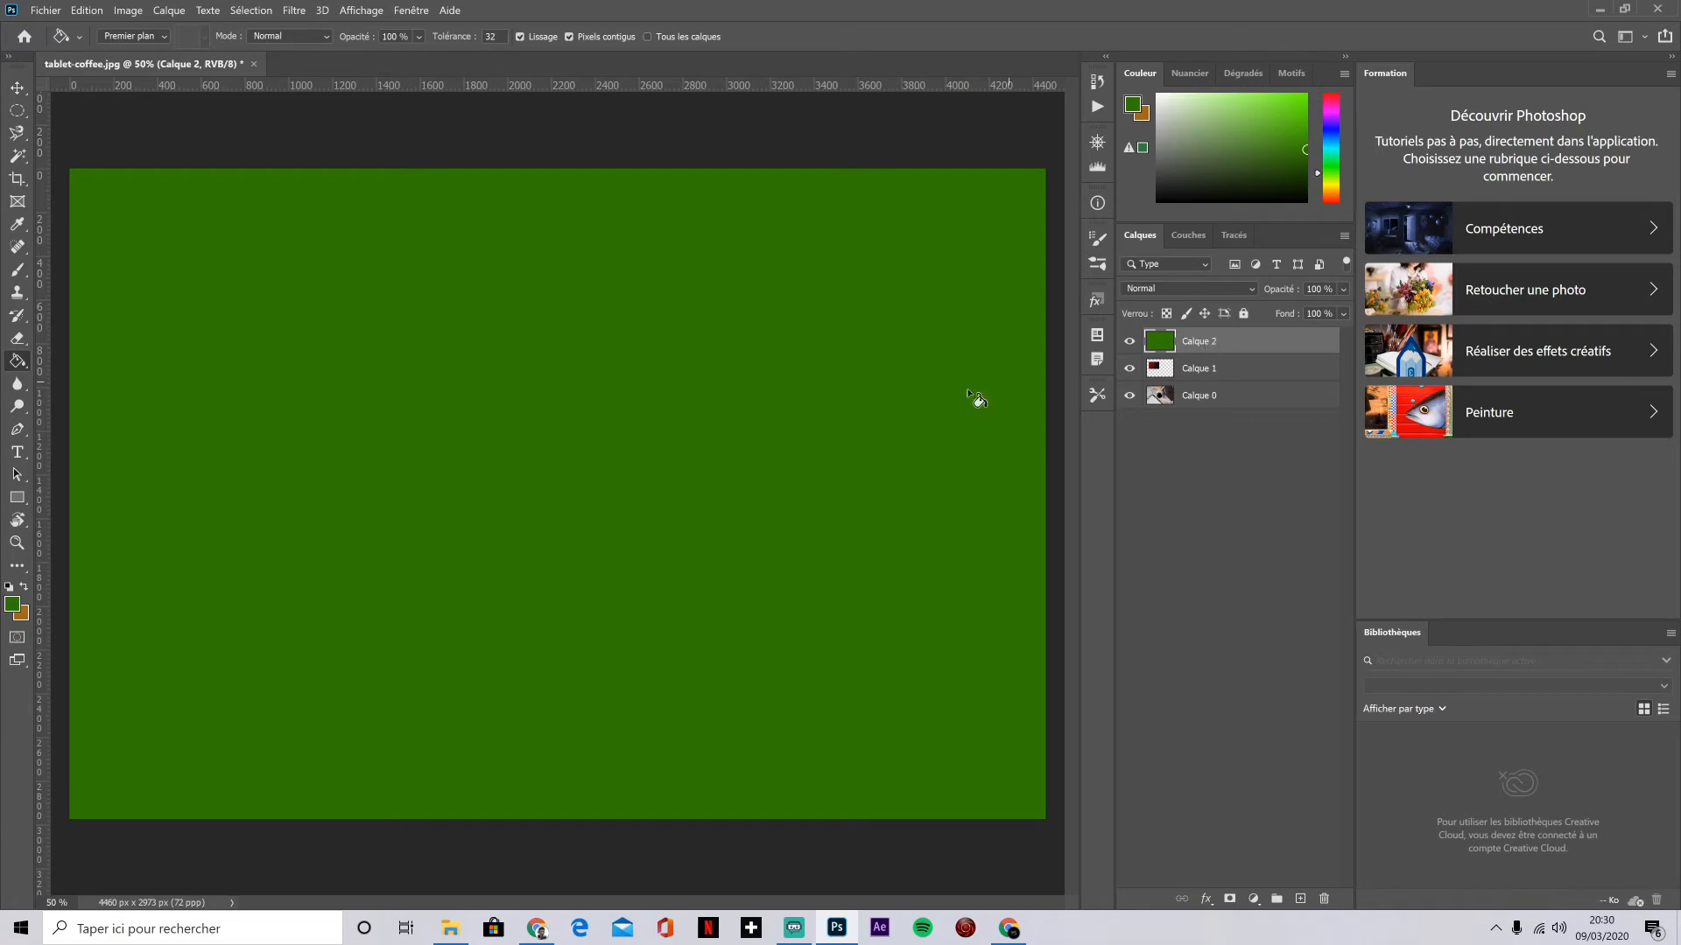
# Step: Scale the green layer down to about 40.04% and place it over the lower part of the tablet
pyautogui.hotkey('ctrl', 't')
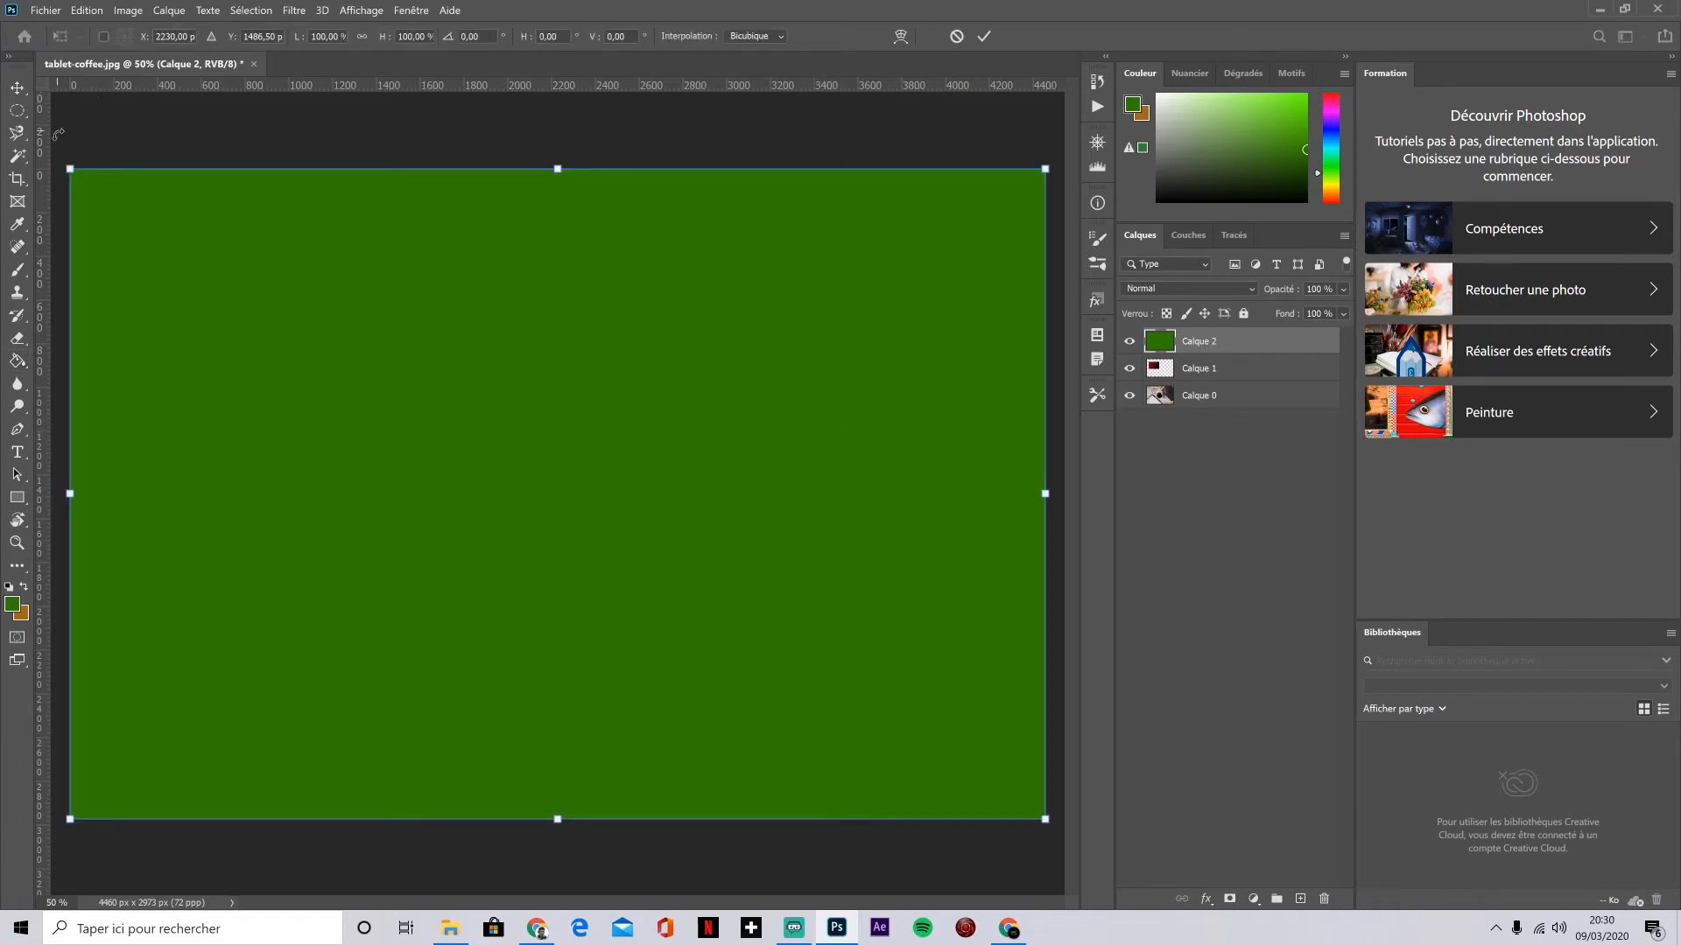
pyautogui.moveTo(70, 168); pyautogui.dragTo(739, 434)
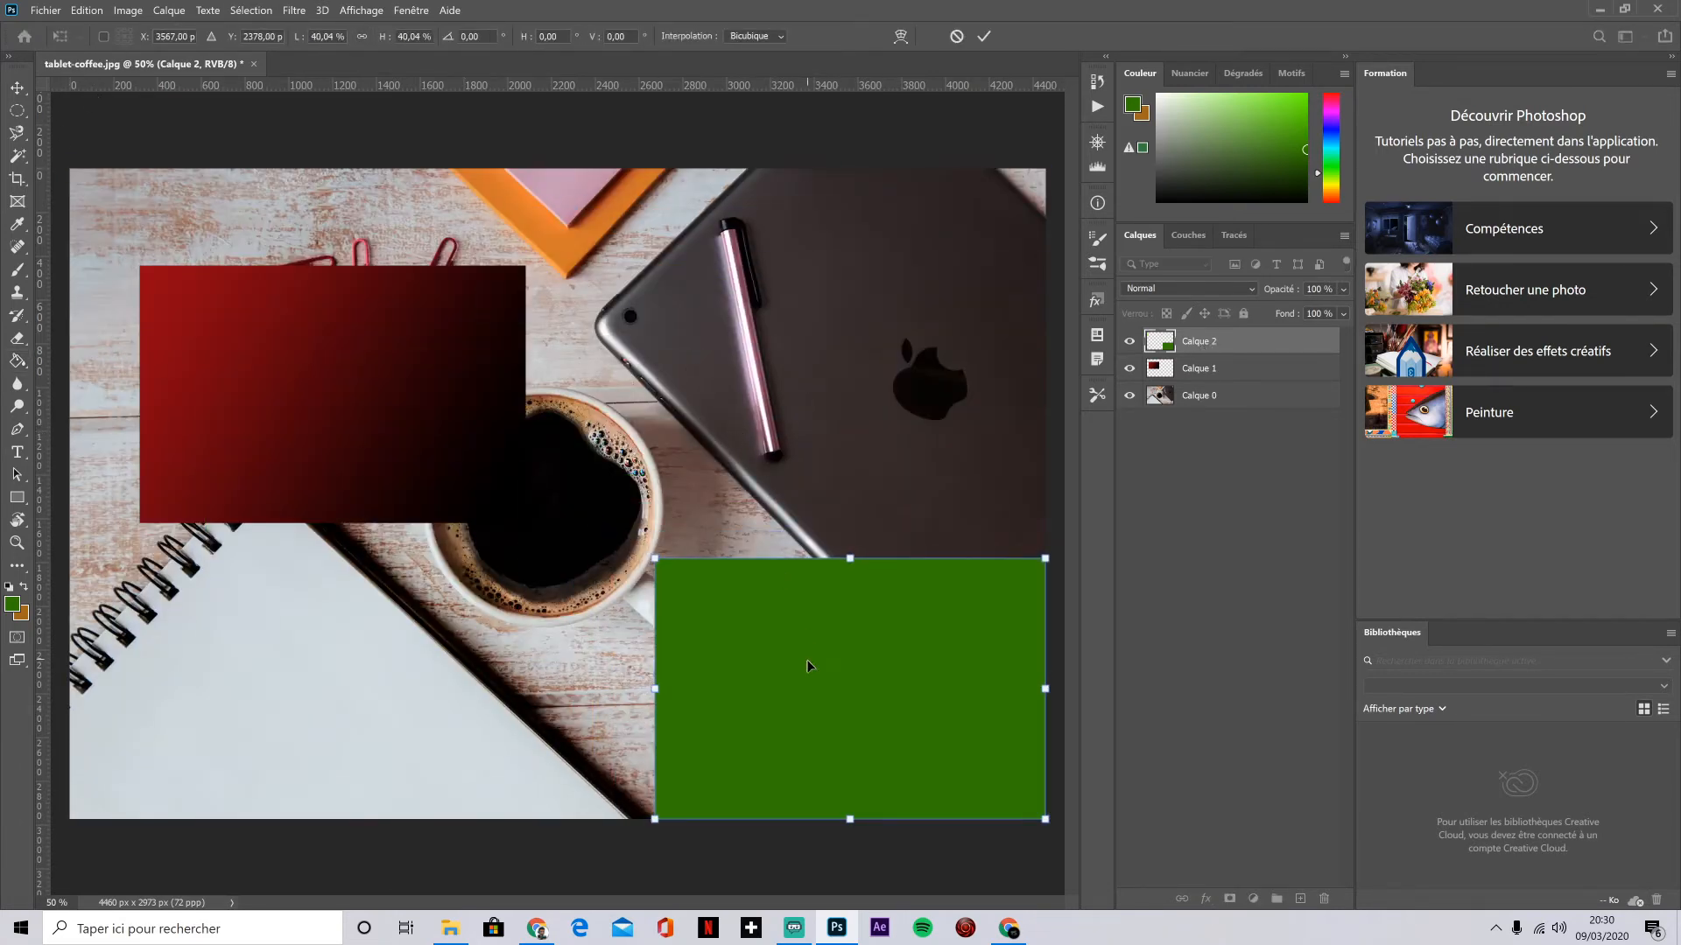
pyautogui.moveTo(806, 659); pyautogui.dragTo(761, 566)
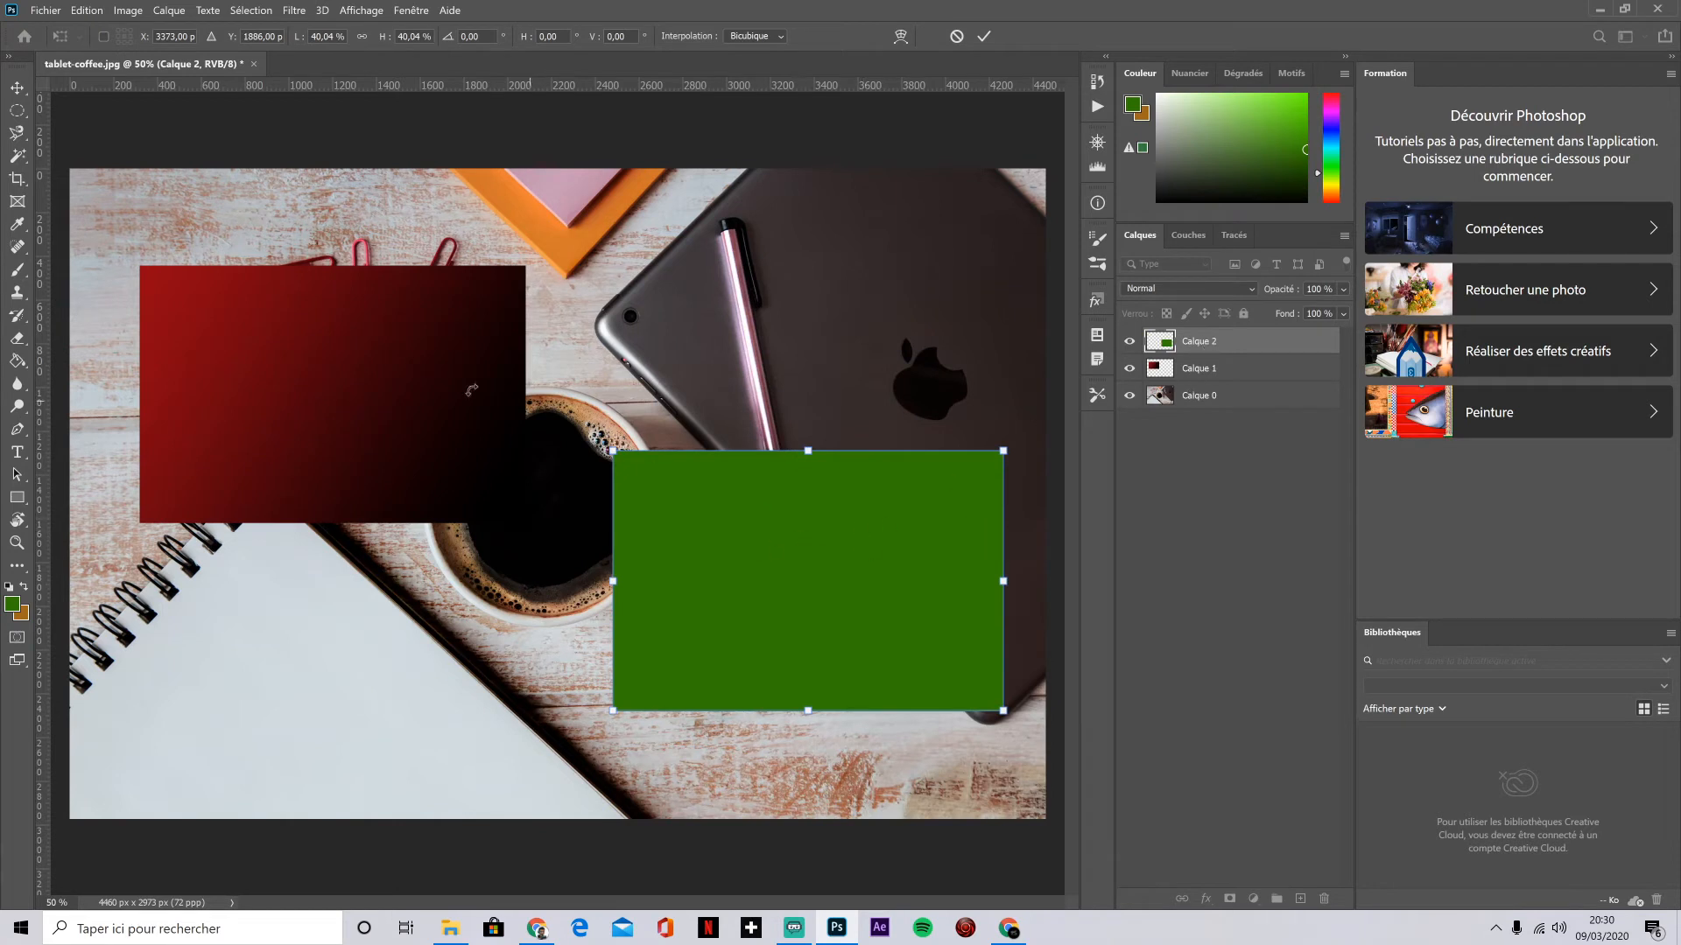
pyautogui.click(19, 362)
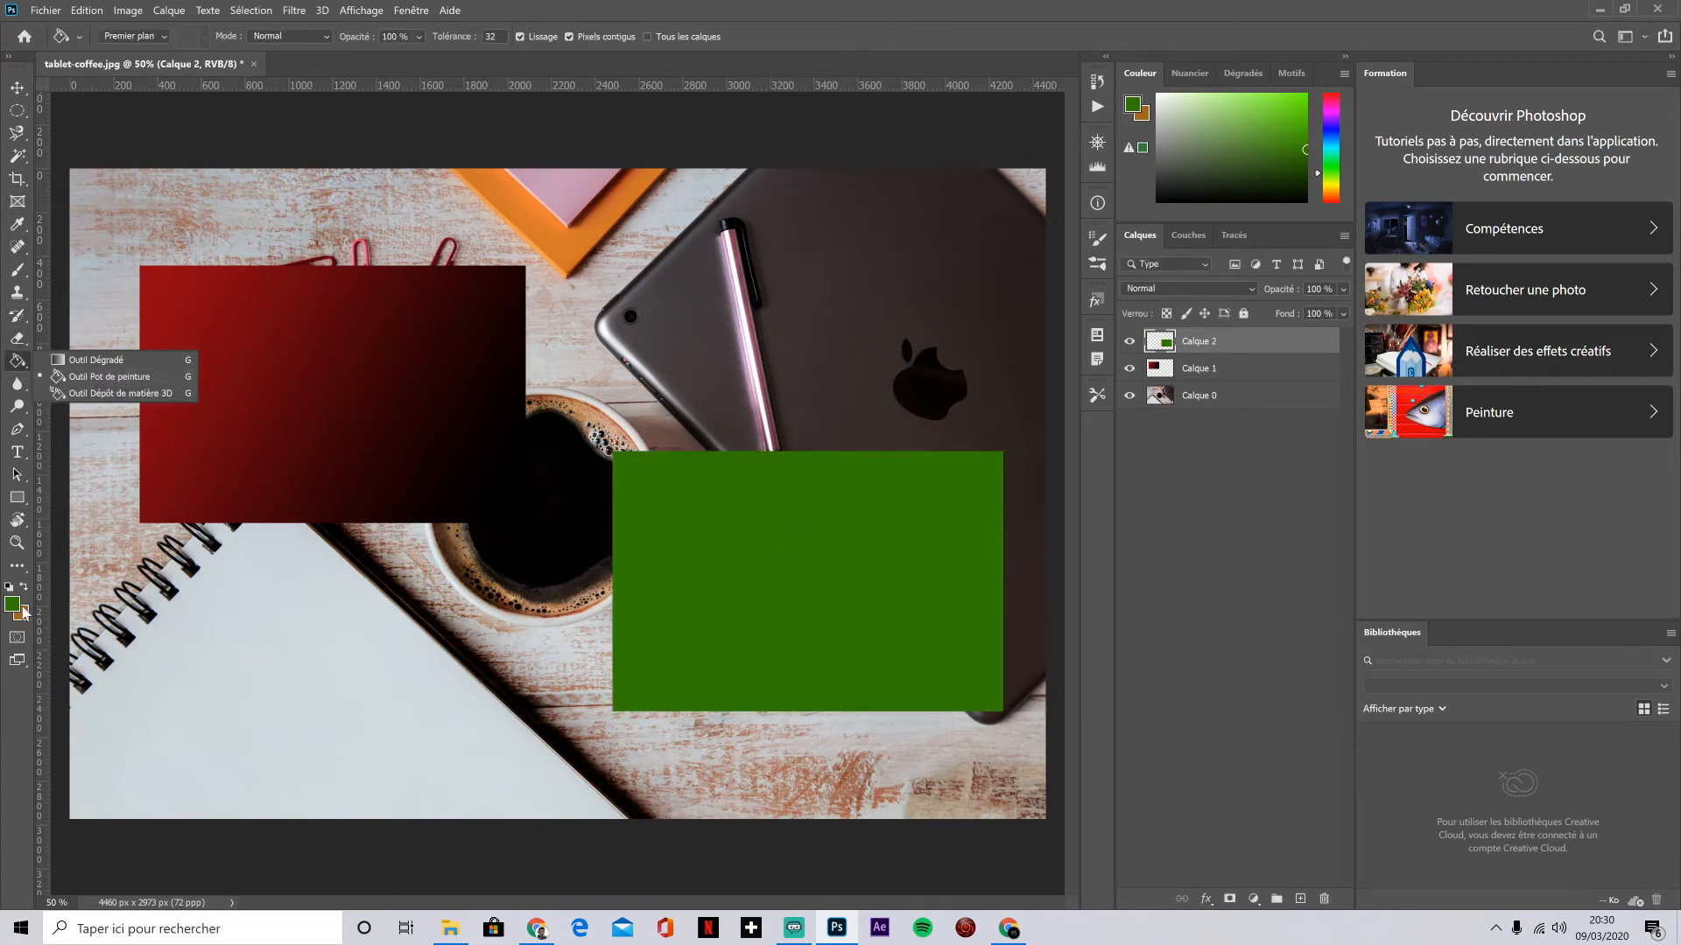
pyautogui.click(721, 4)
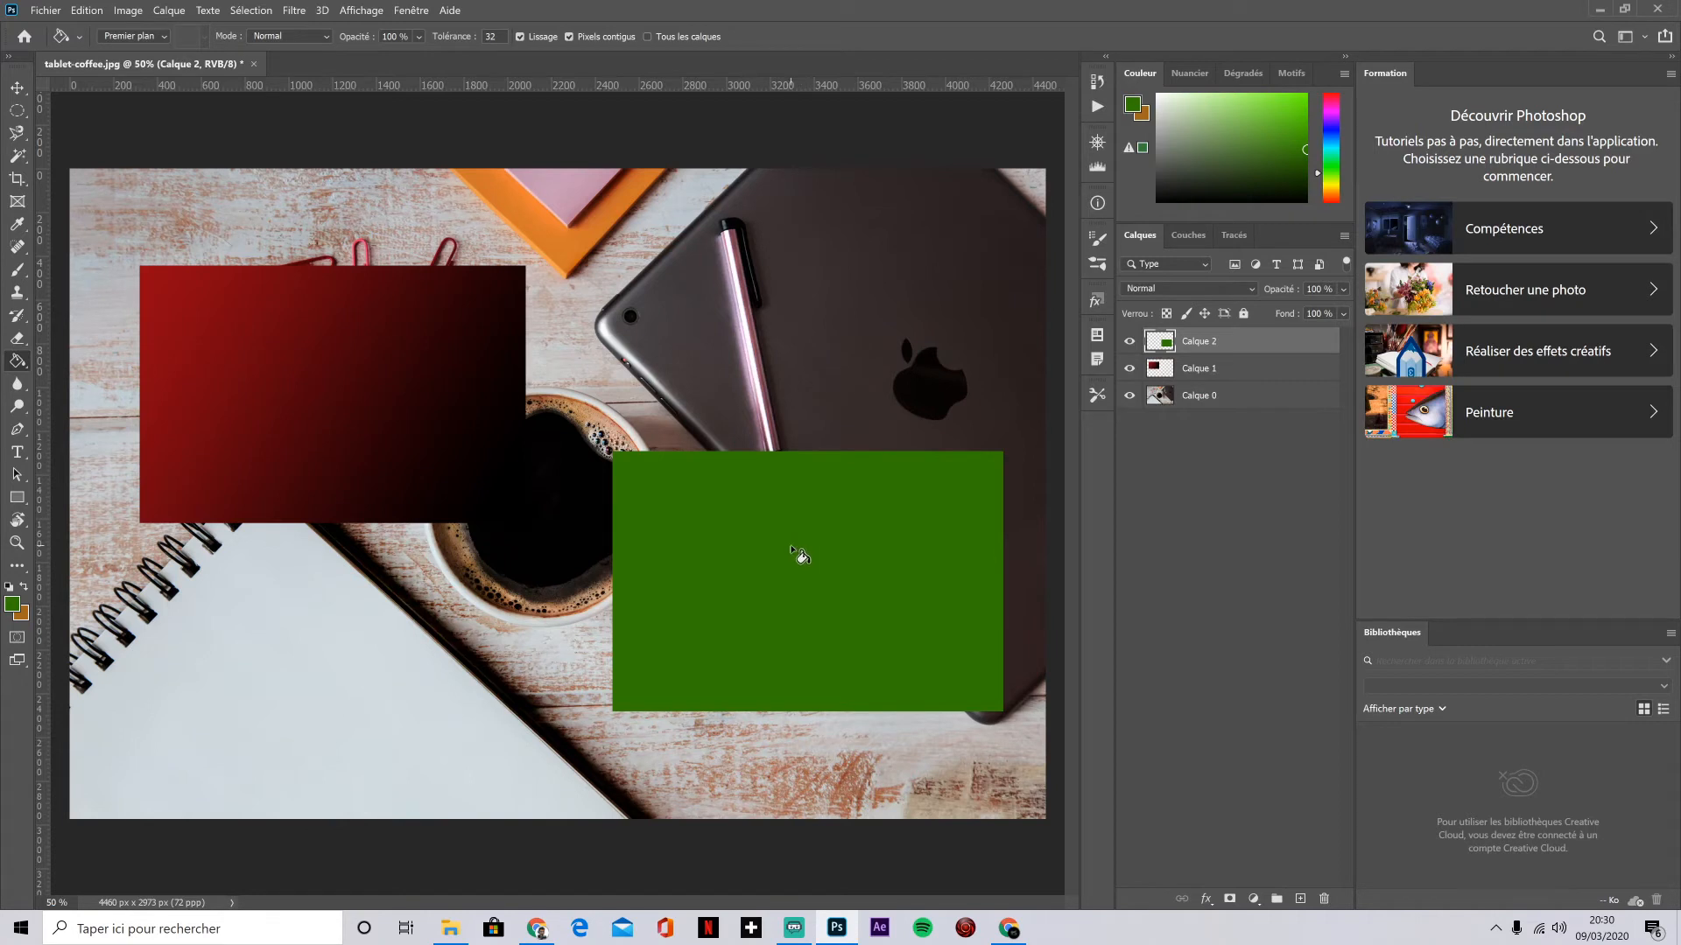
# Step: Move the green rectangle over the gradient rectangle with the Move tool, and shift it back over the coffee cup and tablet edge
pyautogui.click(15, 90)
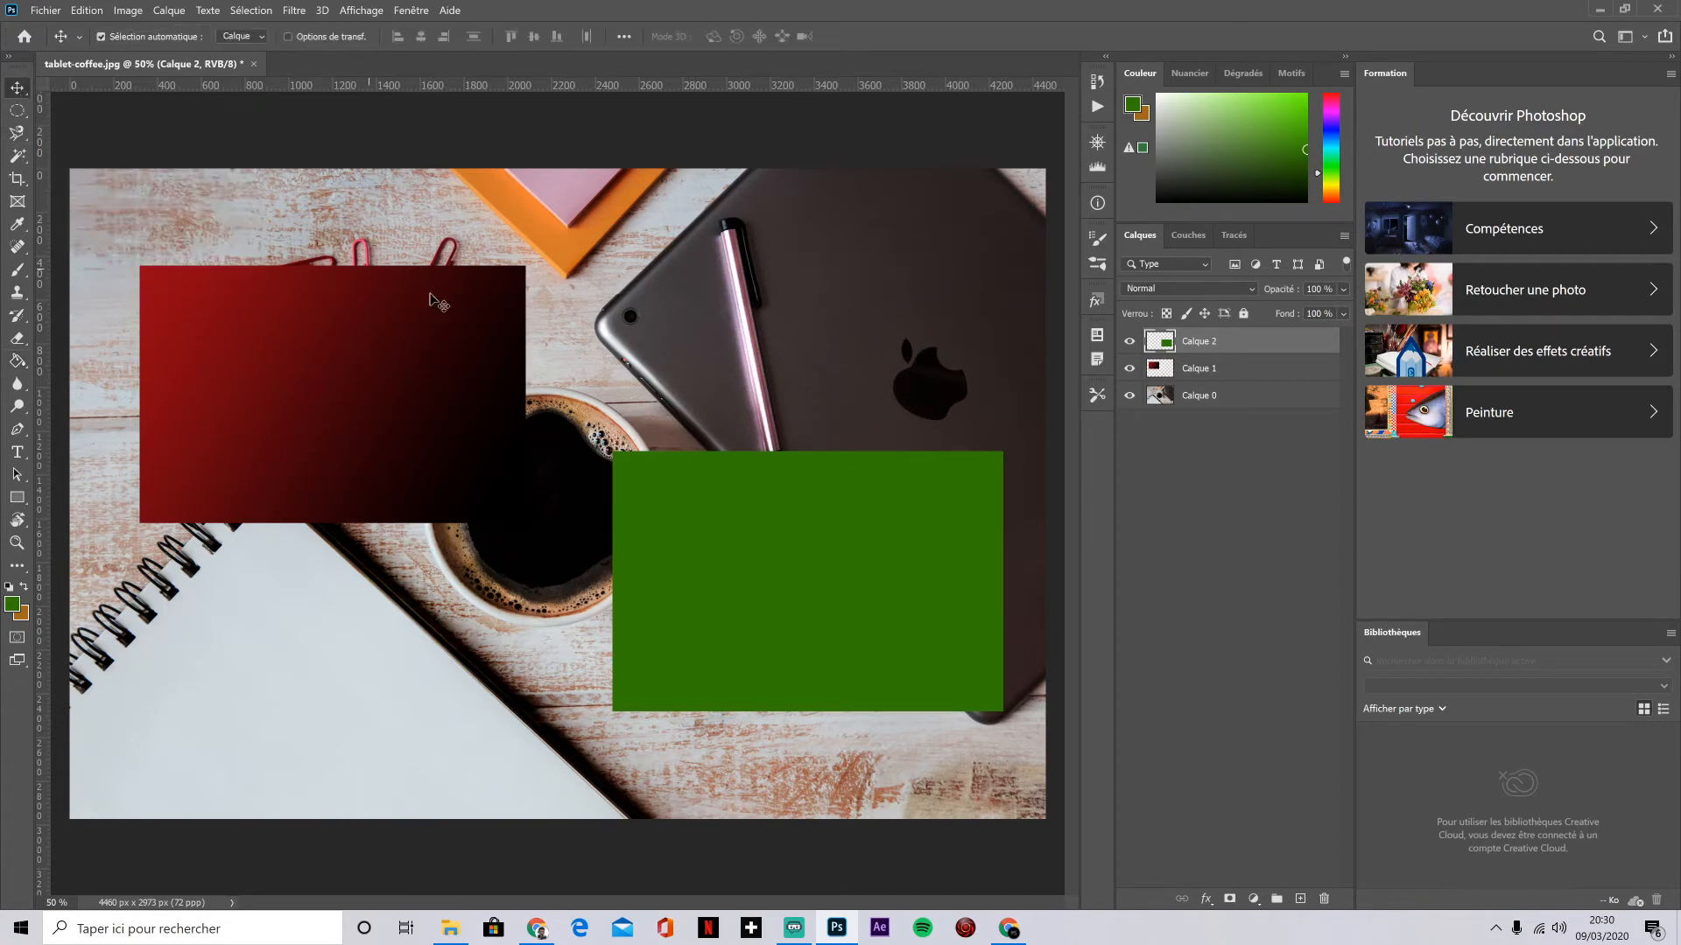
pyautogui.moveTo(719, 517); pyautogui.dragTo(296, 384)
pyautogui.moveTo(1224, 380)
pyautogui.mouseDown()
pyautogui.moveTo(1212, 338)
pyautogui.moveTo(1211, 382)
pyautogui.mouseUp()
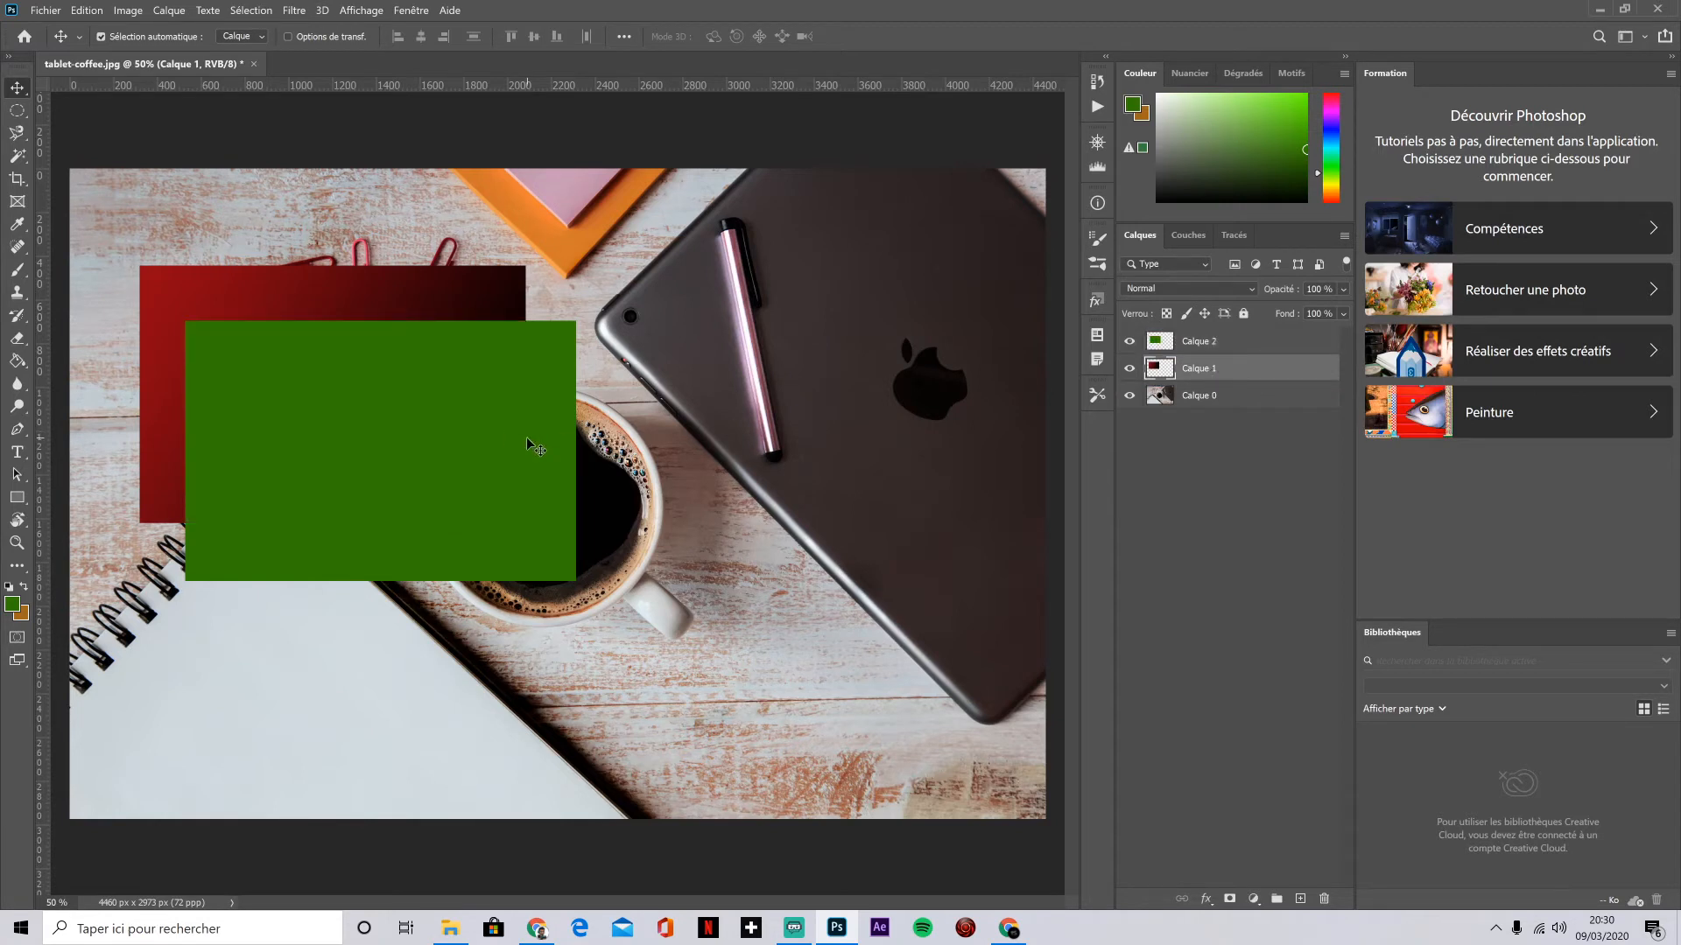
pyautogui.moveTo(424, 442); pyautogui.dragTo(631, 529)
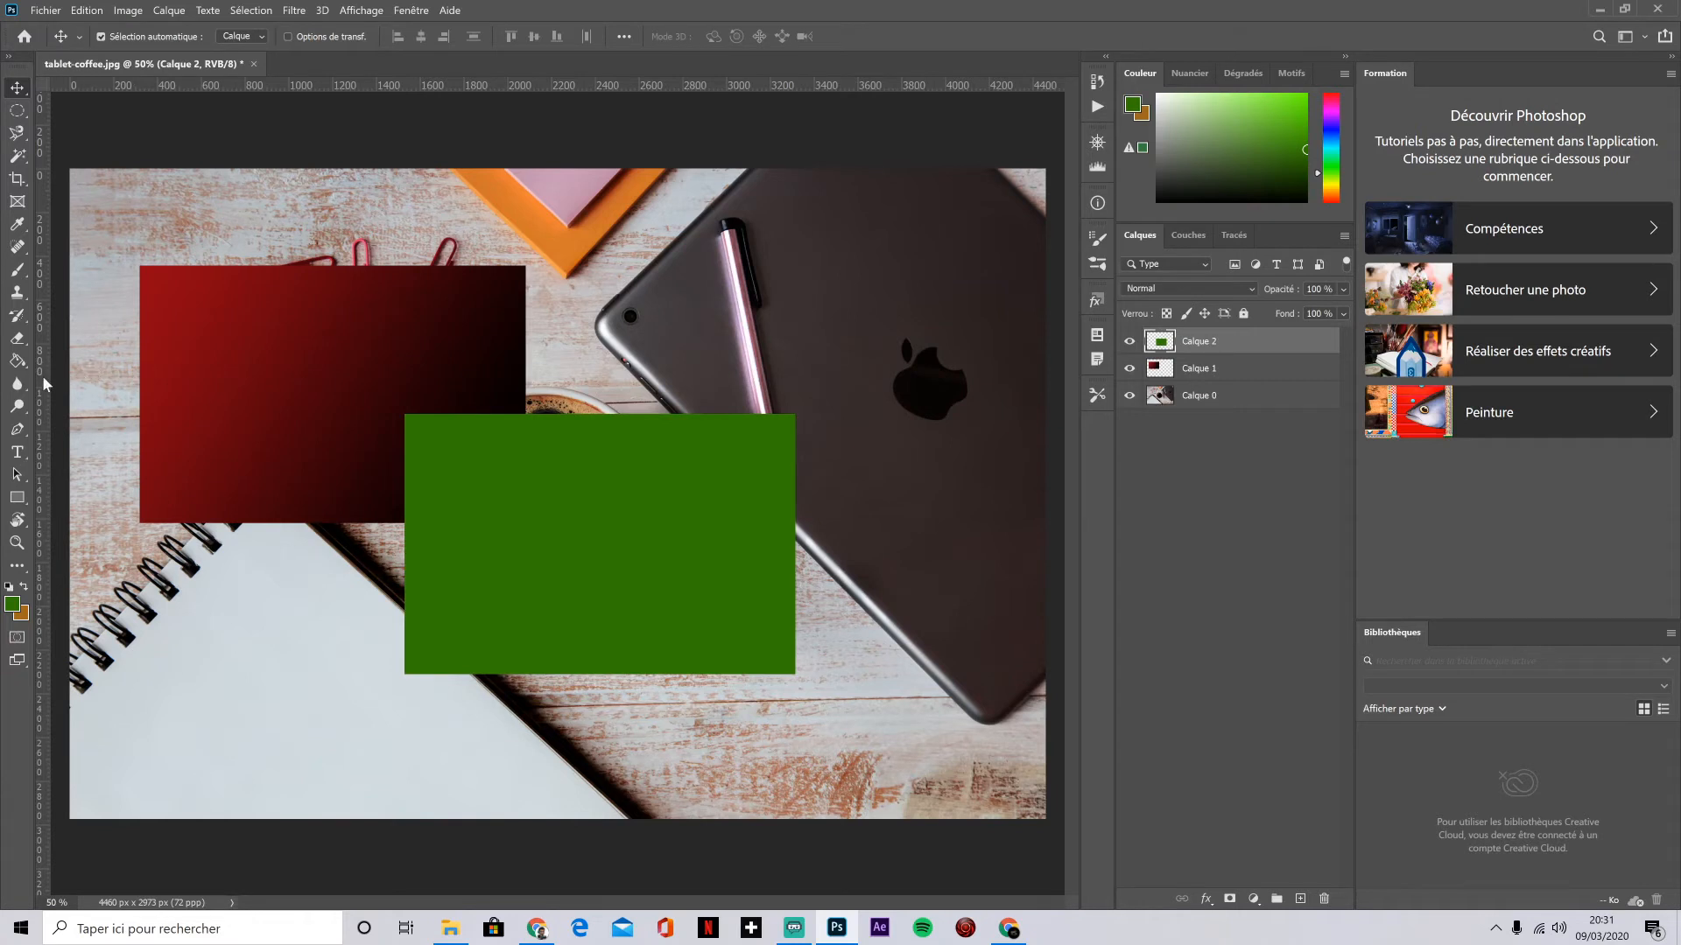
# Step: Activate the Blur tool
pyautogui.click(19, 394)
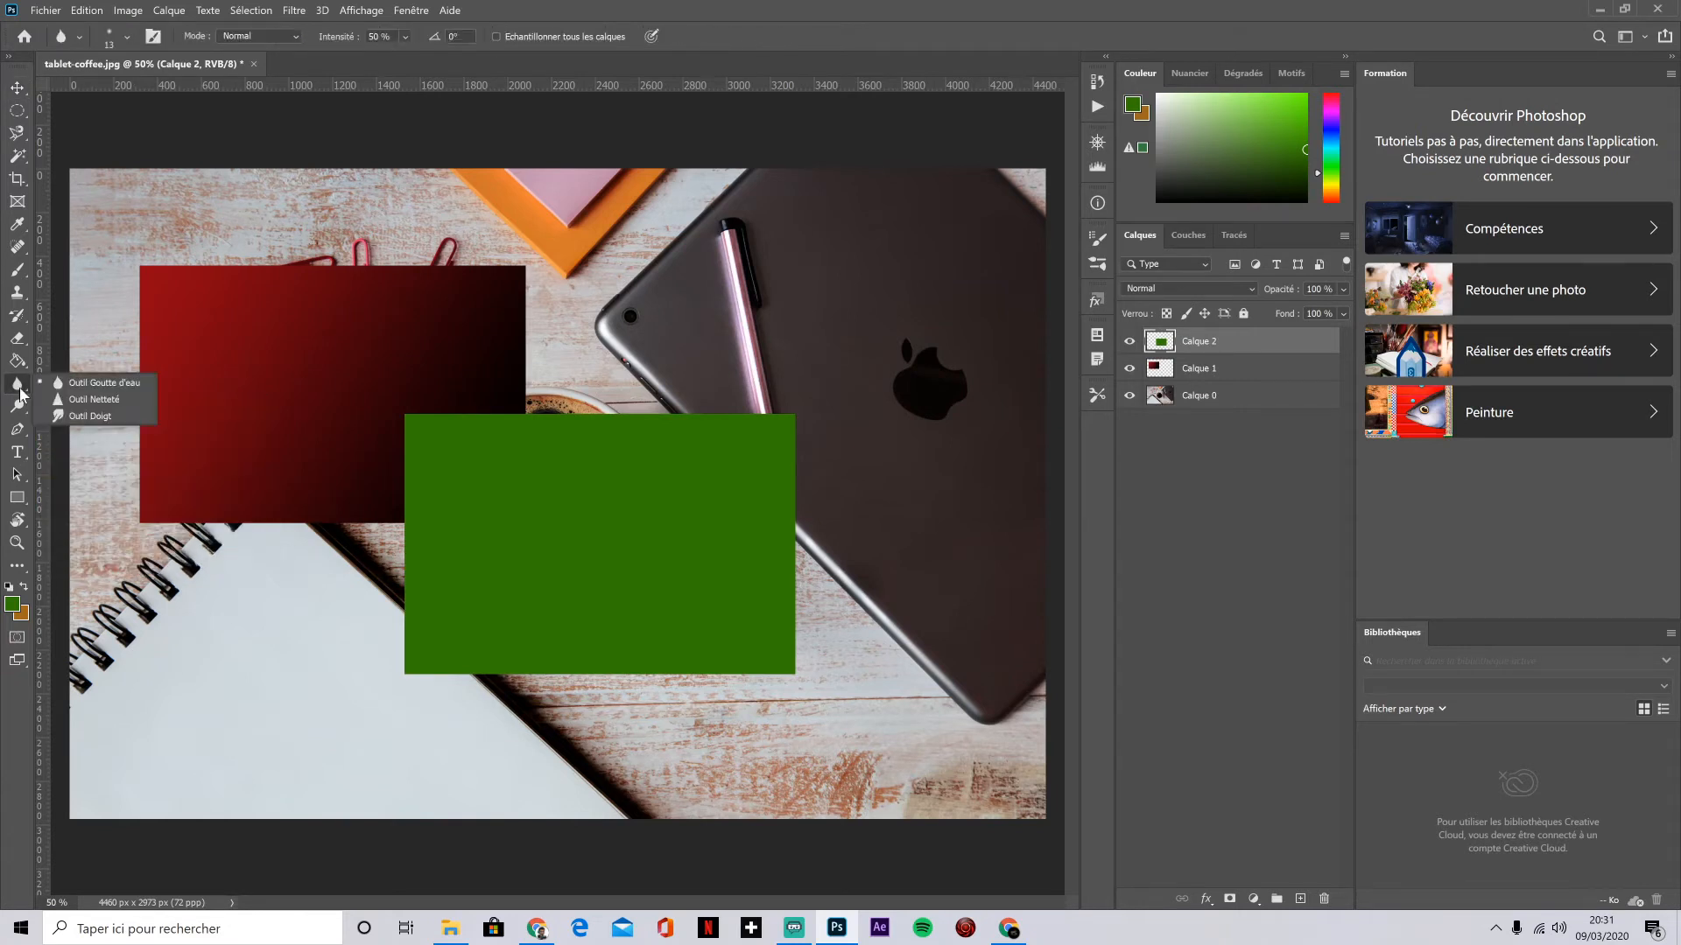
pyautogui.click(88, 382)
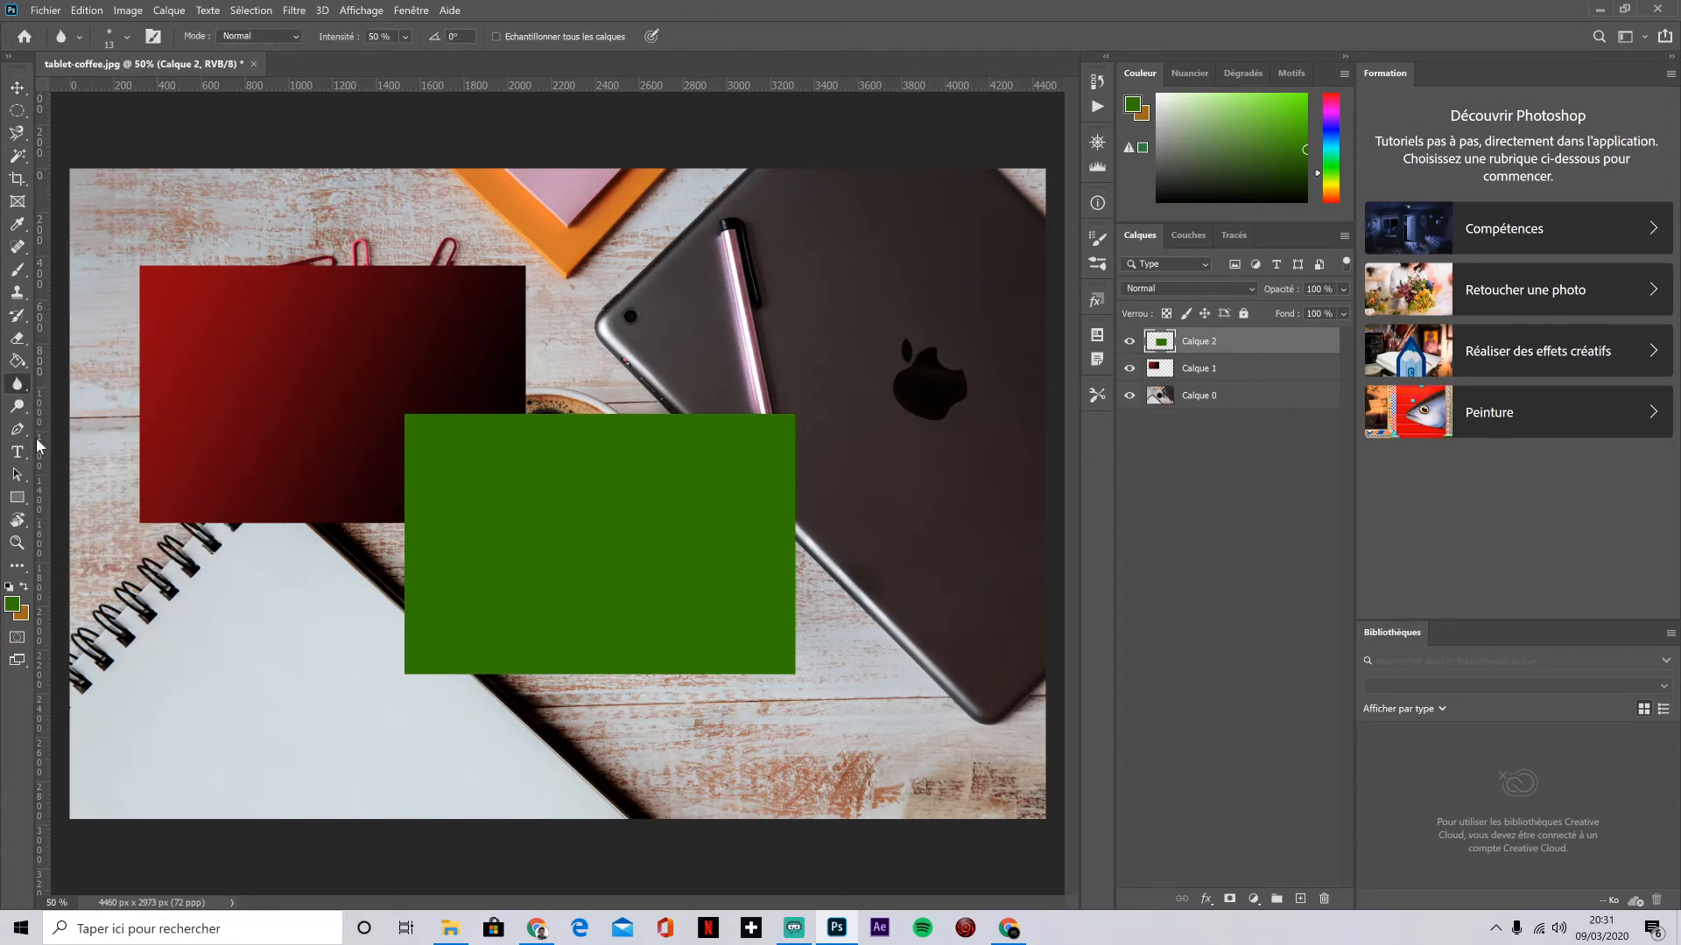
# Step: Hide the green and gradient layers and activate the standard Pen tool
pyautogui.click(17, 429)
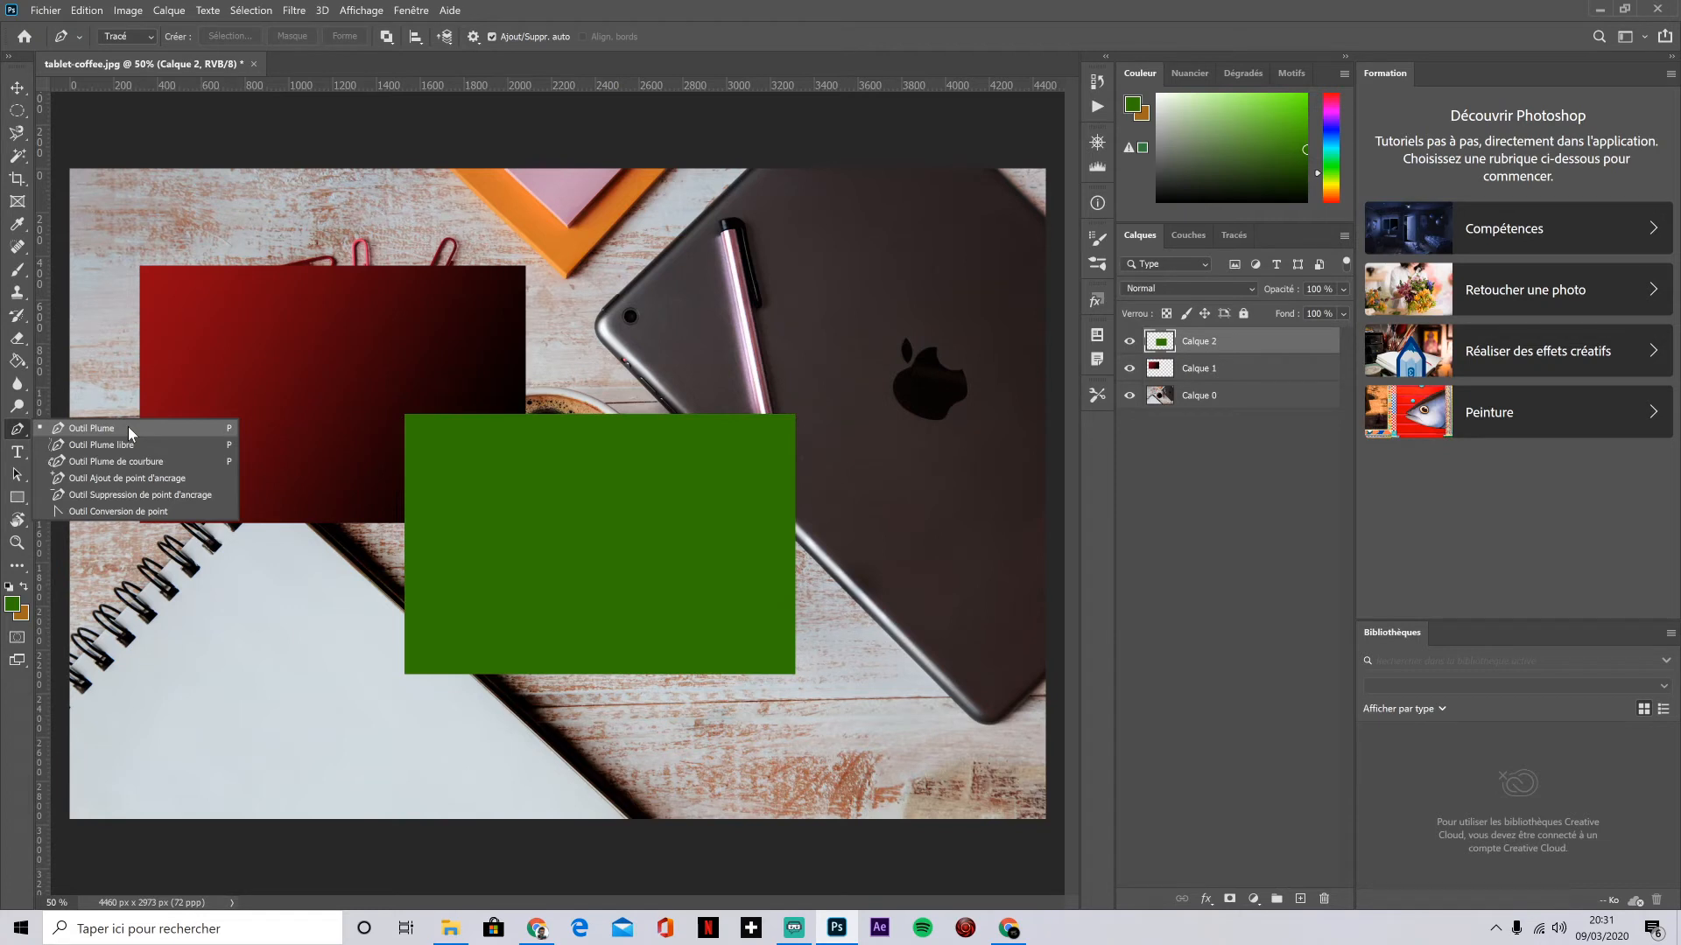
pyautogui.click(1129, 368)
pyautogui.click(1130, 341)
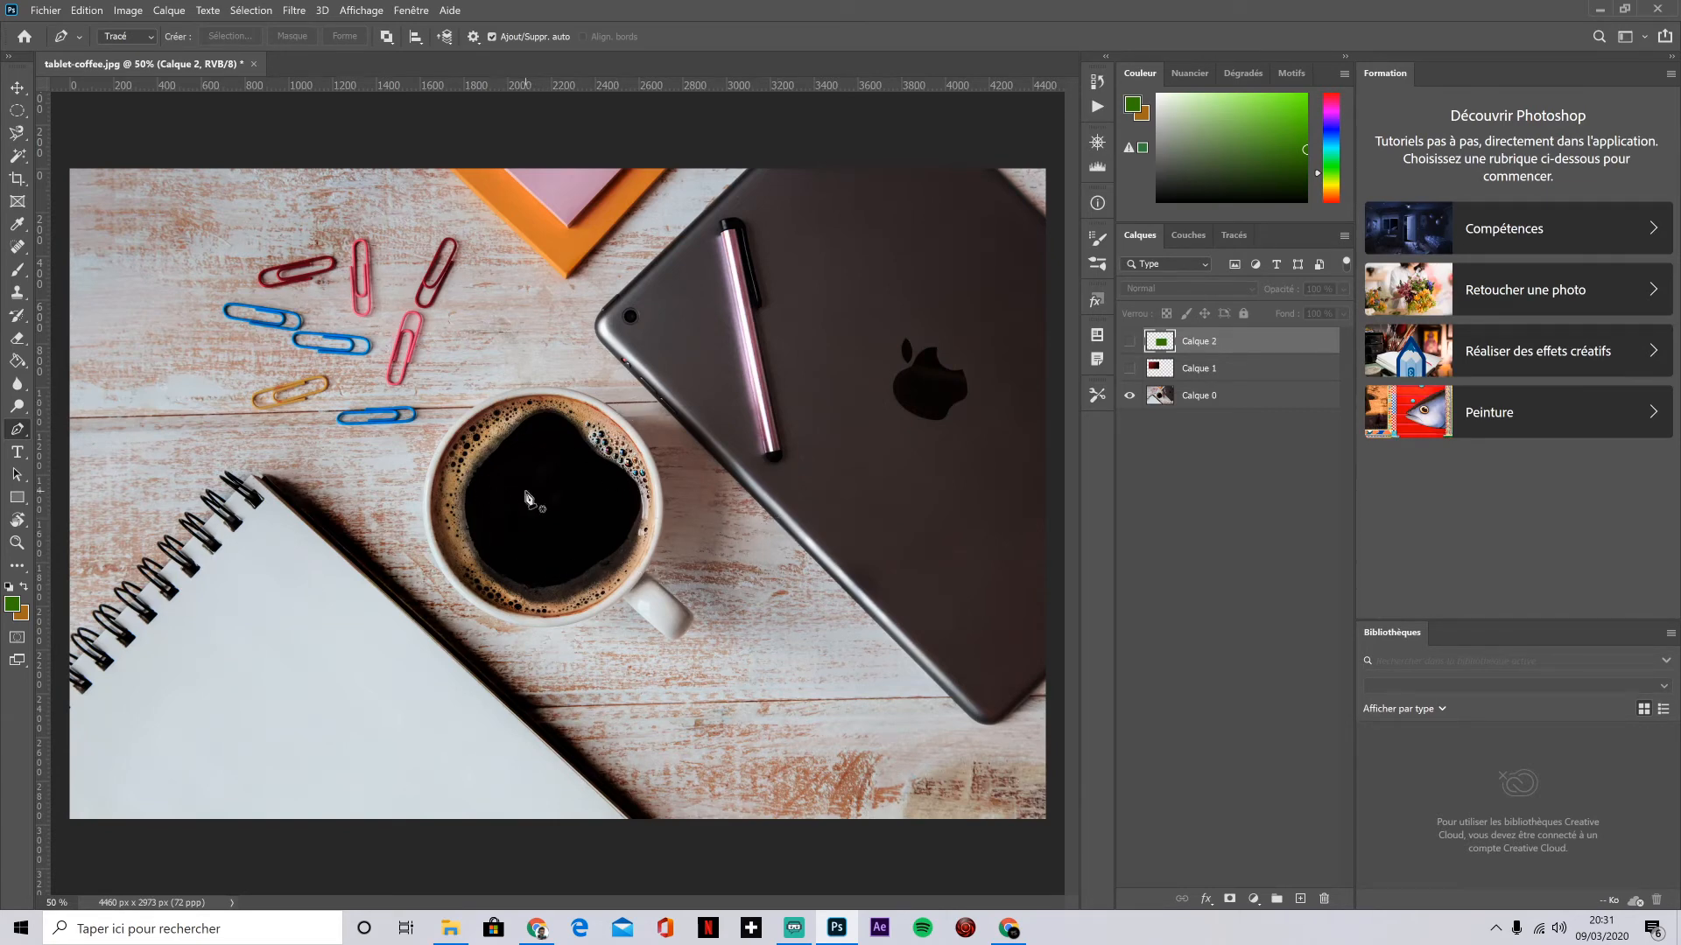
pyautogui.rightClick(16, 429)
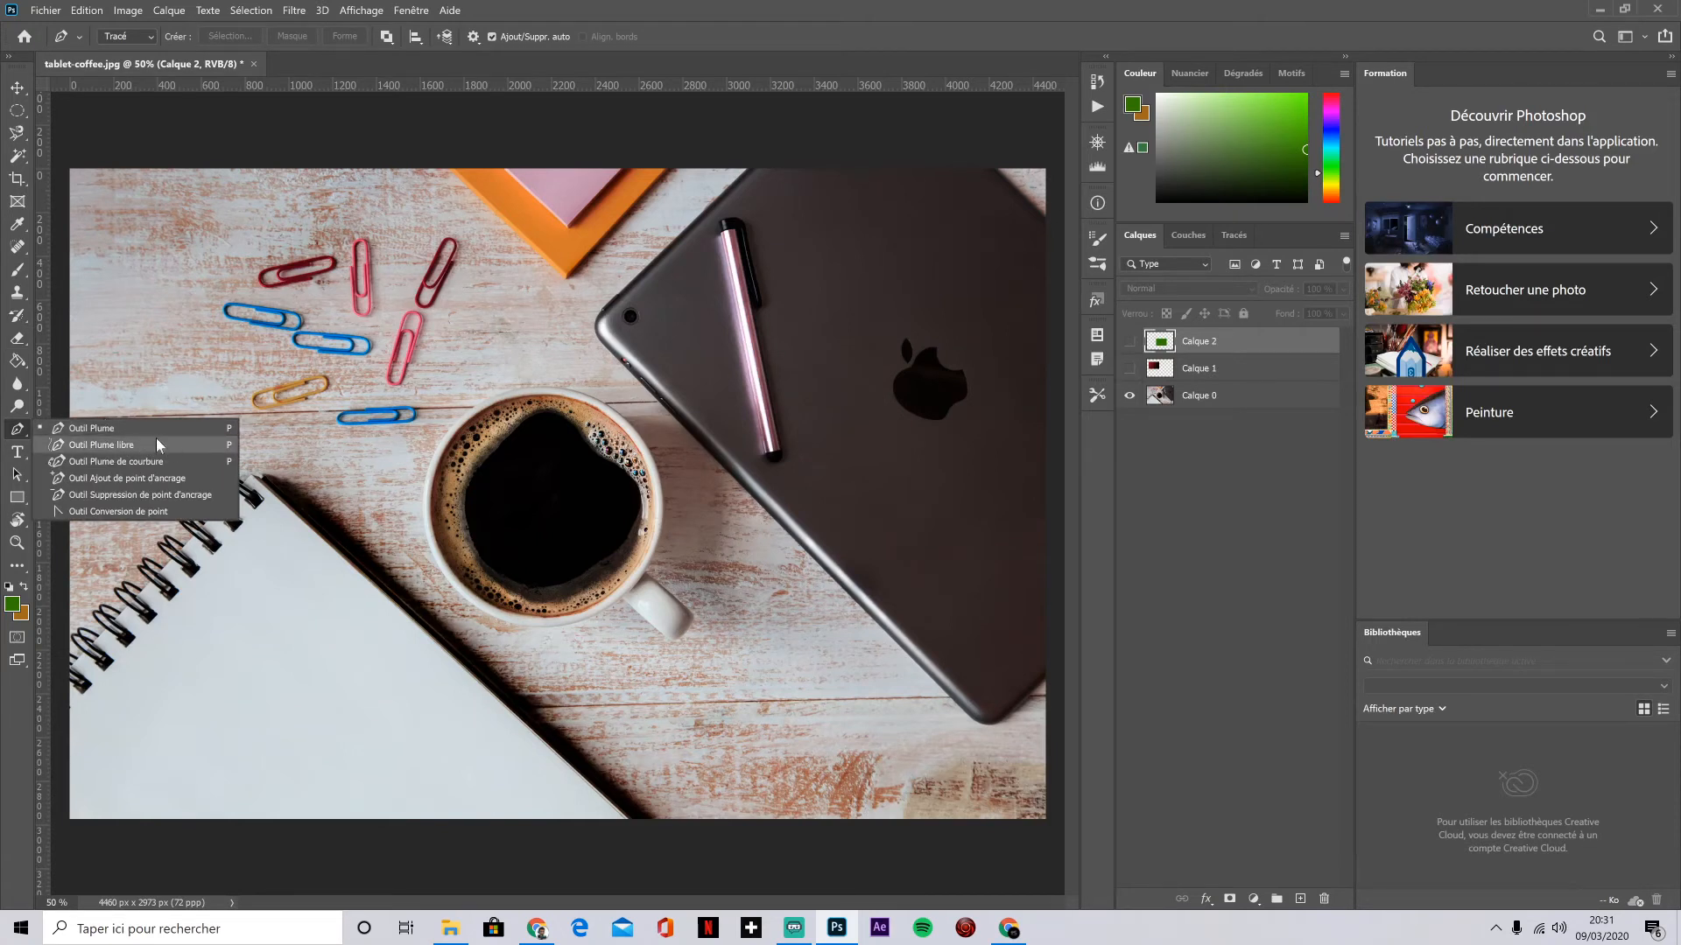
pyautogui.click(102, 432)
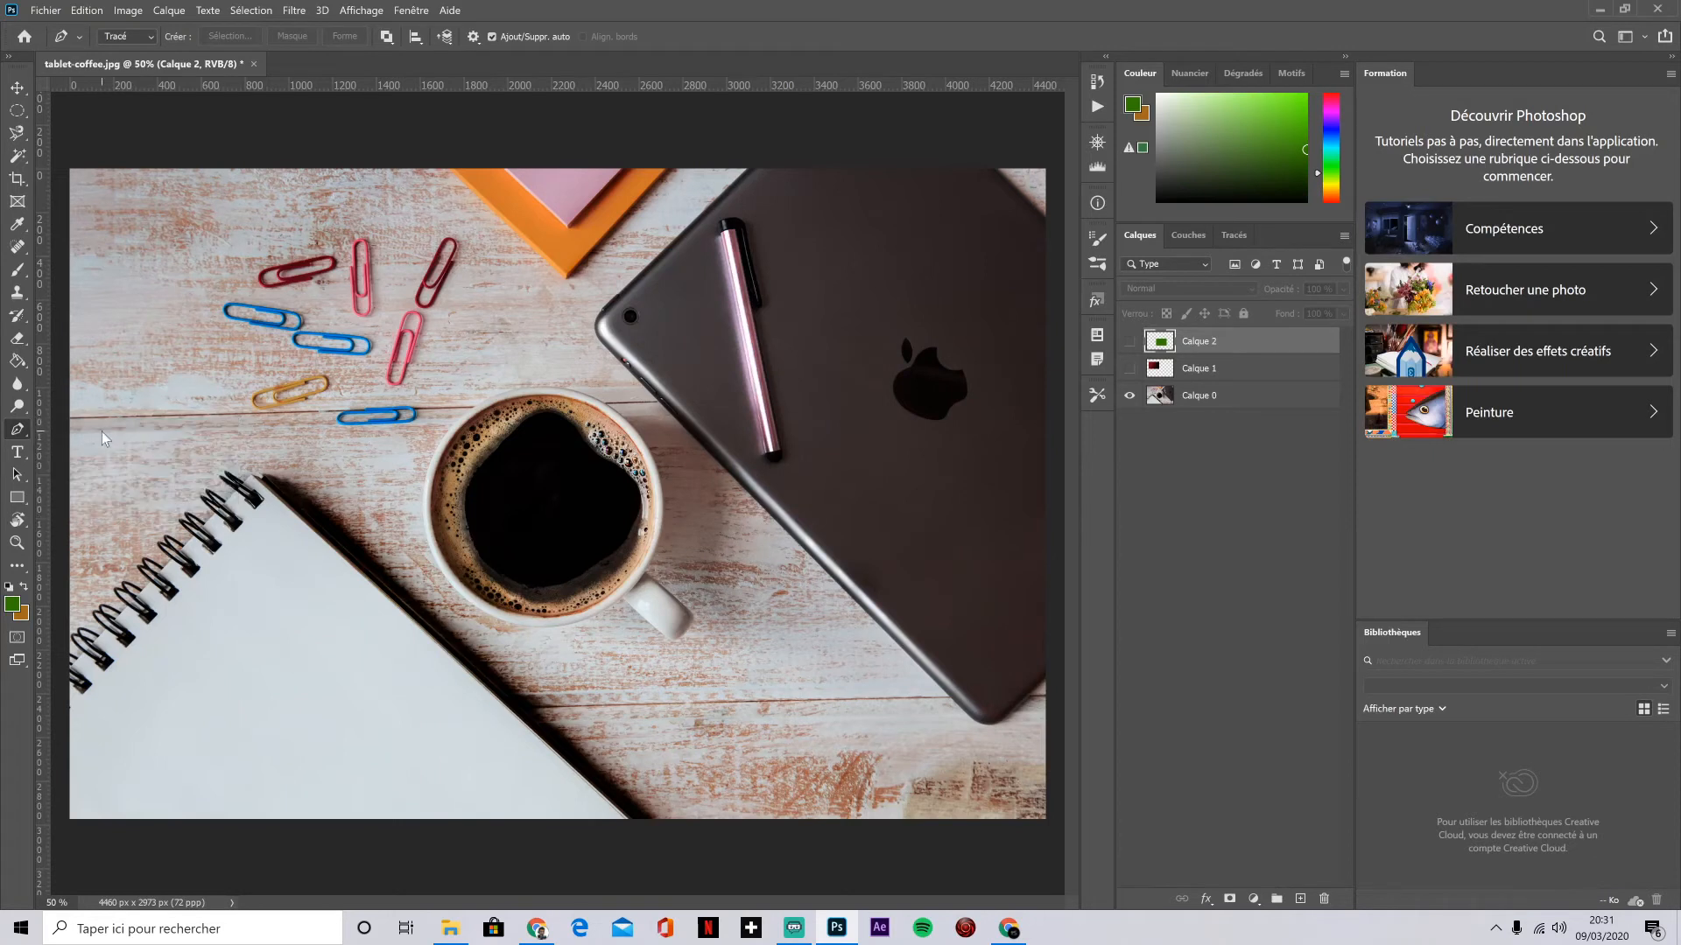
# Step: Start a pen path at the upper-left rim of the coffee cup and curve it along the rim to the cup's right edge
pyautogui.click(474, 406)
pyautogui.click(664, 514)
pyautogui.moveTo(676, 629); pyautogui.dragTo(680, 697)
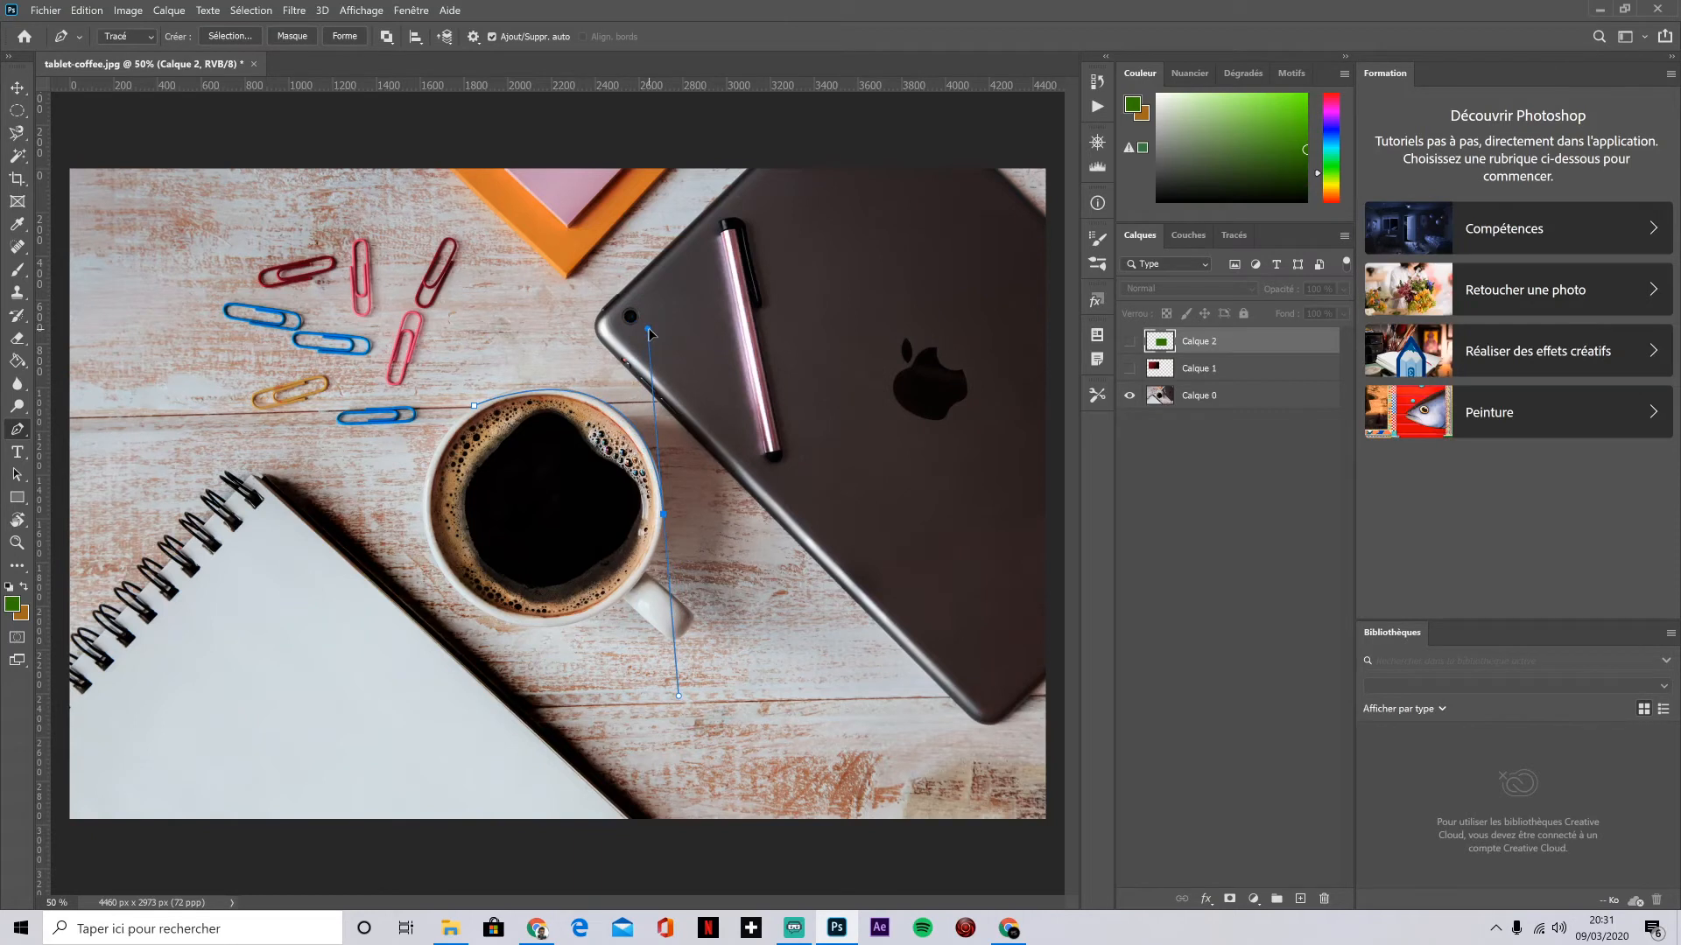
pyautogui.moveTo(663, 514); pyautogui.dragTo(666, 512)
pyautogui.moveTo(649, 328); pyautogui.dragTo(637, 331)
# Step: Continue the path around the cup's handle and along its bottom and left edge, closing it at the starting anchor point
pyautogui.click(648, 576)
pyautogui.hotkey('ctrl', 'z')
pyautogui.moveTo(659, 645); pyautogui.dragTo(652, 652)
pyautogui.click(626, 600)
pyautogui.moveTo(435, 561); pyautogui.dragTo(356, 436)
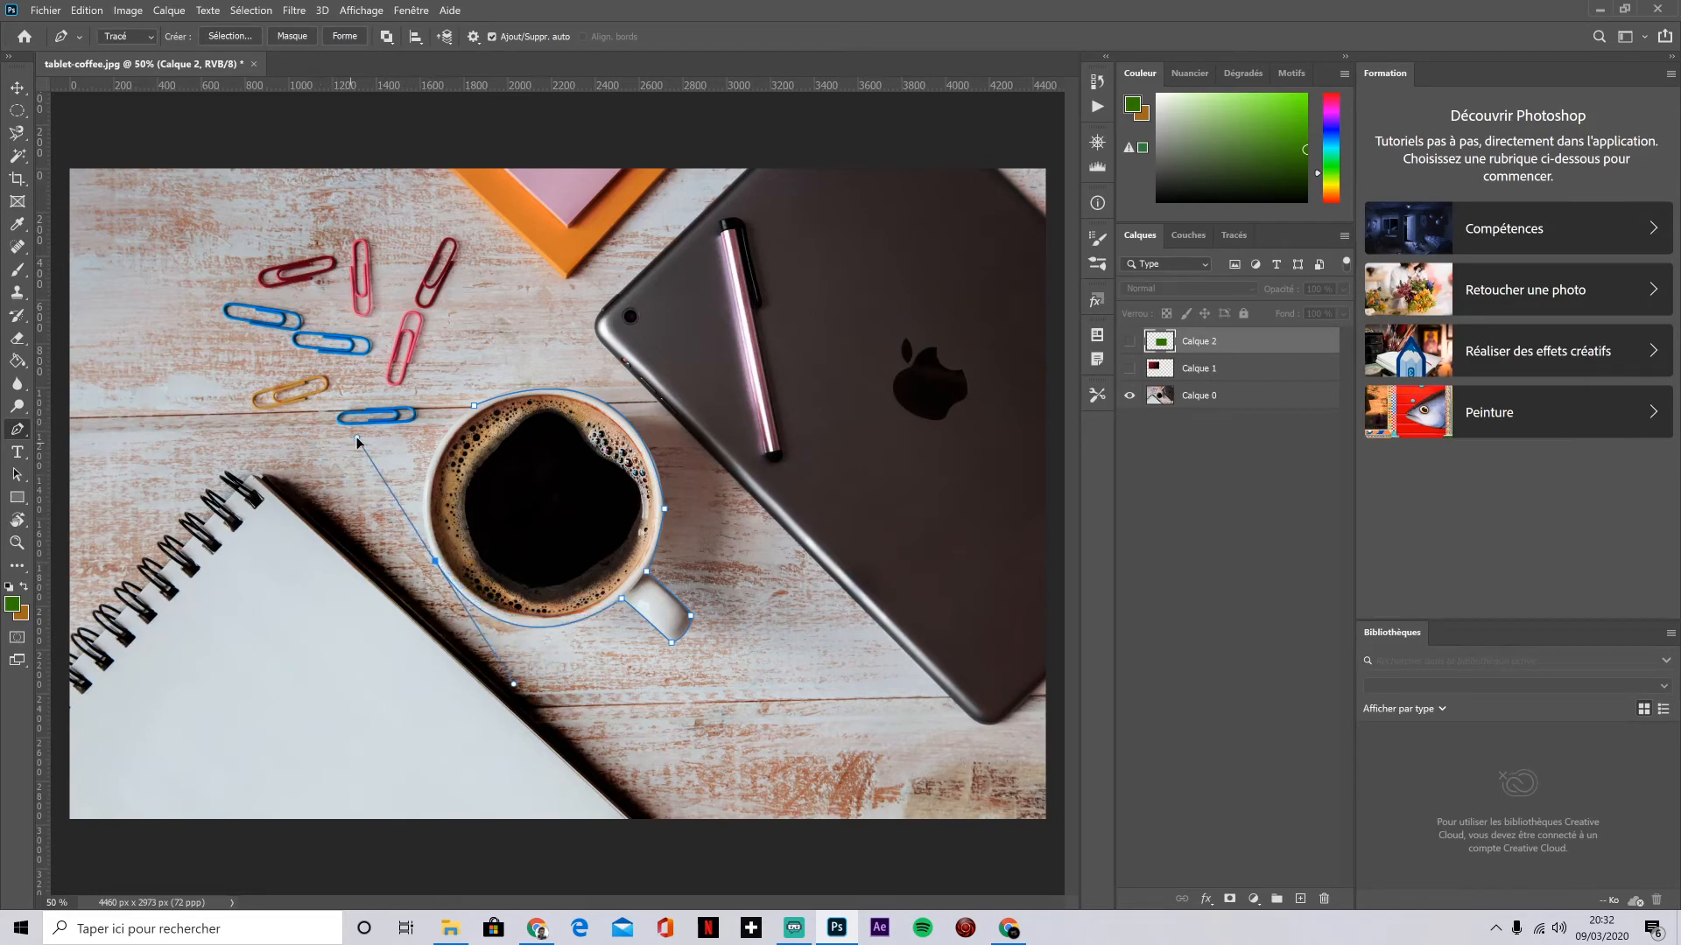
pyautogui.keyDown('alt'); pyautogui.click(435, 560); pyautogui.keyUp('alt')
pyautogui.moveTo(473, 407); pyautogui.dragTo(549, 354)
# Step: Convert the cup's work path into a new selection with a 2-pixel feather radius and smoothing enabled
pyautogui.click(1233, 236)
pyautogui.rightClick(1190, 267)
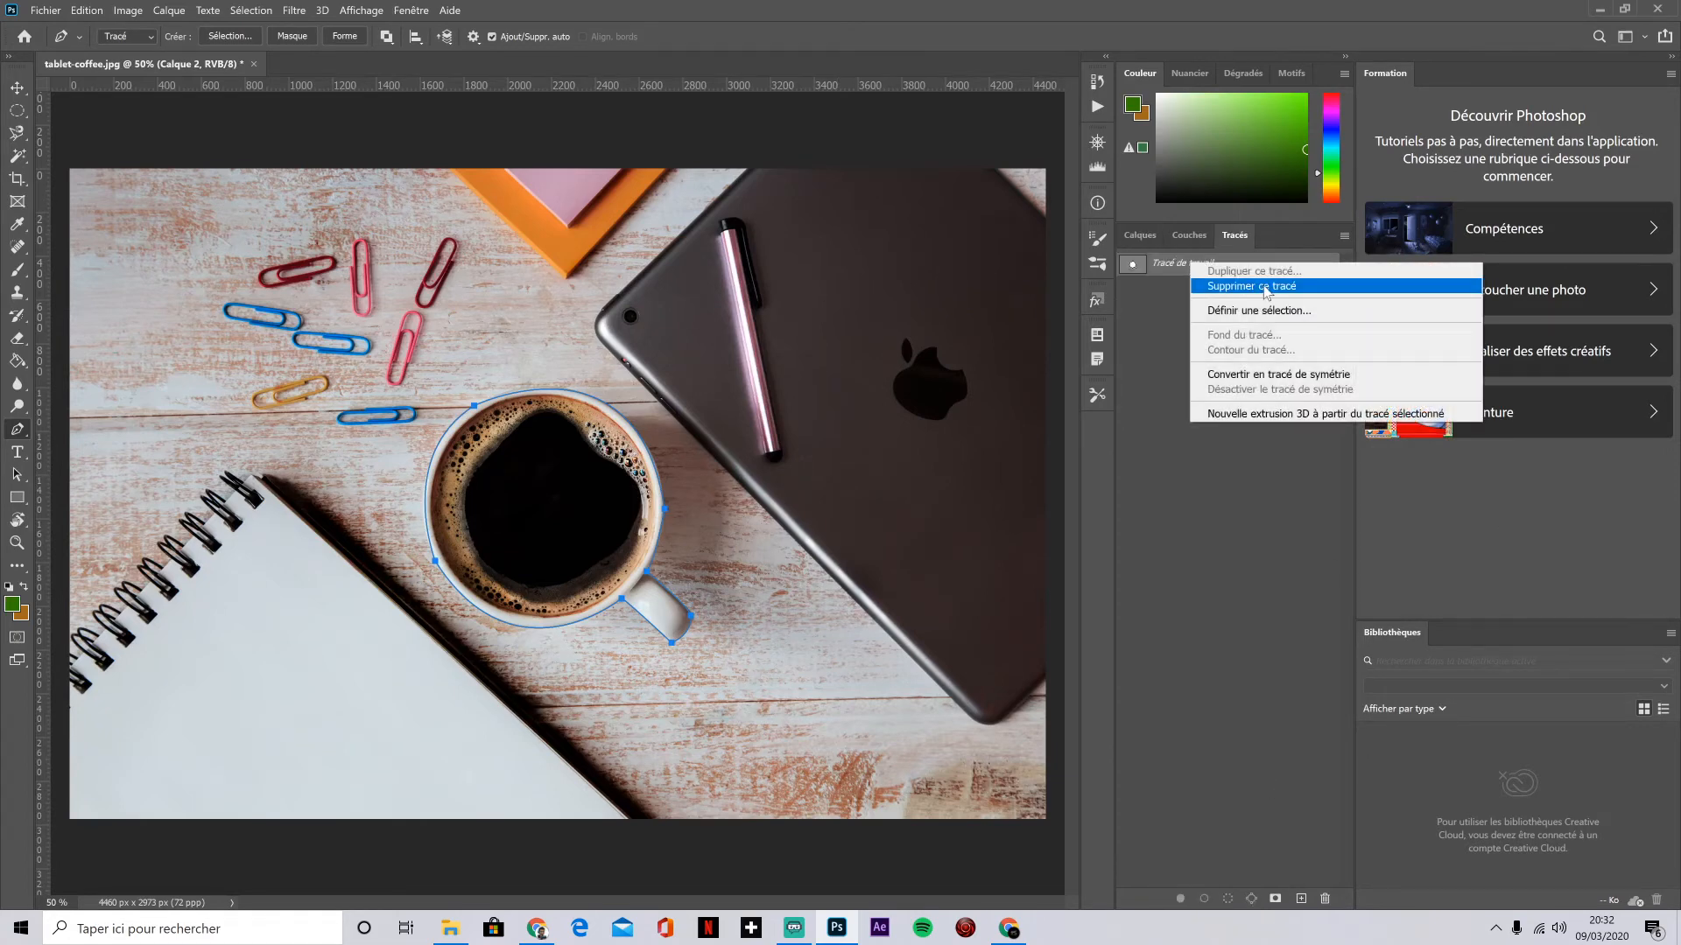
pyautogui.click(1251, 319)
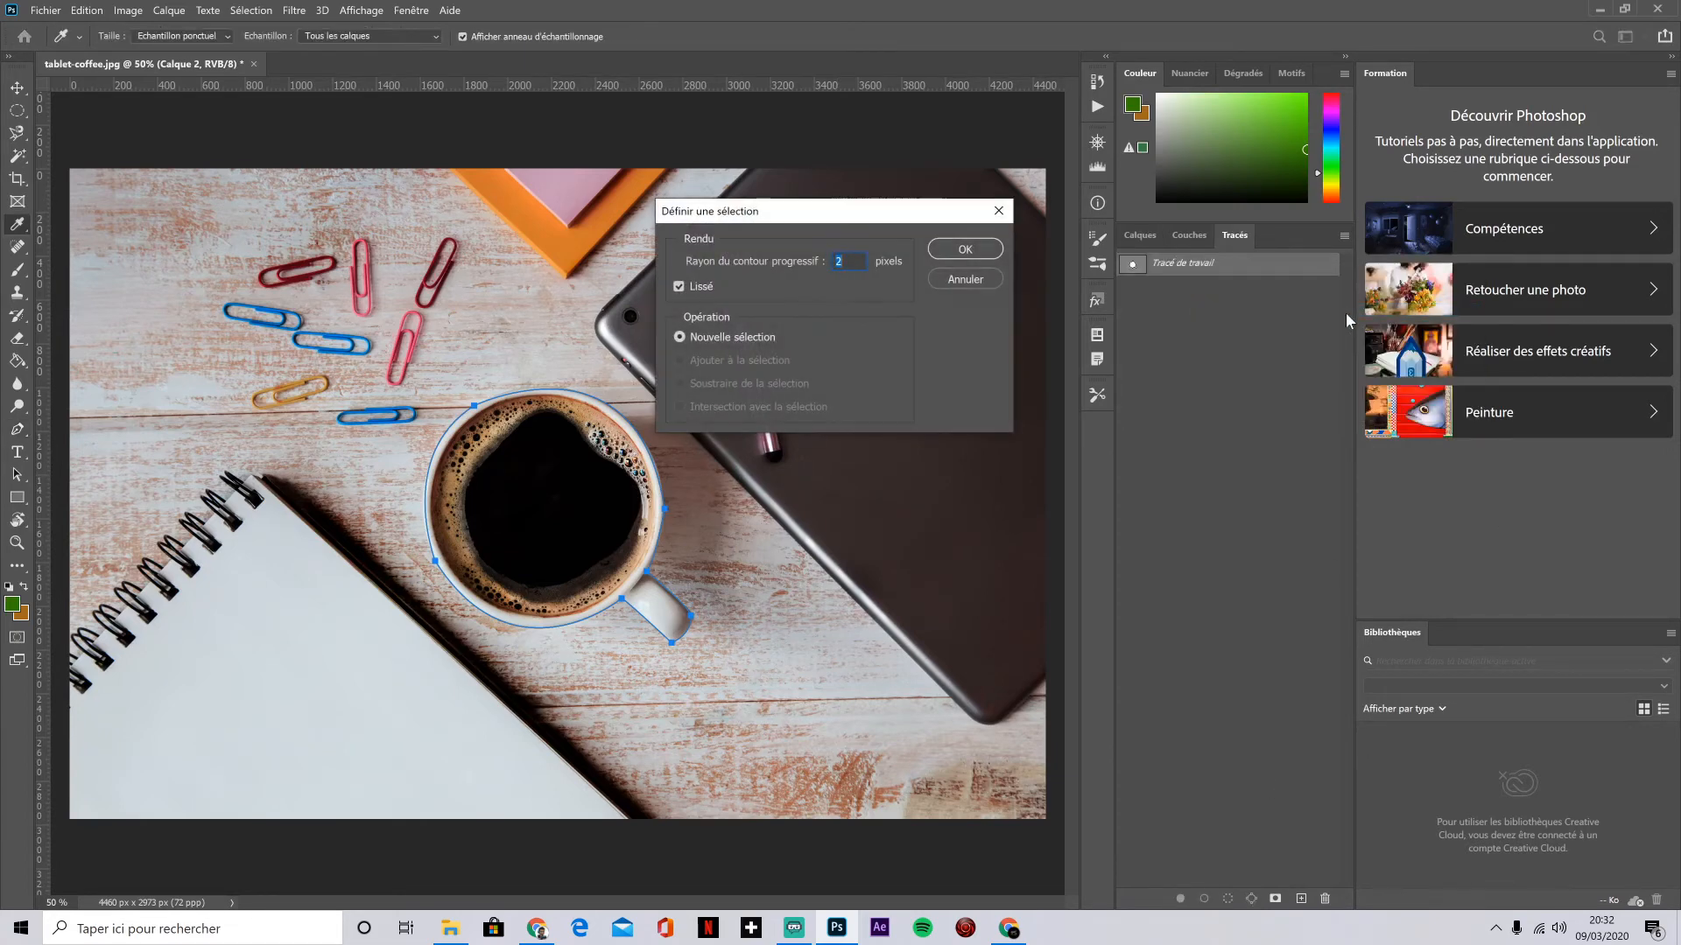
pyautogui.click(981, 251)
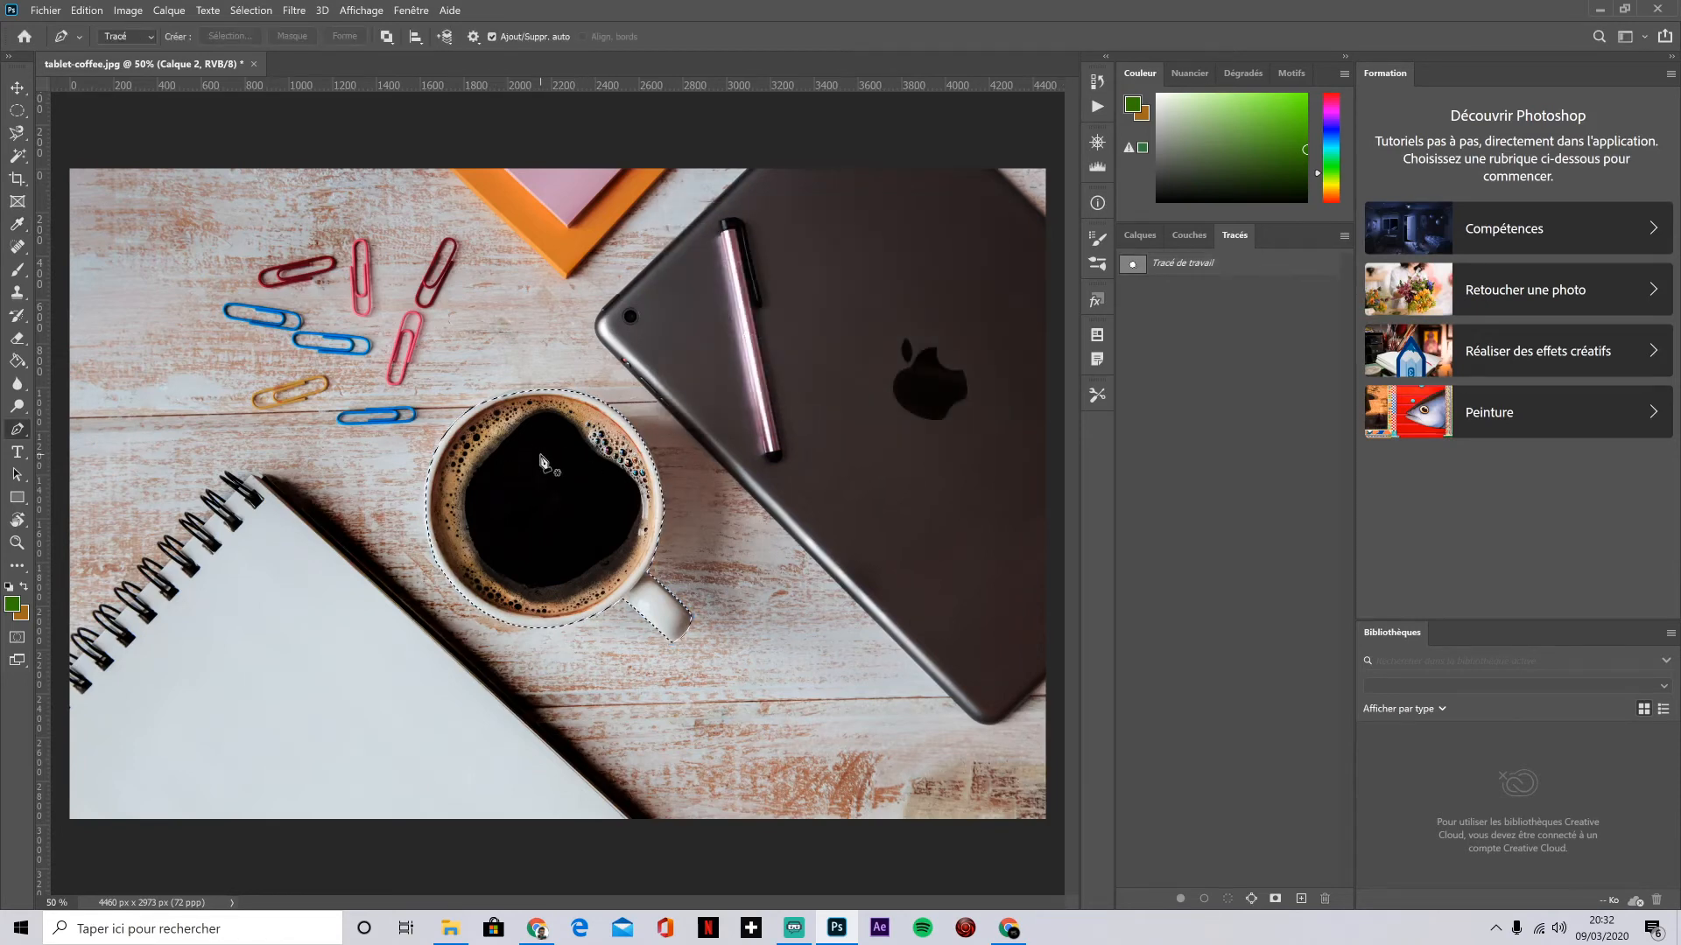
# Step: Try to move the selected cup area while the hidden layer Calque 2 is active
pyautogui.press('v')
pyautogui.click(555, 525)
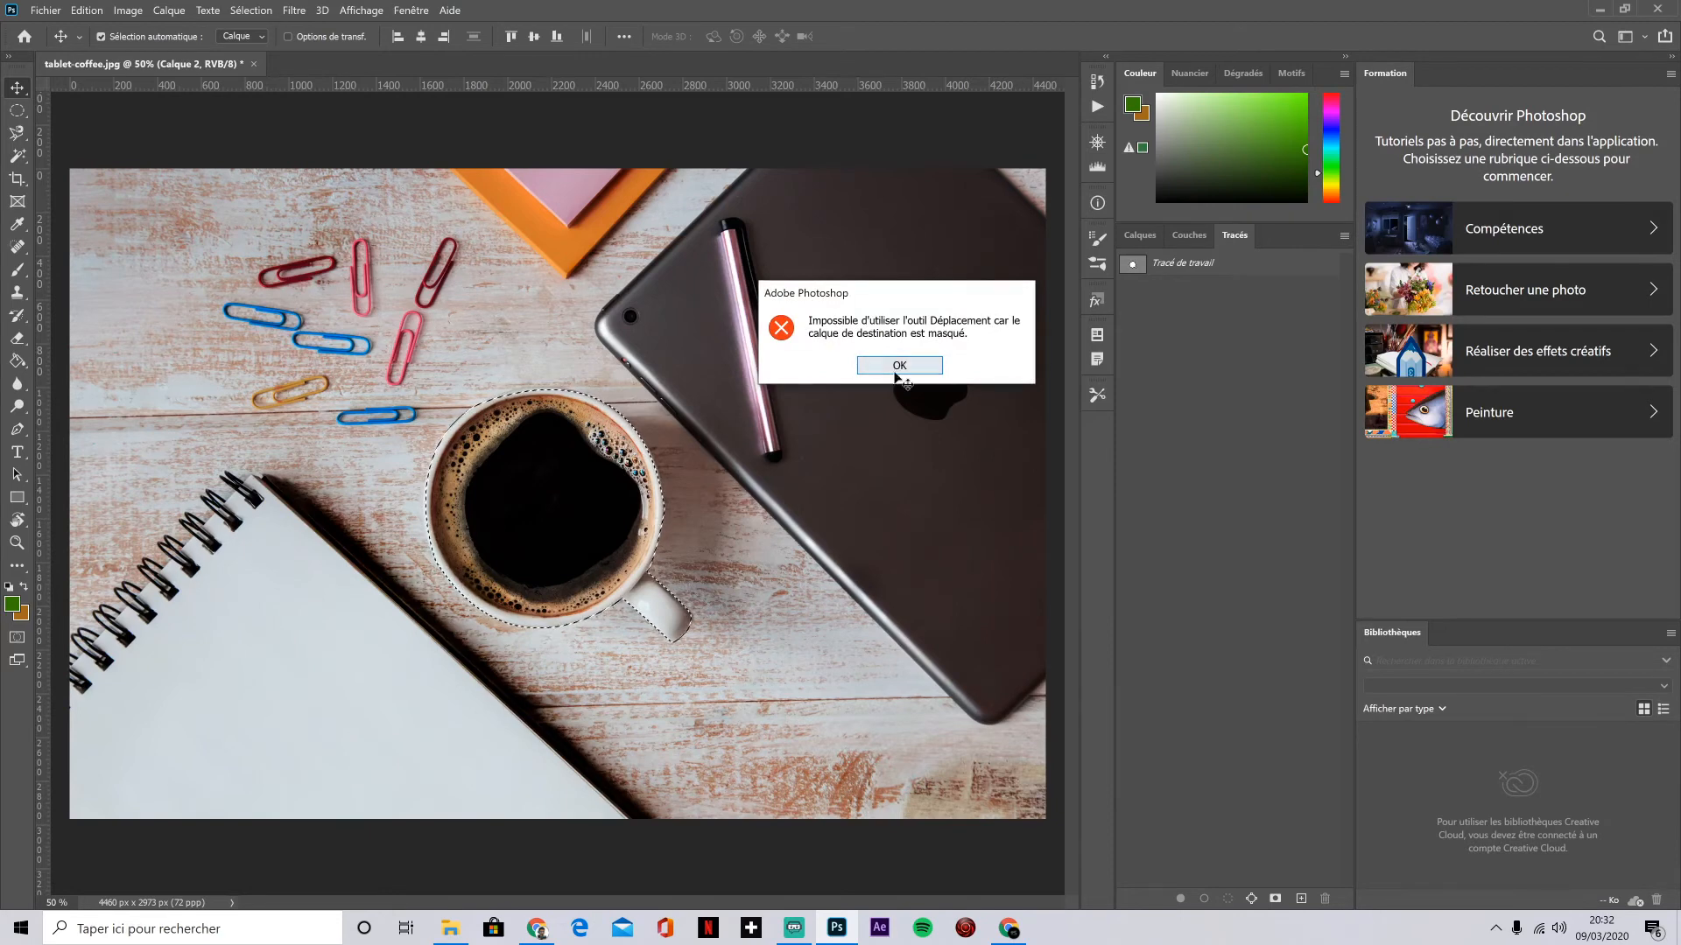
pyautogui.click(868, 371)
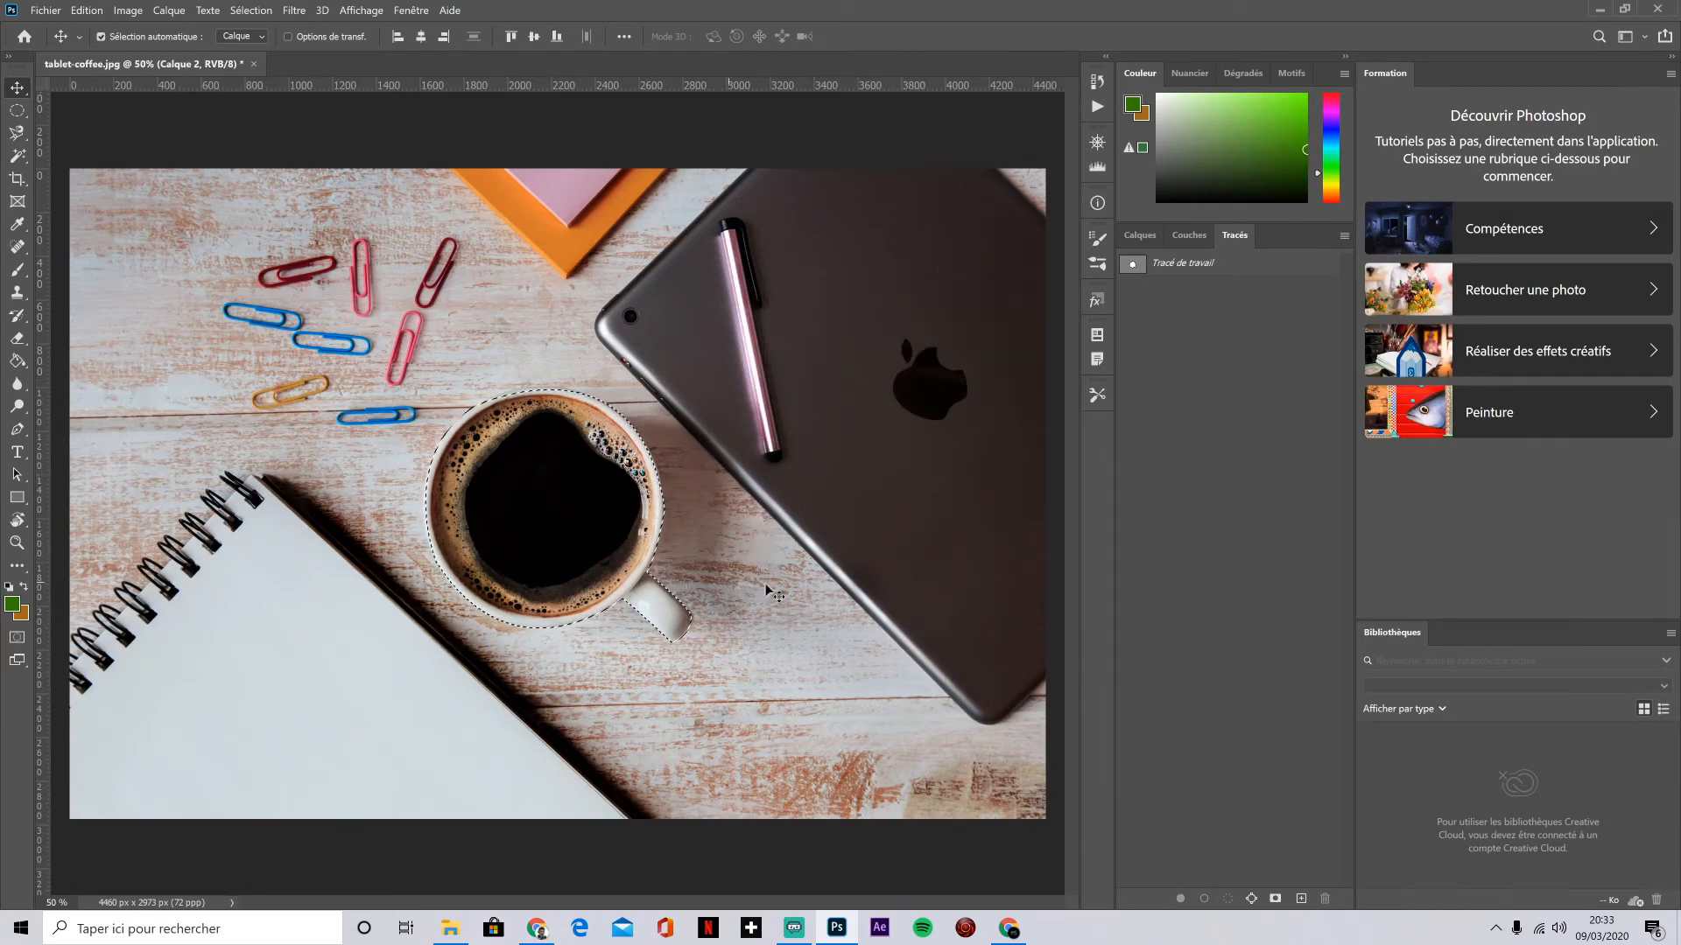
# Step: Copy the selected cup from Calque 0 onto its own new layer and hide Calque 0
pyautogui.click(1144, 235)
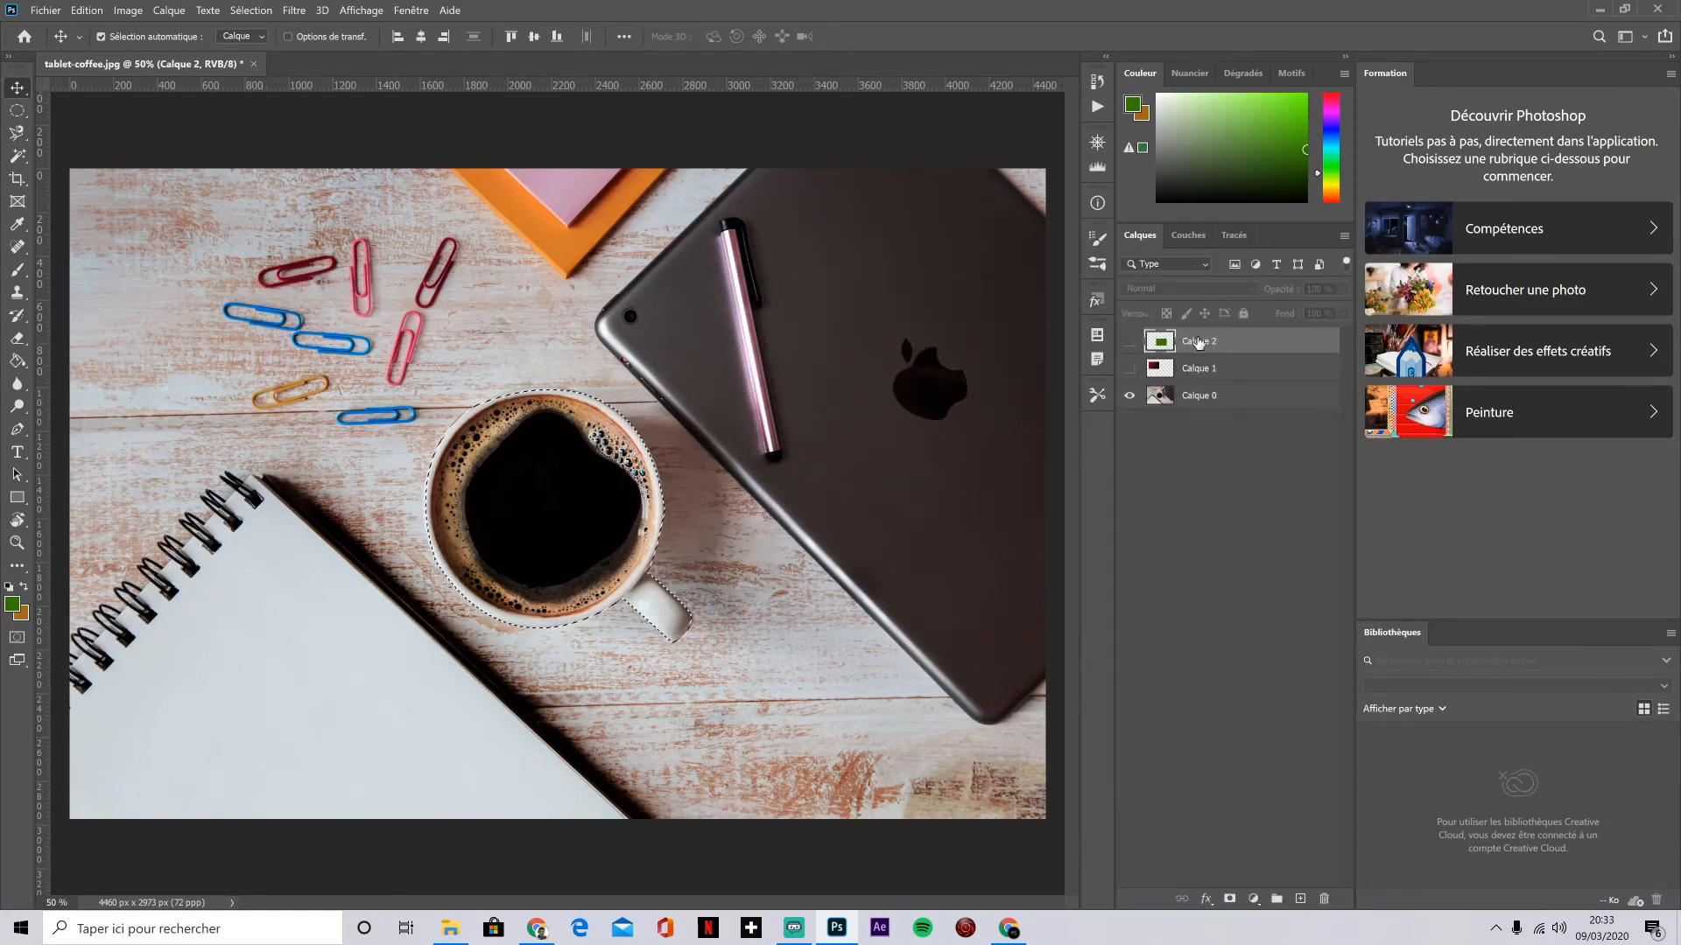
pyautogui.click(1204, 397)
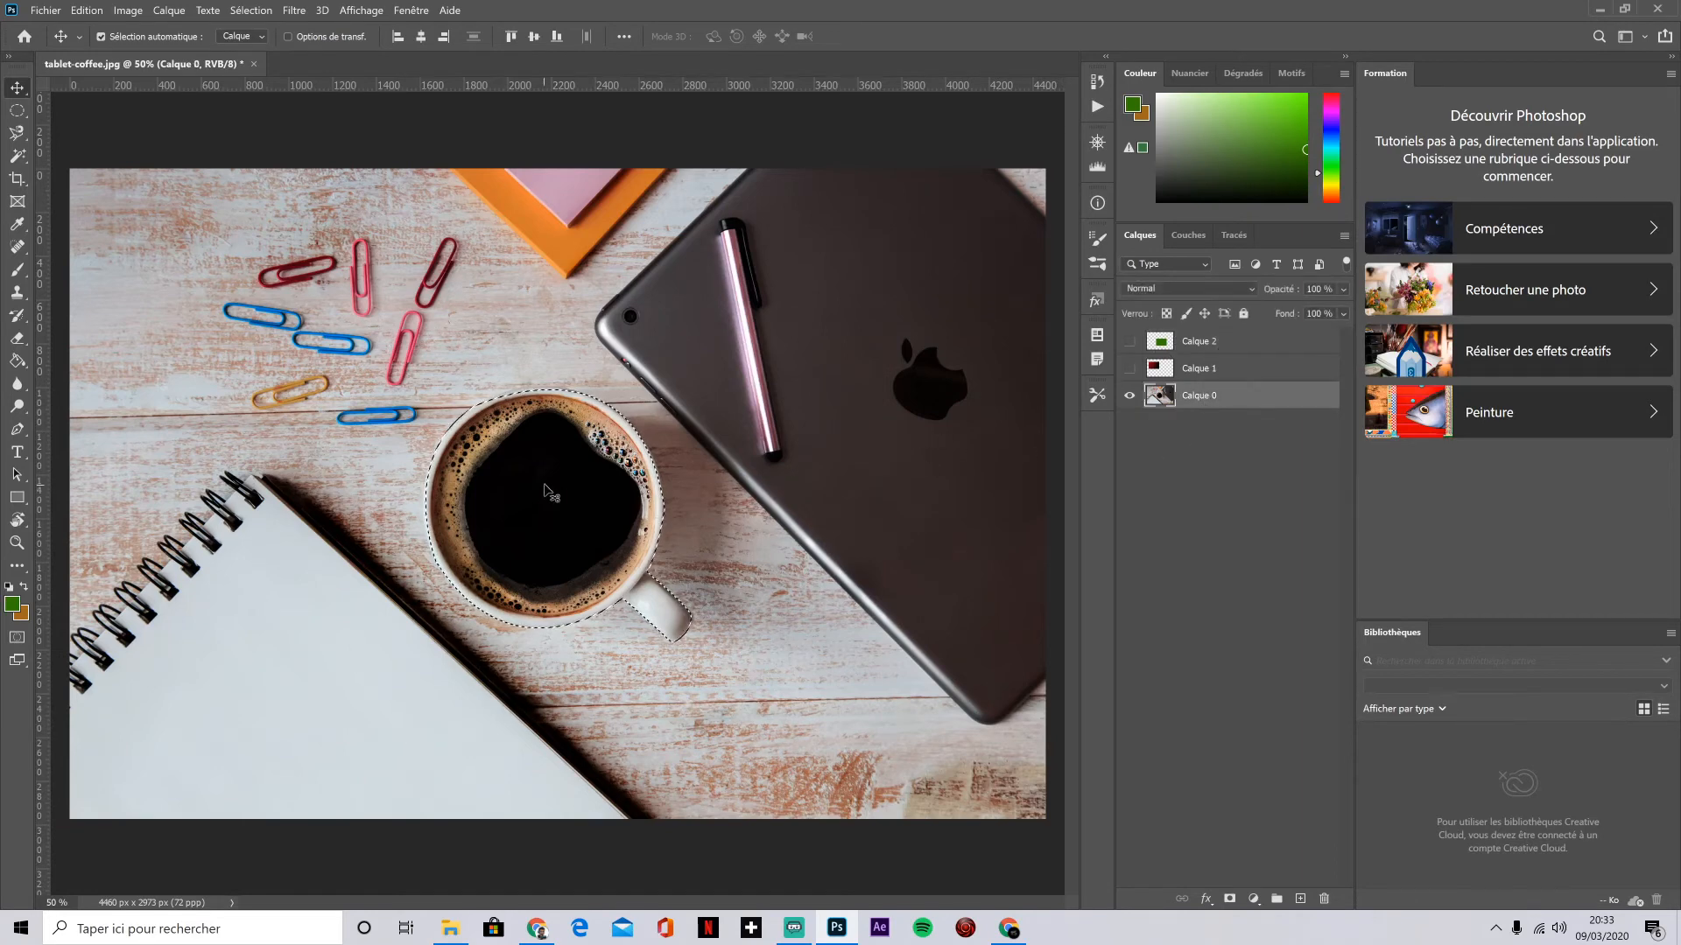
pyautogui.click(101, 37)
pyautogui.hotkey('ctrl', 'j')
pyautogui.click(1129, 422)
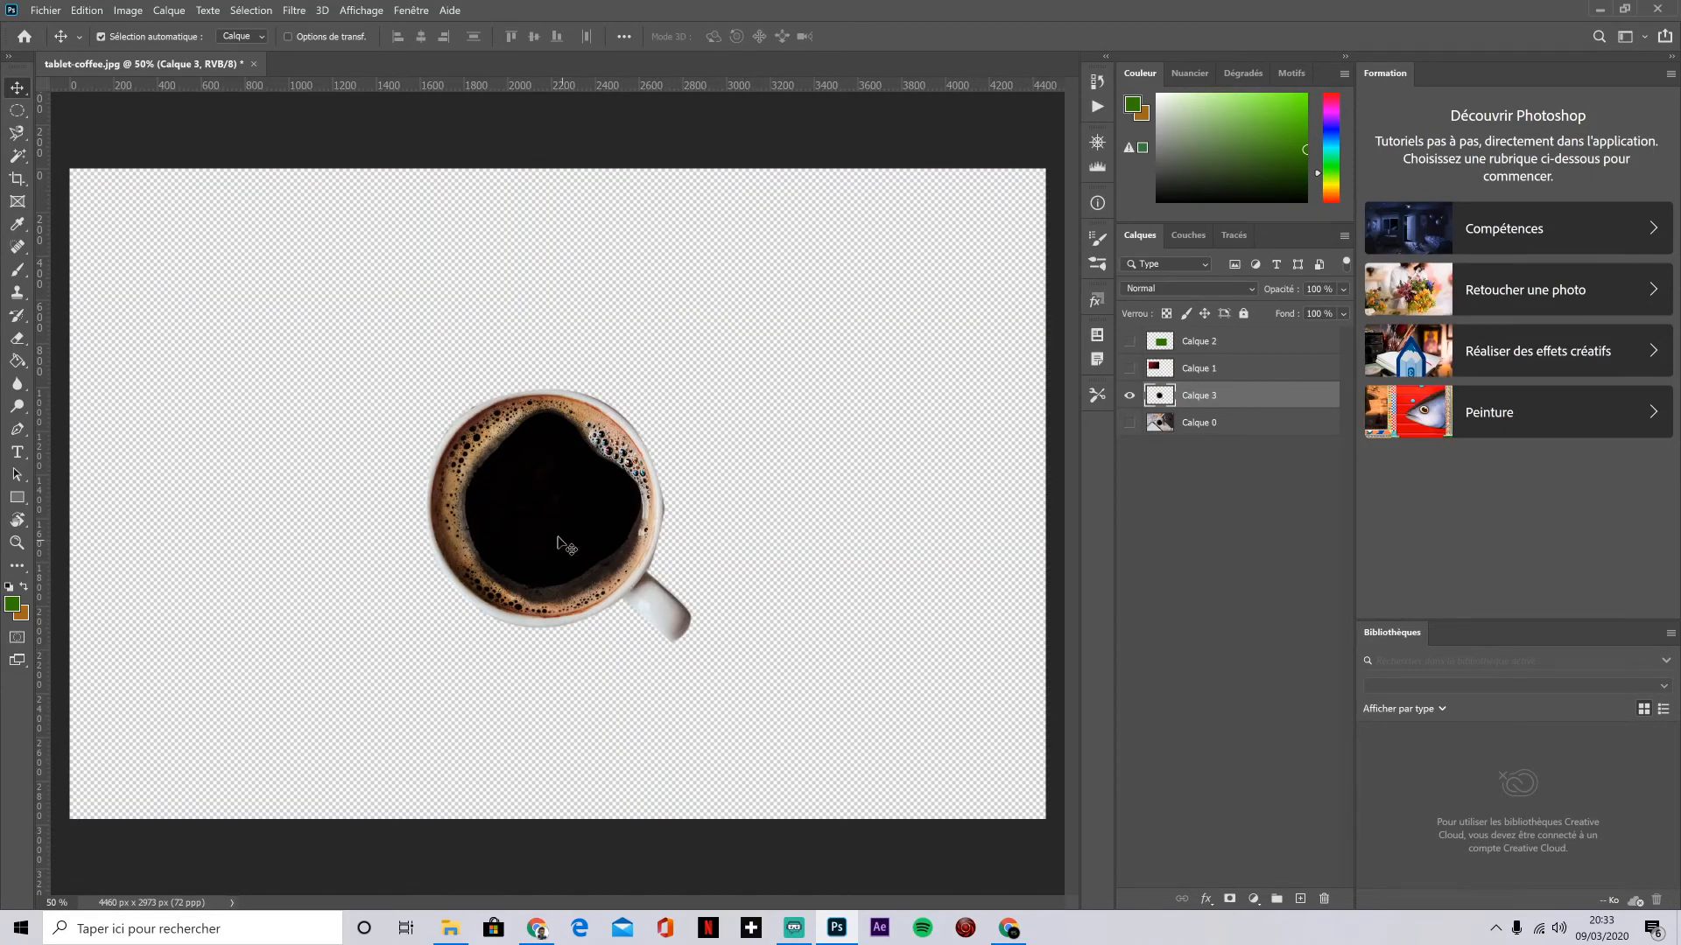
# Step: Show Calque 0 again and move the cup copy over the tablet, beside the original cup
pyautogui.moveTo(496, 535); pyautogui.dragTo(564, 482)
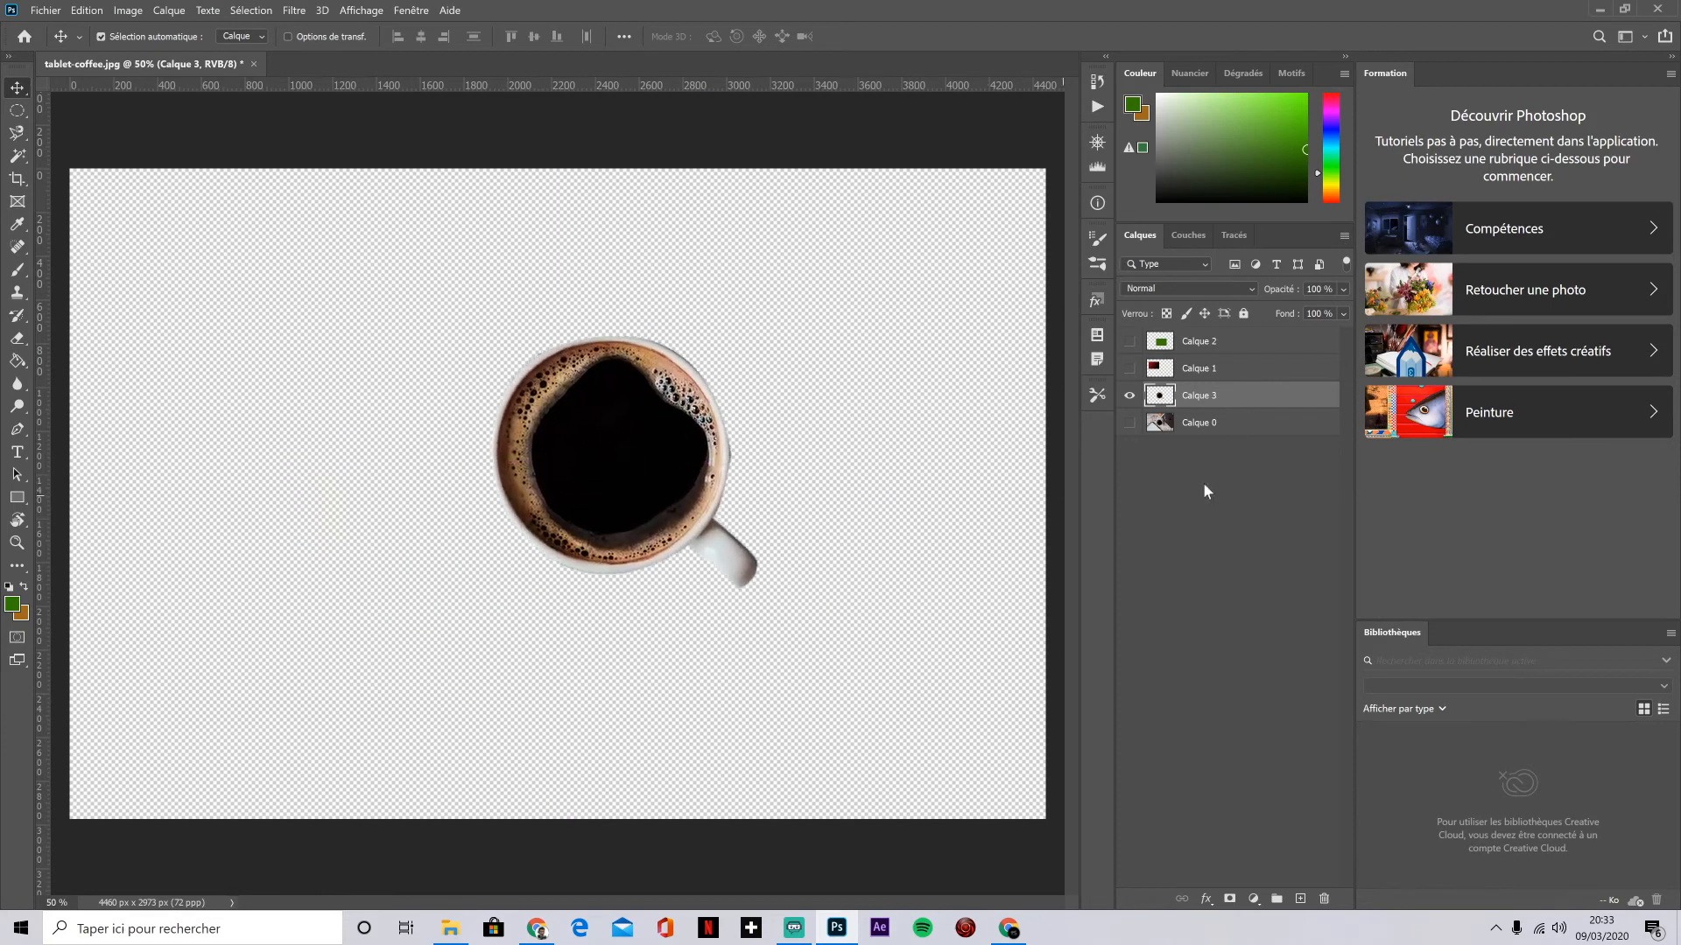
pyautogui.click(1136, 400)
pyautogui.click(1136, 407)
pyautogui.click(1130, 423)
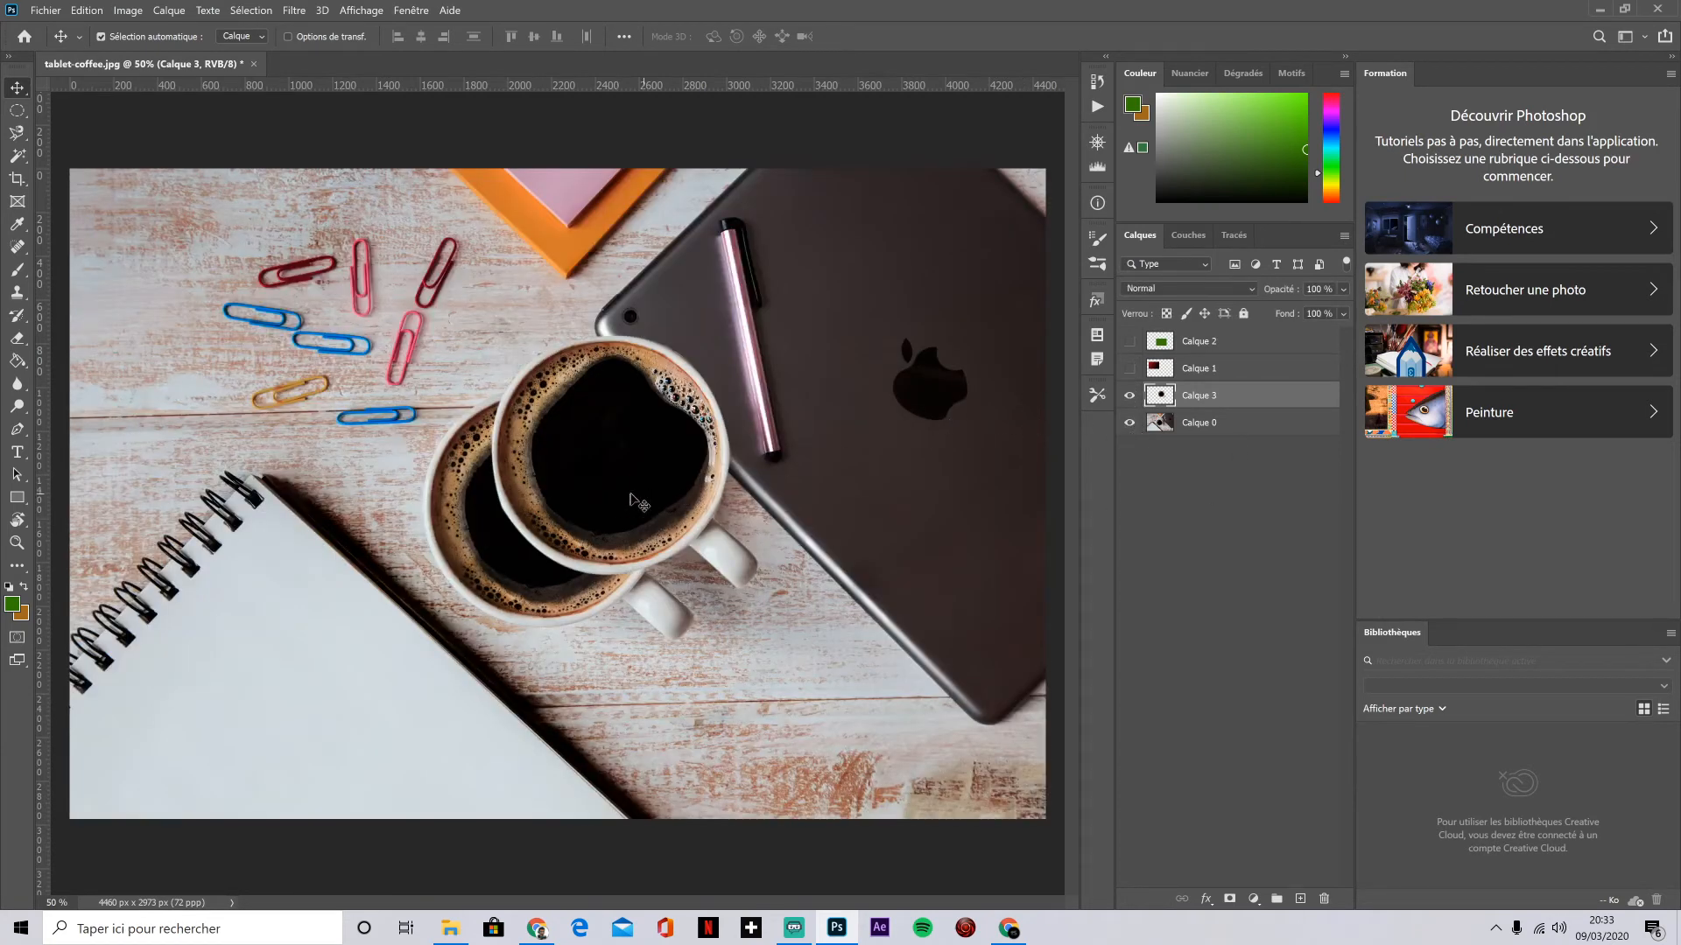
pyautogui.moveTo(626, 482); pyautogui.dragTo(946, 465)
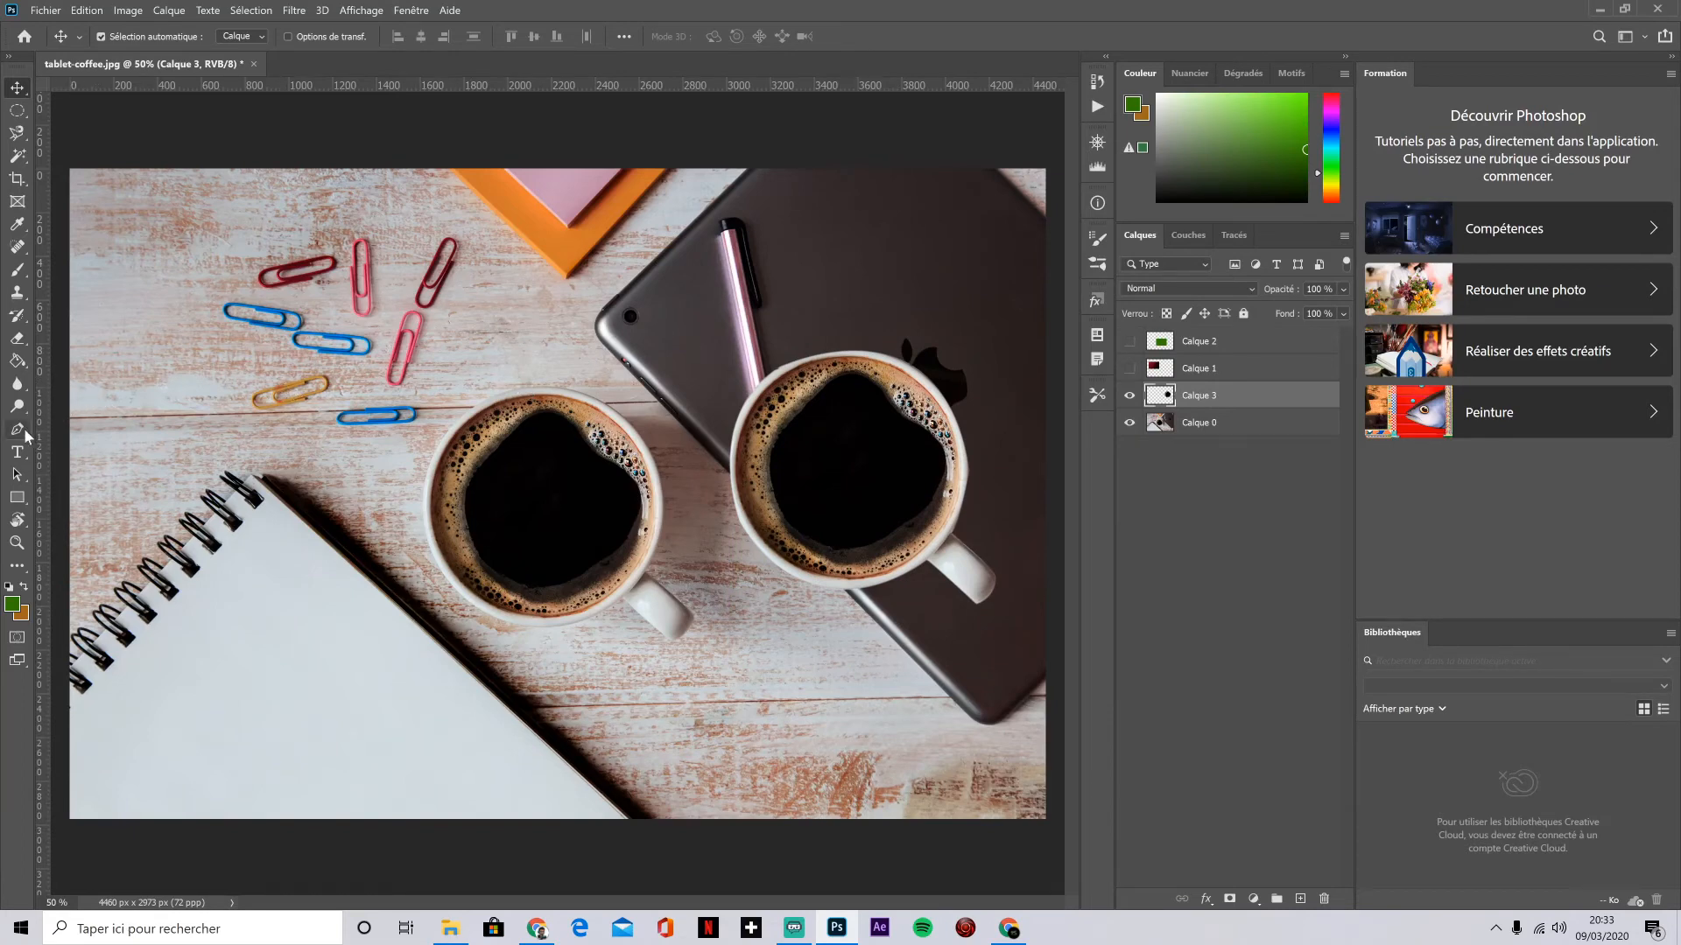
# Step: Add the horizontal text "PENCHASEB" in a text box above the paper clips
pyautogui.click(26, 454)
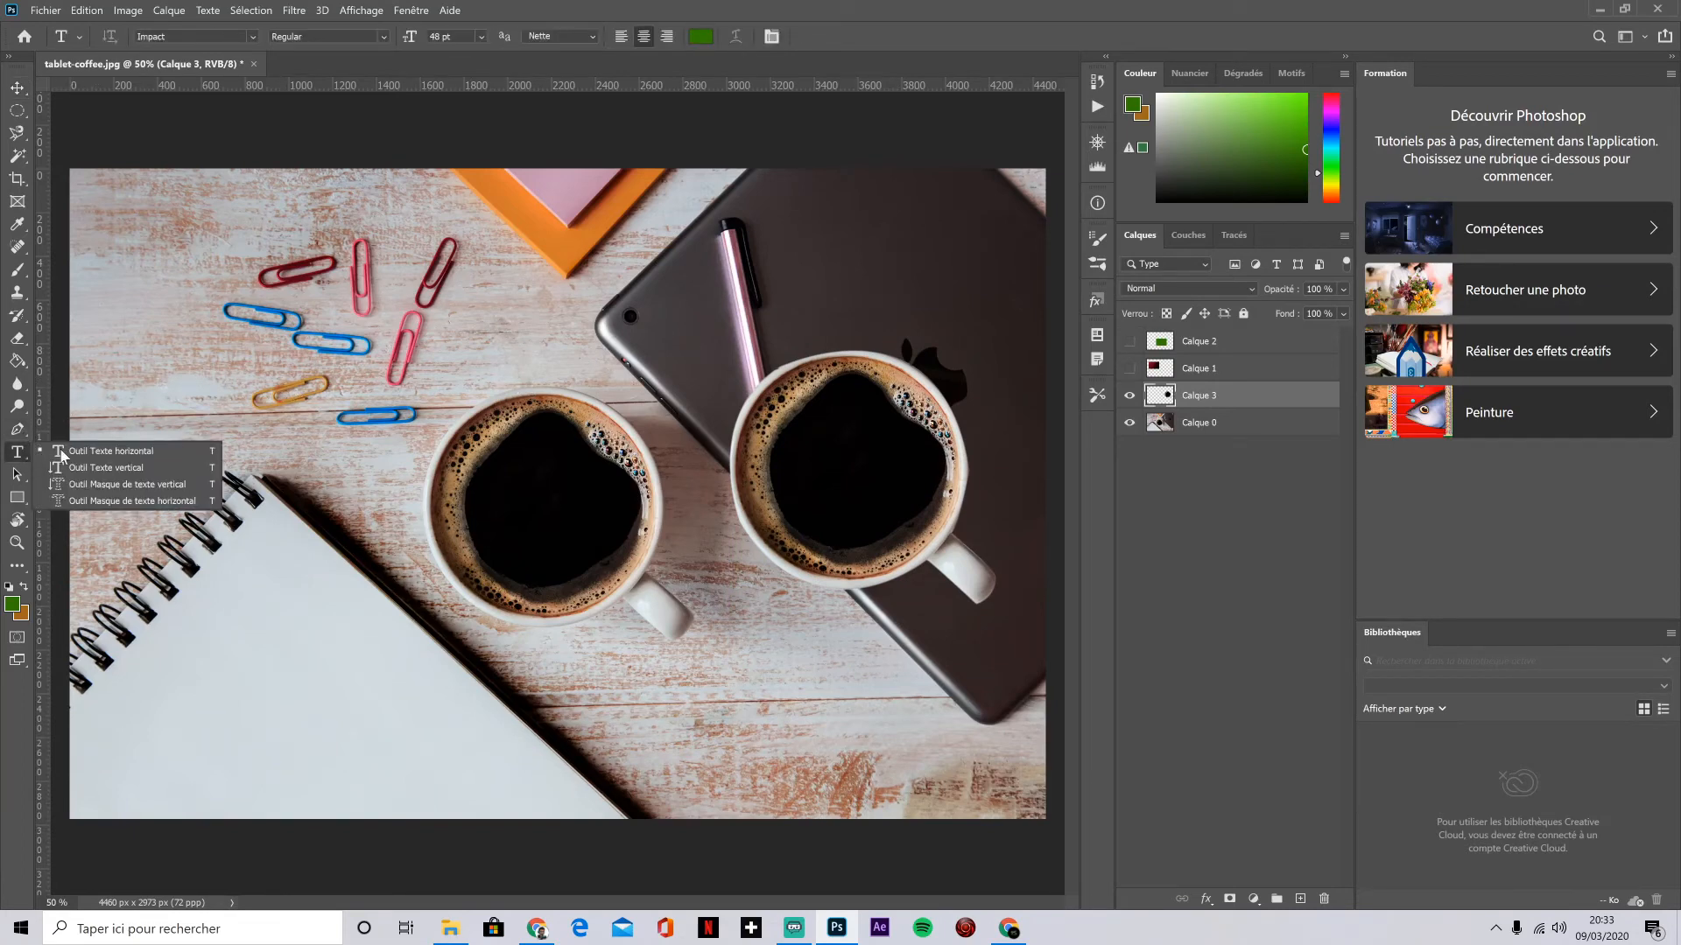
pyautogui.click(137, 455)
pyautogui.click(473, 275)
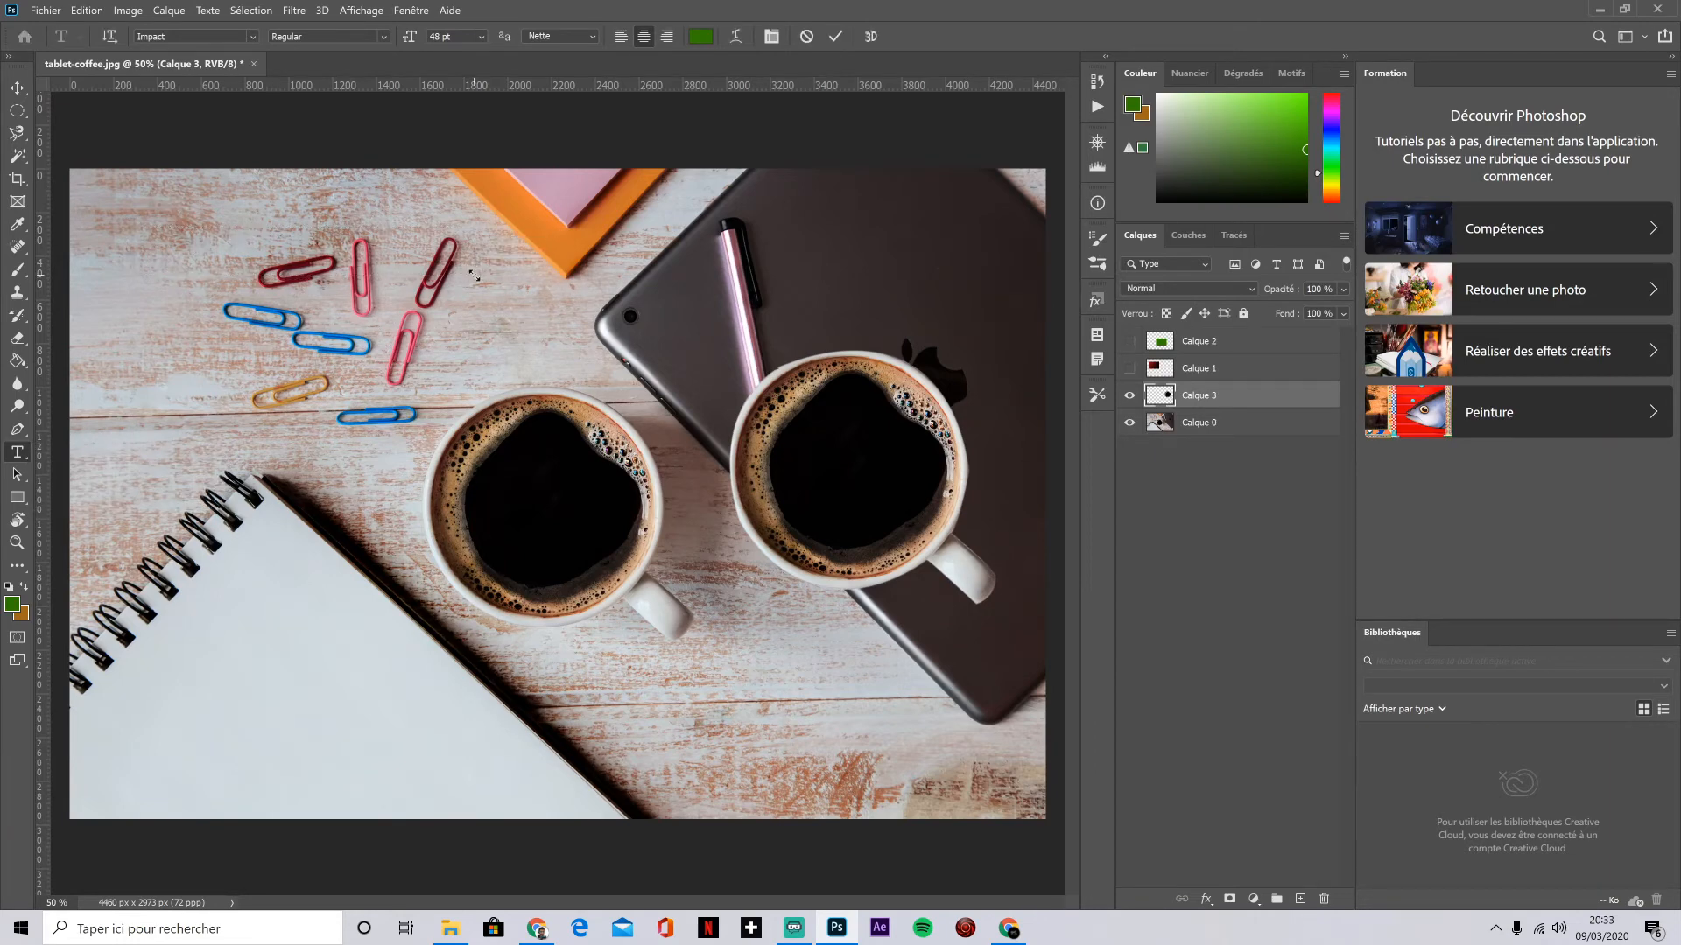
pyautogui.press('Delete')
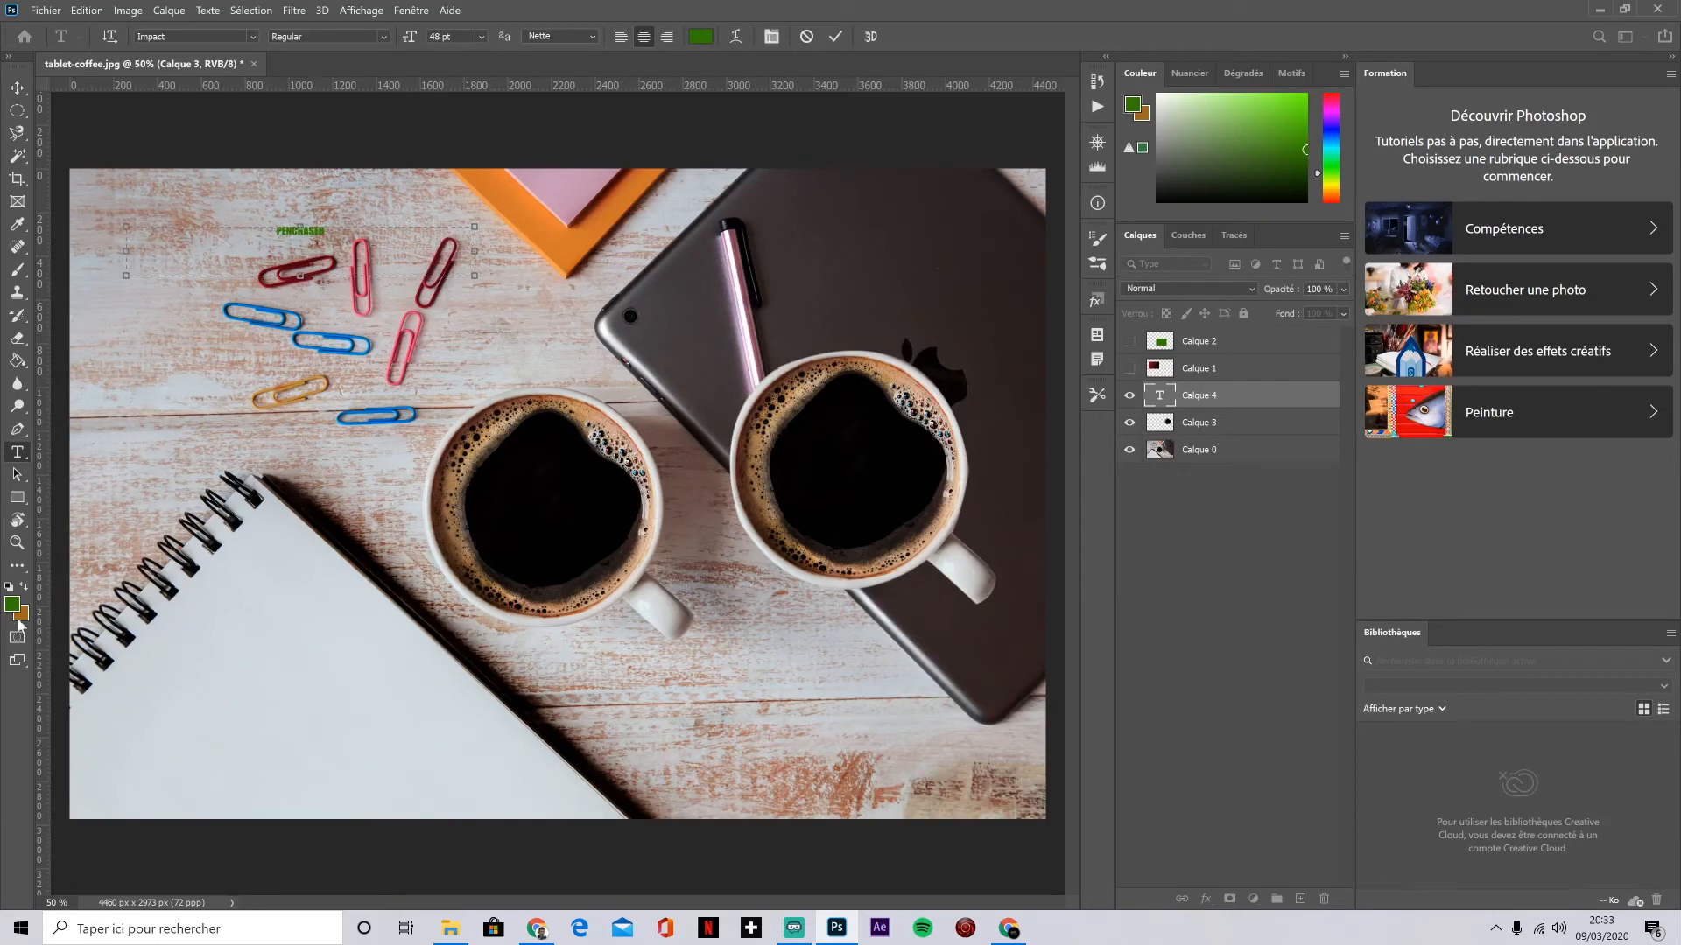
# Step: Select the PENCHASEB text and set its color to blue 0000bd
pyautogui.doubleClick(293, 233)
pyautogui.click(701, 36)
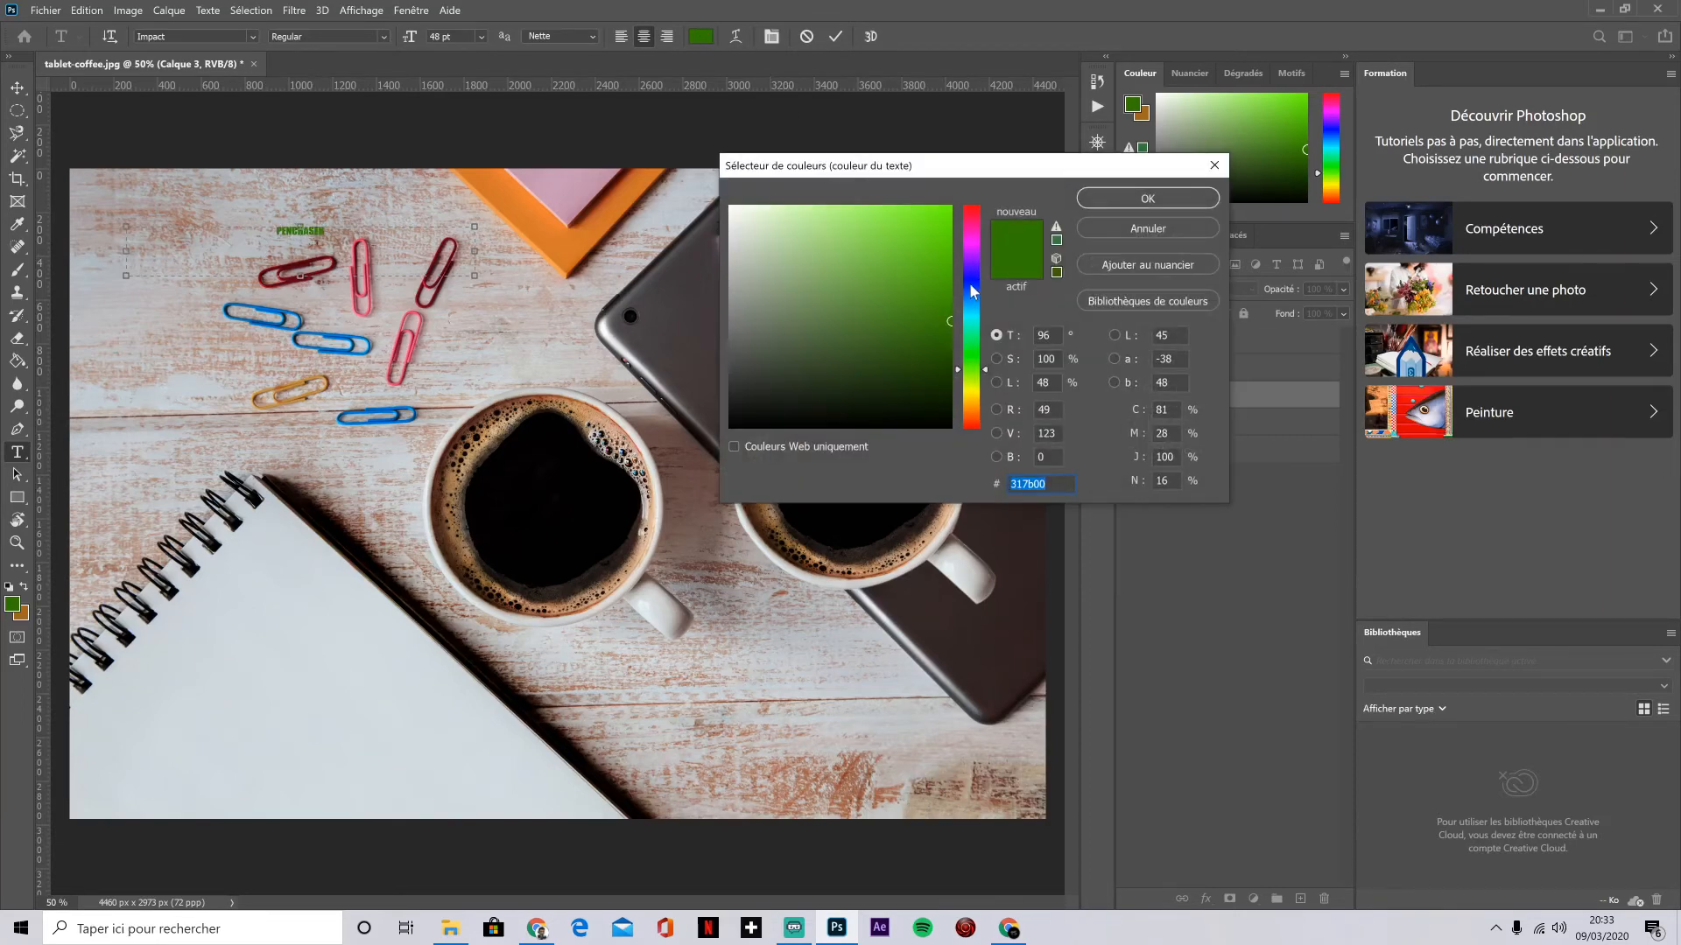
pyautogui.moveTo(972, 306); pyautogui.dragTo(970, 280)
pyautogui.click(930, 208)
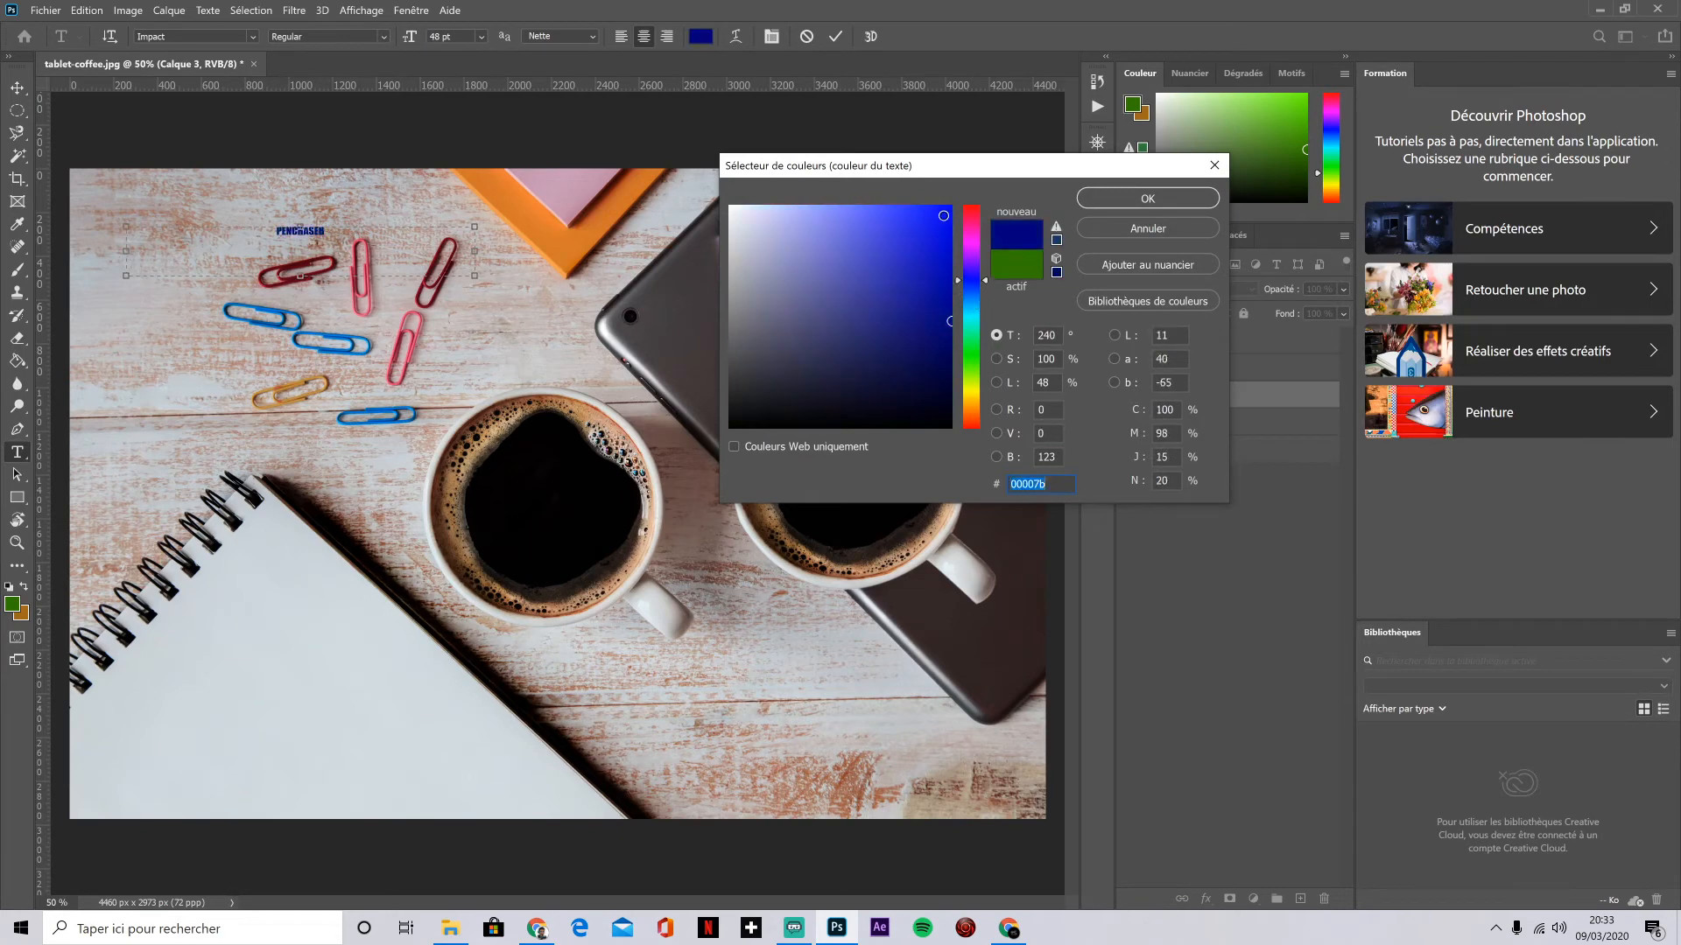
pyautogui.moveTo(930, 208); pyautogui.dragTo(973, 266)
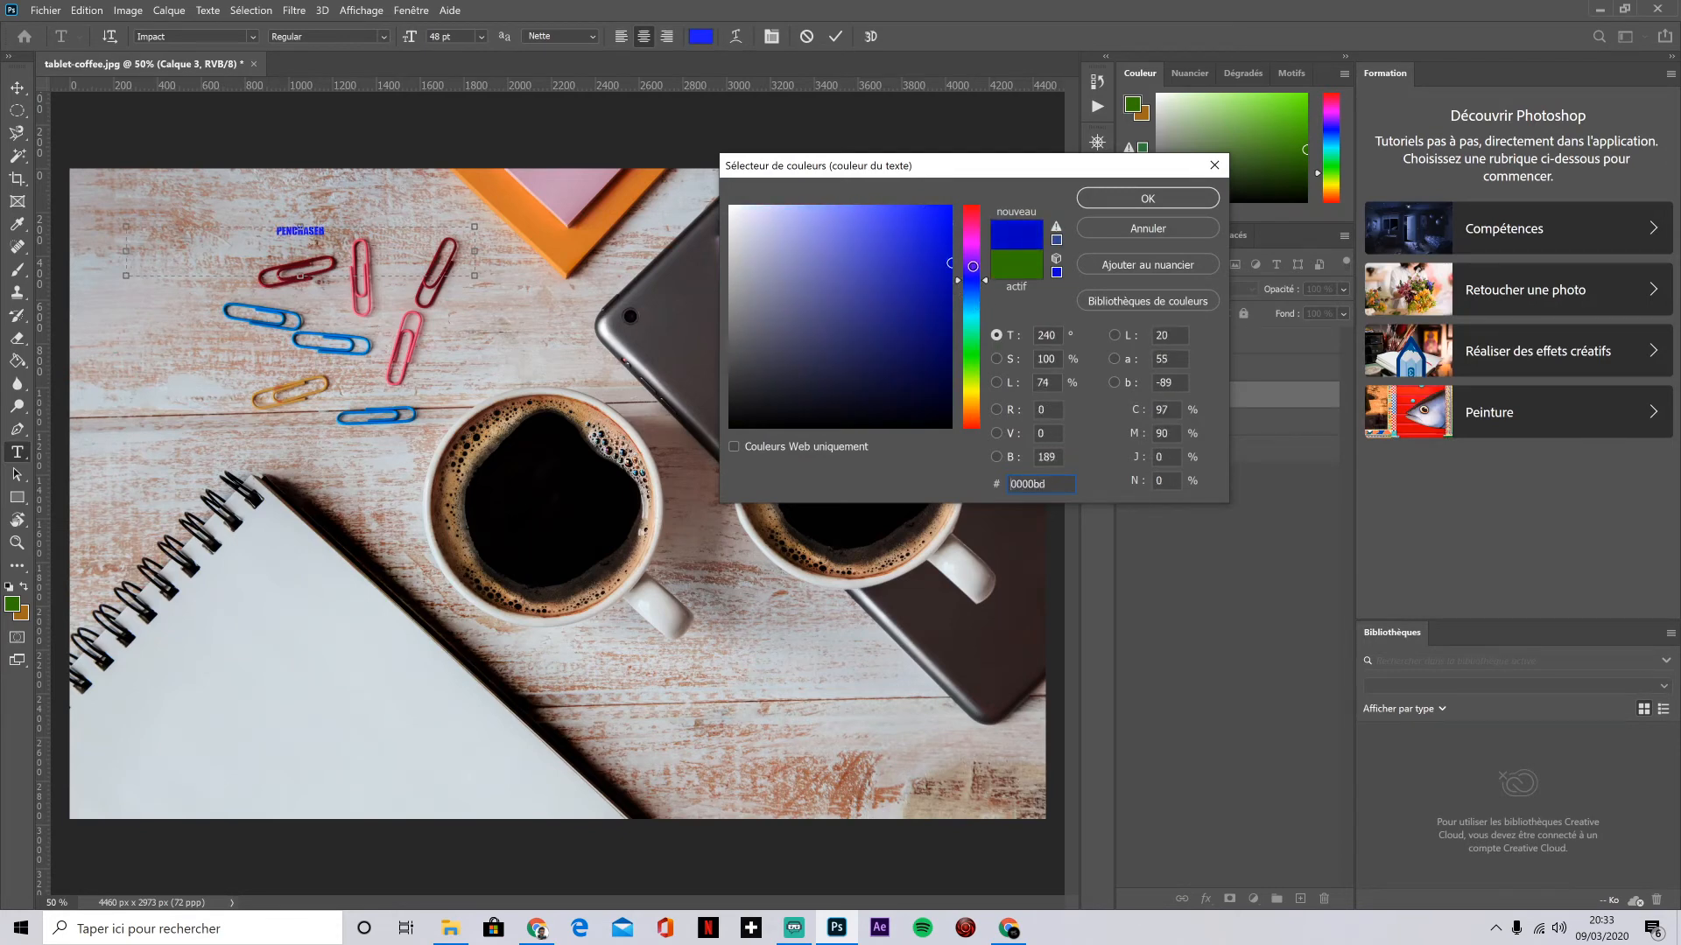
pyautogui.click(1142, 199)
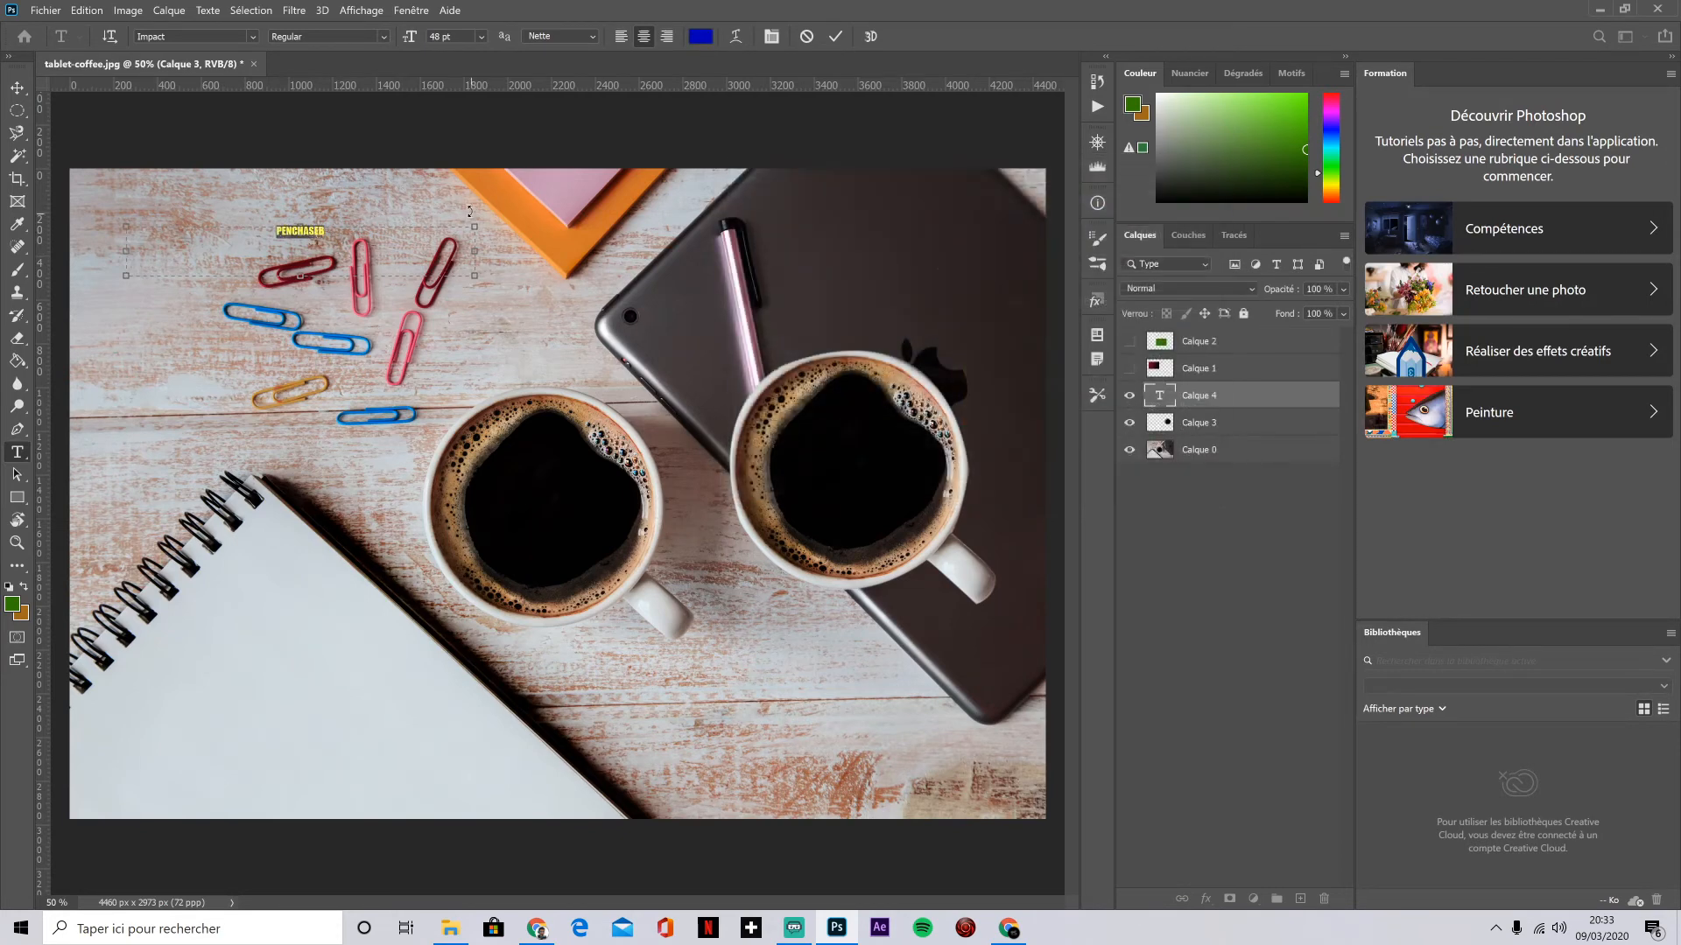
# Step: Enlarge the PENCHASEB text to 100 pt
pyautogui.click(480, 38)
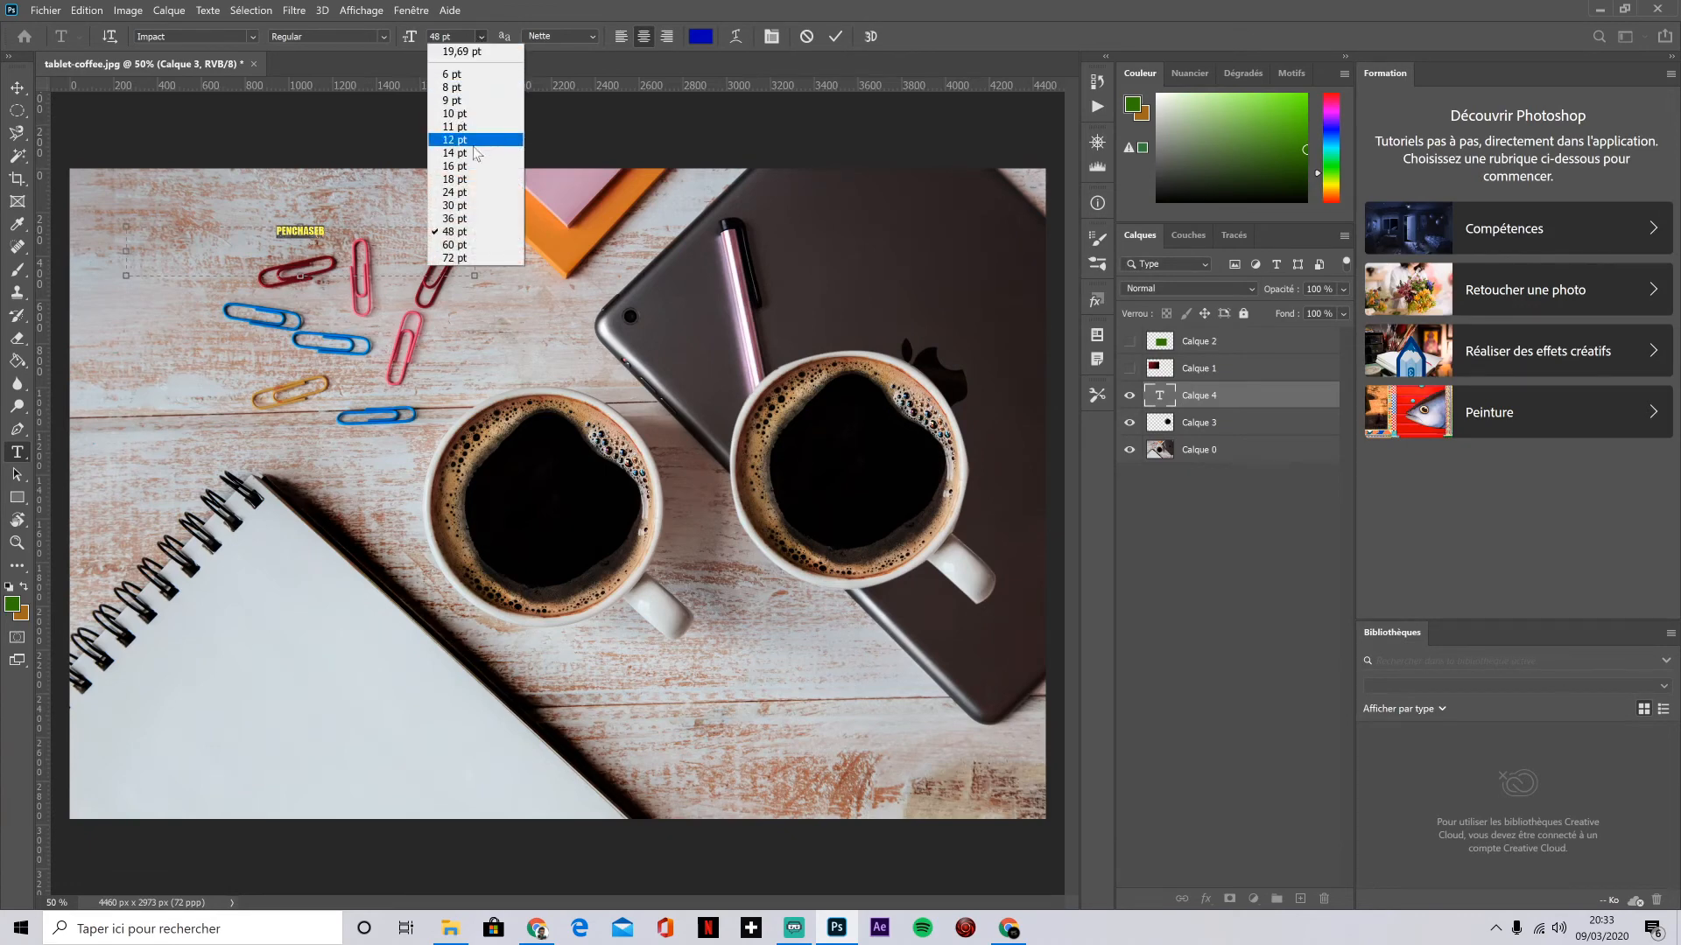
pyautogui.click(455, 257)
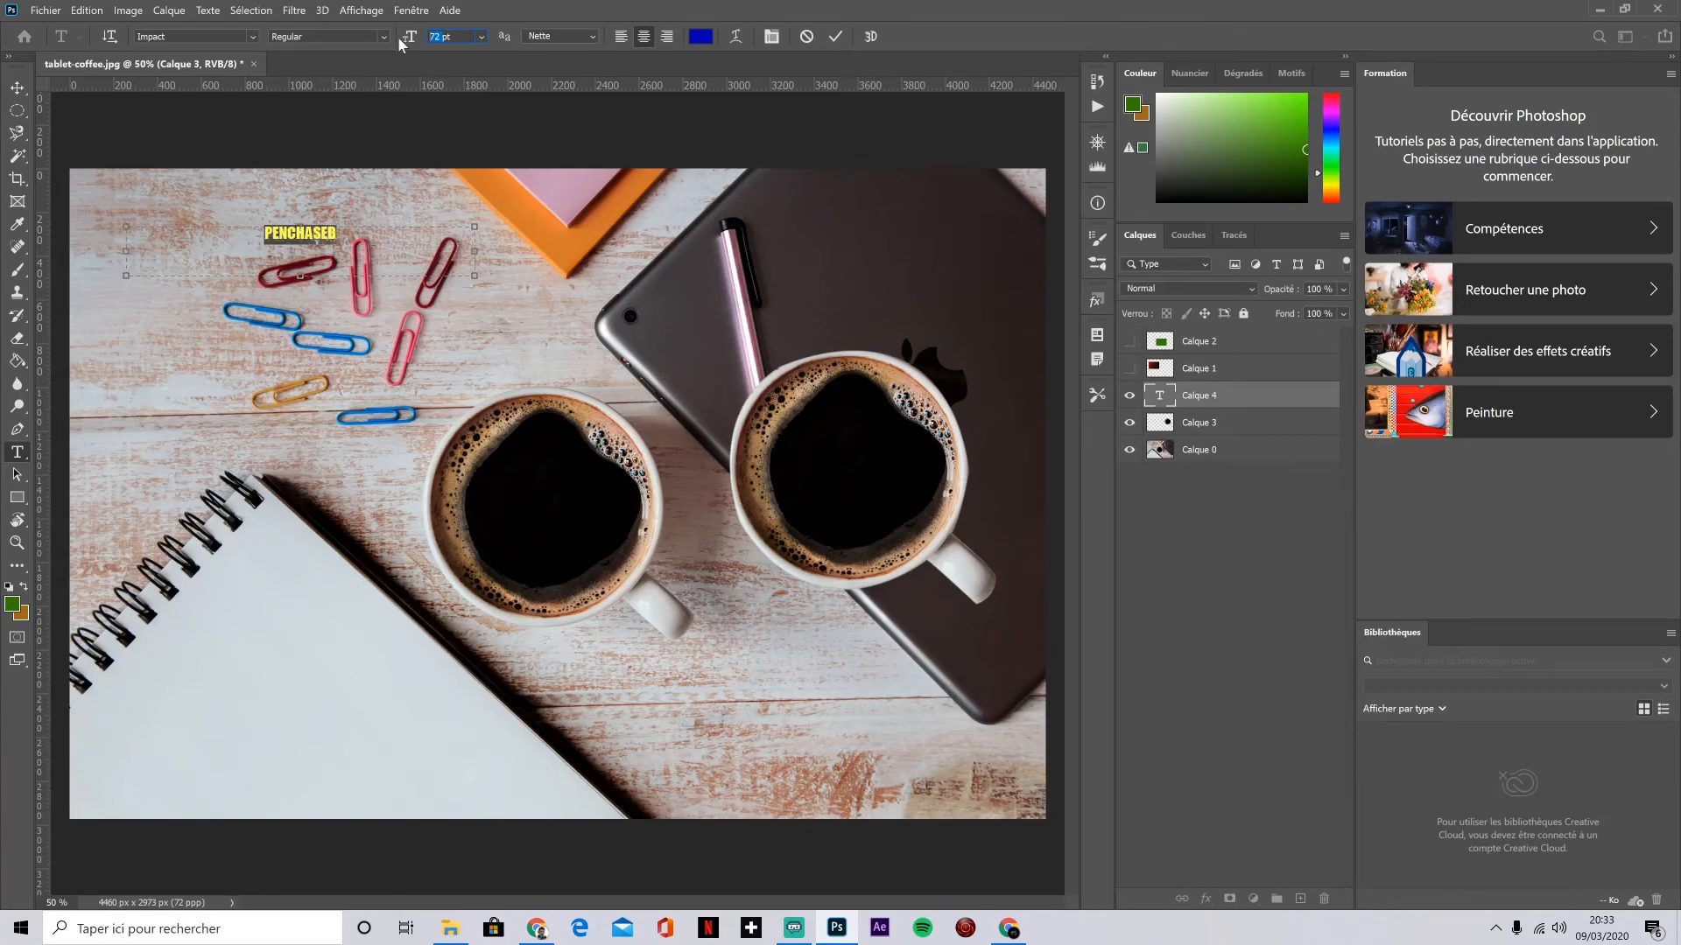
pyautogui.press('Return')
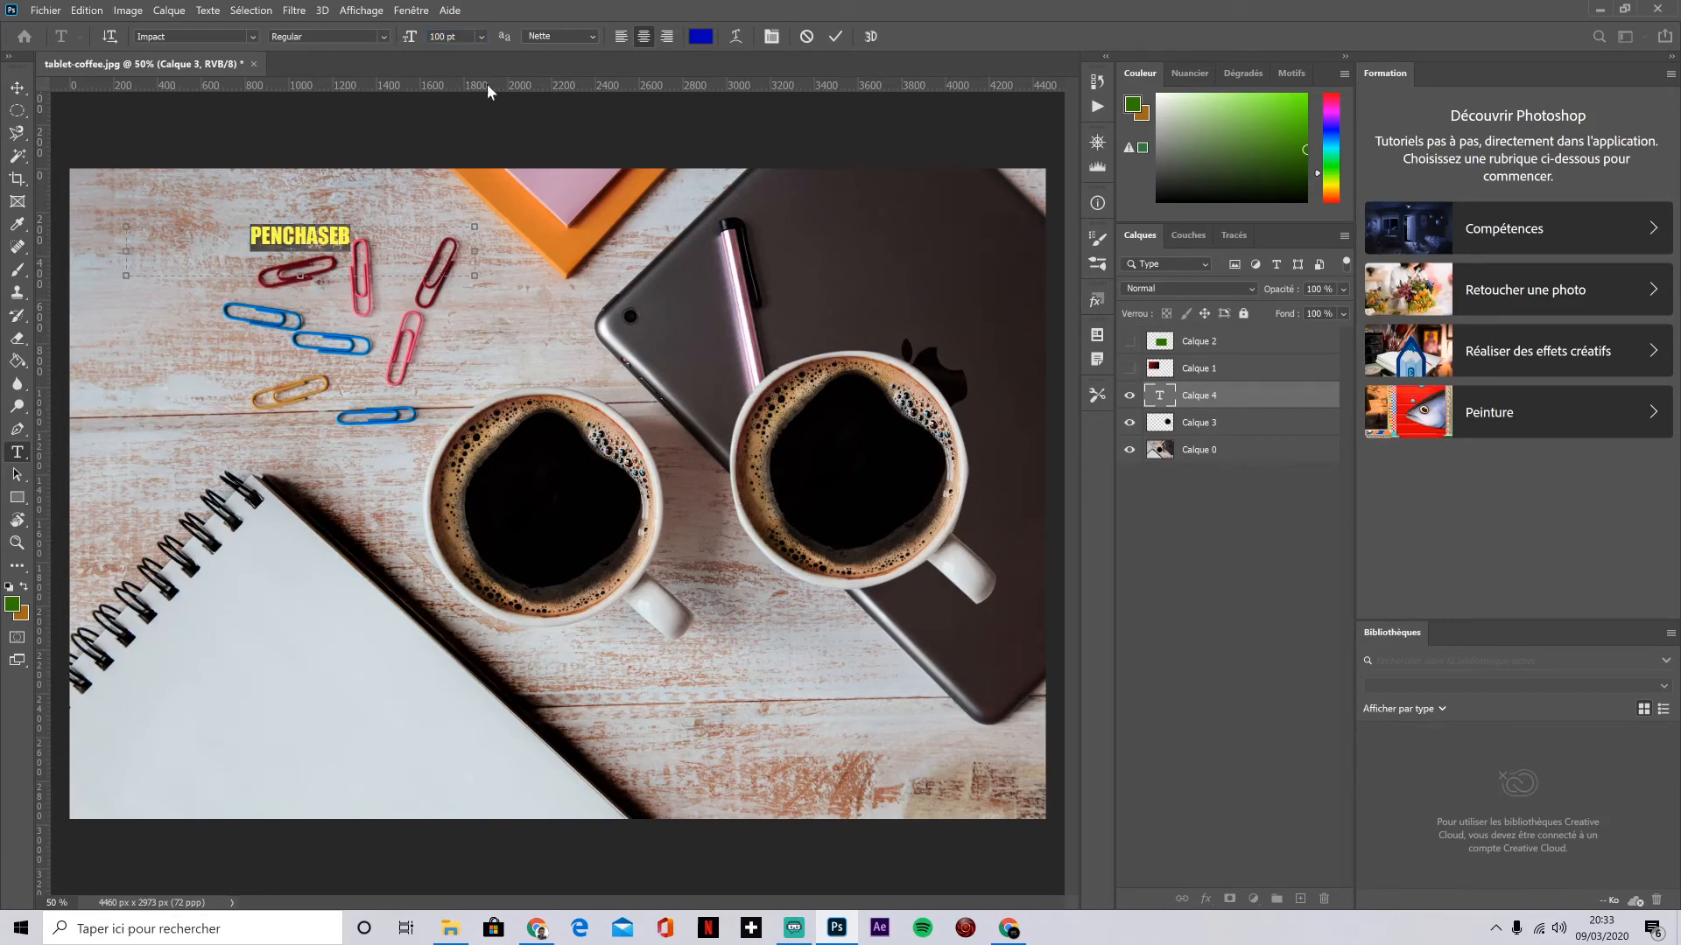
# Step: Move the PENCHASEB text to the left of the red paper clip and rotate it 15°
pyautogui.click(17, 87)
pyautogui.moveTo(348, 225); pyautogui.dragTo(234, 257)
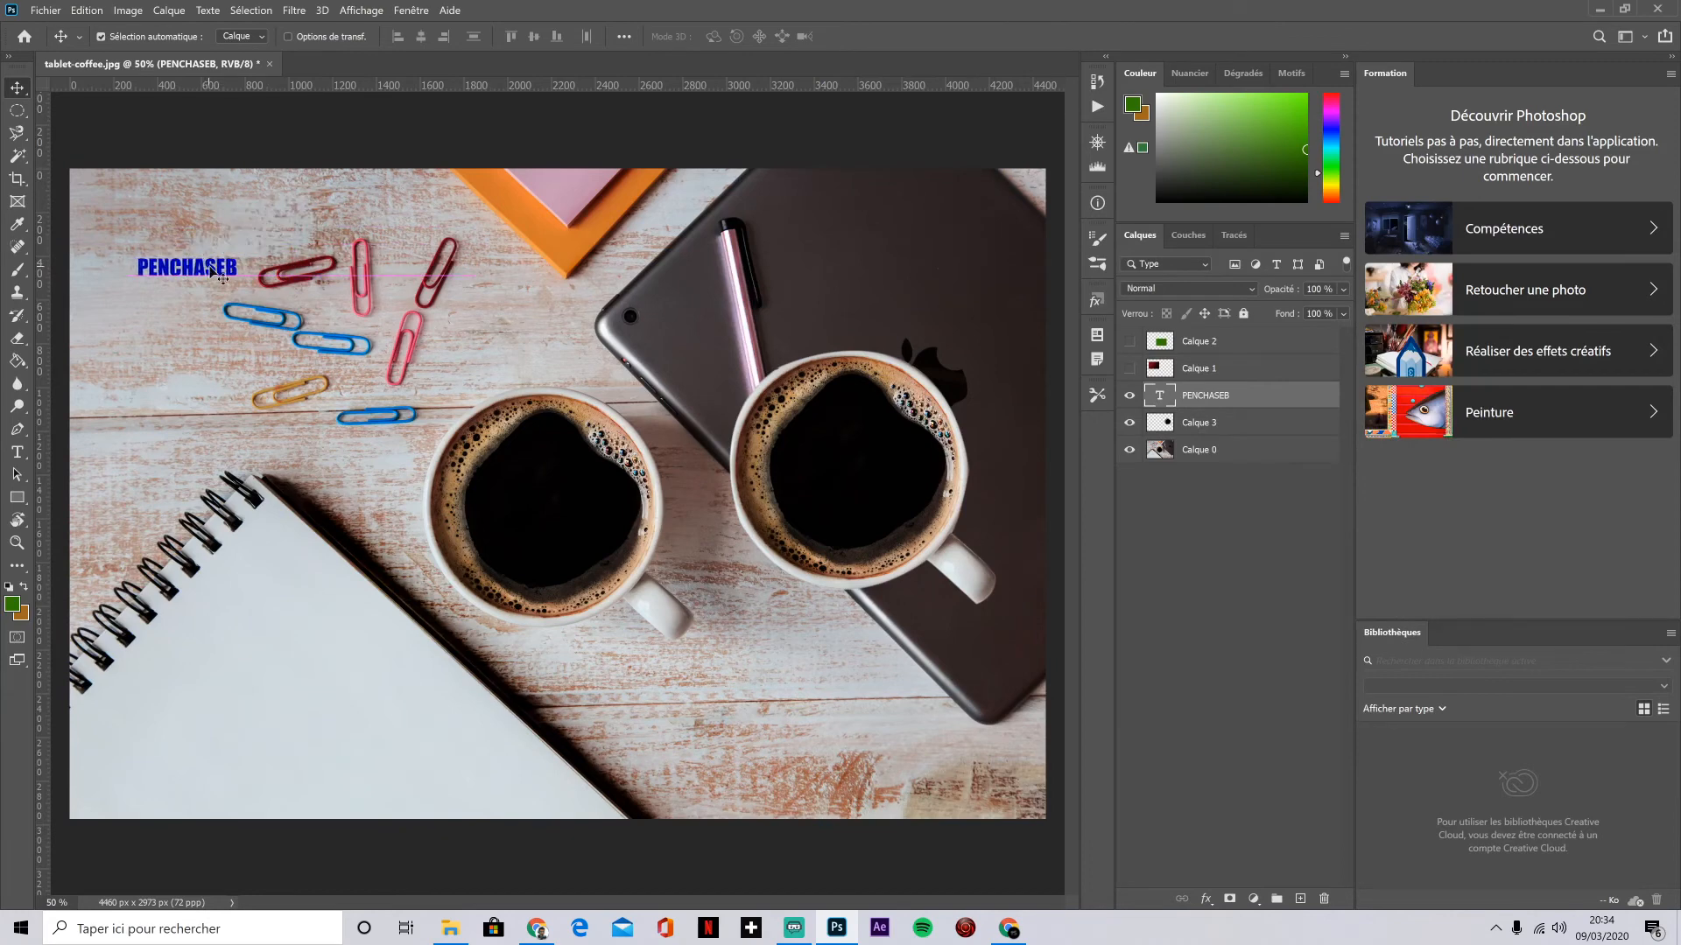
pyautogui.hotkey('ctrl', 't')
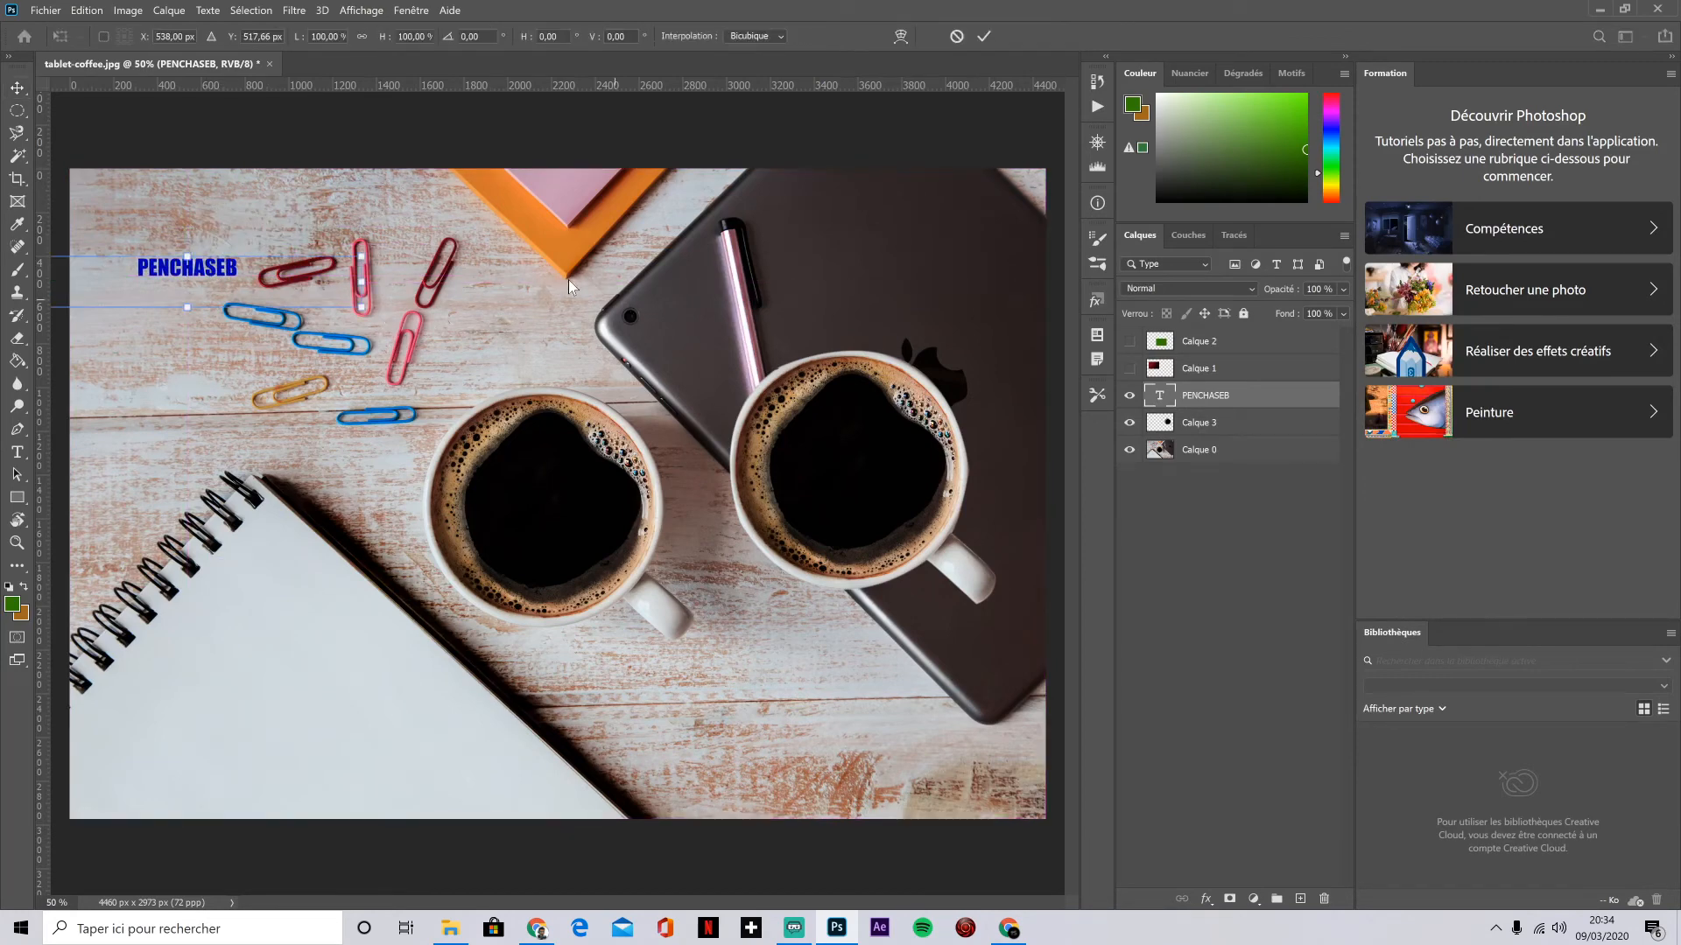
pyautogui.moveTo(321, 229); pyautogui.dragTo(235, 276)
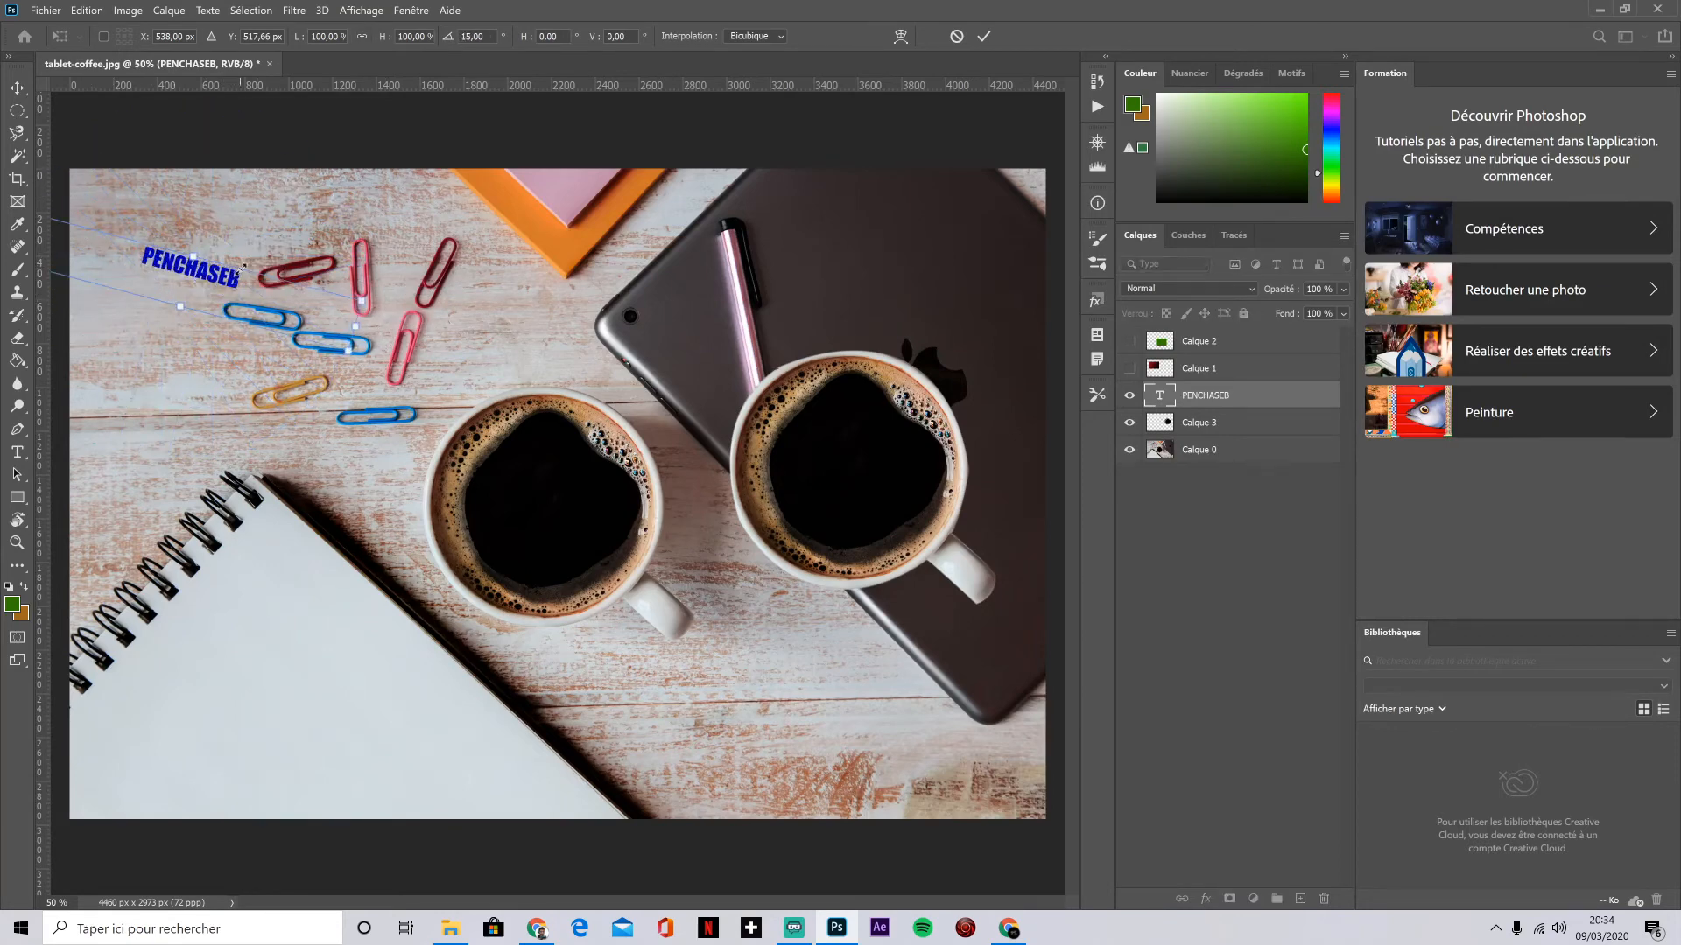
pyautogui.press('Return')
# Step: Select the rotated PENCHASEB text and change its font to Arial
pyautogui.press('t')
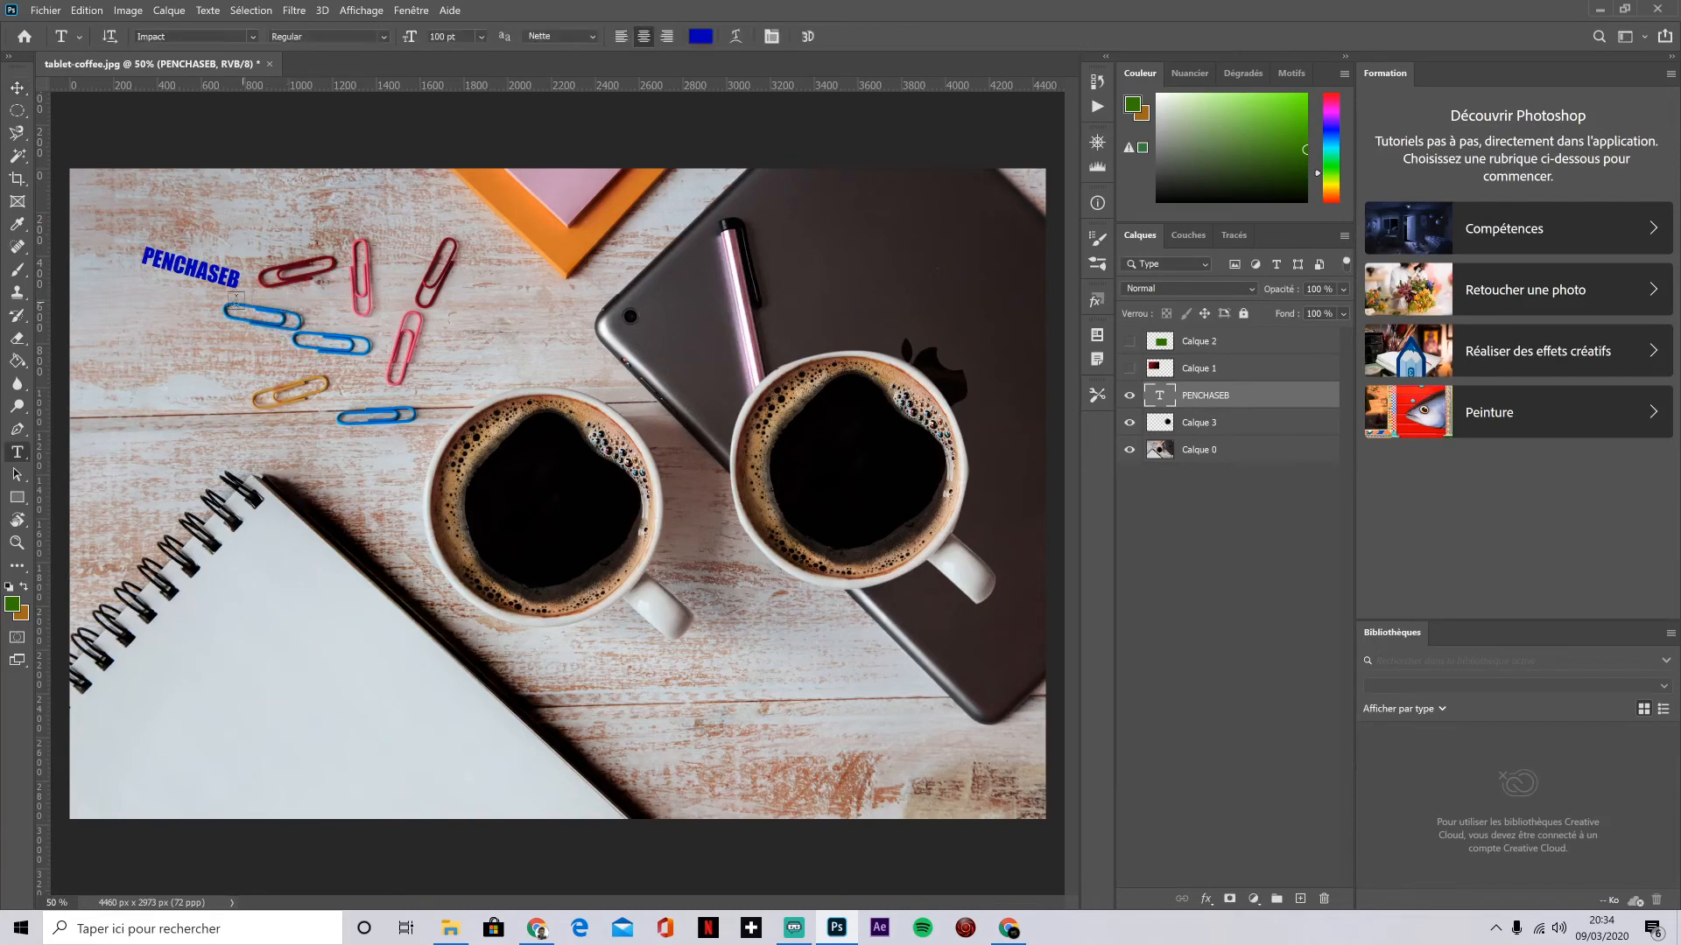
pyautogui.click(205, 272)
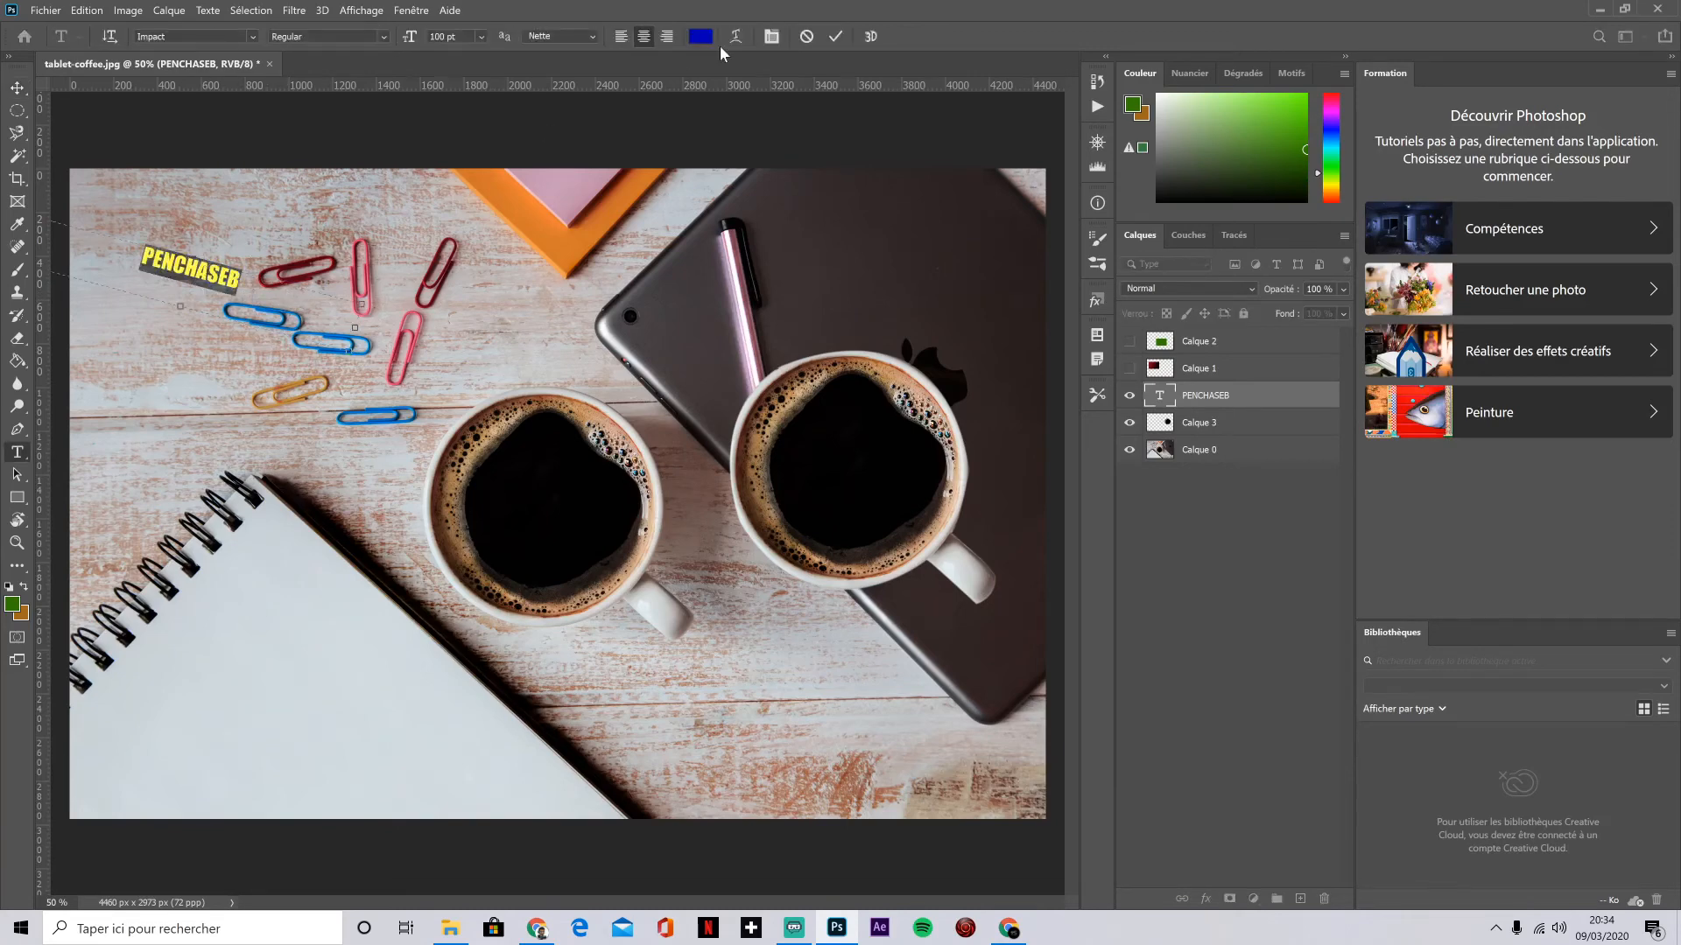
pyautogui.click(380, 38)
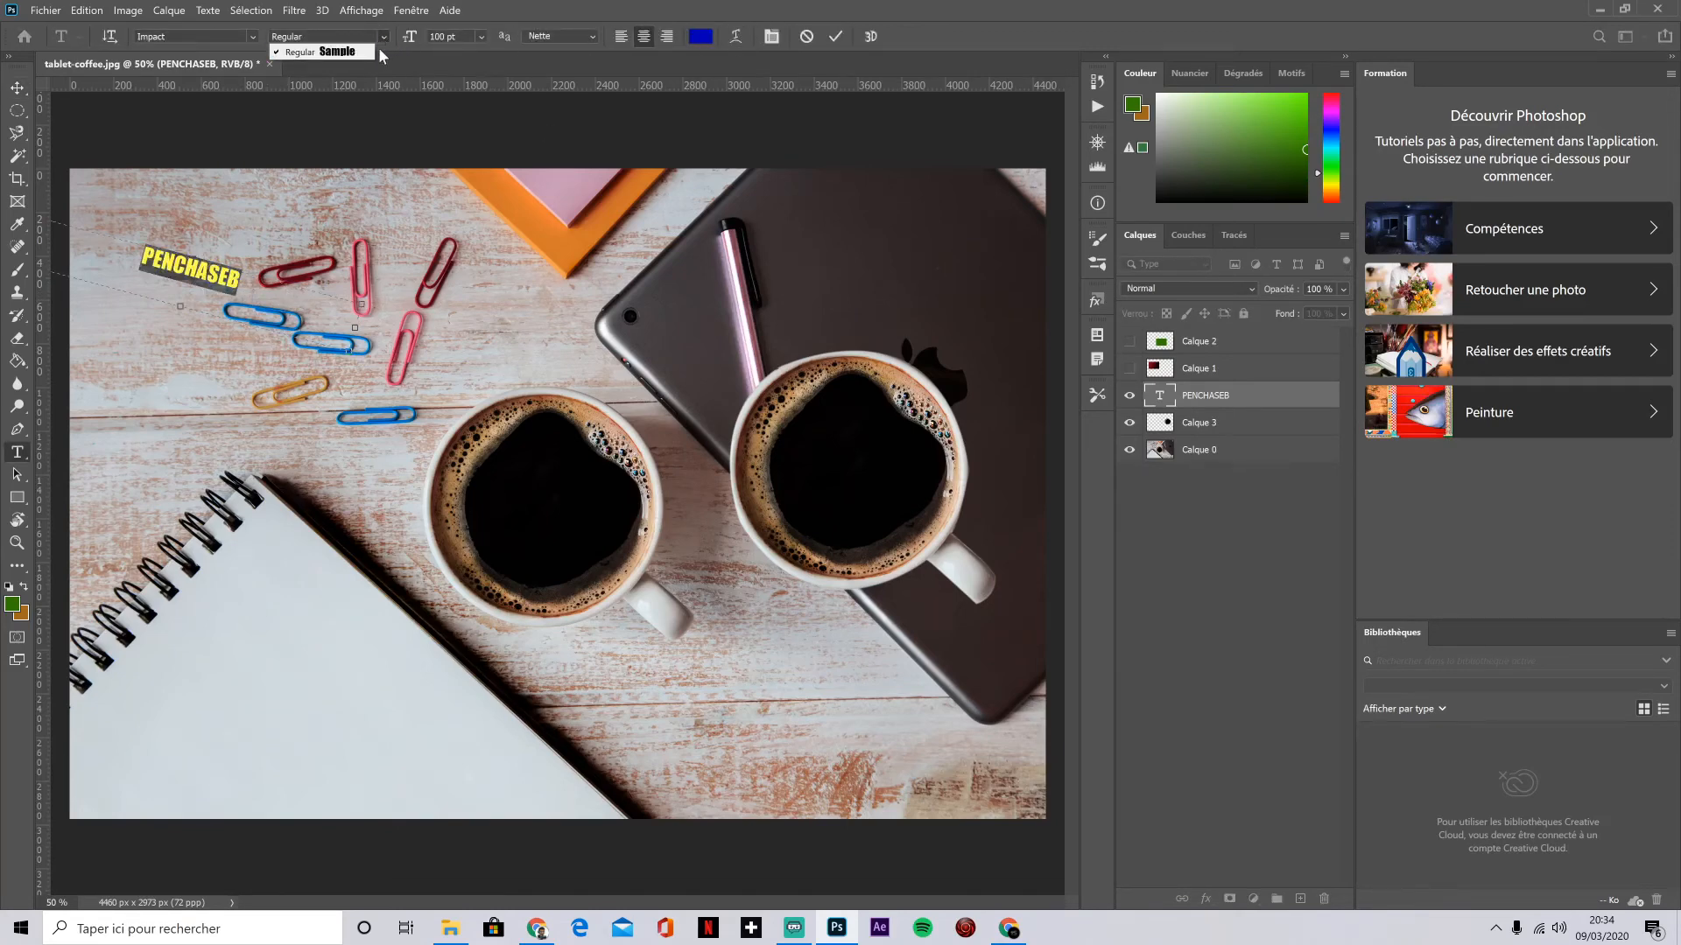
pyautogui.click(324, 54)
pyautogui.click(257, 38)
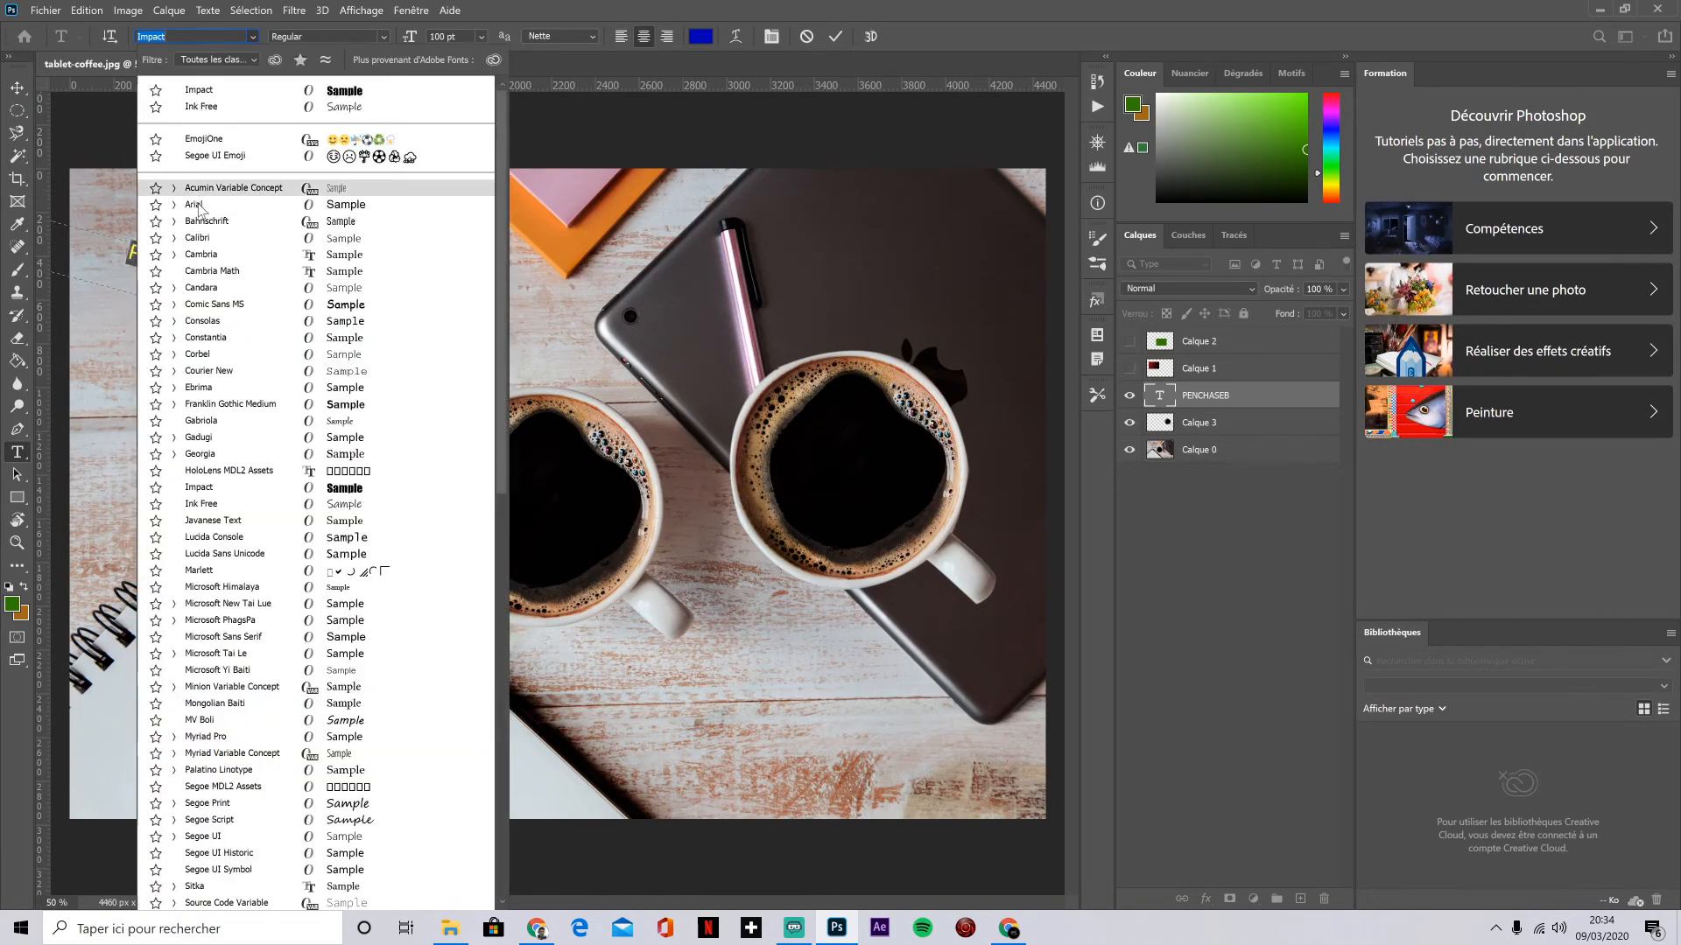
pyautogui.click(196, 206)
# Step: Try the Italic, Bold, Bold Italic and Black styles of Arial on the PENCHASEB text
pyautogui.click(383, 37)
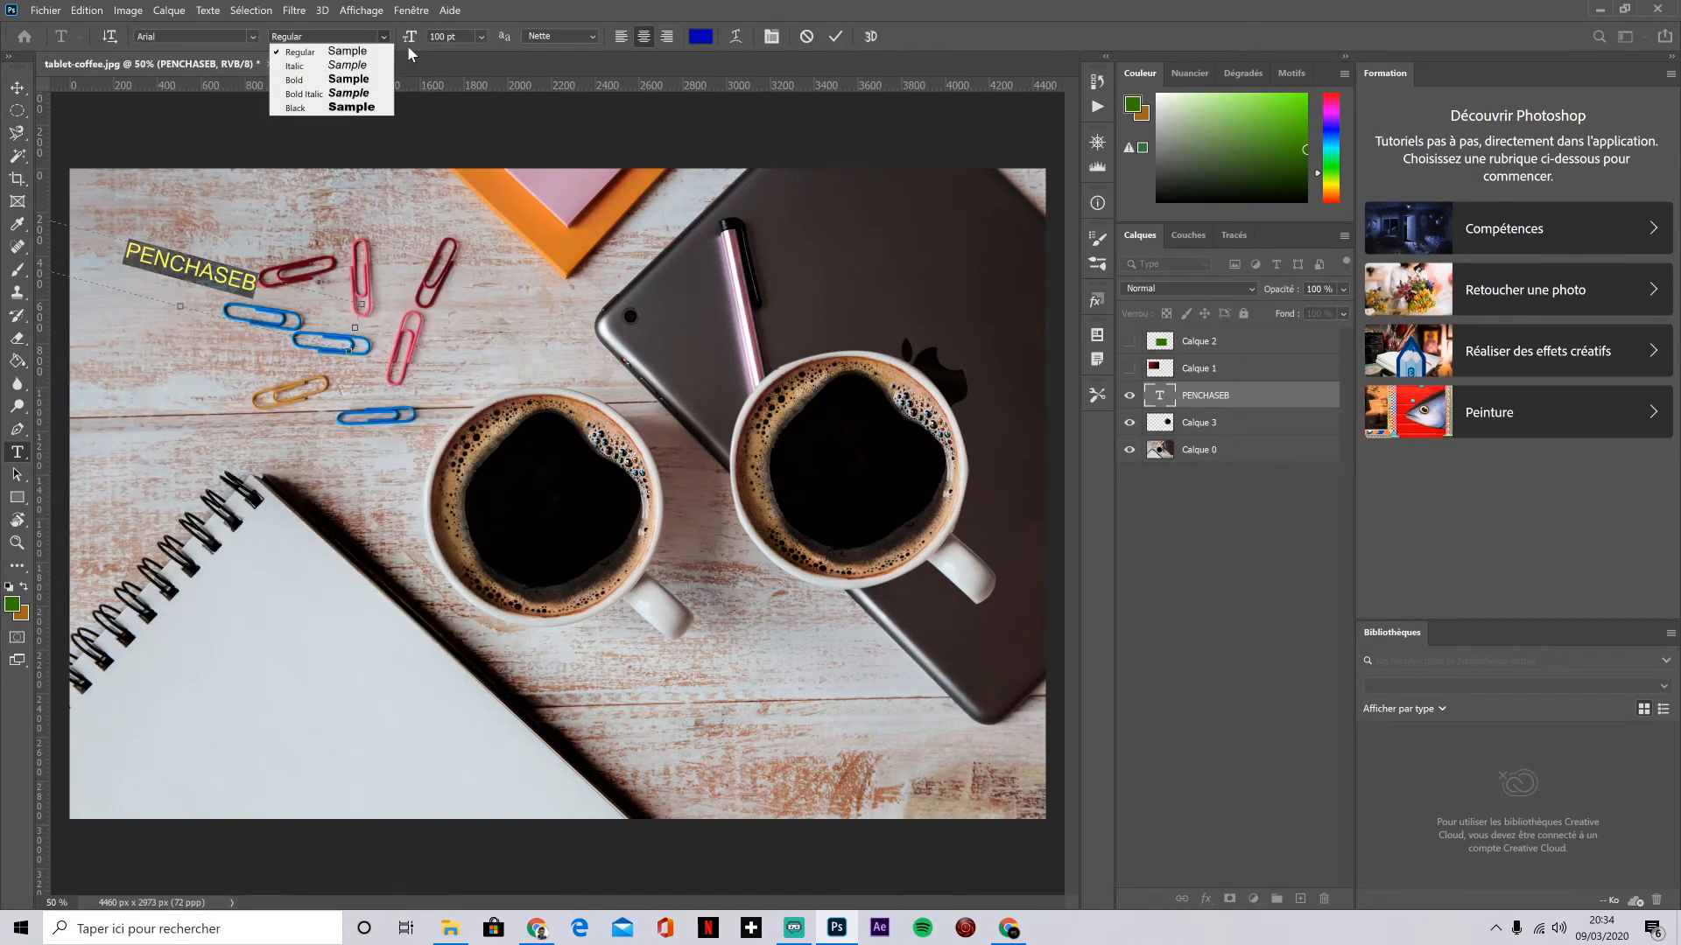
pyautogui.click(363, 67)
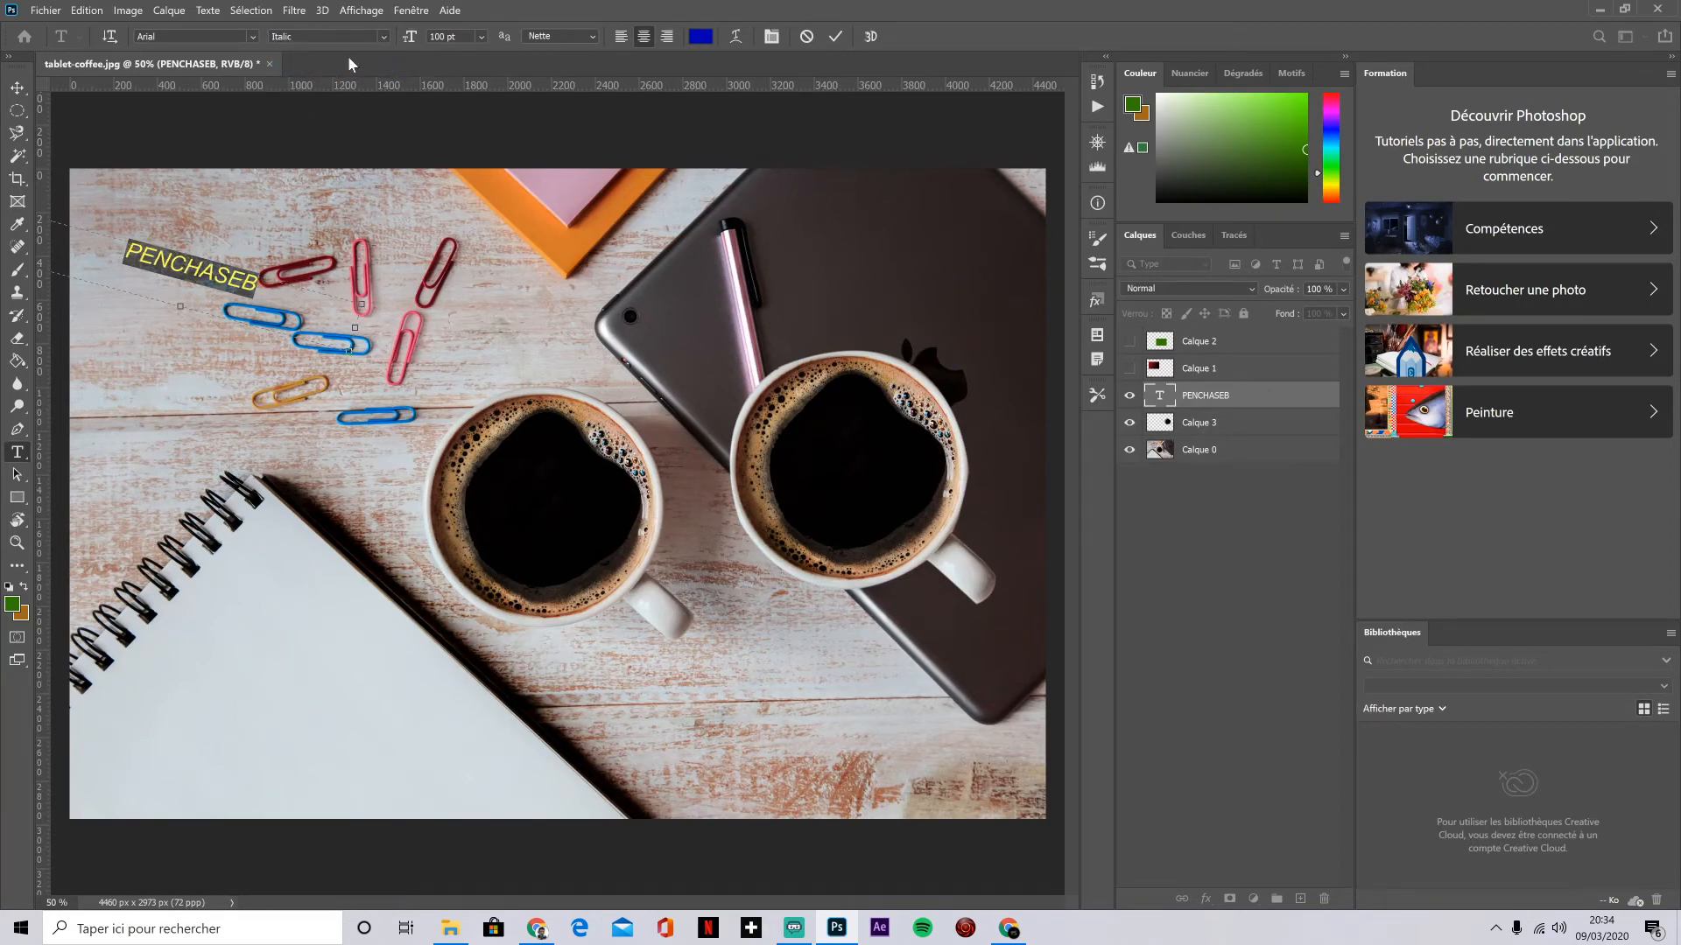
pyautogui.click(382, 36)
pyautogui.click(297, 87)
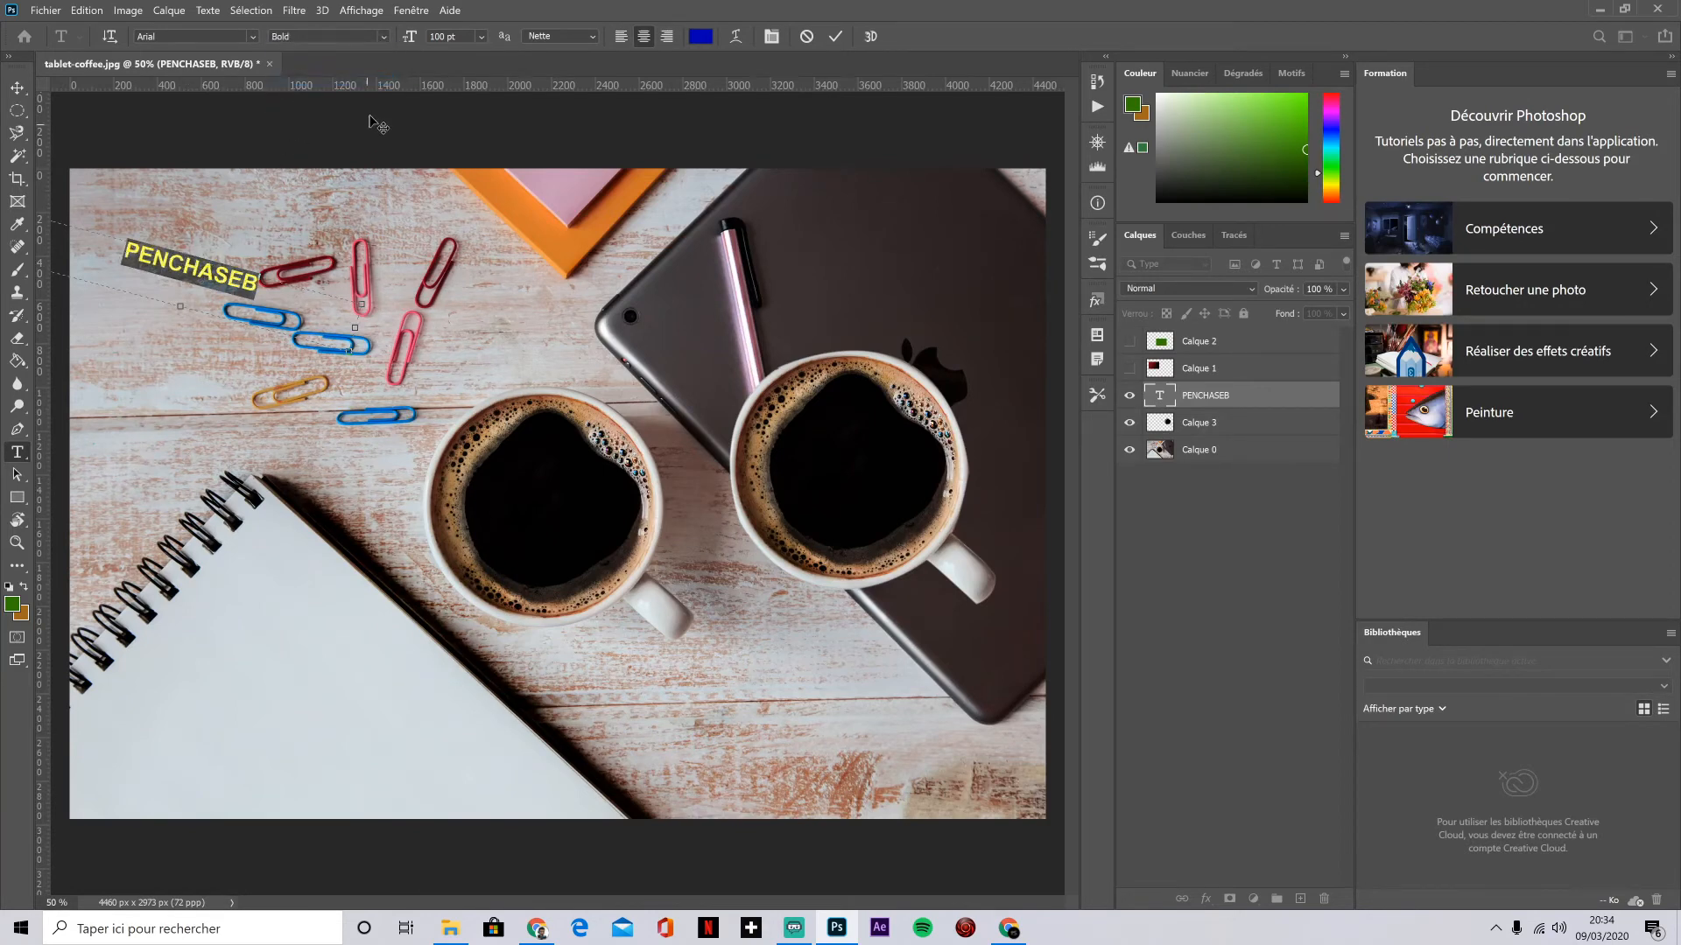
pyautogui.click(387, 36)
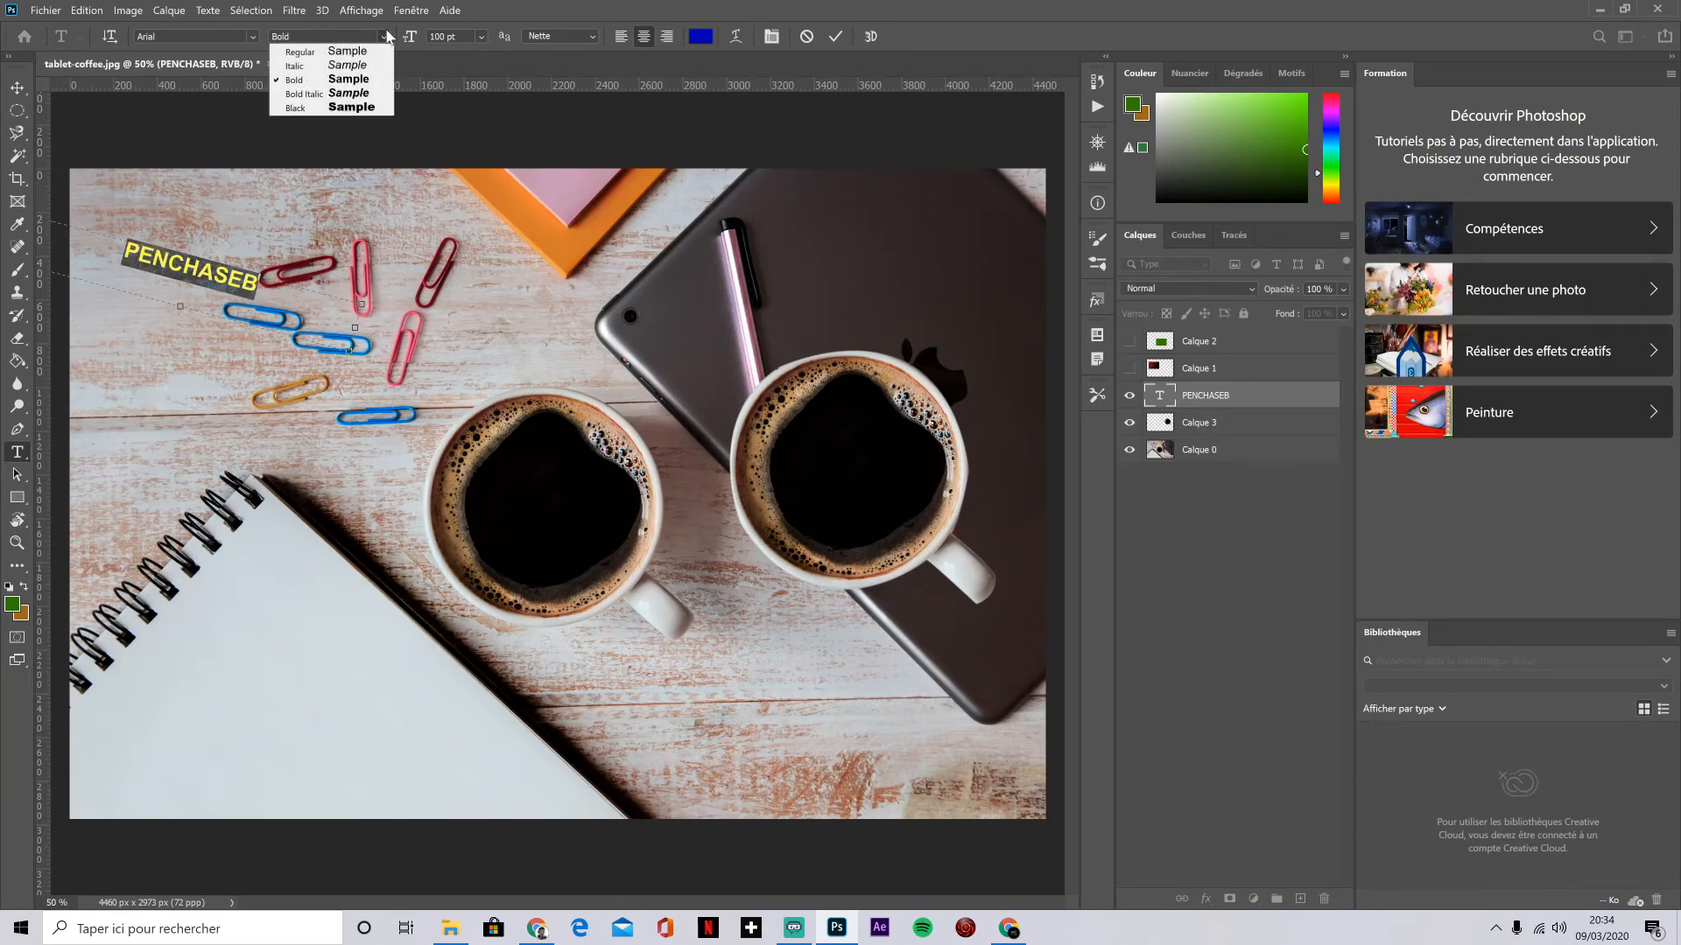
pyautogui.click(317, 95)
pyautogui.click(382, 37)
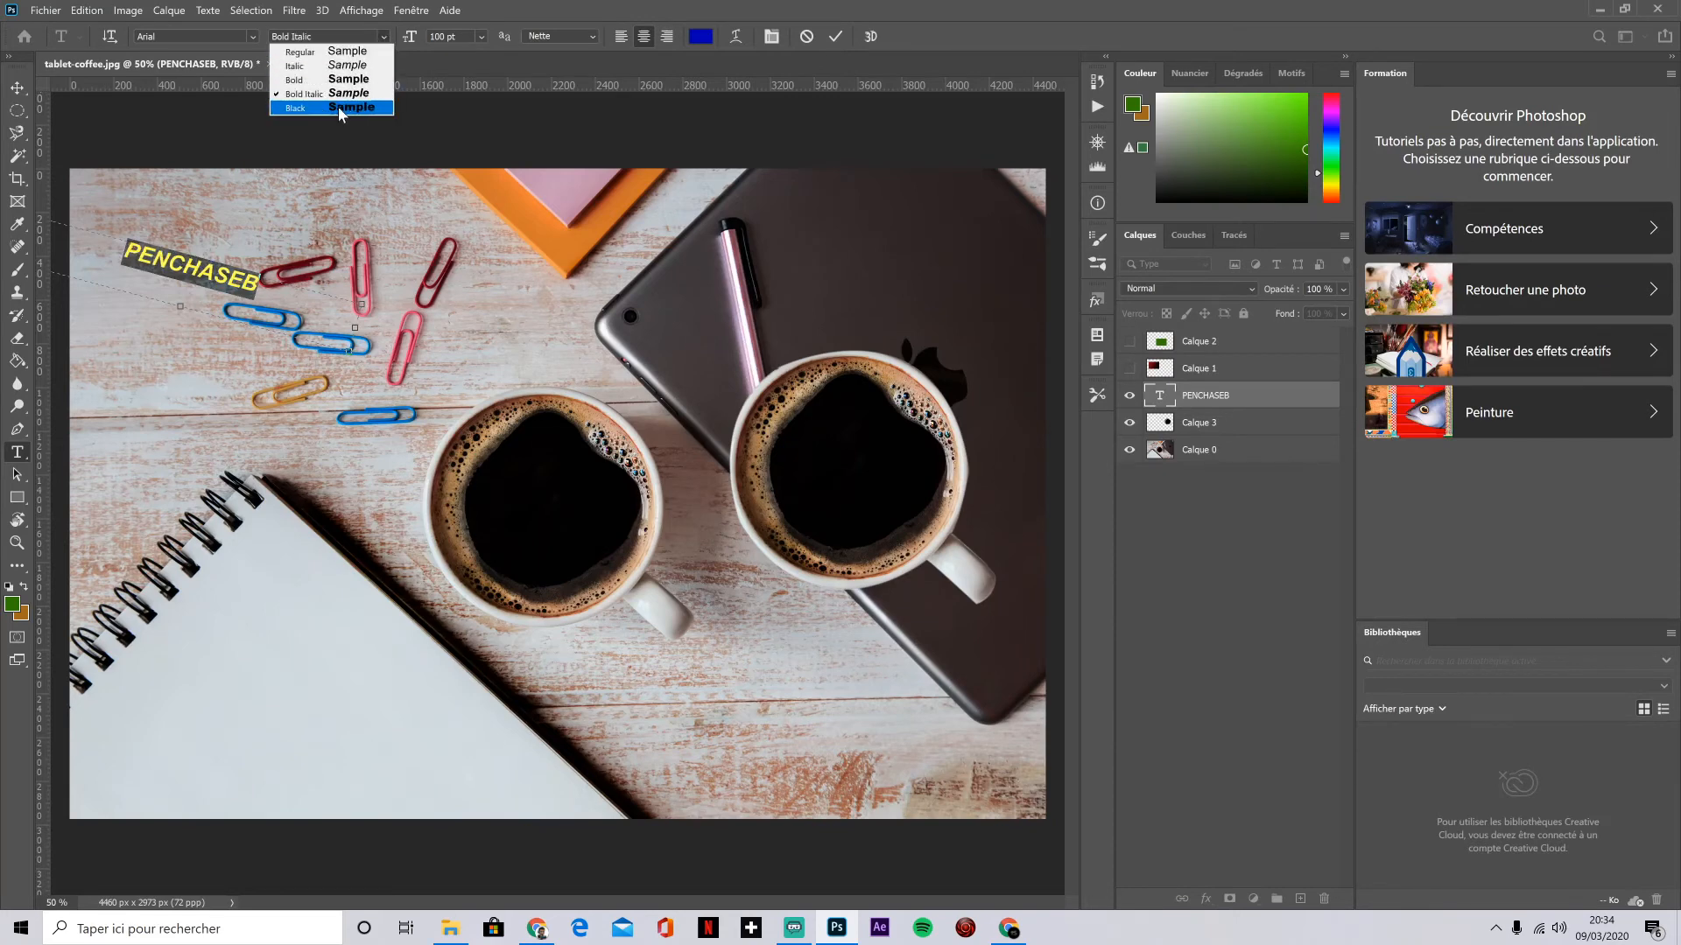
pyautogui.click(340, 108)
# Step: Set the PENCHASEB text to the Regular style and finish editing it with the Move tool active
pyautogui.click(382, 37)
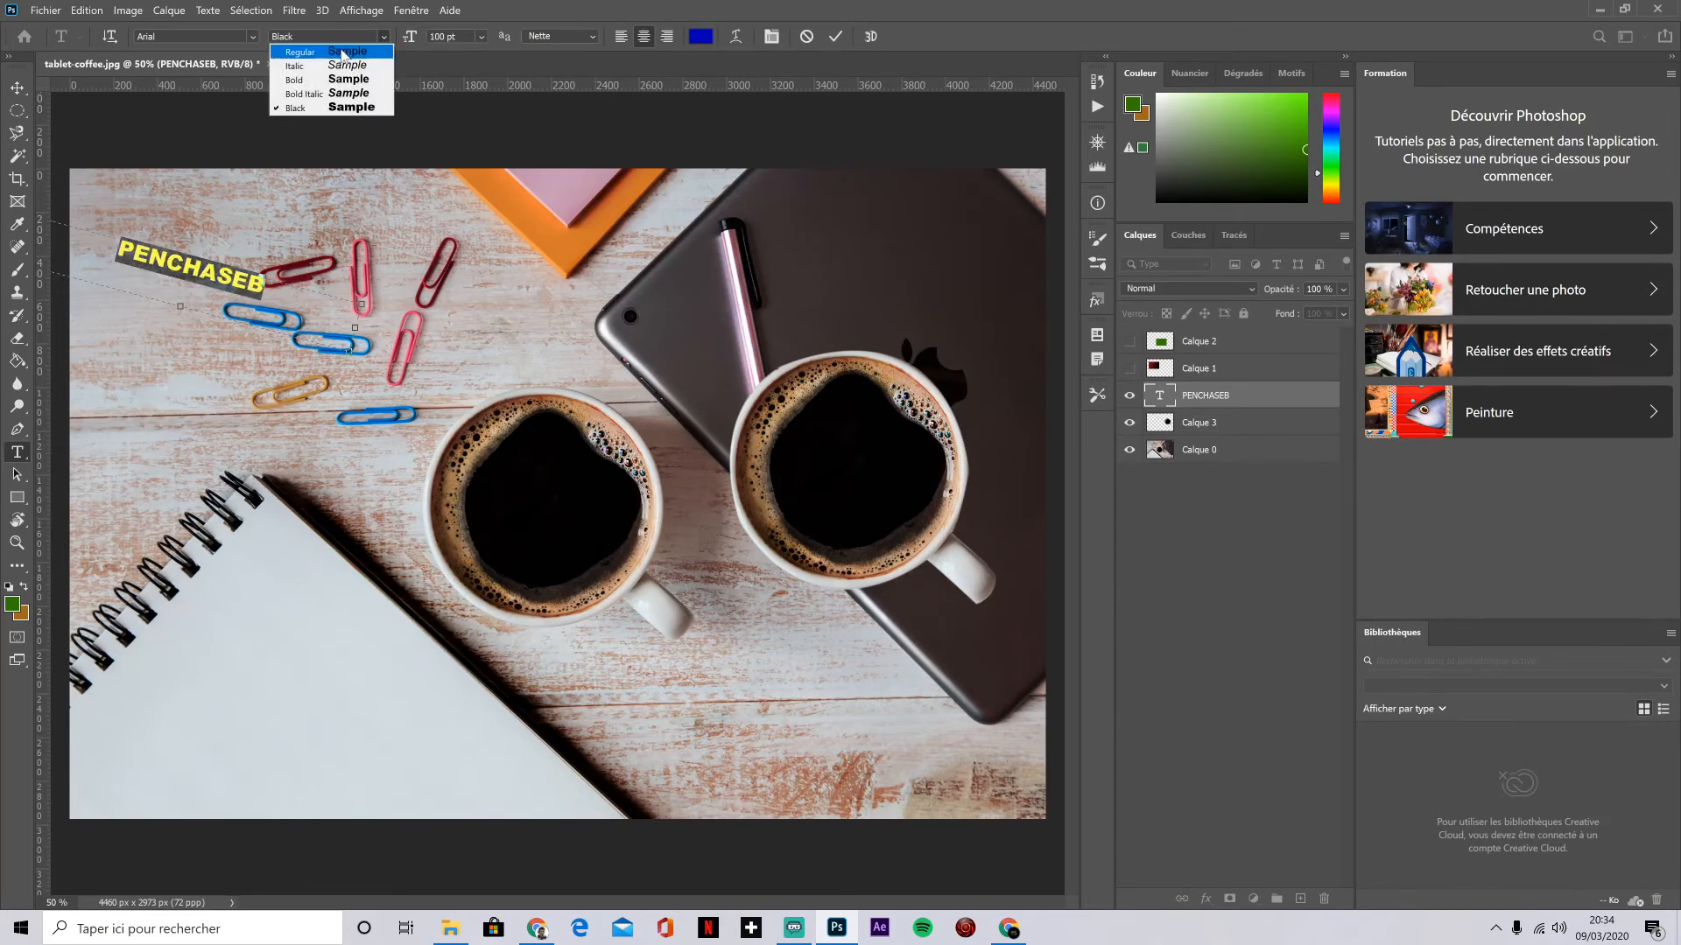
pyautogui.click(344, 54)
pyautogui.click(17, 88)
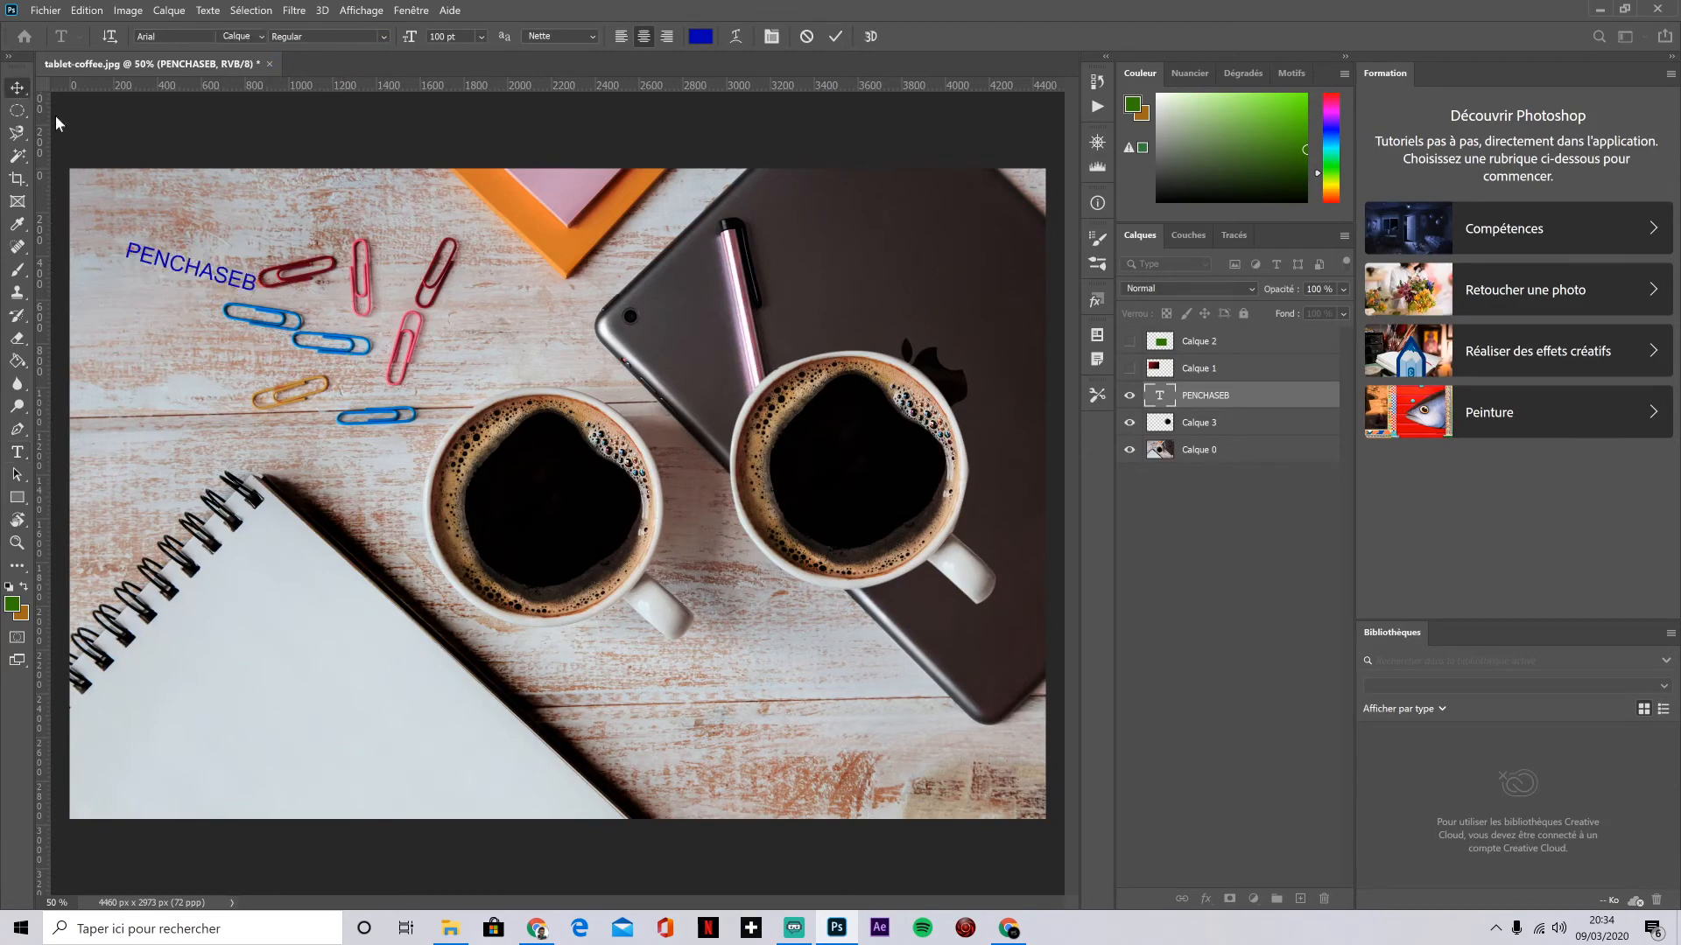
# Step: Nudge the slanted PENCHASEB text slightly up and to the left, select its letters and look through the font list
pyautogui.moveTo(191, 254); pyautogui.dragTo(179, 232)
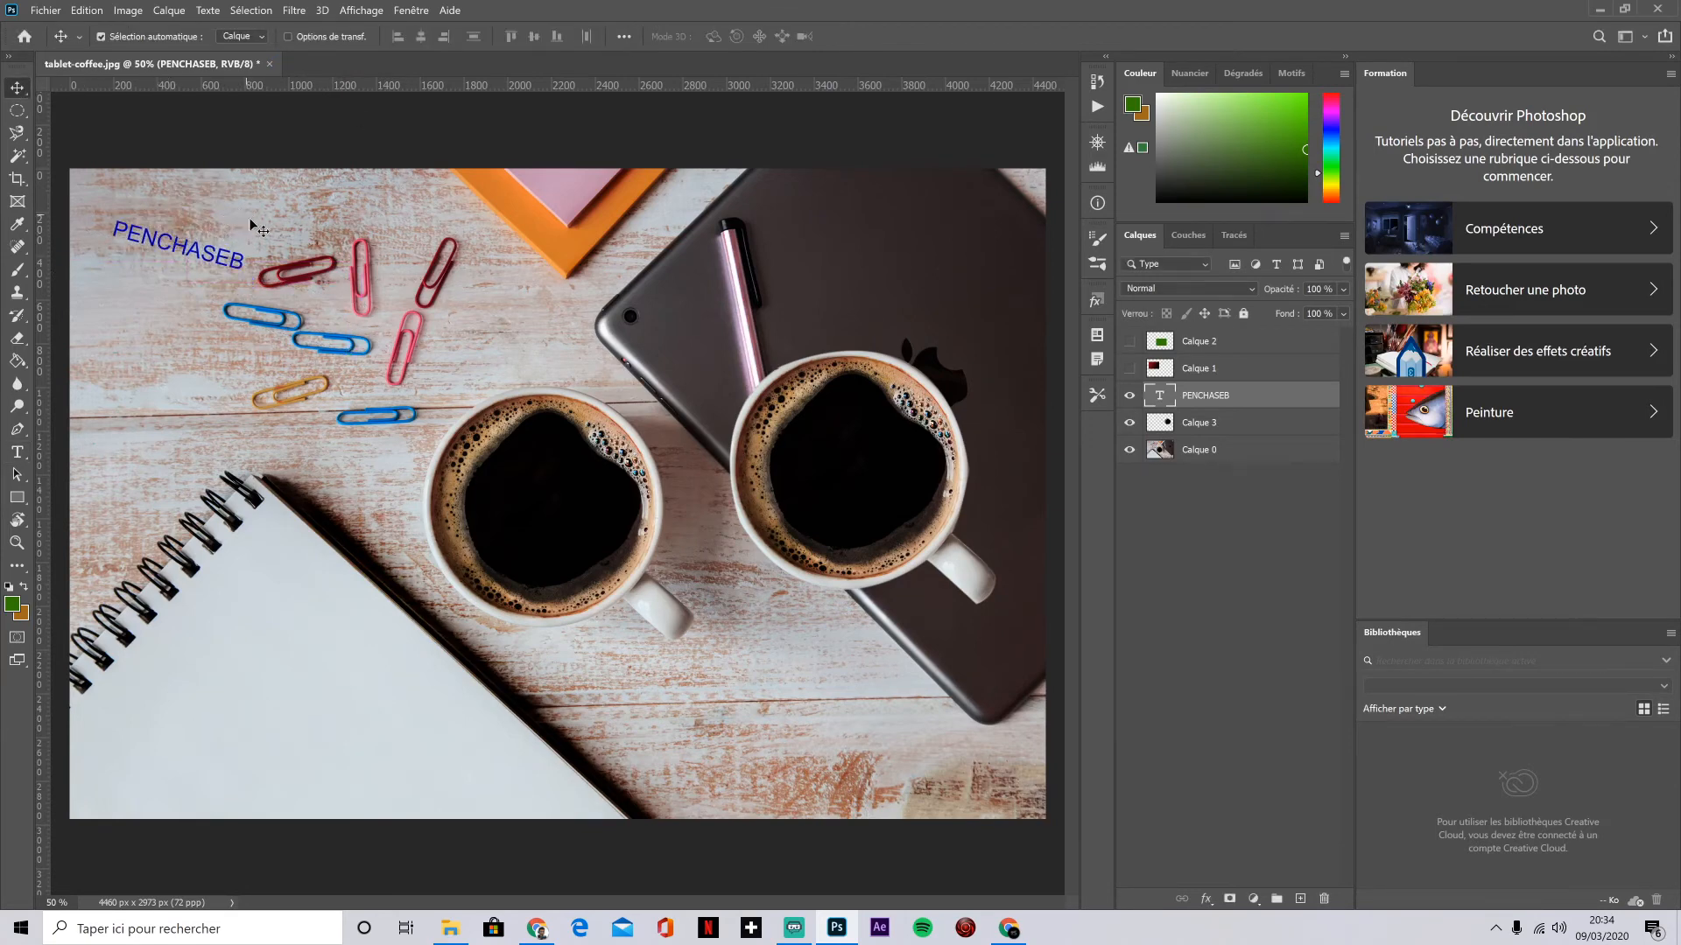
pyautogui.press('t')
pyautogui.doubleClick(223, 254)
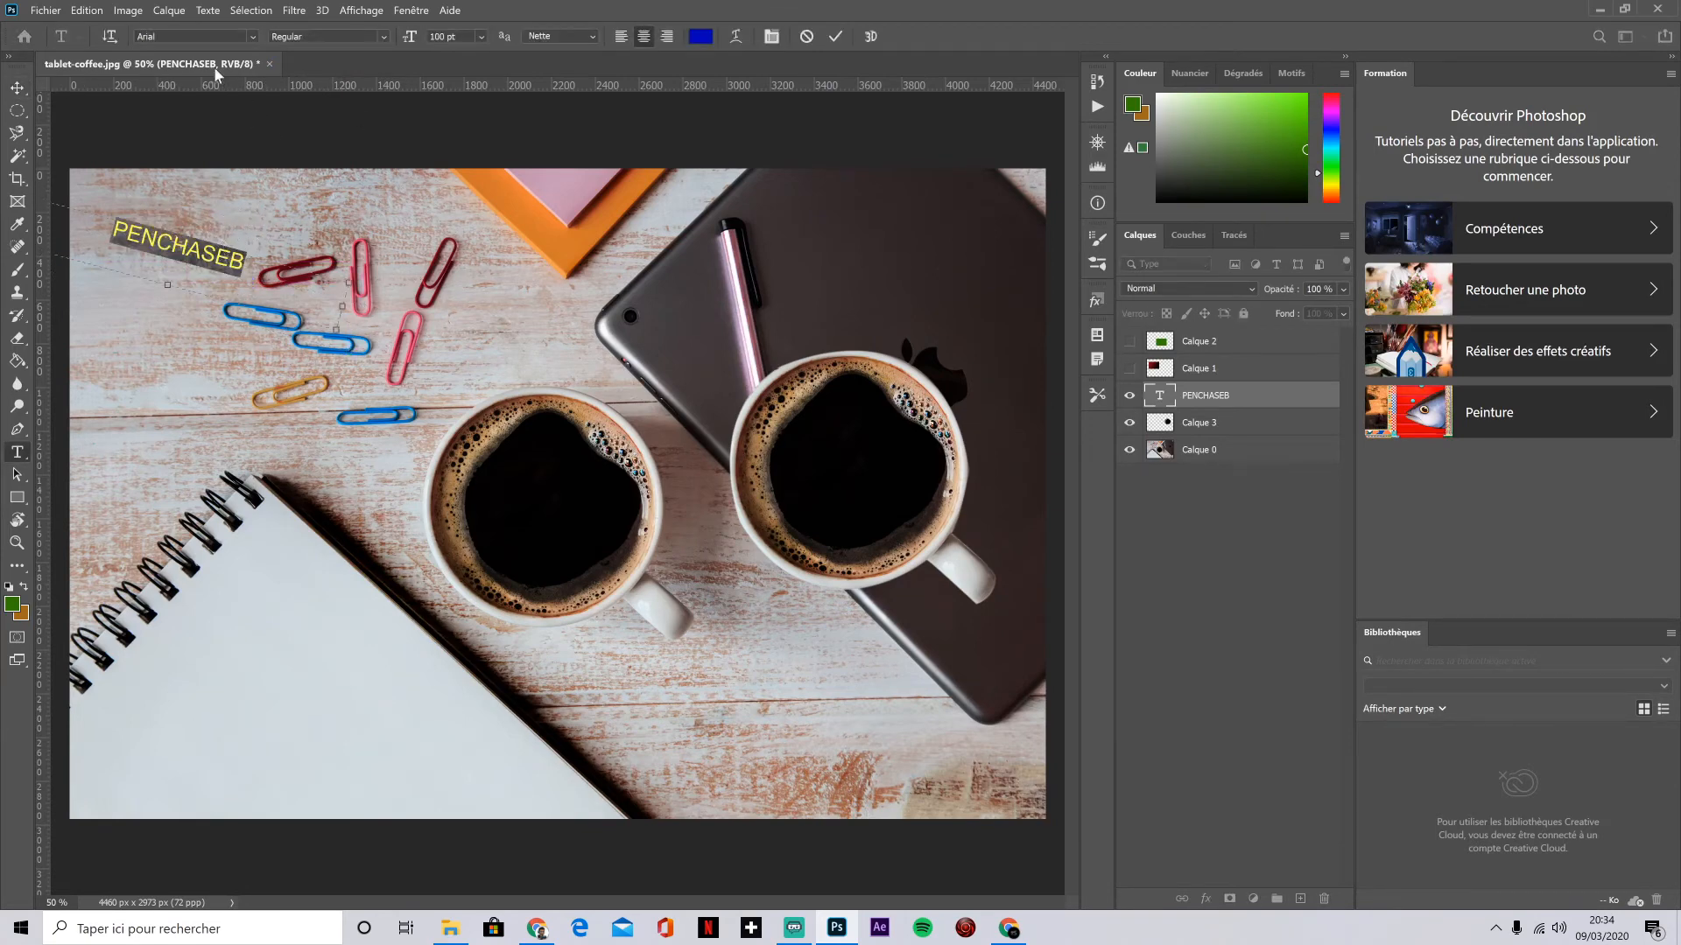
pyautogui.click(252, 38)
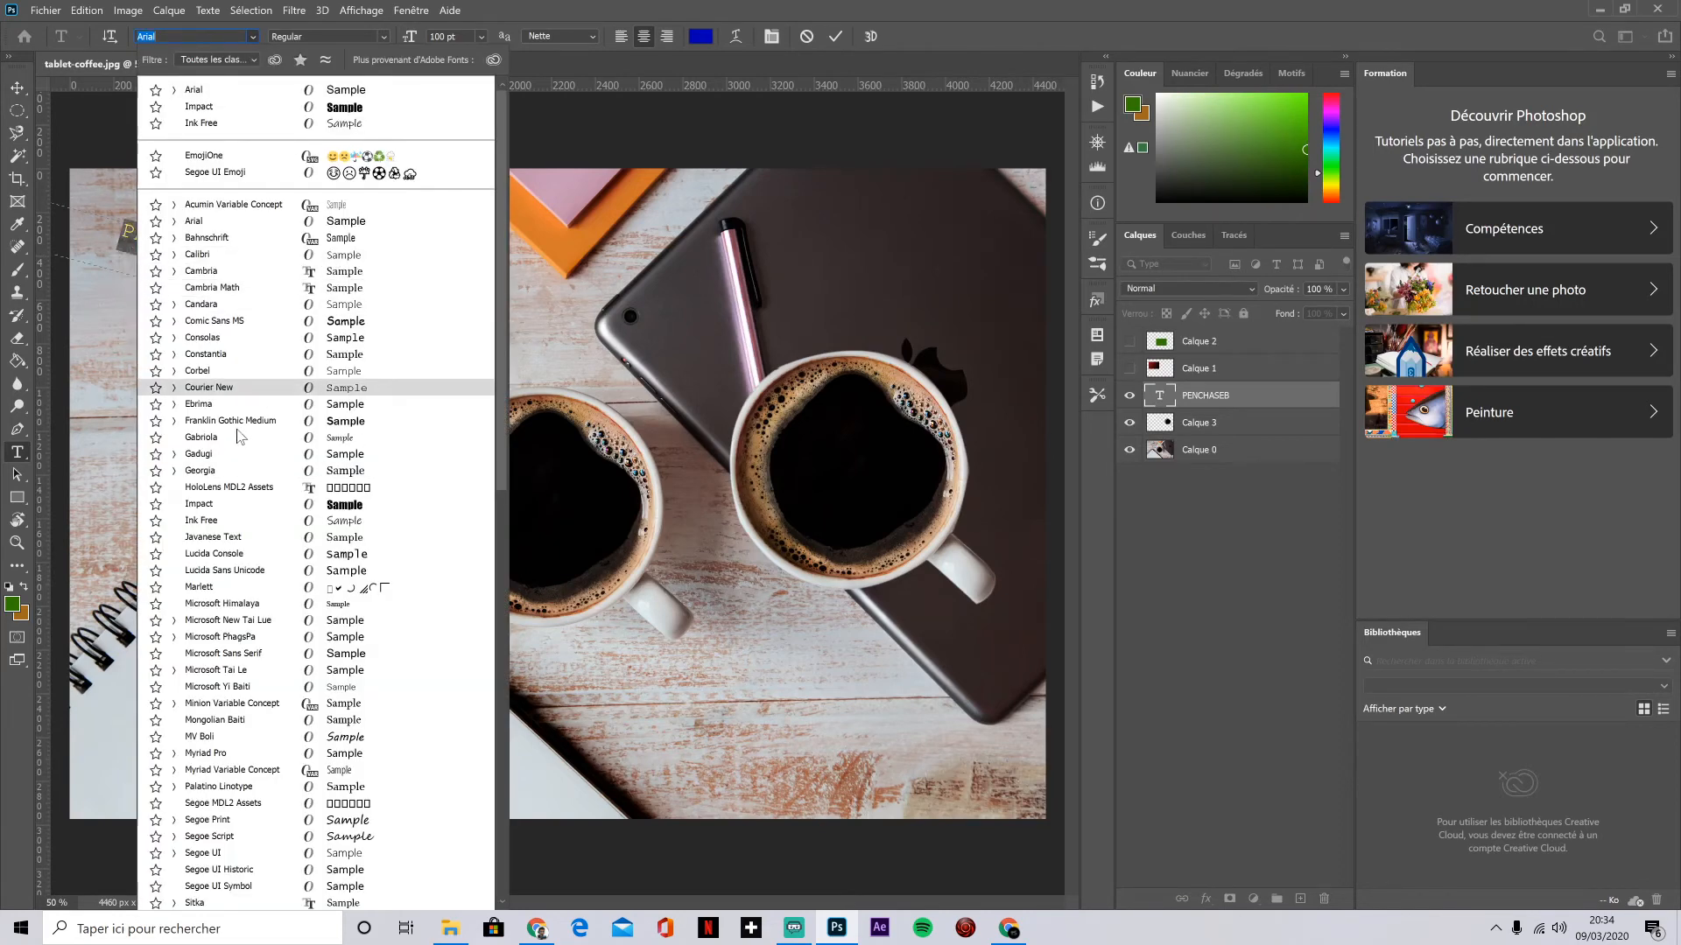
pyautogui.click(580, 7)
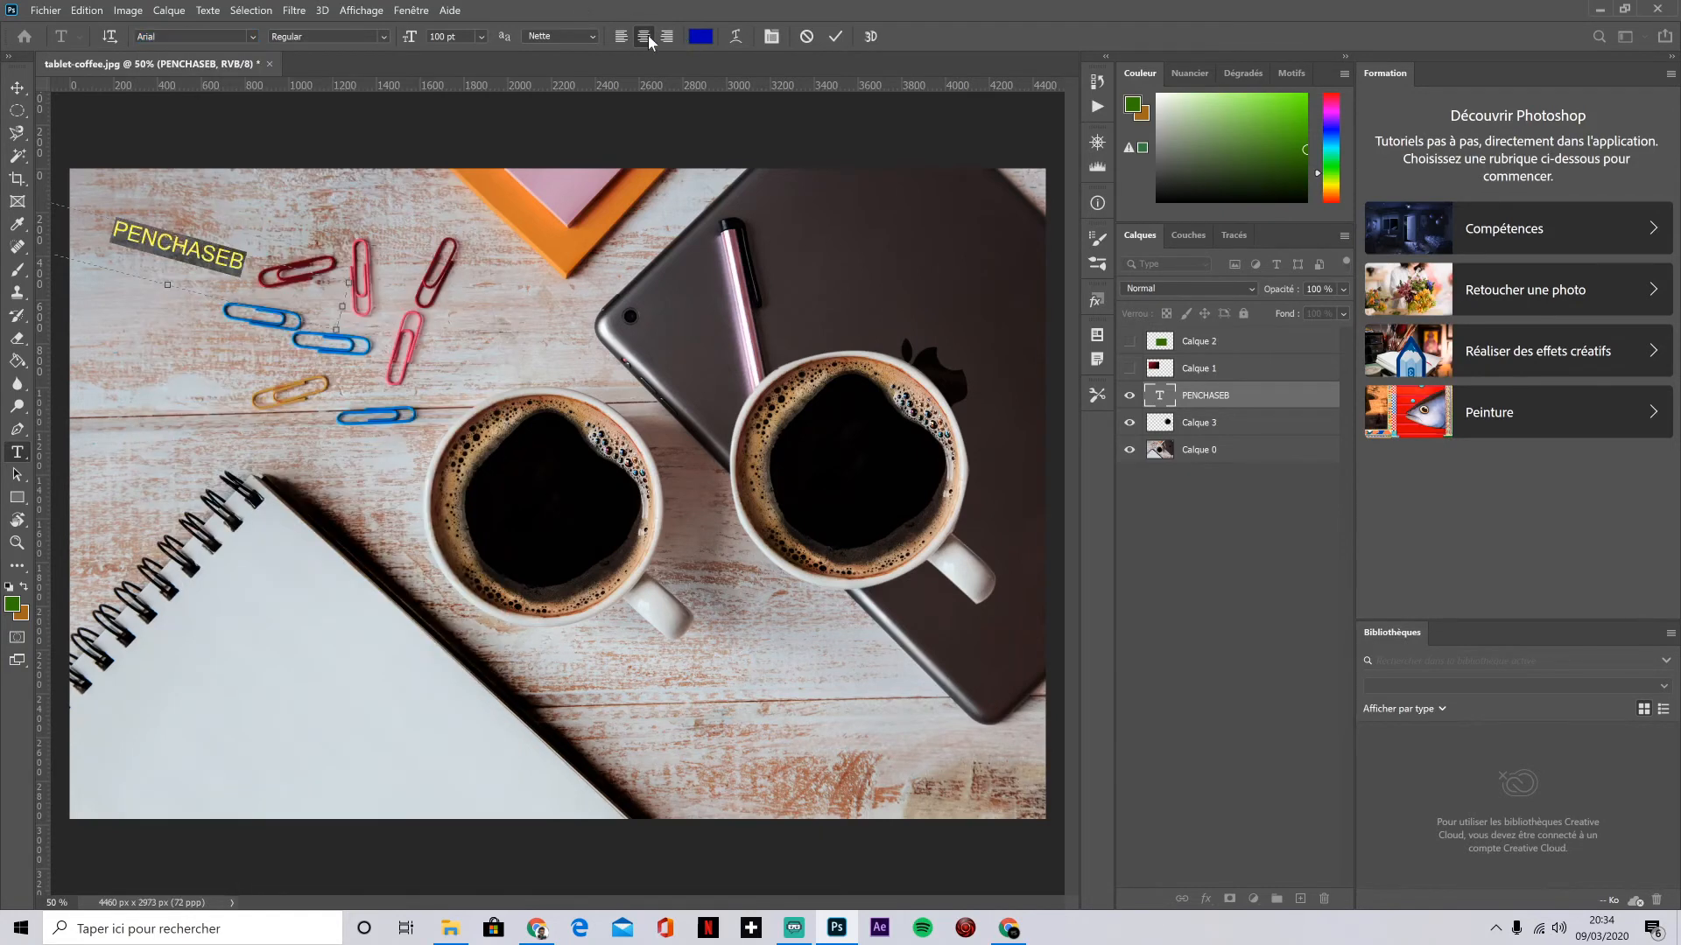
# Step: Try the centre and right alignments on the PENCHASEB text, set it to left alignment and reposition it just above the red paper clip
pyautogui.click(620, 38)
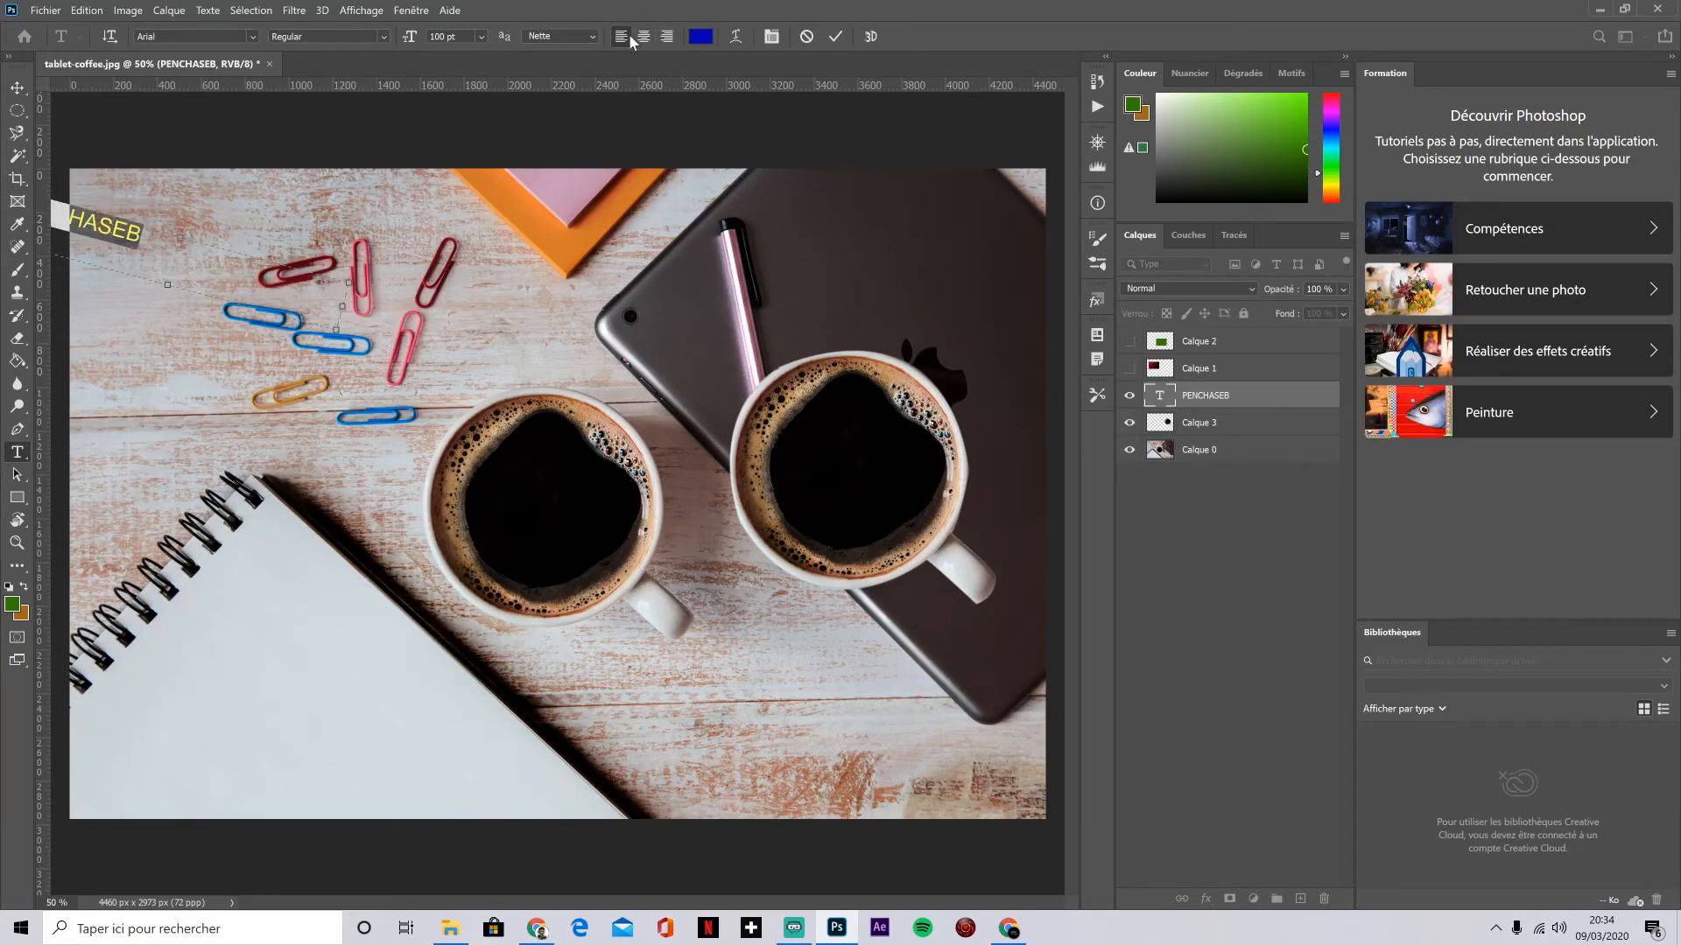
pyautogui.click(645, 38)
pyautogui.click(666, 38)
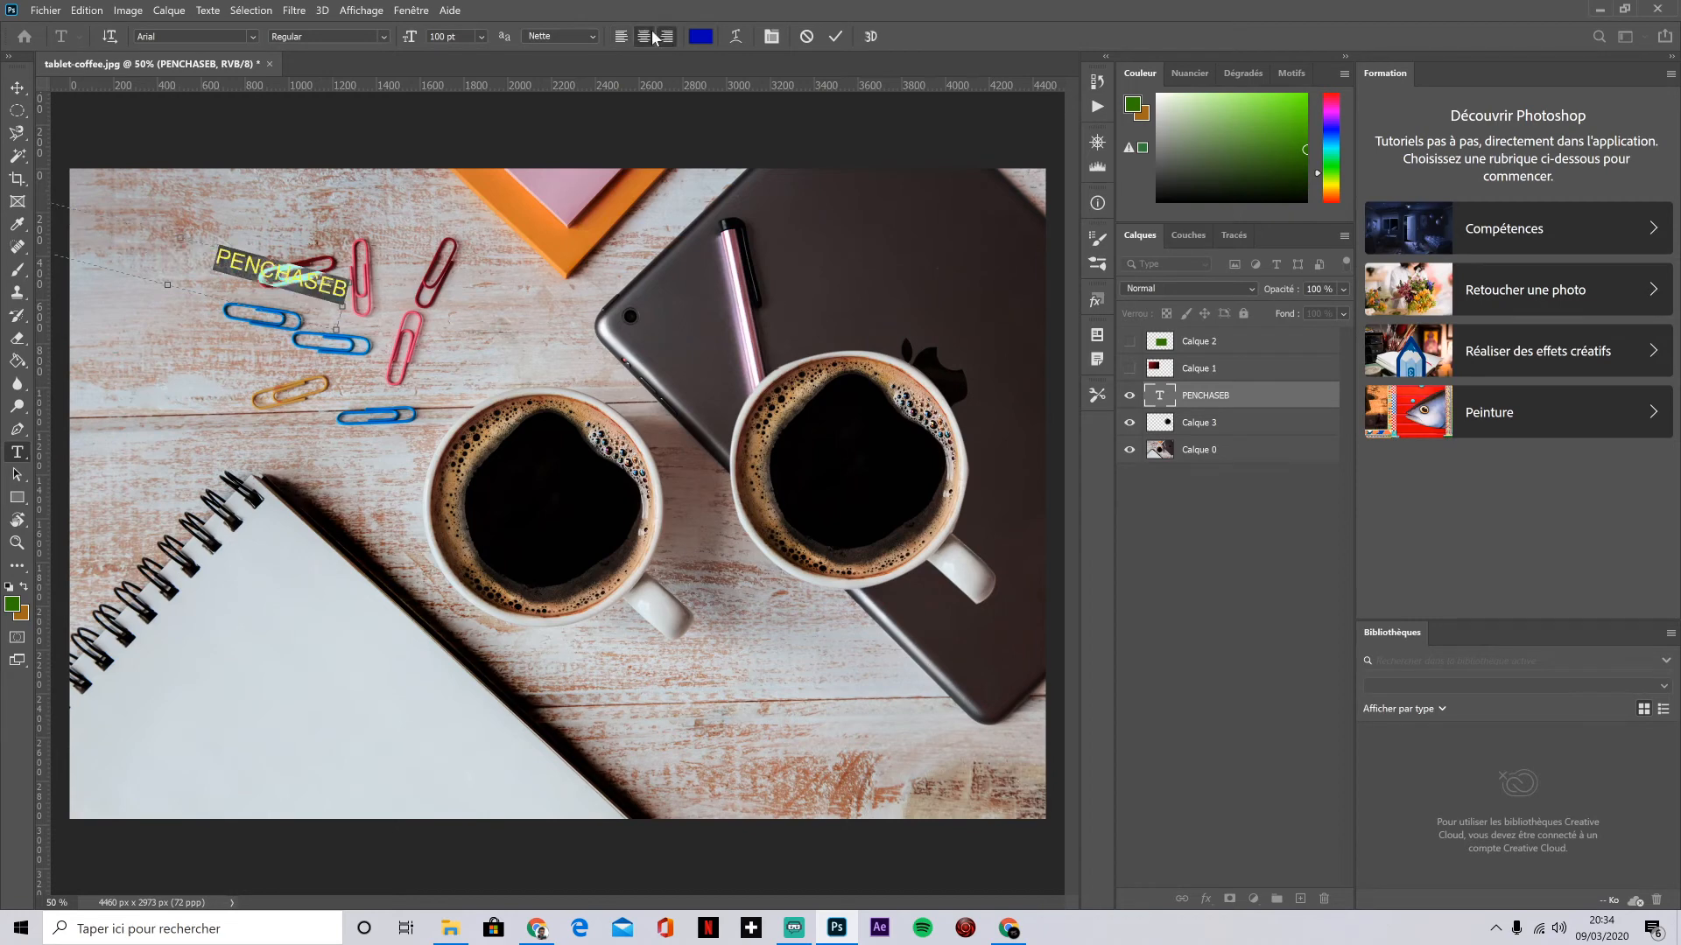
pyautogui.click(640, 38)
pyautogui.click(623, 38)
pyautogui.click(645, 37)
pyautogui.click(666, 38)
pyautogui.click(623, 38)
pyautogui.click(16, 88)
pyautogui.moveTo(116, 235); pyautogui.dragTo(267, 245)
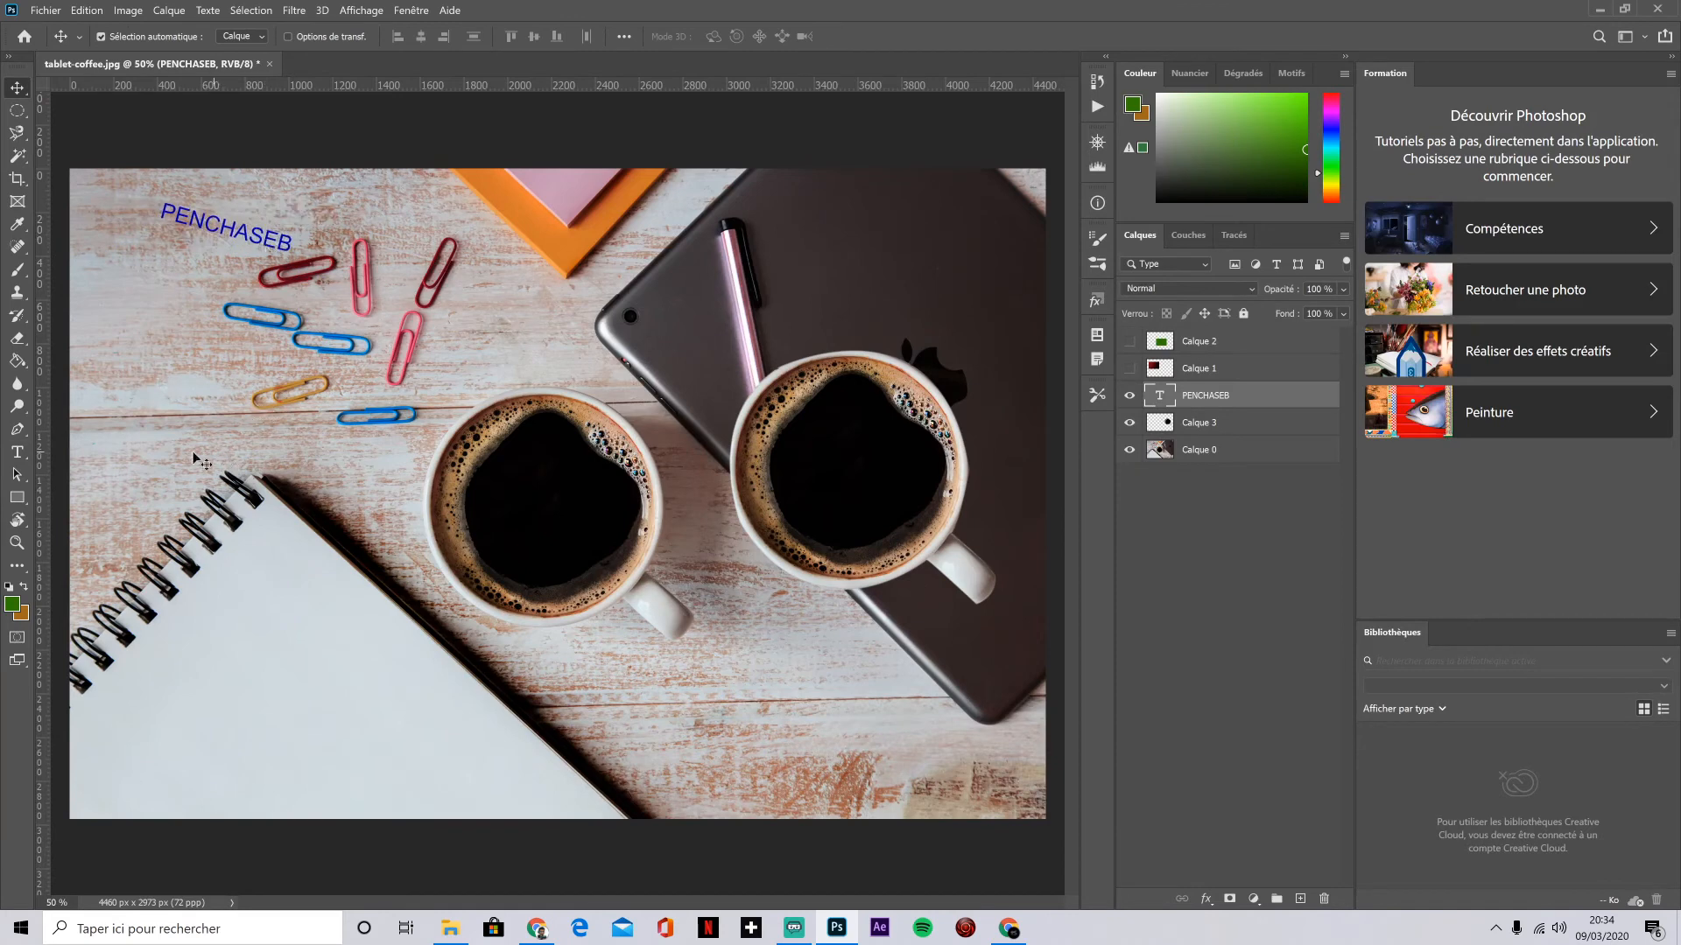
# Step: Add a vertical text reading PENCHASEB above the notepad's spiral with the Vertical Type tool
pyautogui.click(17, 452)
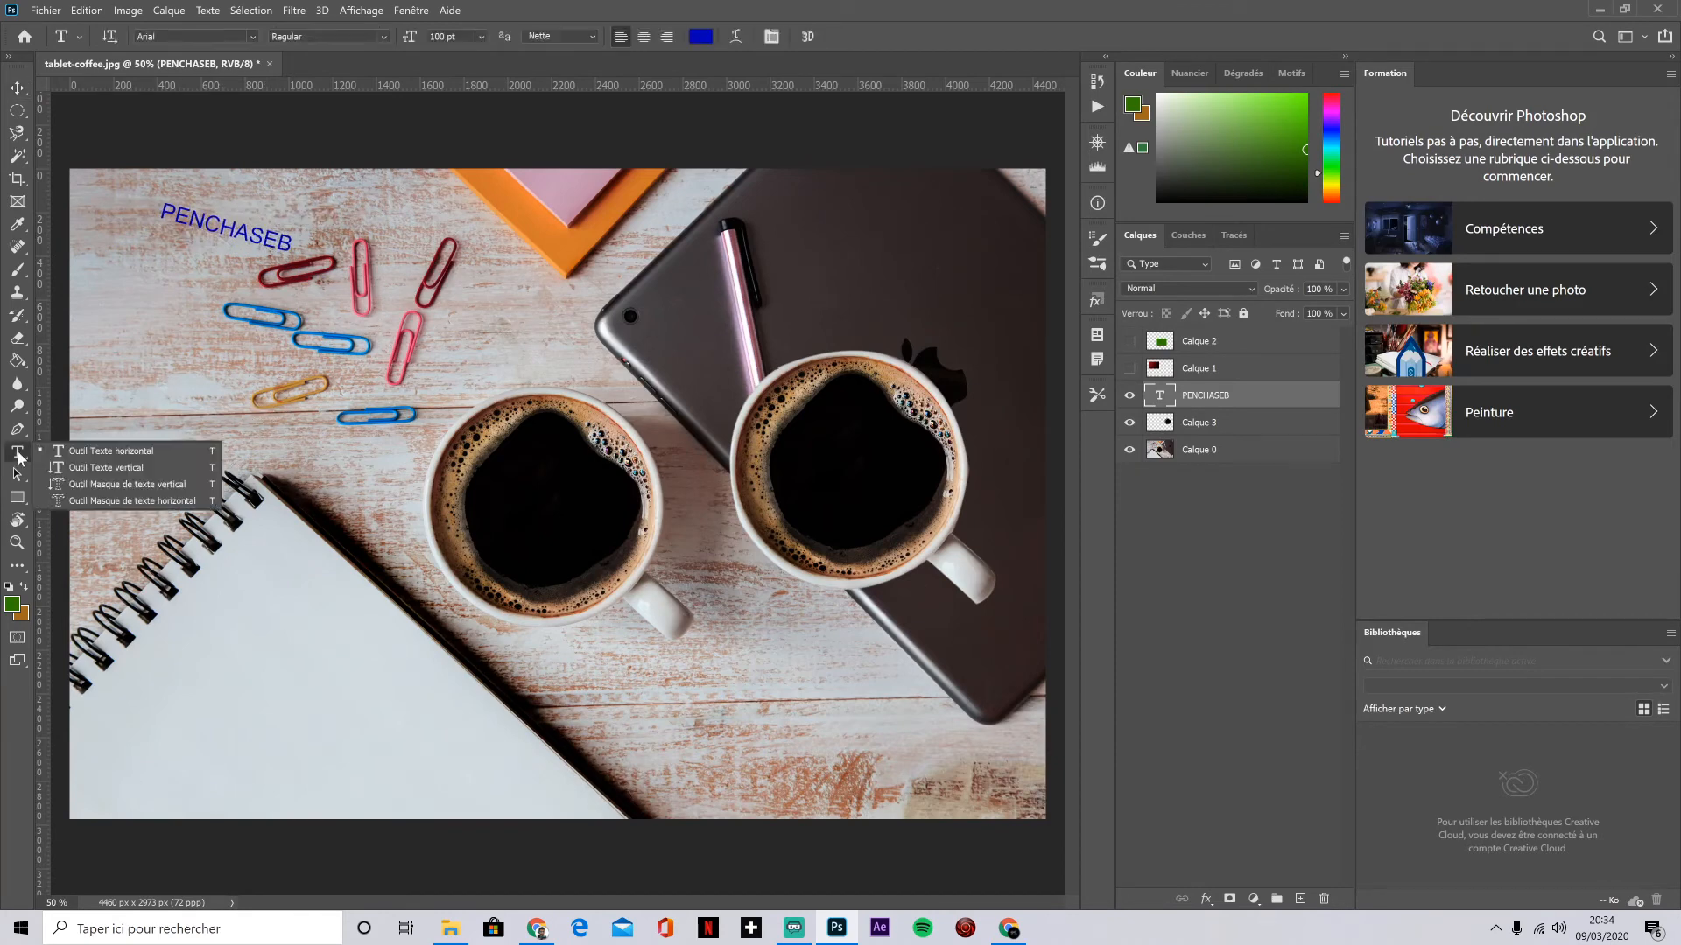
pyautogui.click(116, 467)
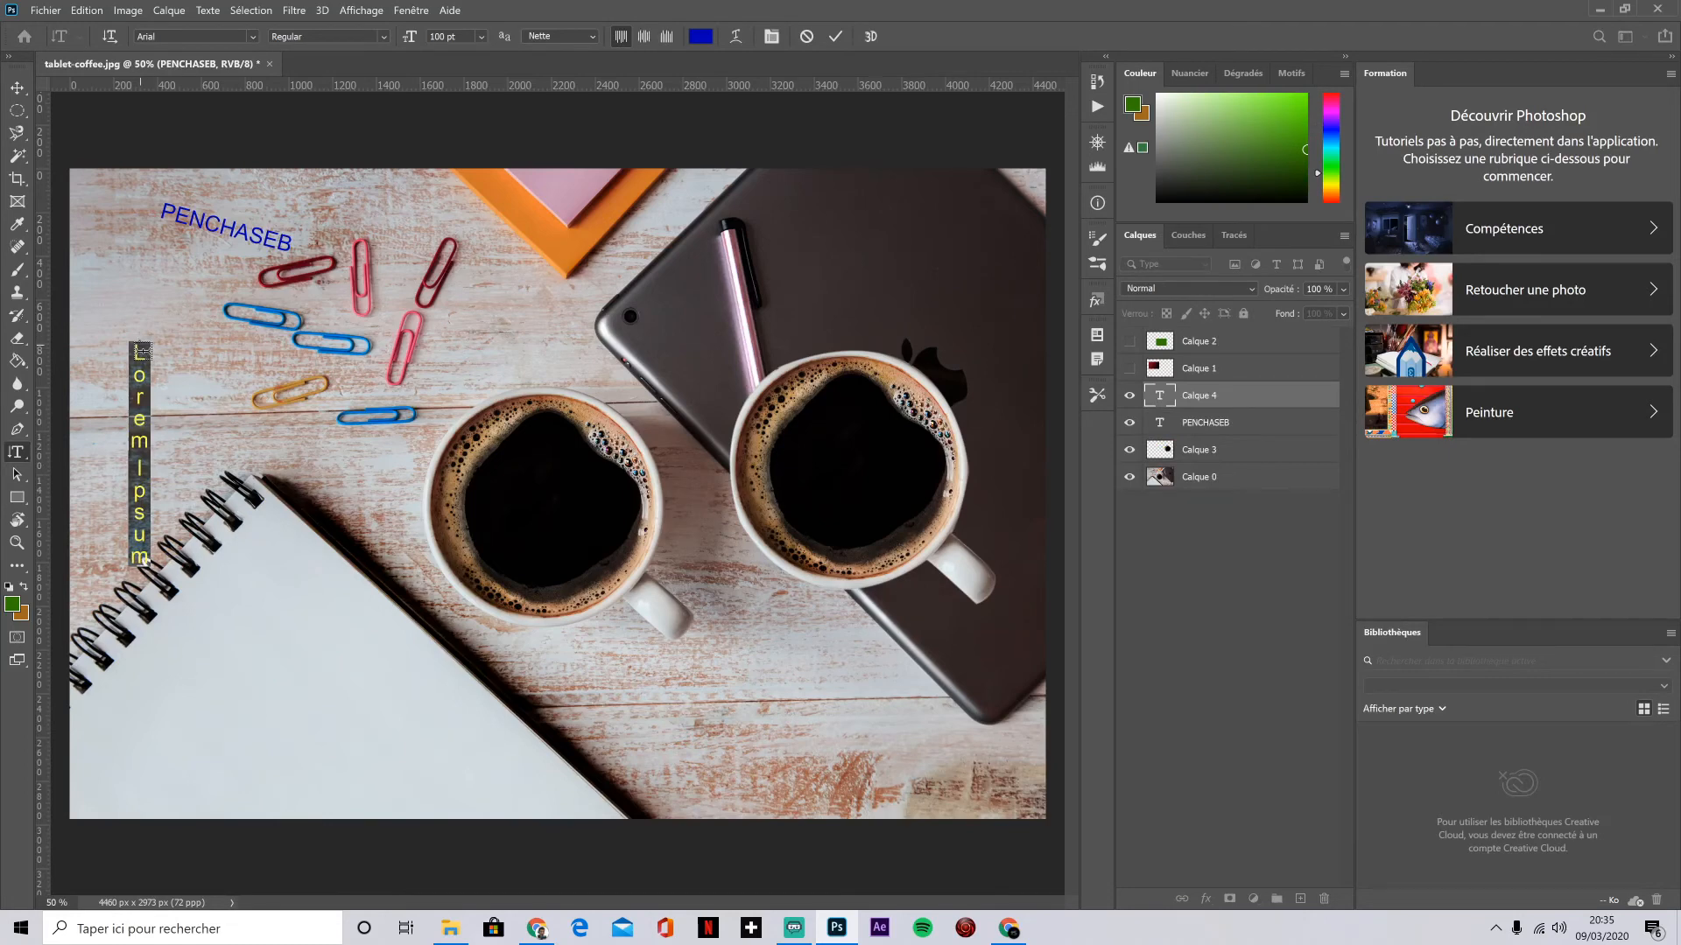
pyautogui.write('PENCHASEB')
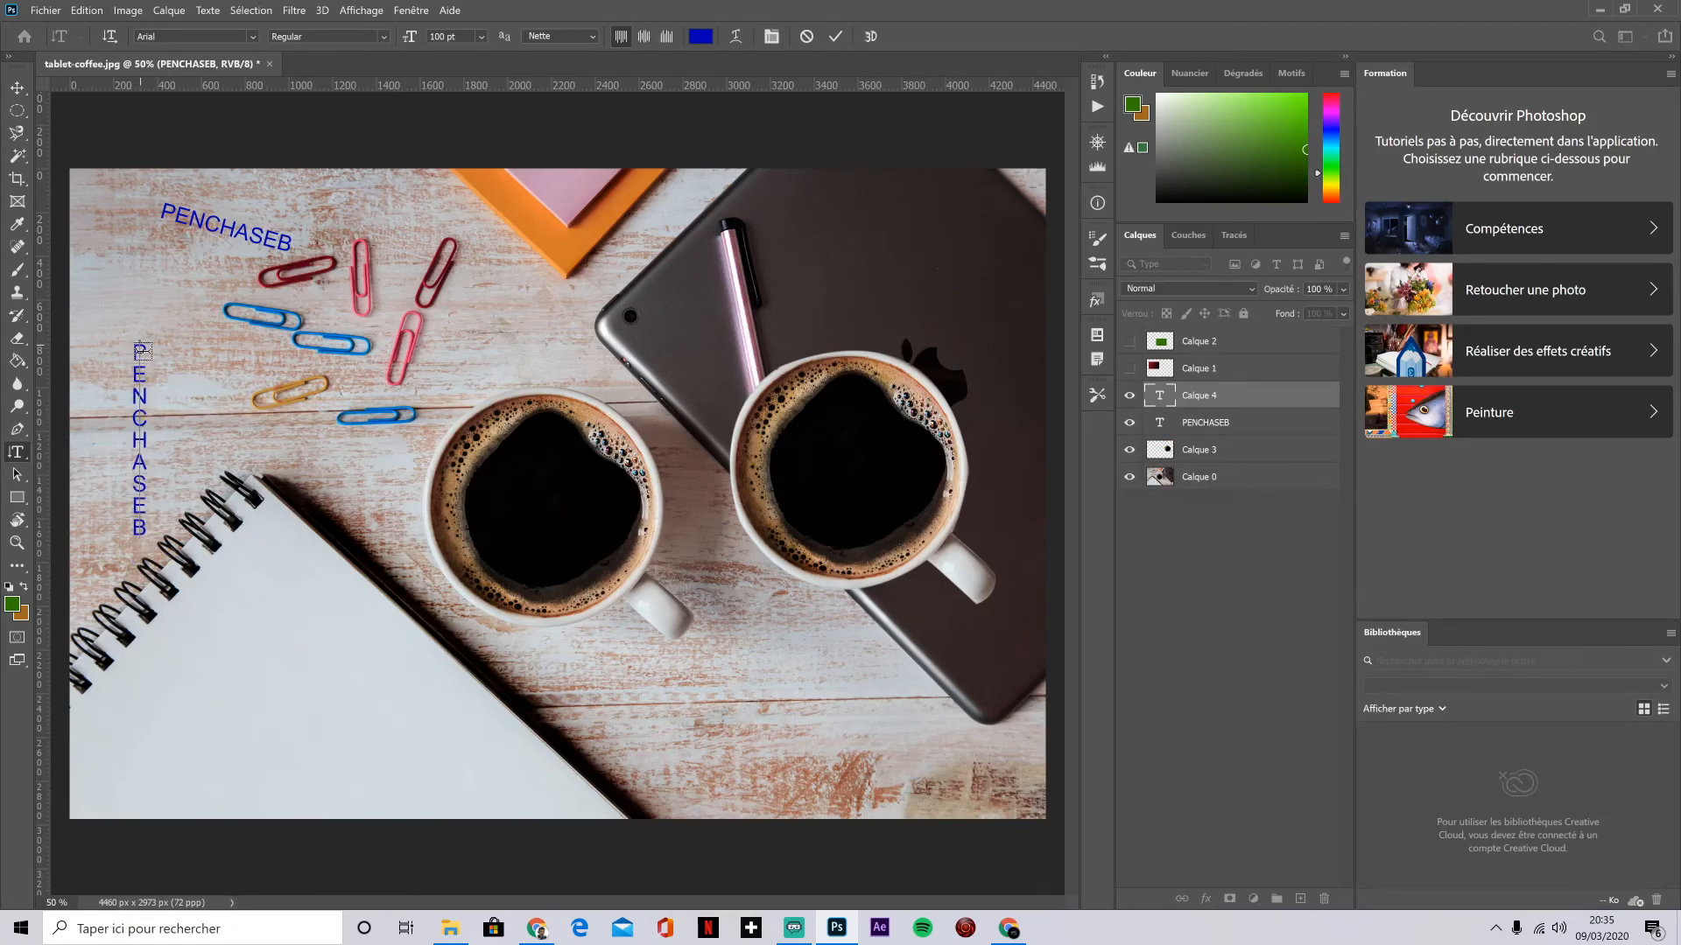
pyautogui.click(17, 87)
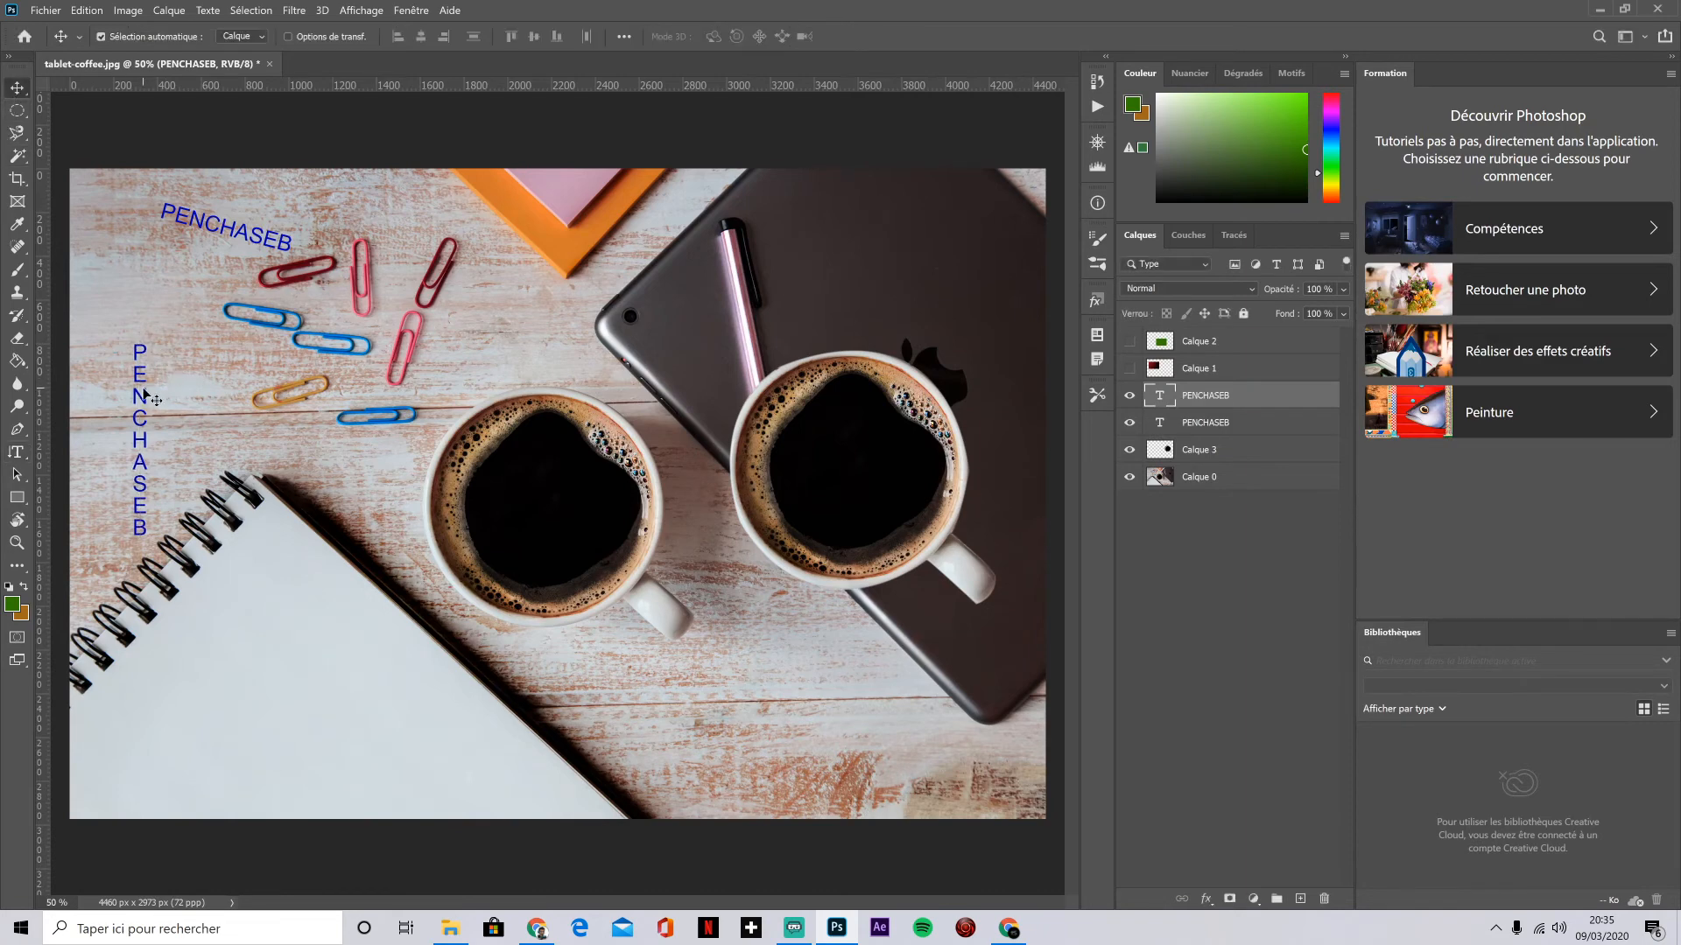
# Step: Rotate the vertical PENCHASEB text by about -26° and place it to the left of the paper clips
pyautogui.moveTo(140, 392); pyautogui.dragTo(134, 342)
pyautogui.hotkey('ctrl', 't')
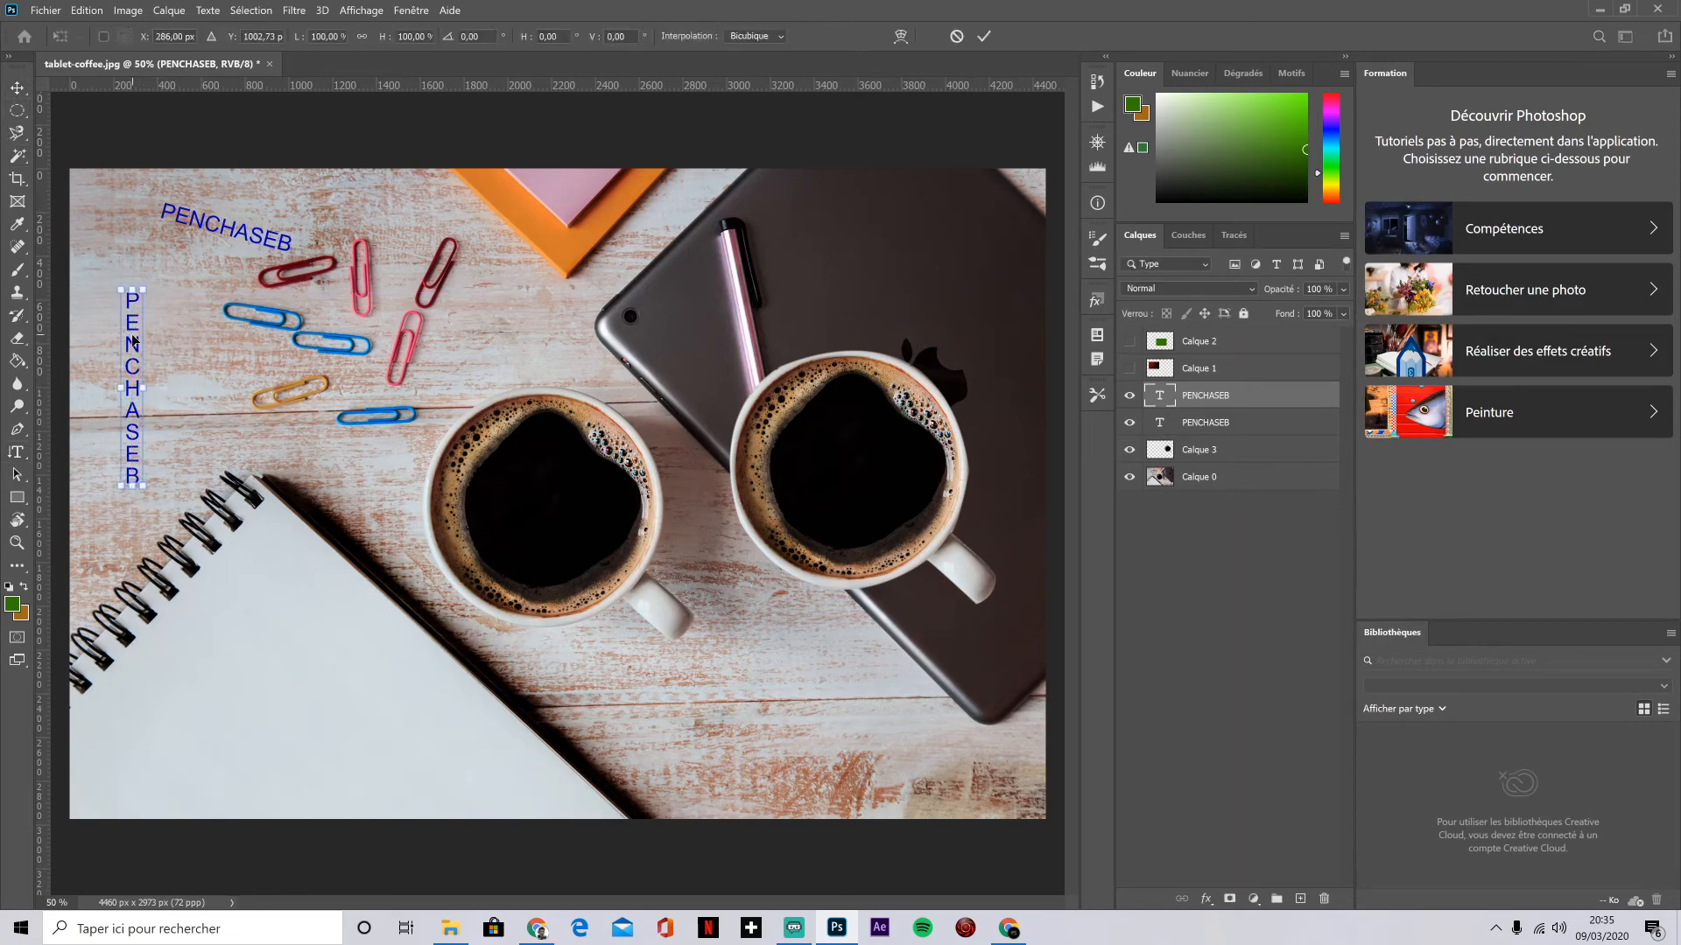
pyautogui.moveTo(173, 263); pyautogui.dragTo(114, 260)
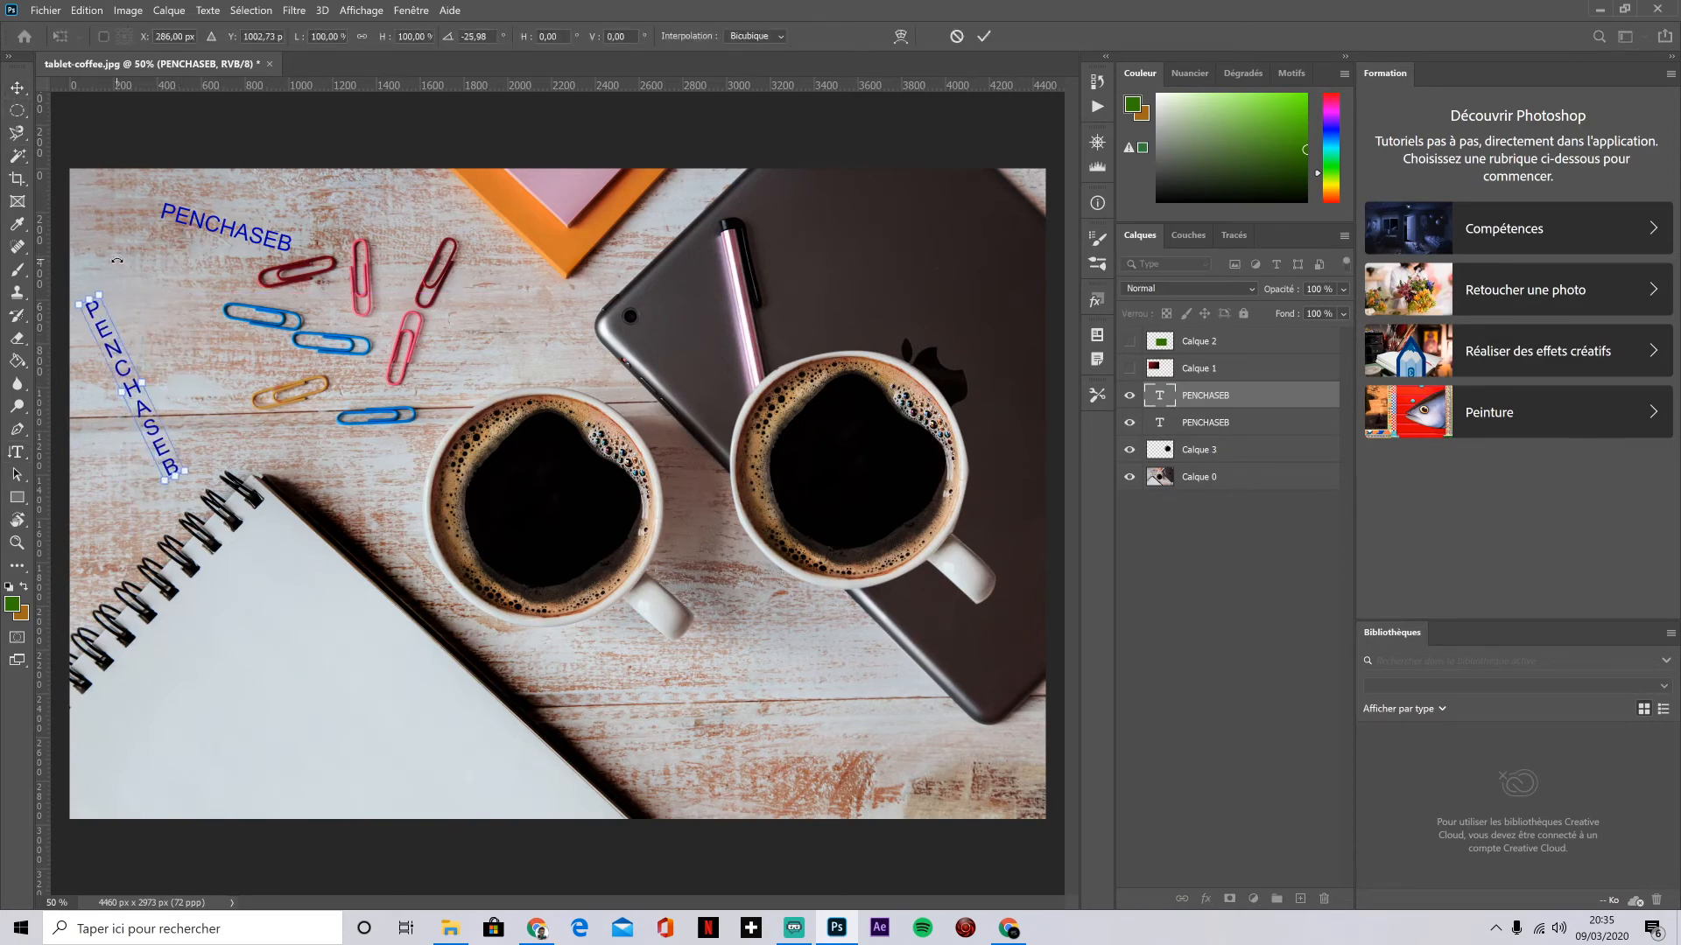
pyautogui.press('Return')
pyautogui.moveTo(145, 395); pyautogui.dragTo(166, 341)
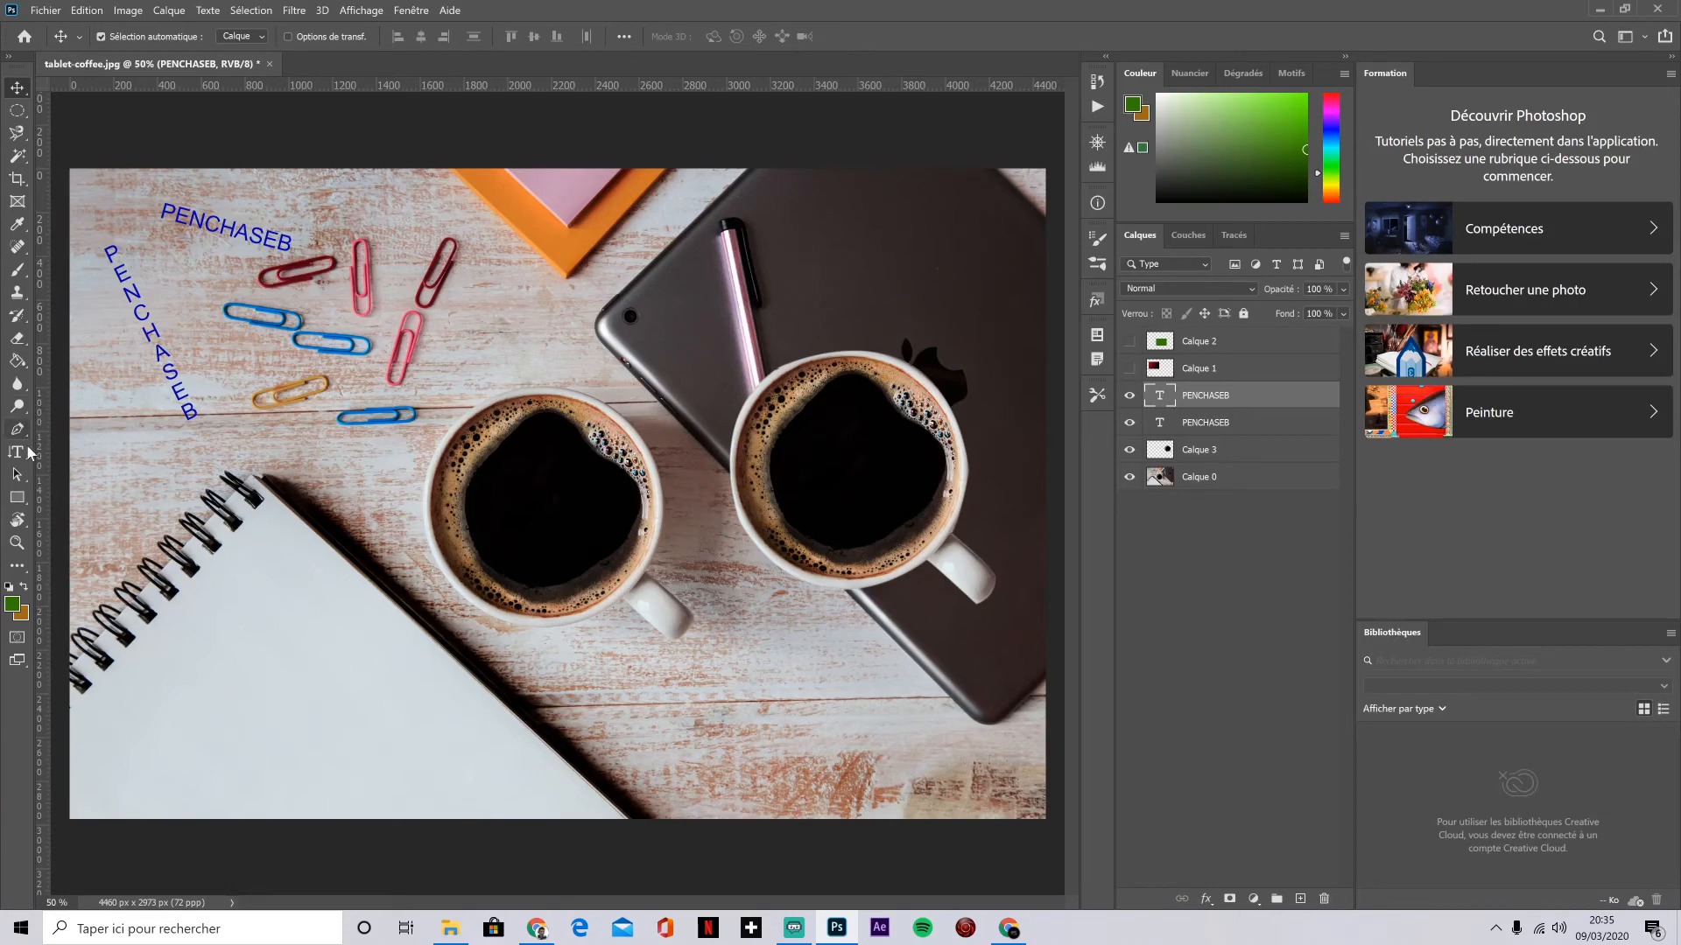
pyautogui.click(22, 479)
pyautogui.click(22, 480)
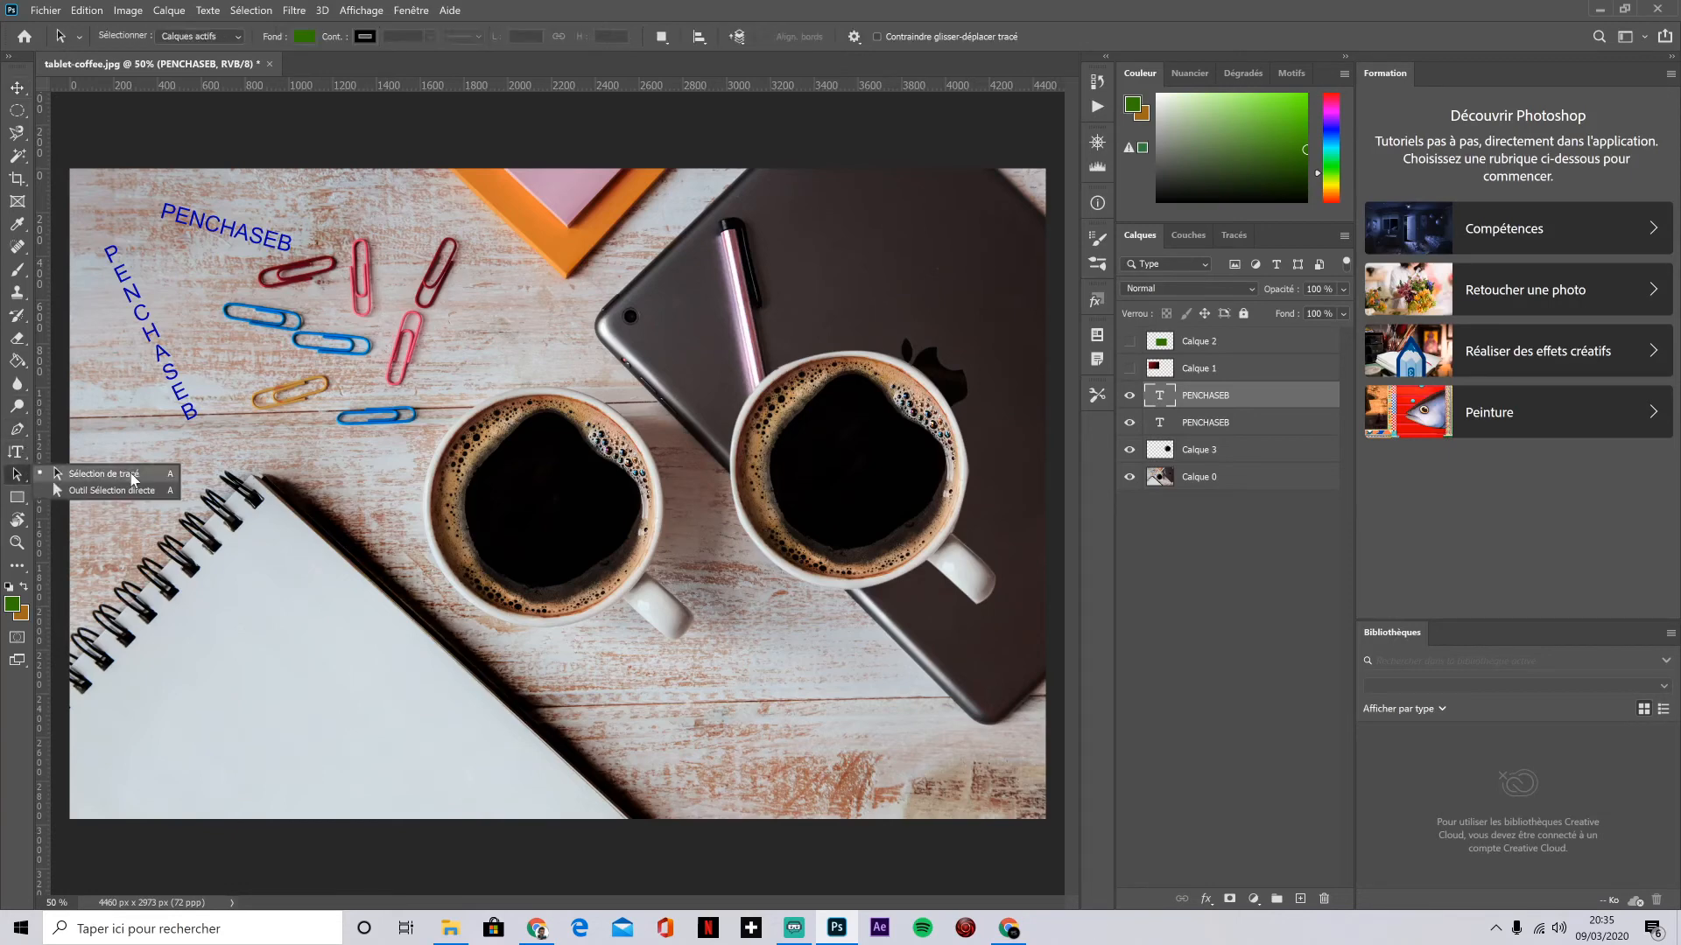
# Step: Set the foreground colour to magenta and draw a rectangle shape of about 850 × 459 px on the notepad
pyautogui.click(19, 497)
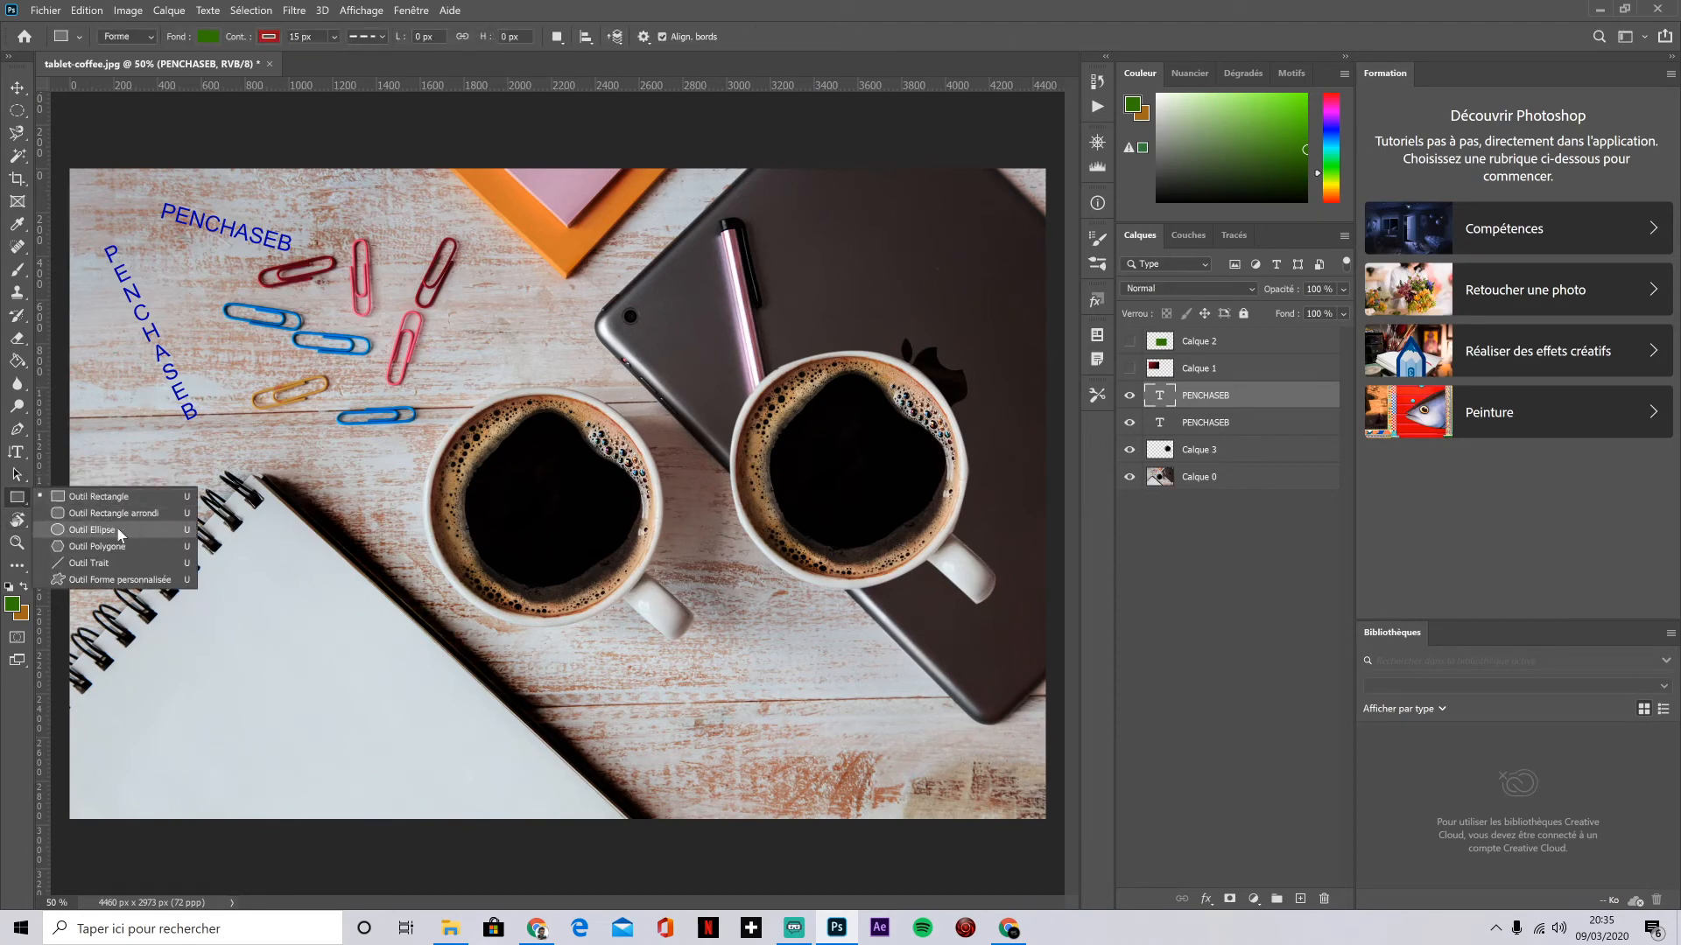
pyautogui.click(110, 495)
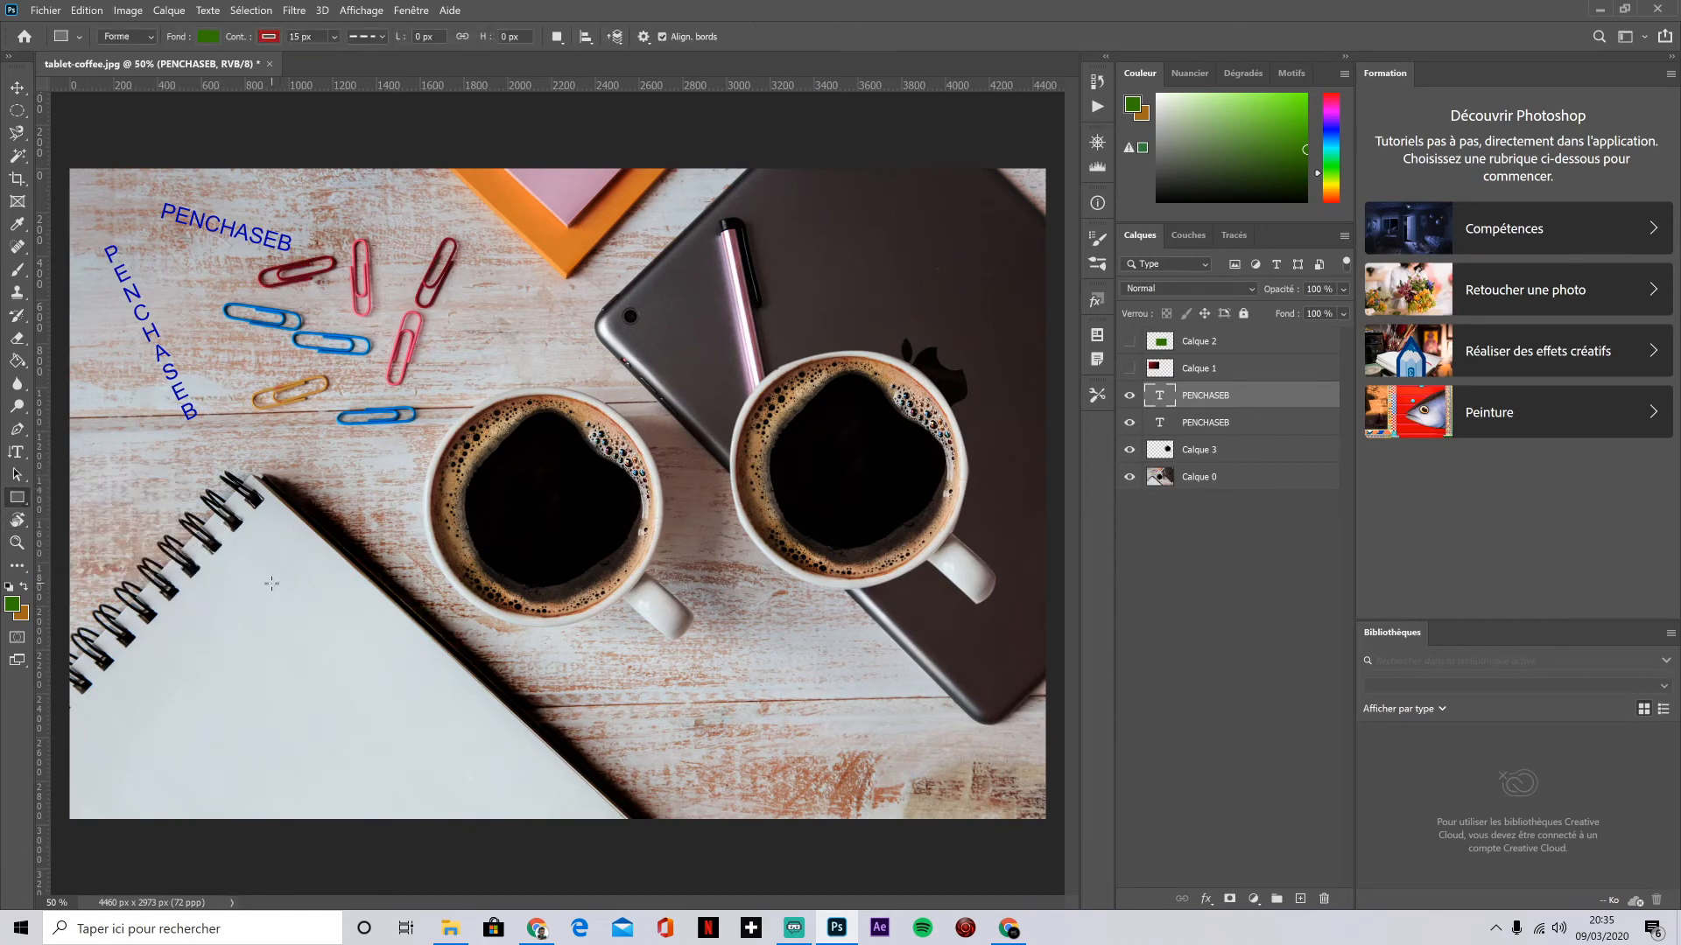
pyautogui.click(16, 605)
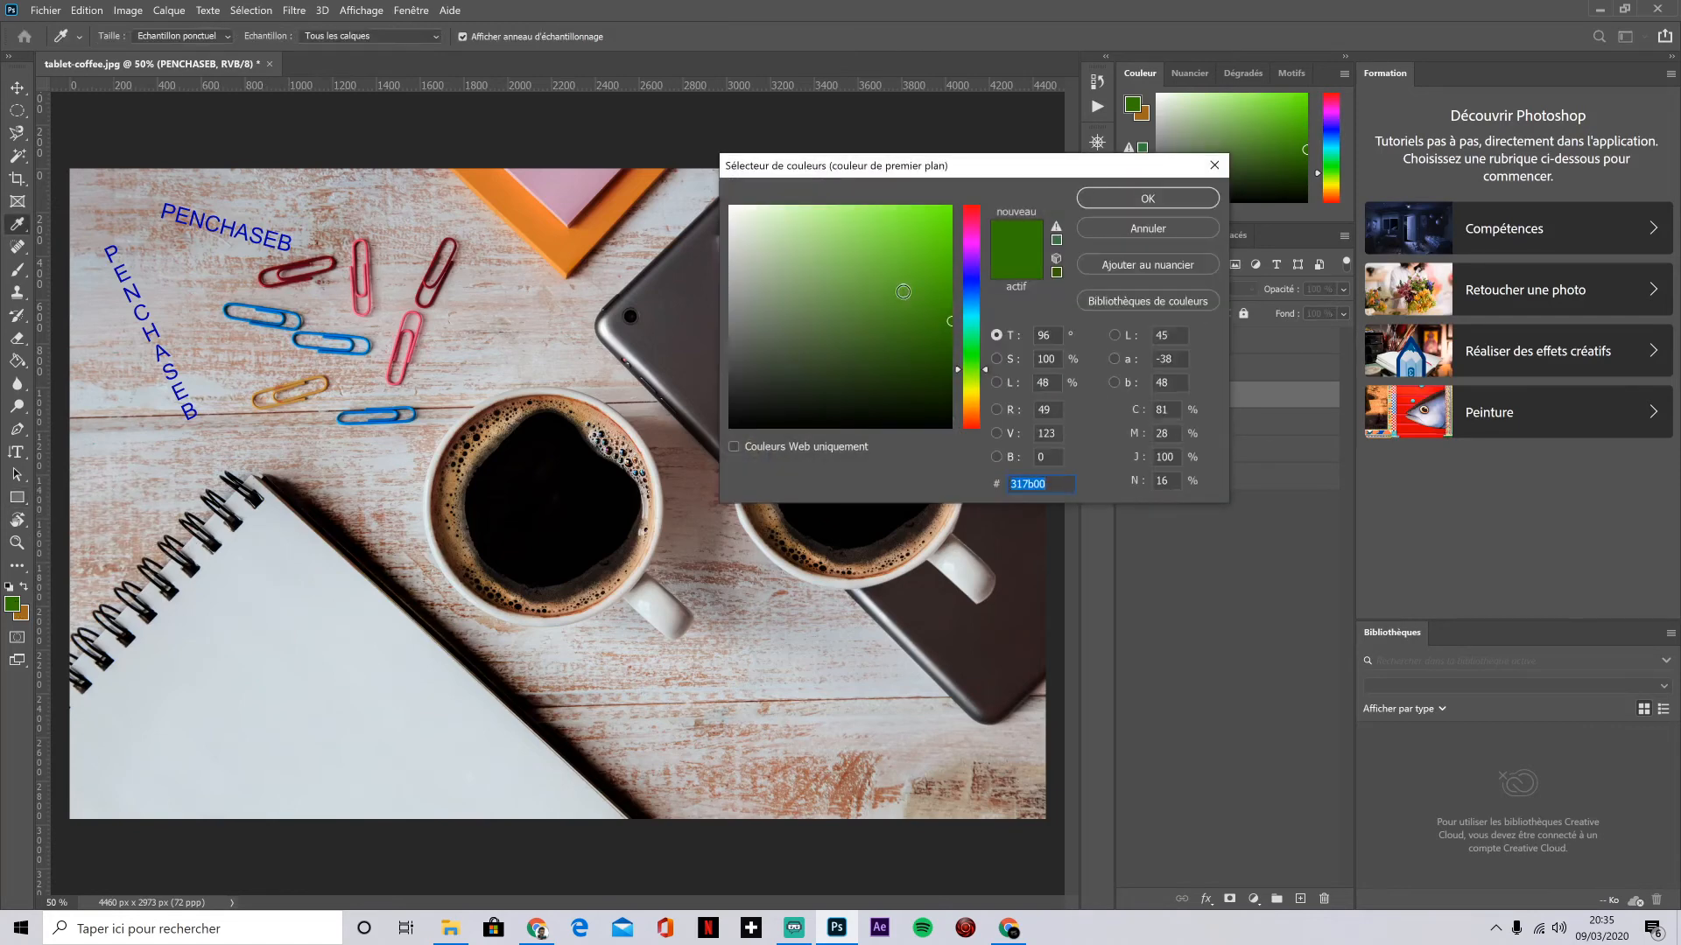
pyautogui.click(949, 226)
pyautogui.click(975, 239)
pyautogui.click(1113, 198)
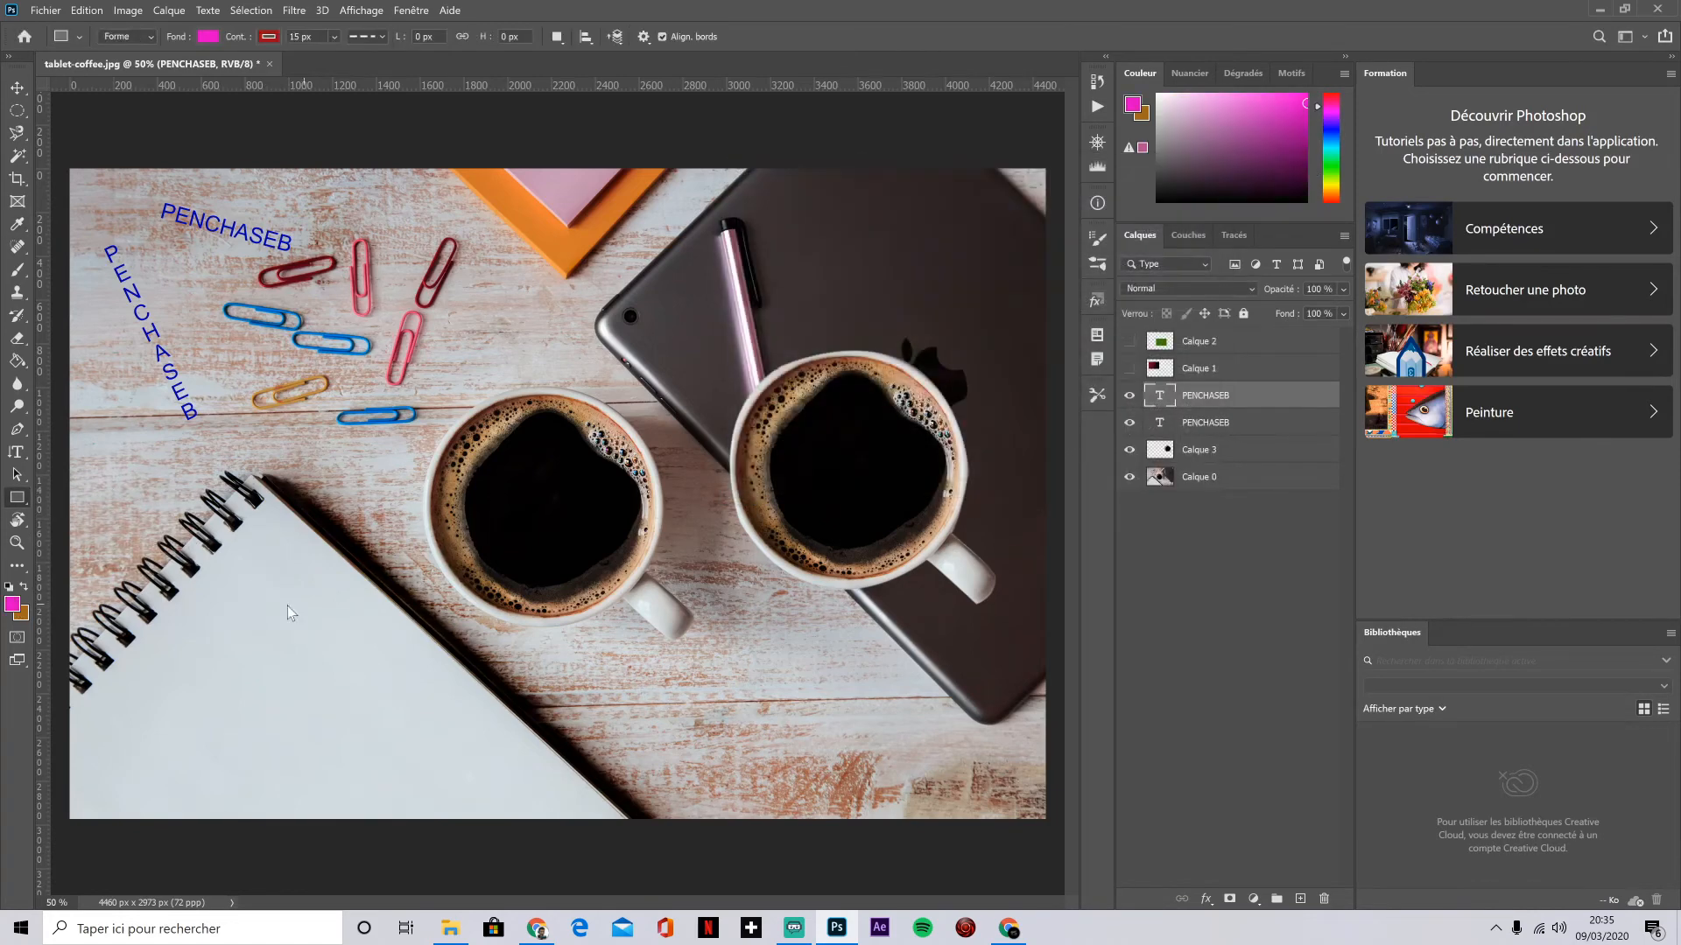
pyautogui.moveTo(271, 603); pyautogui.dragTo(452, 706)
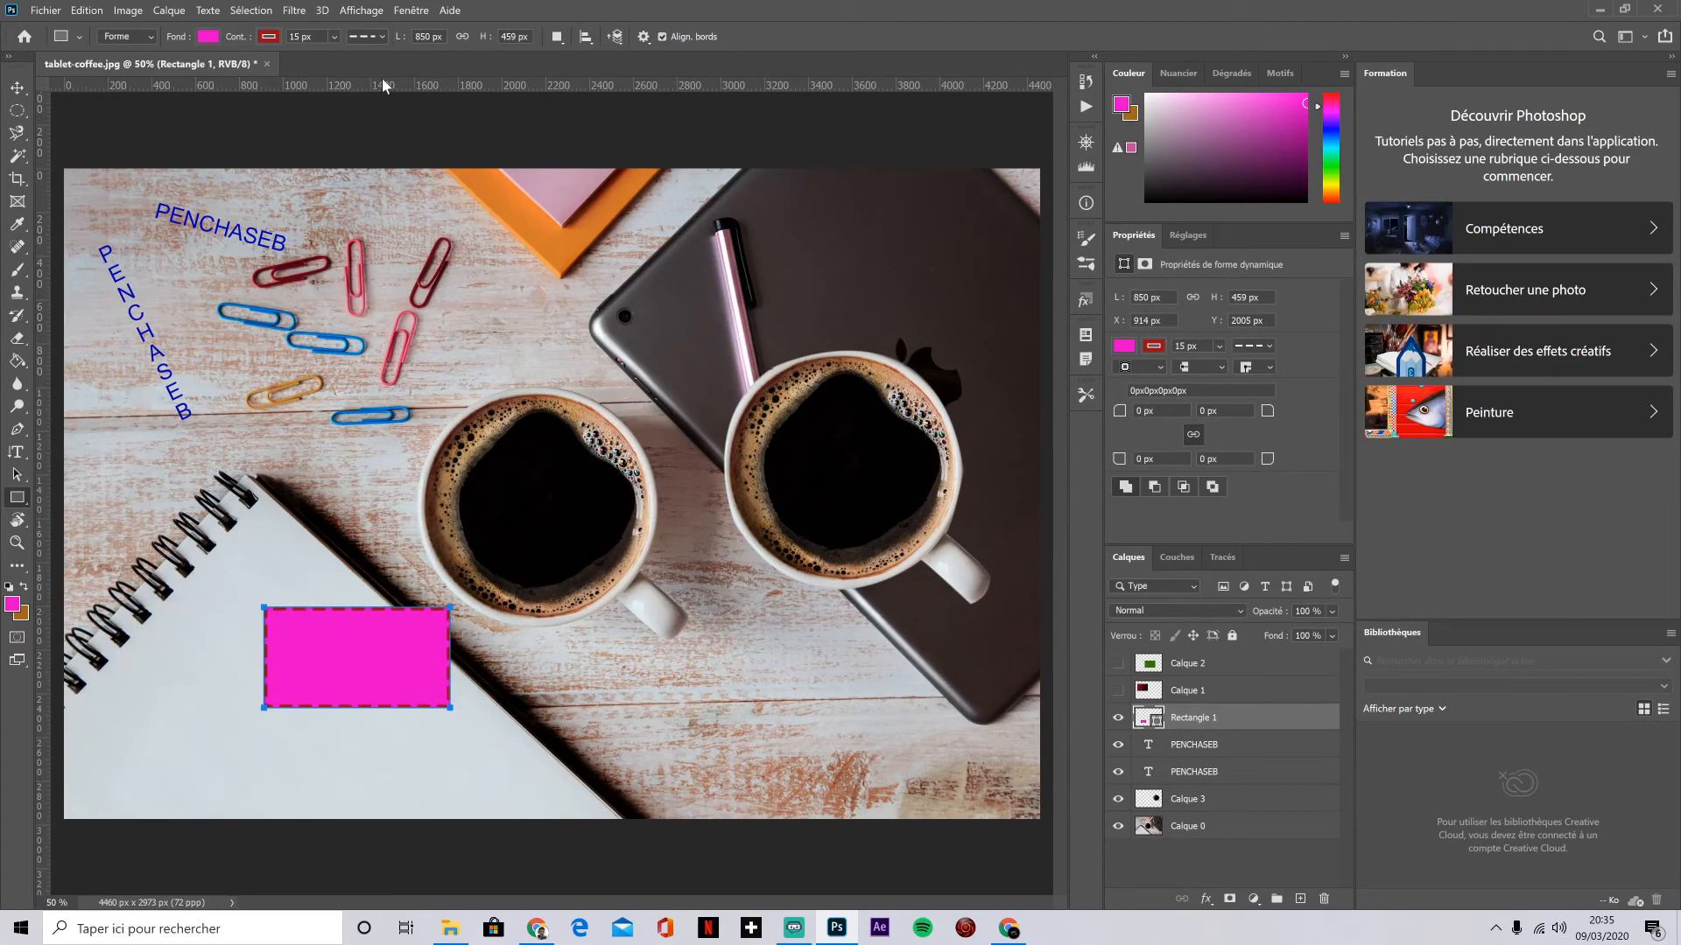
# Step: Try the dashed and dotted stroke styles on the magenta rectangle and set its outline to a solid line
pyautogui.click(373, 36)
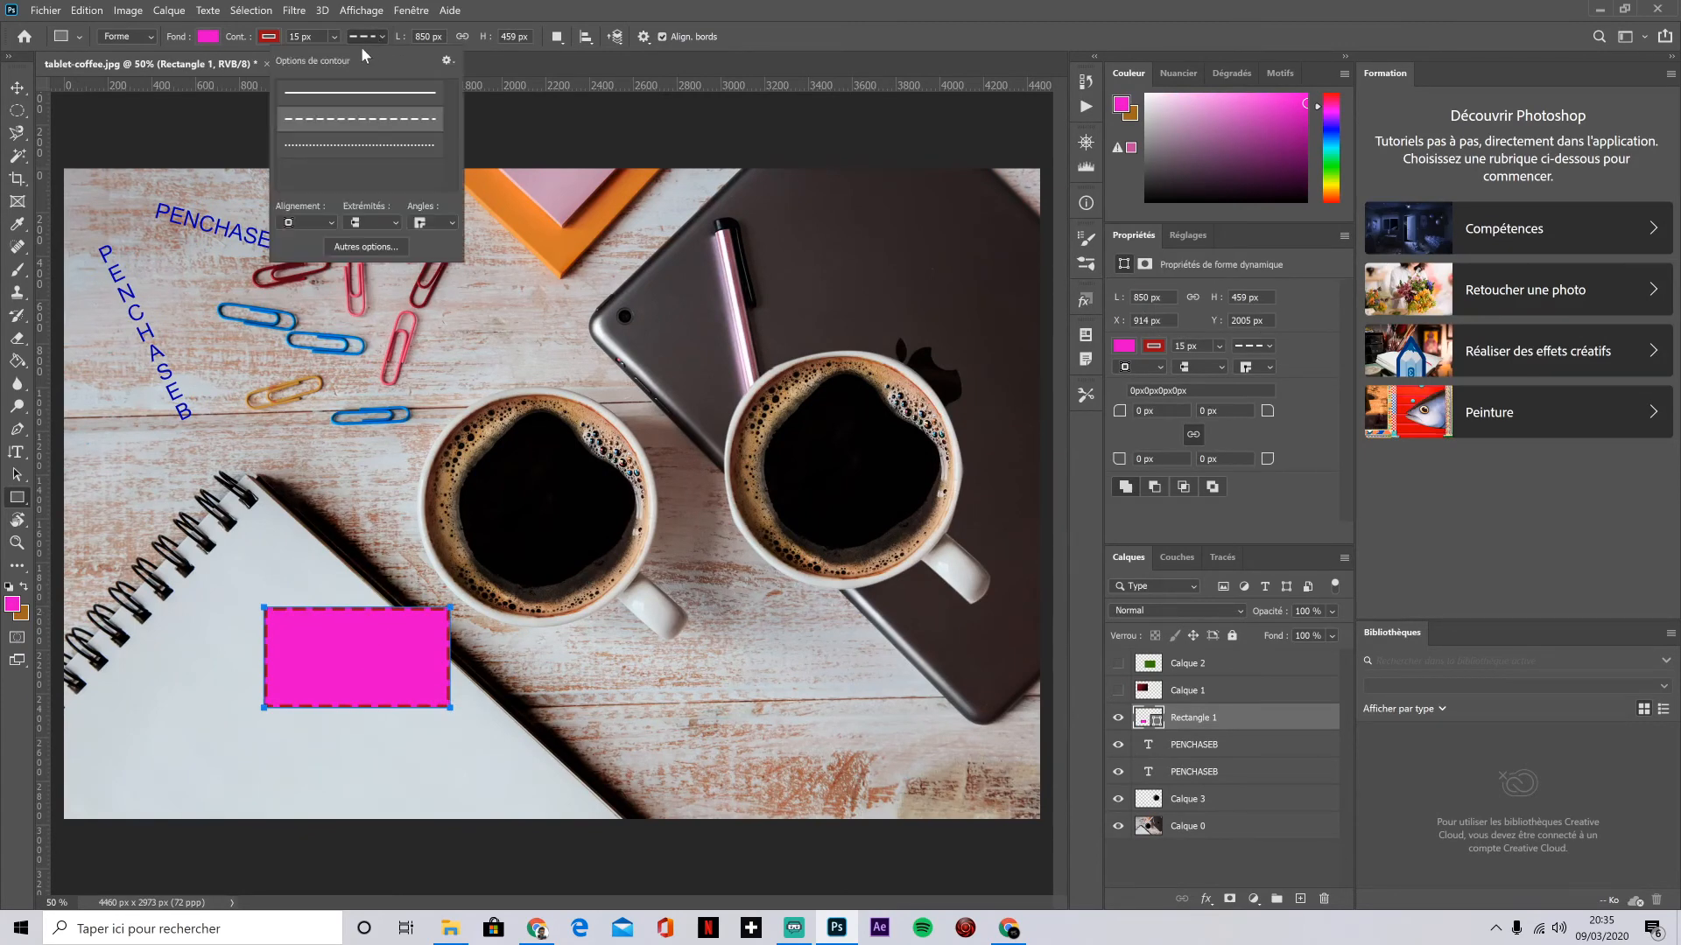
pyautogui.click(355, 95)
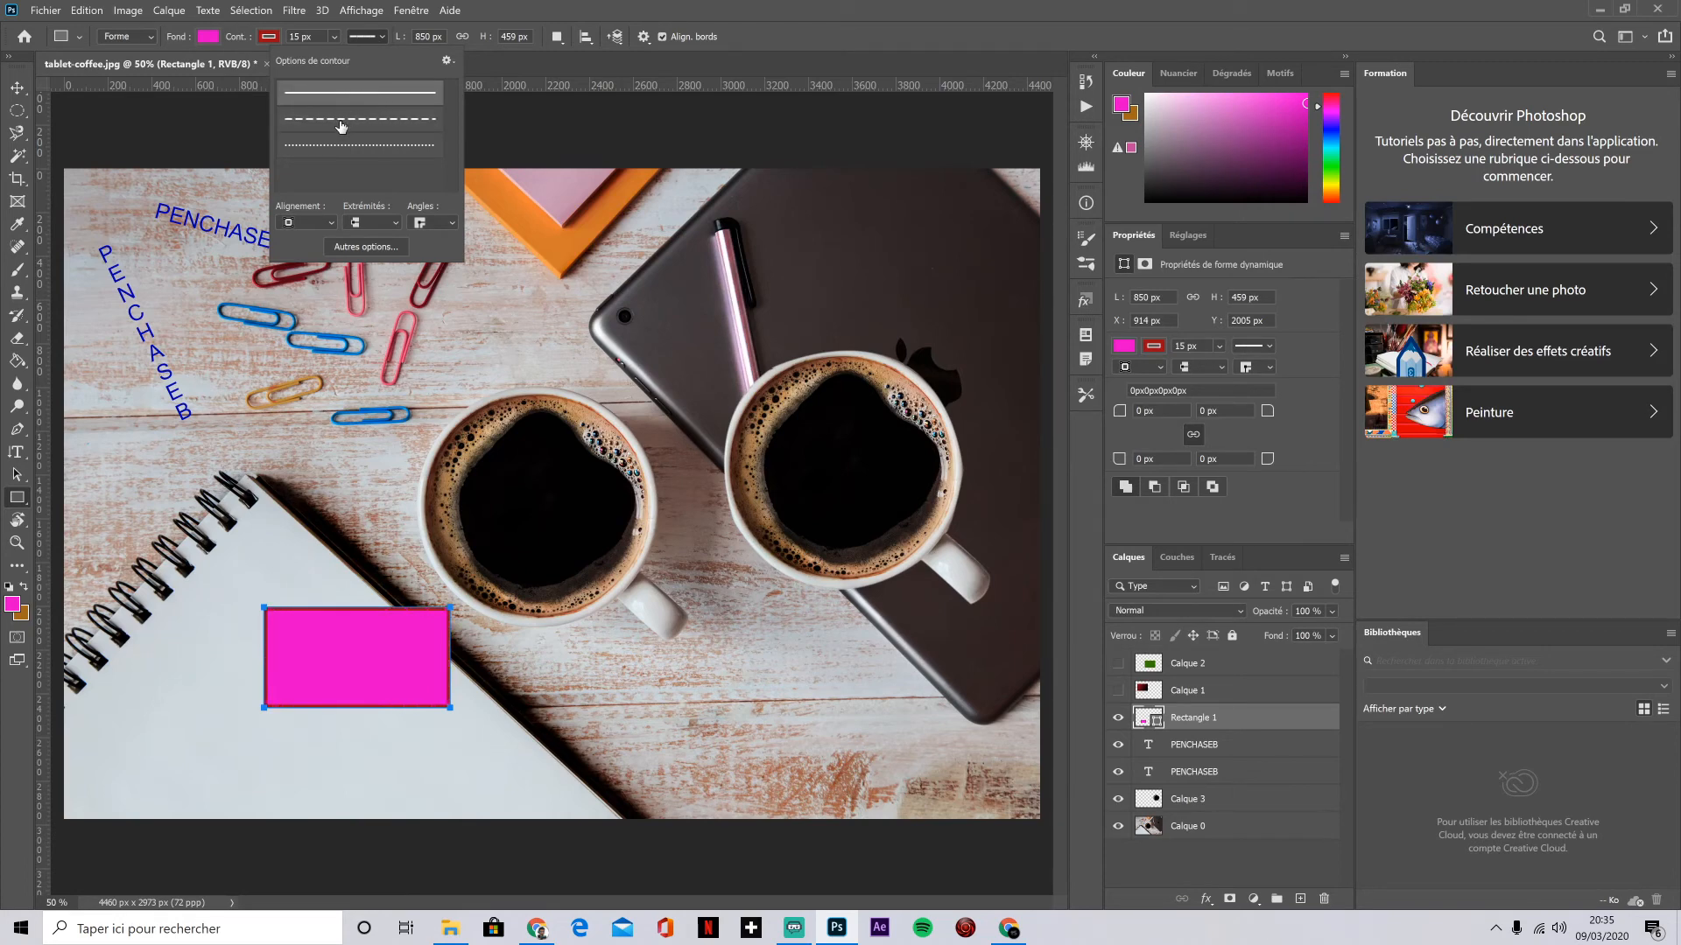
pyautogui.click(344, 121)
pyautogui.click(351, 149)
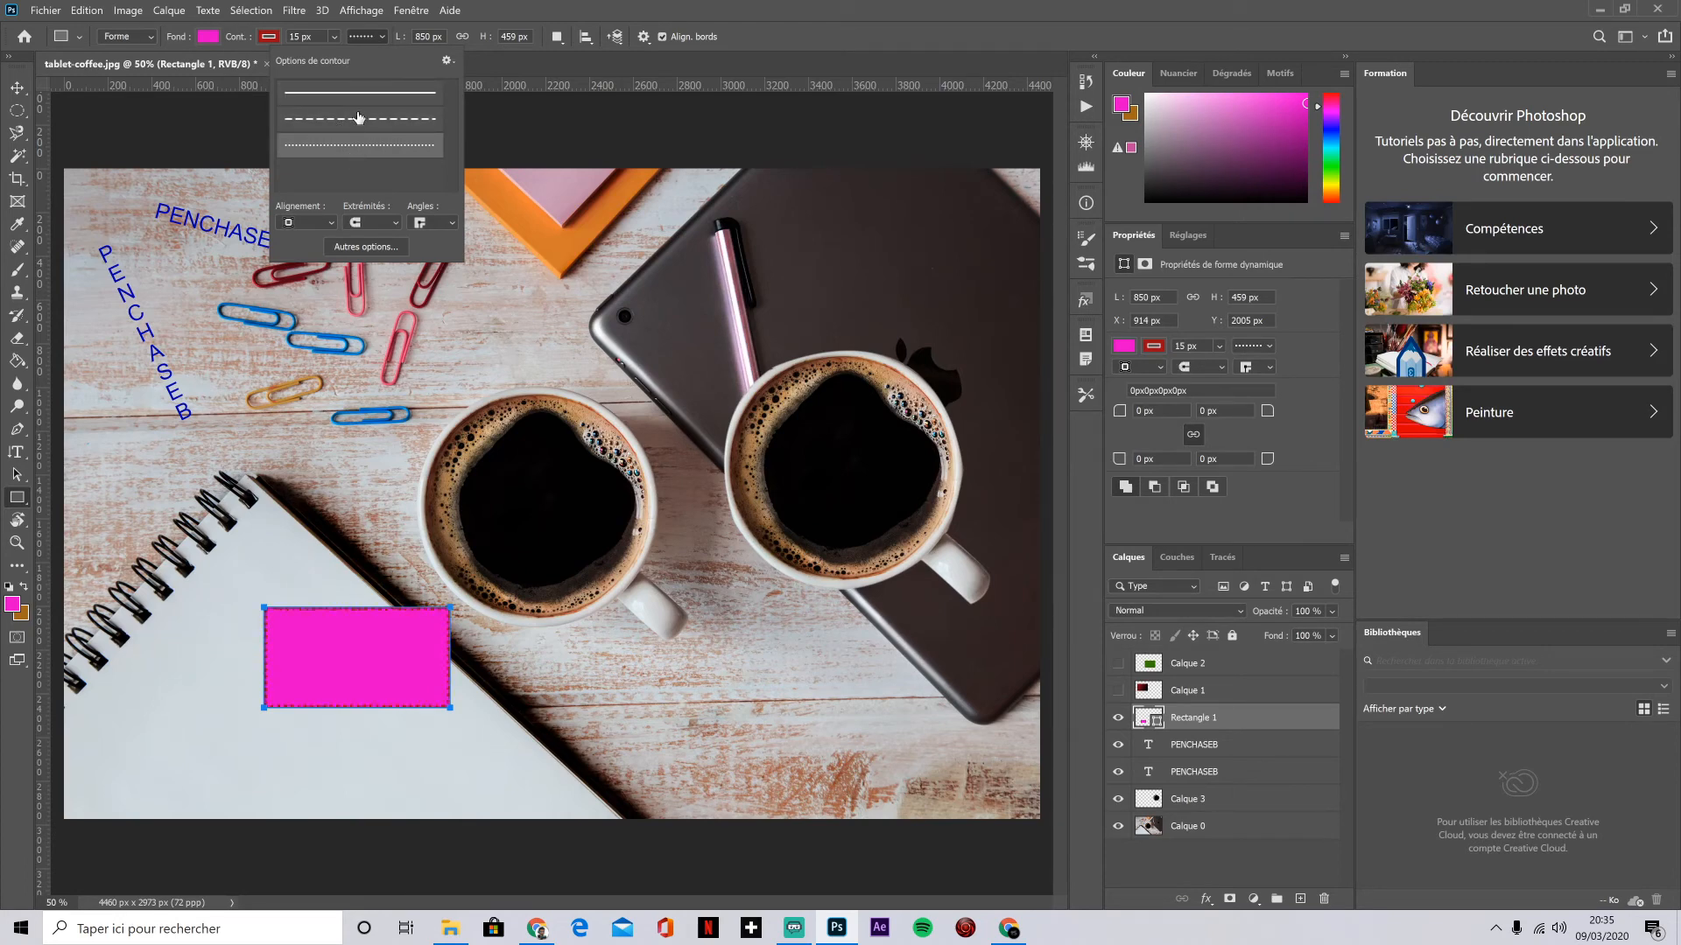
pyautogui.click(357, 119)
pyautogui.click(357, 91)
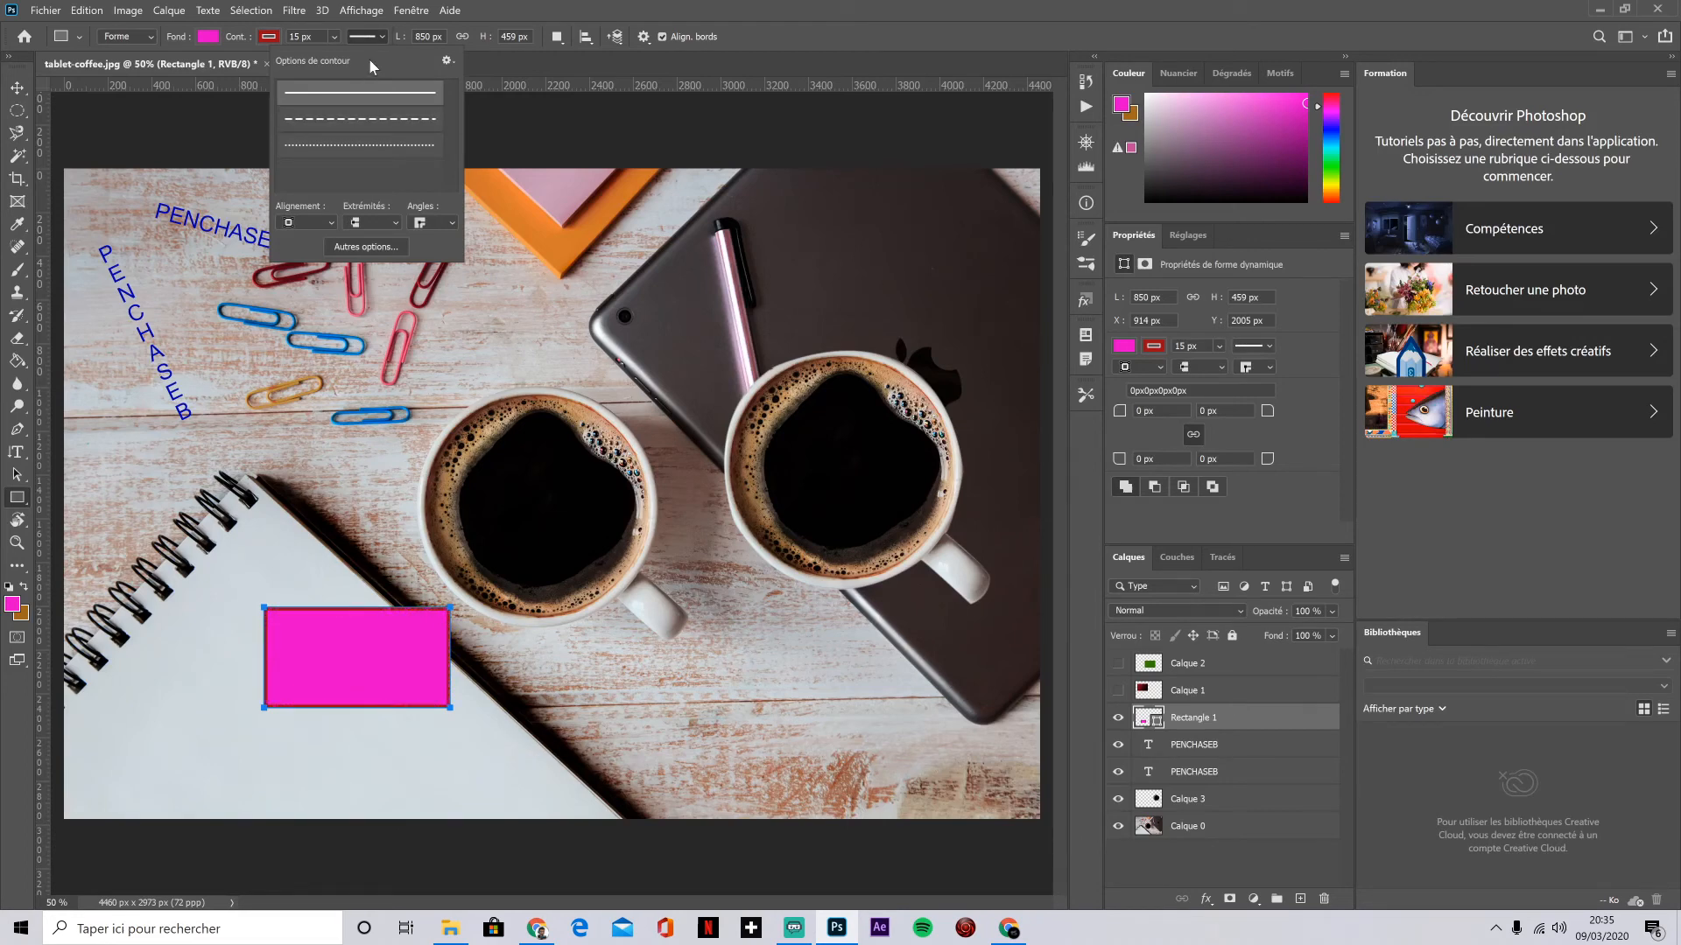
# Step: Try blue, dark red and pale pink (#e5b5b9) stroke colours on the rectangle, then set its stroke to none
pyautogui.click(273, 36)
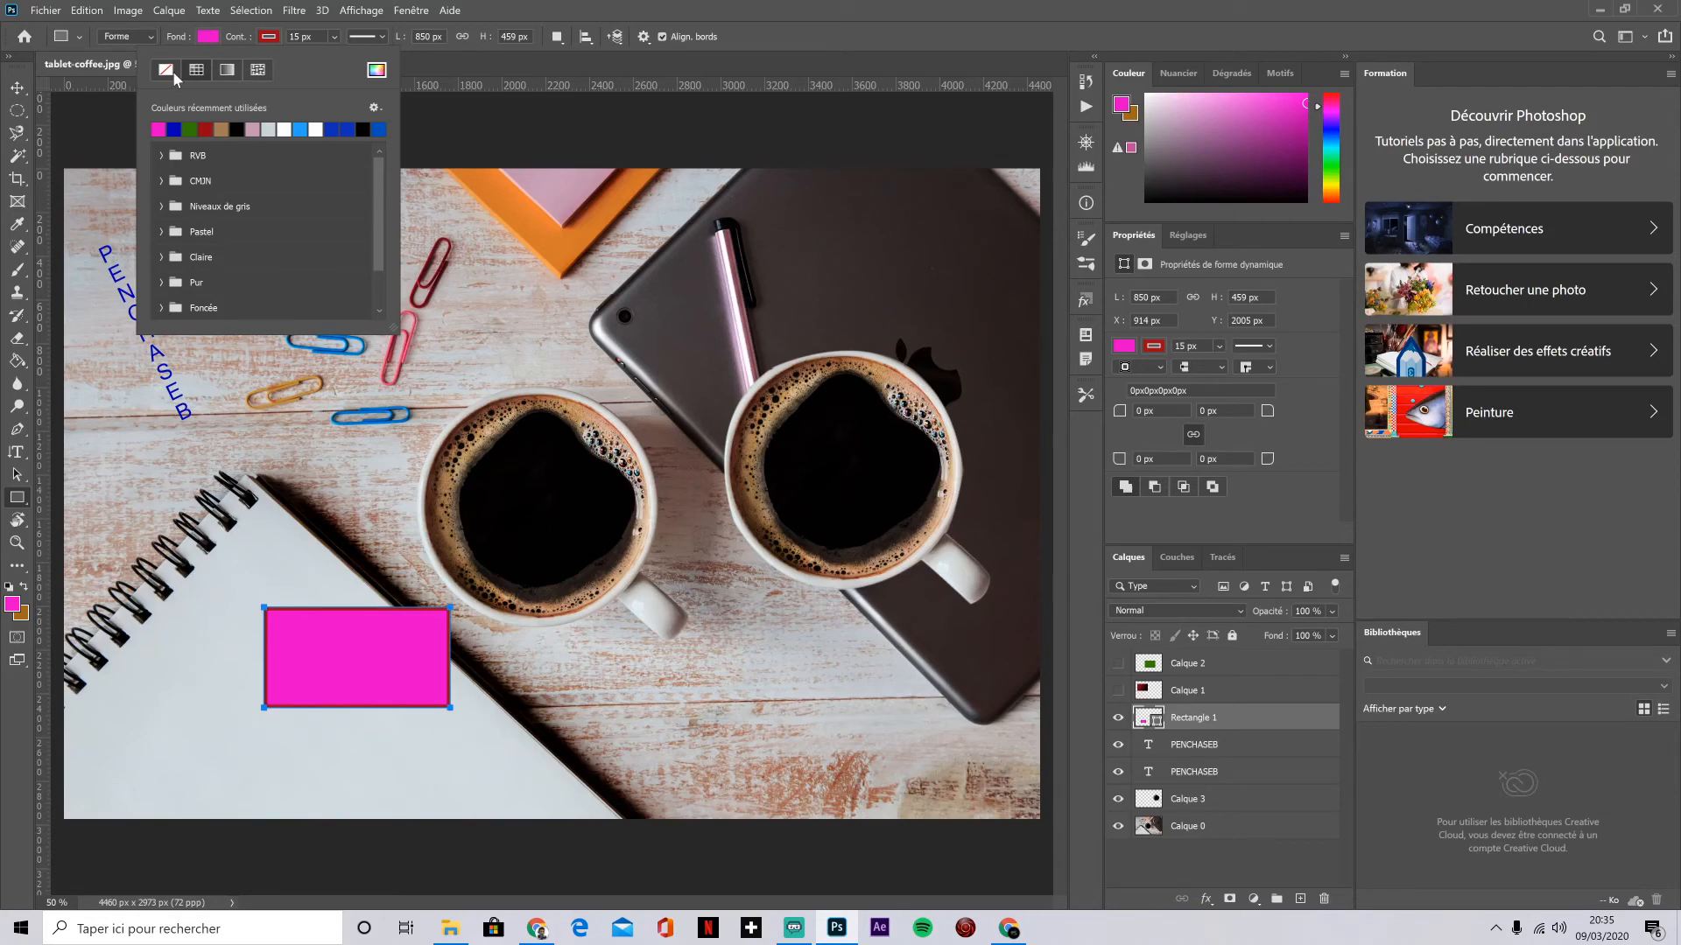
pyautogui.click(174, 129)
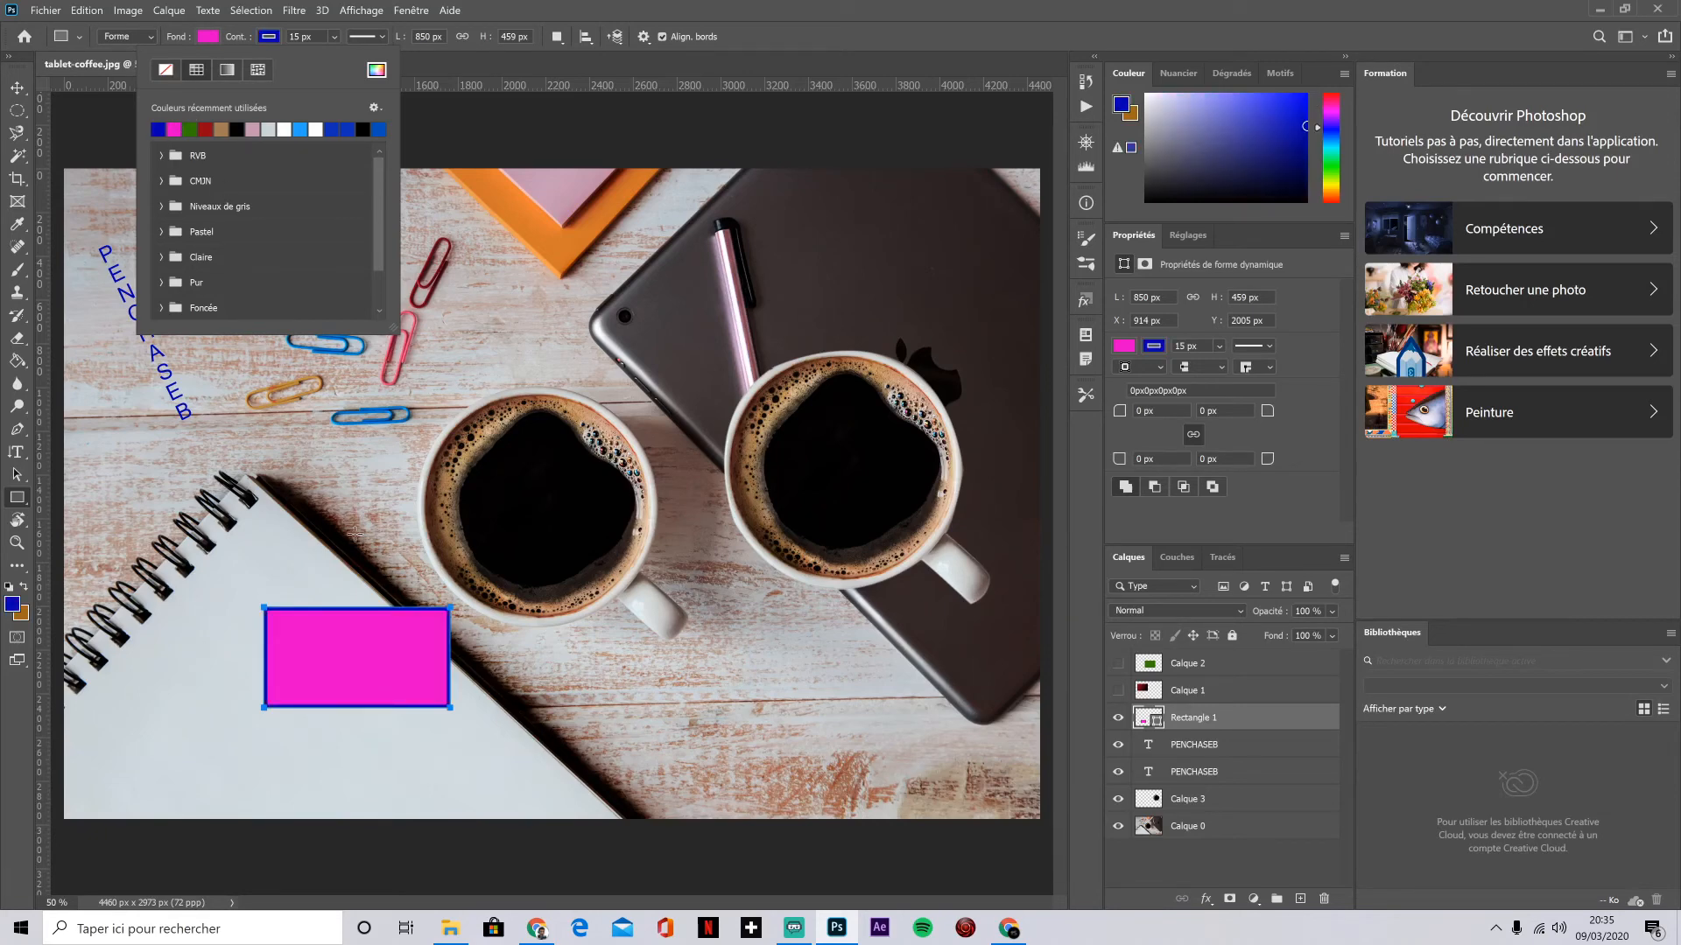
pyautogui.click(206, 128)
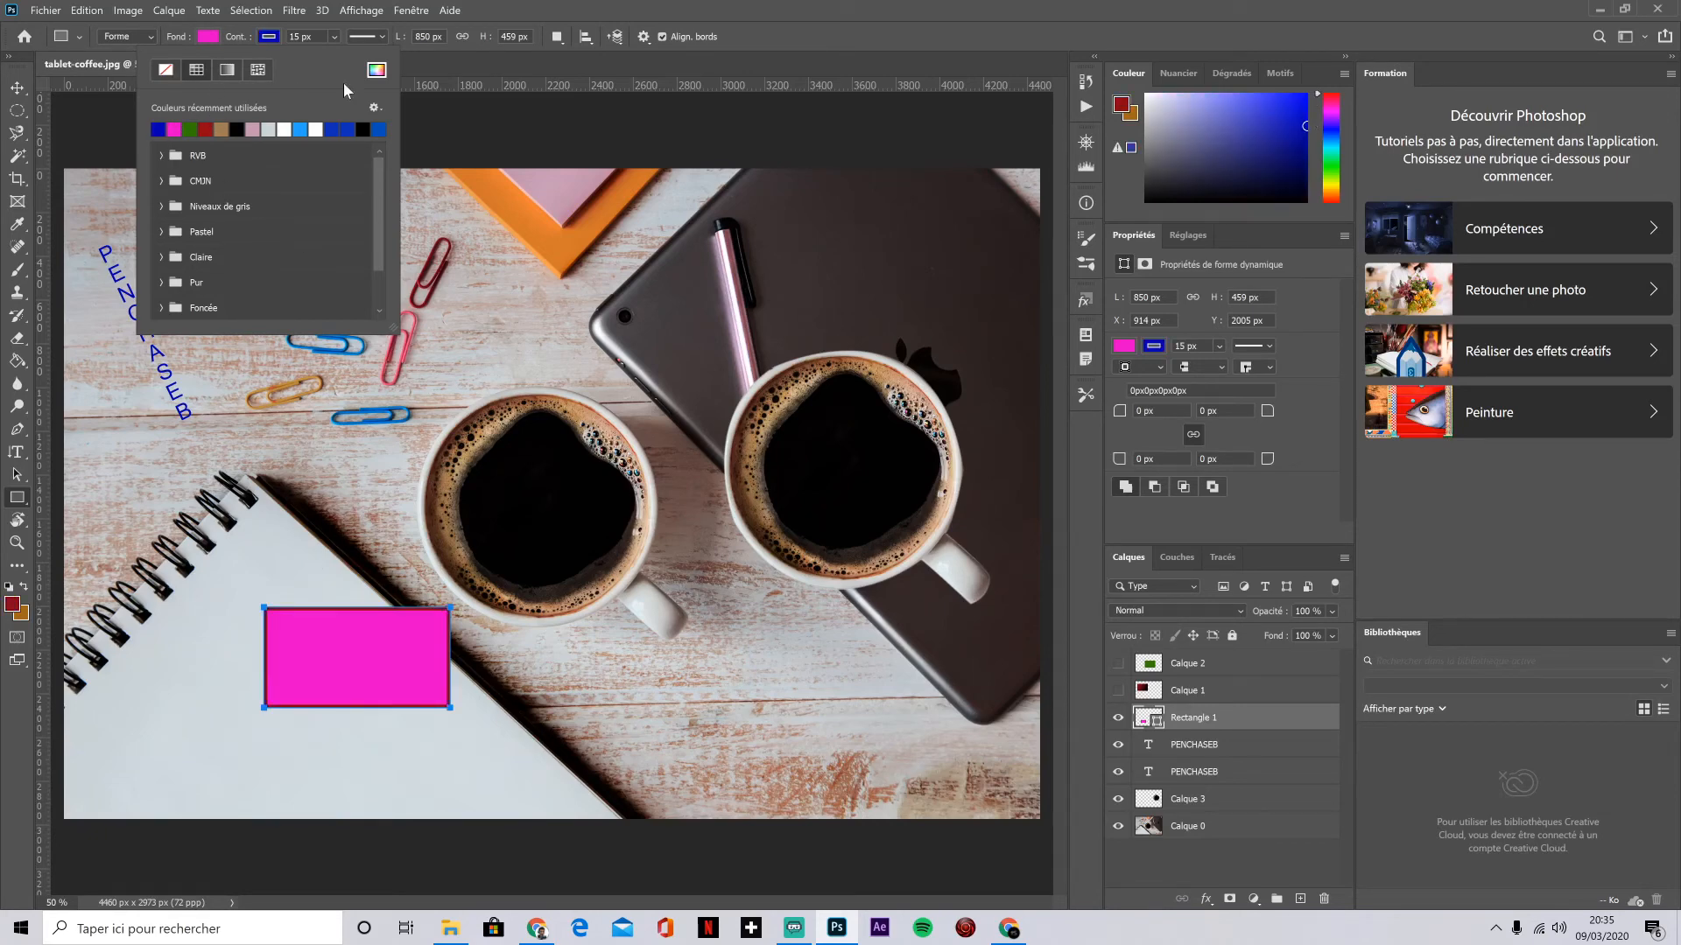
pyautogui.click(376, 70)
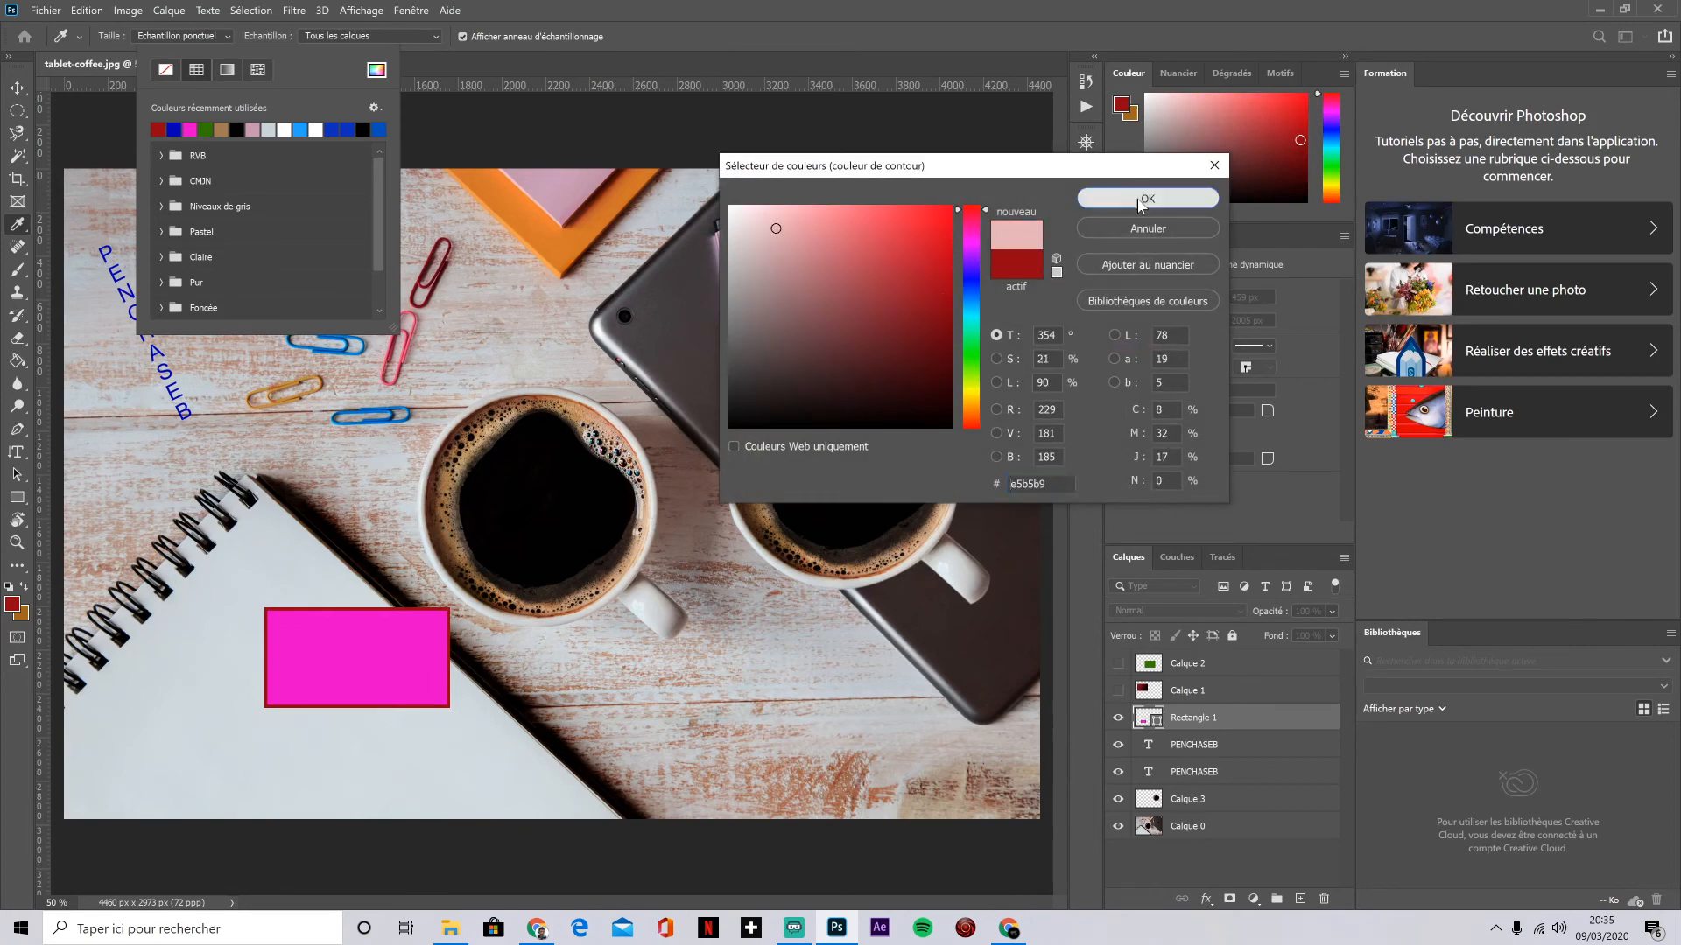
pyautogui.click(1148, 199)
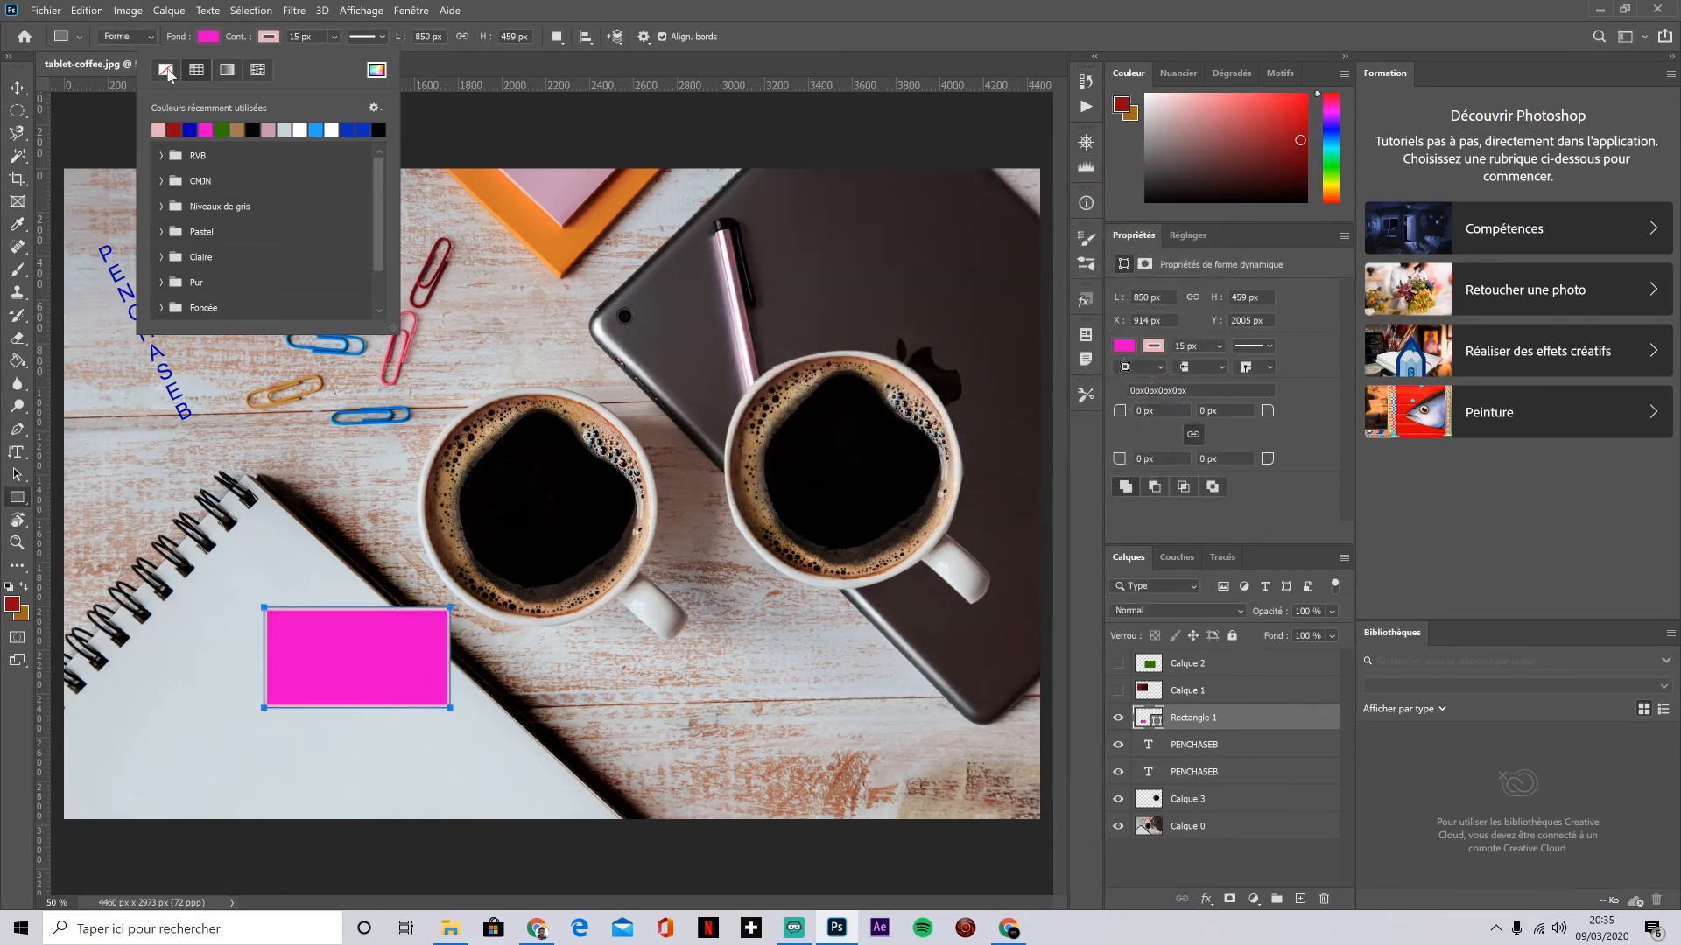
pyautogui.click(166, 72)
# Step: Change the rectangle's fill to orange and move the shape up so it overlaps the edge of the left coffee cup
pyautogui.click(214, 36)
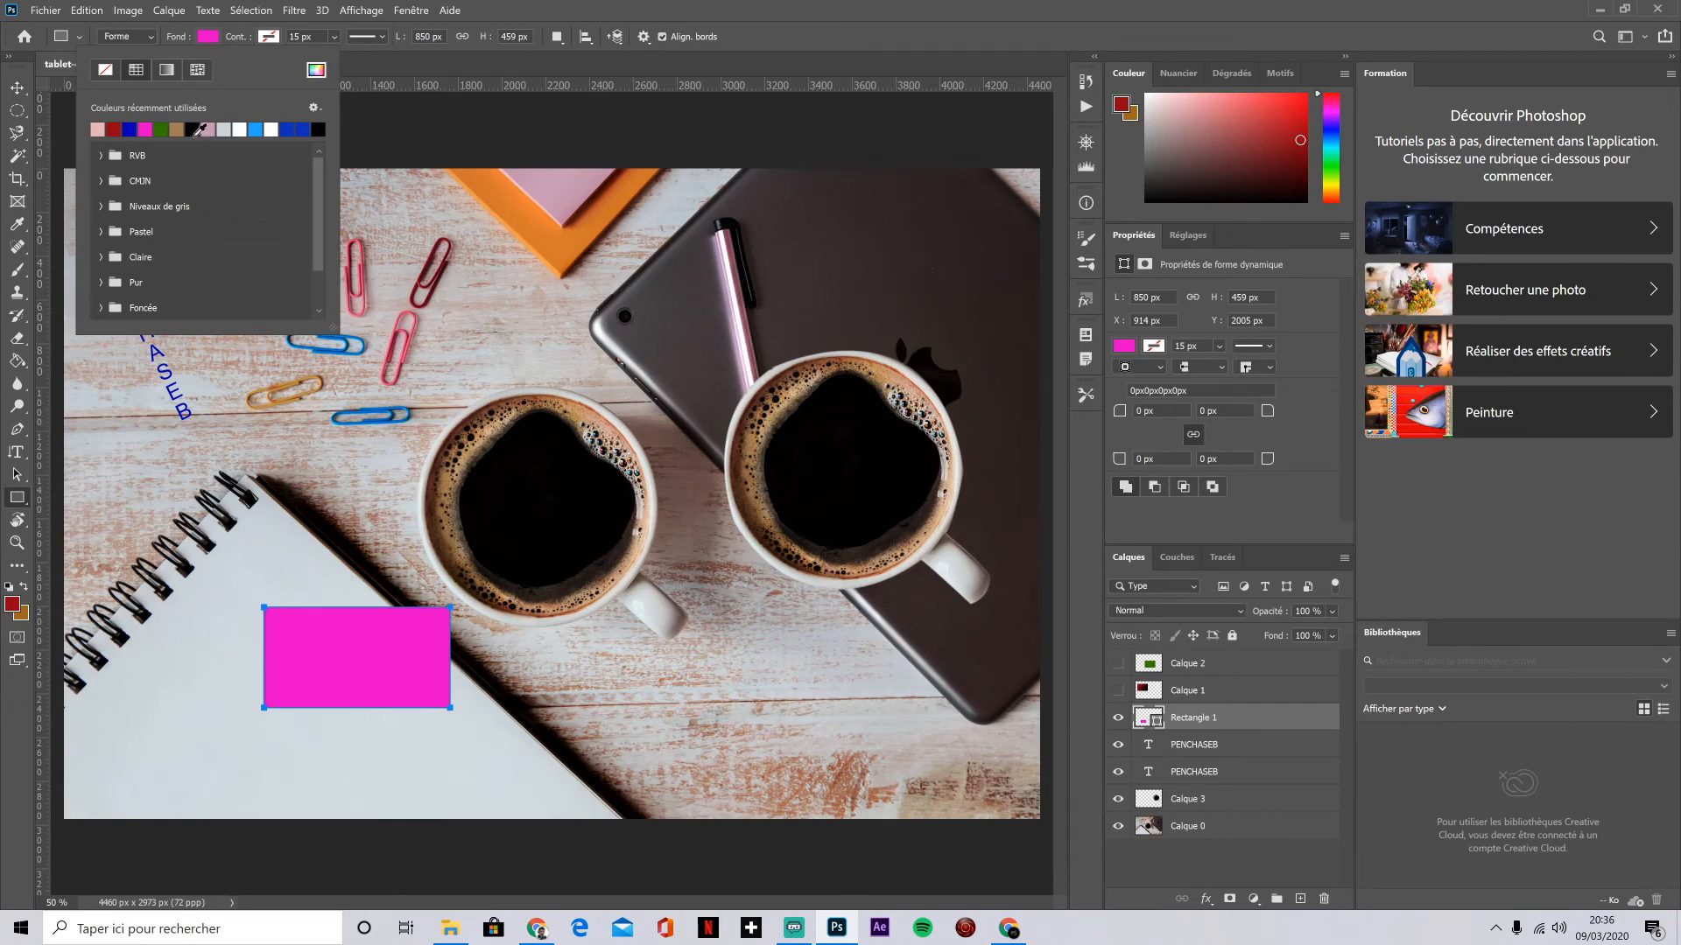
pyautogui.click(316, 70)
pyautogui.moveTo(977, 263); pyautogui.dragTo(980, 404)
pyautogui.moveTo(933, 300); pyautogui.dragTo(927, 205)
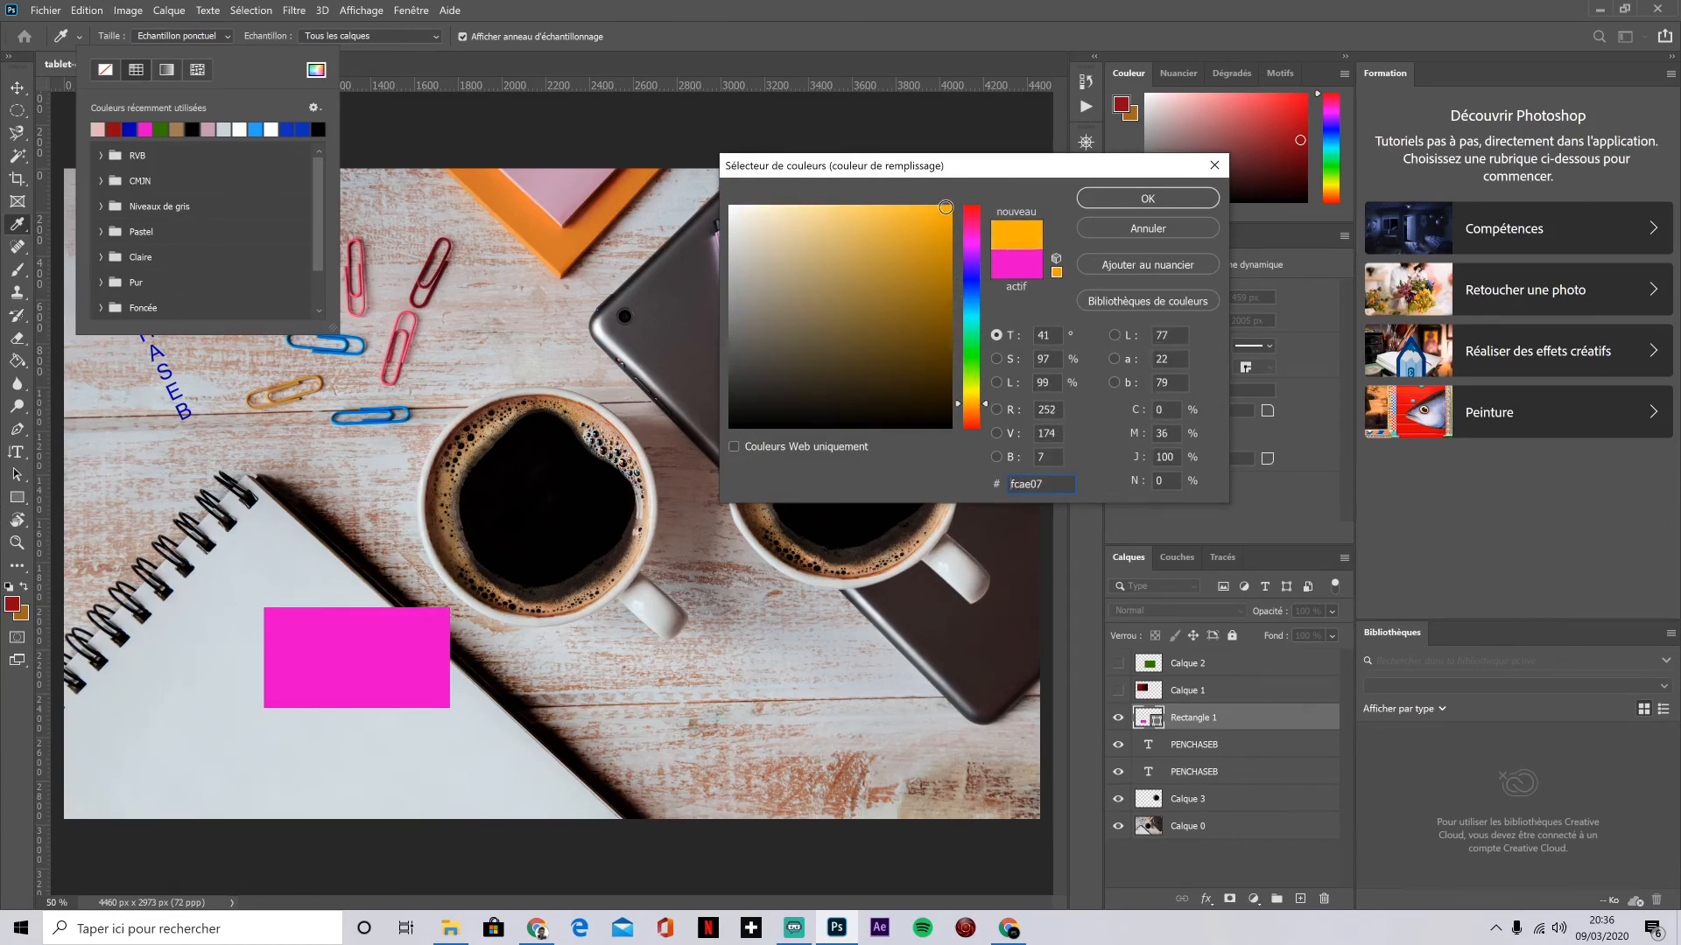
pyautogui.click(1148, 199)
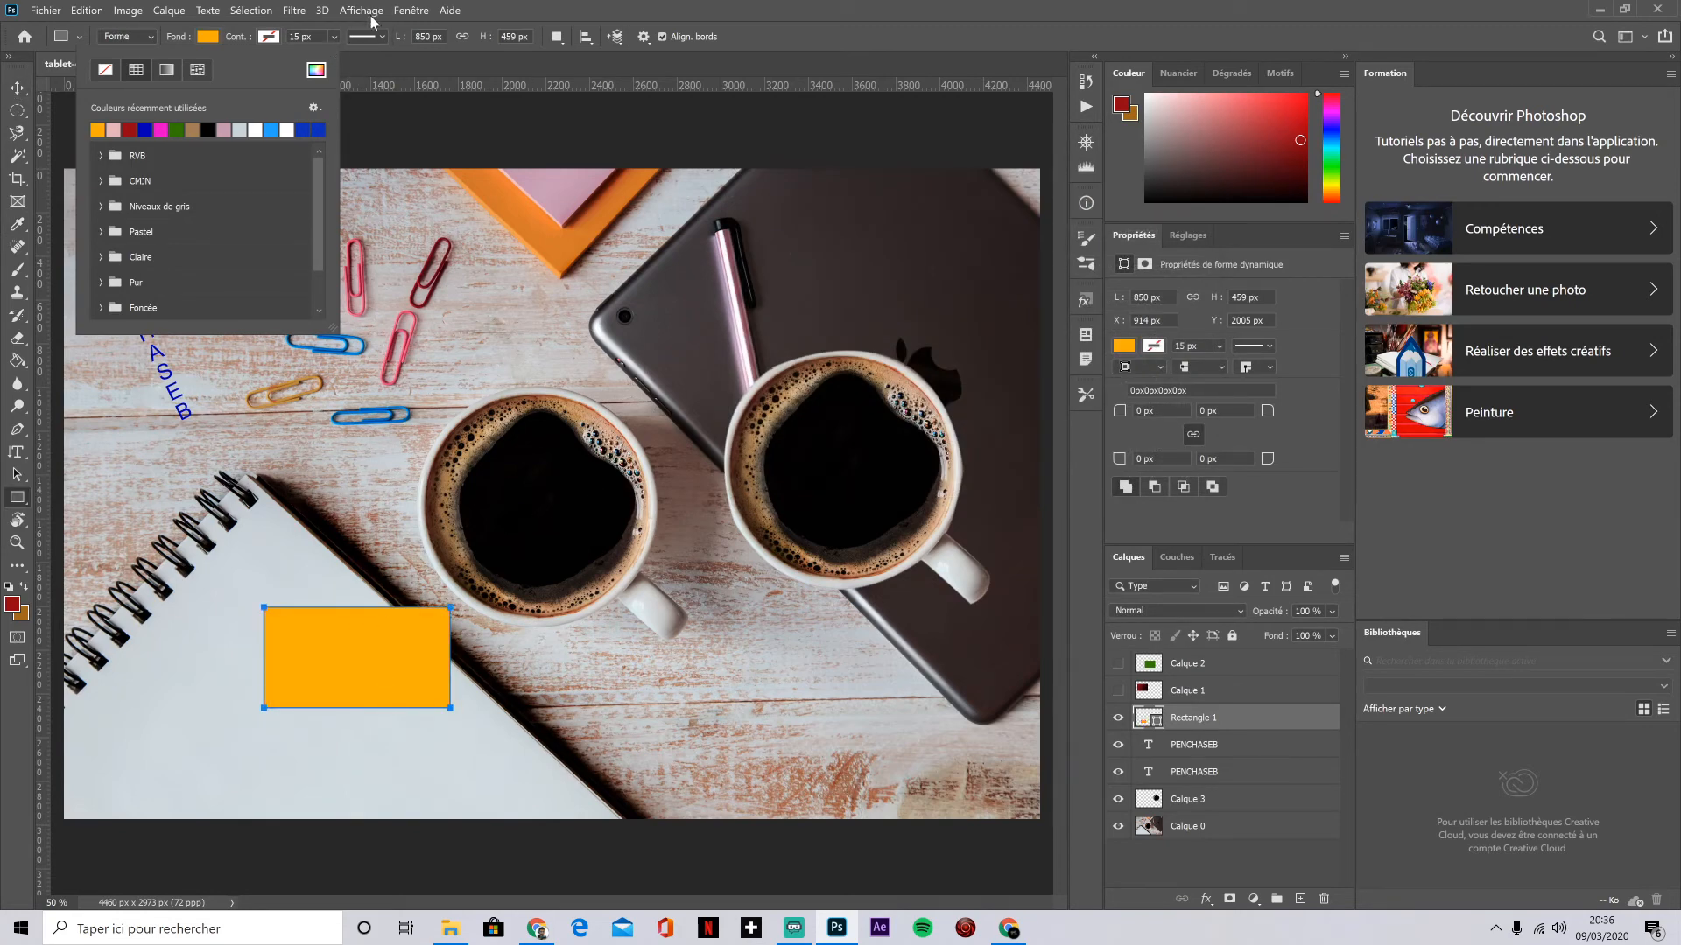
pyautogui.click(601, 7)
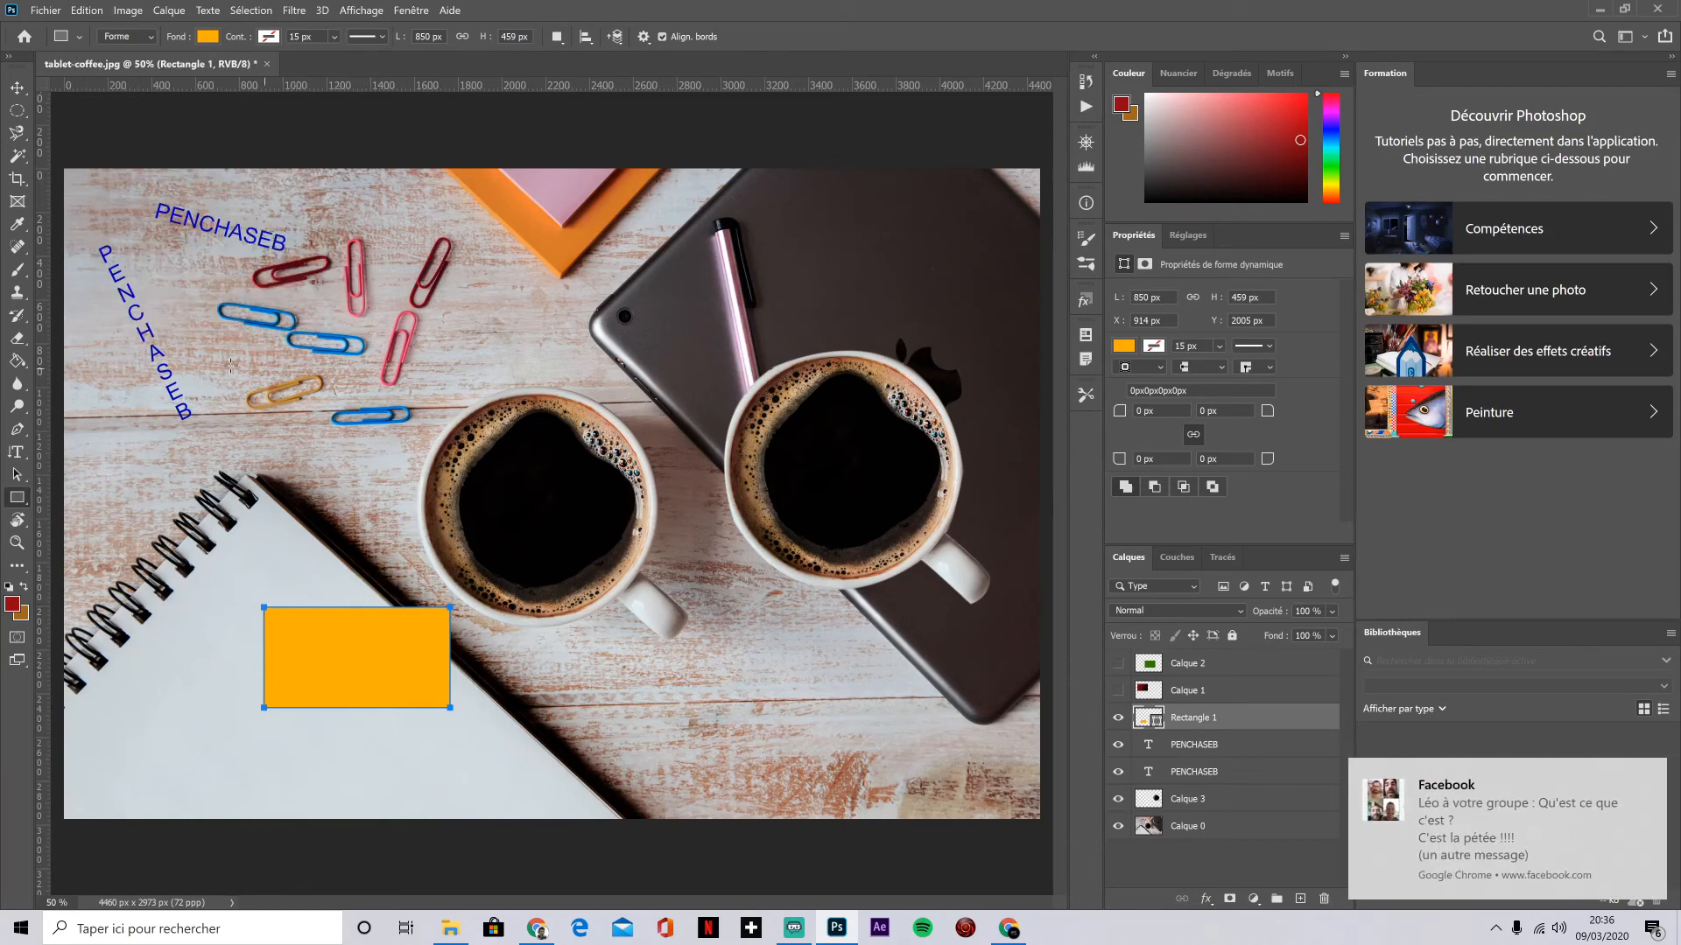
pyautogui.click(17, 88)
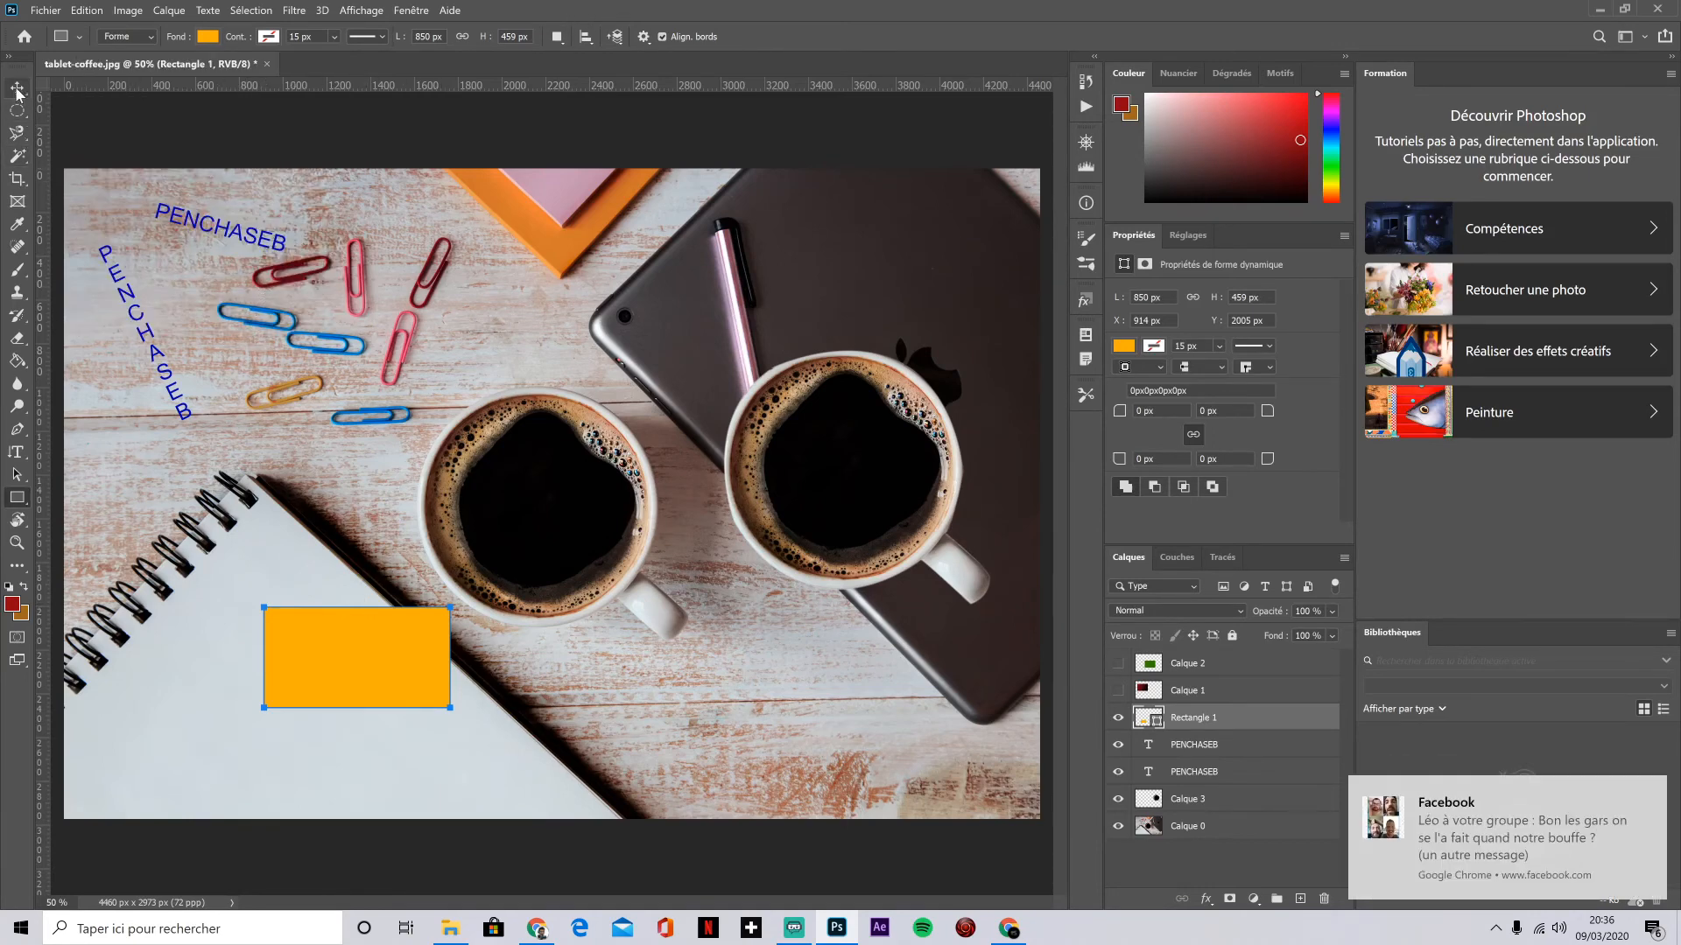
pyautogui.moveTo(355, 640); pyautogui.dragTo(390, 508)
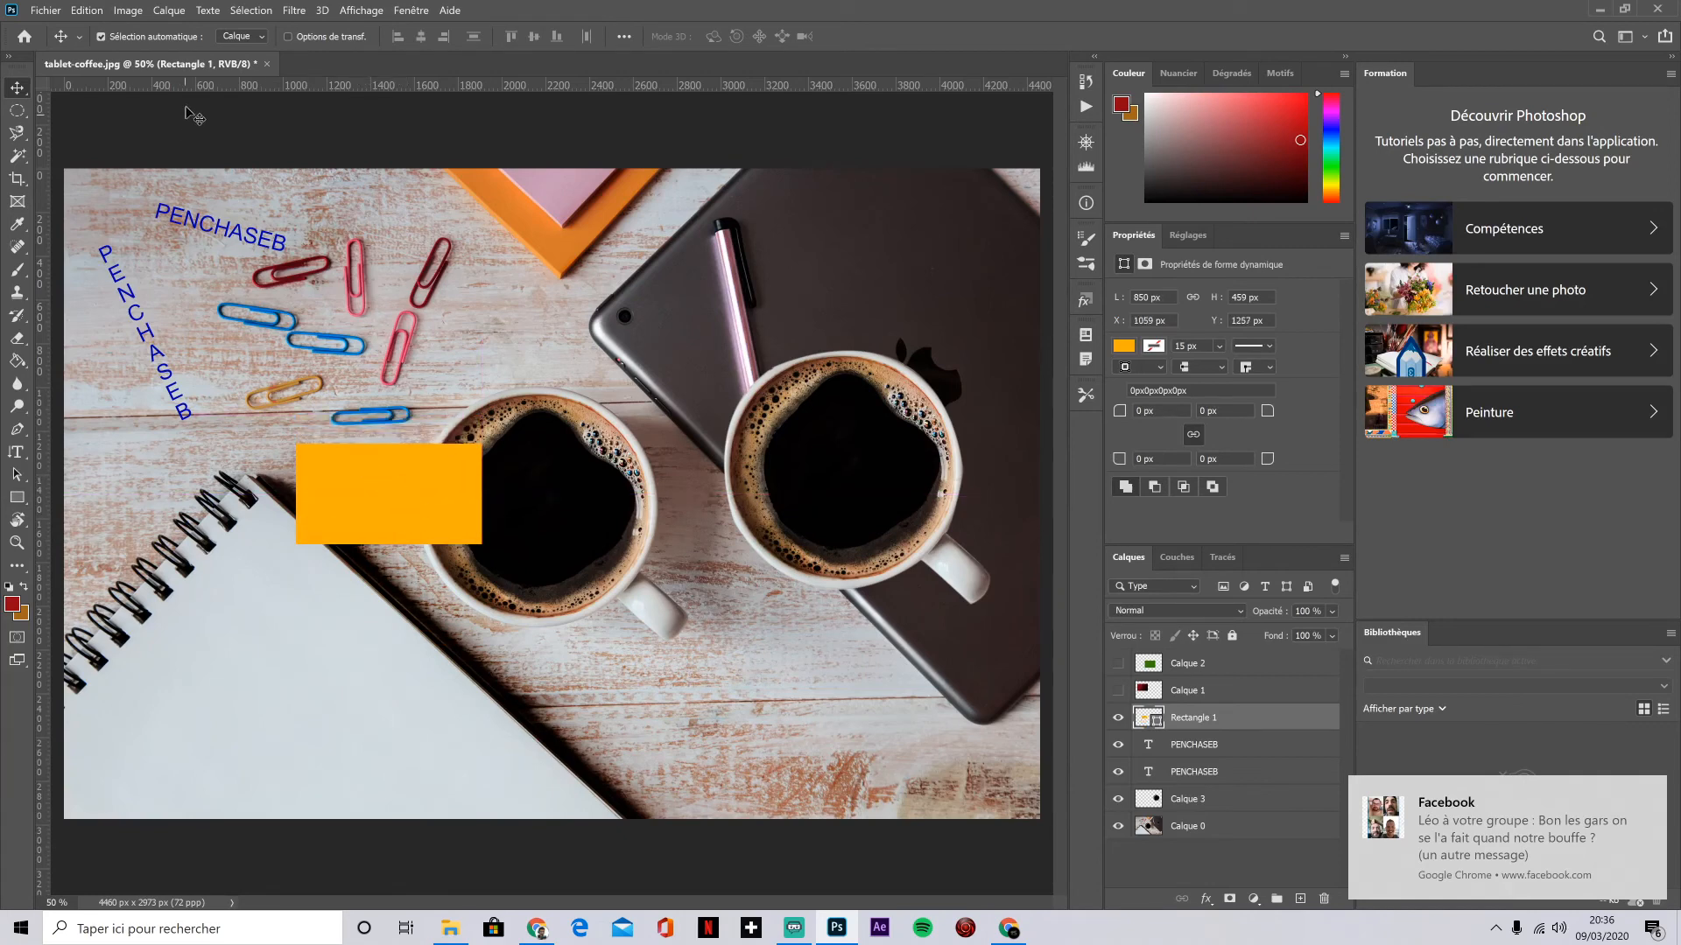
# Step: Move the orange rectangle up over the paper clips and place a 10 px rounded rectangle of about 1042 × 537 px beside it
pyautogui.moveTo(398, 507); pyautogui.dragTo(412, 390)
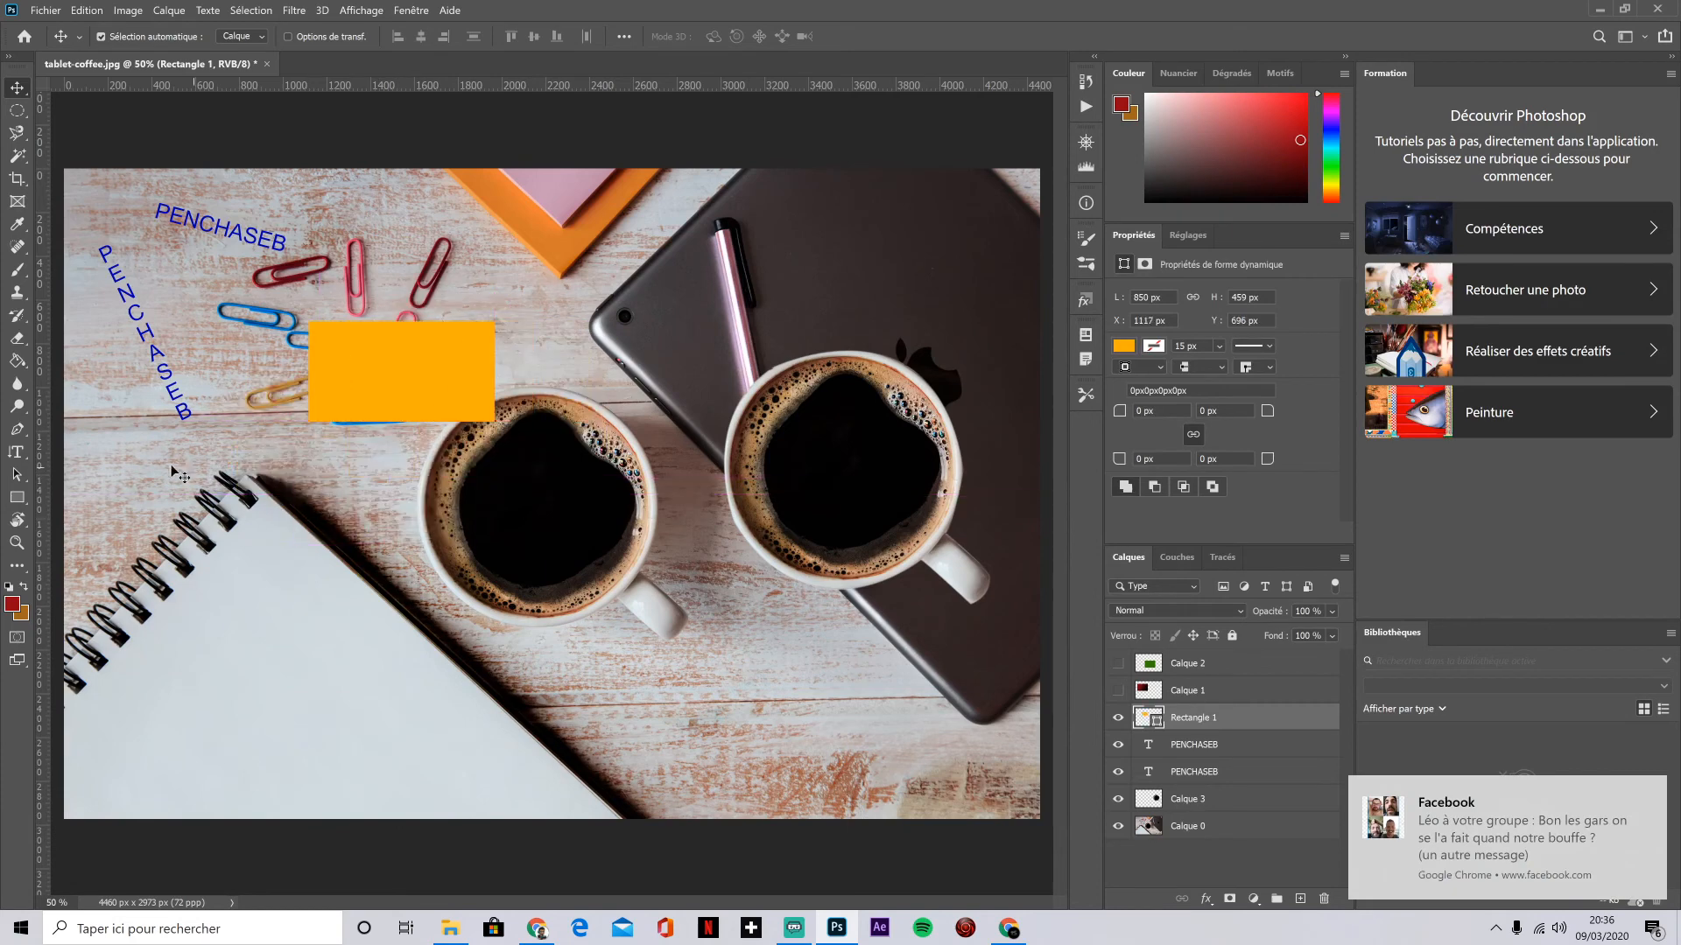
pyautogui.click(21, 497)
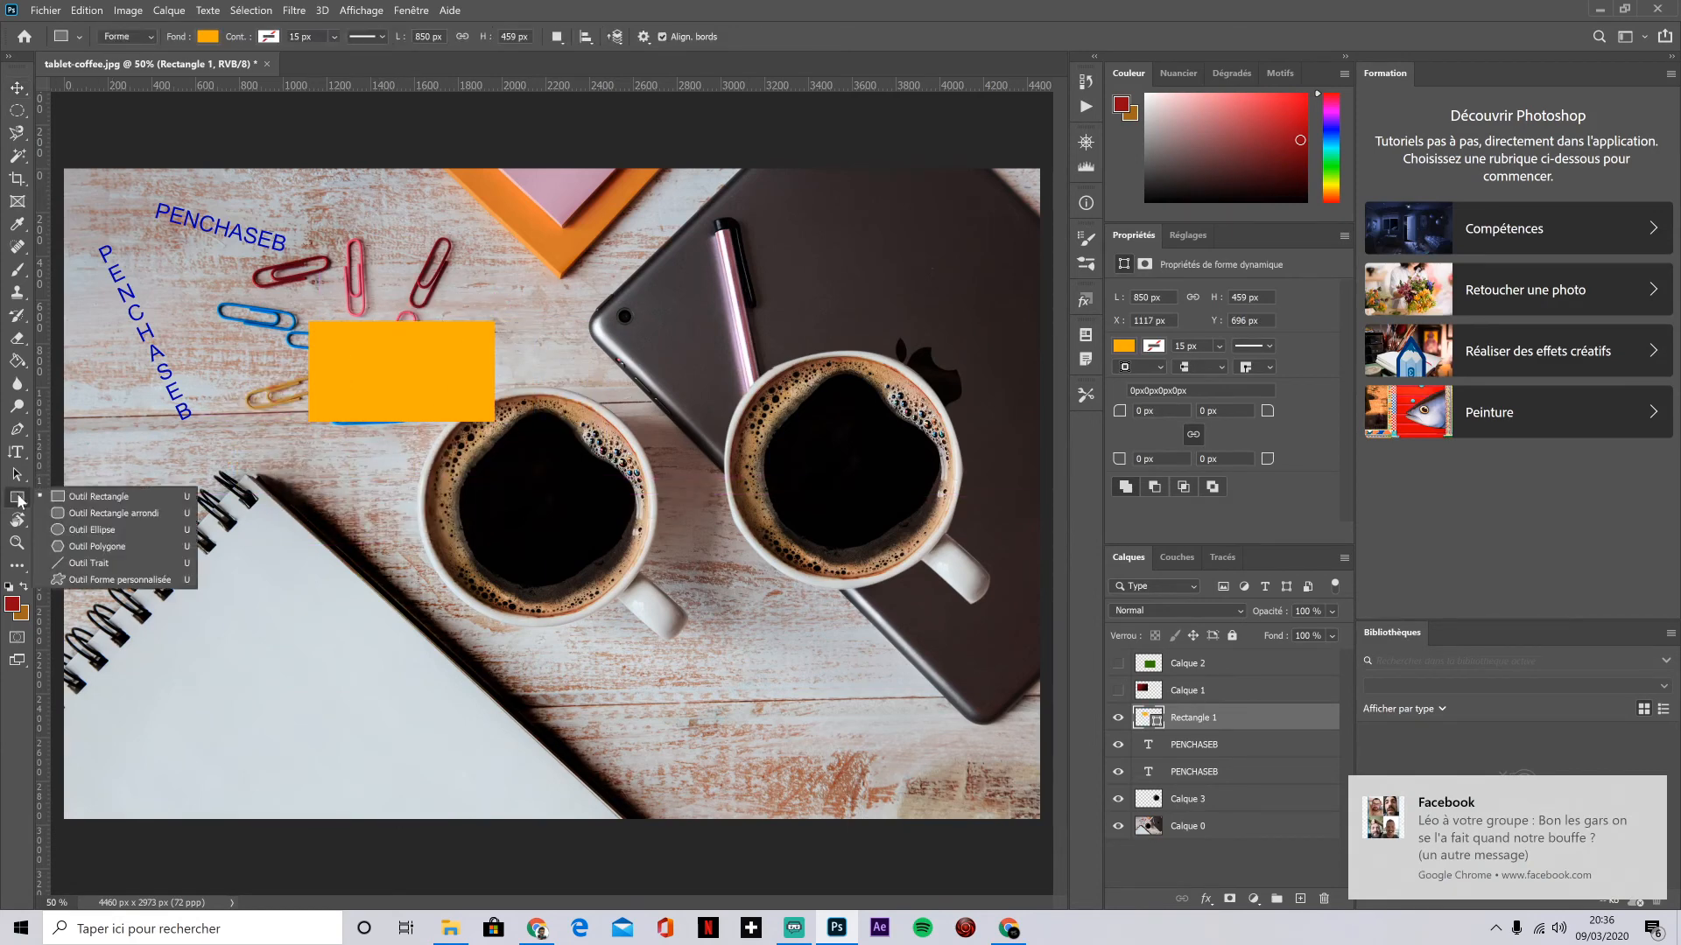
pyautogui.click(139, 513)
pyautogui.moveTo(200, 524); pyautogui.dragTo(428, 642)
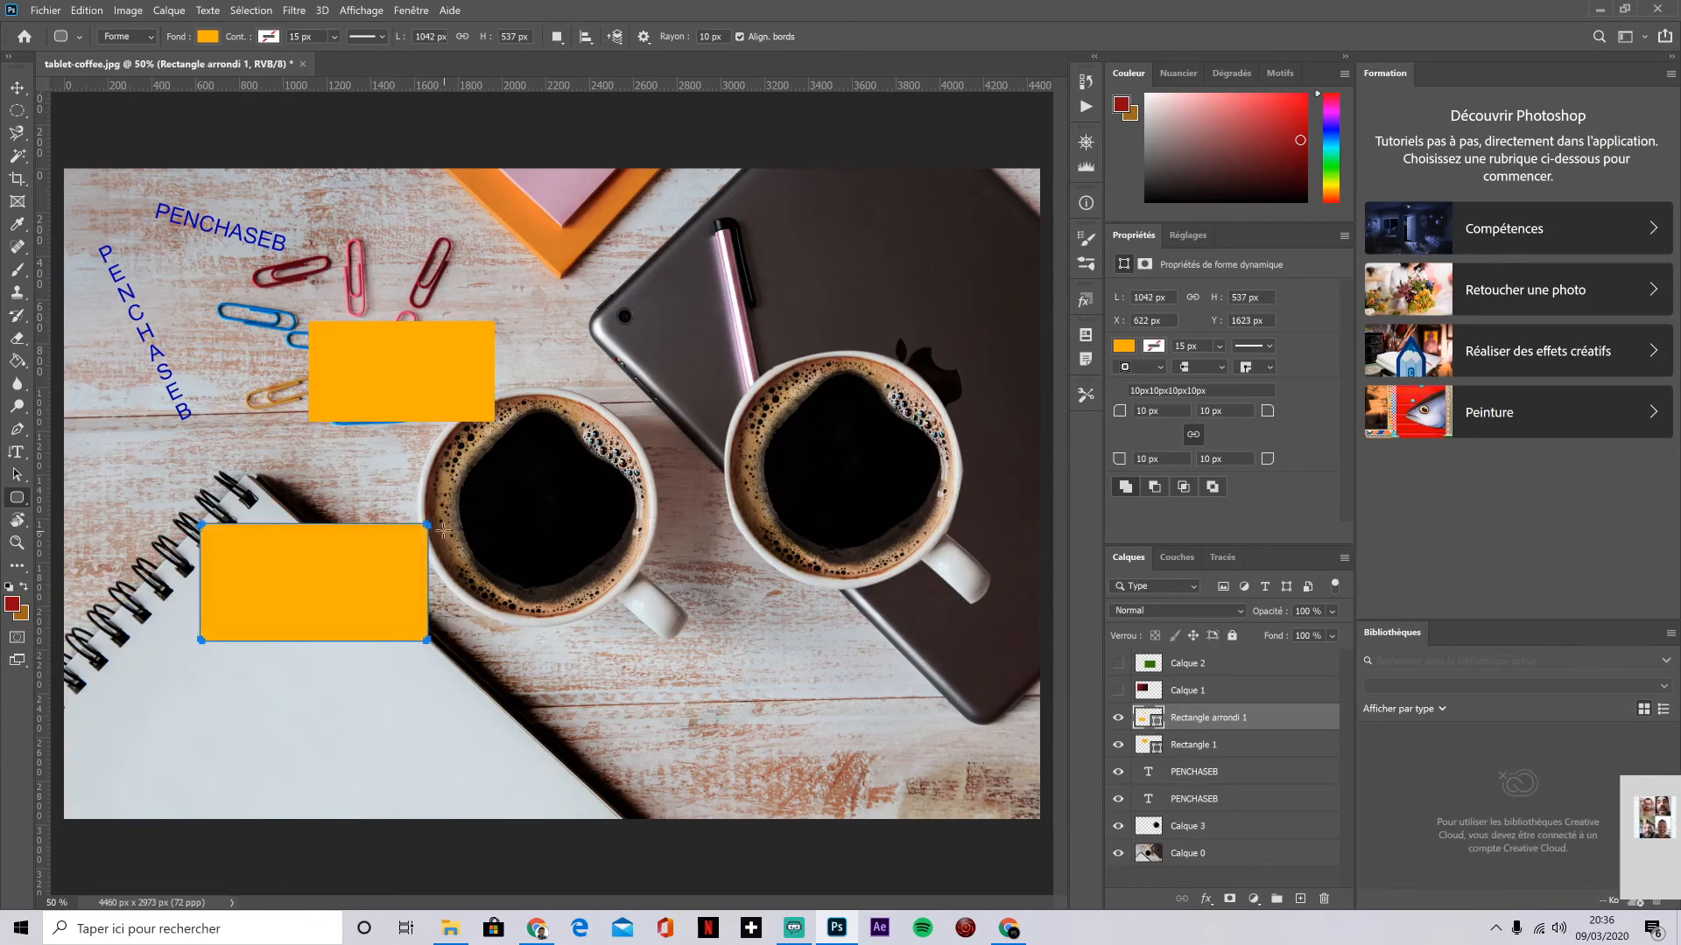
pyautogui.click(17, 88)
pyautogui.moveTo(266, 561); pyautogui.dragTo(598, 371)
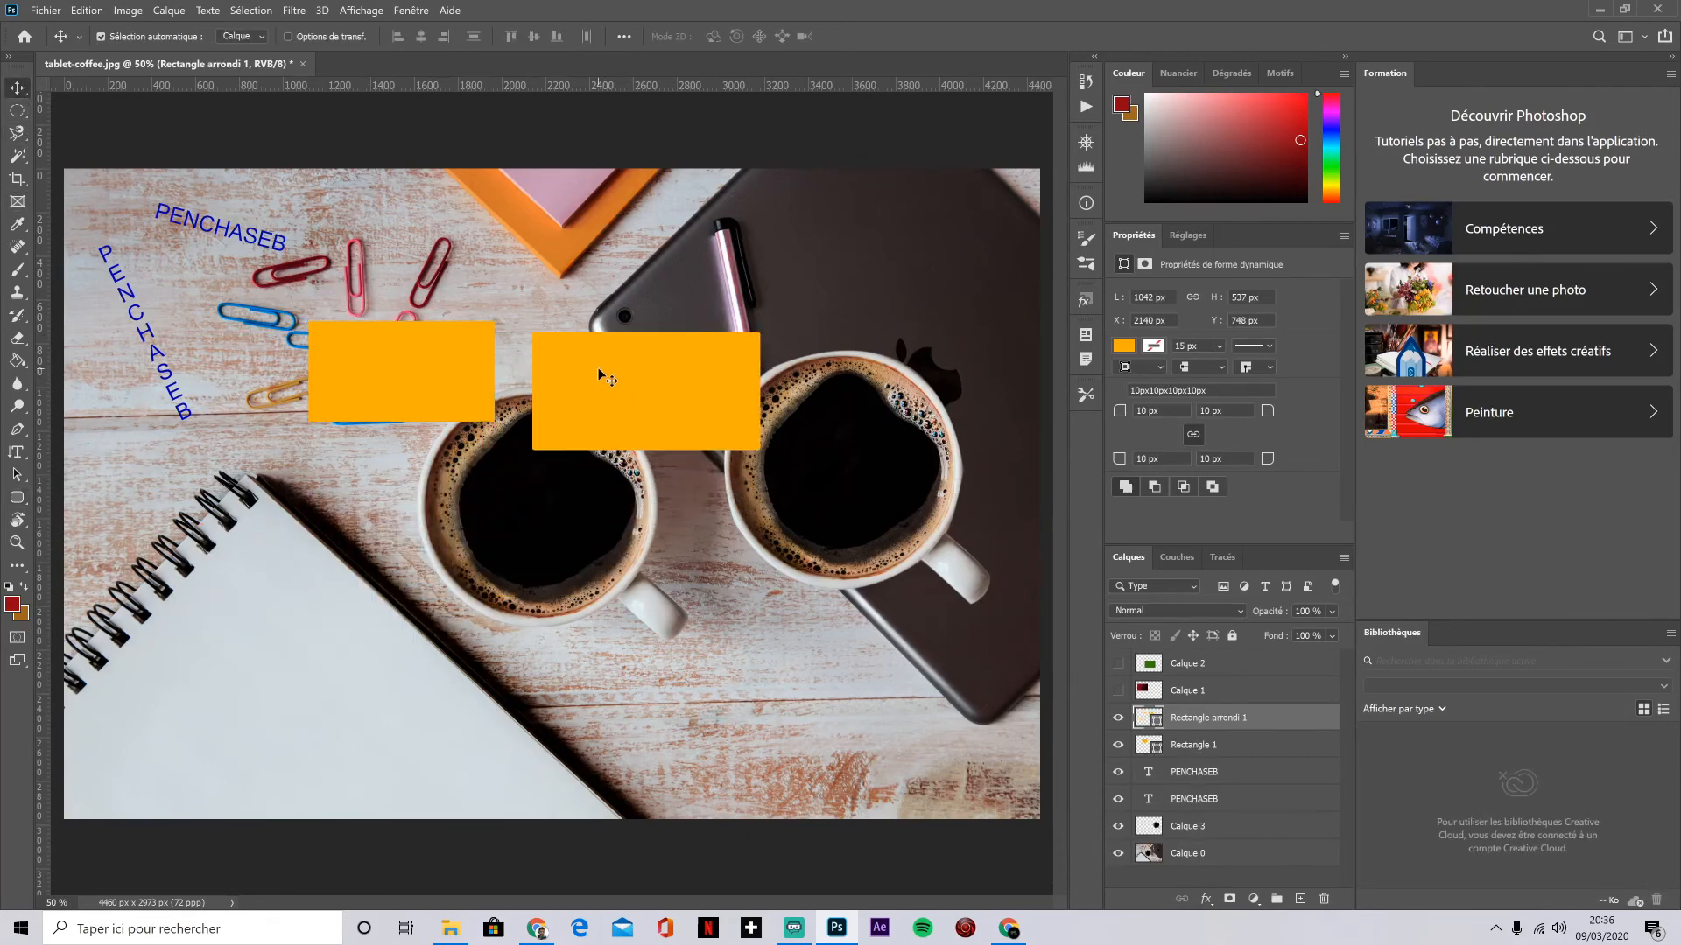
# Step: Draw a rounded rectangle of about 1352 × 547 px with a 50 px corner radius and move it below the first rounded one
pyautogui.click(17, 497)
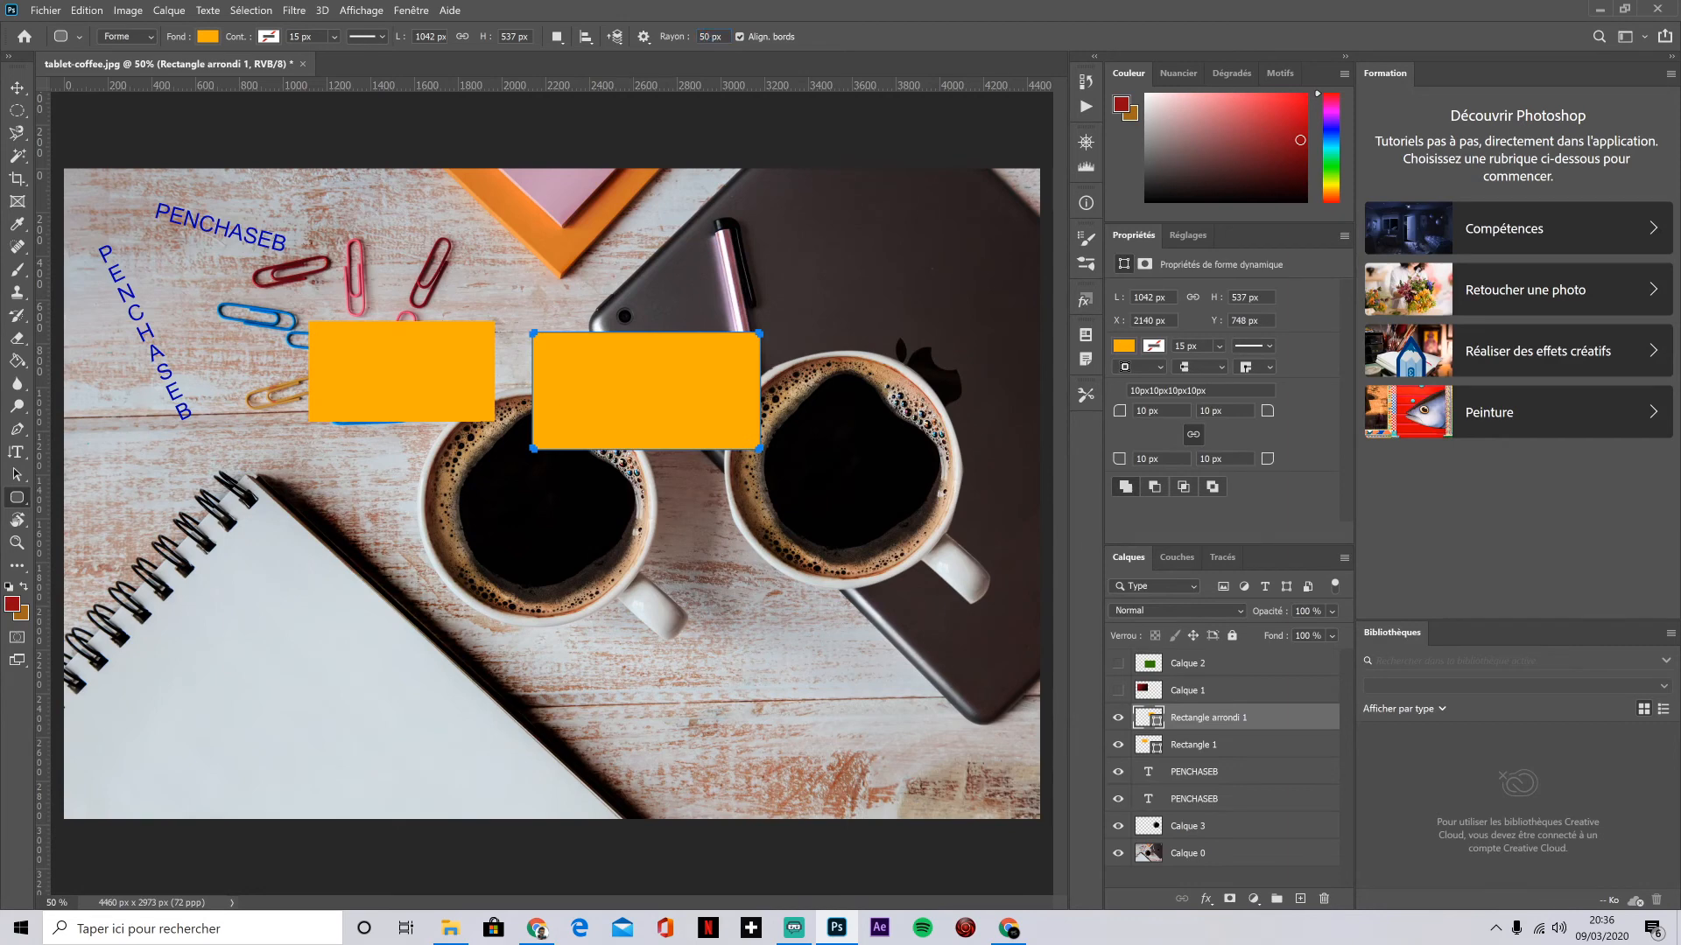
pyautogui.moveTo(465, 555); pyautogui.dragTo(761, 674)
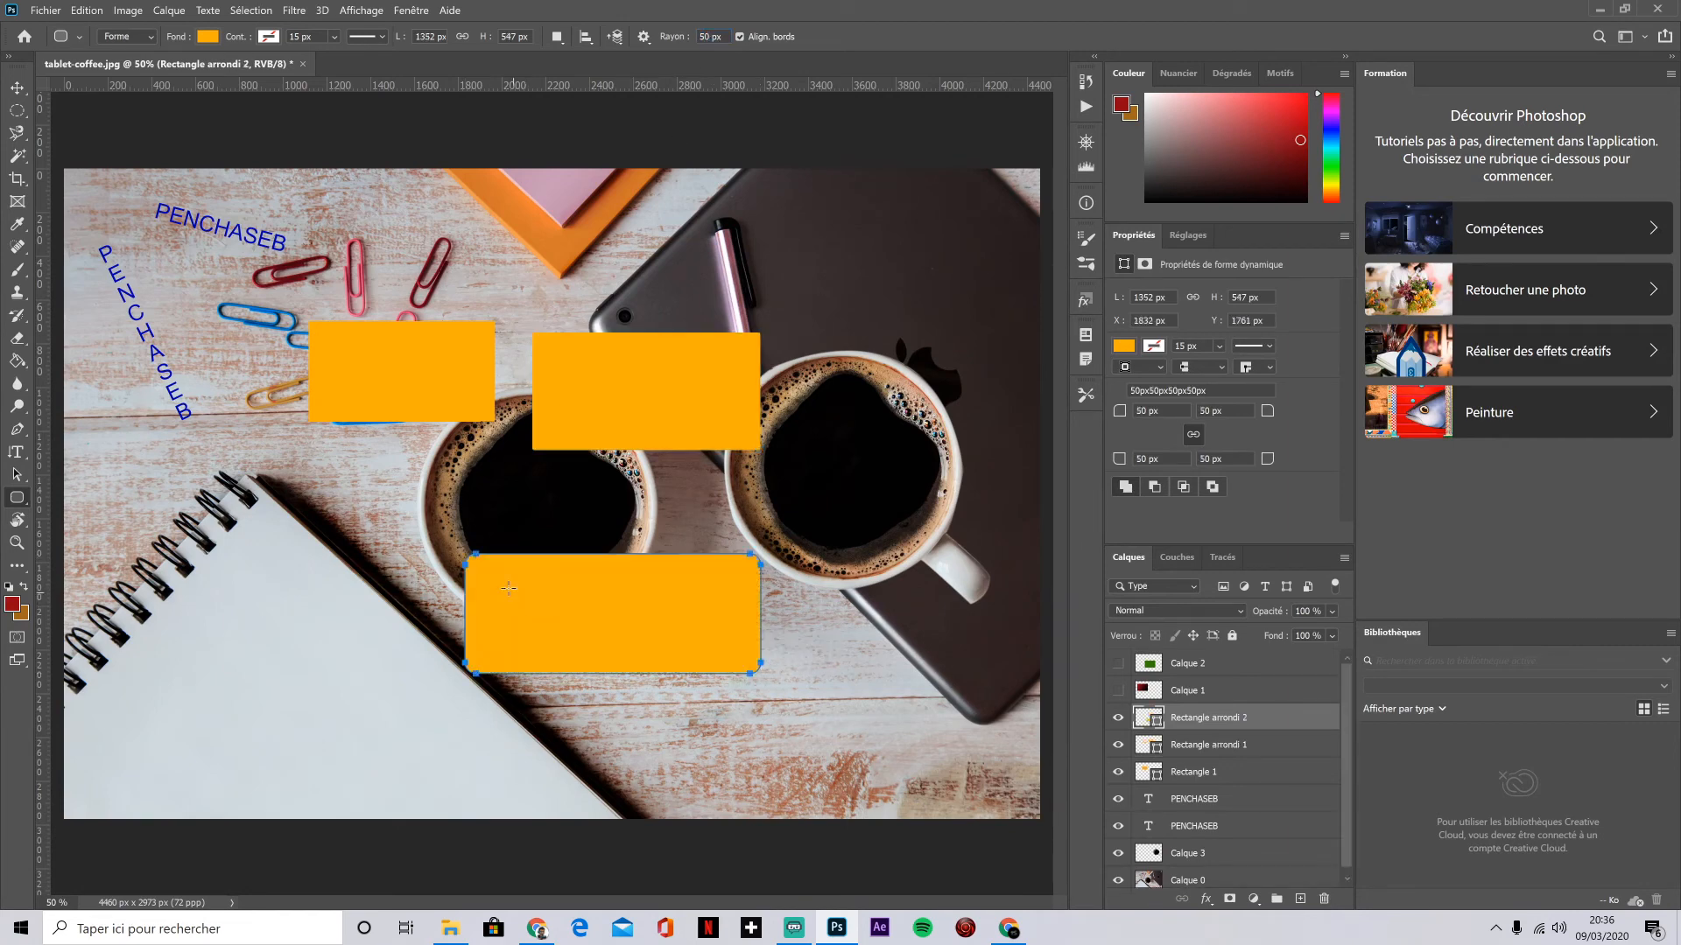
pyautogui.click(16, 88)
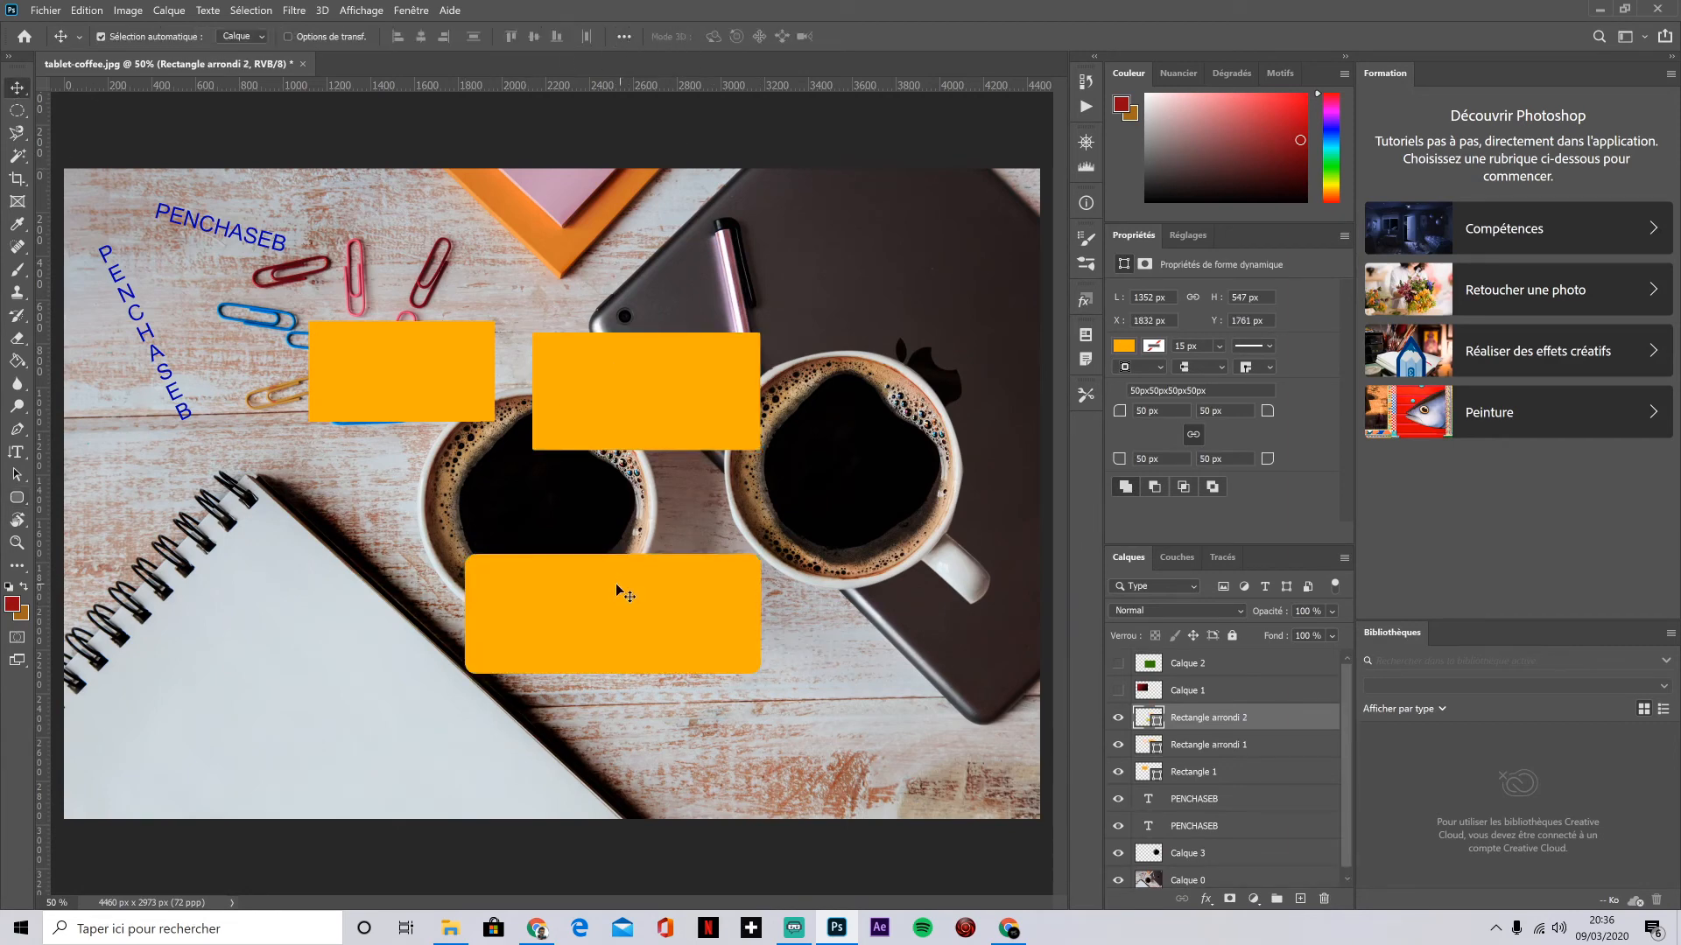
pyautogui.moveTo(616, 584); pyautogui.dragTo(653, 517)
# Step: Examine the stroke style and stroke width options for the Rounded Rectangle tool
pyautogui.click(18, 503)
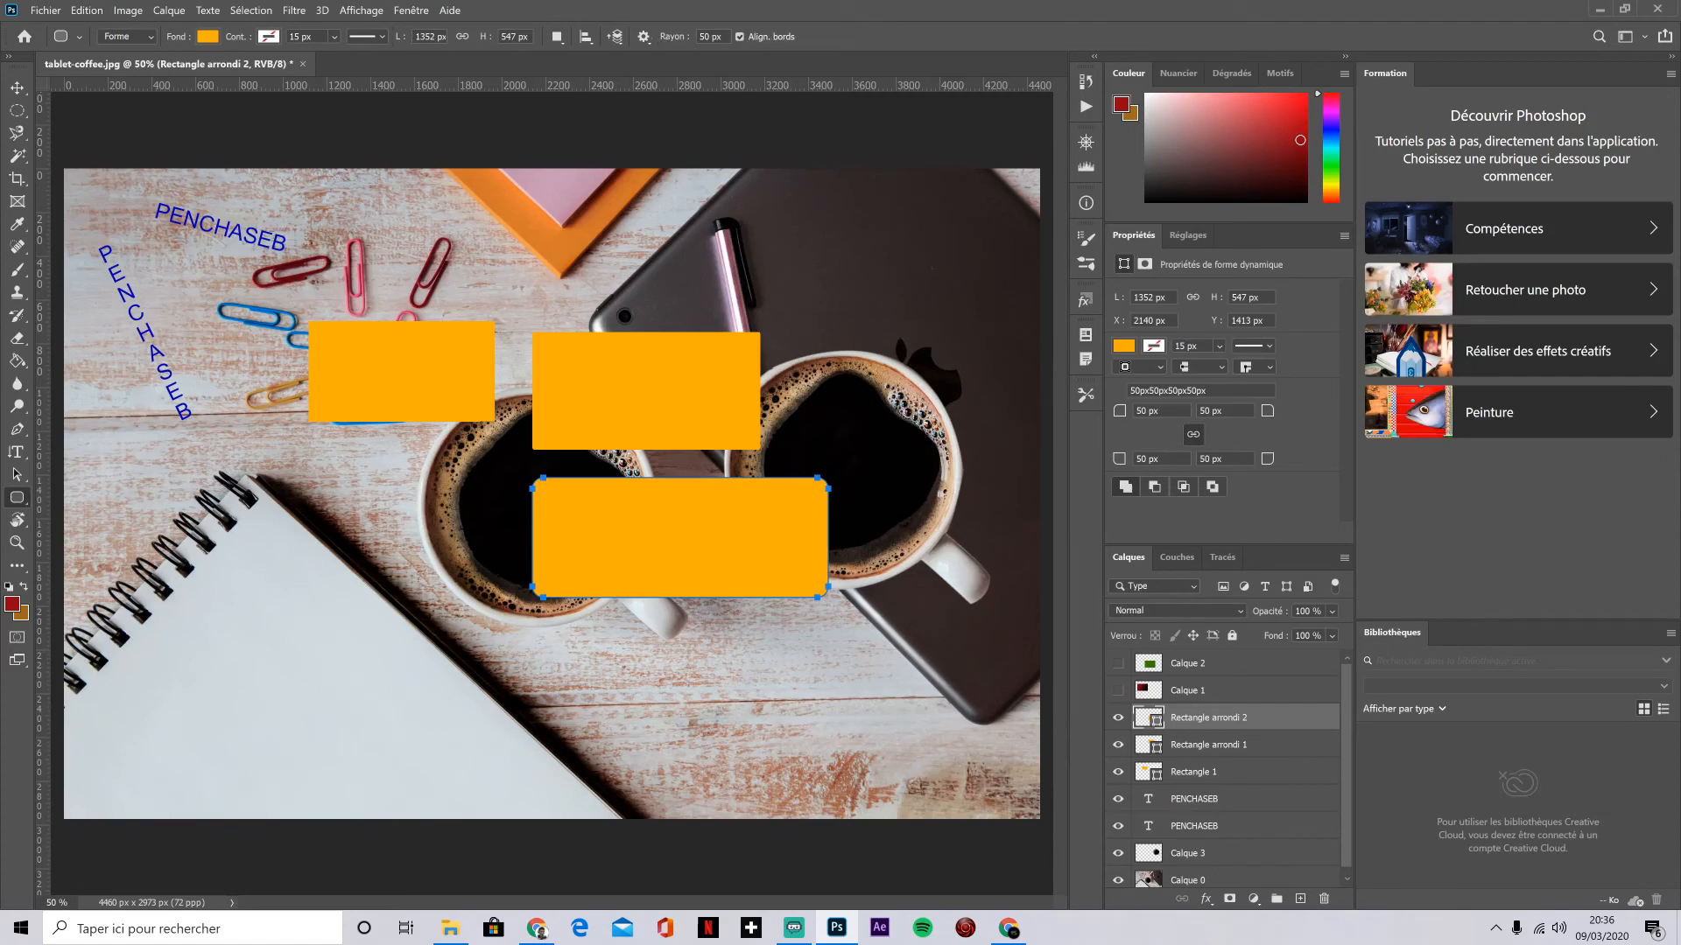
pyautogui.click(375, 37)
pyautogui.click(512, 9)
pyautogui.click(368, 36)
pyautogui.click(553, 9)
pyautogui.click(333, 38)
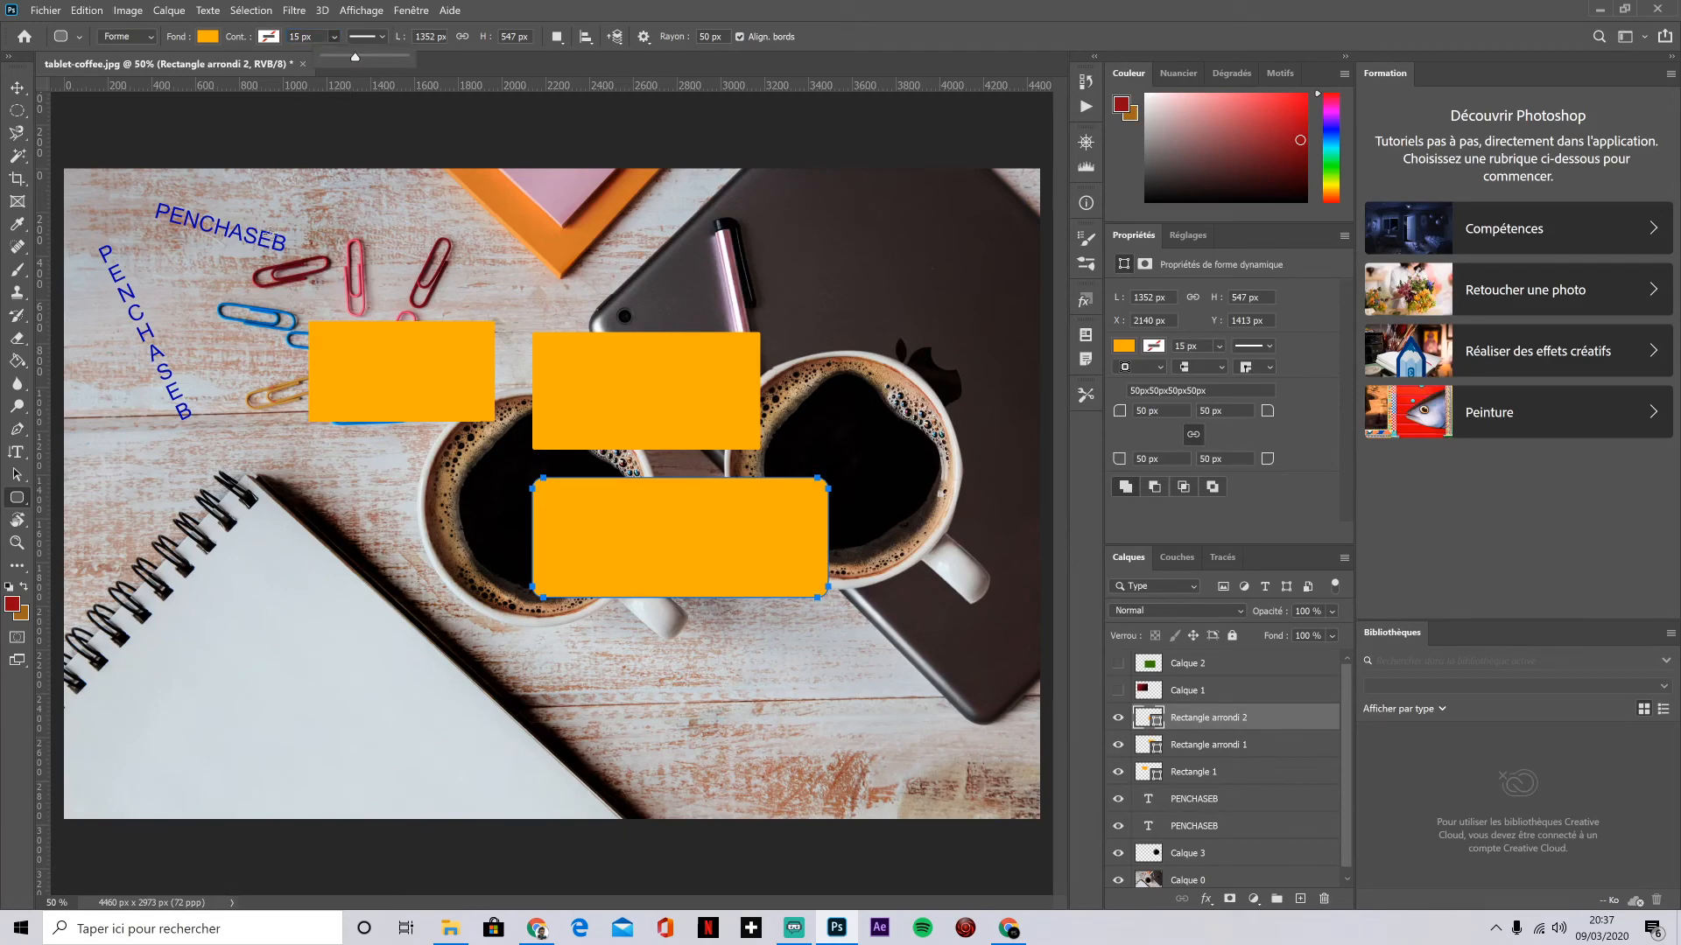
pyautogui.click(197, 499)
# Step: Draw a rounded rectangle of about 1072 × 401 px over the notepad's upper edge and give it a magenta stroke of about 22.38 px
pyautogui.moveTo(188, 507)
pyautogui.mouseDown()
pyautogui.moveTo(403, 547)
pyautogui.moveTo(422, 595)
pyautogui.mouseUp()
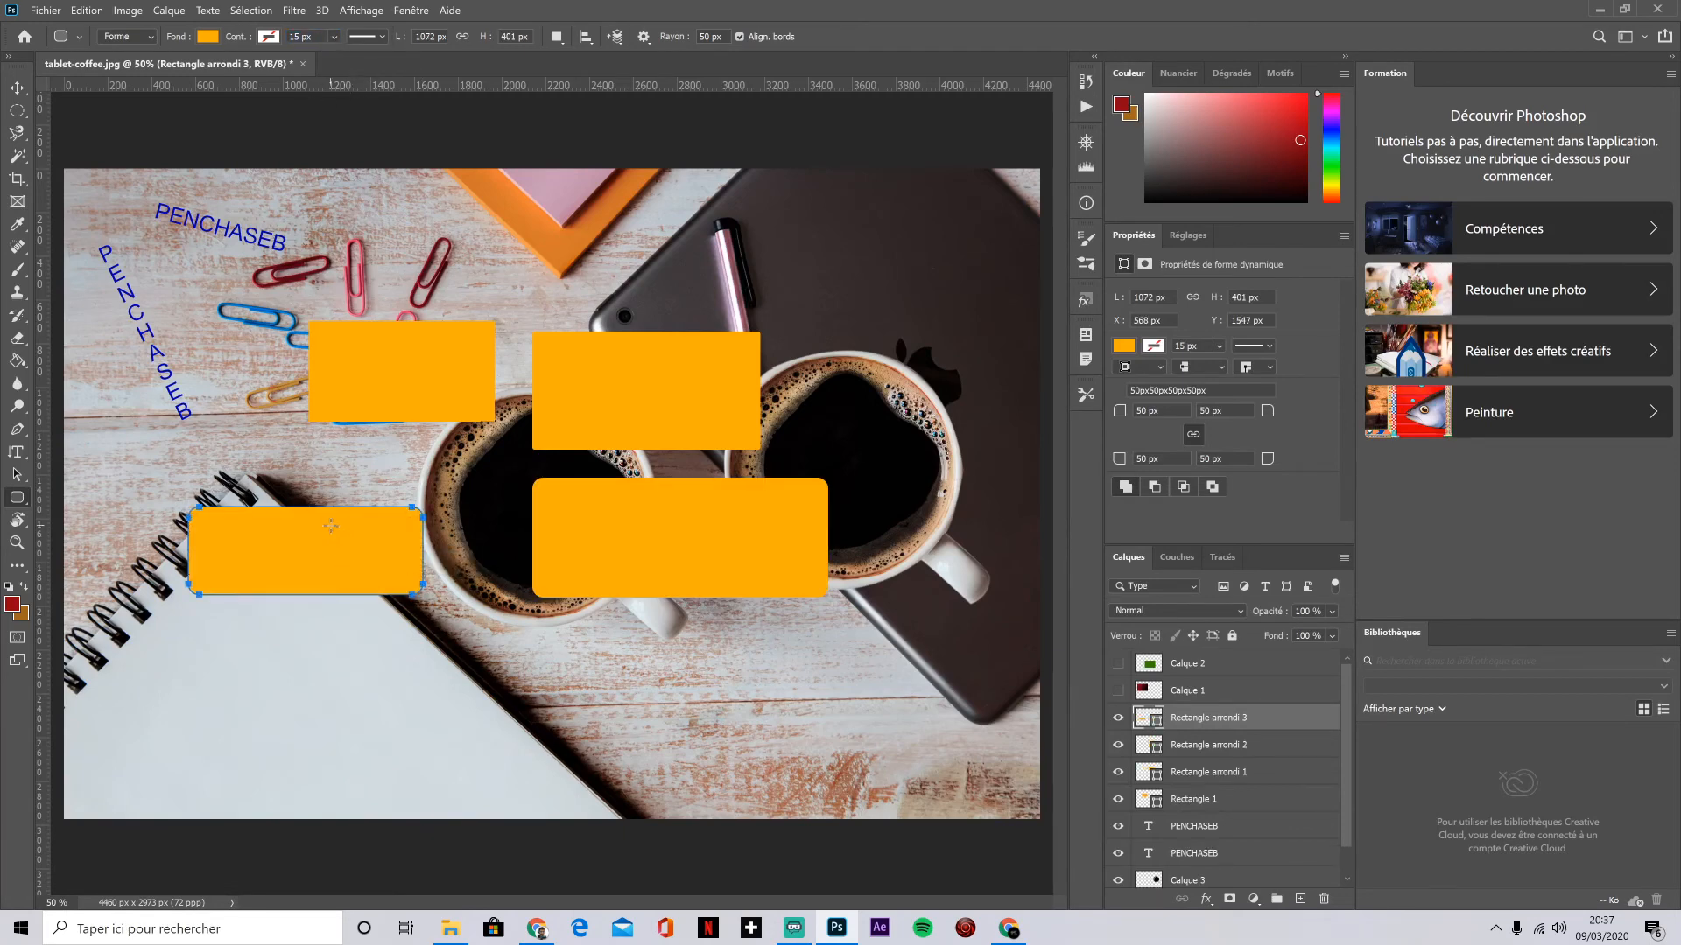
pyautogui.click(268, 35)
pyautogui.click(223, 130)
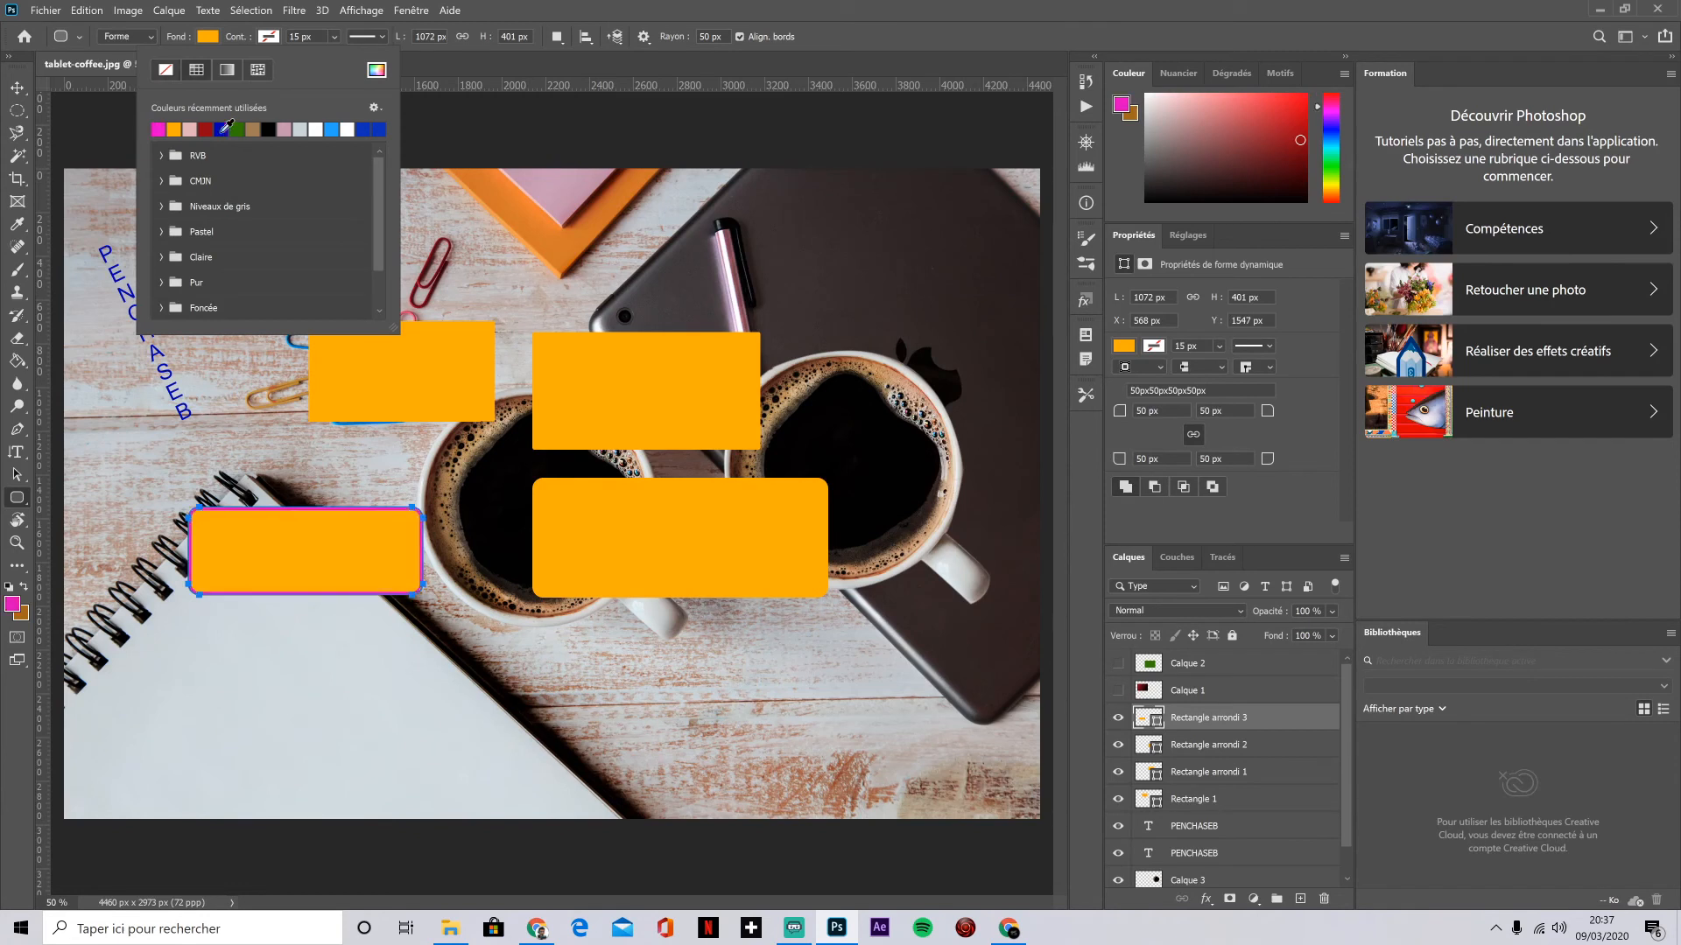
pyautogui.click(333, 37)
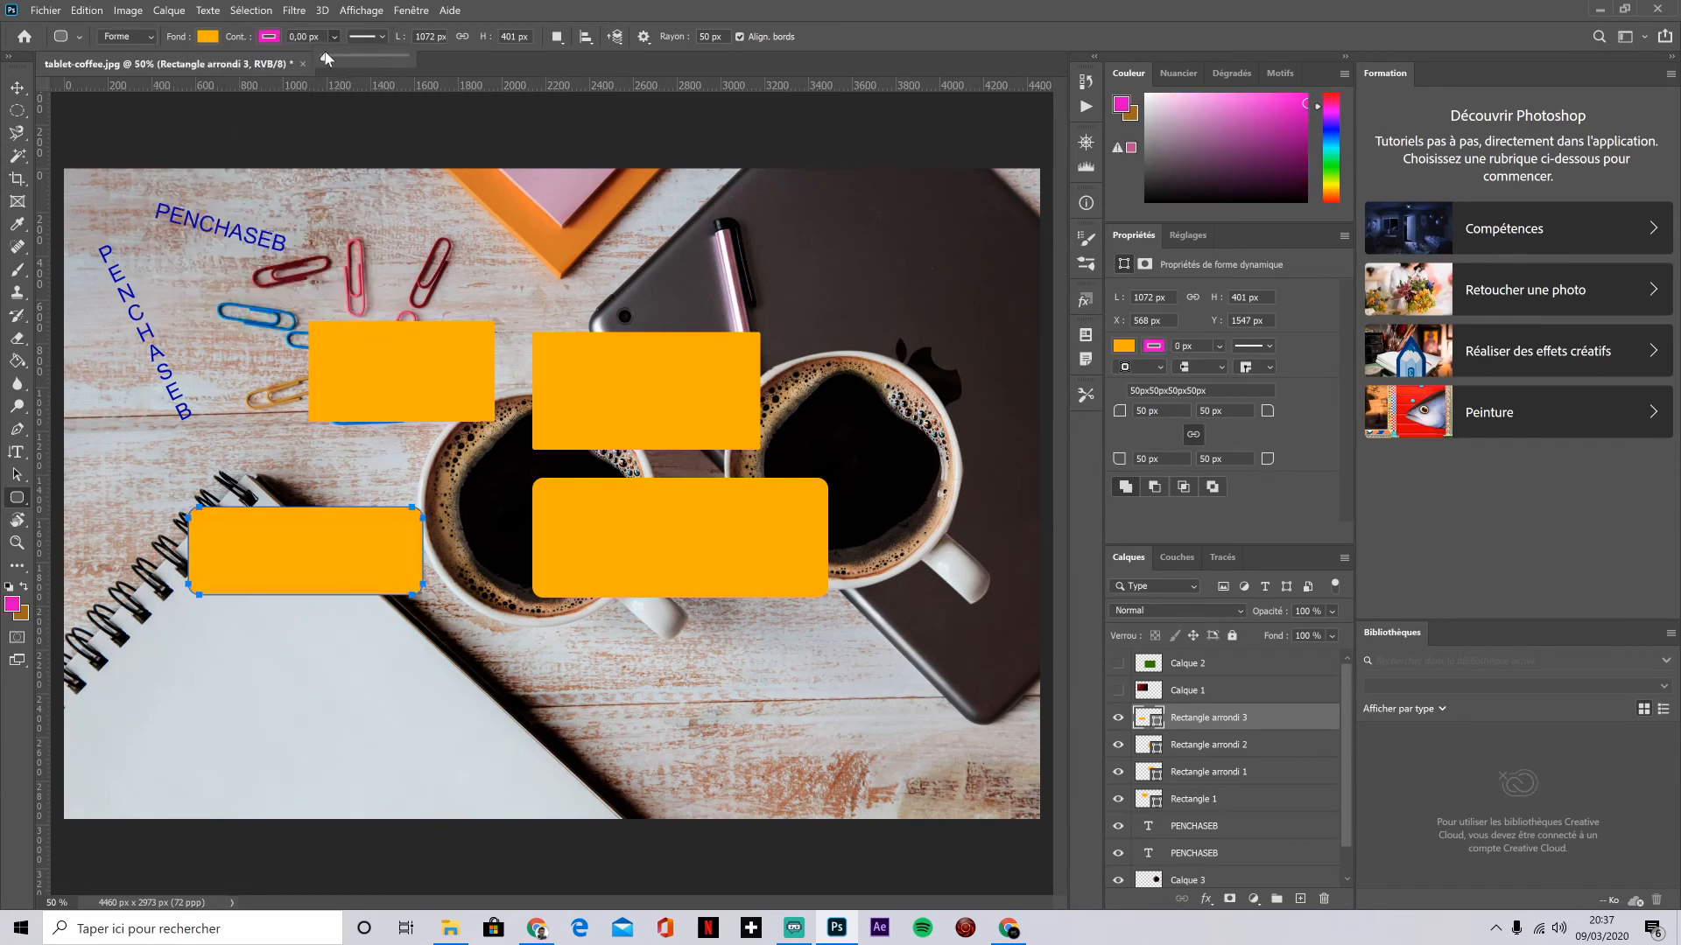
pyautogui.moveTo(337, 55)
pyautogui.mouseDown()
pyautogui.moveTo(403, 57)
pyautogui.moveTo(366, 58)
pyautogui.mouseUp()
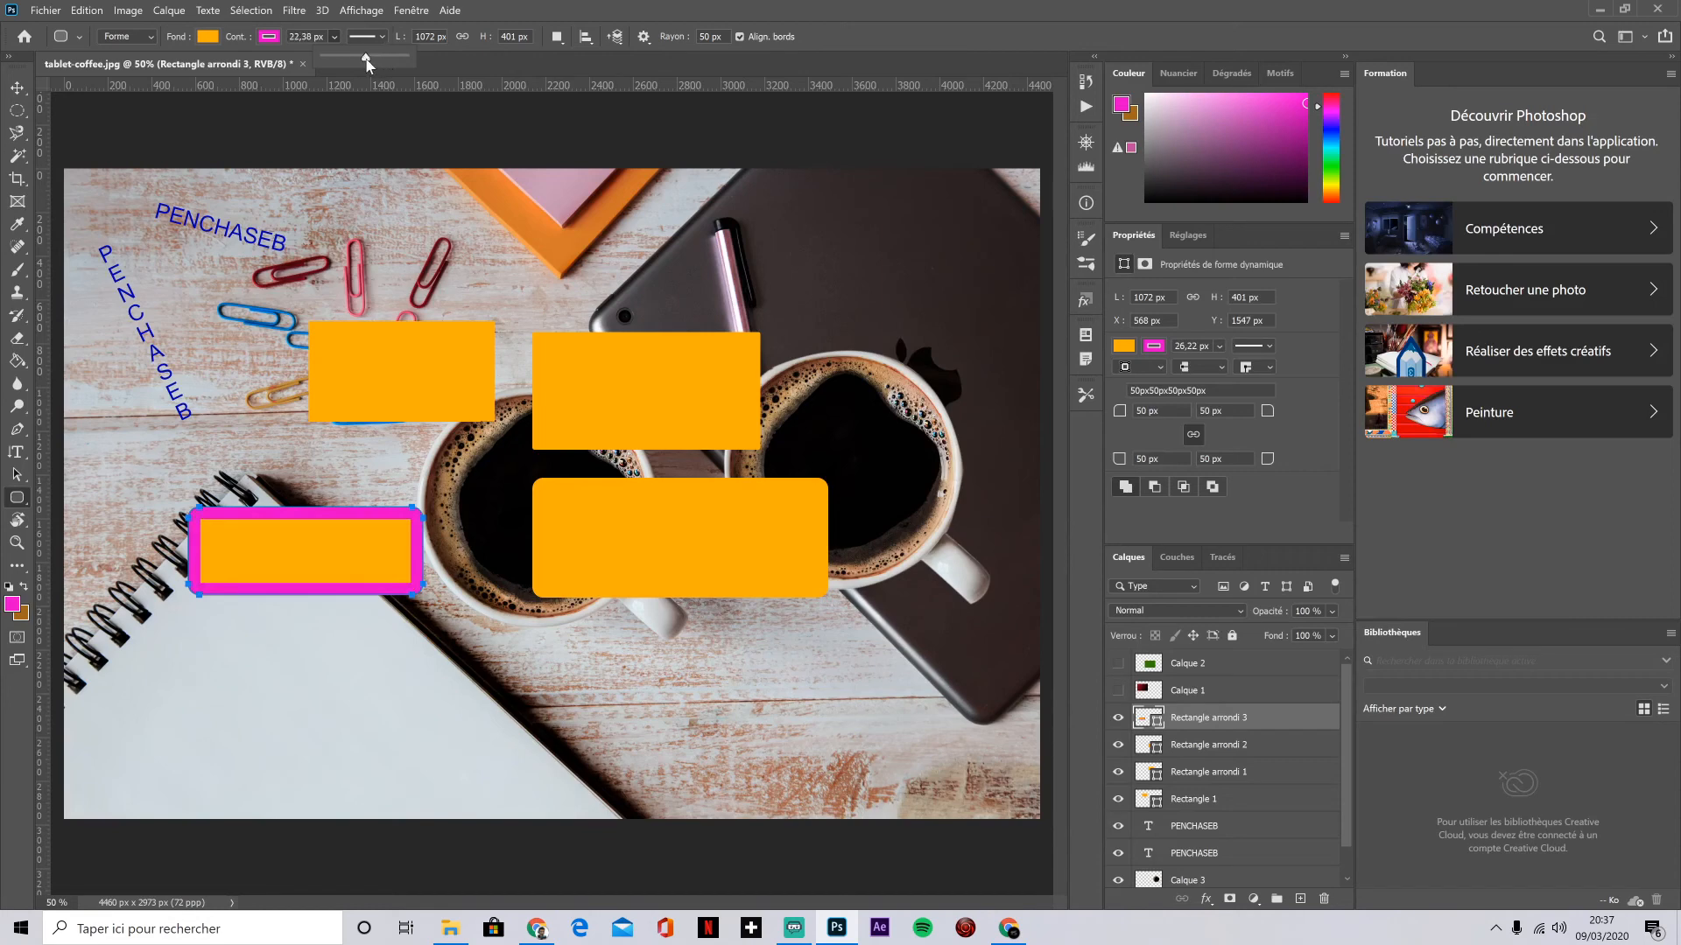
pyautogui.click(15, 88)
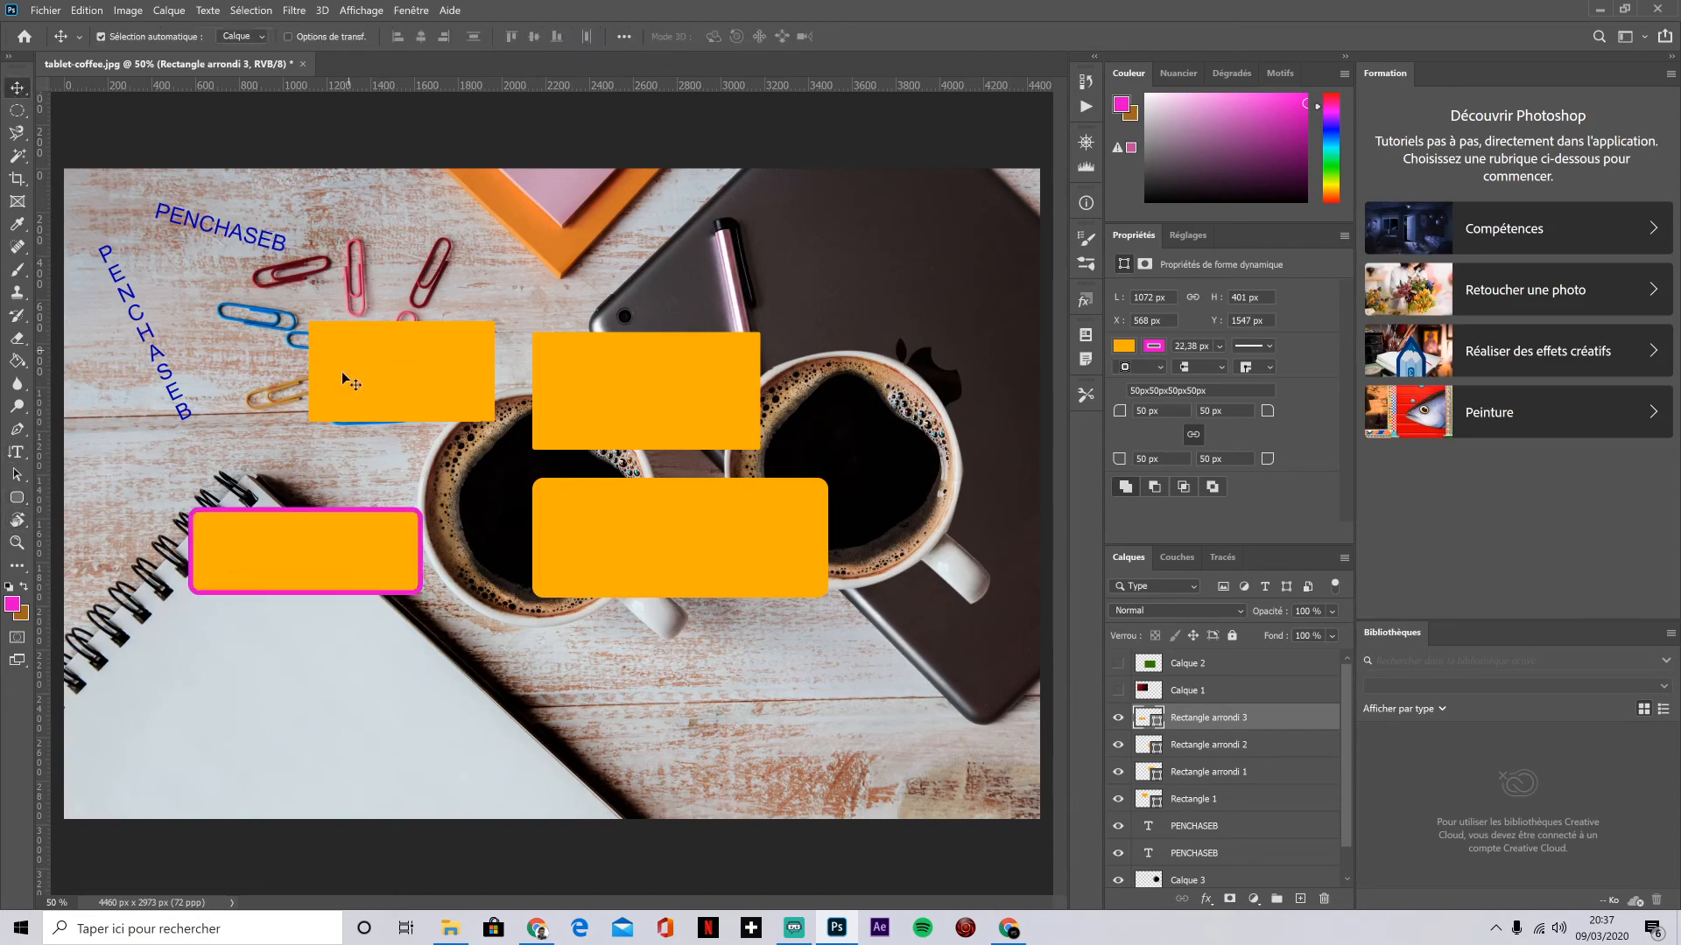
# Step: Draw a circle of about 530 px with the Ellipse tool on the notepad and set the stroke colour to dark red
pyautogui.click(21, 498)
pyautogui.click(92, 529)
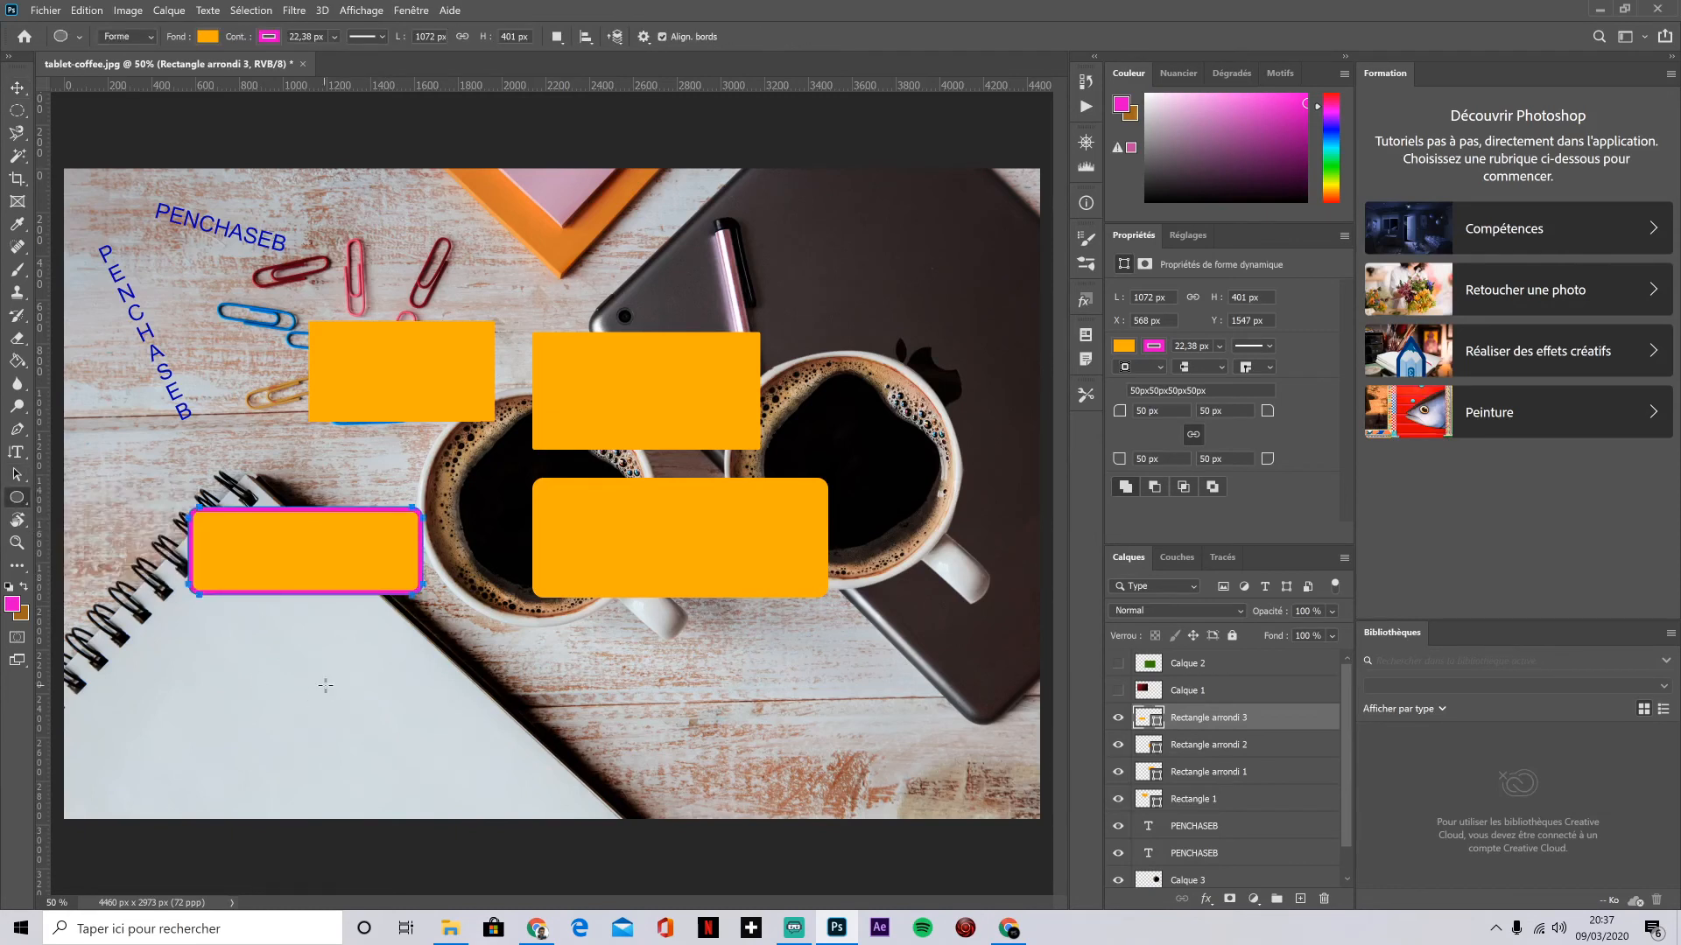
pyautogui.moveTo(338, 668)
pyautogui.mouseDown()
pyautogui.moveTo(525, 760)
pyautogui.moveTo(518, 777)
pyautogui.mouseUp()
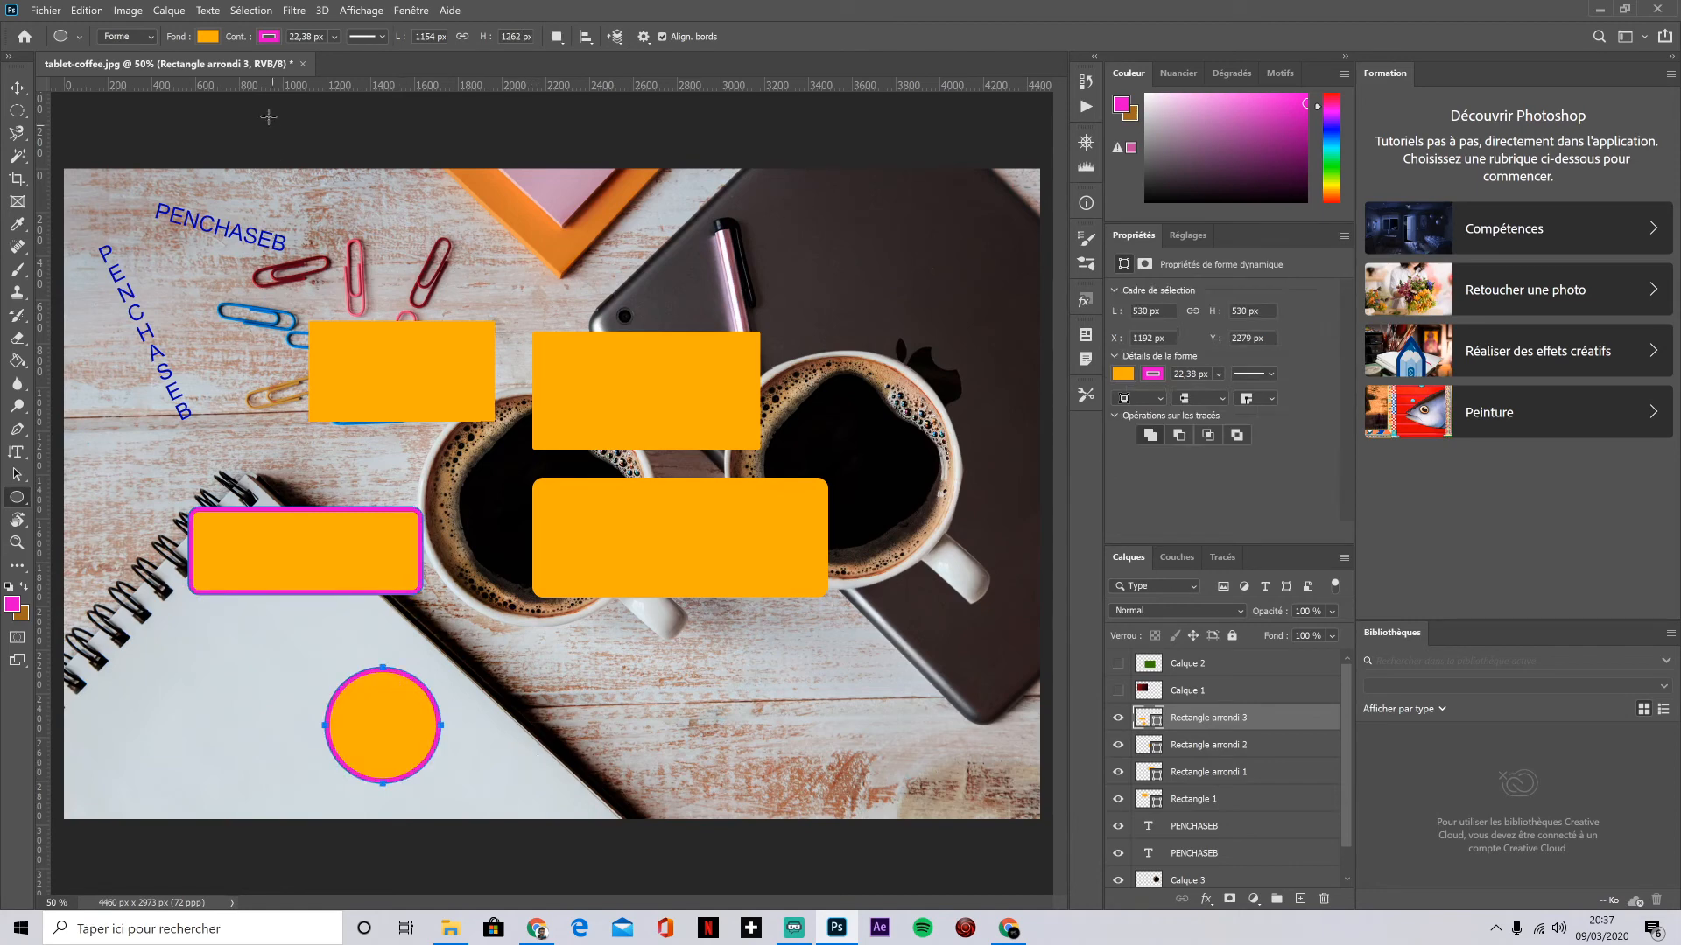
pyautogui.click(278, 38)
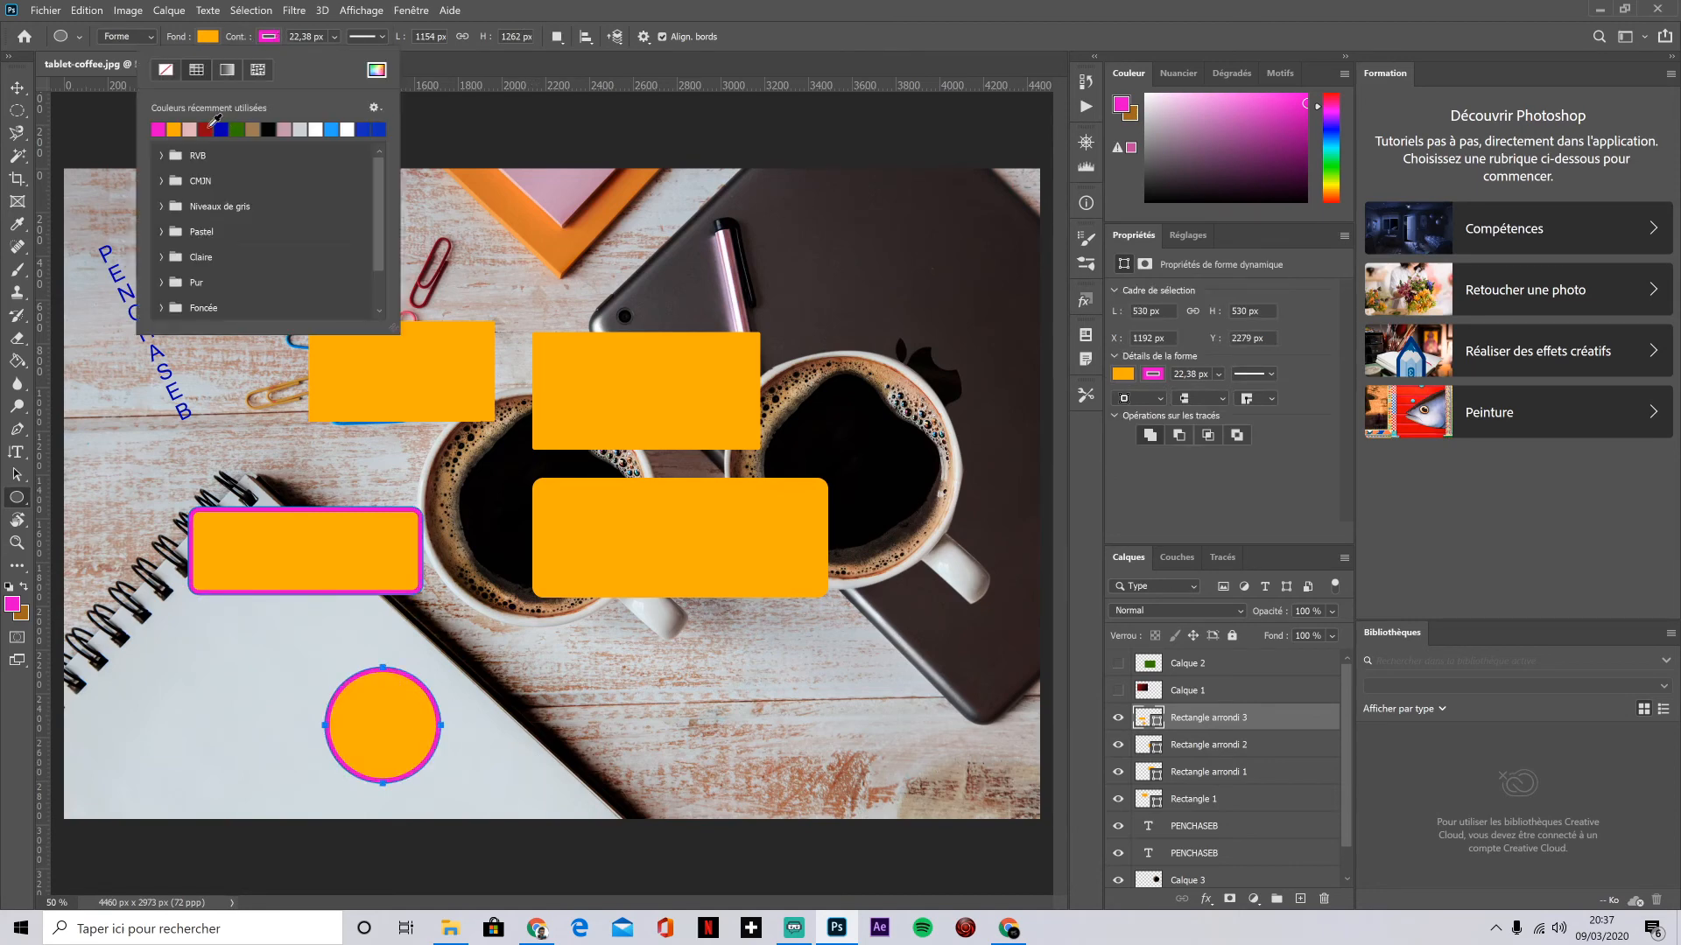
pyautogui.click(208, 129)
pyautogui.click(621, 4)
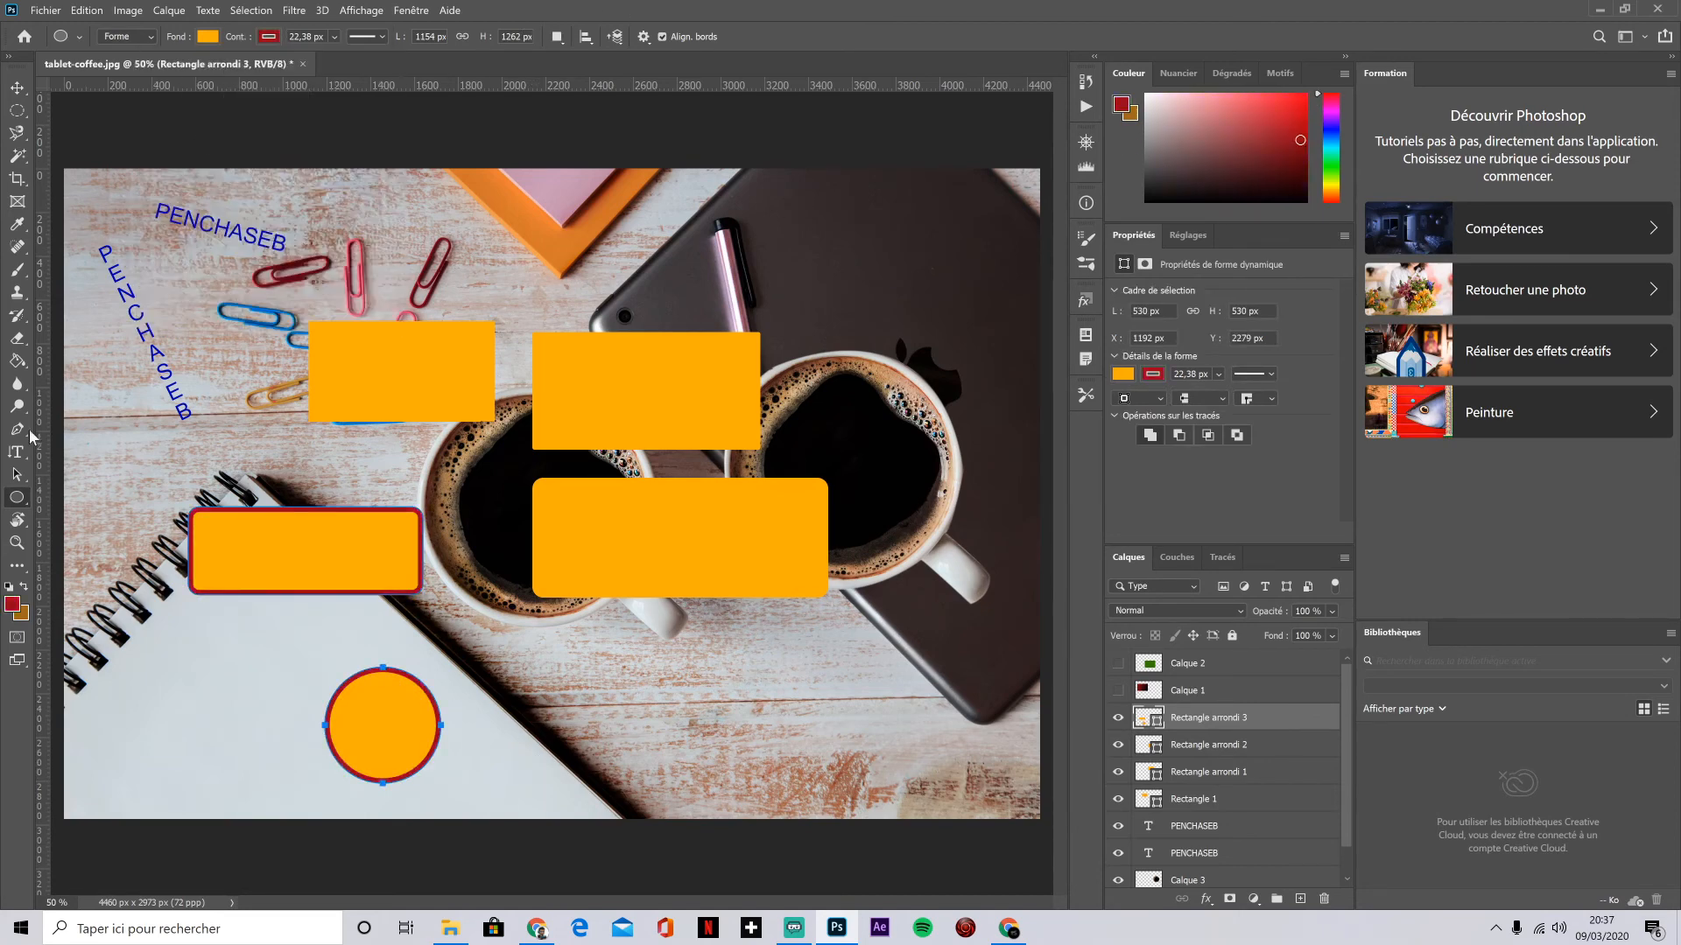
# Step: Draw a large five-sided polygon below the left cup and a smaller one, about 530 × 517 px, above the orange rectangle
pyautogui.rightClick(17, 505)
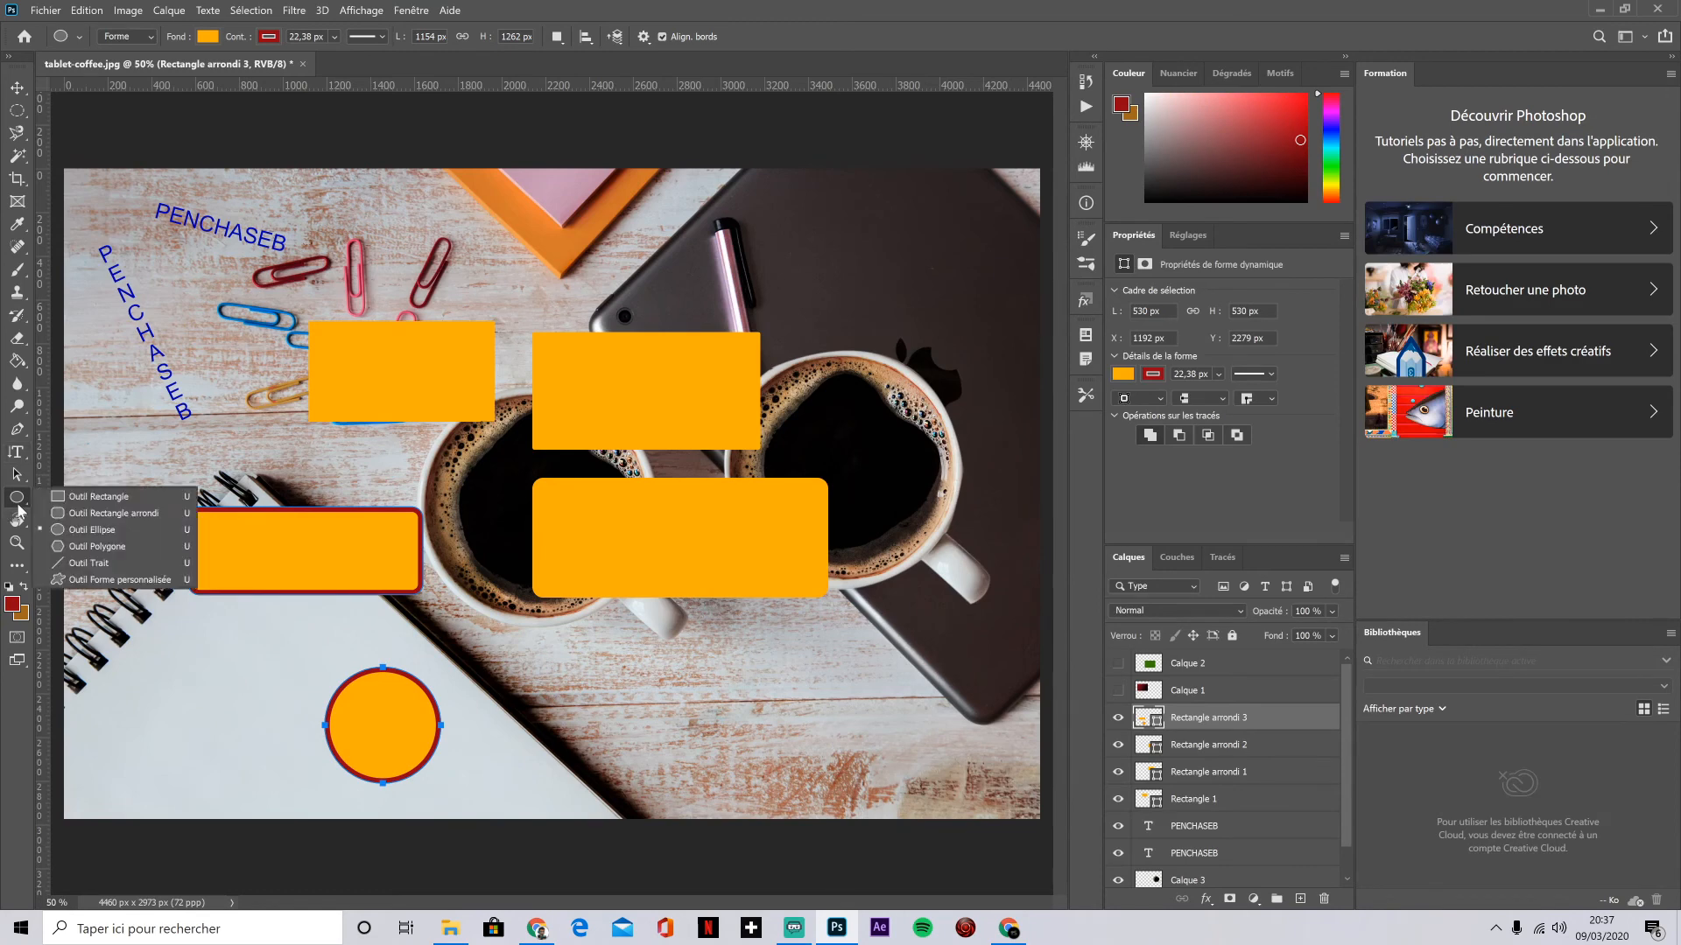
pyautogui.click(100, 552)
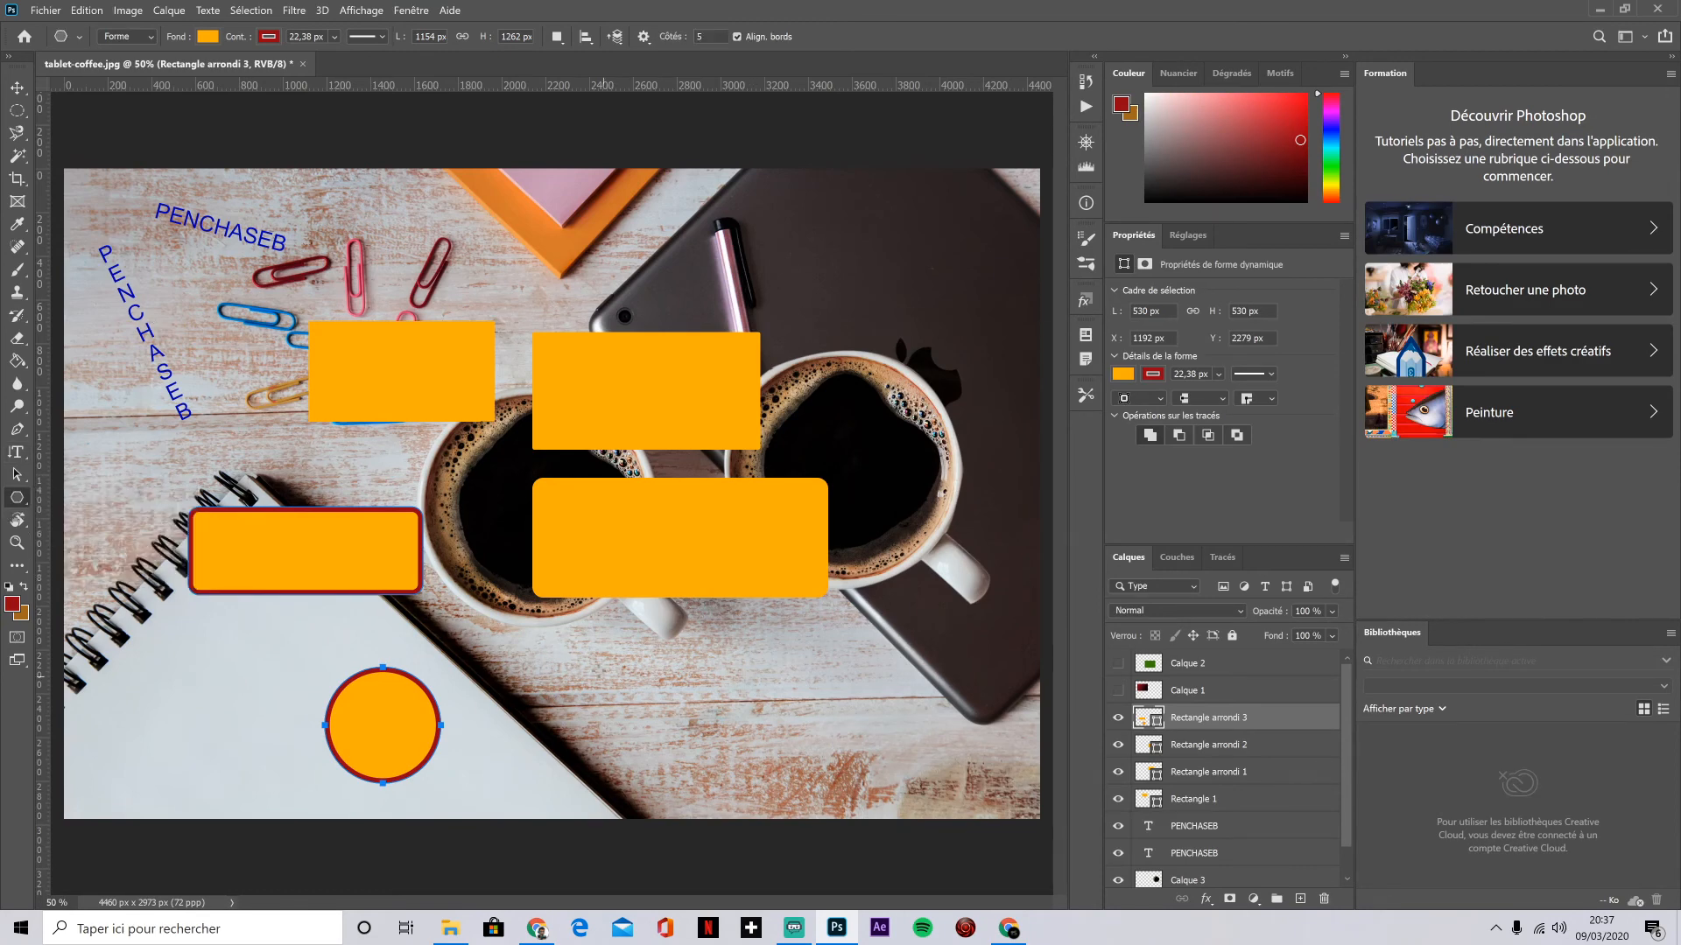
pyautogui.moveTo(585, 660); pyautogui.dragTo(690, 726)
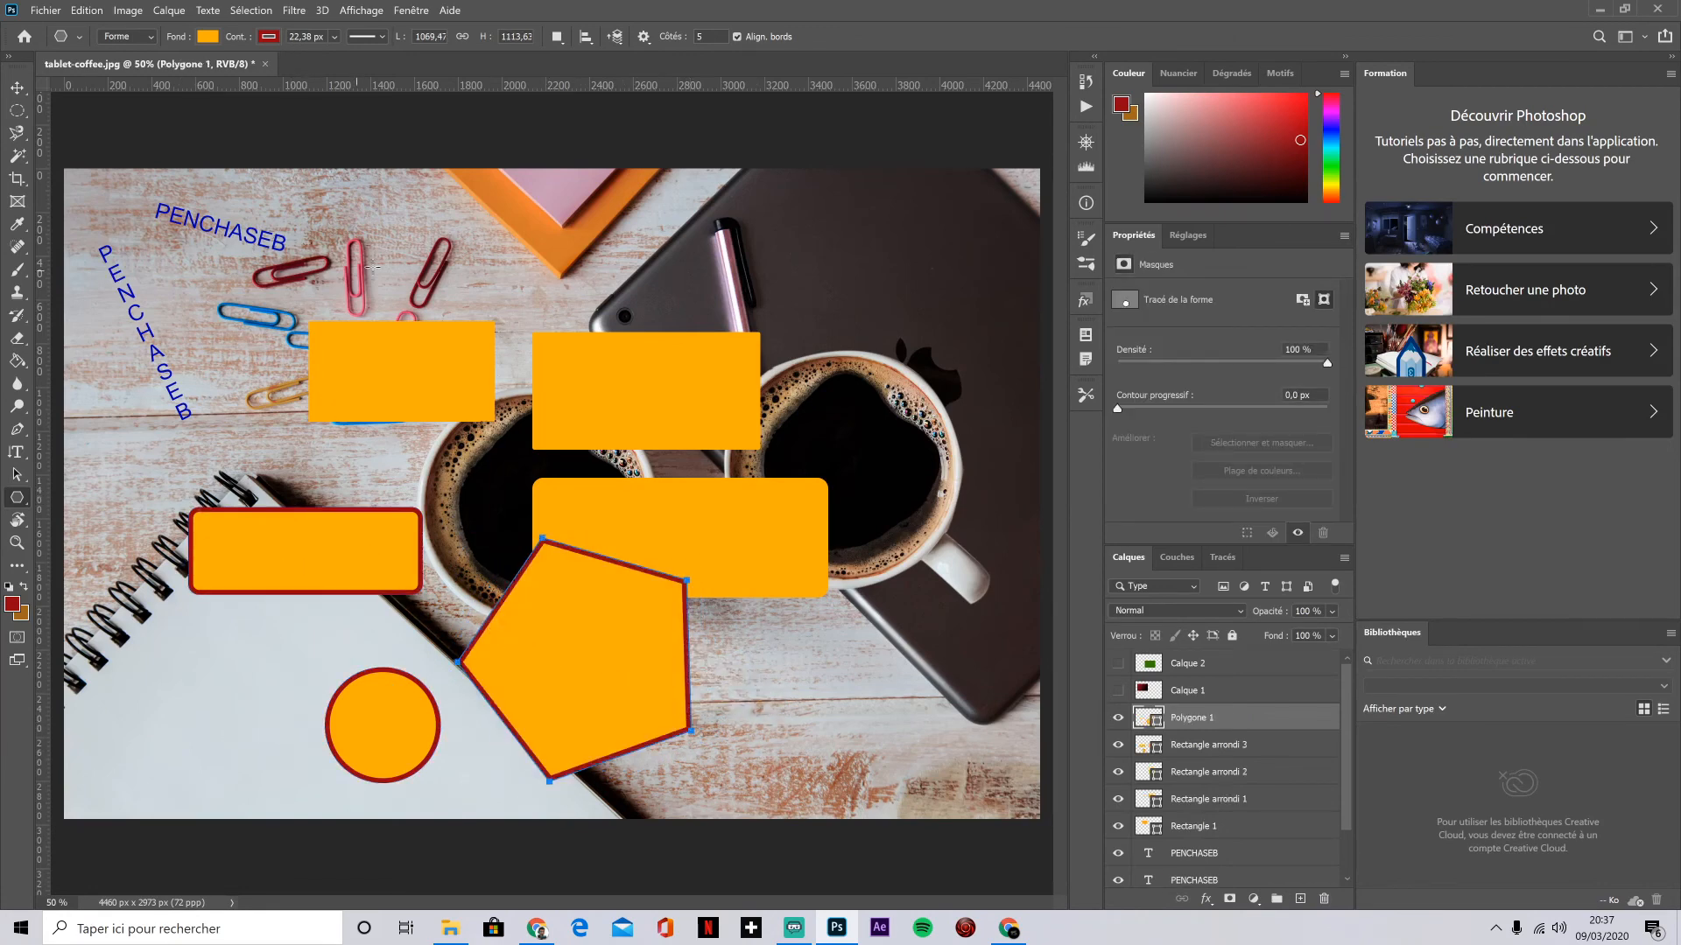
pyautogui.moveTo(468, 247); pyautogui.dragTo(526, 238)
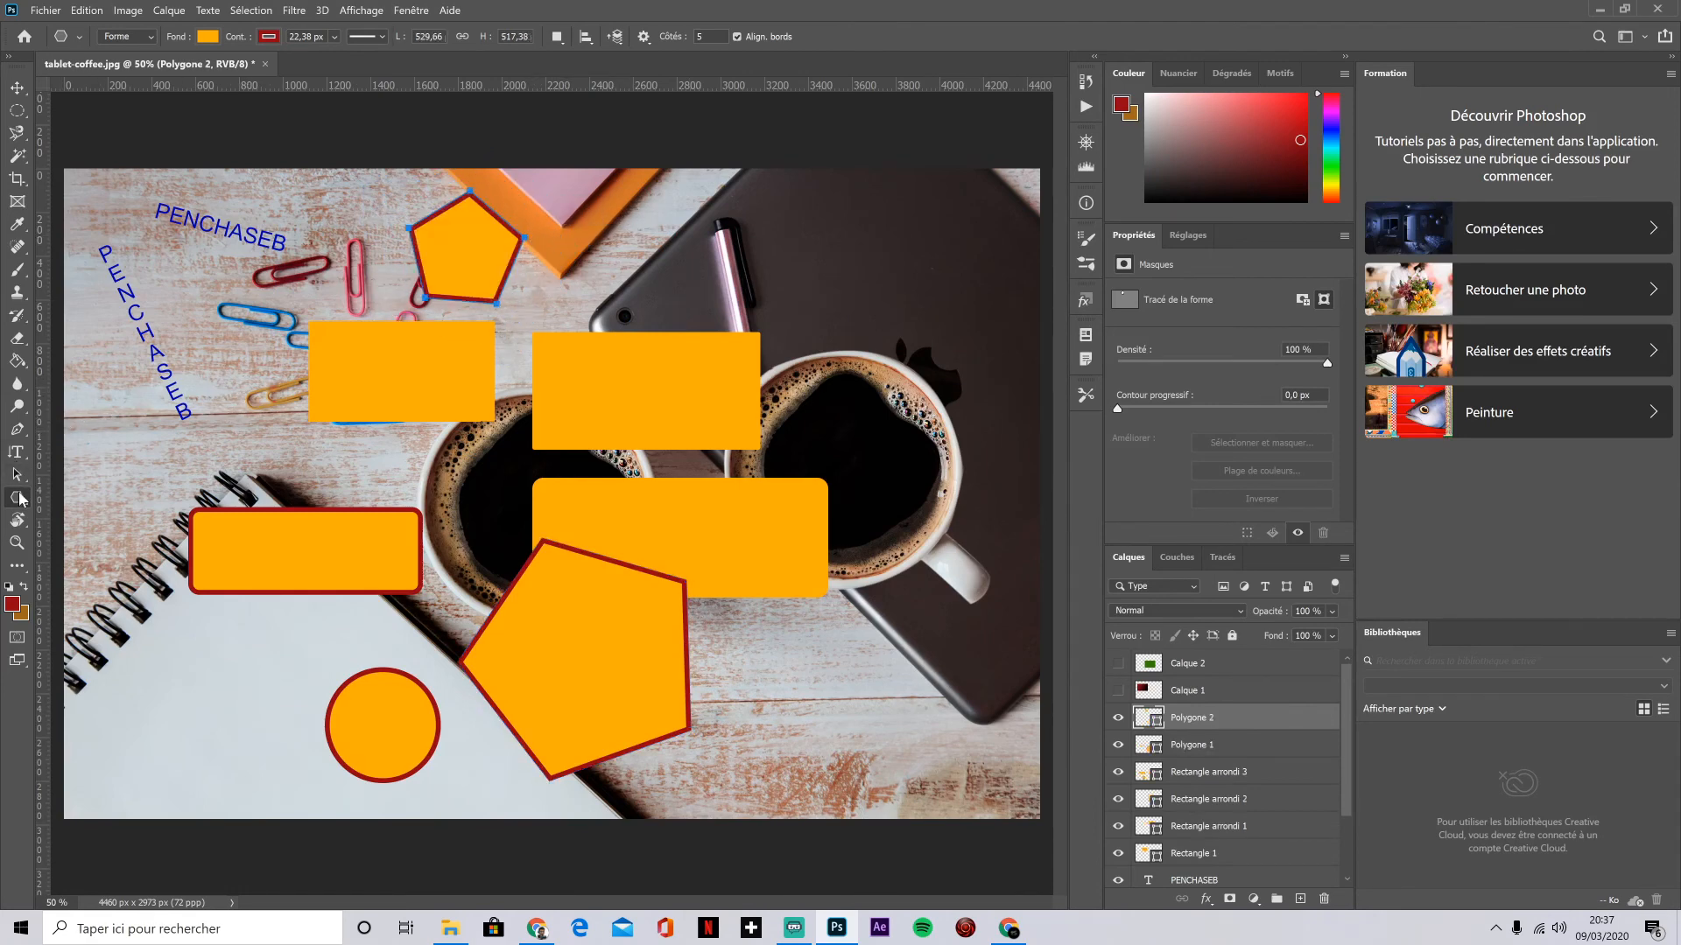
# Step: Draw a 1 px thick line of about 602 × 45 px across the paper clips and try to move it
pyautogui.rightClick(21, 499)
pyautogui.click(147, 565)
pyautogui.moveTo(176, 291); pyautogui.dragTo(308, 281)
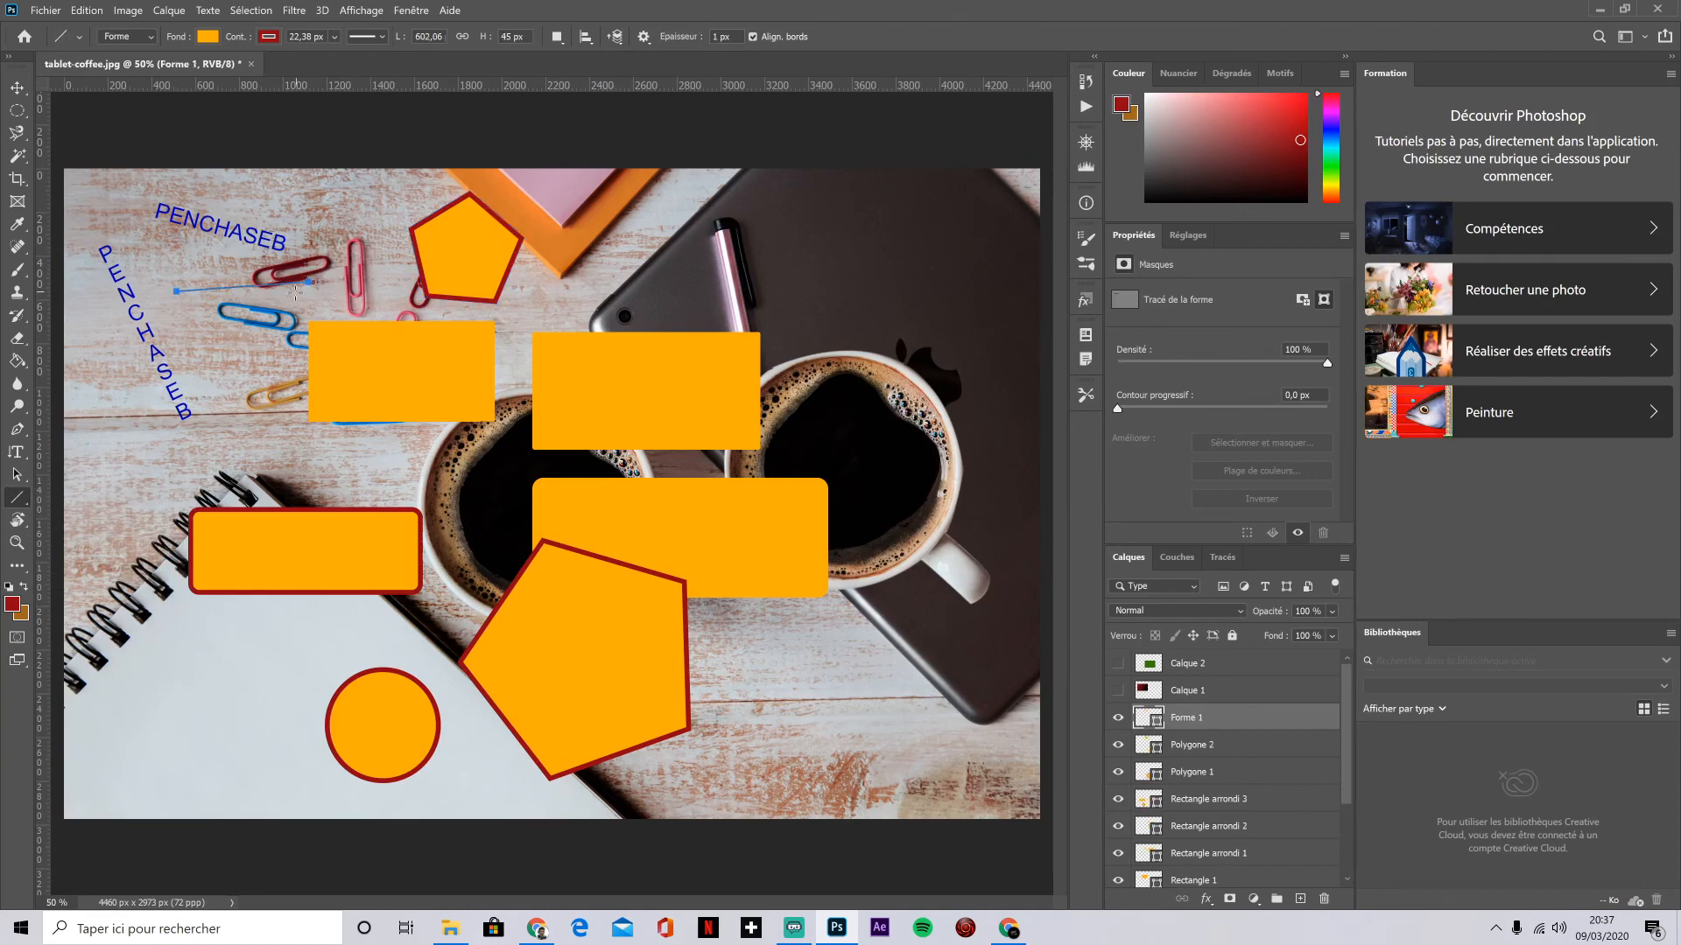
pyautogui.click(17, 88)
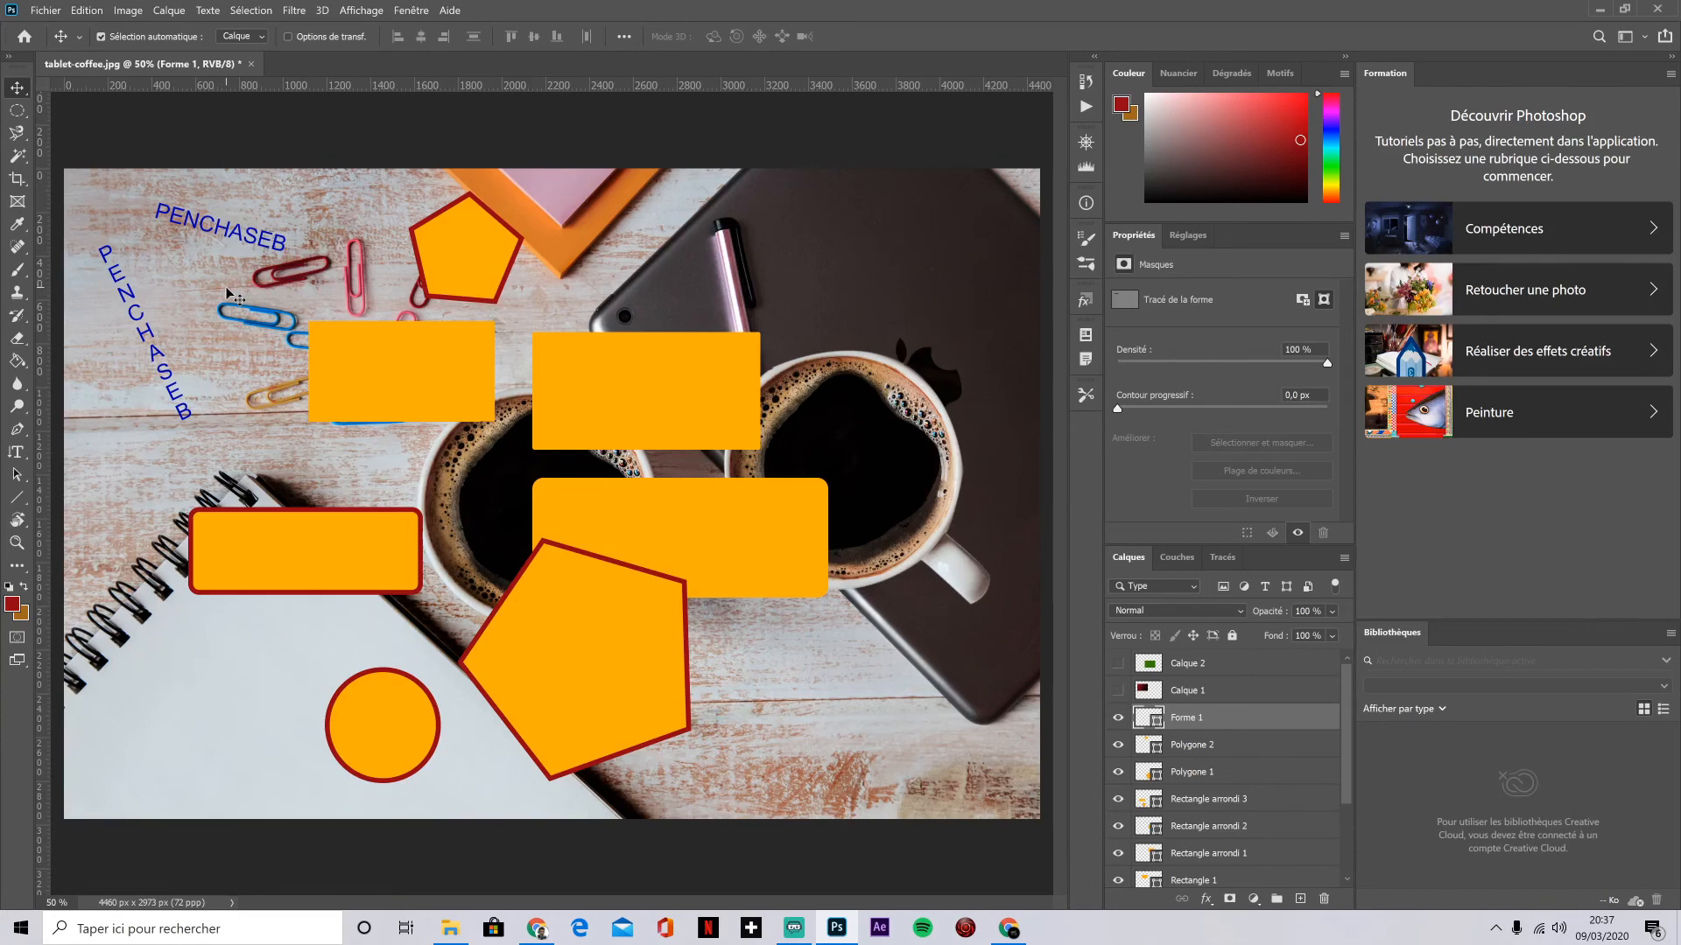
pyautogui.moveTo(232, 278); pyautogui.dragTo(232, 292)
pyautogui.hotkey('ctrl', 'z')
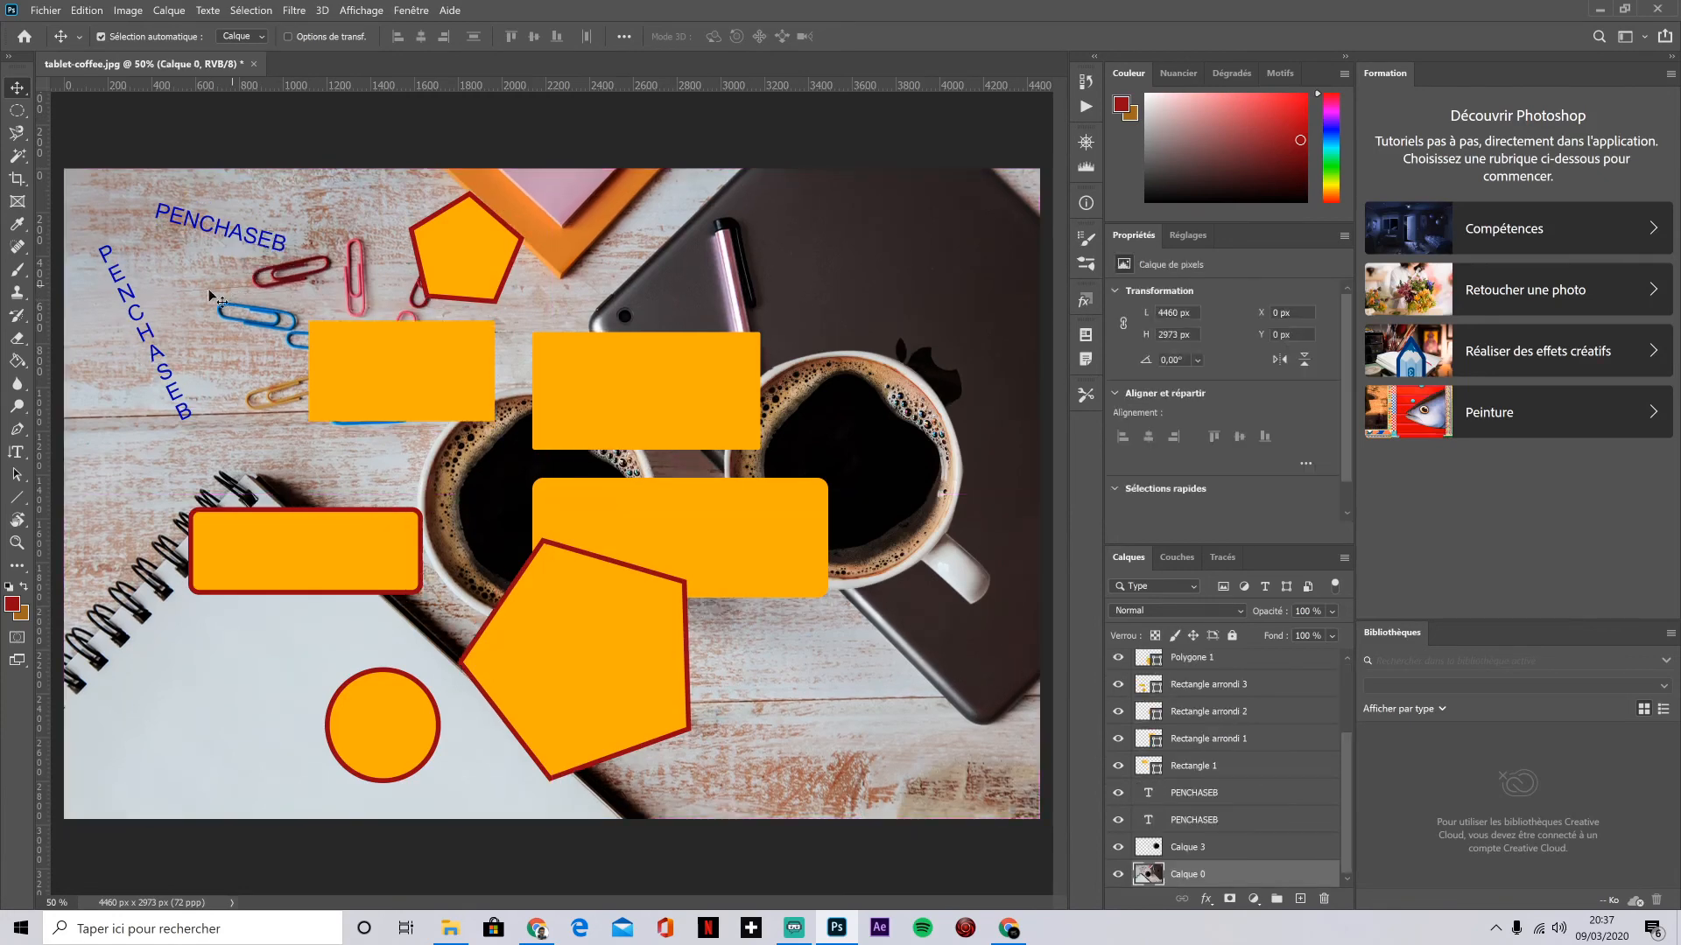
# Step: Set the Line tool's stroke width to 100 px and draw a line of about 1008 × 79 px across the small pentagon
pyautogui.click(25, 501)
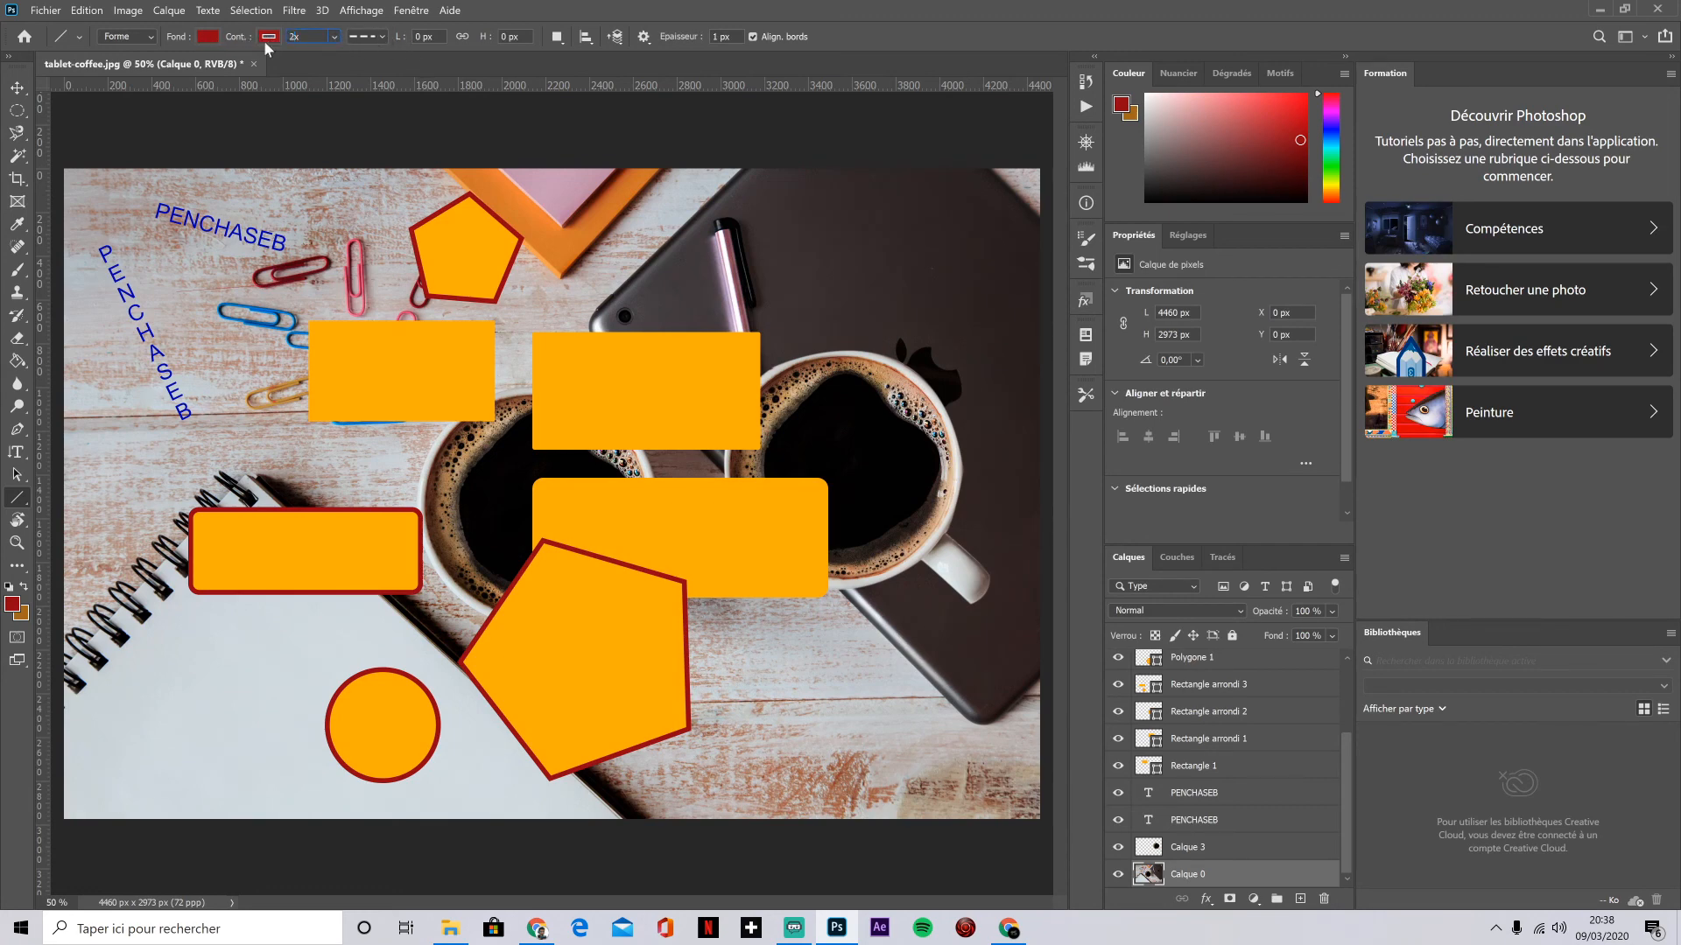
pyautogui.press('Return')
pyautogui.click(958, 372)
pyautogui.write('100px')
pyautogui.moveTo(401, 203); pyautogui.dragTo(622, 221)
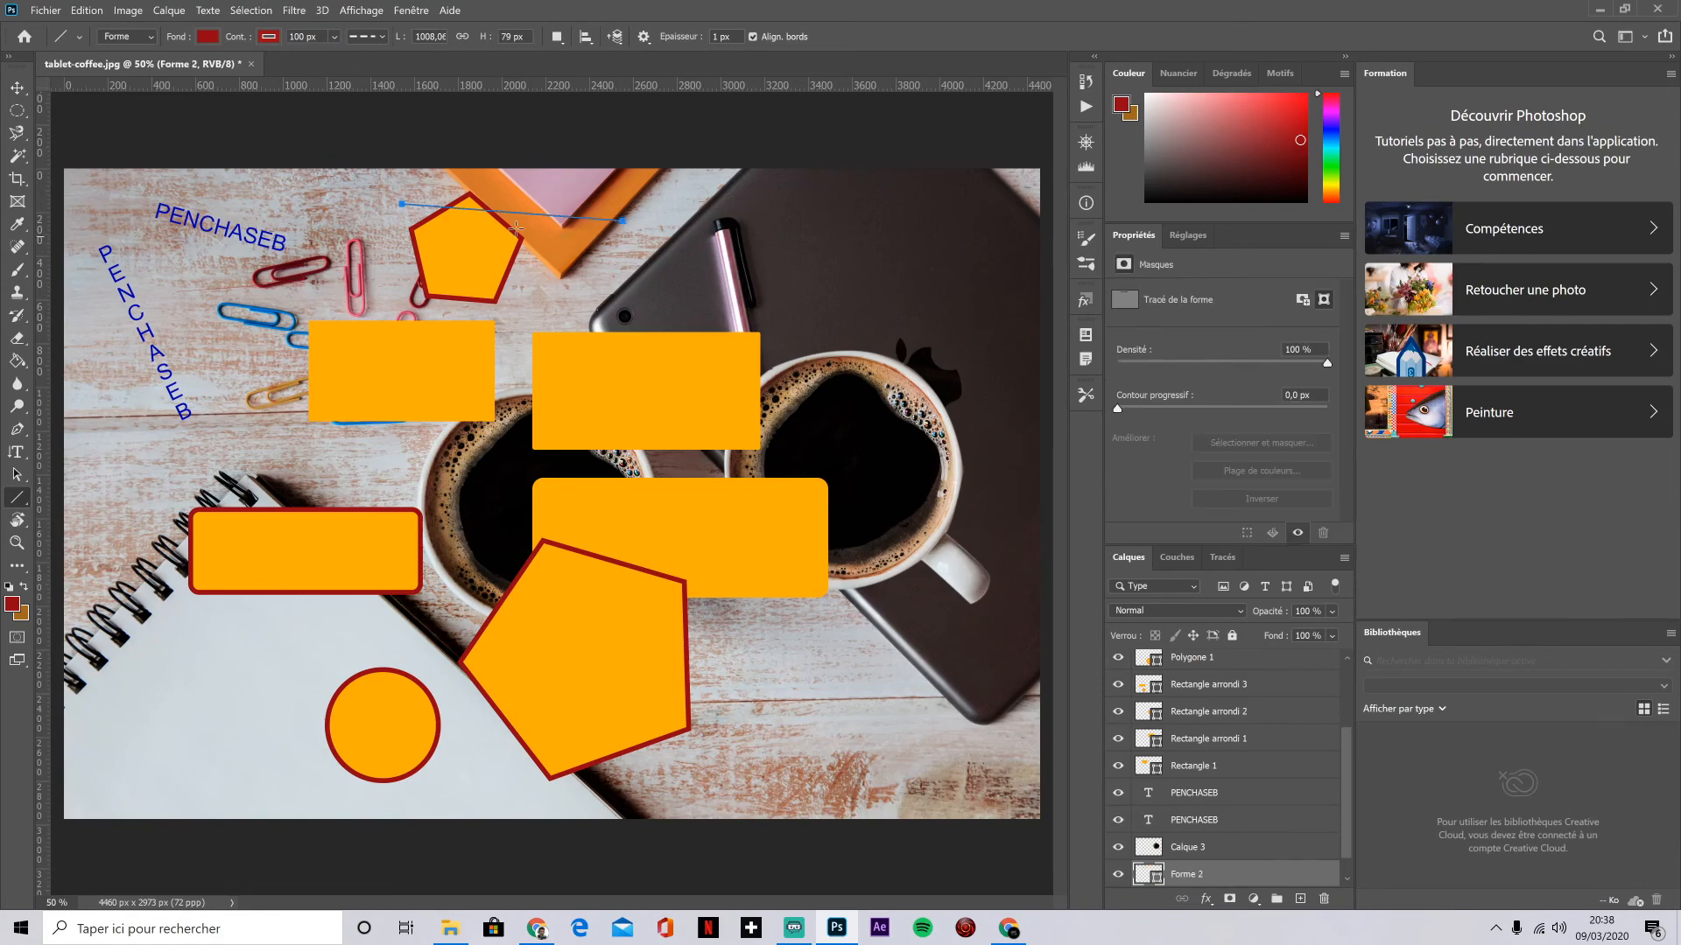
pyautogui.click(17, 88)
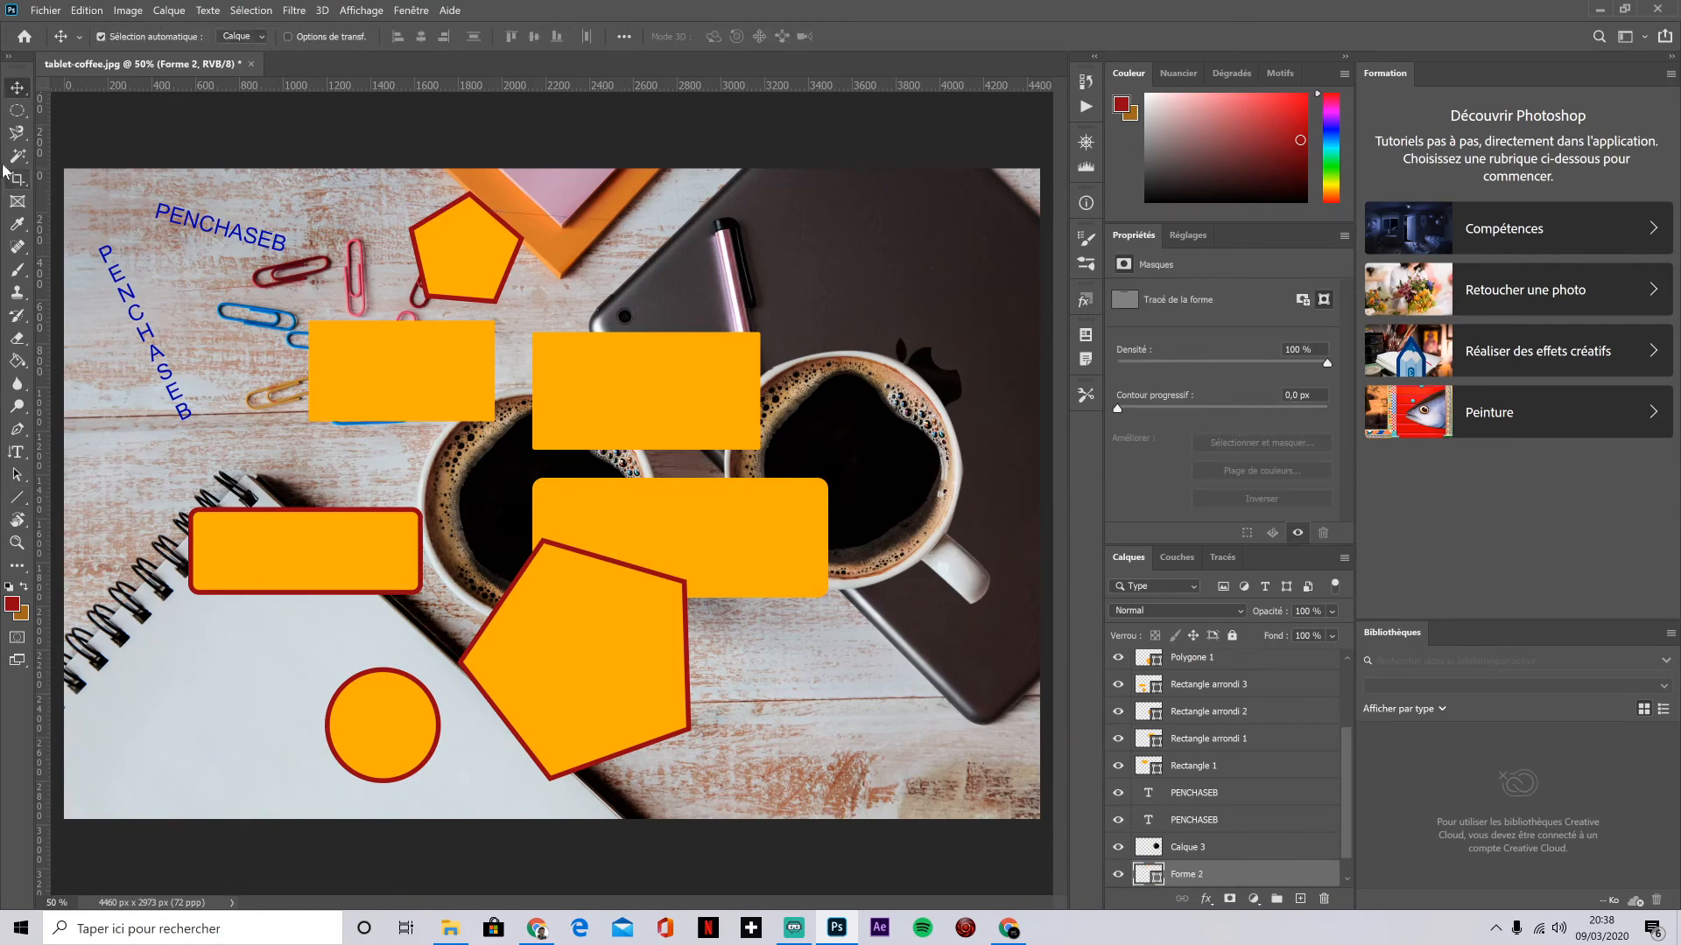
# Step: Draw the pirate ship custom shape from the Bateaux group, about 691 × 441 px, above the right cup and move it higher on the tablet
pyautogui.click(17, 497)
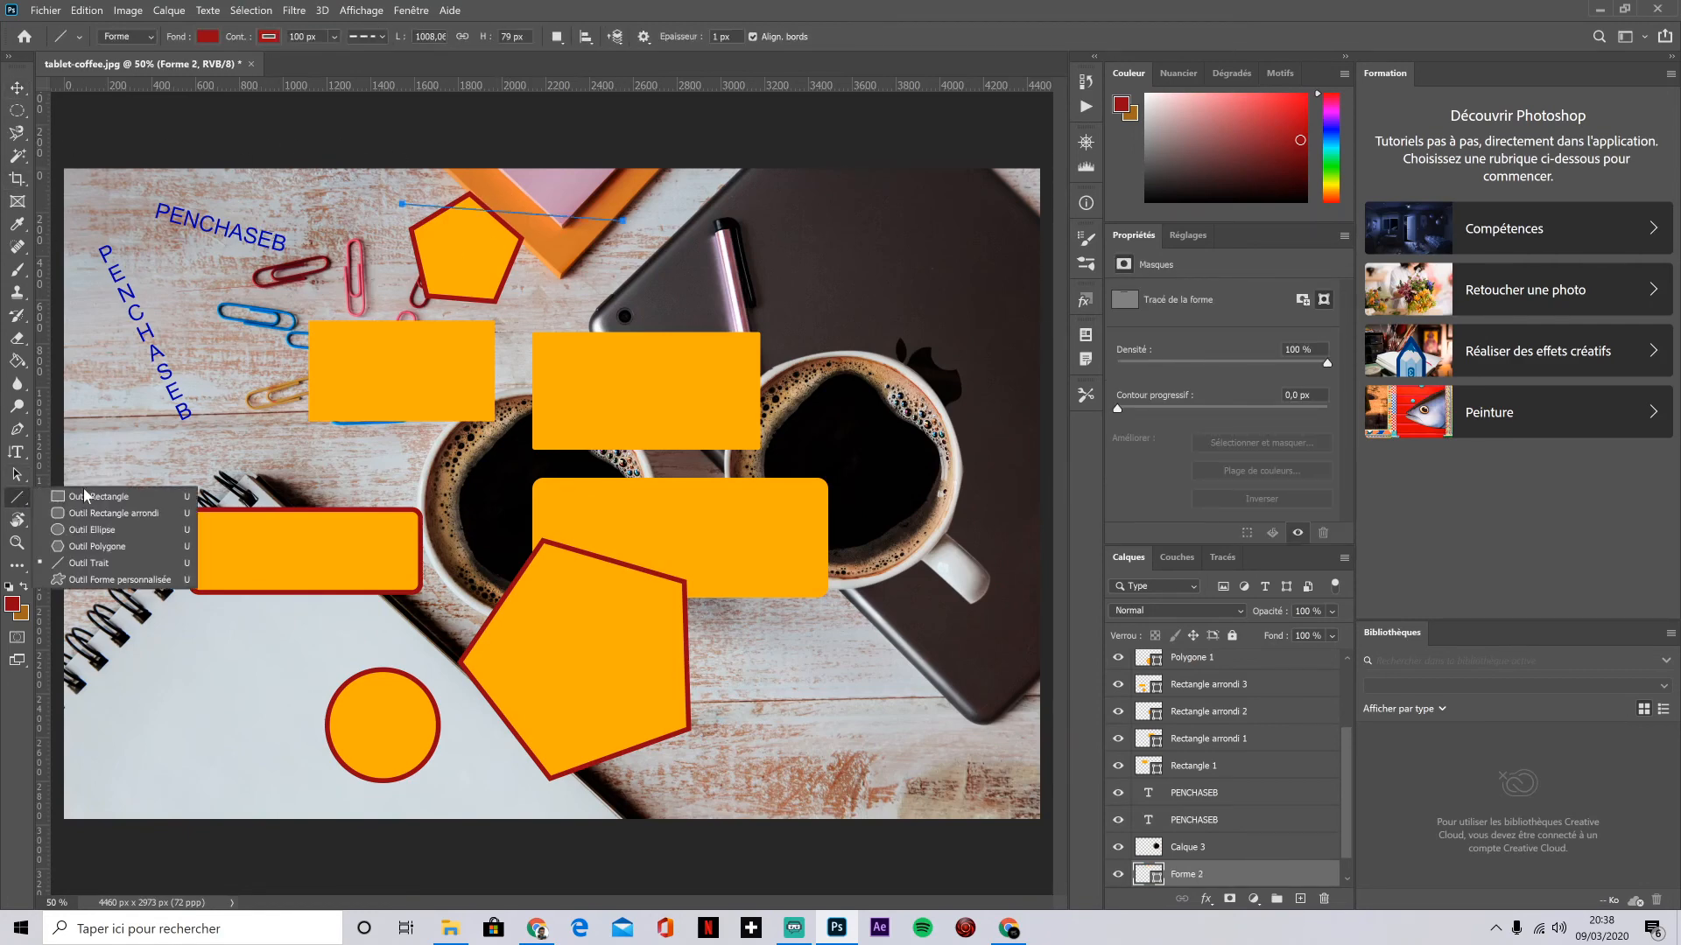
pyautogui.click(123, 579)
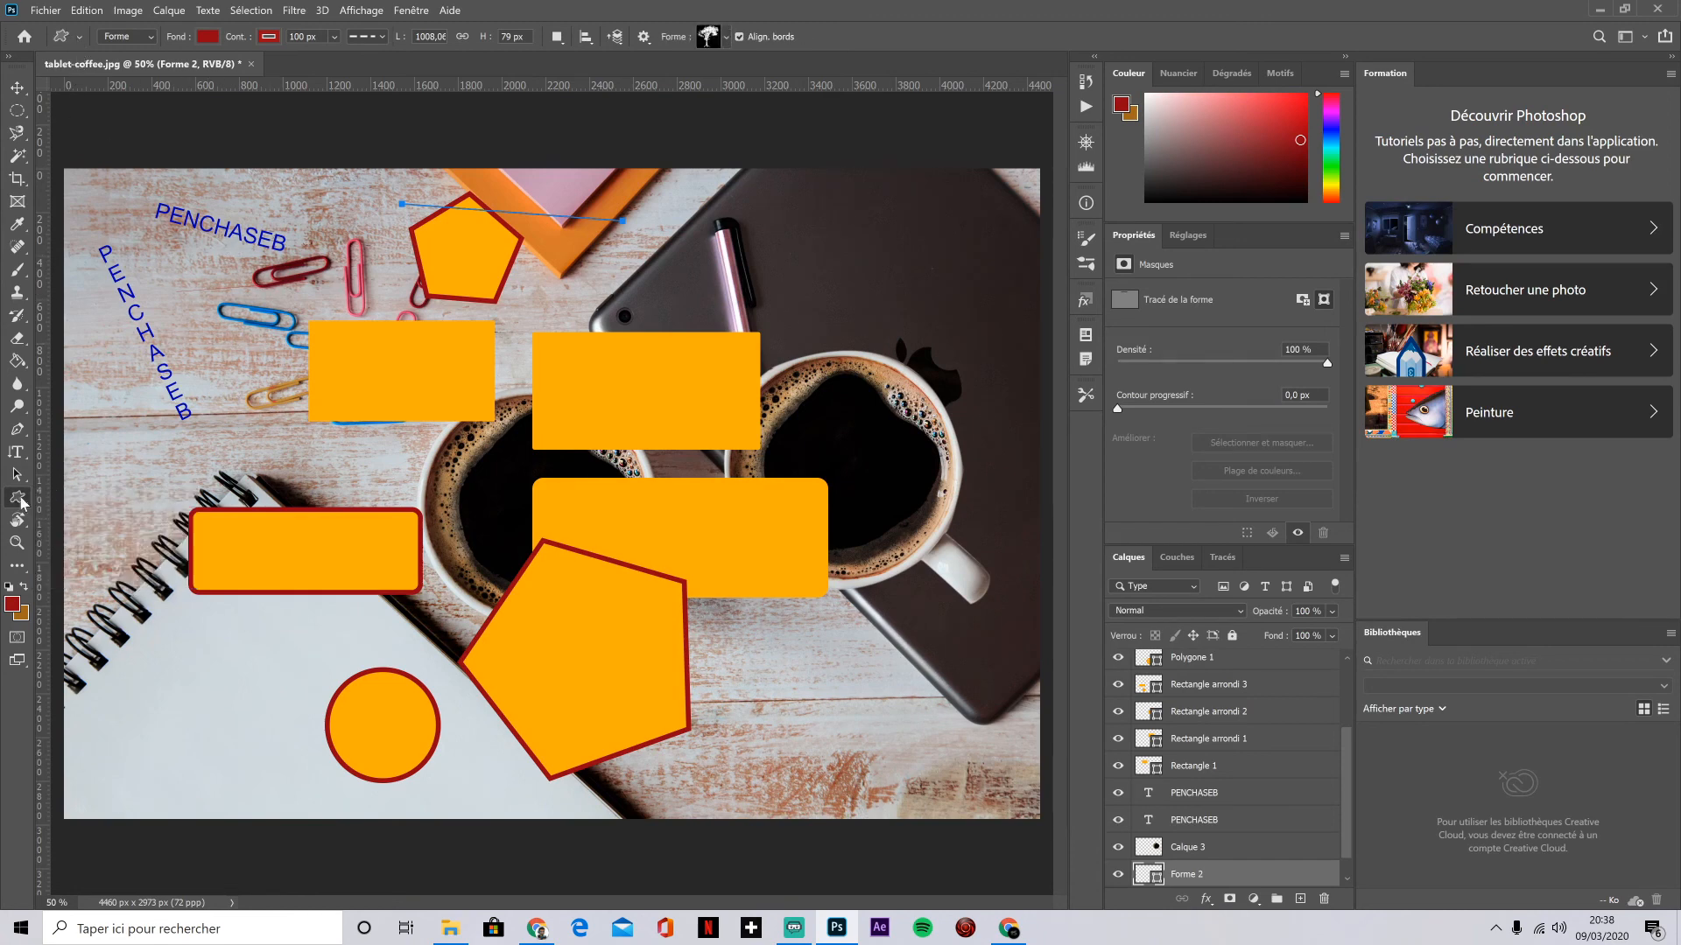
pyautogui.click(79, 39)
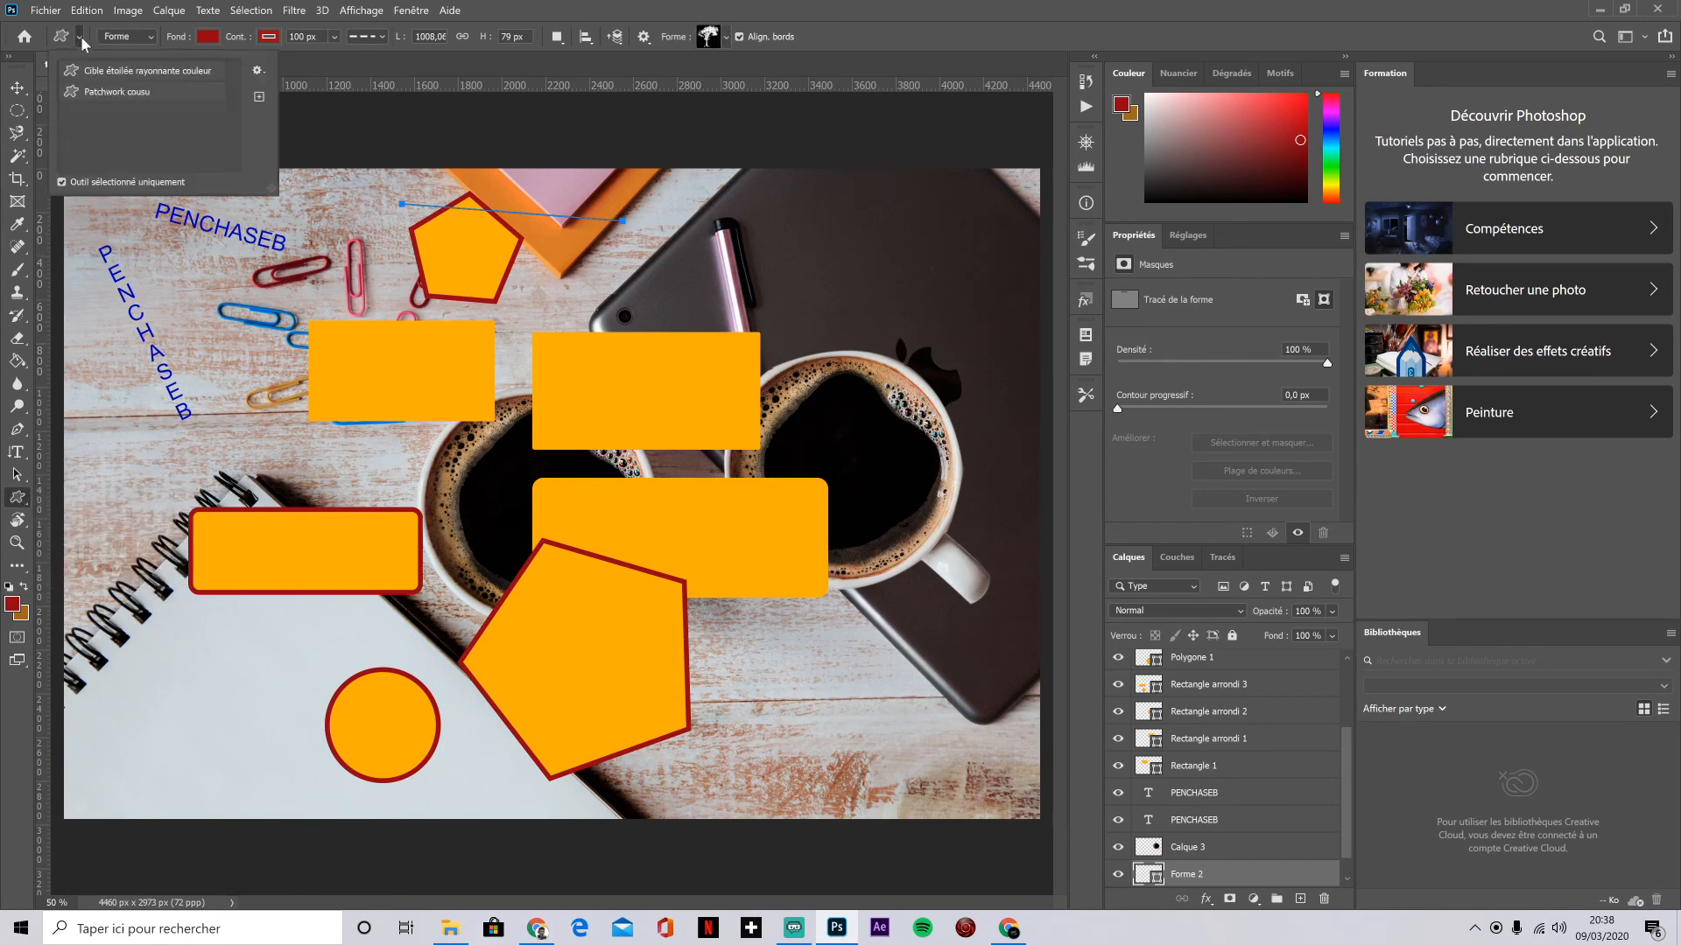
pyautogui.click(79, 38)
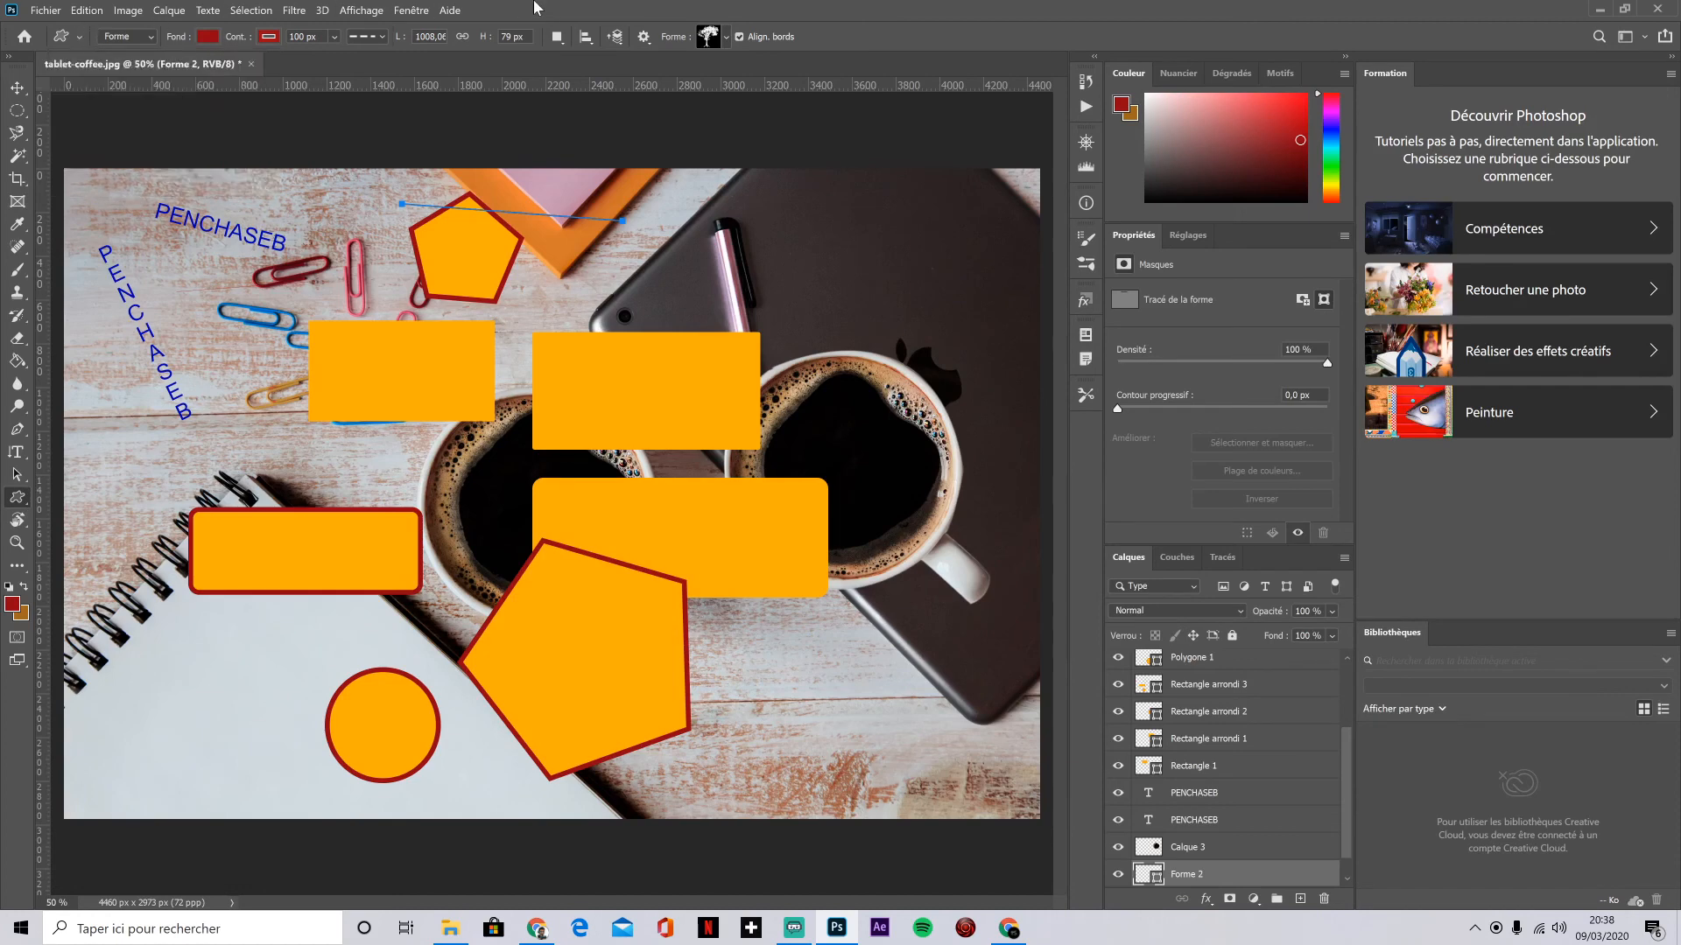
pyautogui.click(728, 39)
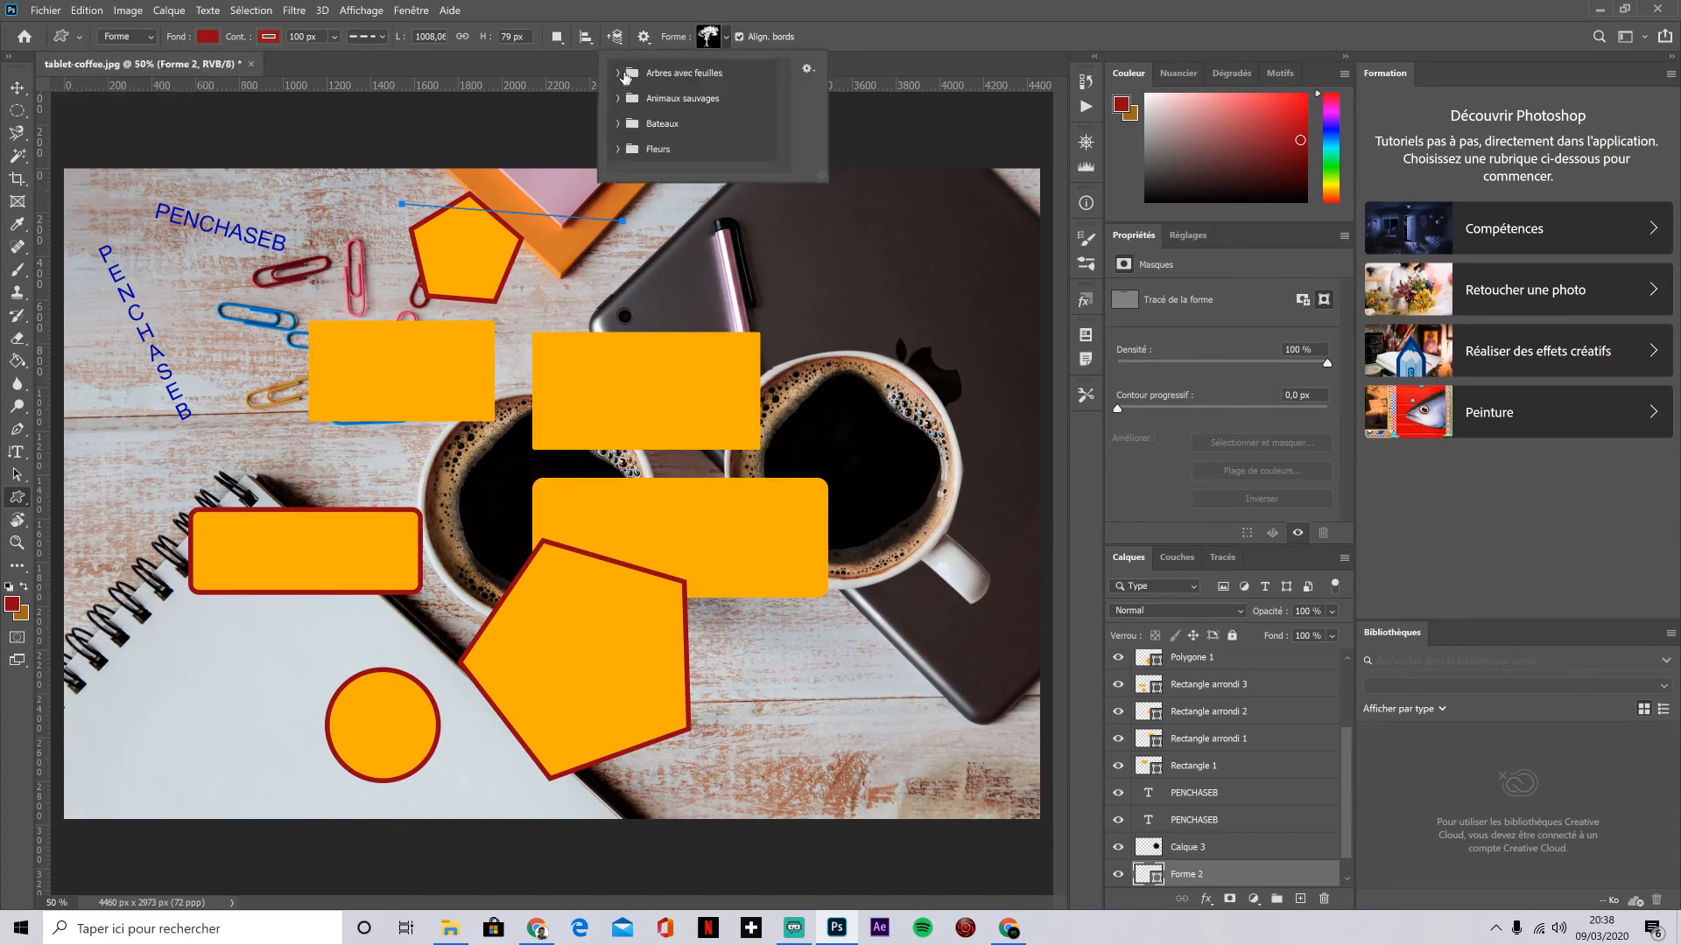
pyautogui.click(619, 124)
pyautogui.scroll(-3, 717, 144)
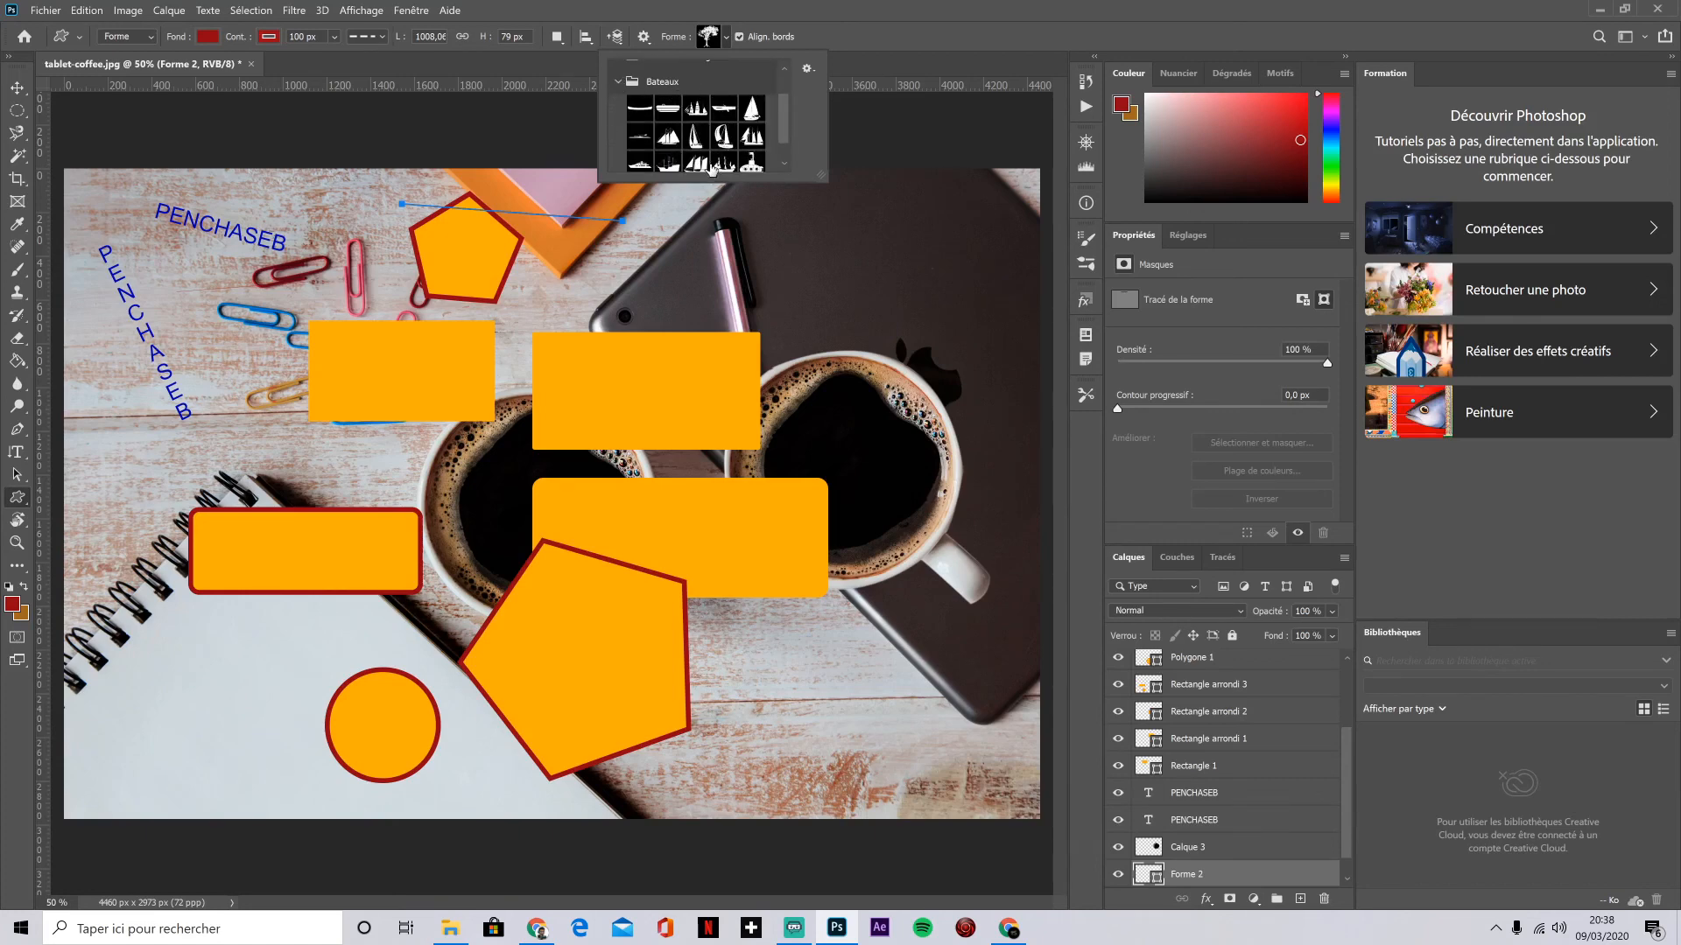
pyautogui.scroll(-1, 711, 170)
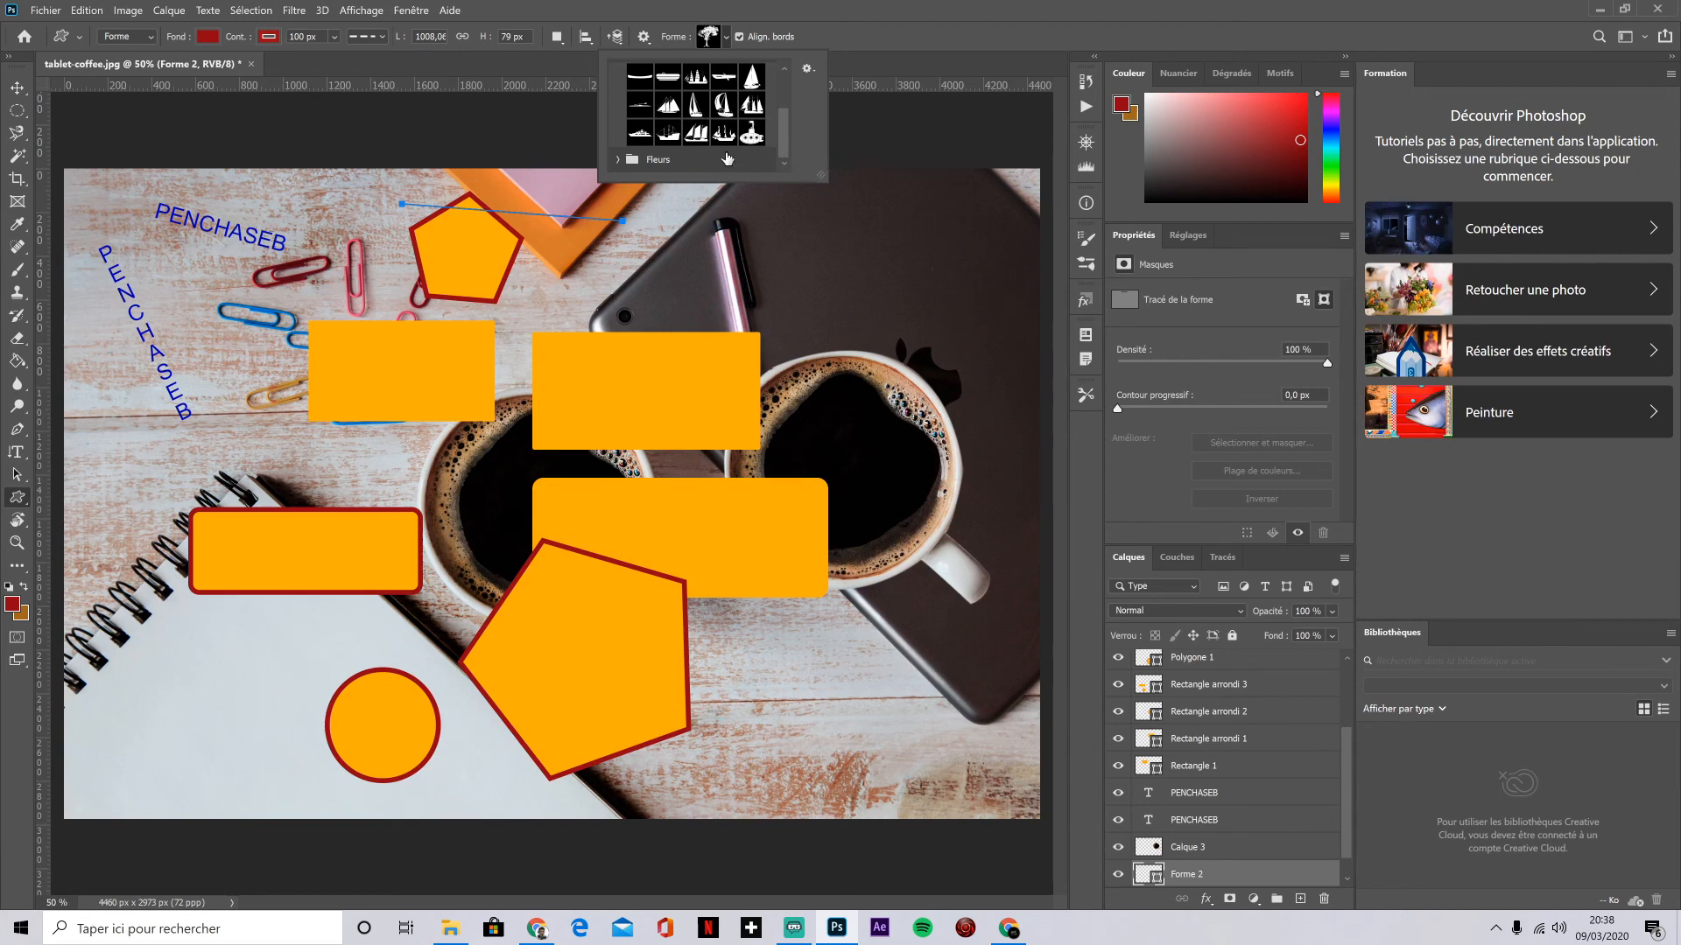
pyautogui.click(669, 134)
pyautogui.moveTo(753, 262); pyautogui.dragTo(978, 360)
pyautogui.press('shift')
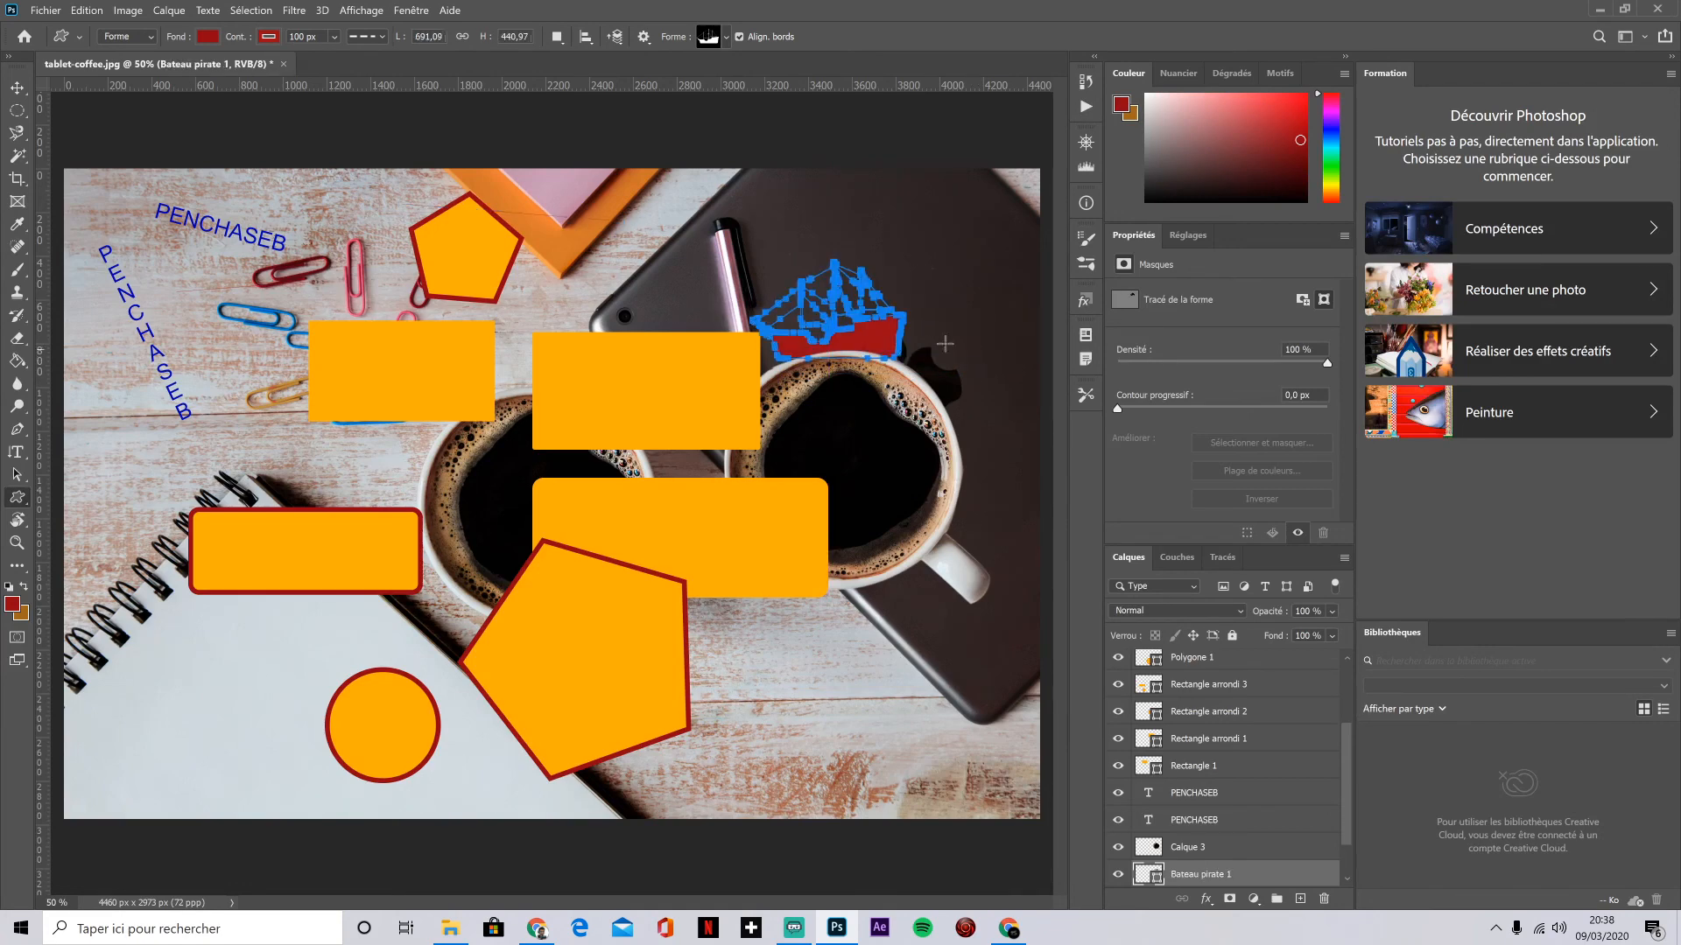
pyautogui.click(16, 88)
pyautogui.moveTo(873, 333); pyautogui.dragTo(883, 280)
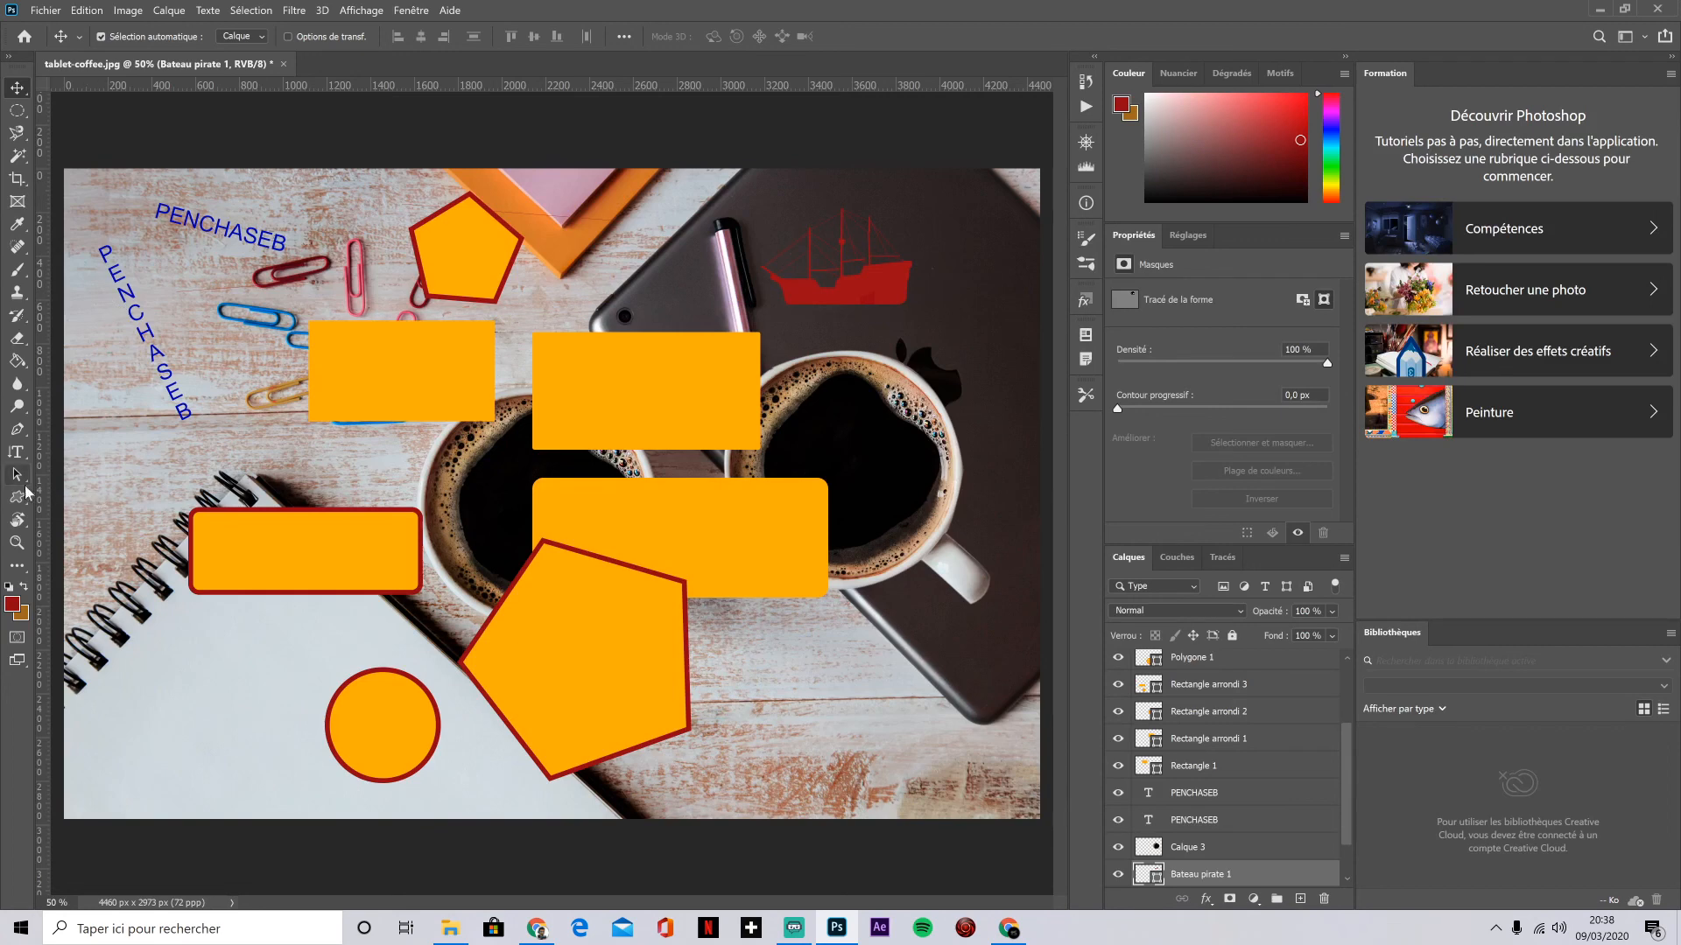
# Step: Draw the camel custom shape from the Animaux sauvages group on the table below the right cup
pyautogui.click(17, 497)
pyautogui.click(725, 40)
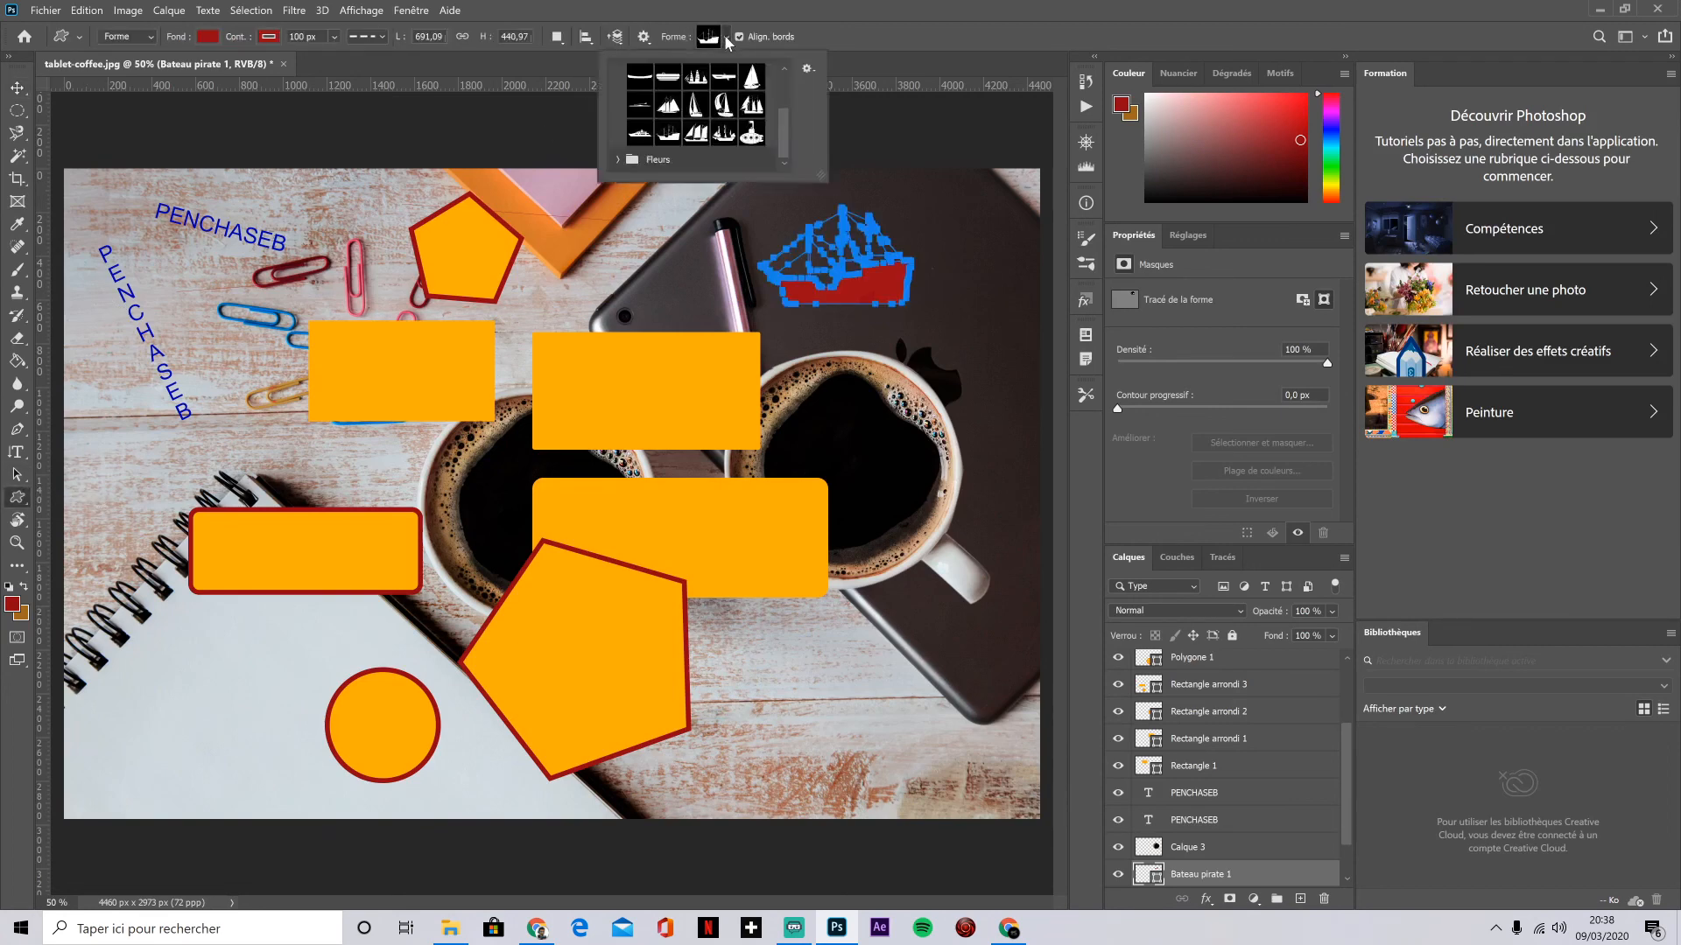
pyautogui.scroll(3, 699, 115)
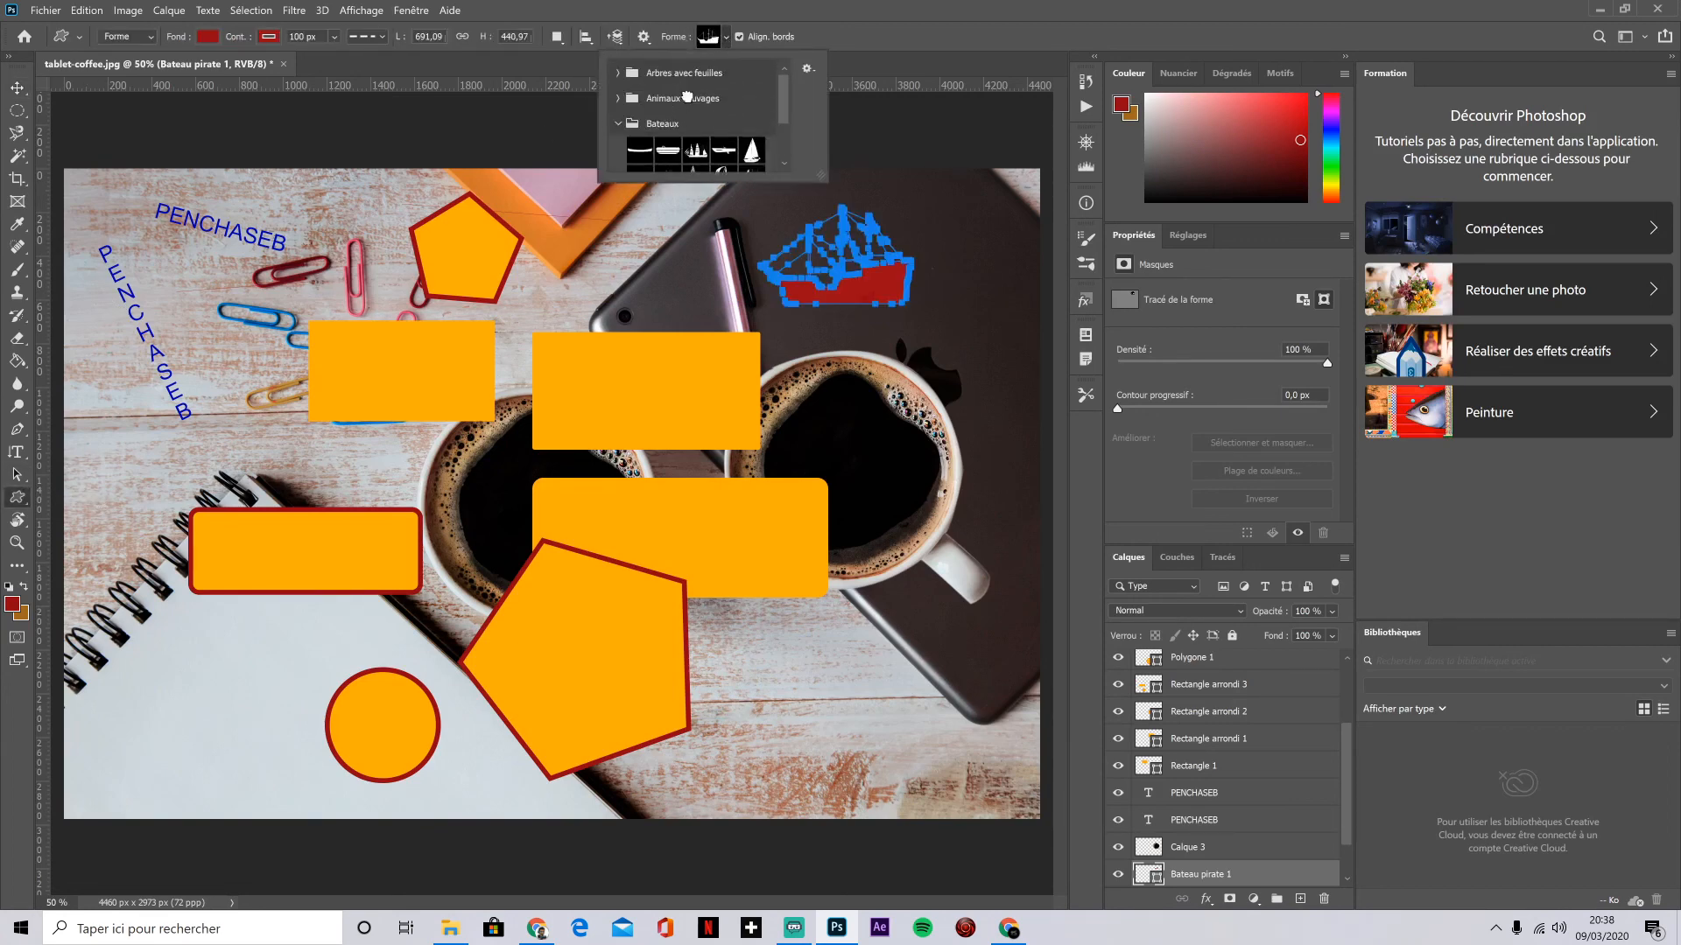
pyautogui.click(628, 99)
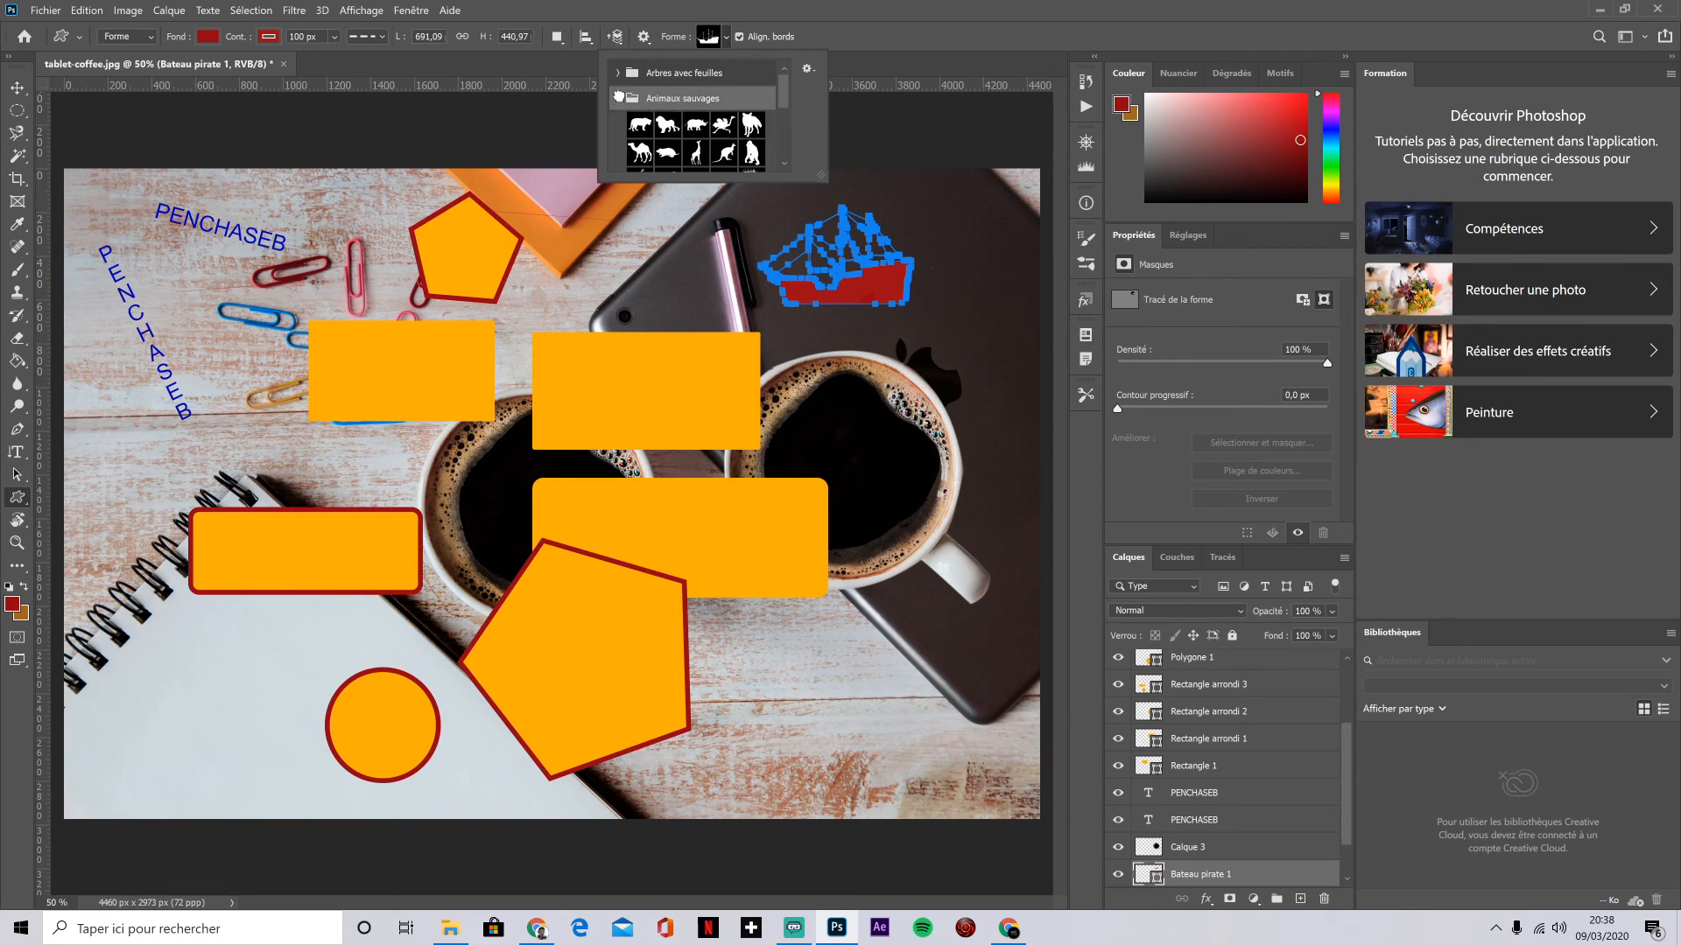
pyautogui.scroll(-3, 700, 114)
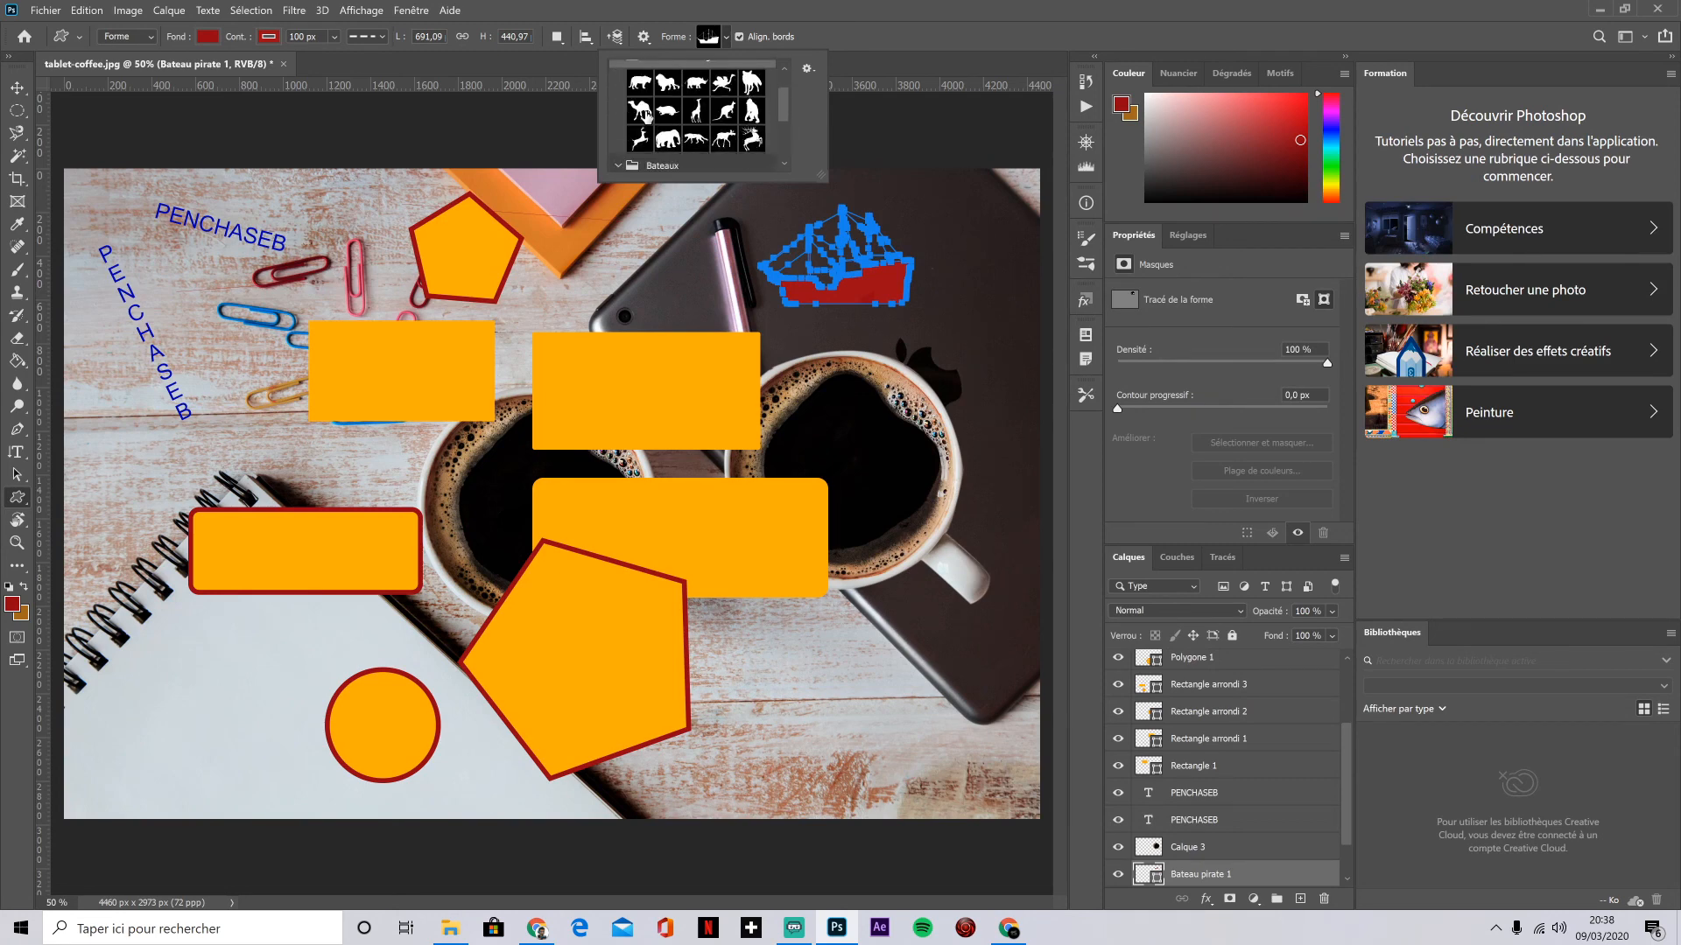
pyautogui.click(640, 110)
pyautogui.click(799, 654)
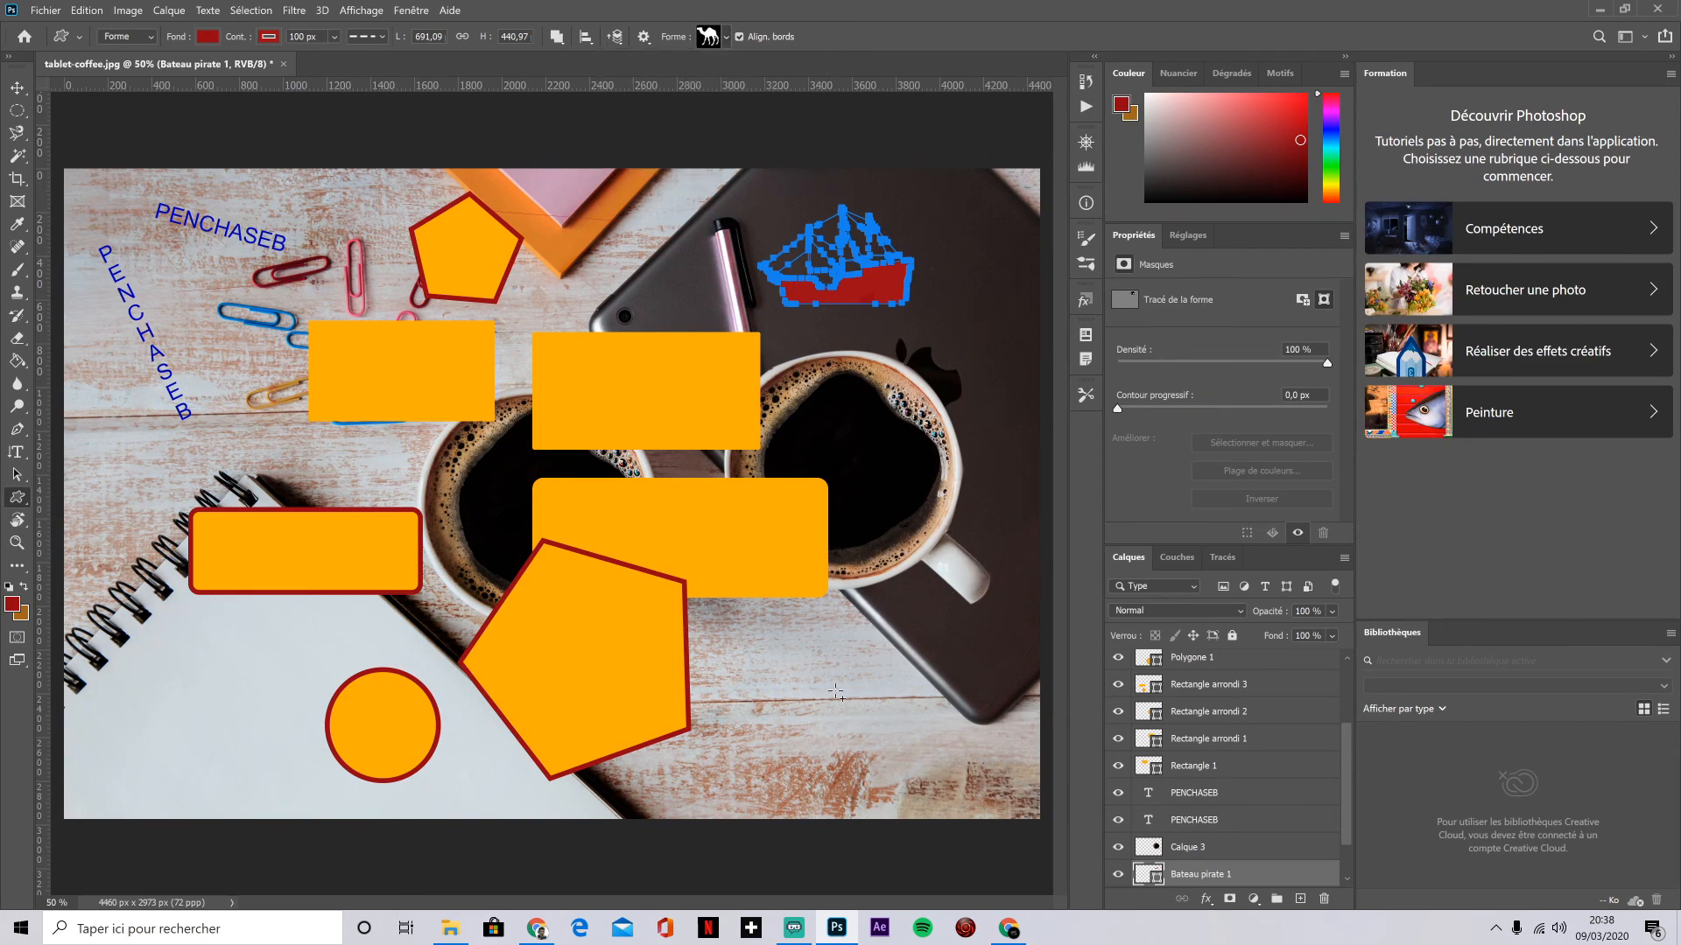
pyautogui.moveTo(777, 651); pyautogui.dragTo(971, 792)
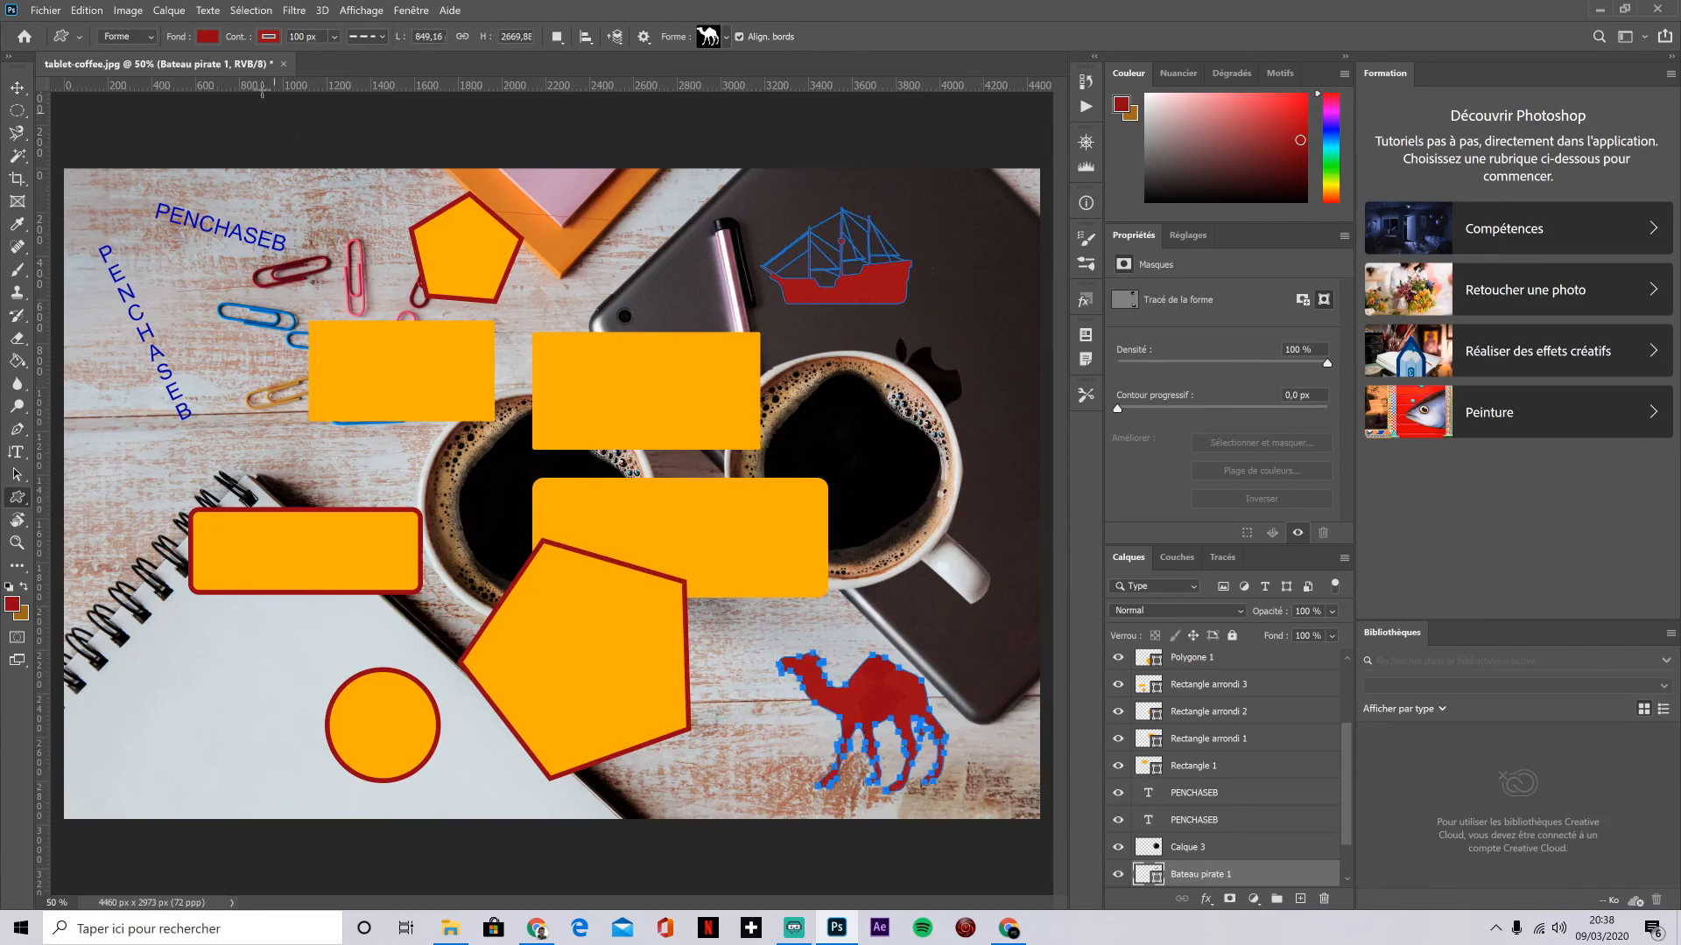
# Step: Change the fill colour of the camel and ship shape layer to dark blue
pyautogui.click(208, 37)
pyautogui.click(161, 129)
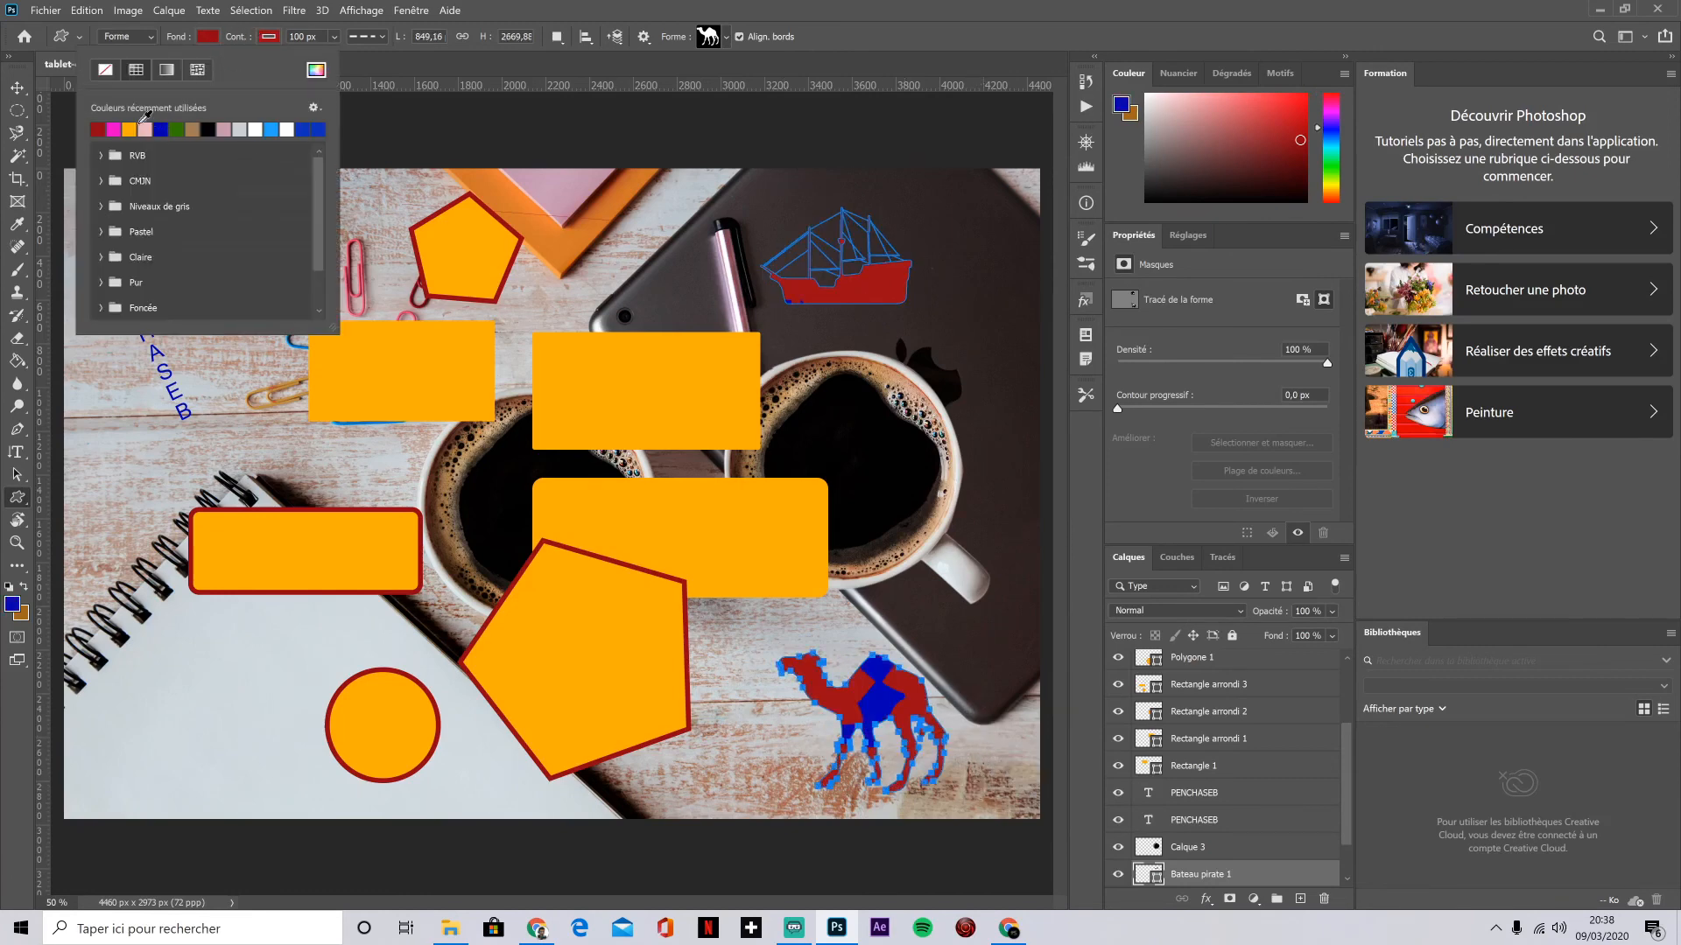
pyautogui.press('v')
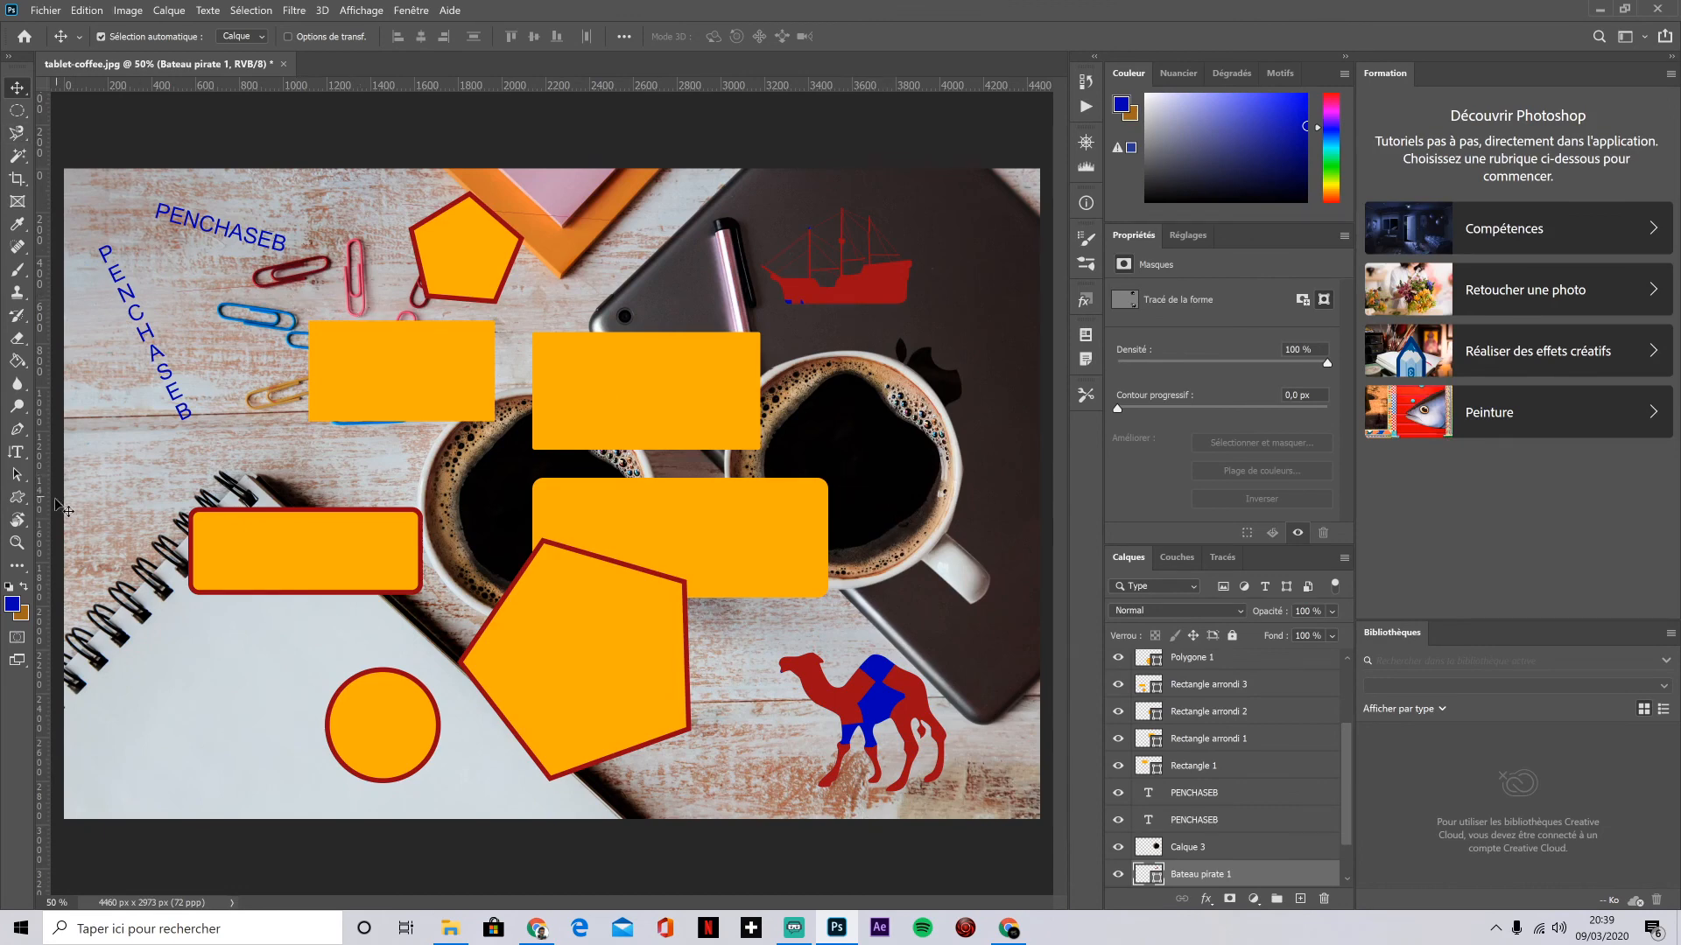
pyautogui.click(17, 497)
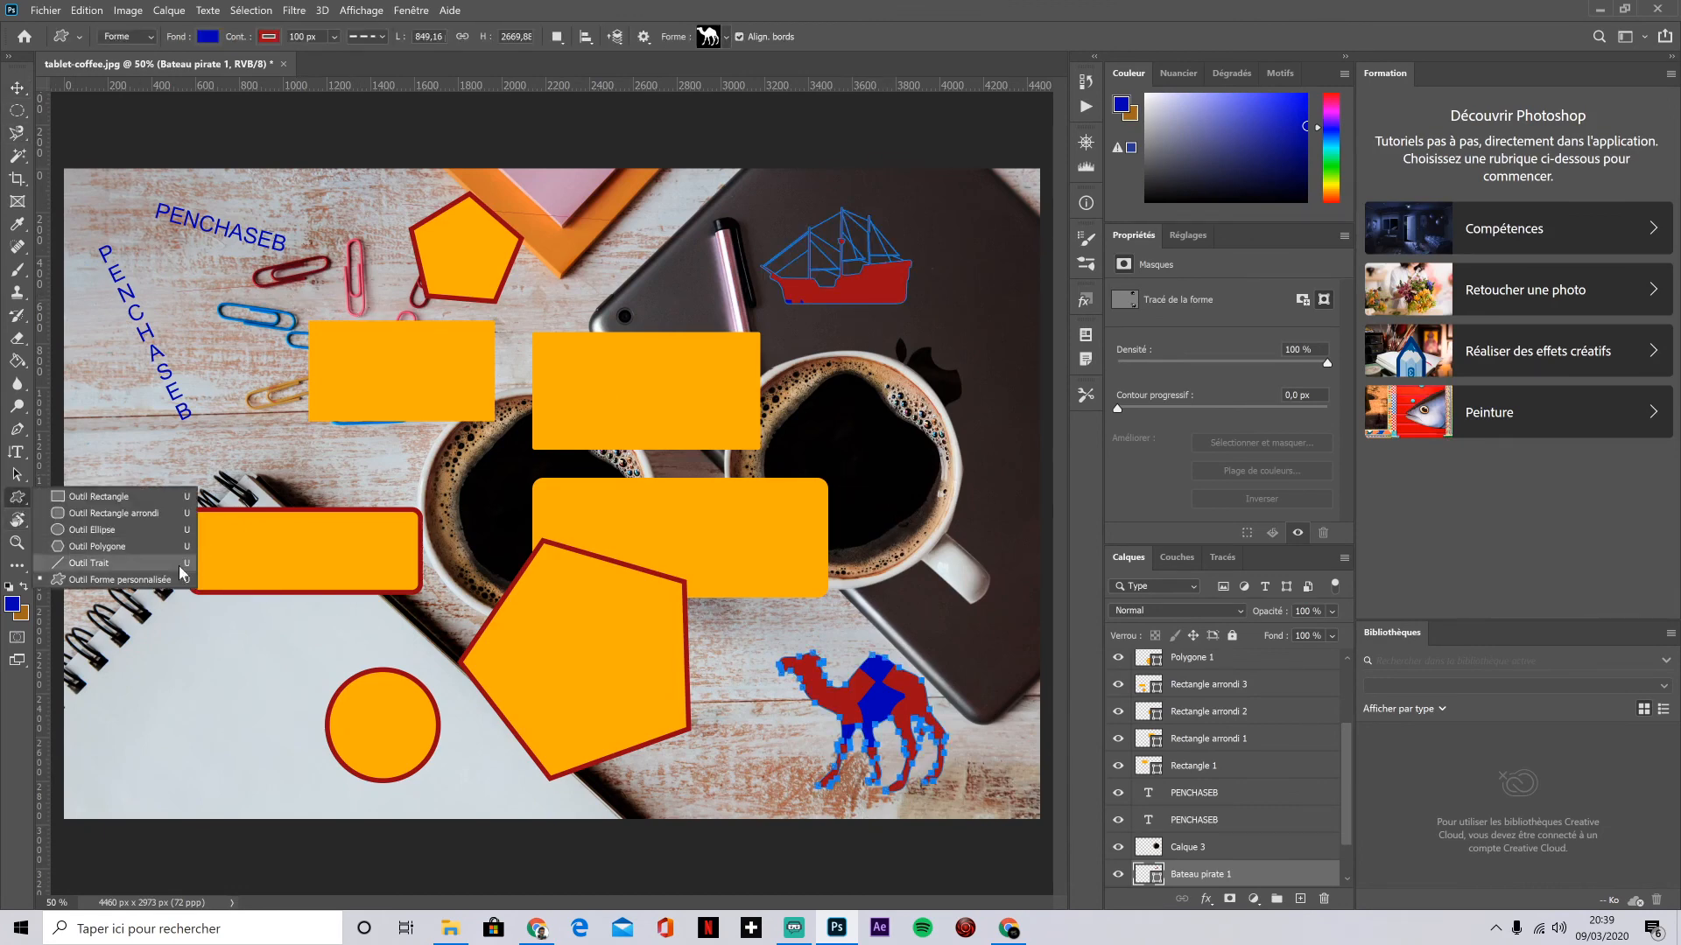
pyautogui.click(865, 7)
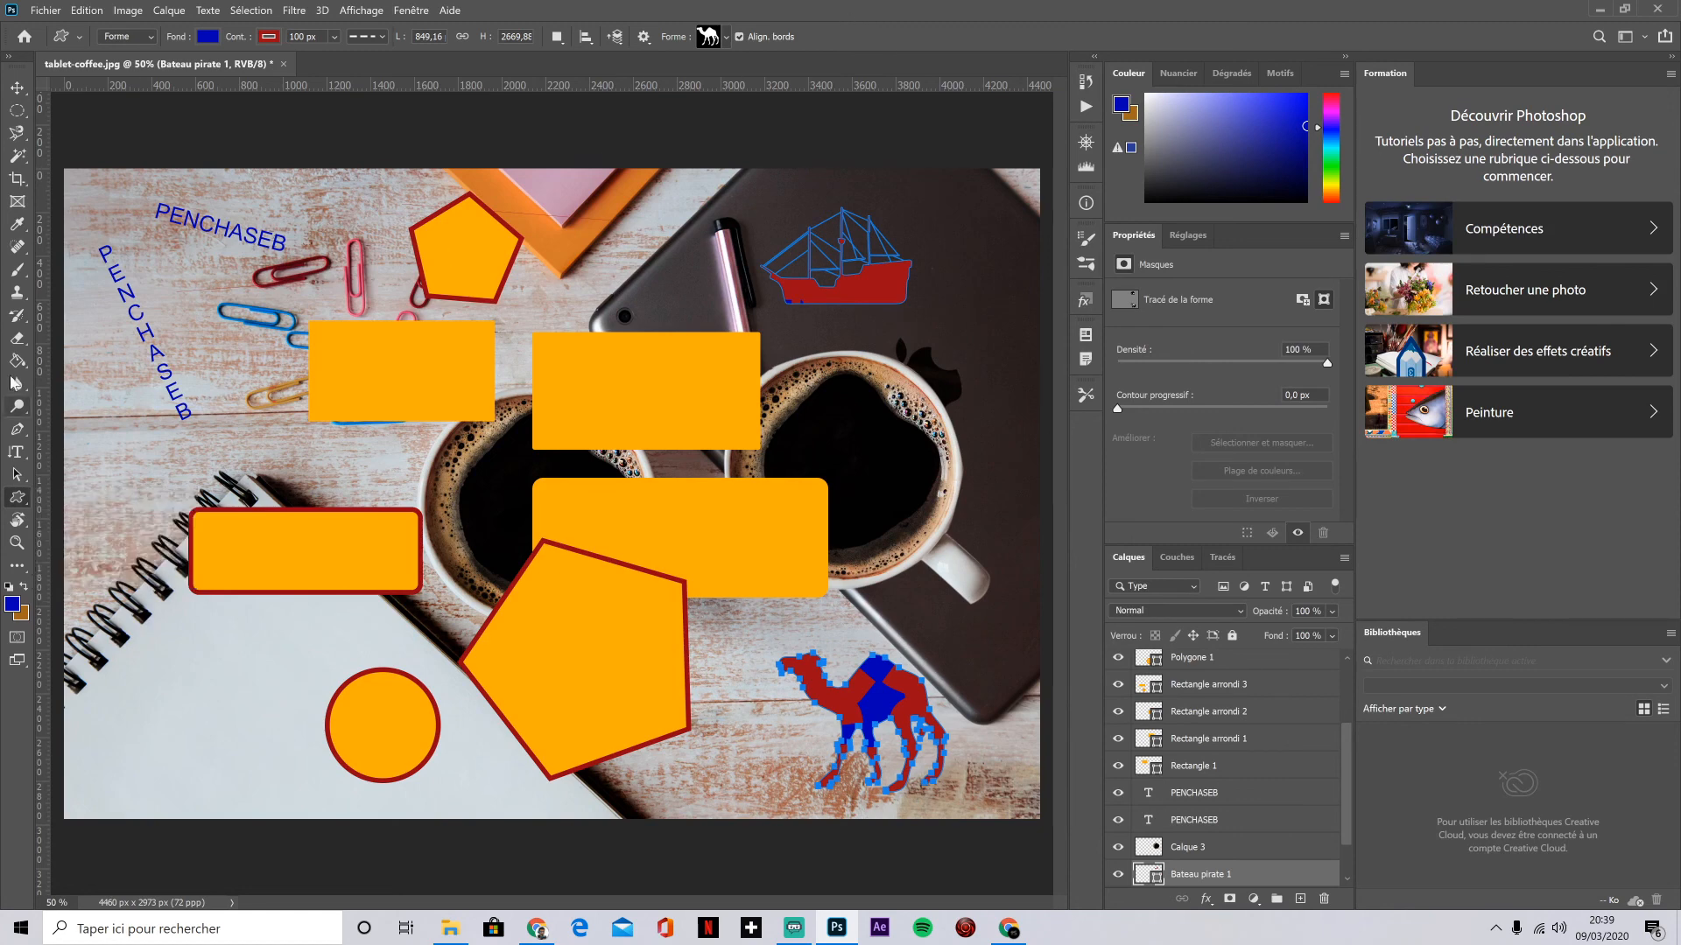
pyautogui.click(16, 87)
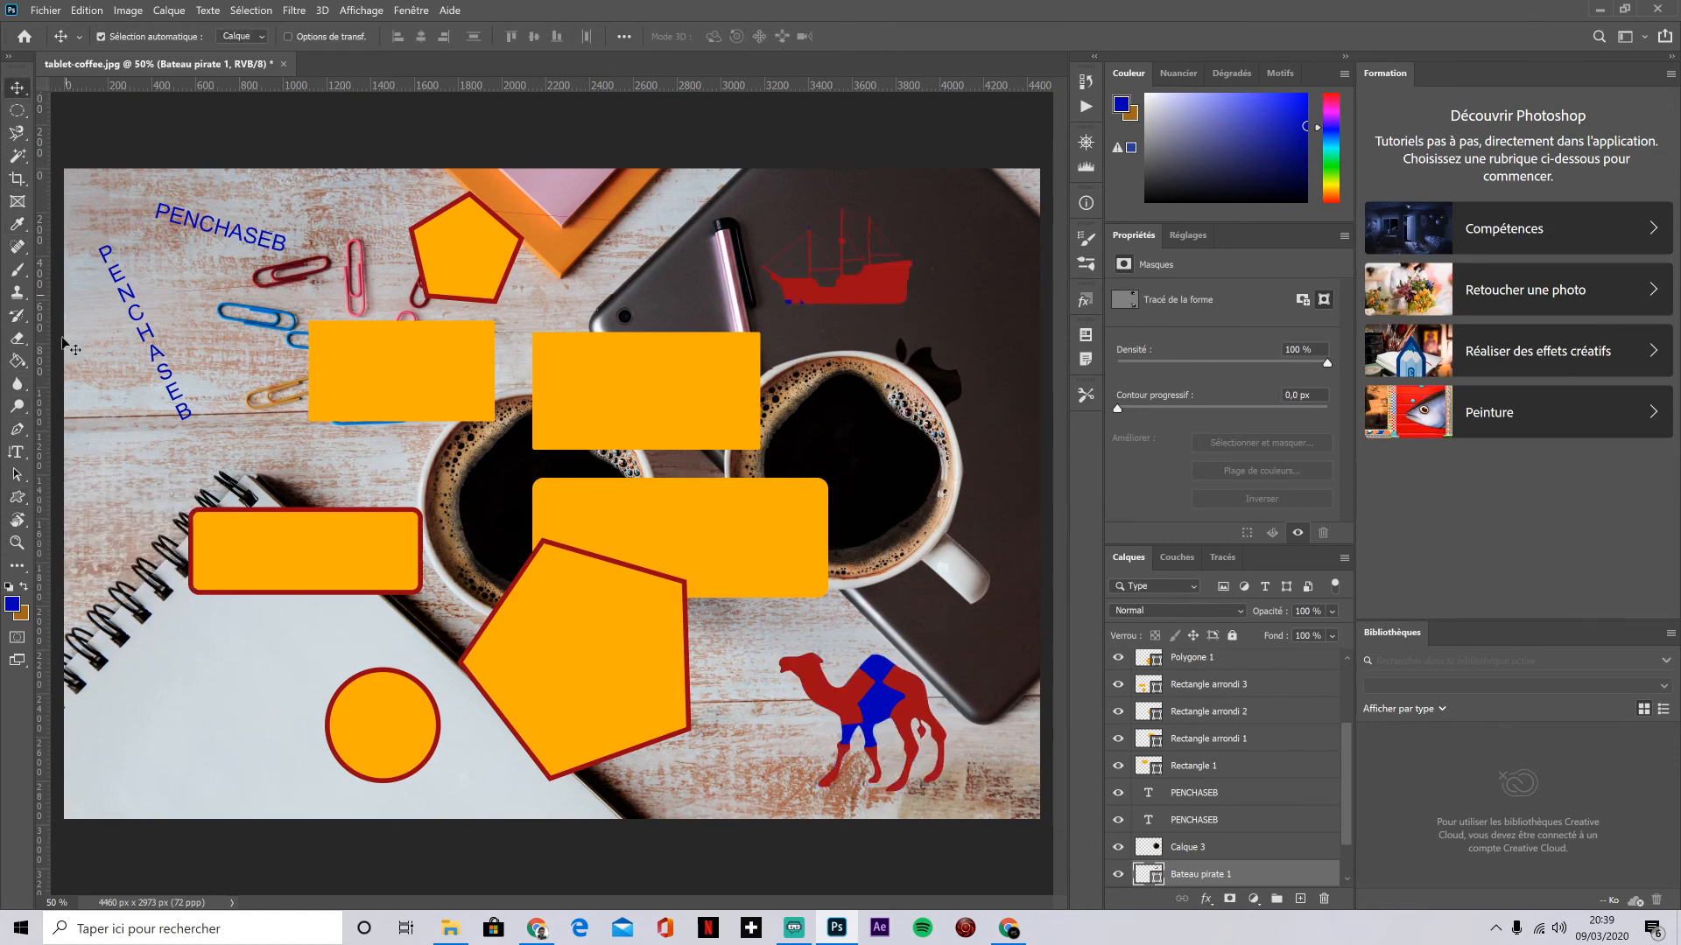
# Step: Show the Calque 1 and Calque 2 layers, and hide both again
pyautogui.scroll(3, 1252, 752)
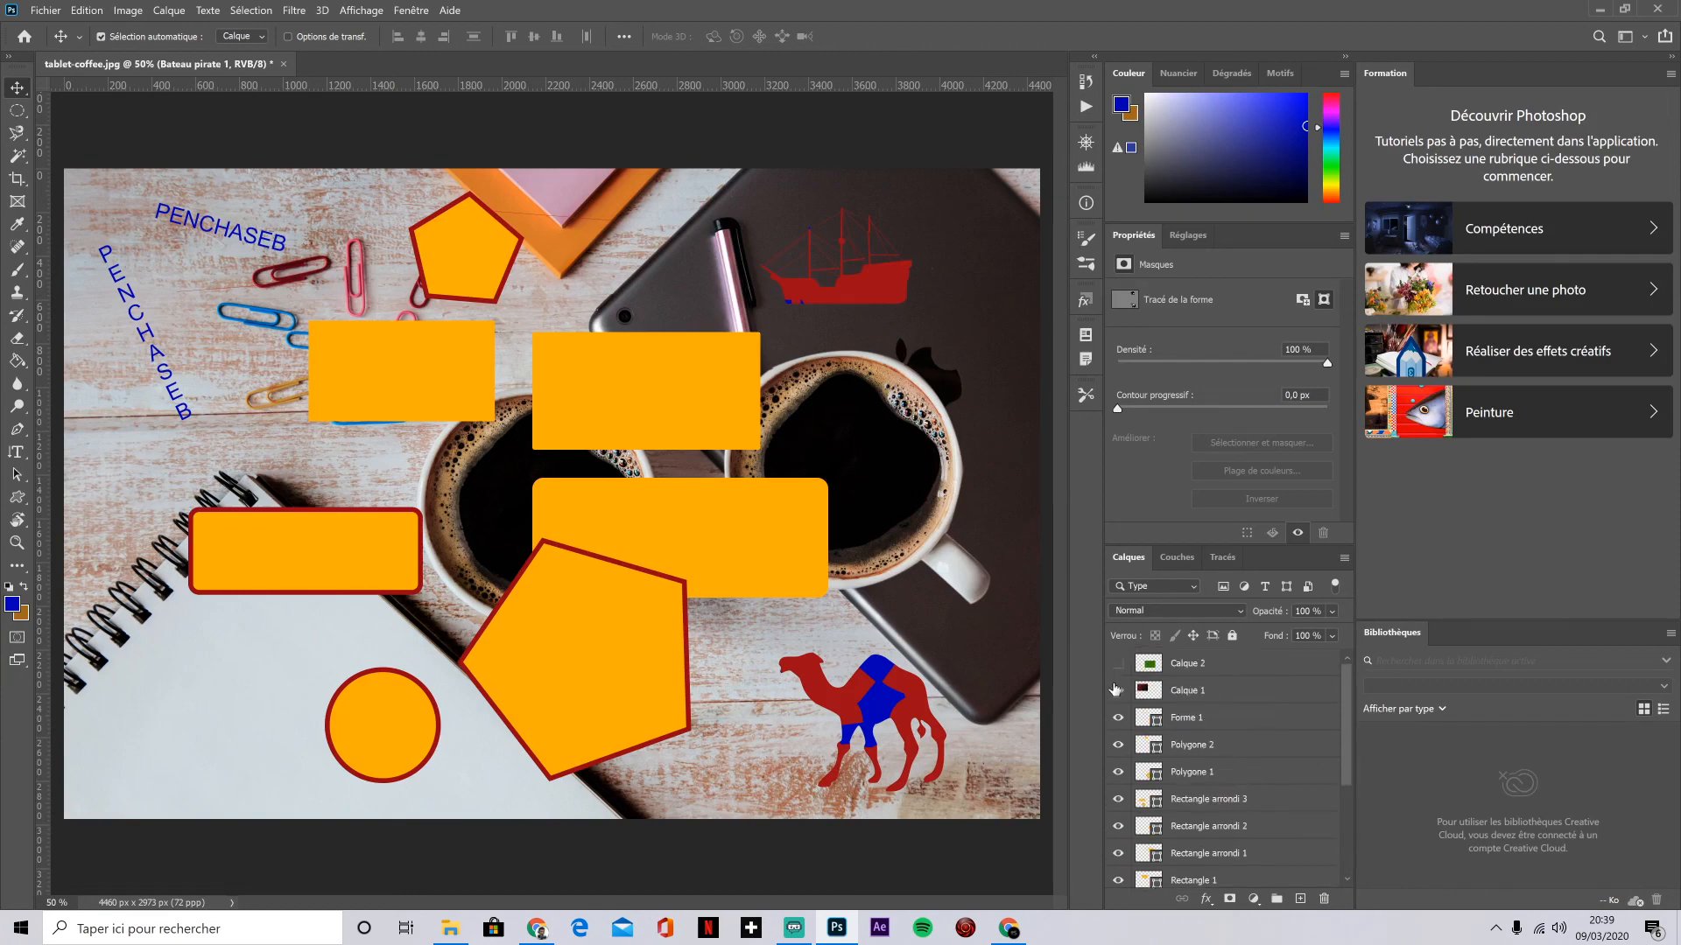
pyautogui.click(1117, 690)
pyautogui.click(1117, 664)
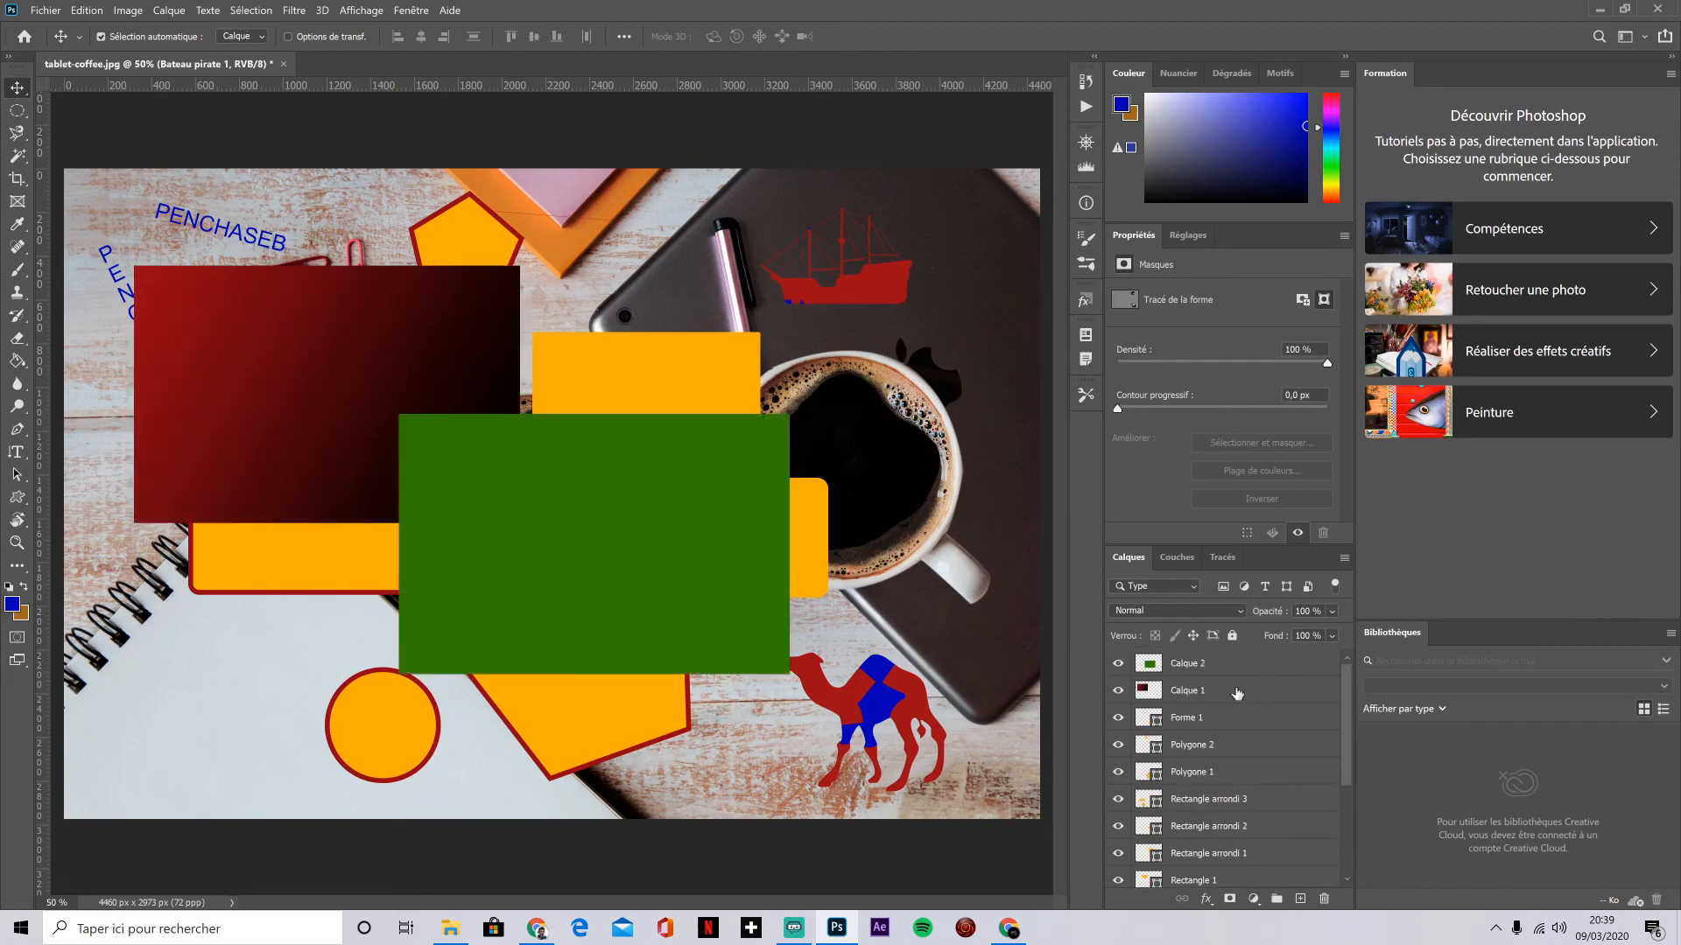
pyautogui.click(1118, 663)
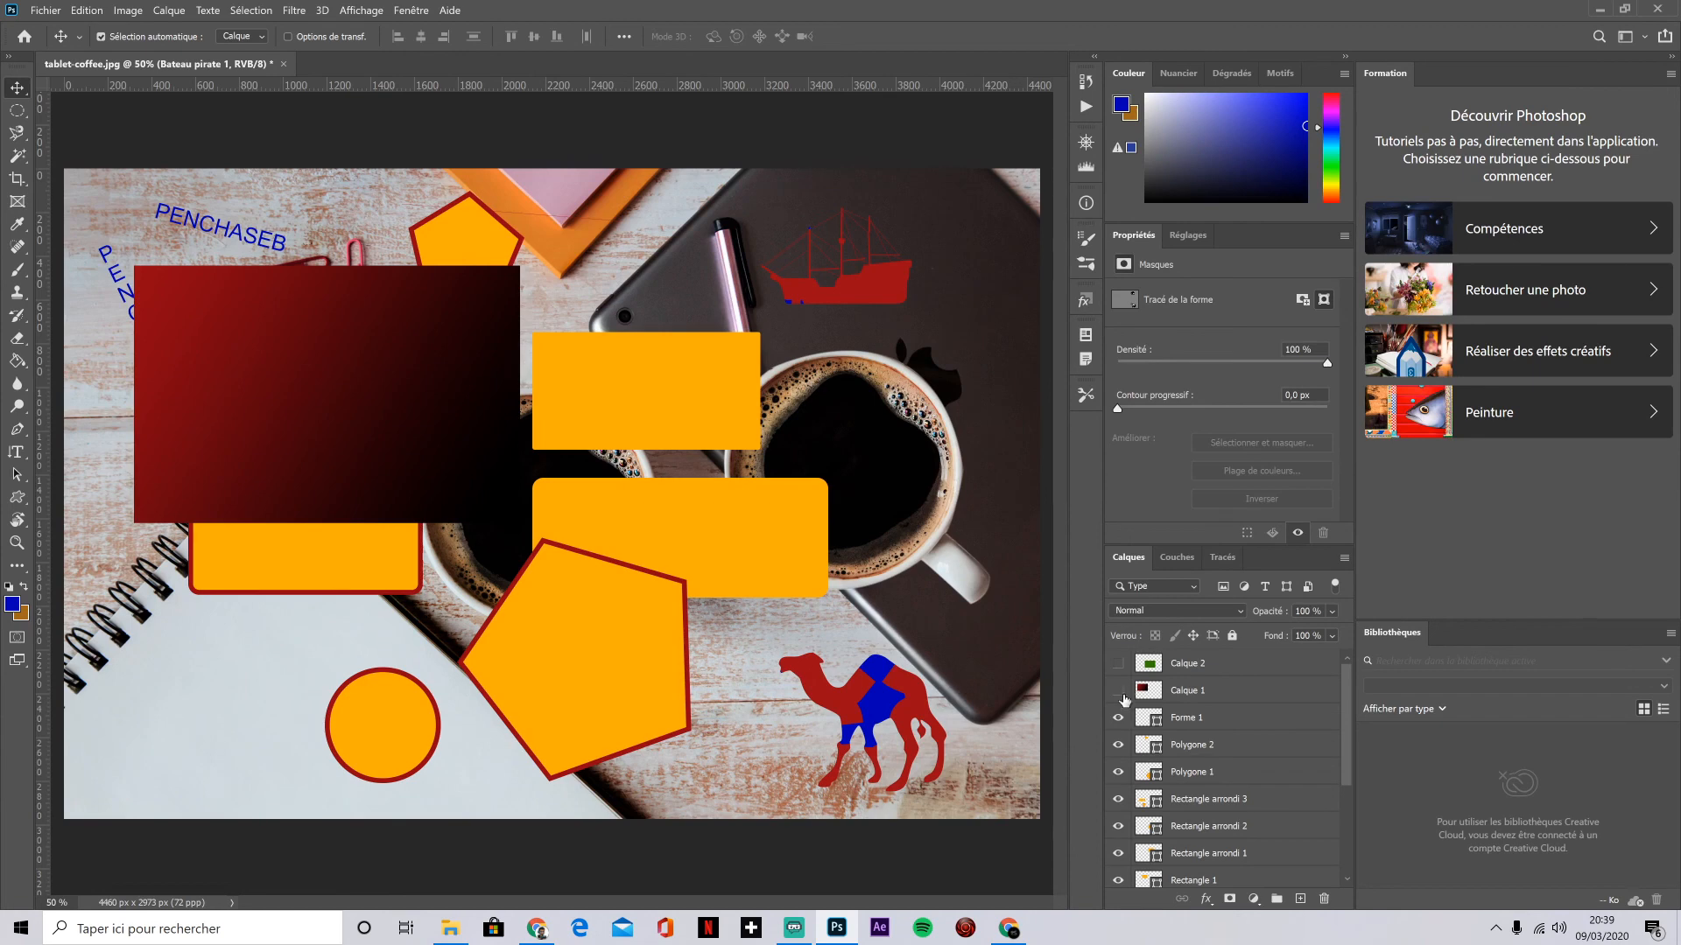
pyautogui.click(1117, 691)
# Step: Hide all layers from Forme 1 down to Bateau pirate 1, including both text layers and Calque 3
pyautogui.moveTo(1120, 747); pyautogui.dragTo(1197, 842)
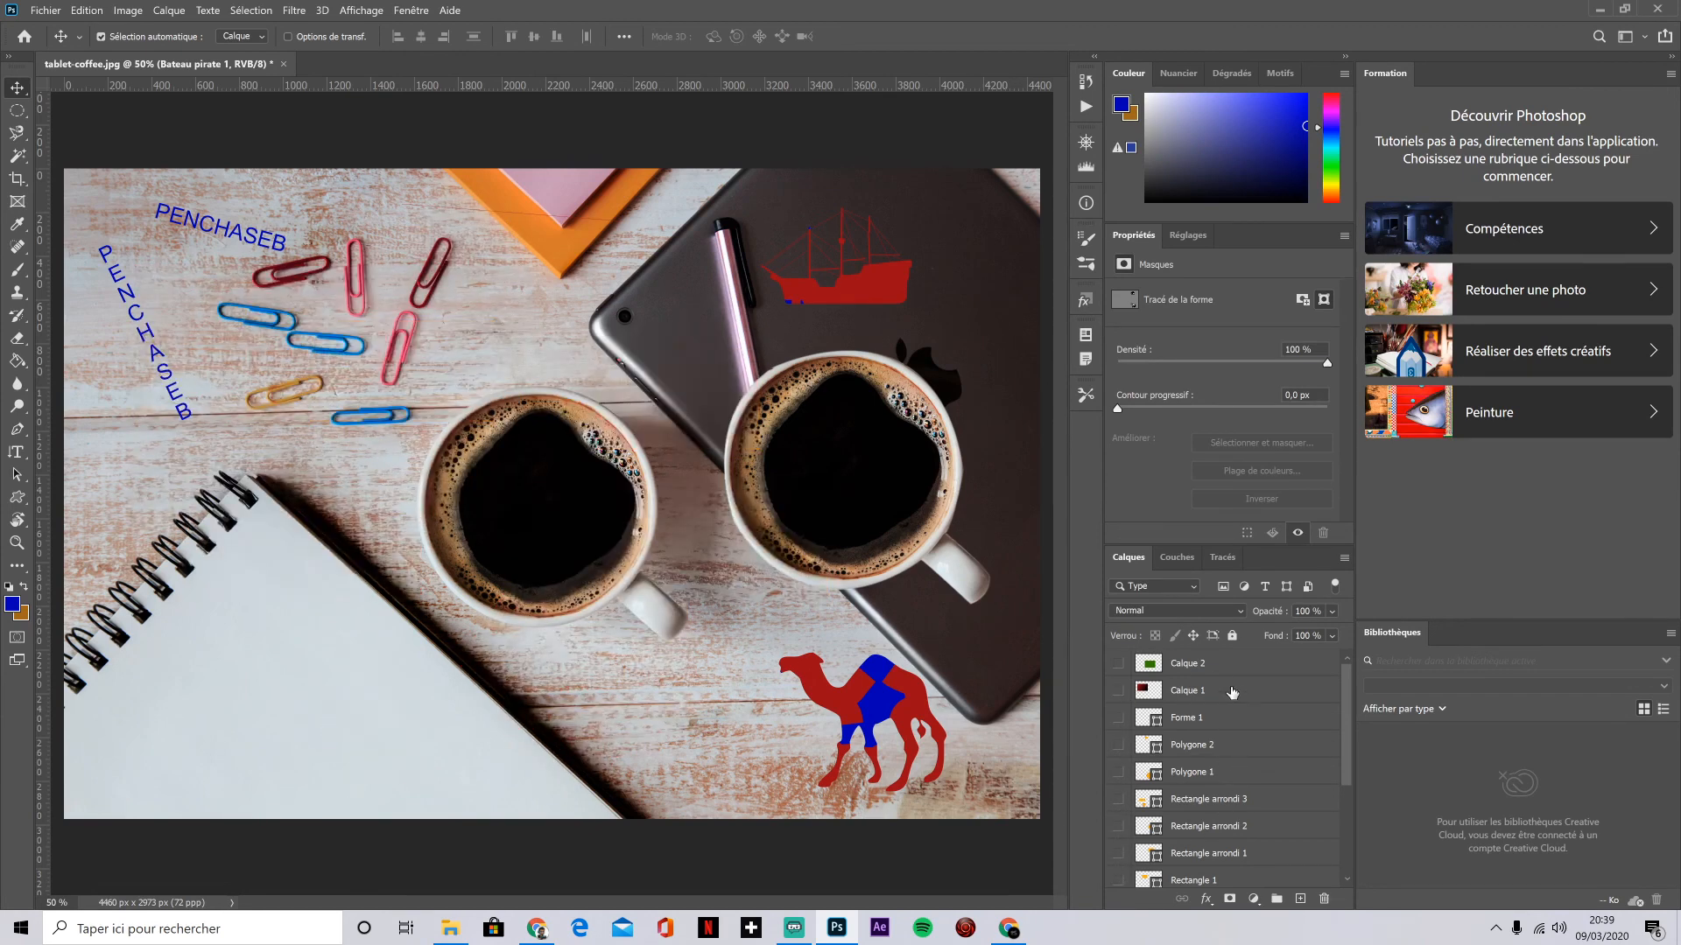
pyautogui.scroll(-3, 1241, 782)
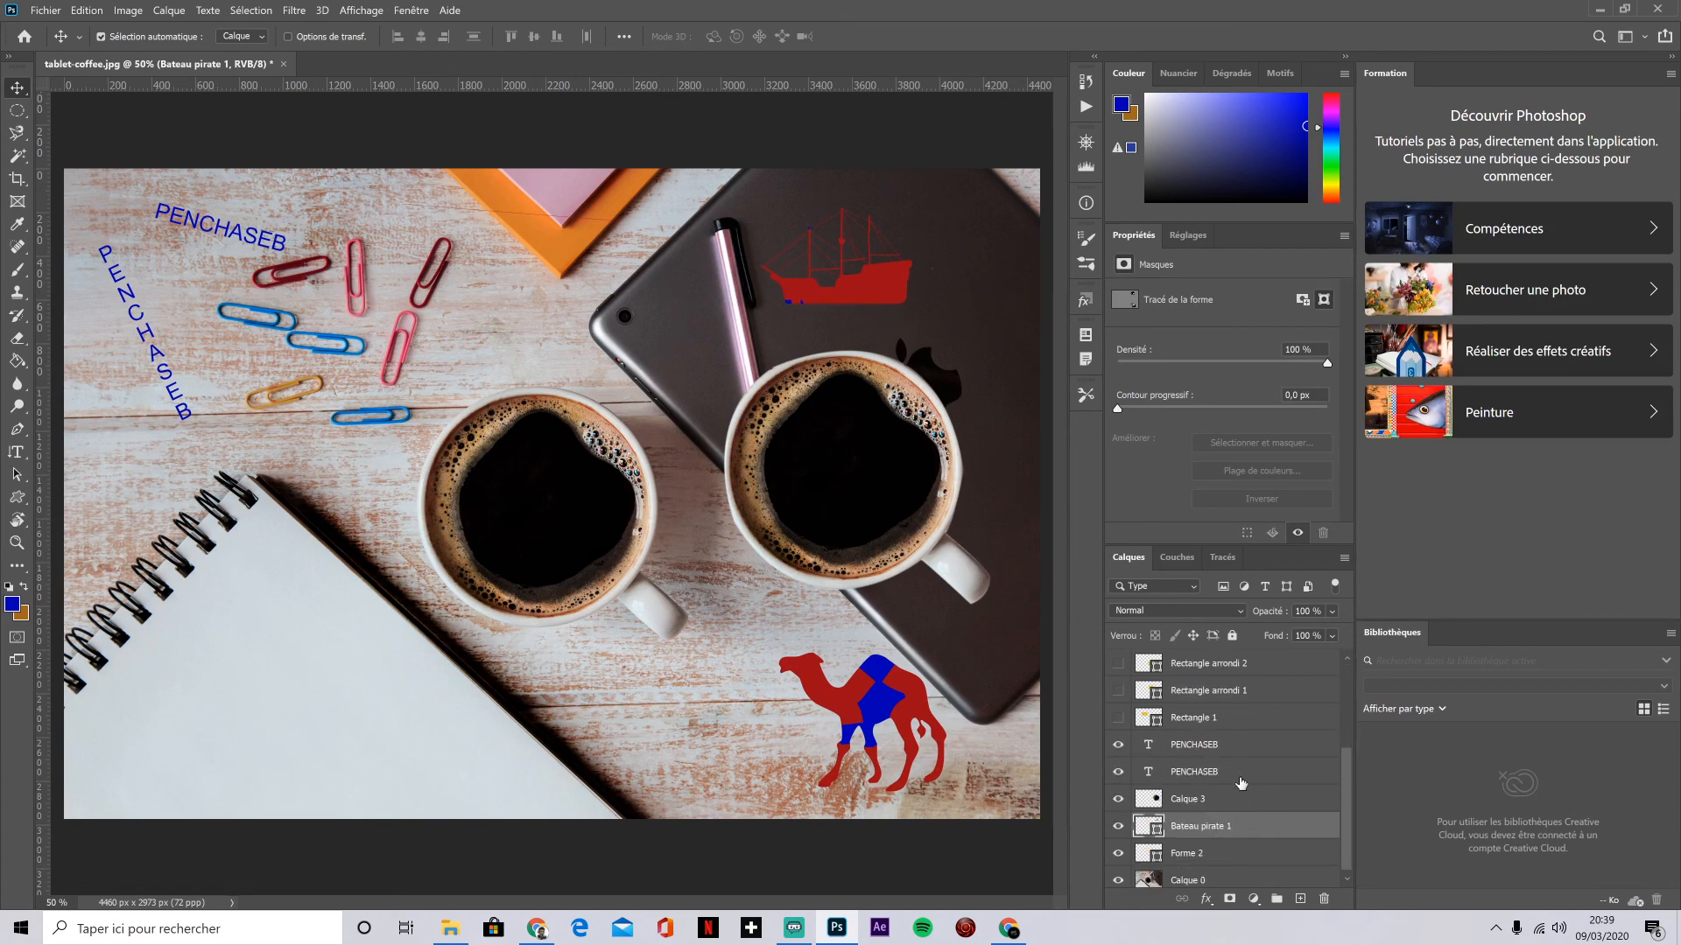
pyautogui.moveTo(1119, 767); pyautogui.dragTo(1118, 820)
pyautogui.click(1118, 820)
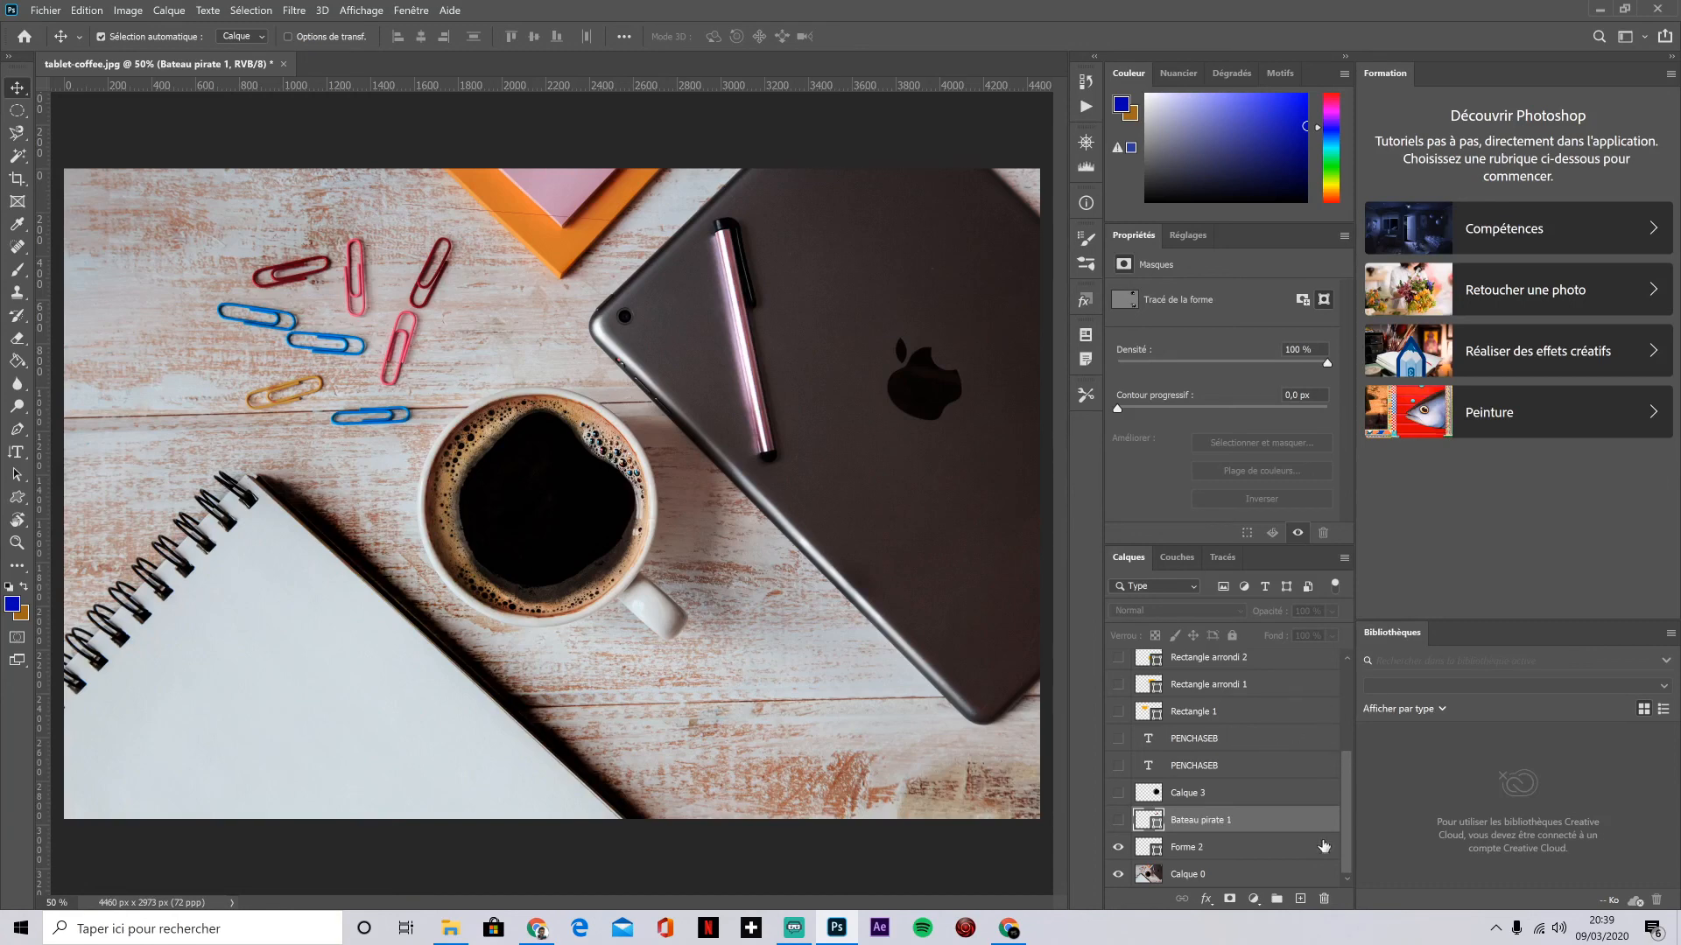
# Step: Create a new empty layer and place it directly above Calque 3
pyautogui.click(1300, 900)
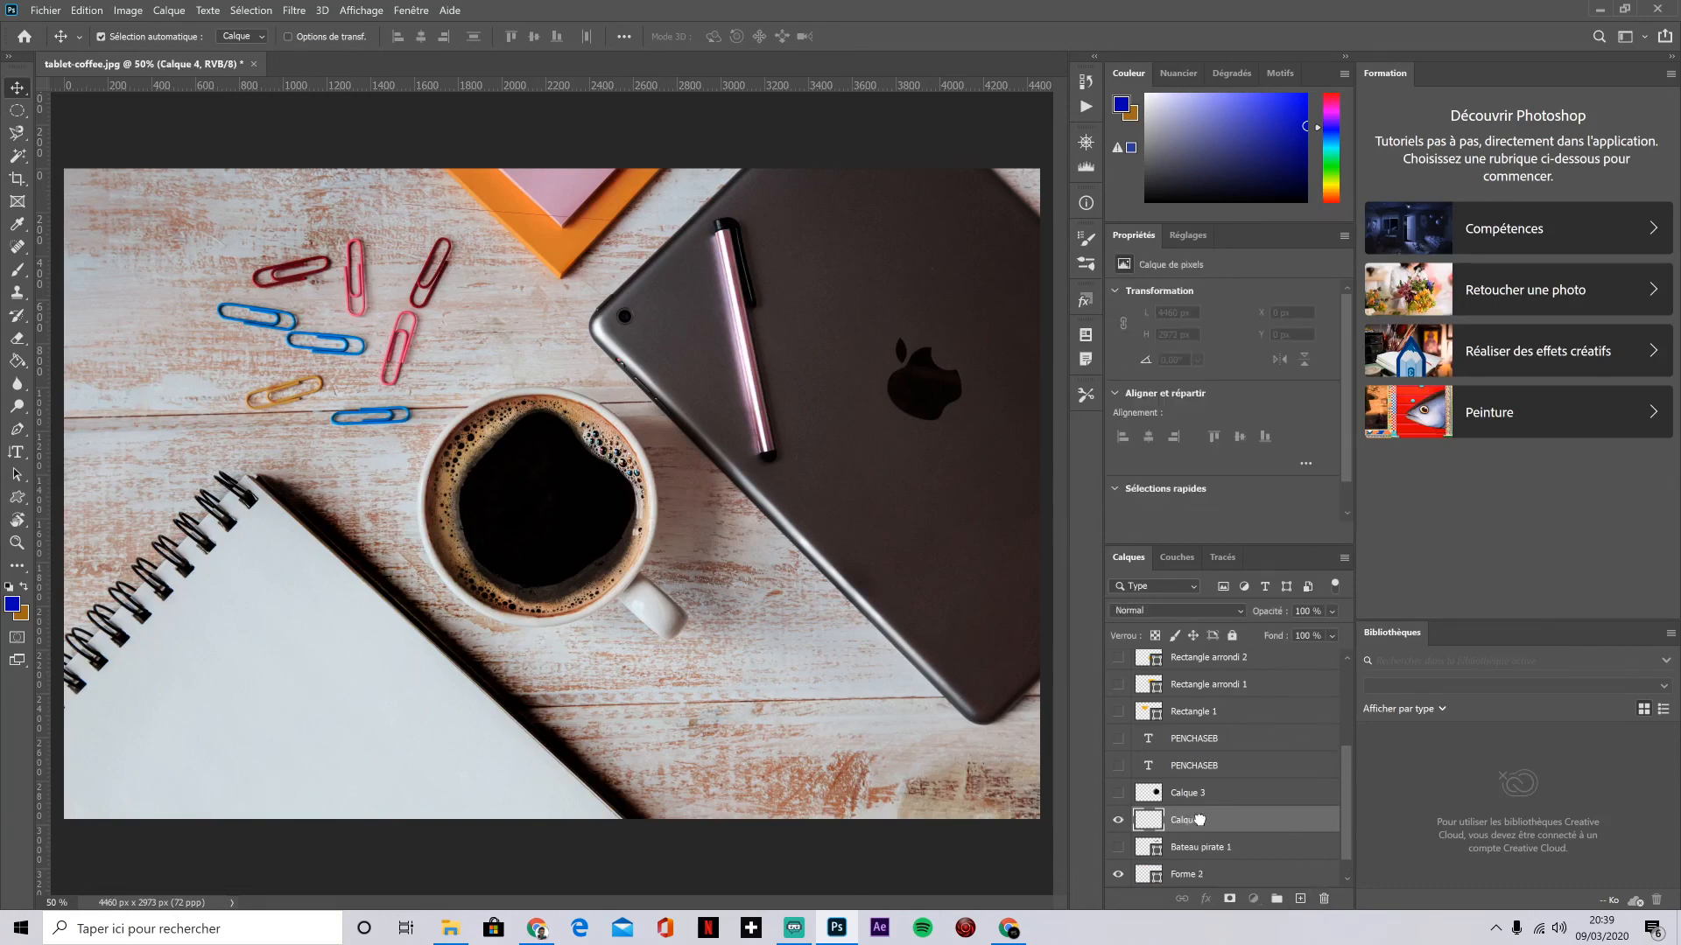
pyautogui.moveTo(1199, 819); pyautogui.dragTo(1188, 784)
pyautogui.click(1206, 899)
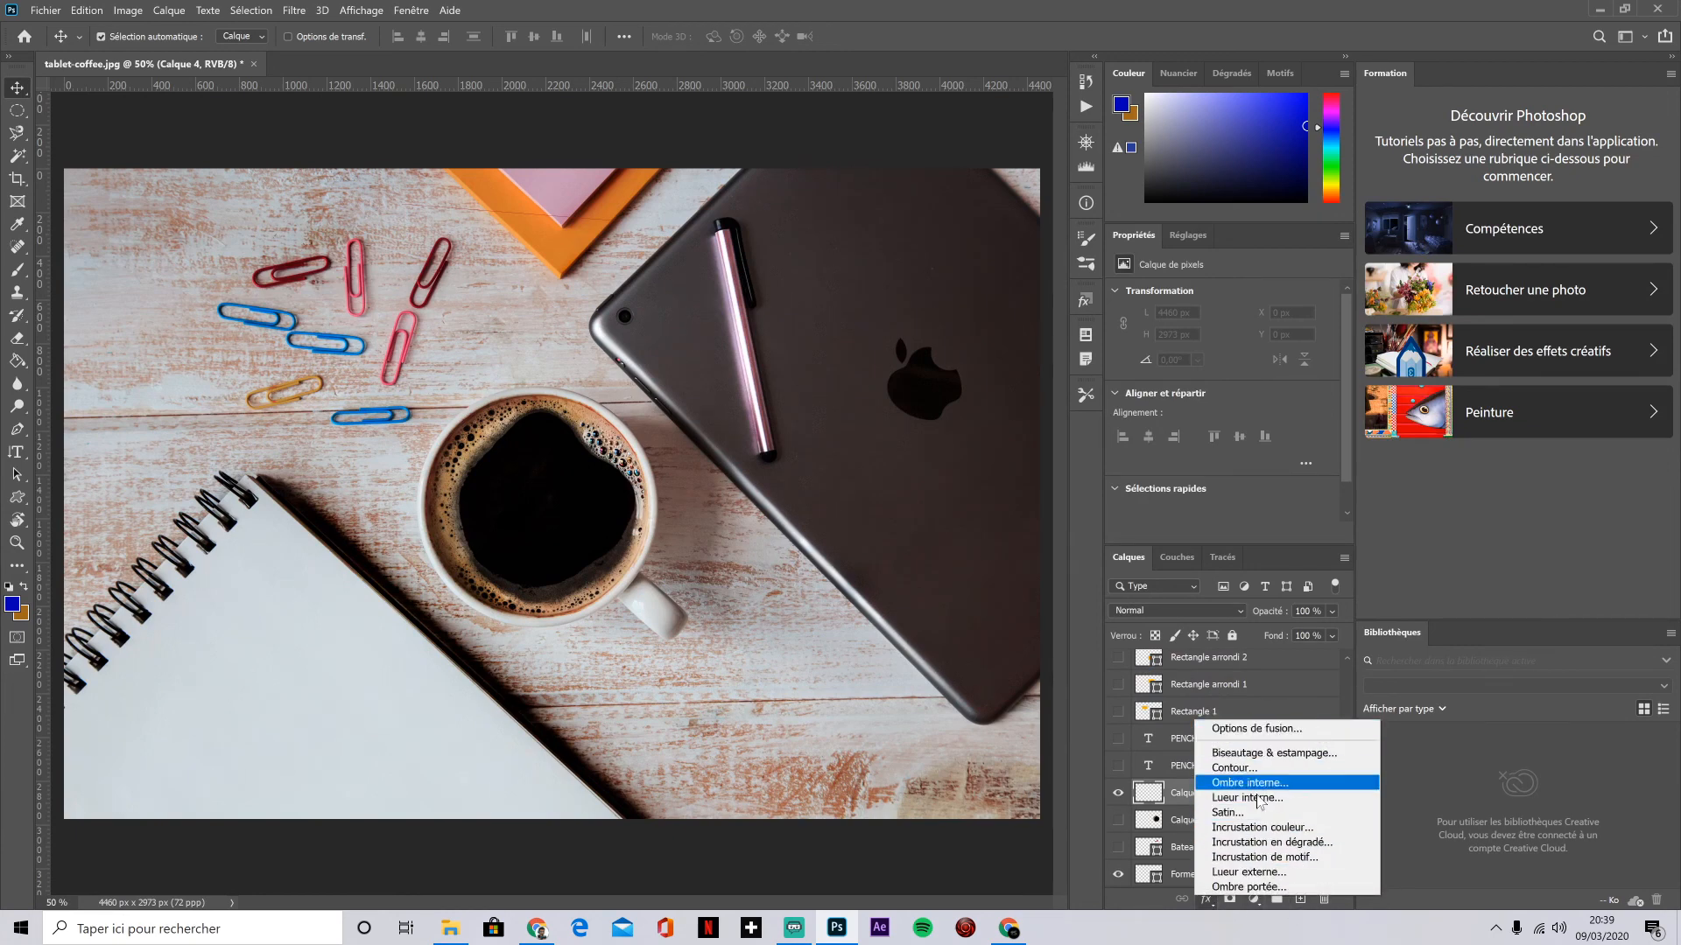
pyautogui.press('Escape')
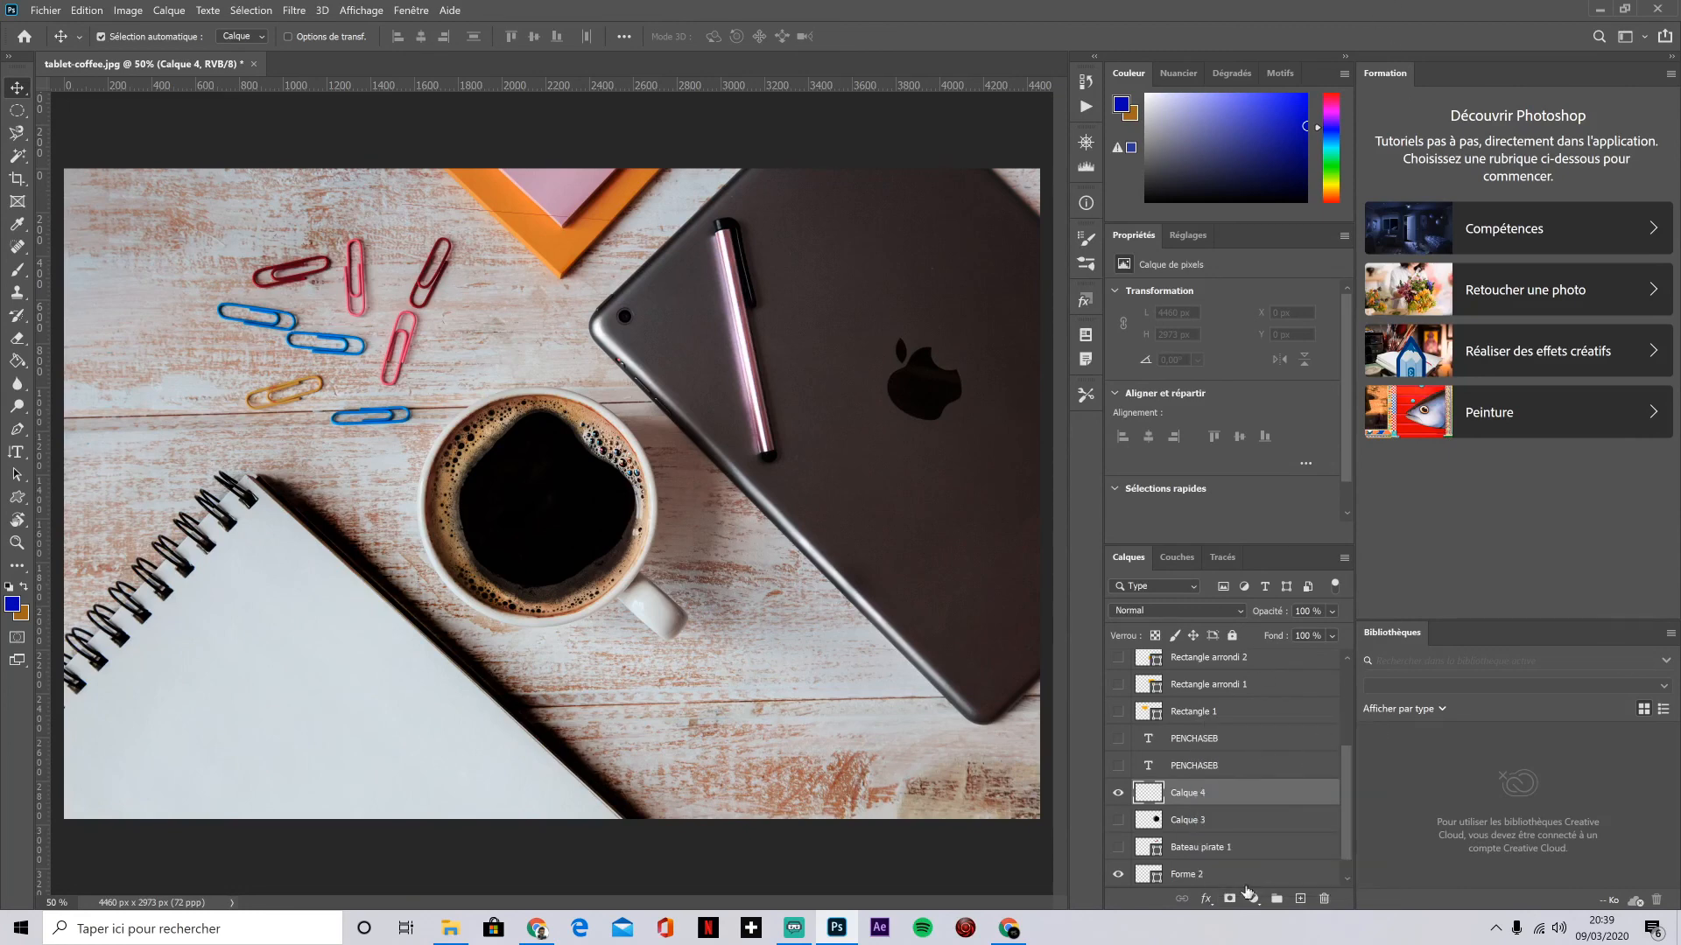
pyautogui.click(1254, 898)
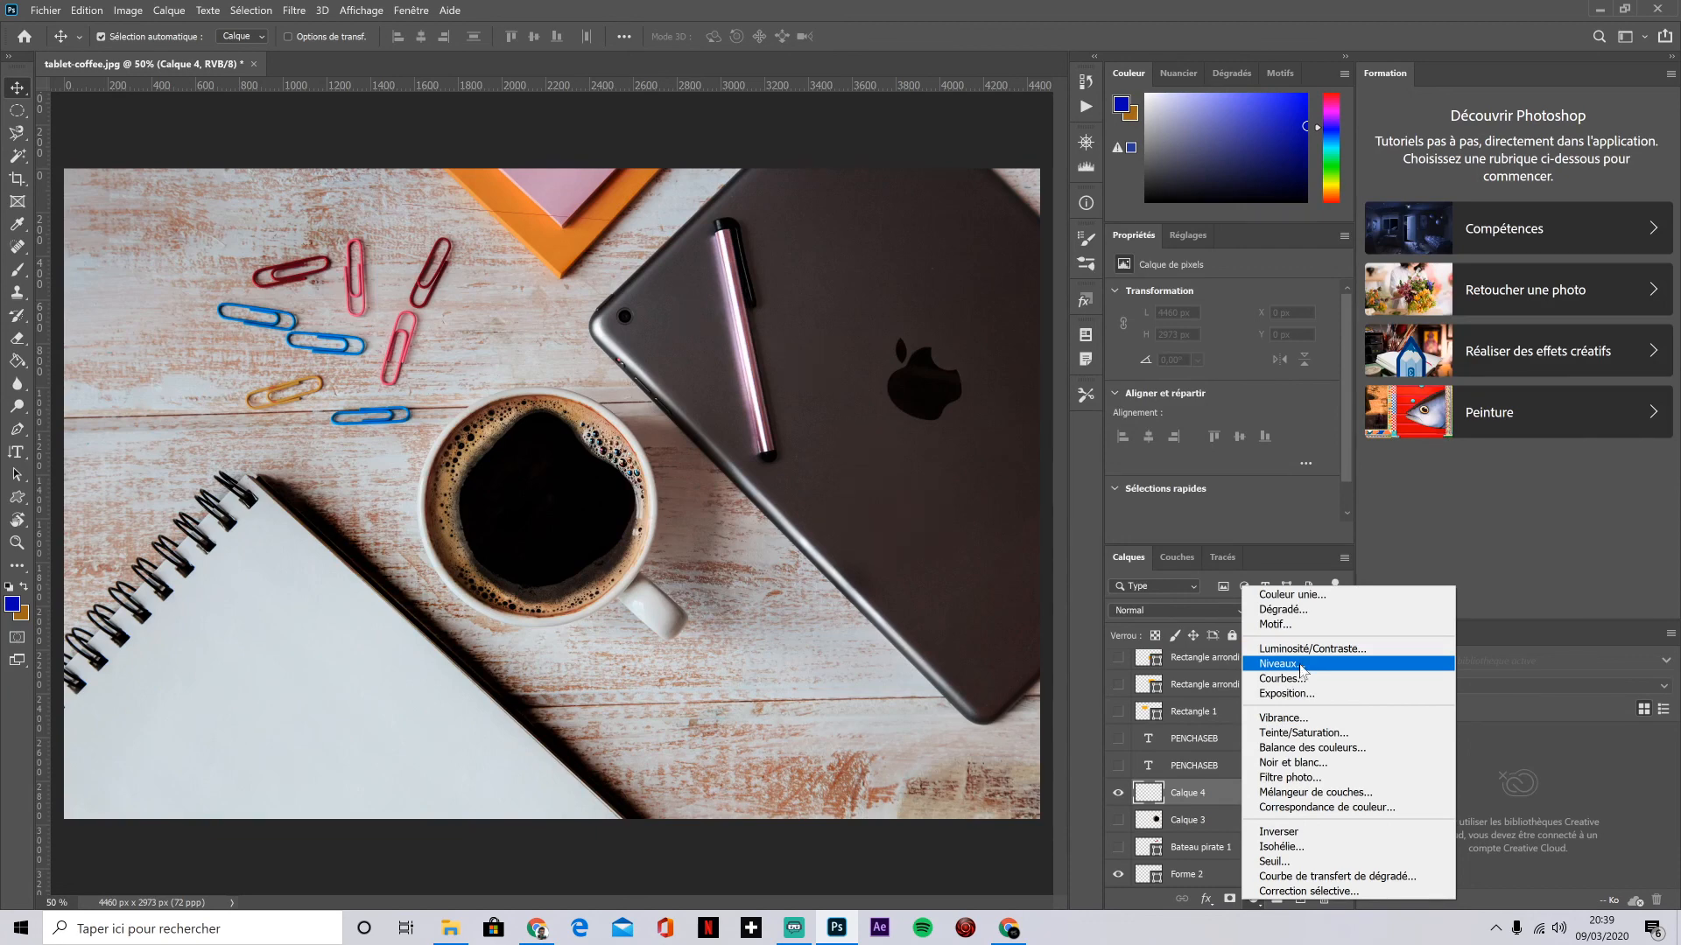
pyautogui.click(1348, 7)
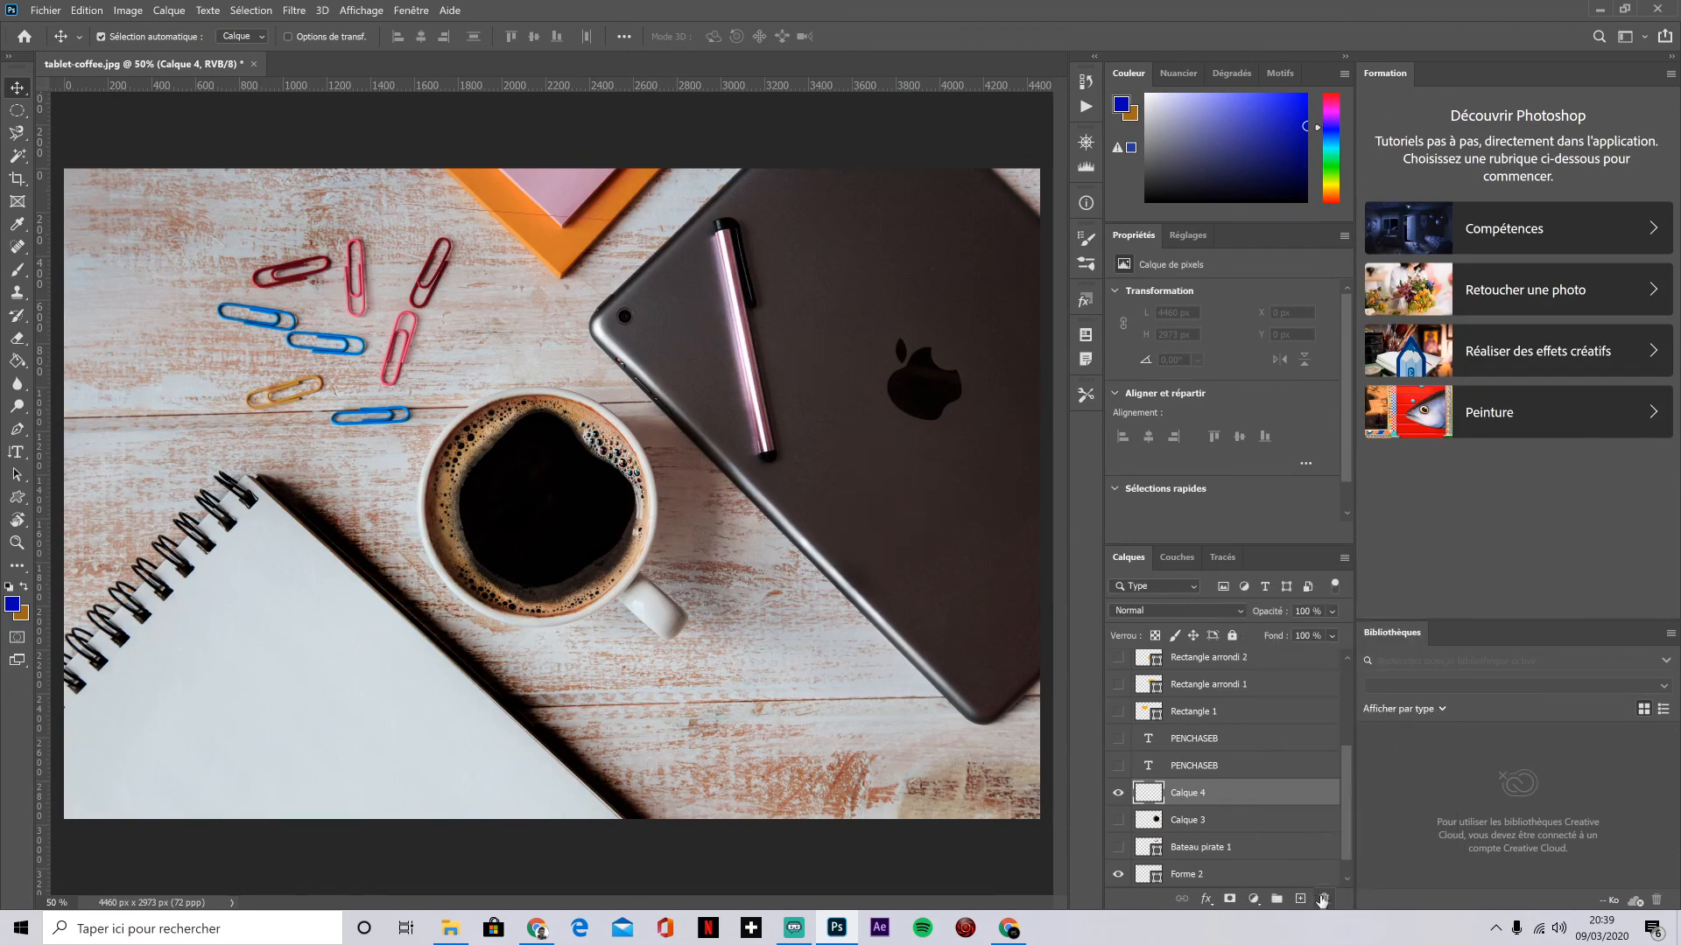
# Step: Delete the layers Calque 4 and Calque 3 and one of the PENCHASEB text layers
pyautogui.click(1327, 900)
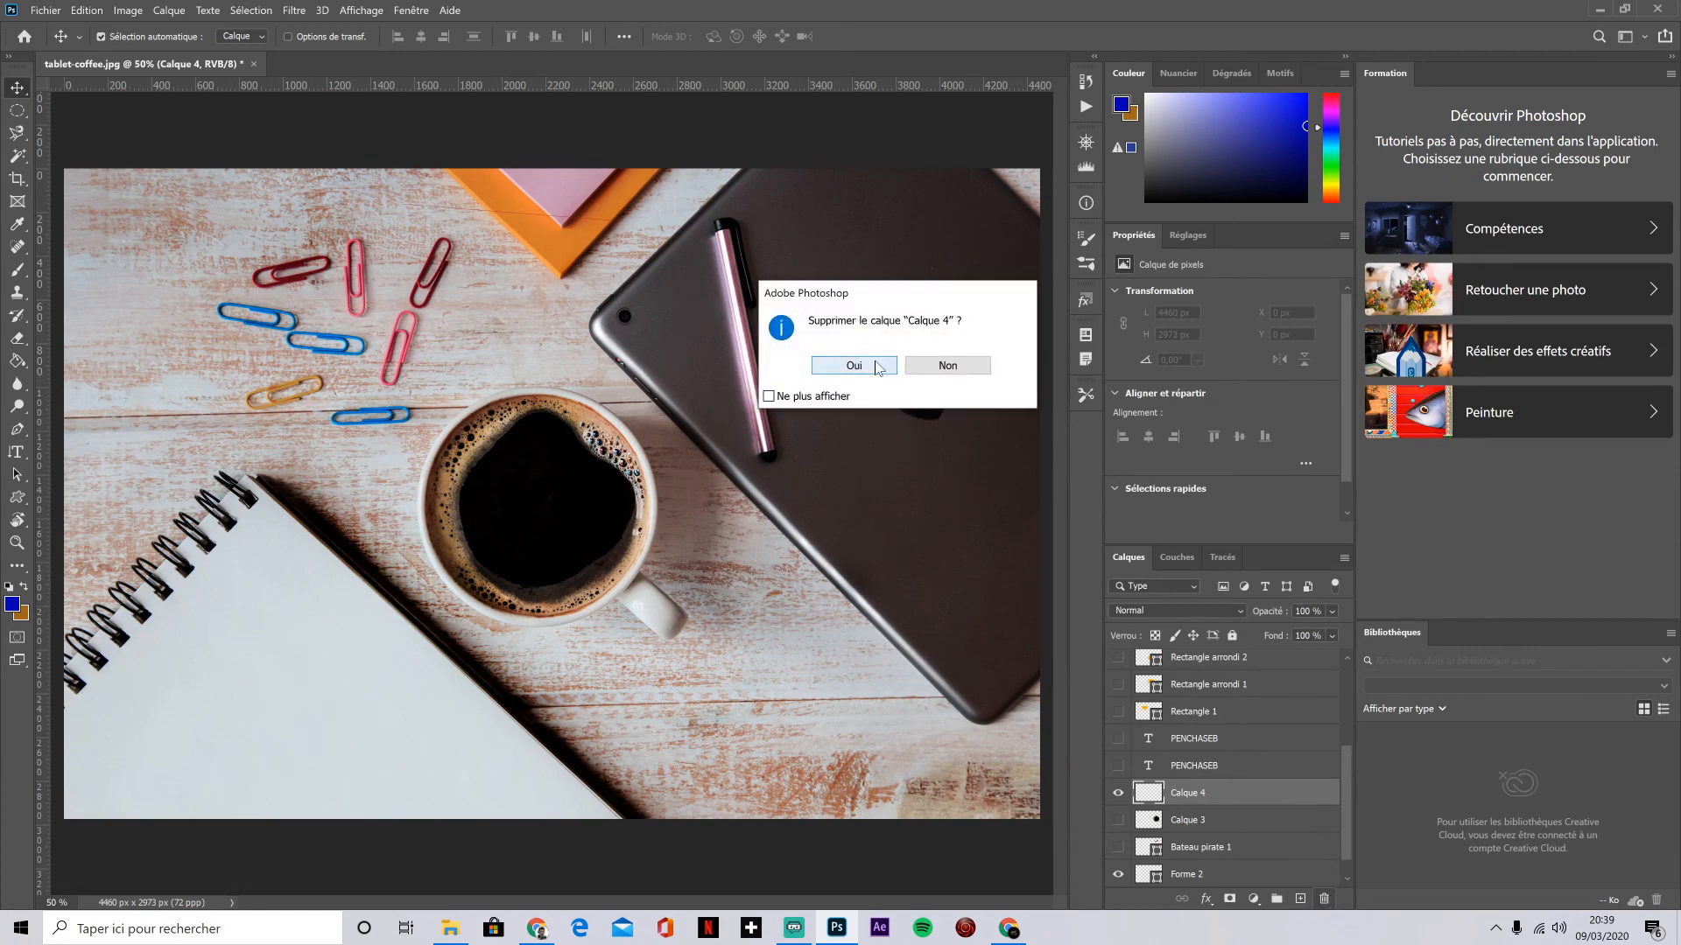
pyautogui.press('Return')
pyautogui.click(1327, 900)
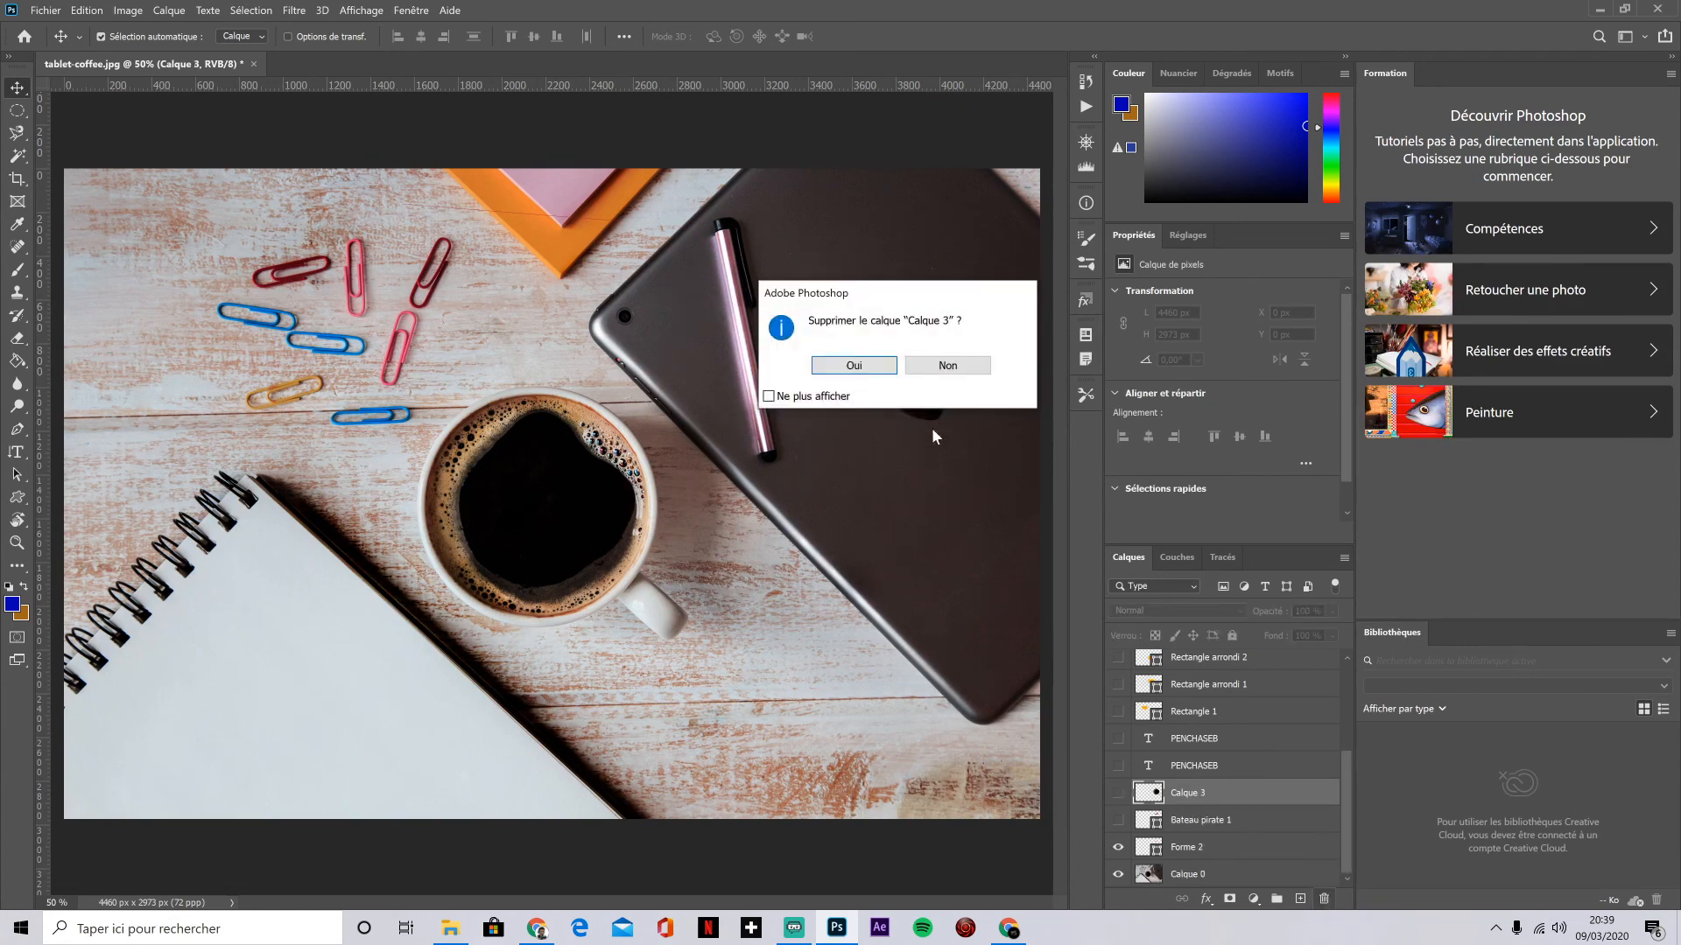
pyautogui.press('Return')
pyautogui.moveTo(1240, 766); pyautogui.dragTo(1330, 899)
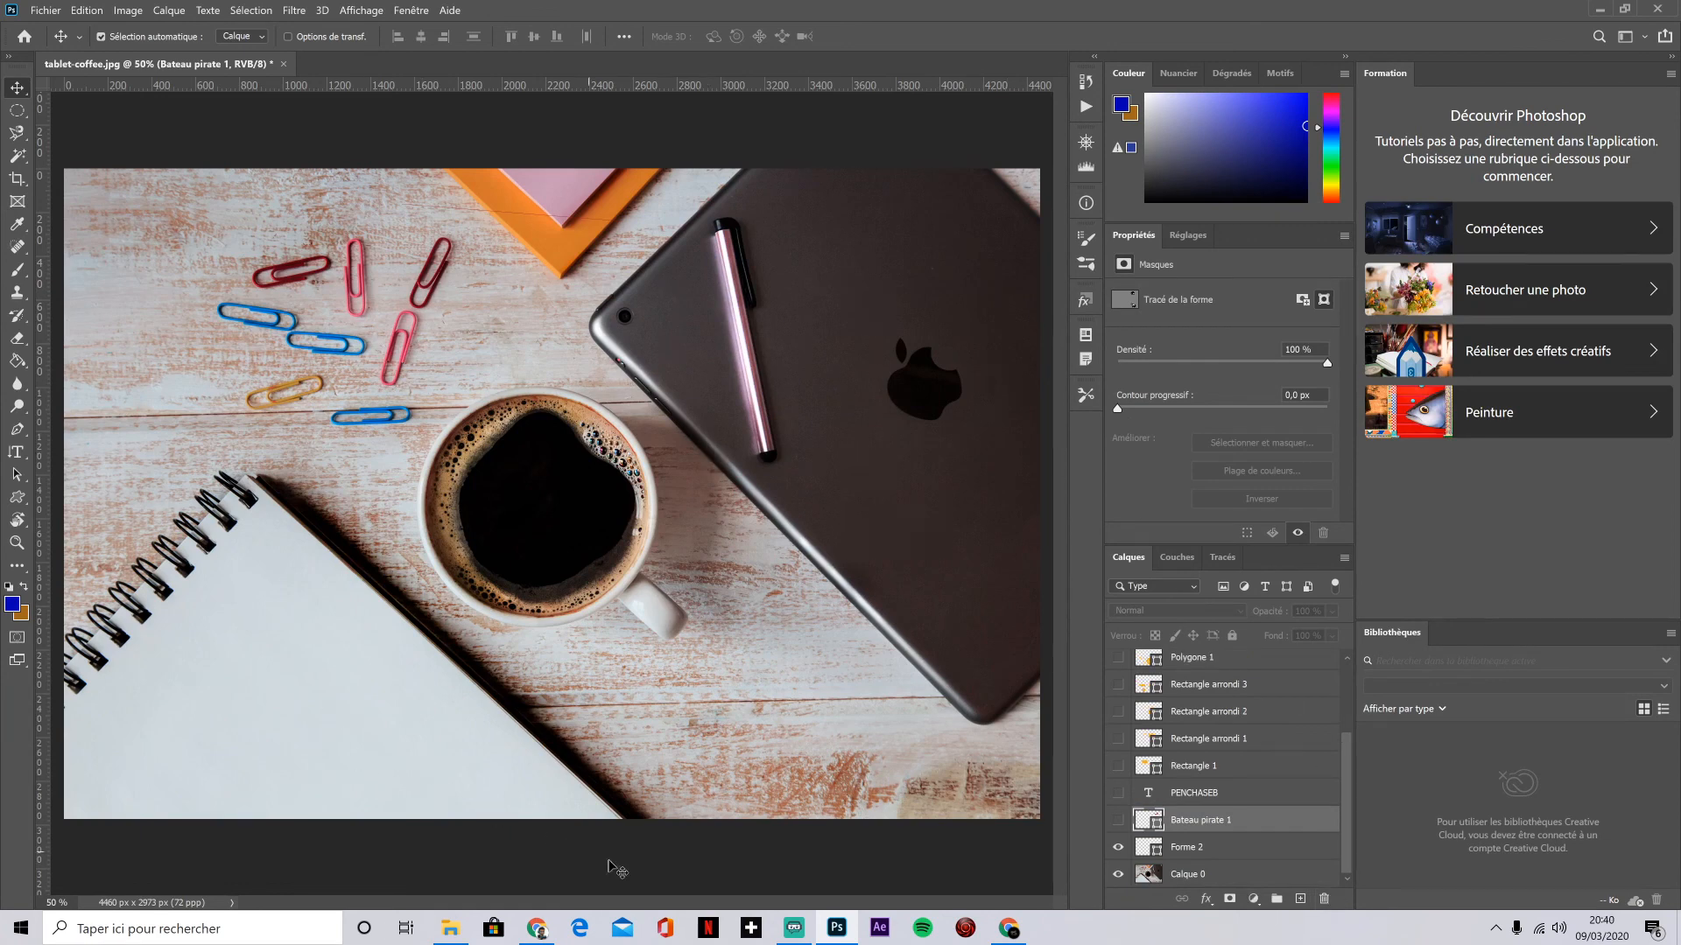
# Step: Switch to Streamlabs OBS and activate the Fin scene
pyautogui.click(803, 933)
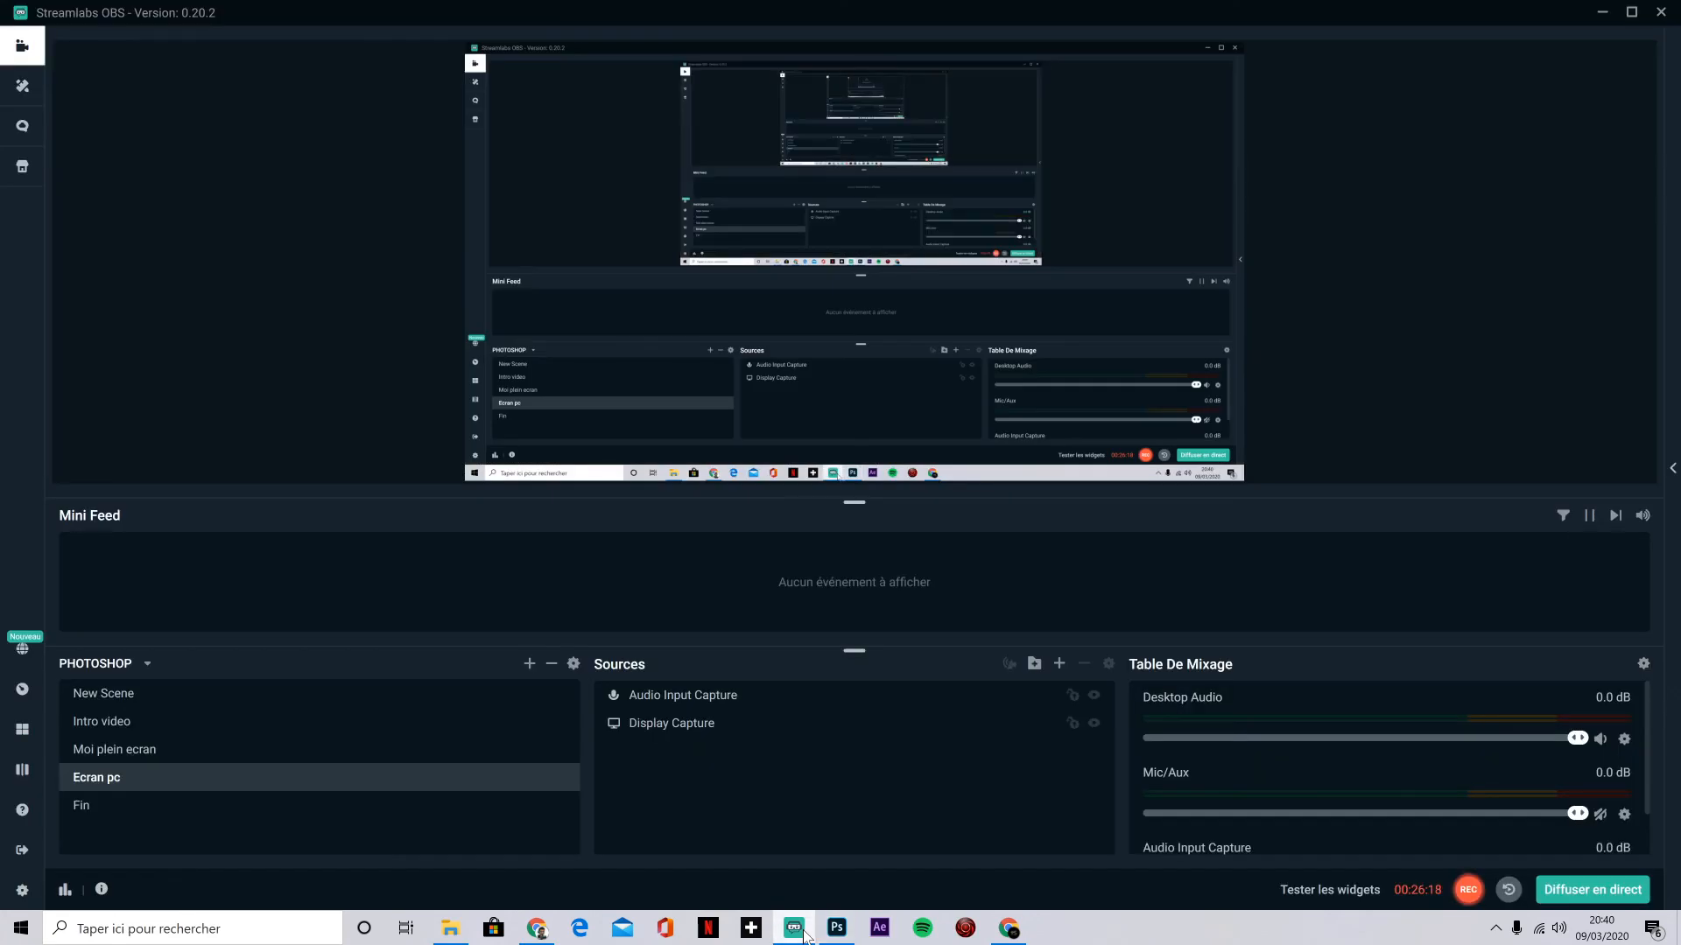
pyautogui.click(82, 804)
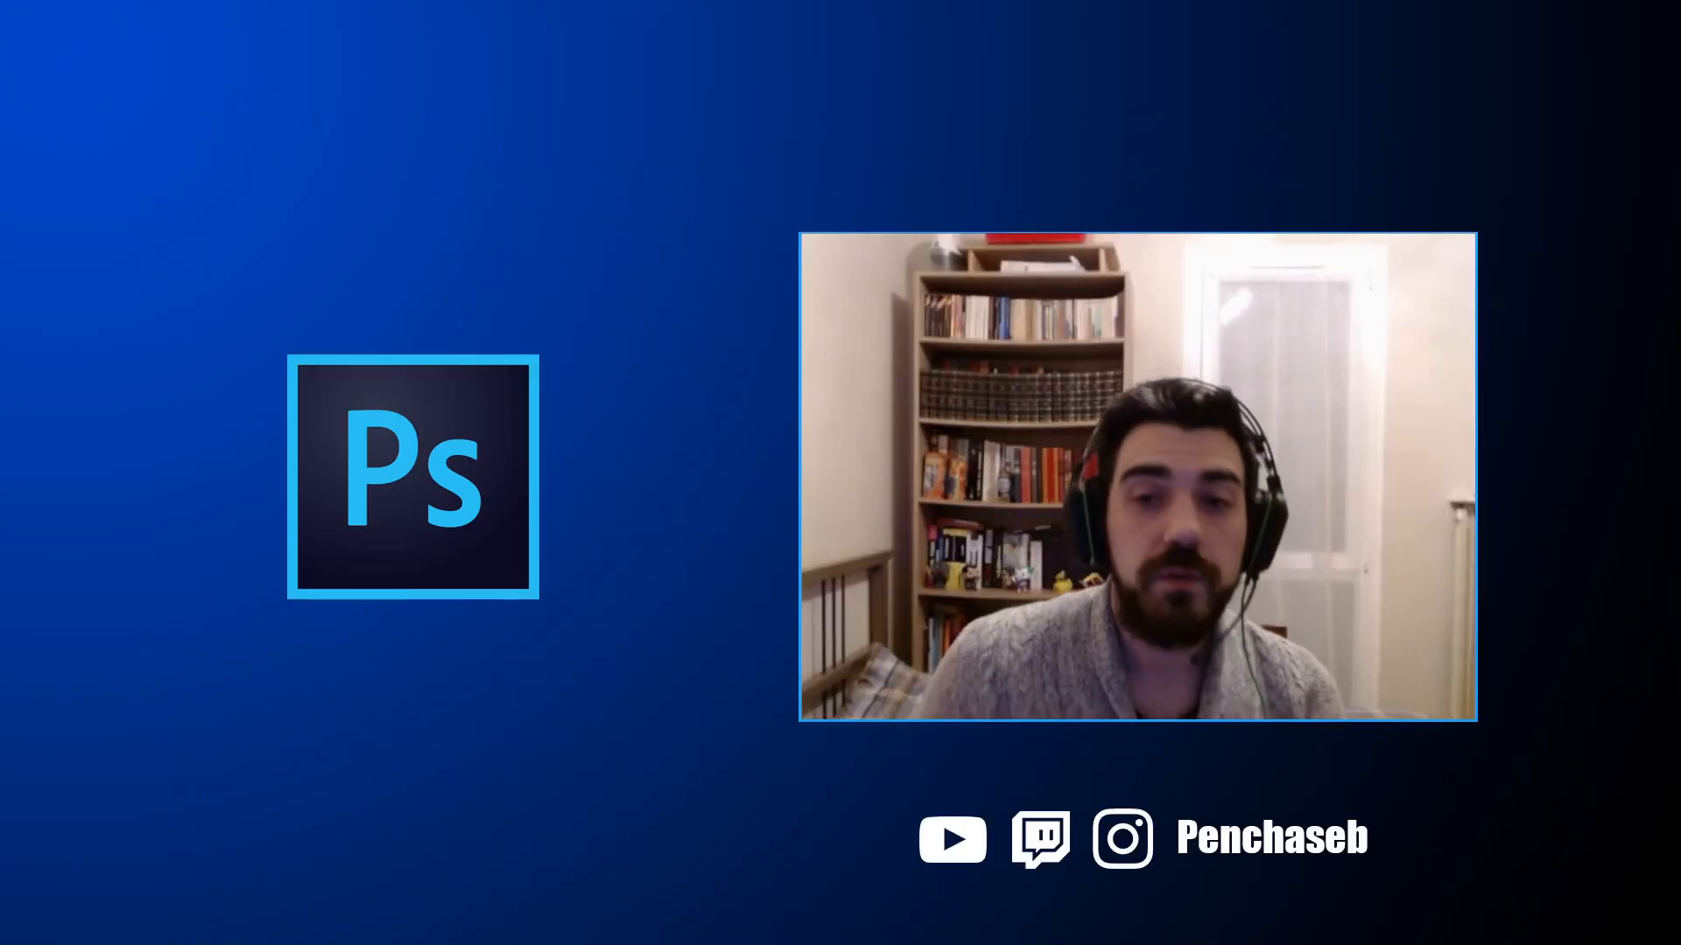